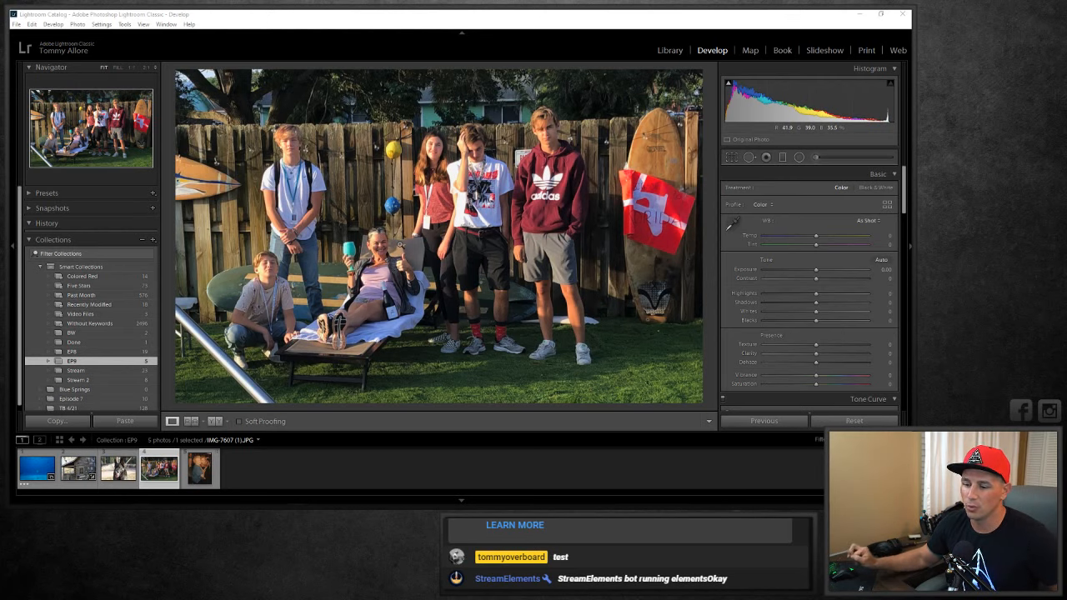
Remove the portrait of the two women with the missing source file from the EP9 collection.
click(201, 469)
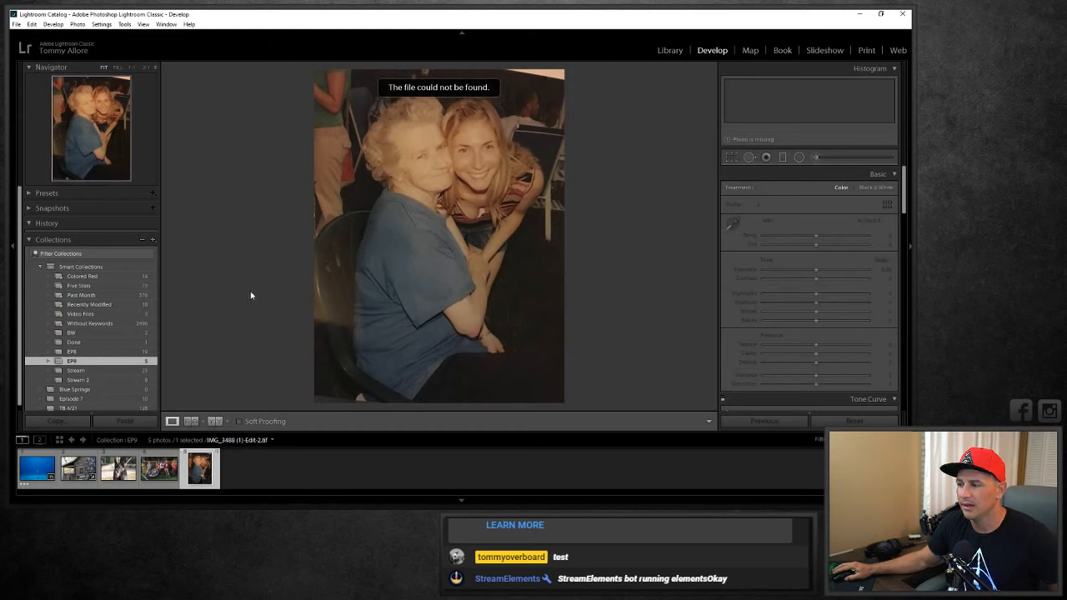
click(553, 72)
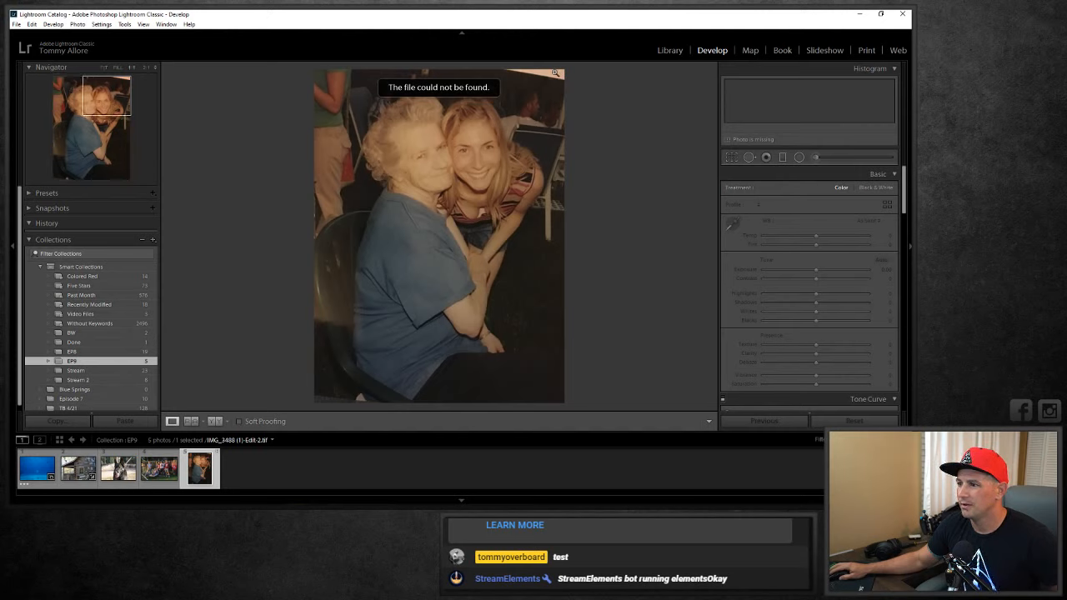
click(553, 73)
right_click(202, 465)
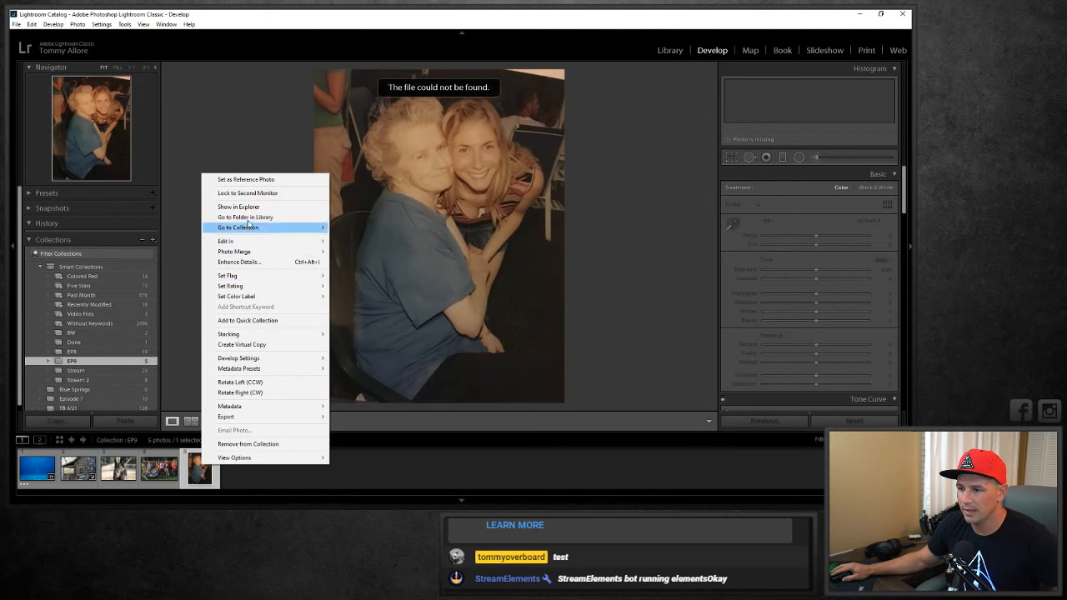
click(202, 476)
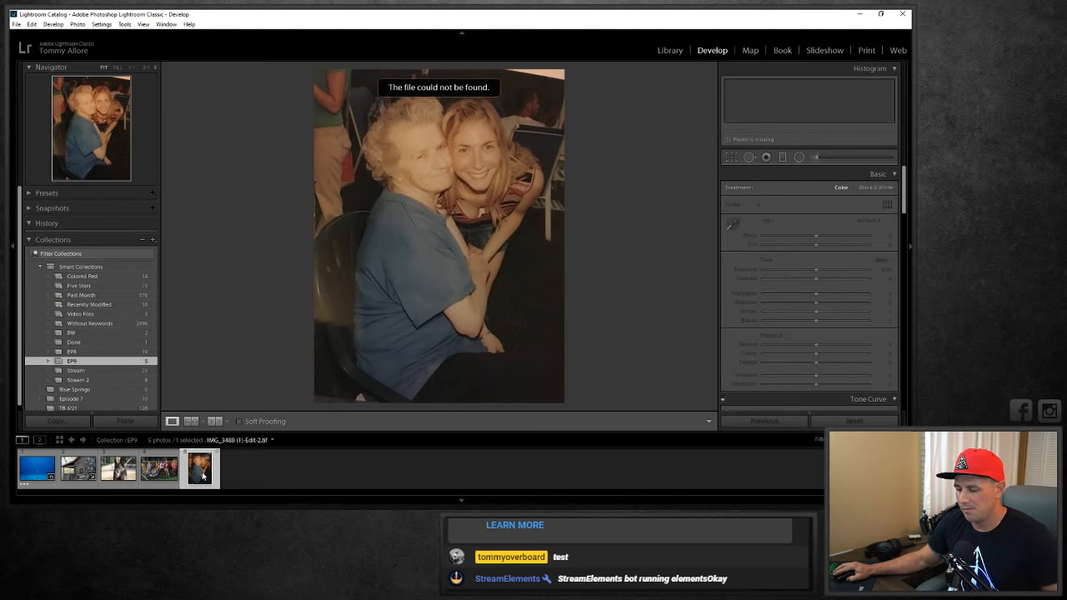
key(Delete)
click(120, 472)
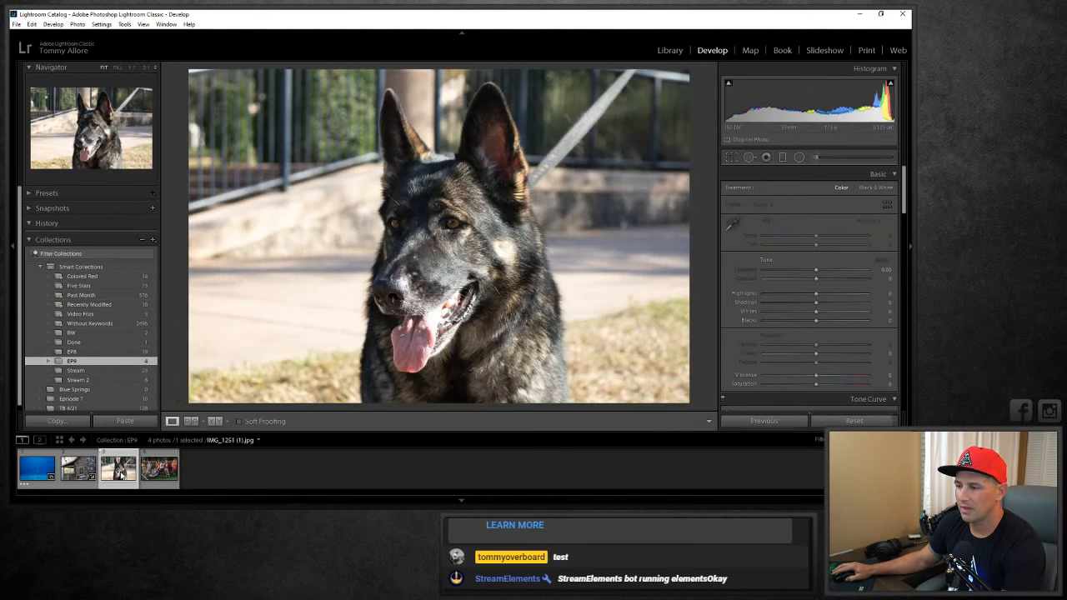
click(79, 470)
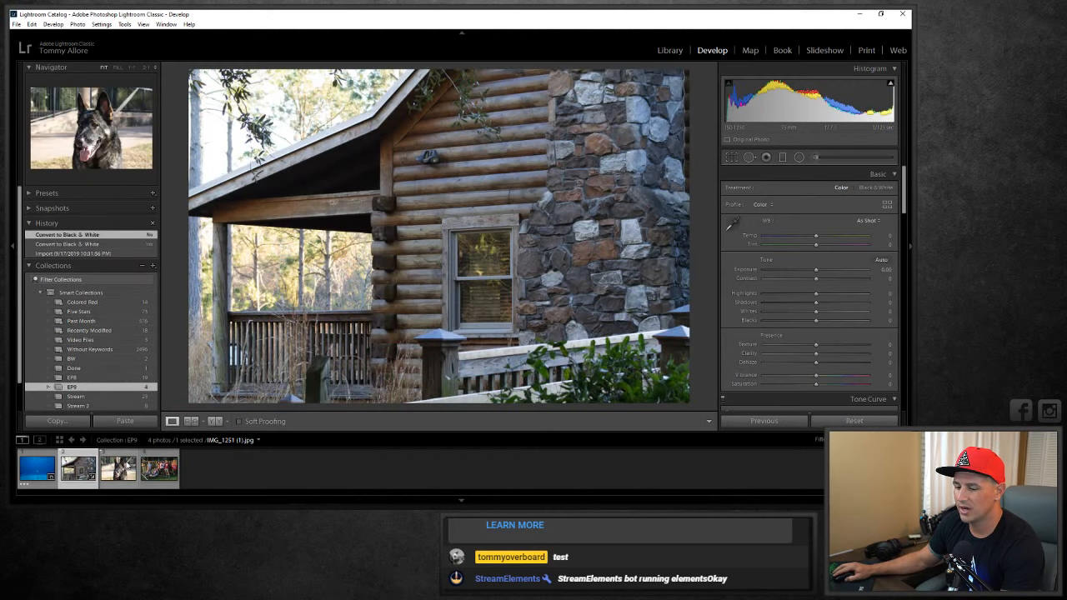
click(118, 470)
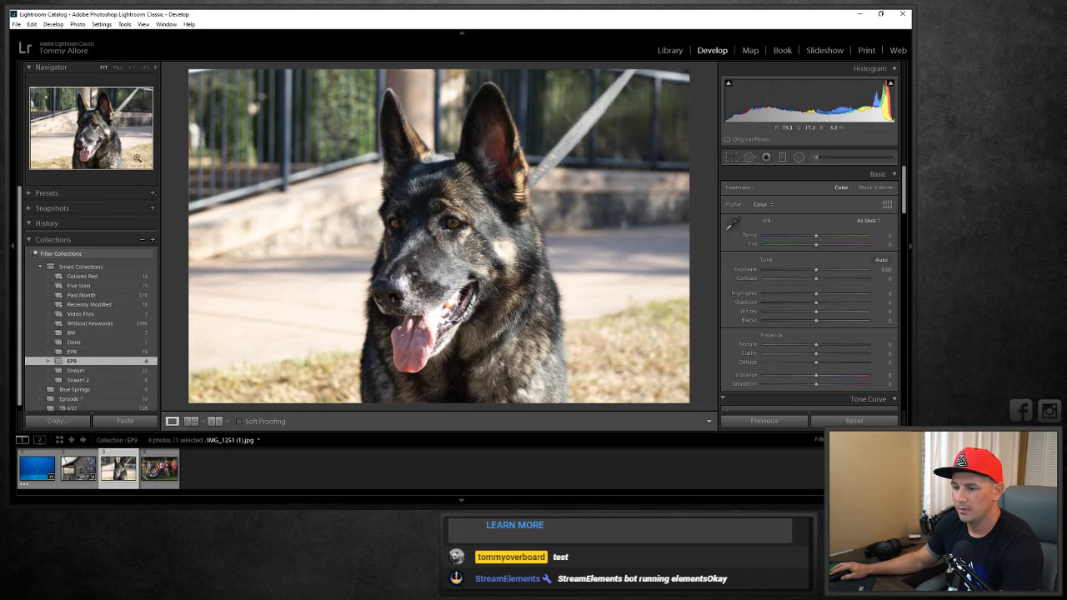
click(16, 25)
click(54, 84)
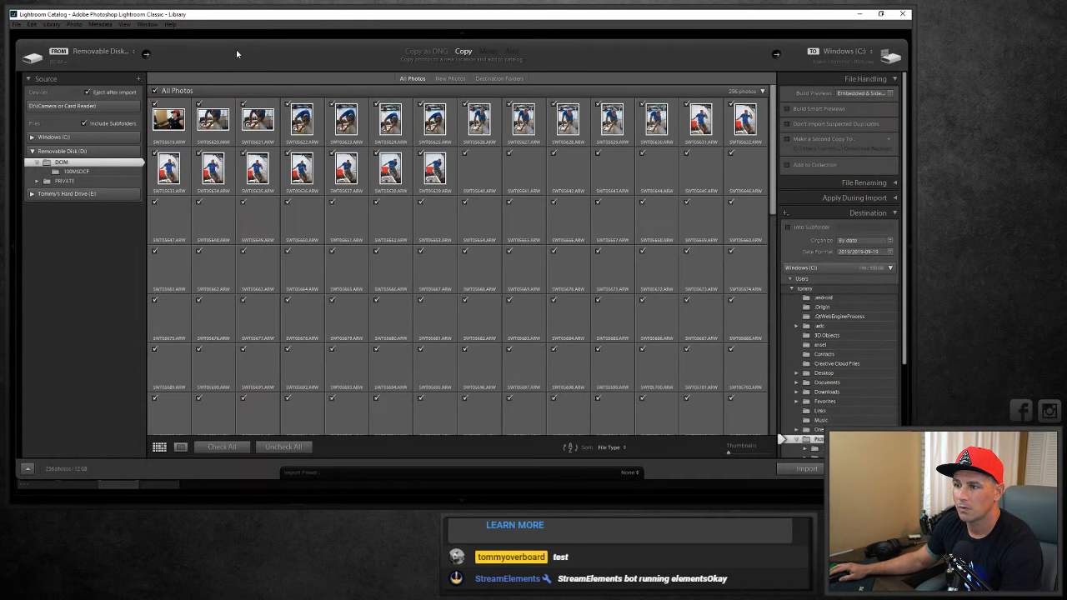
click(65, 195)
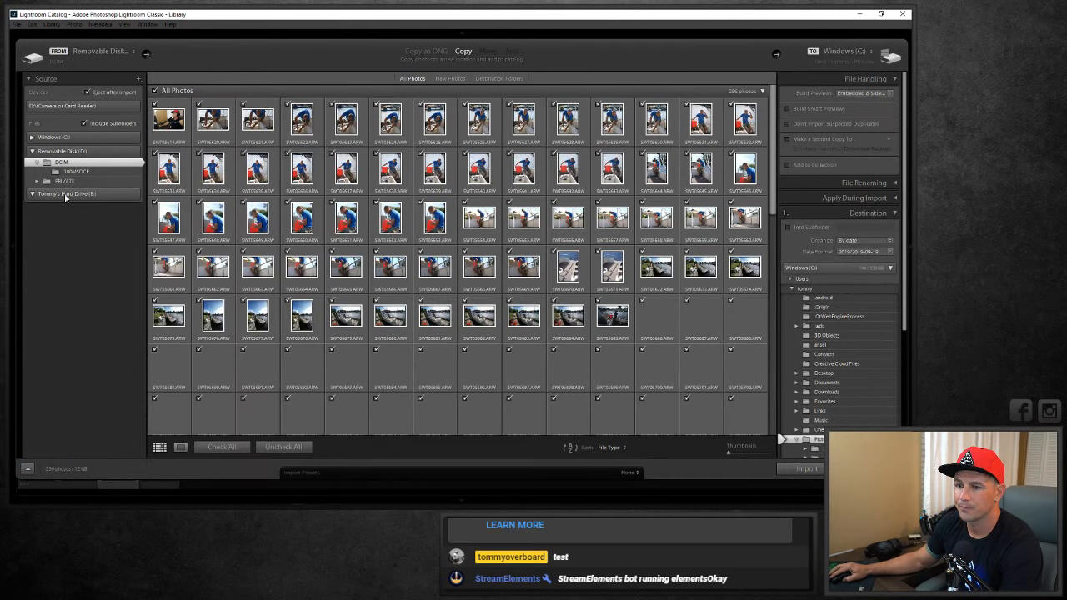
click(65, 194)
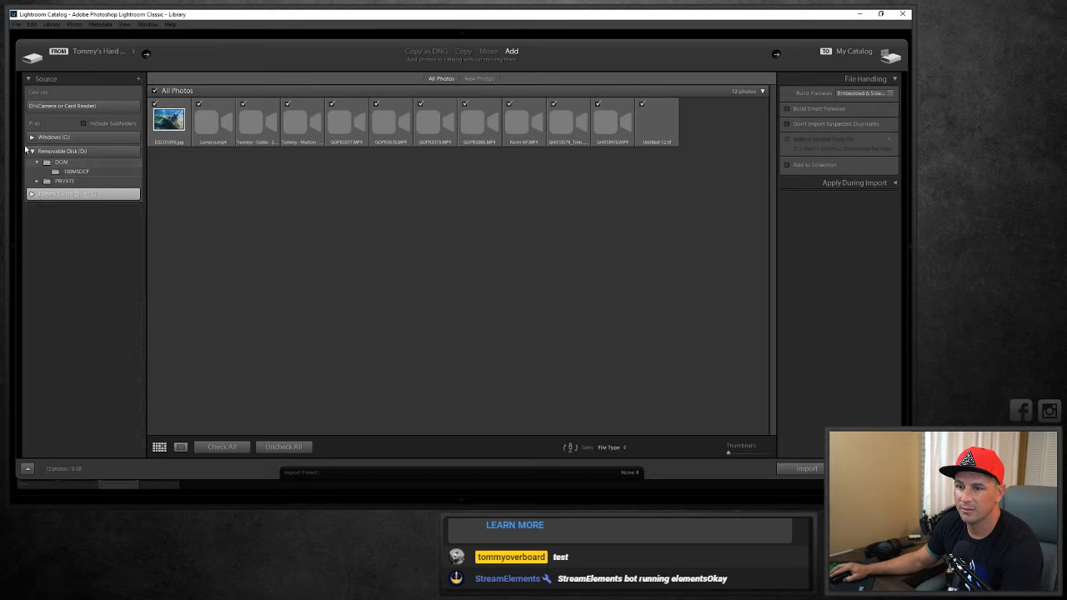
click(31, 136)
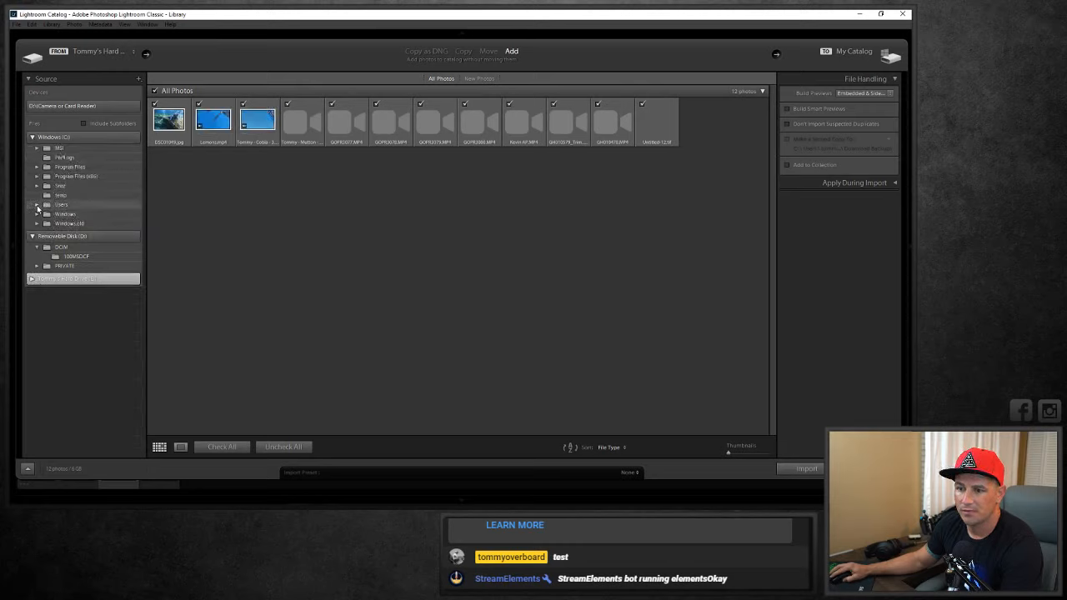
click(36, 205)
click(45, 223)
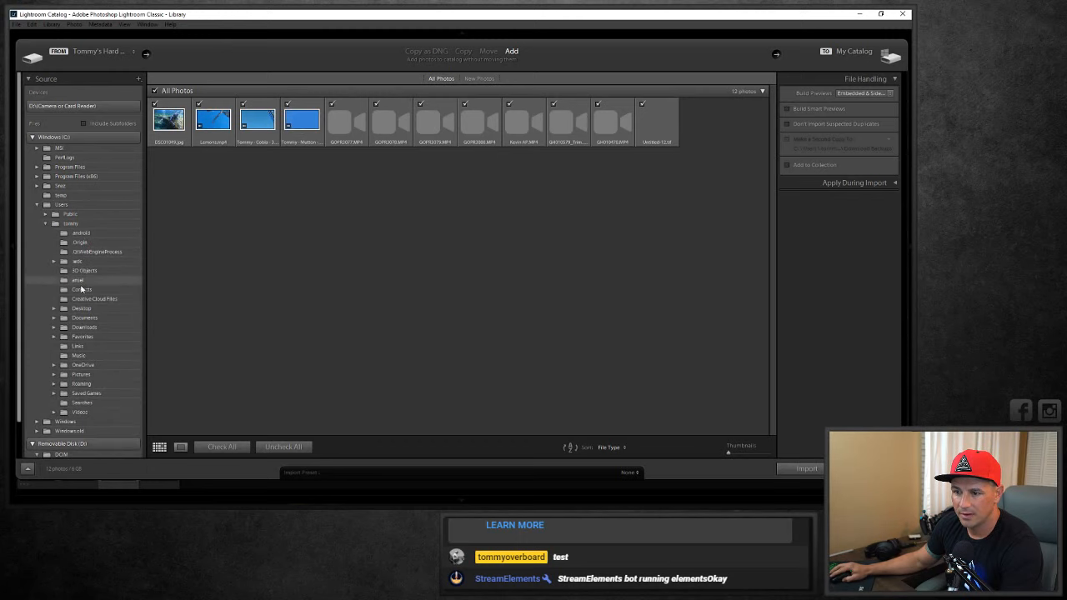
click(83, 327)
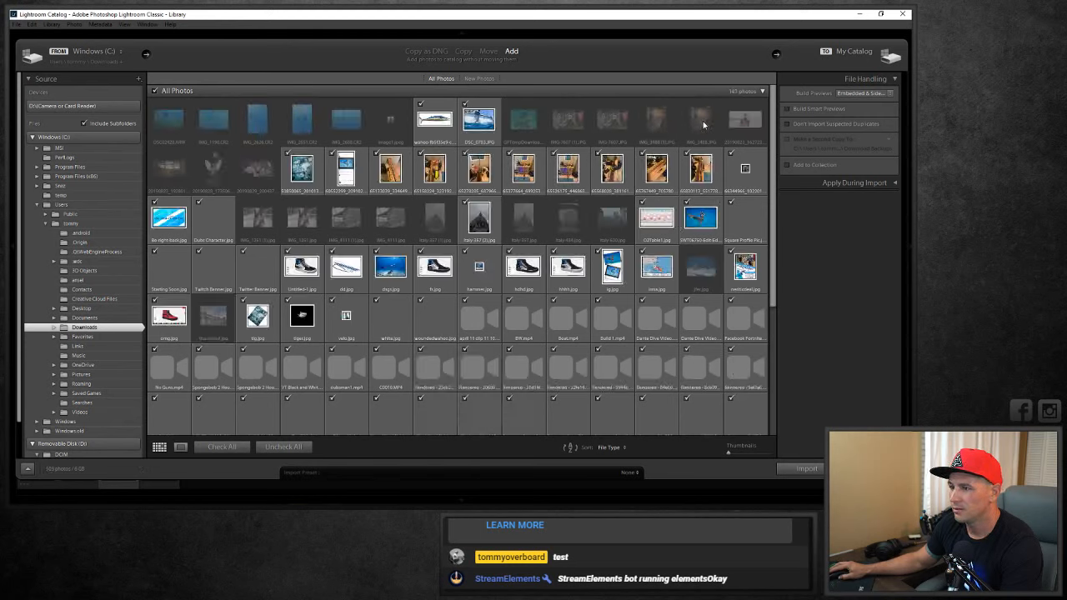
key(Escape)
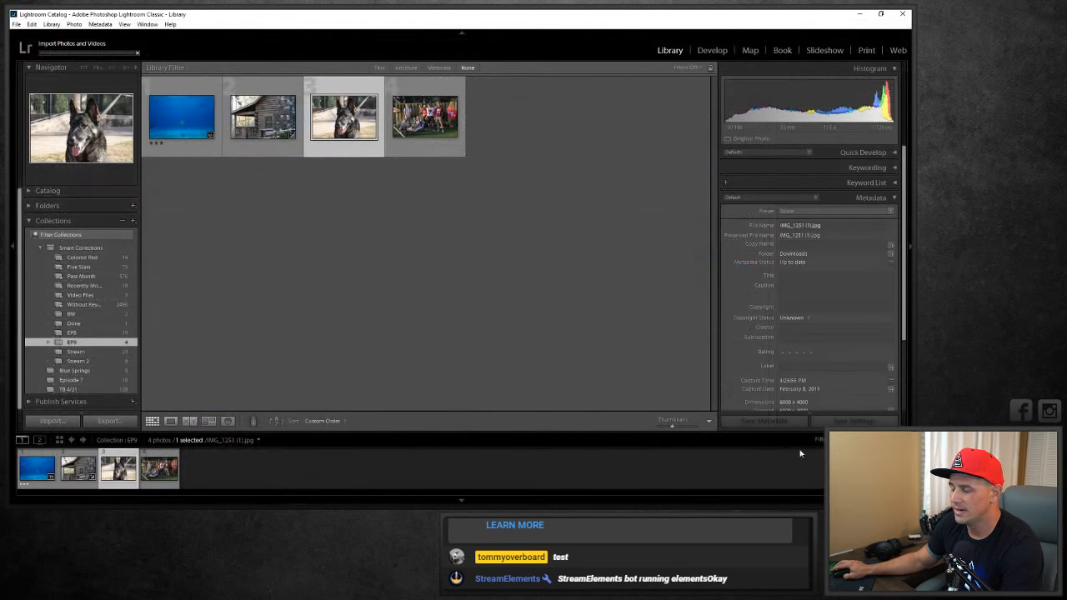
Open the underwater shark photo in Develop and start a photo import from the Downloads folder of the personal user profile on drive C:.
click(34, 470)
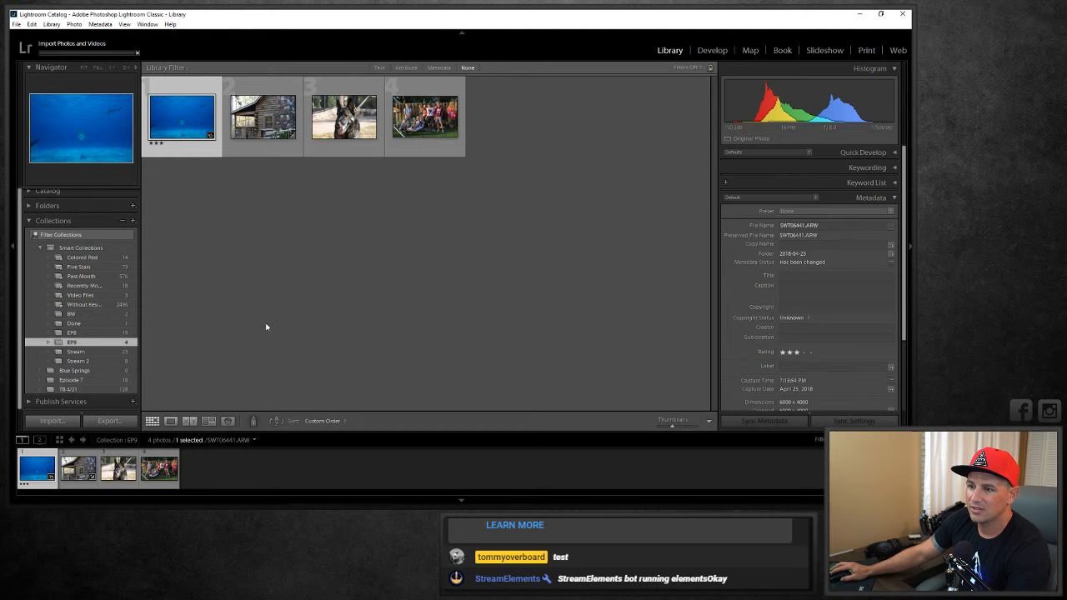
click(712, 50)
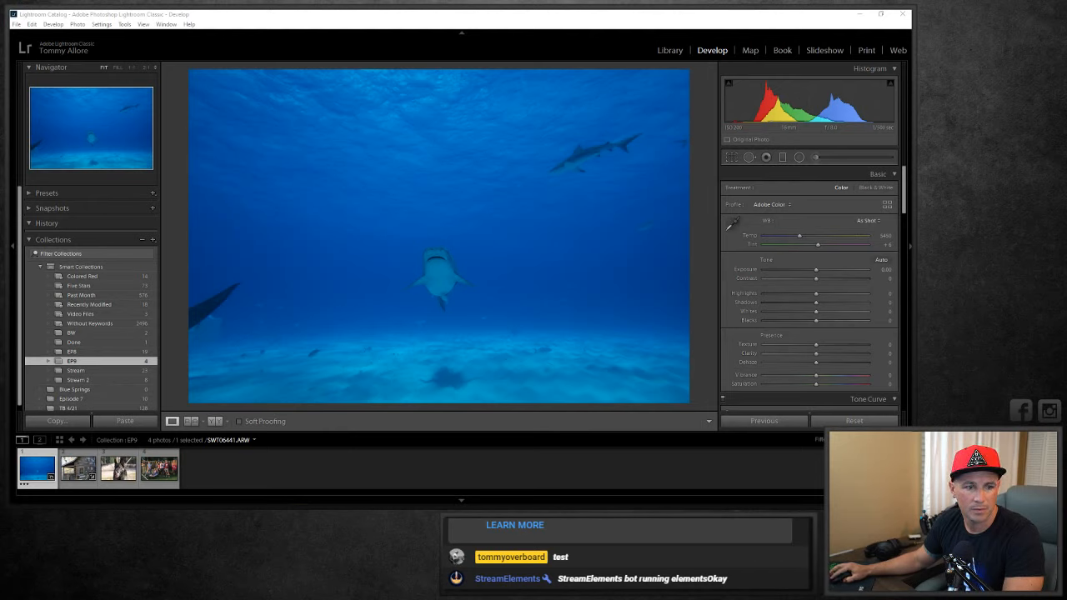
click(15, 24)
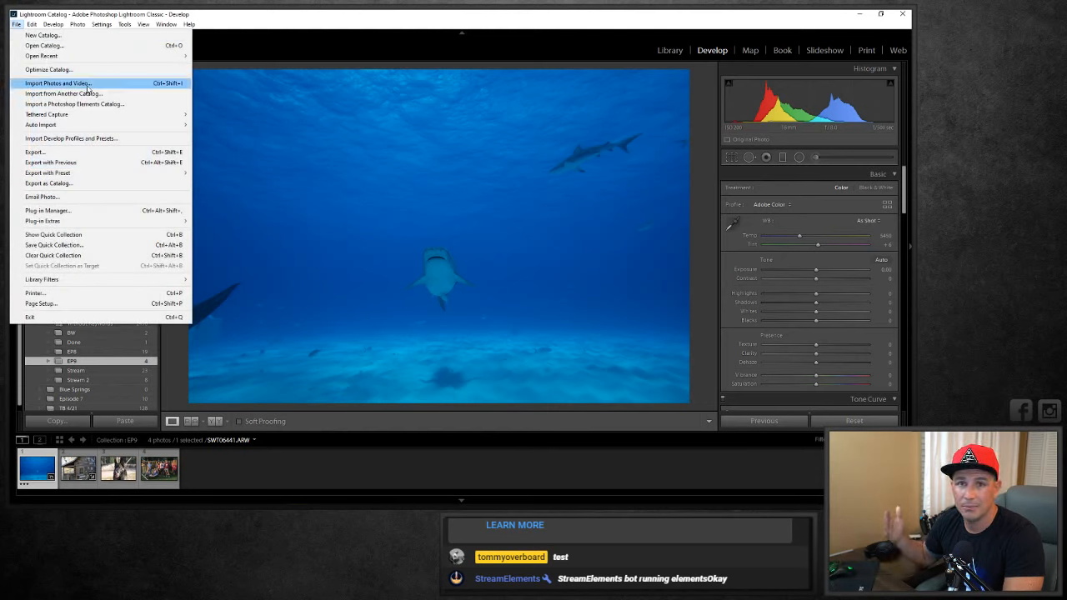
click(86, 86)
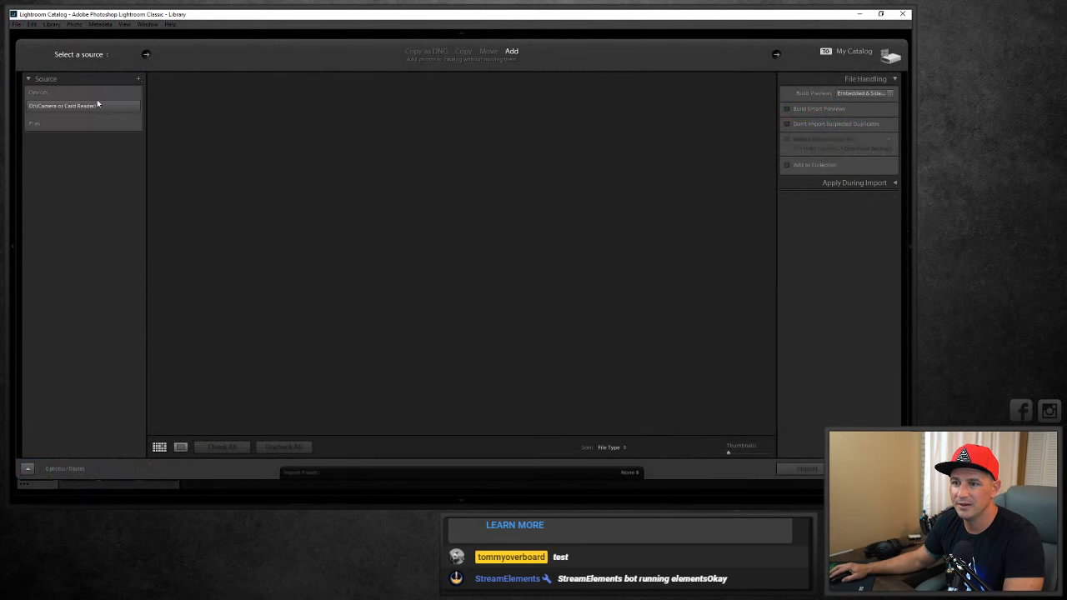
click(98, 104)
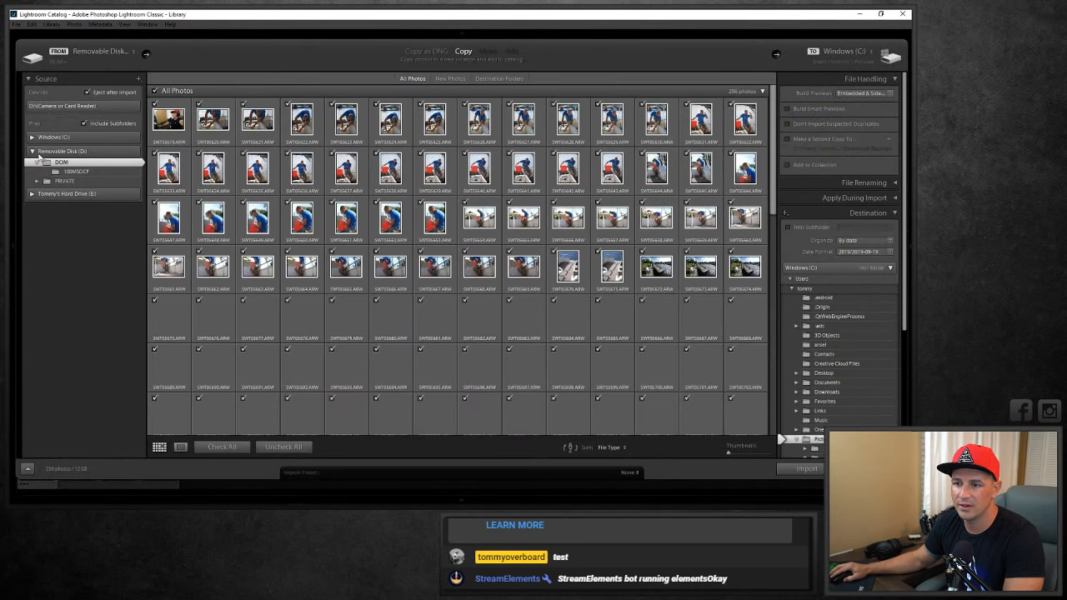
click(53, 137)
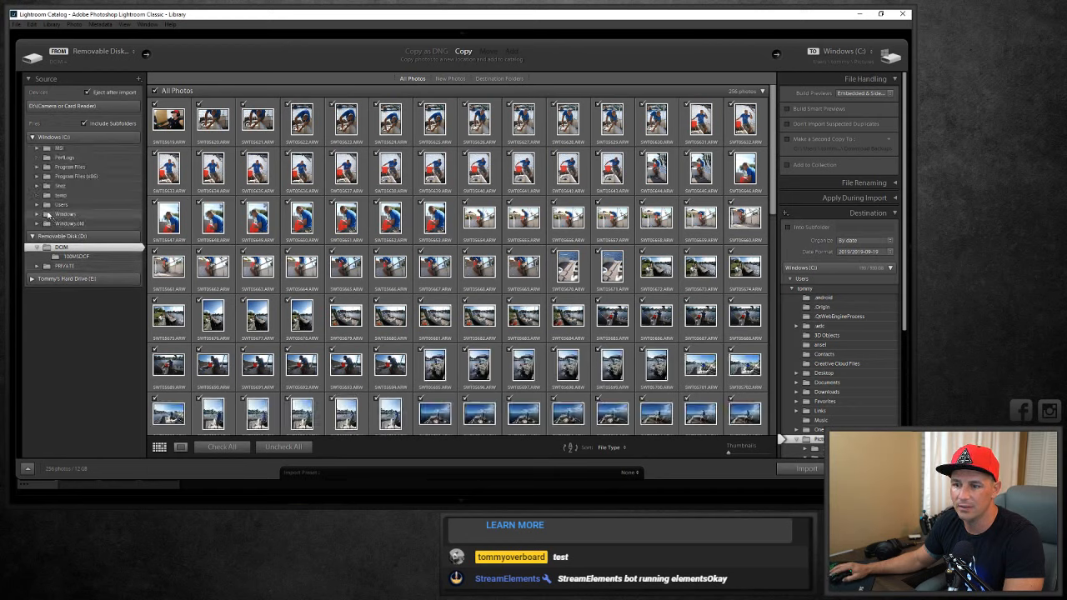
click(37, 204)
click(46, 225)
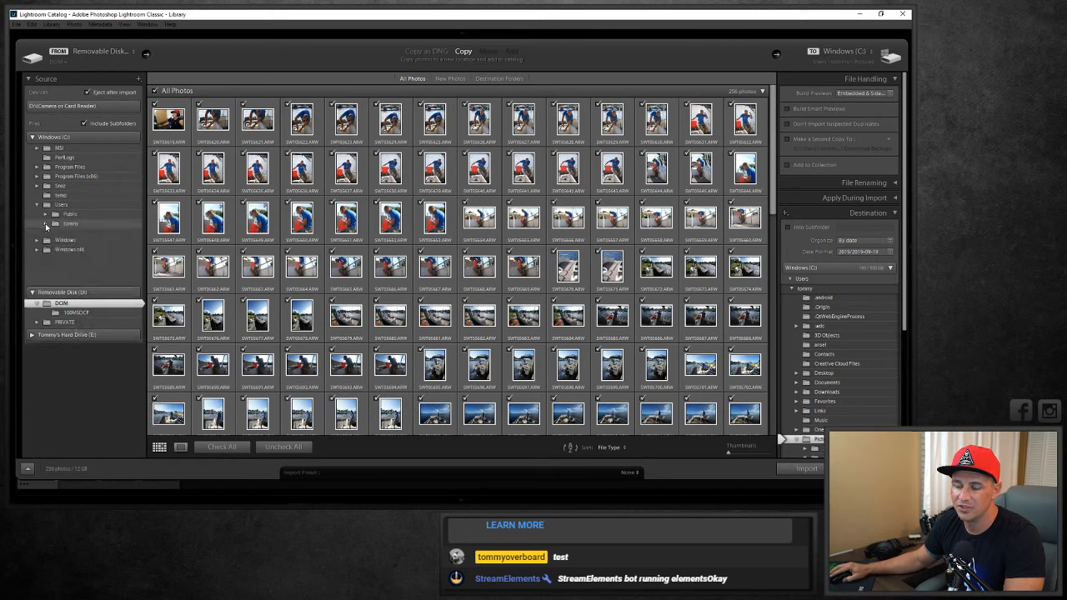
click(73, 328)
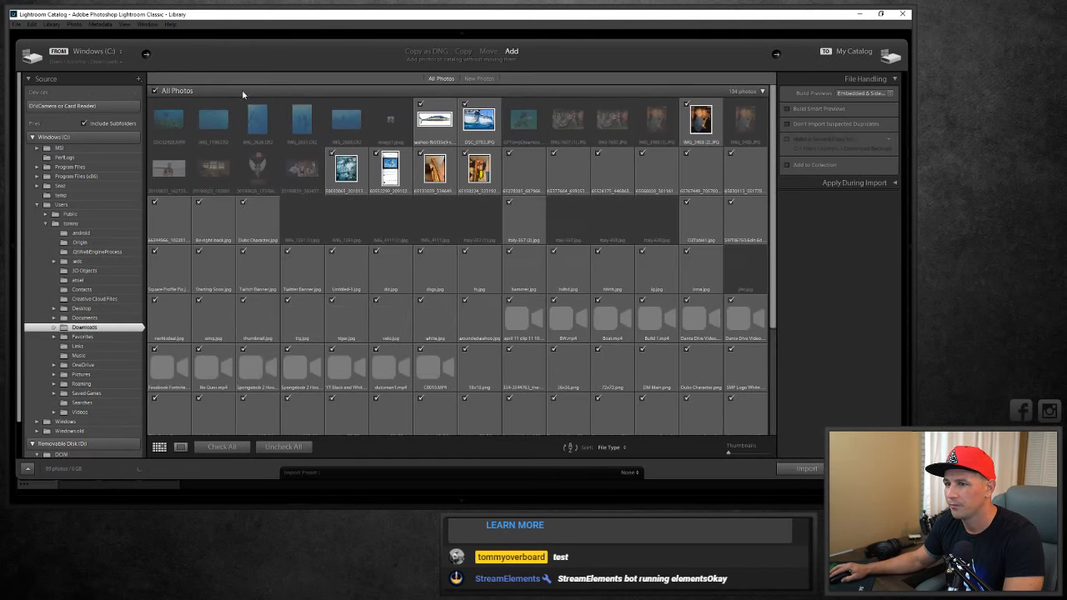
Deselect all photos in the Downloads folder and import only IMG_3488 (2).JPG into the catalog.
click(154, 90)
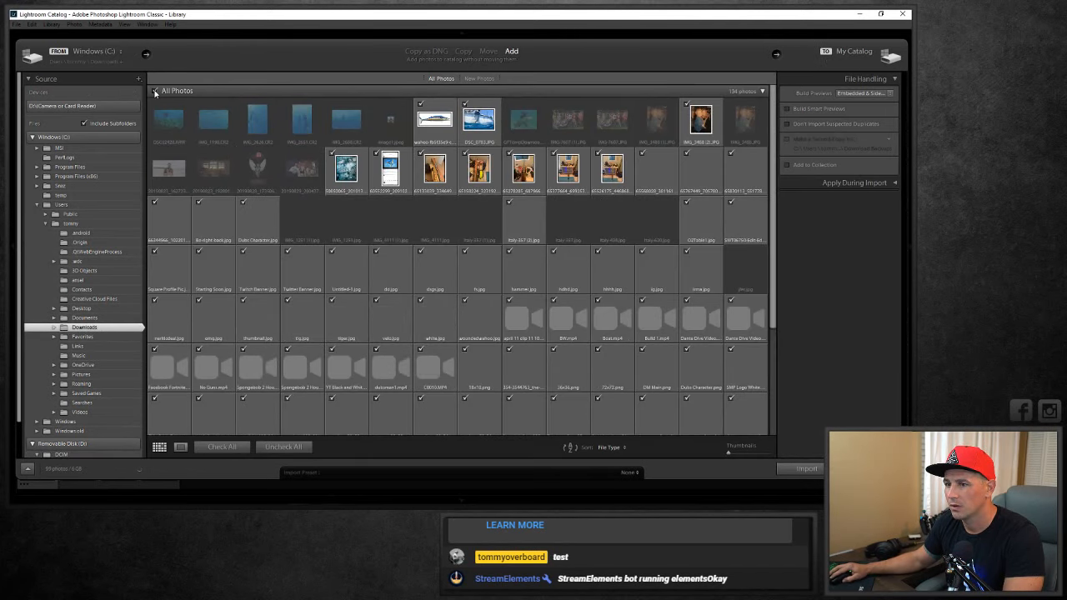
click(686, 104)
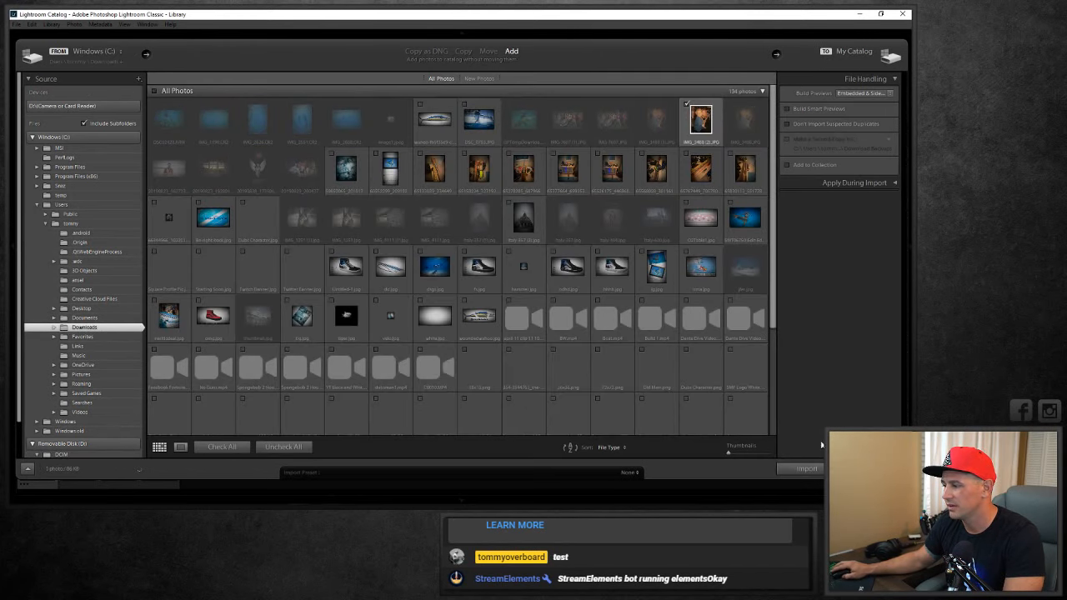
click(806, 468)
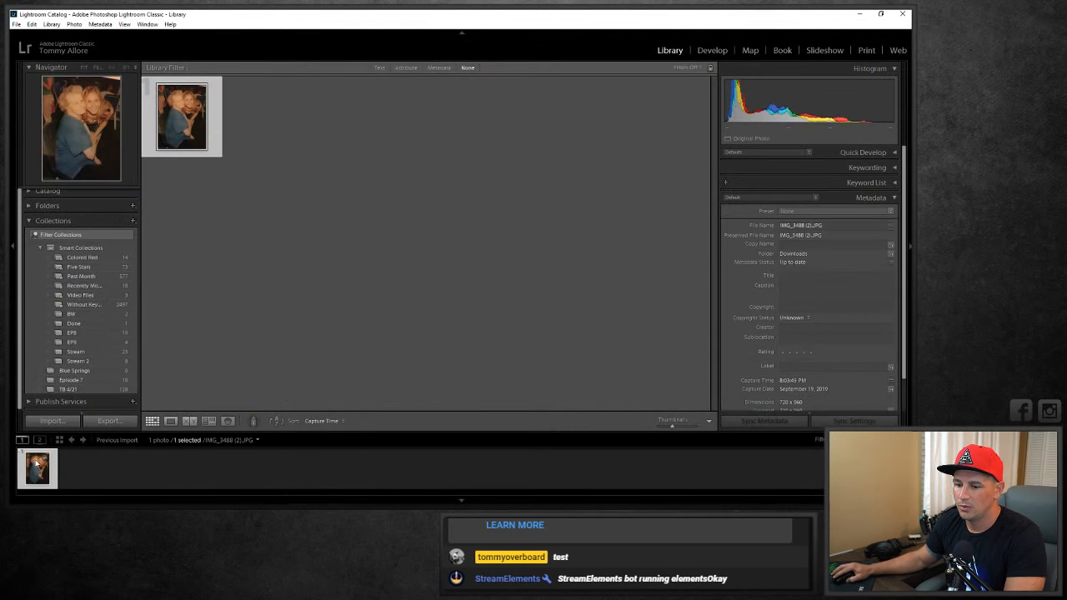
Add the imported portrait of the two women to the EP9 collection and inspect its edges enlarged in Develop.
drag(37, 467, 82, 346)
click(81, 344)
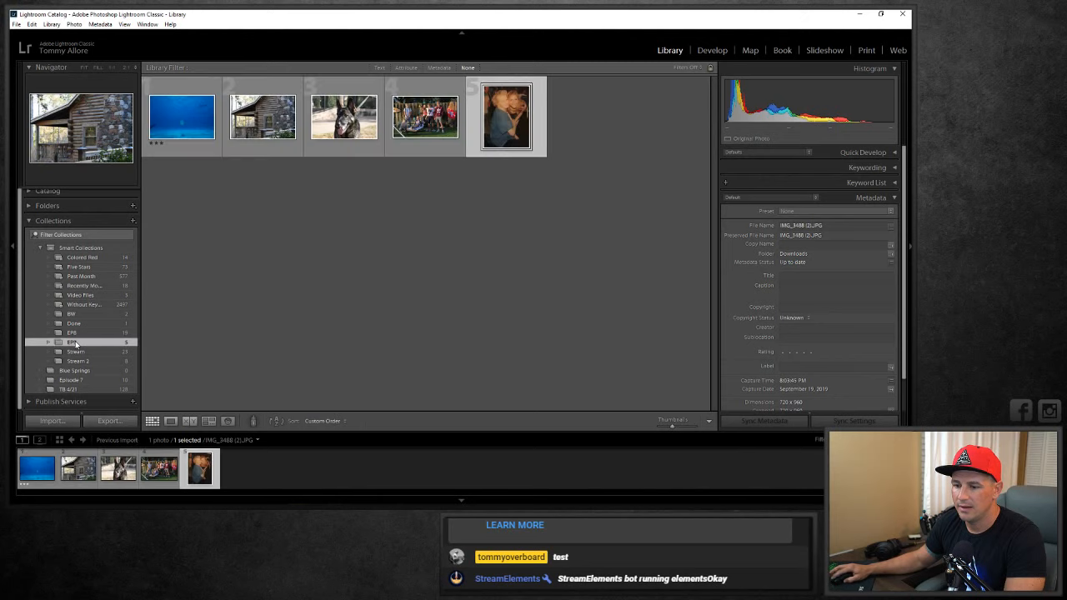
click(712, 50)
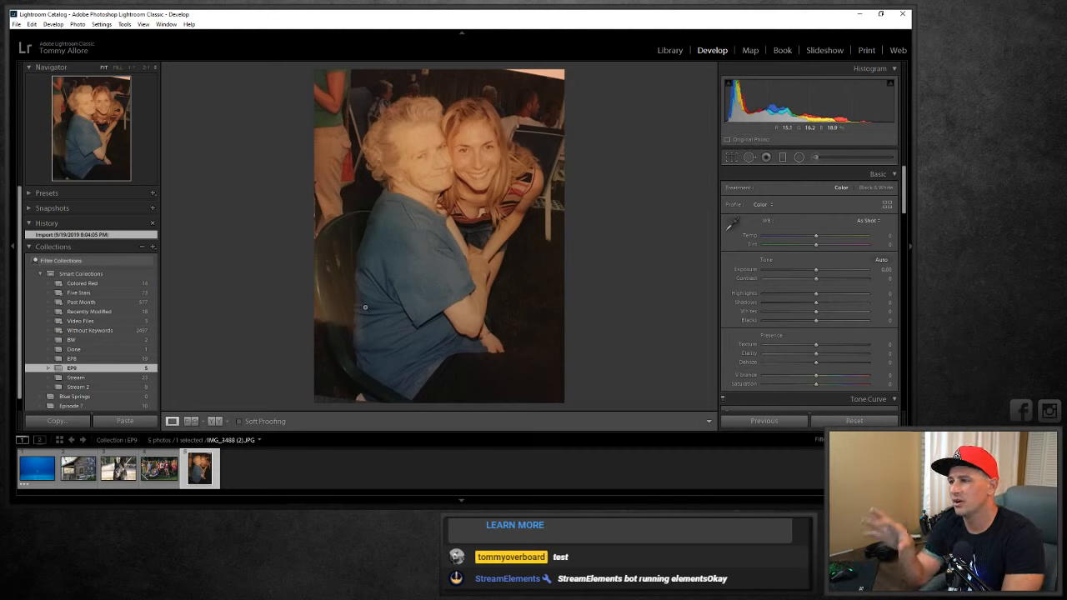
click(546, 74)
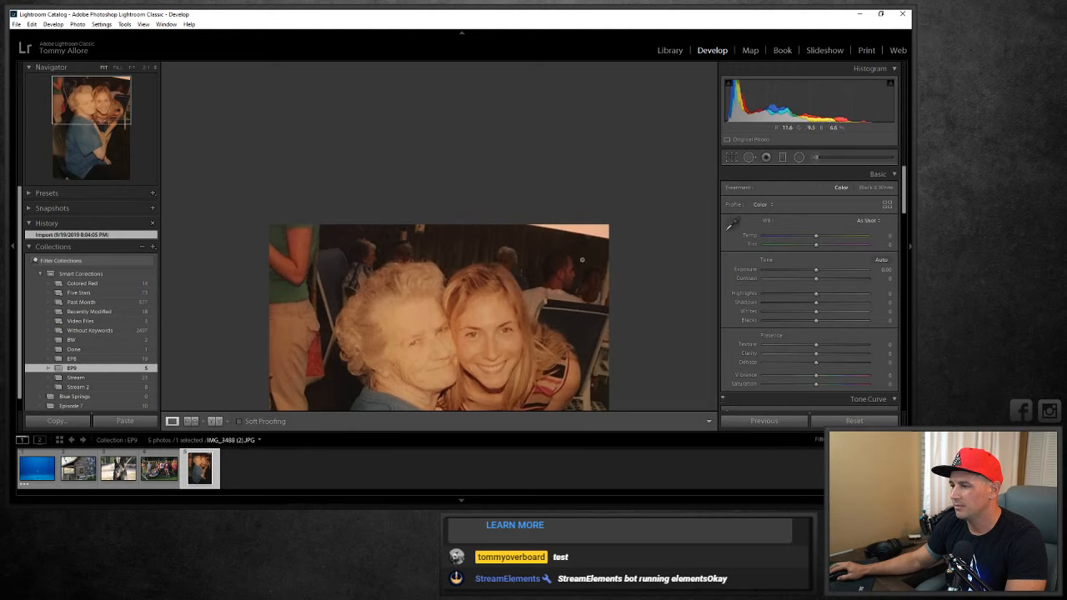
click(582, 260)
click(328, 400)
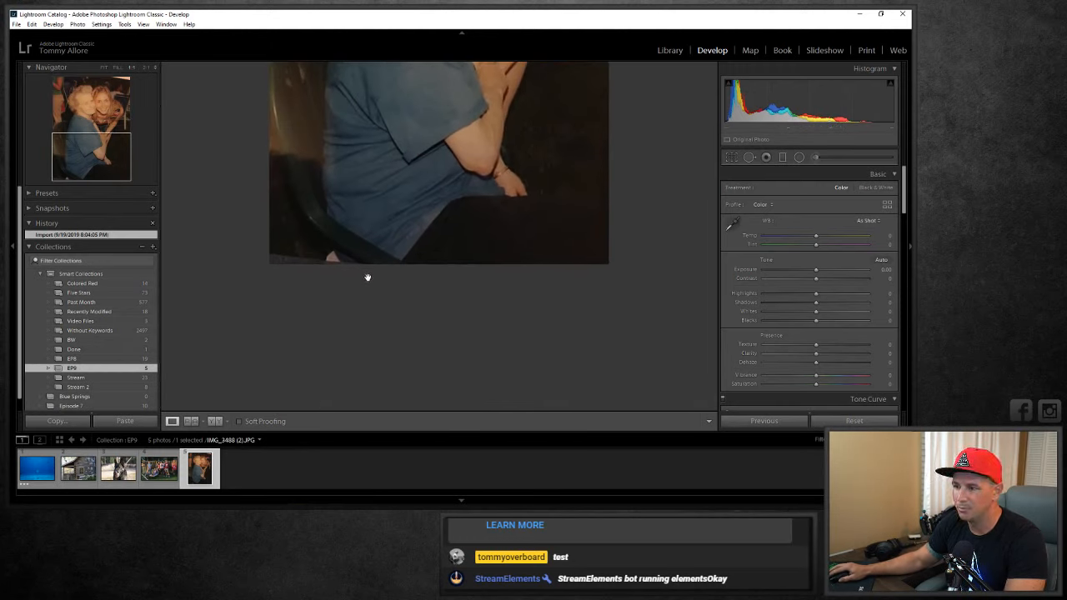
click(484, 128)
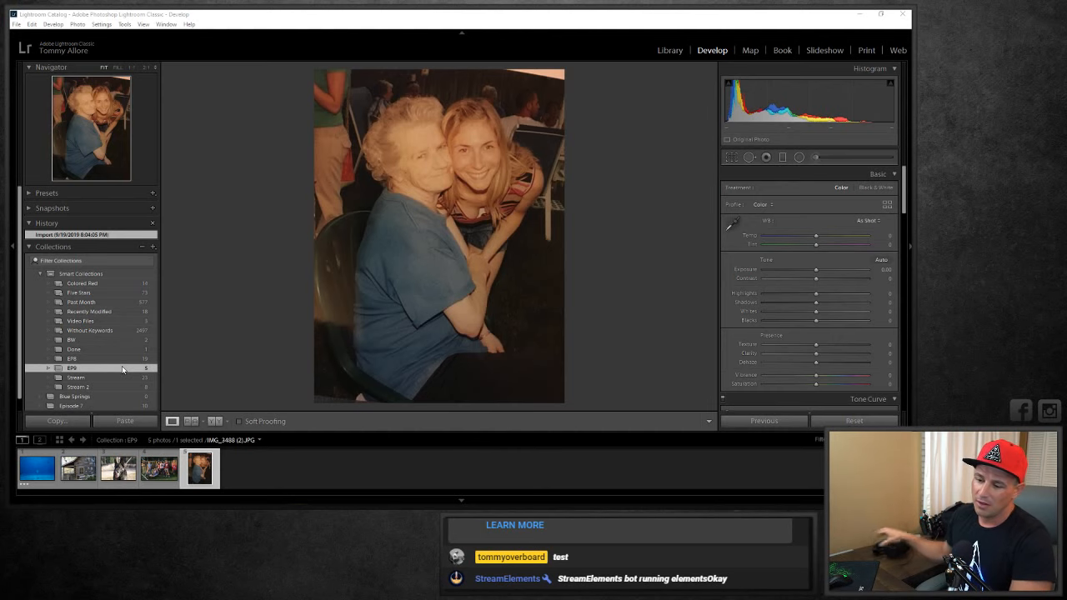
Check the camera and lens metadata of the backyard group photo in the Library.
key(Left)
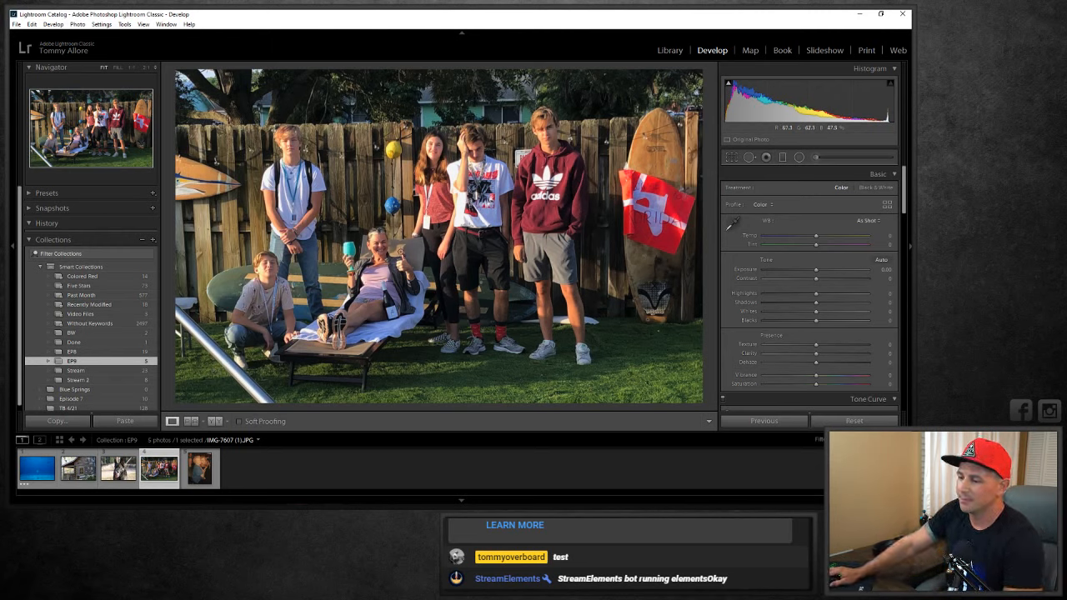
drag(901, 190, 901, 325)
click(667, 52)
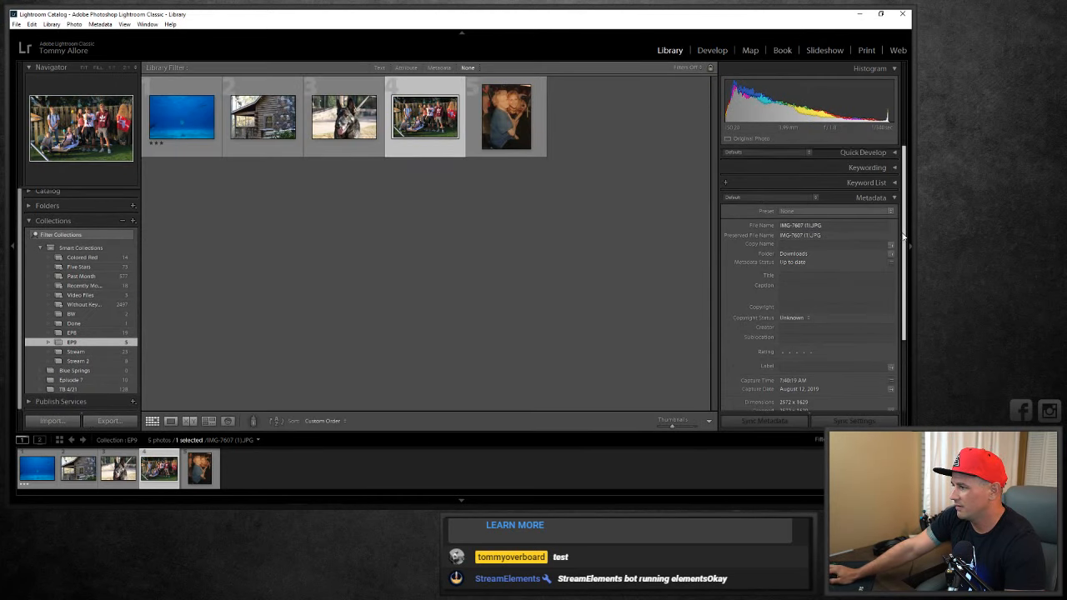
scroll(897, 247, down, 3)
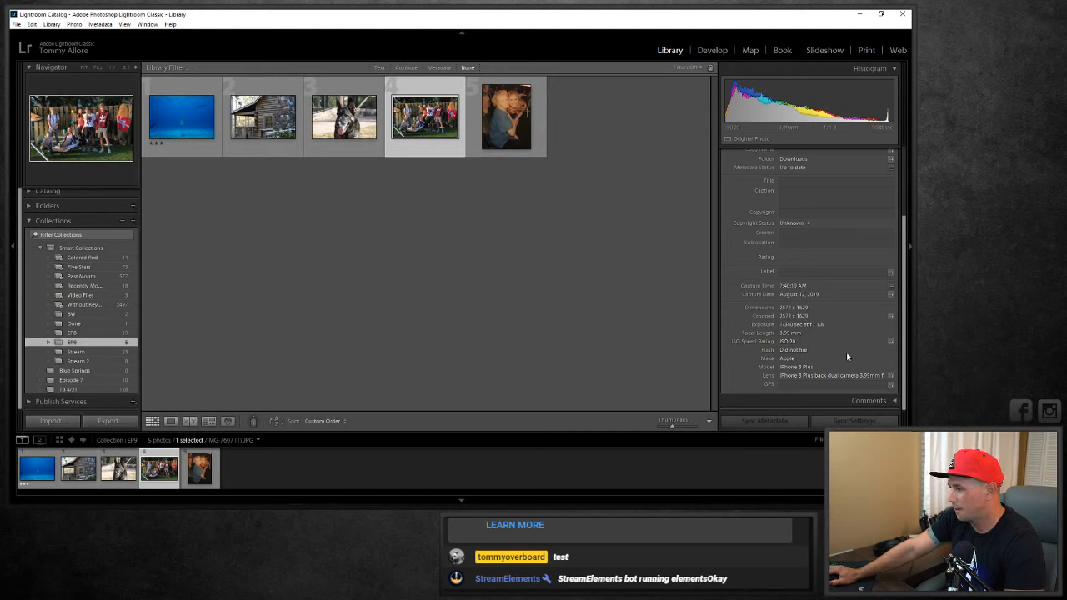
Enable Remove Chromatic Aberration and Enable Profile Corrections for the backyard group photo in Develop.
click(719, 52)
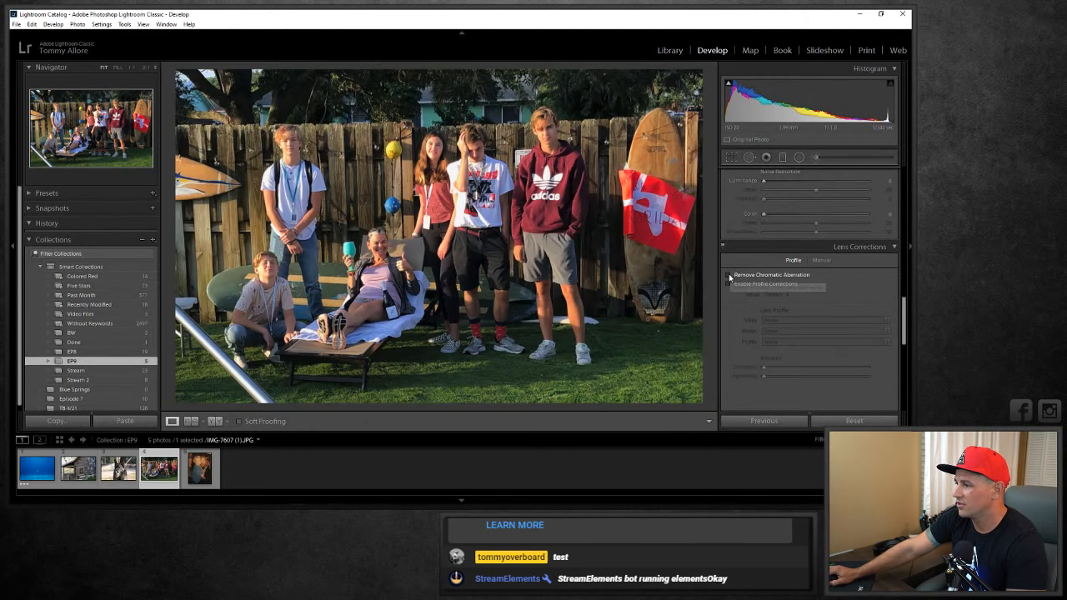
click(729, 278)
click(729, 284)
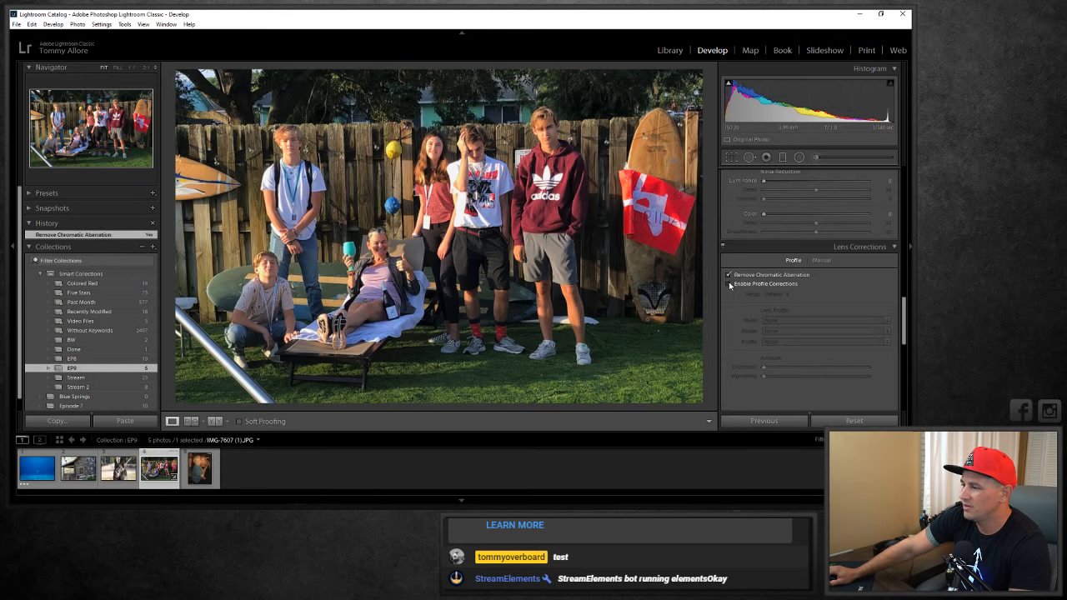
Set the lens profile make to Apple for the group photo and compare it with Lens Corrections off and on.
click(776, 320)
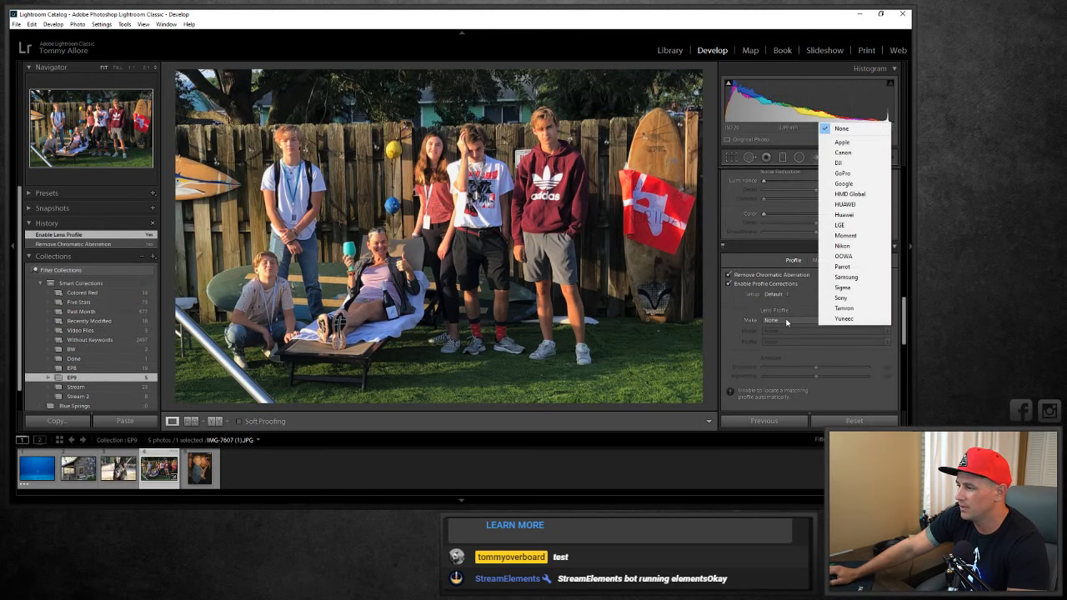
click(853, 144)
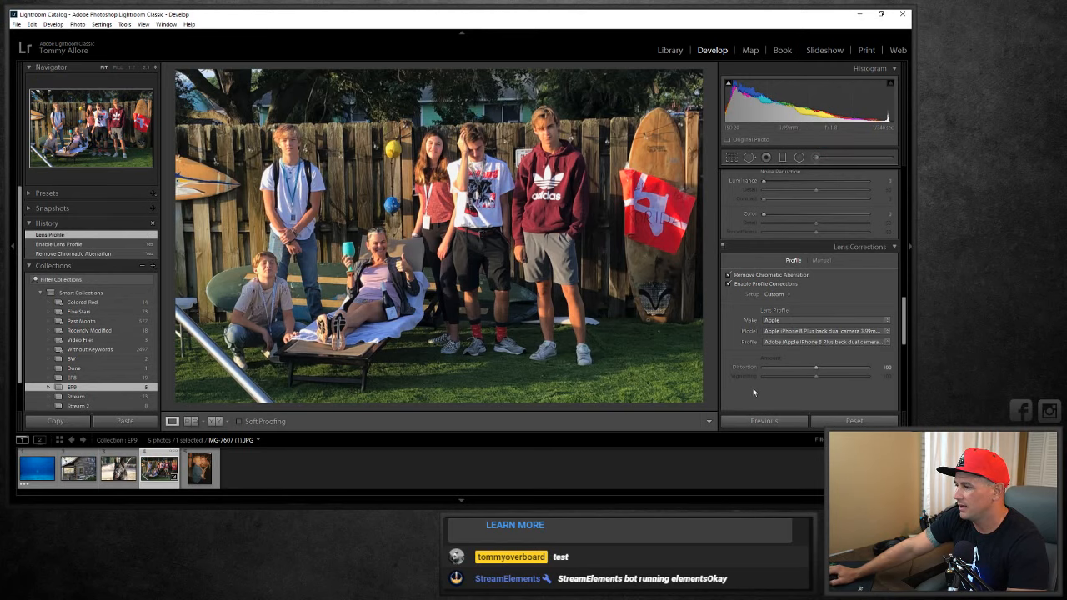
click(722, 248)
click(722, 248)
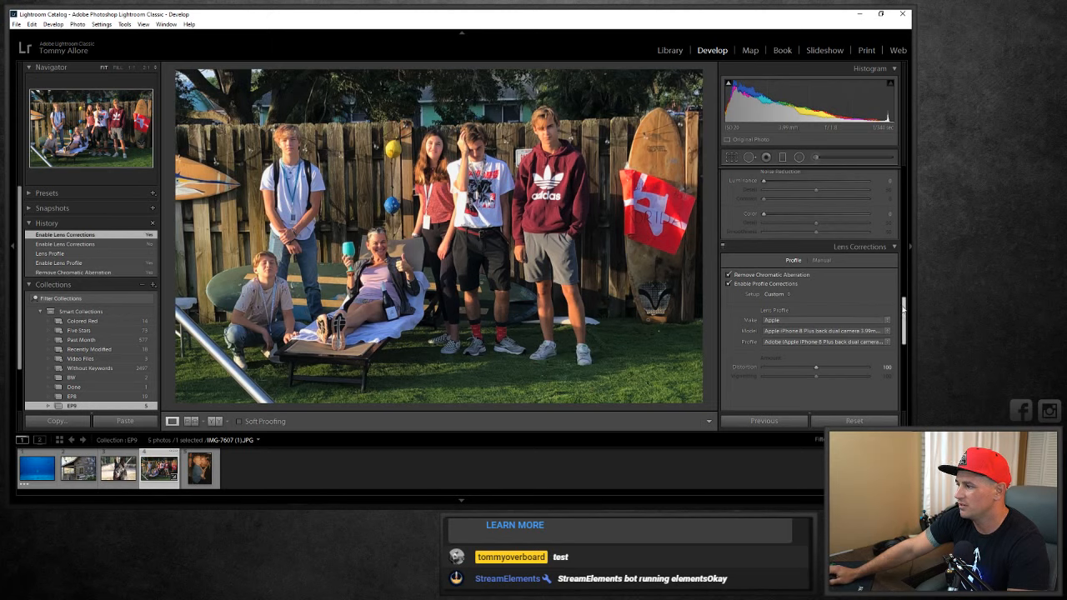
Try the Auto white balance on the group photo and undo it.
drag(902, 320, 903, 190)
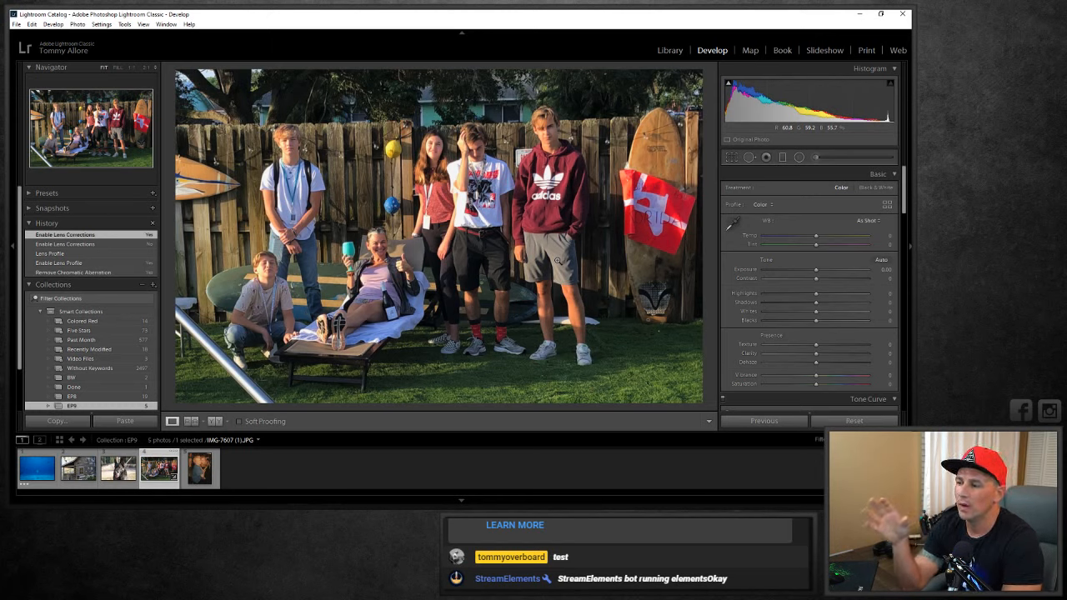
click(864, 221)
click(849, 242)
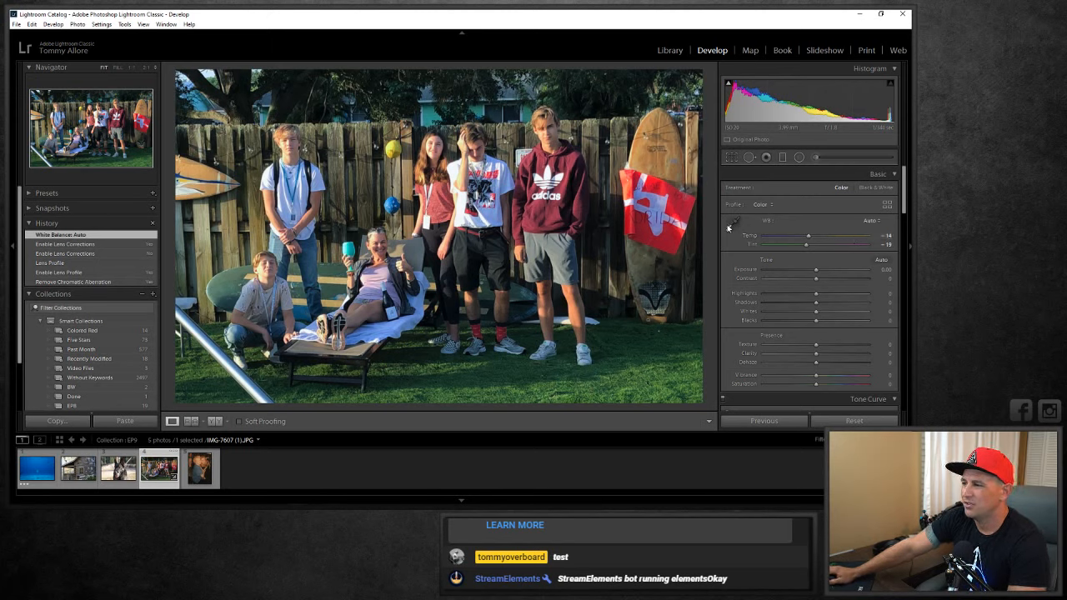
key(ctrl+z)
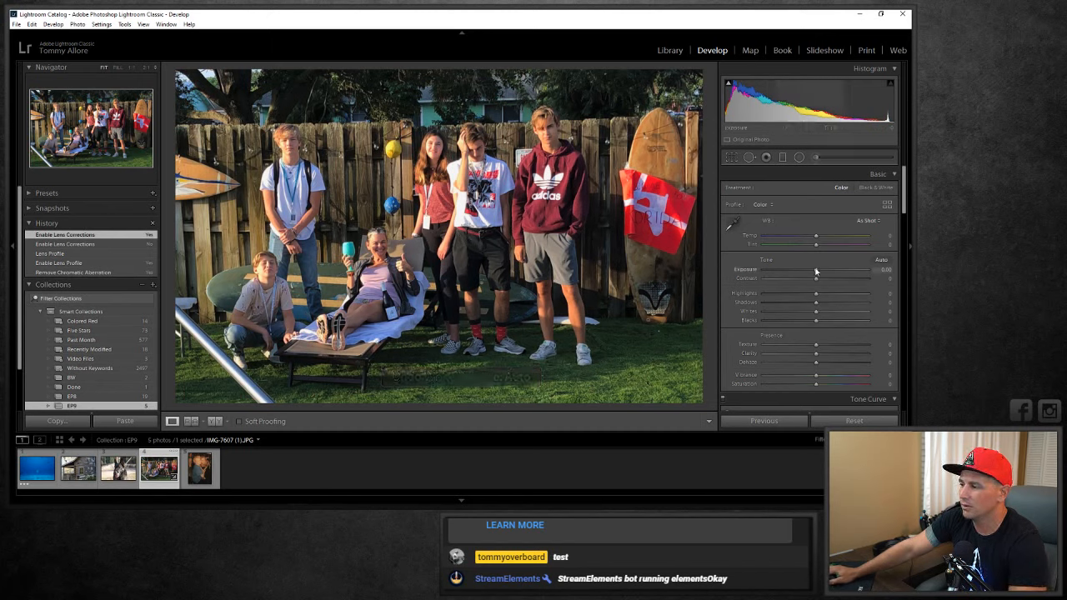
Set the group photo's Exposure to +0.39, Highlights to -37 and Shadows to +37.
drag(816, 273, 820, 273)
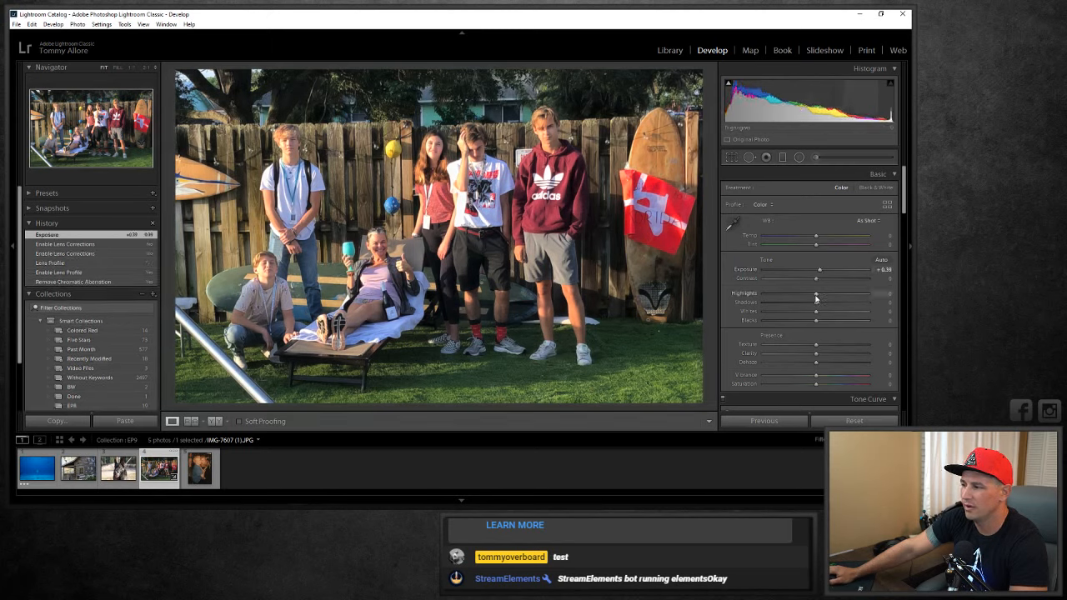
mouse_move(815, 298)
mouse_down()
mouse_move(797, 295)
mouse_move(835, 305)
mouse_up()
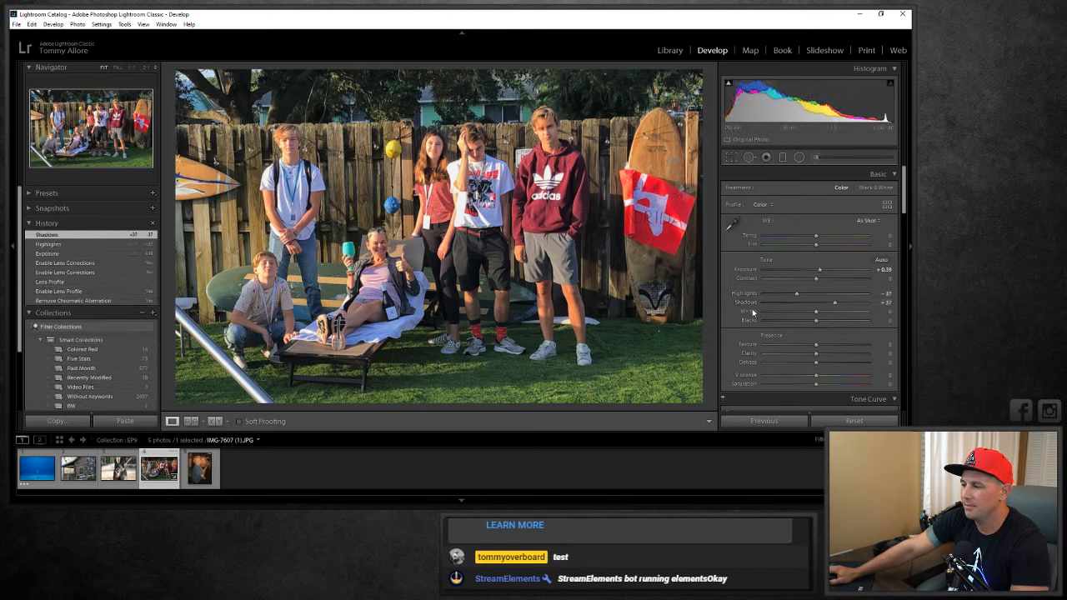
Shape a gentle S-curve on the RGB tone curve, lowering the shadows and raising the highlights, and compare the photo before and after.
scroll(742, 310, down, 2)
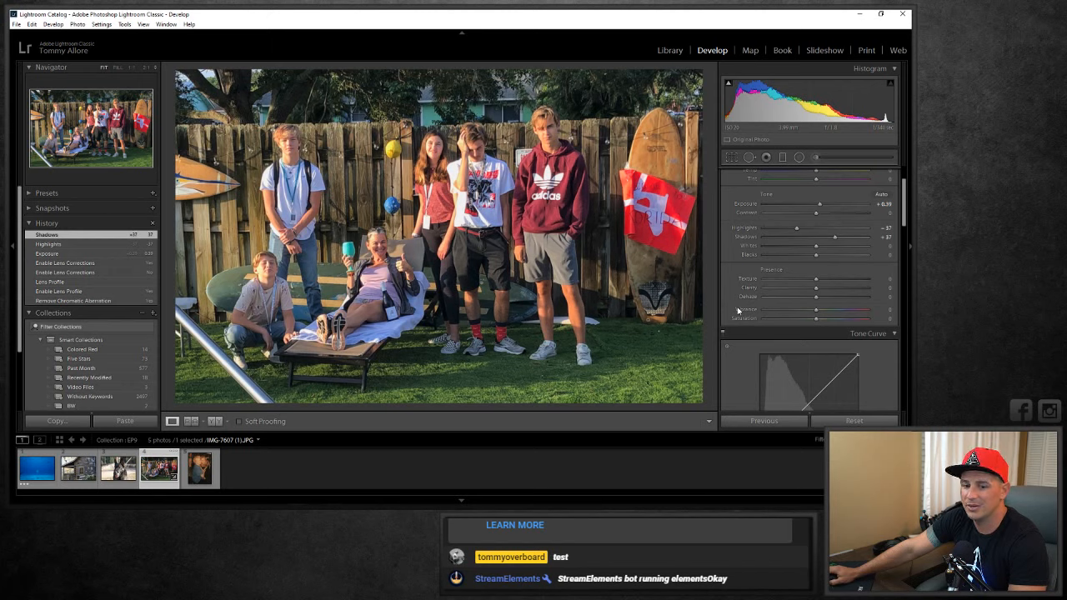
scroll(738, 310, down, 3)
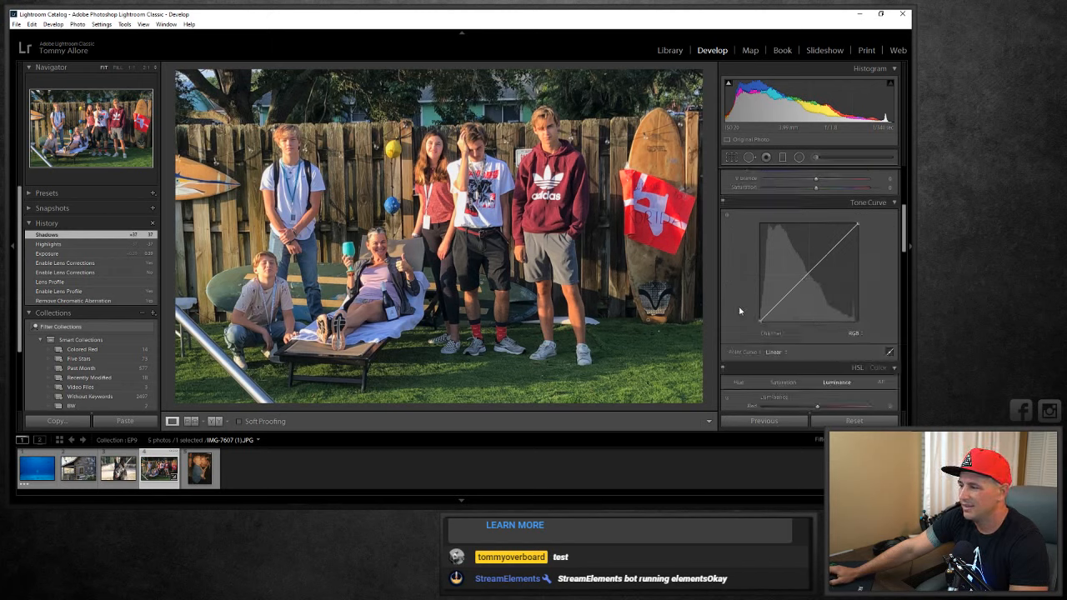
drag(775, 307, 779, 309)
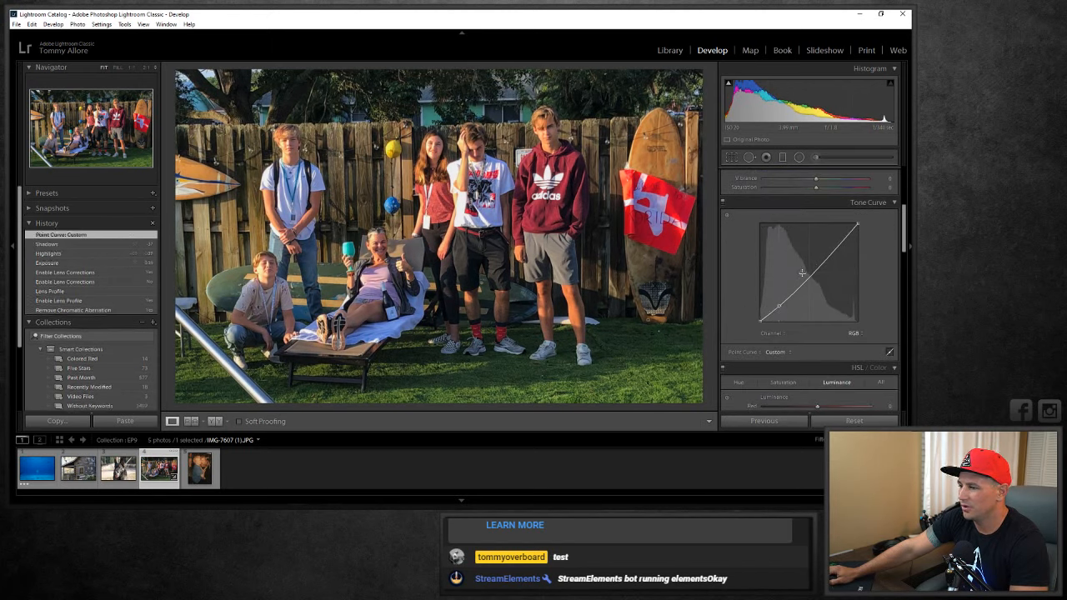
drag(830, 256, 830, 250)
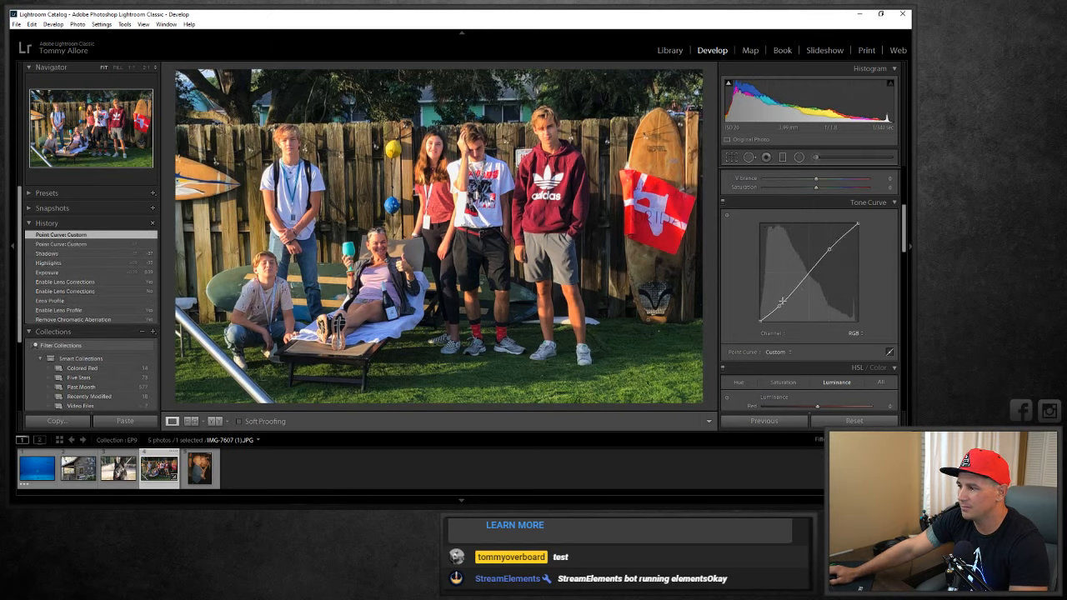
drag(779, 308, 778, 307)
click(723, 205)
click(722, 205)
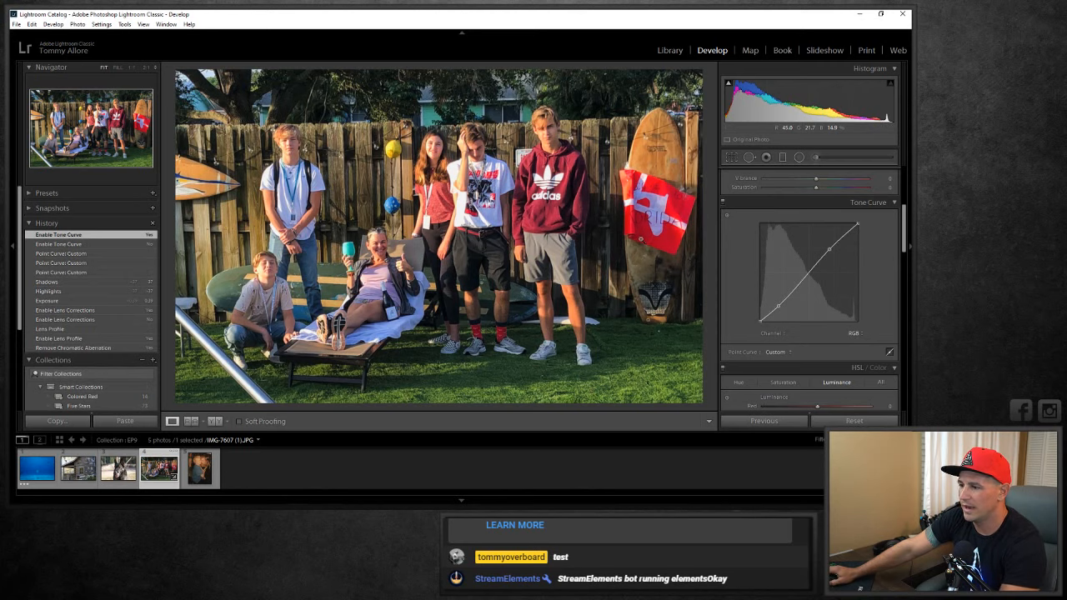
key(backslash)
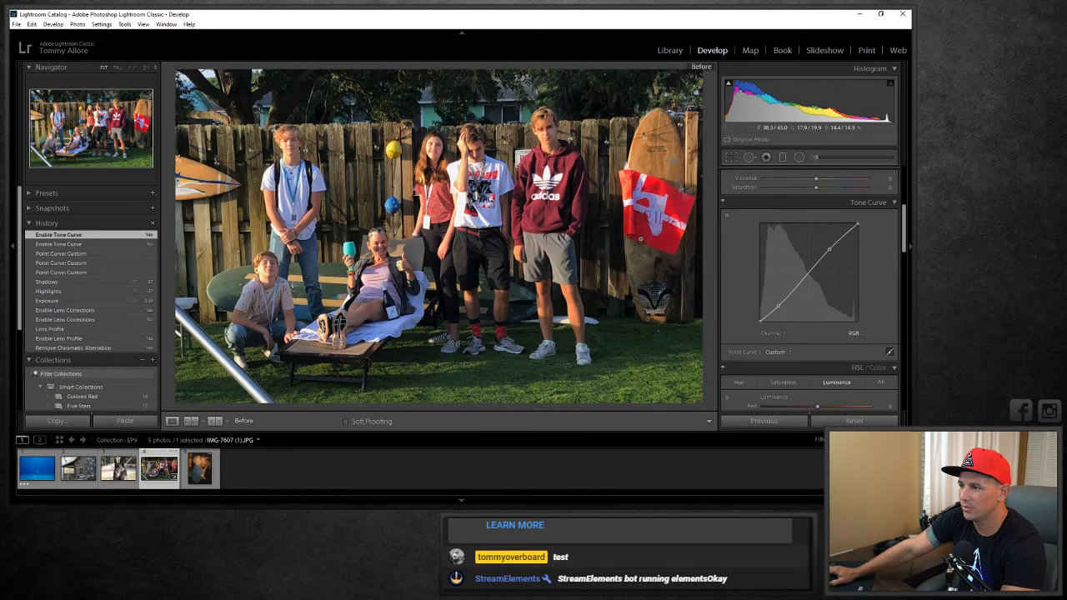
key(backslash)
key(backslash)
key(backslash)
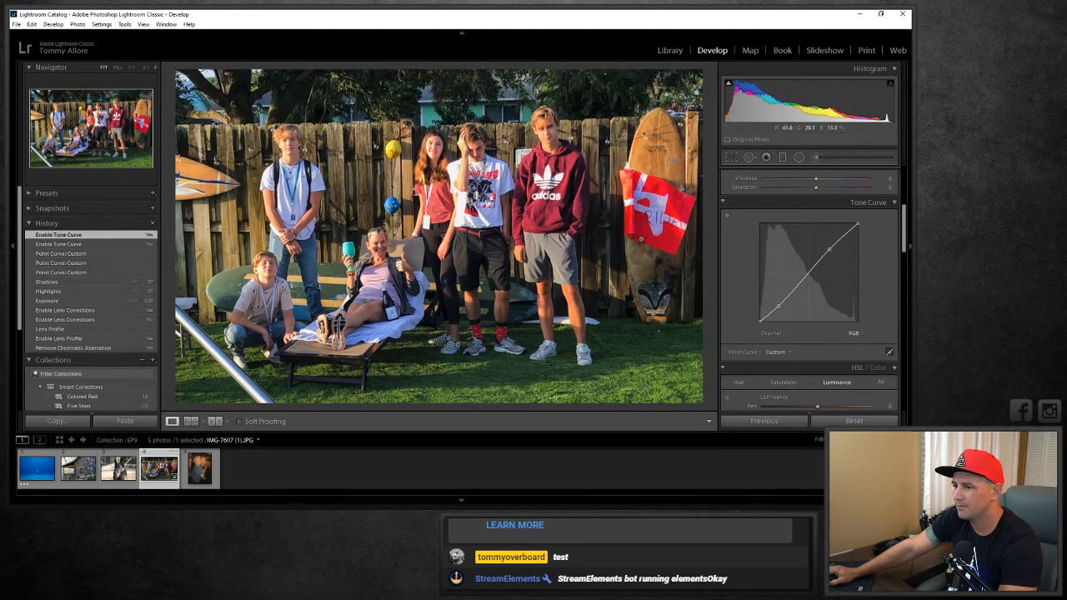
Reduce the Green saturation of the group photo to -15 in the HSL adjustments.
scroll(749, 293, up, 5)
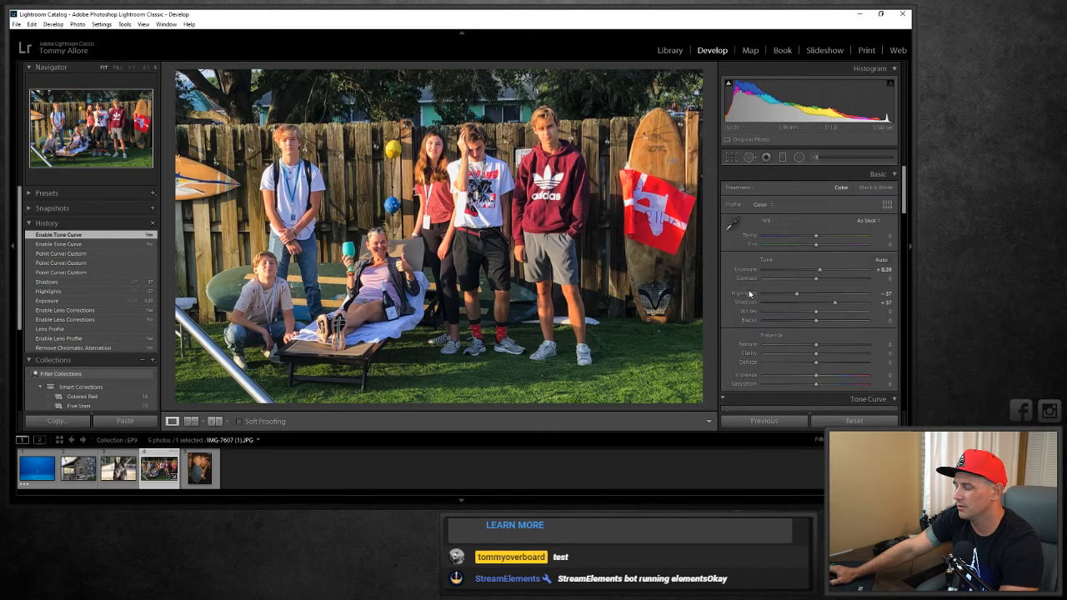
scroll(749, 293, down, 8)
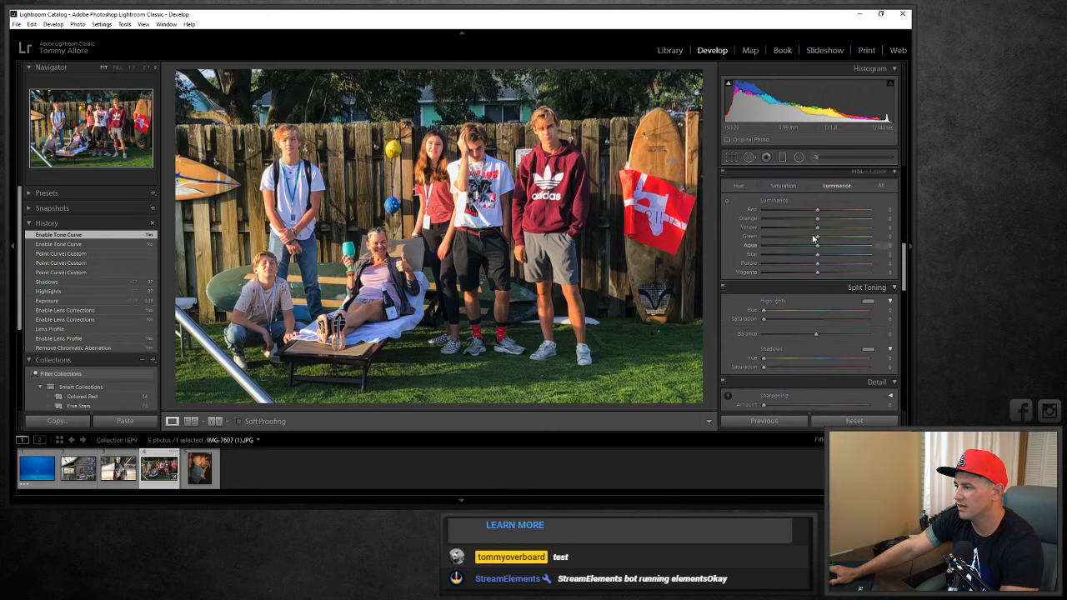
click(783, 185)
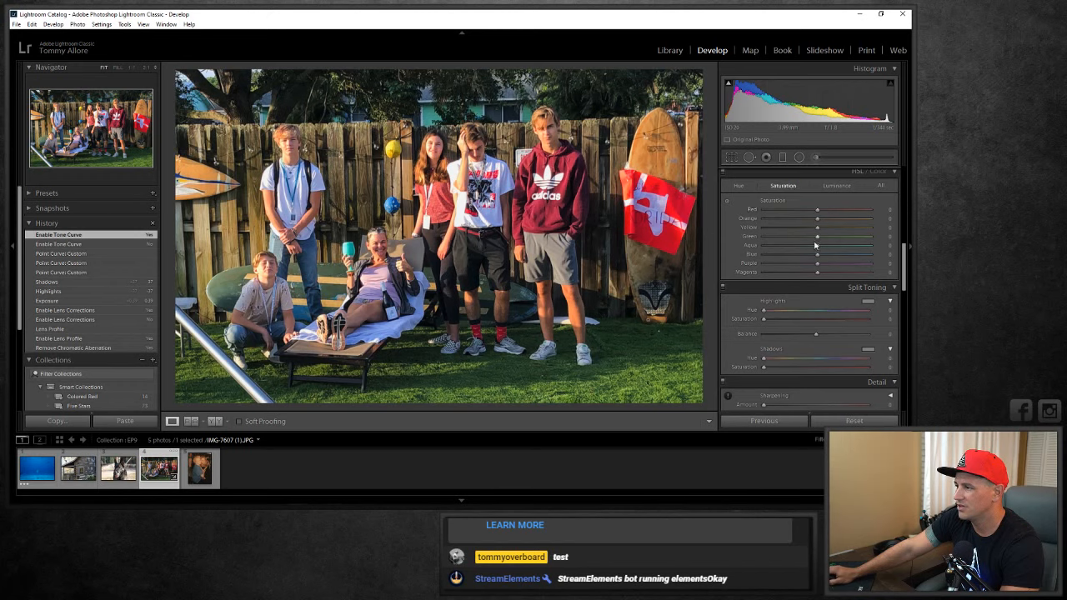
drag(816, 241, 812, 243)
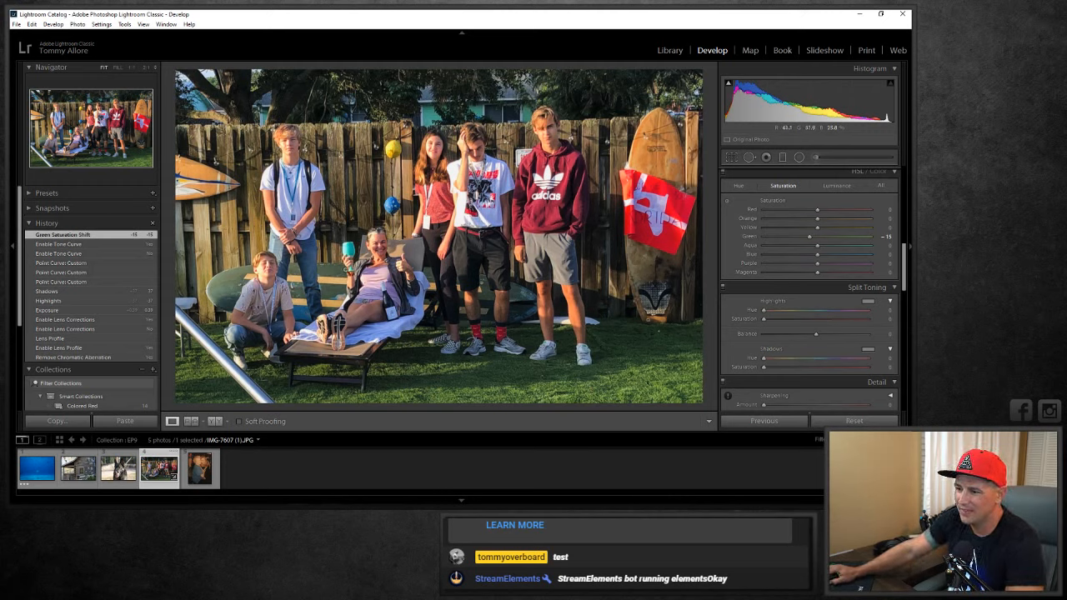
Enlarge the seated woman and paint over her face with a small Adjustment Brush at Exposure 0.54.
click(386, 248)
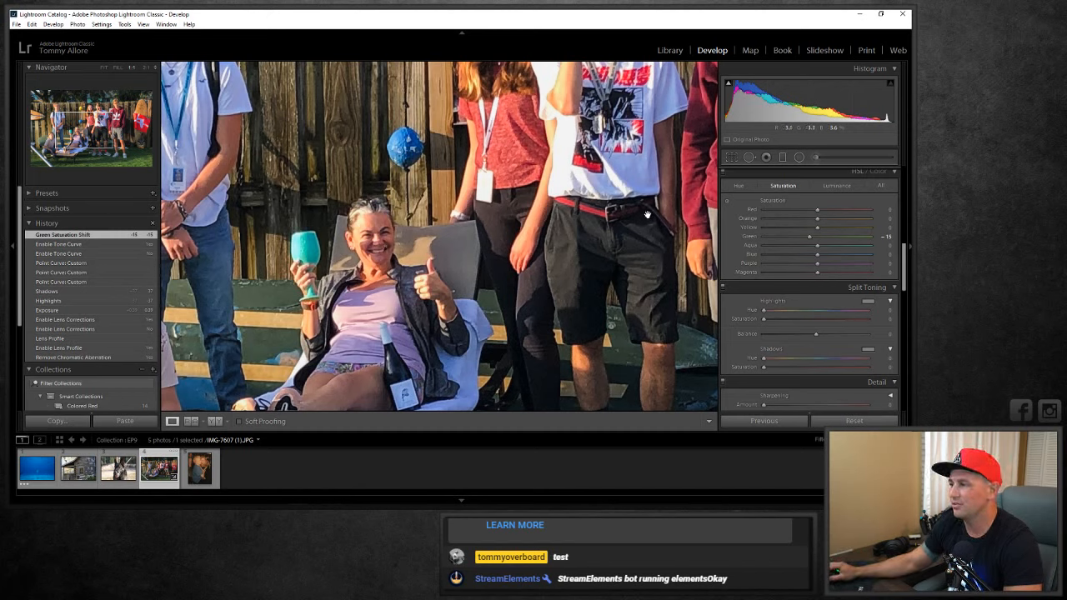
key(t)
key(k)
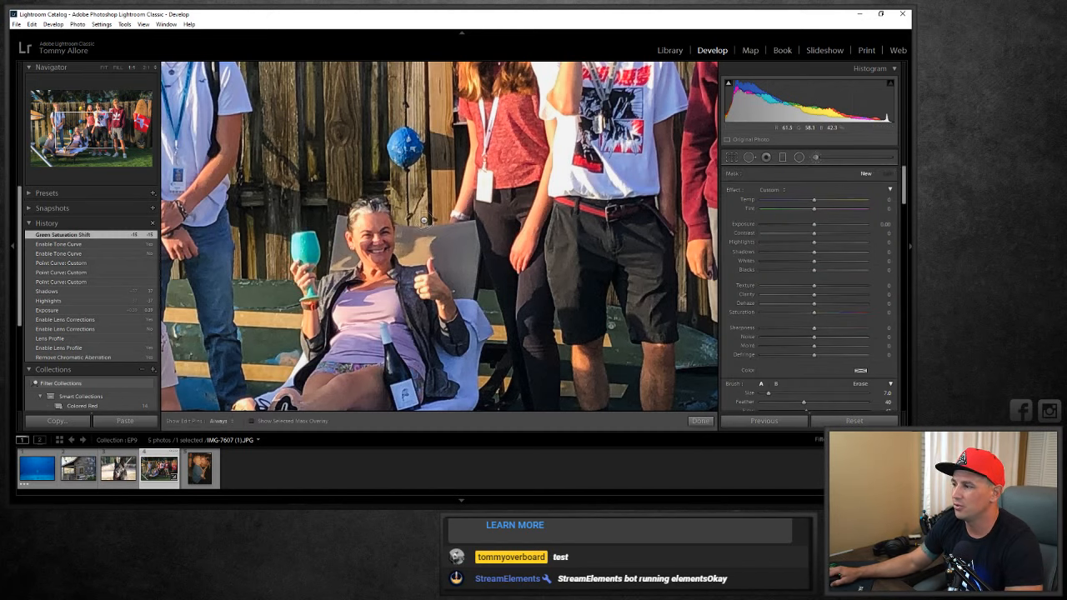
drag(814, 230, 821, 225)
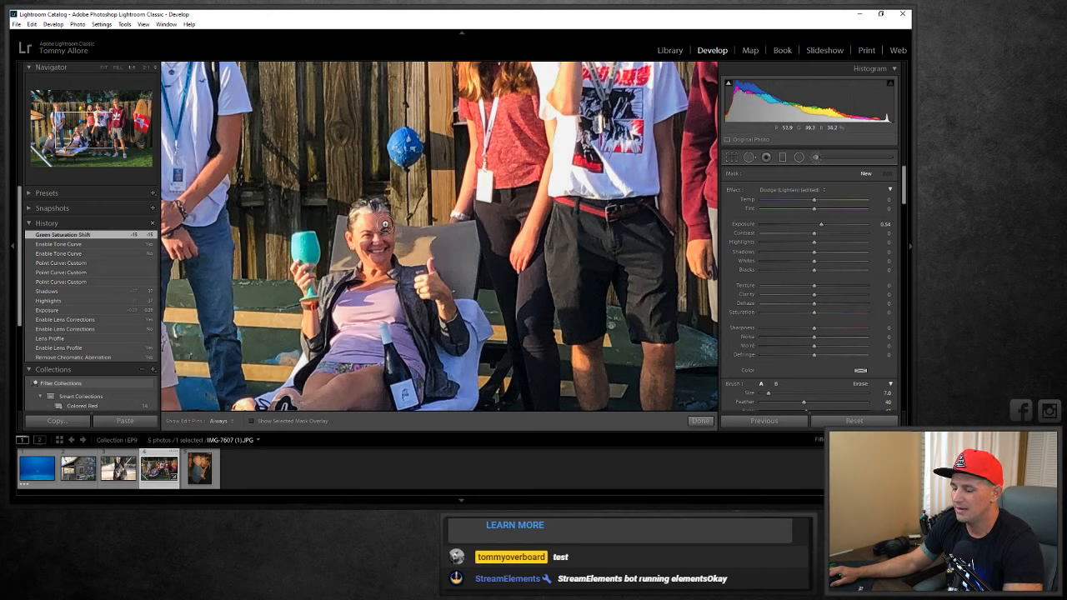
key(bracketleft)
key(h)
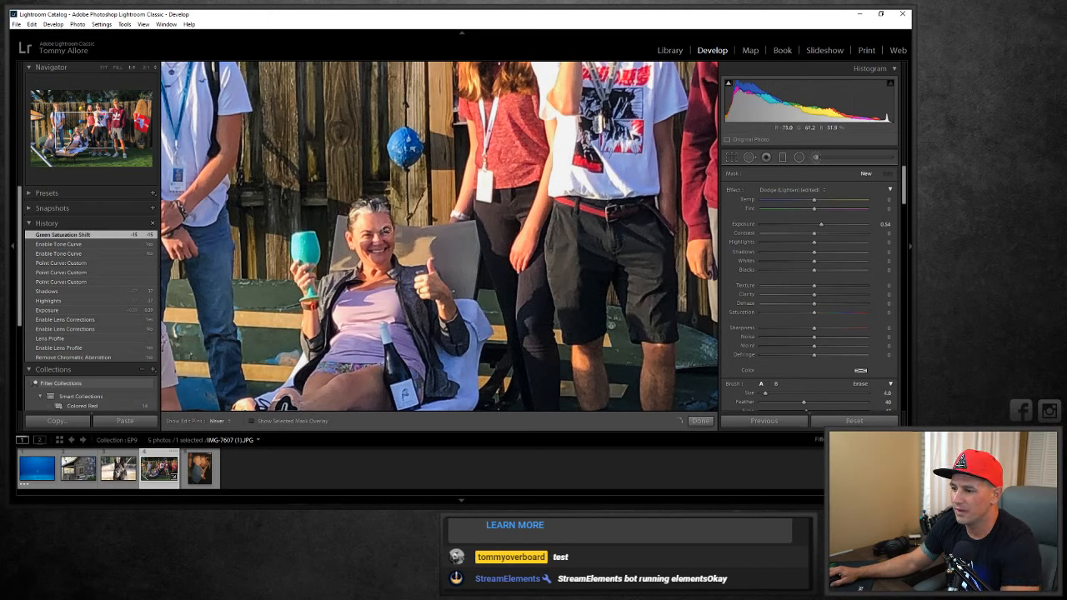
mouse_move(380, 256)
mouse_down()
mouse_move(385, 250)
mouse_move(364, 247)
mouse_move(371, 219)
mouse_up()
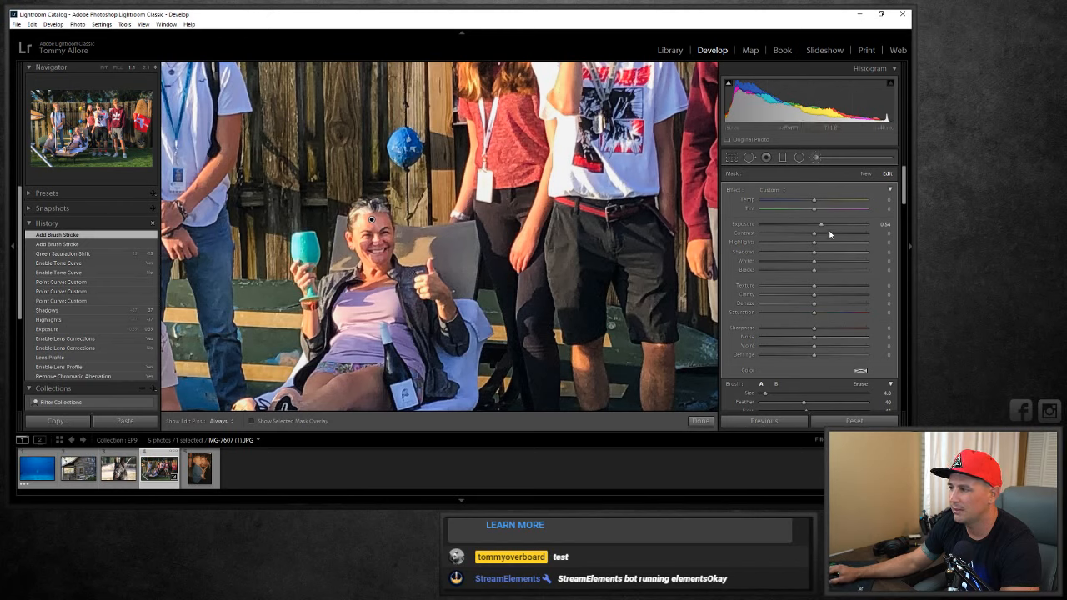
Reset the face brush's Exposure and Highlights to 0 and set its Shadows to 38.
drag(826, 224, 822, 225)
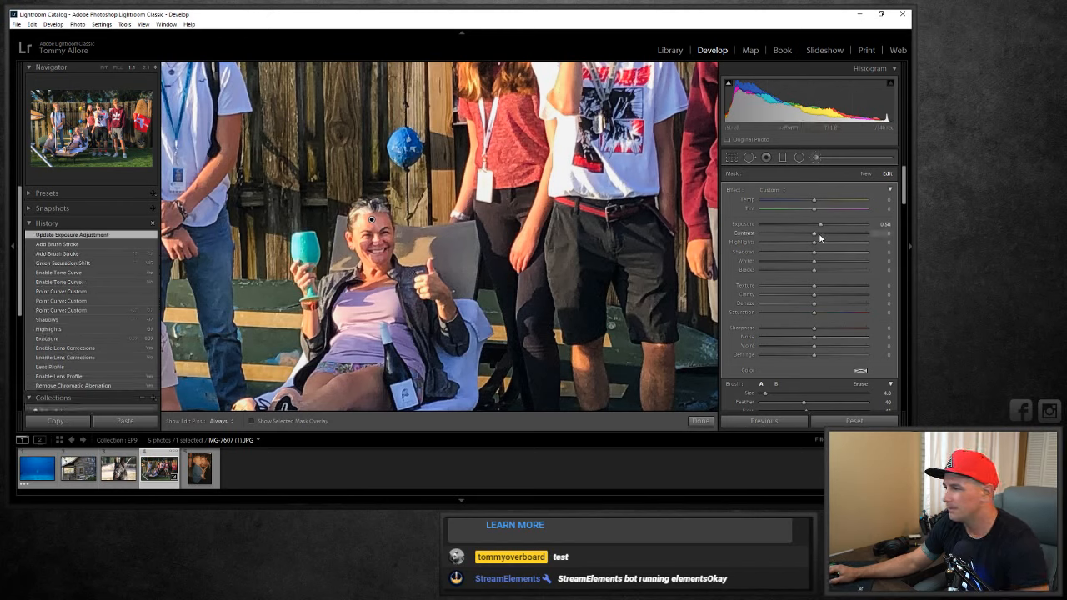
double_click(821, 228)
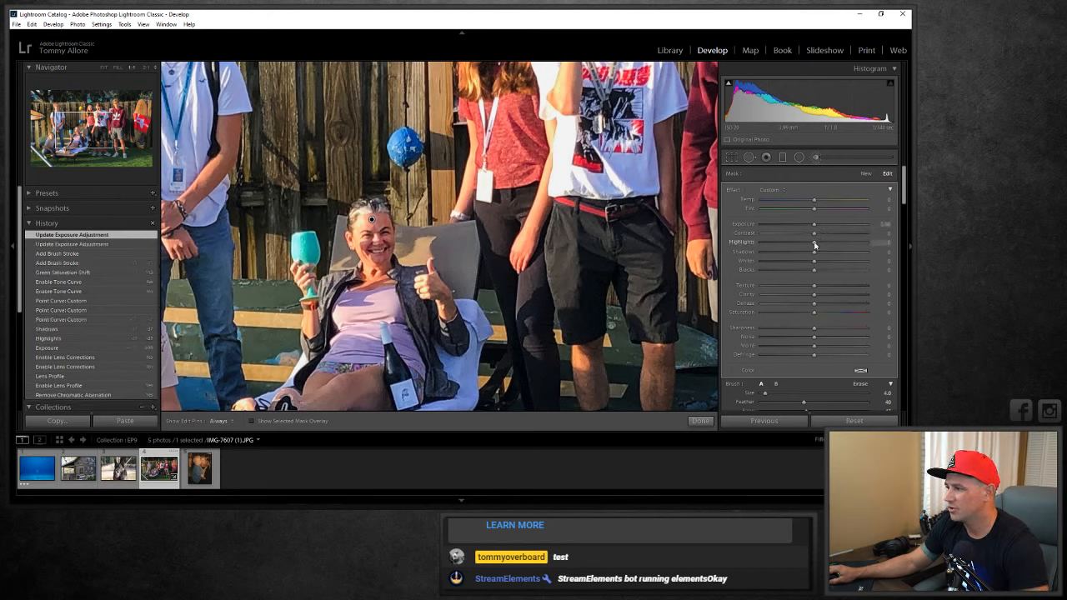
drag(826, 244, 825, 243)
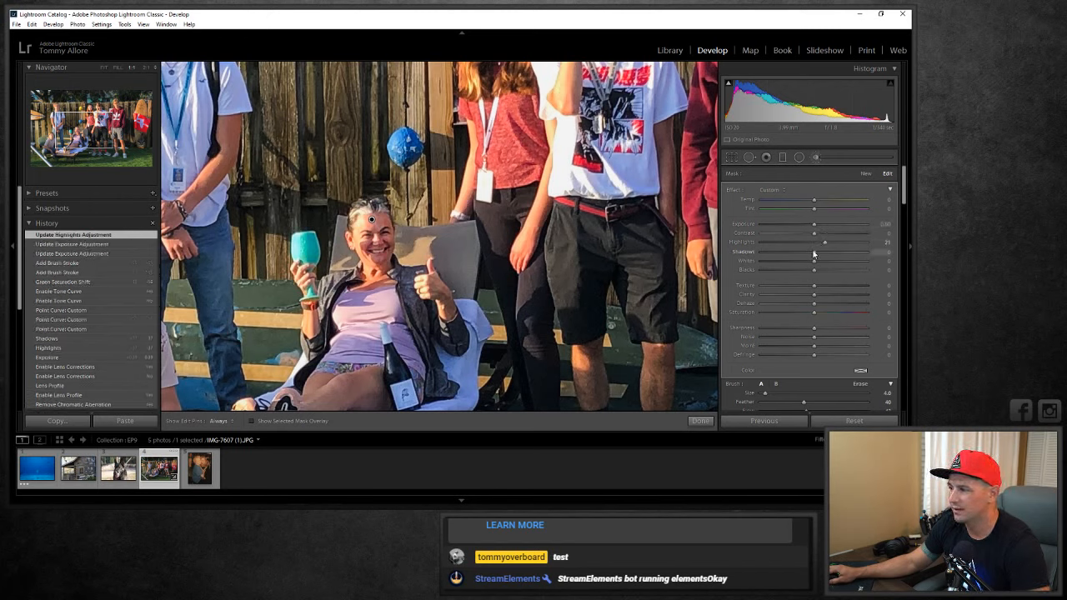
double_click(826, 244)
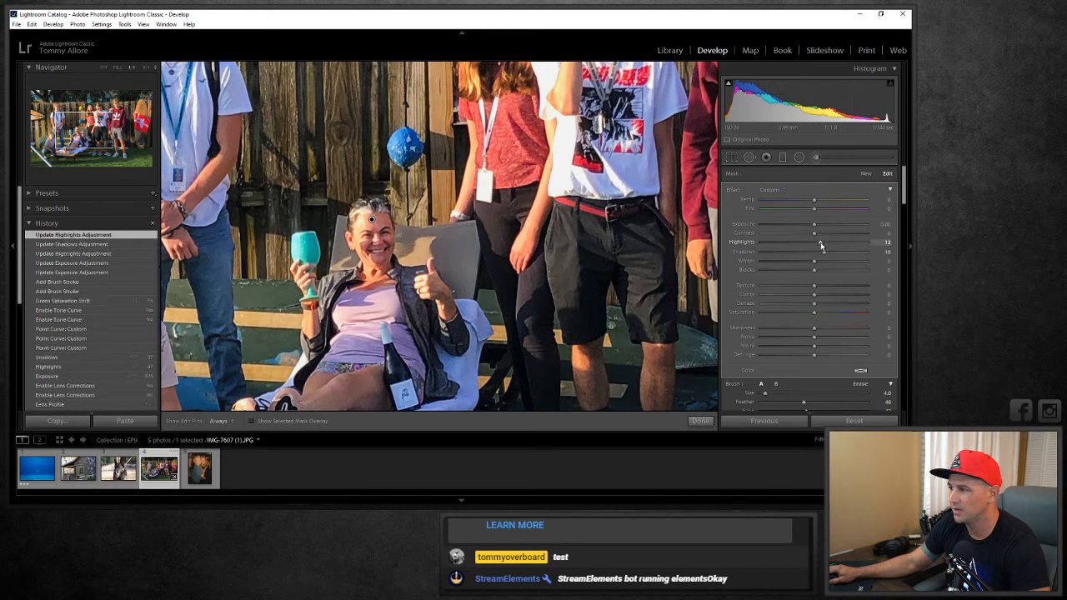
double_click(825, 244)
double_click(824, 243)
drag(826, 256, 835, 251)
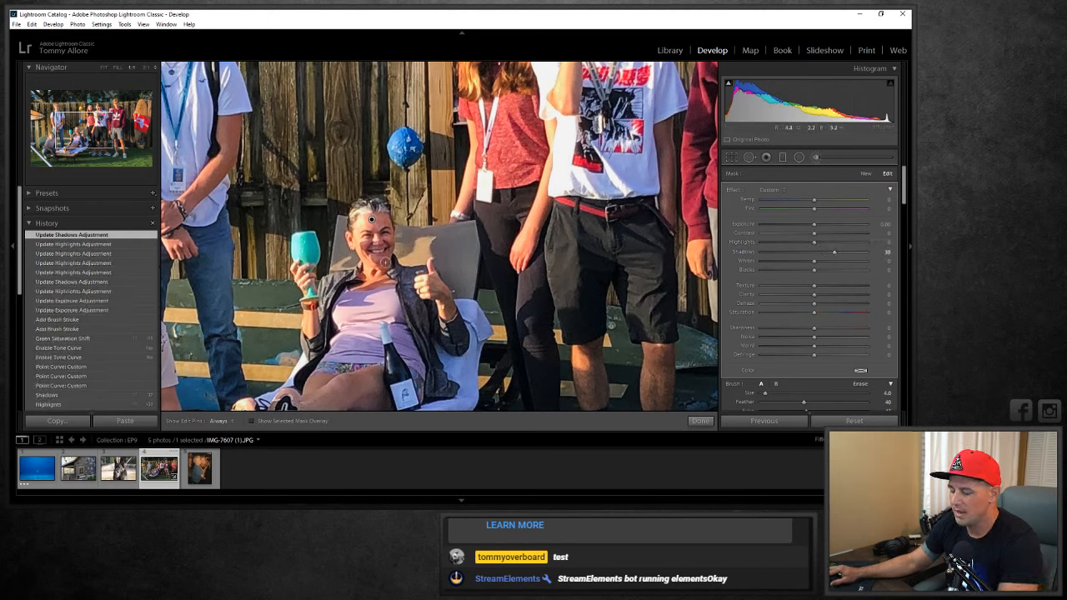
Add more strokes to the woman's face mask with a size 7.0 brush and compare the brush adjustments off and on.
scroll(382, 258, up, 3)
key(h)
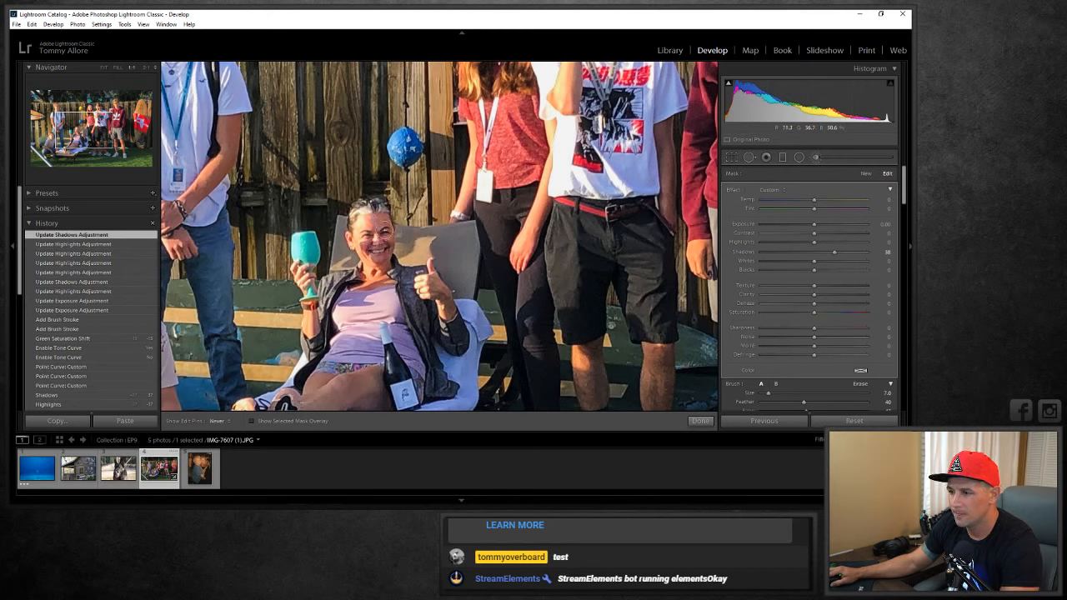
click(368, 249)
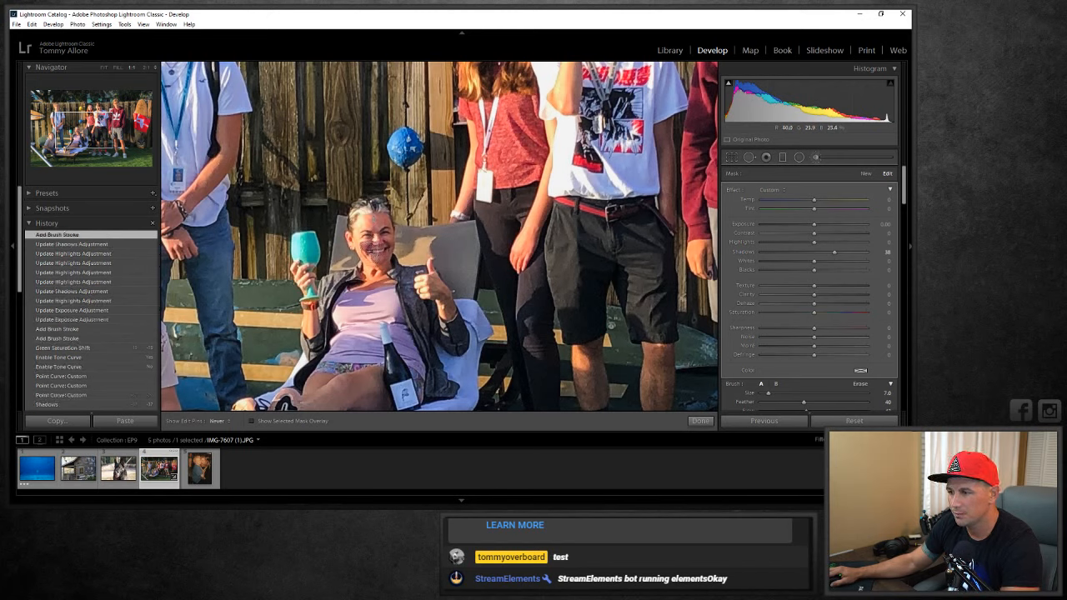
click(388, 254)
key(h)
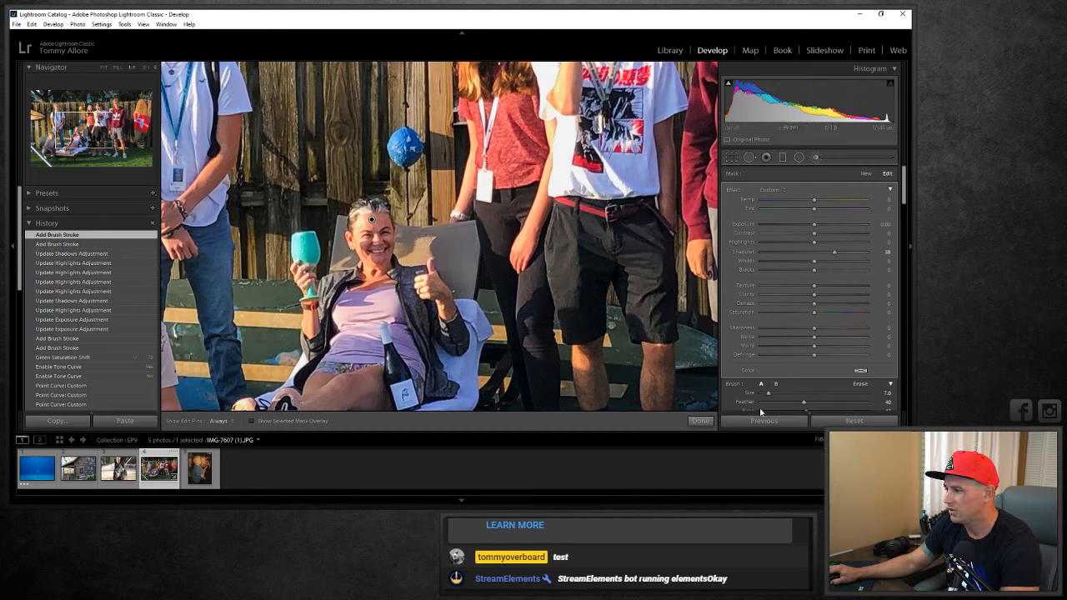
scroll(759, 401, down, 3)
click(727, 329)
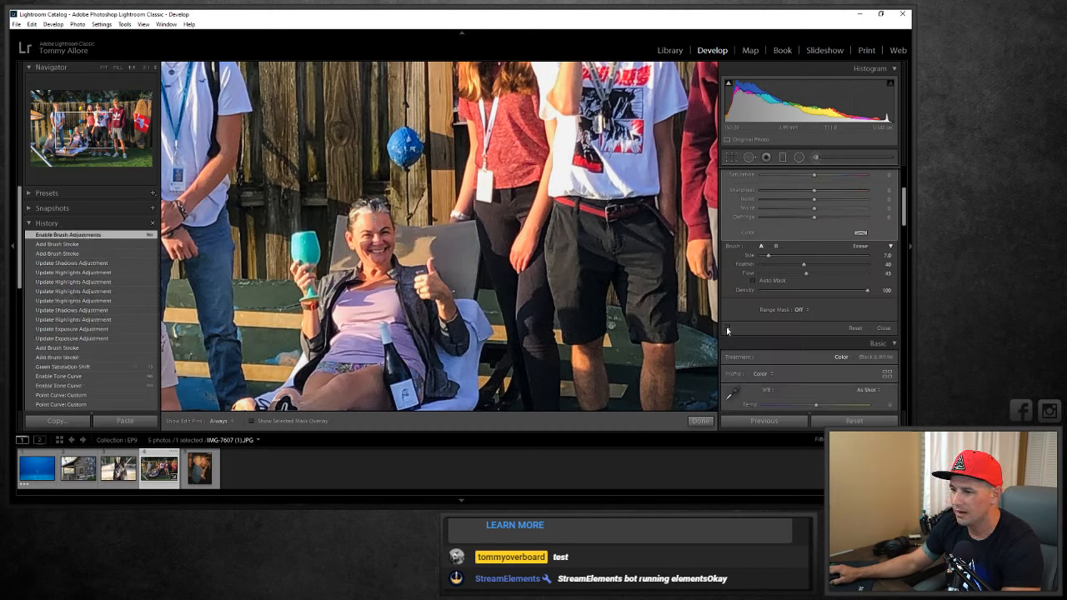
click(727, 330)
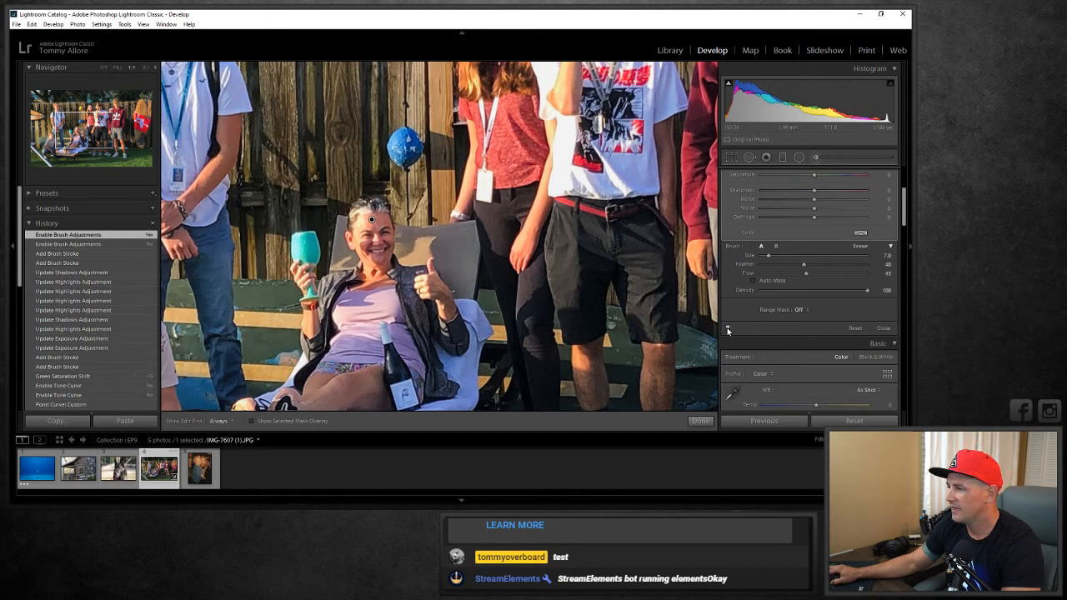
scroll(744, 307, up, 3)
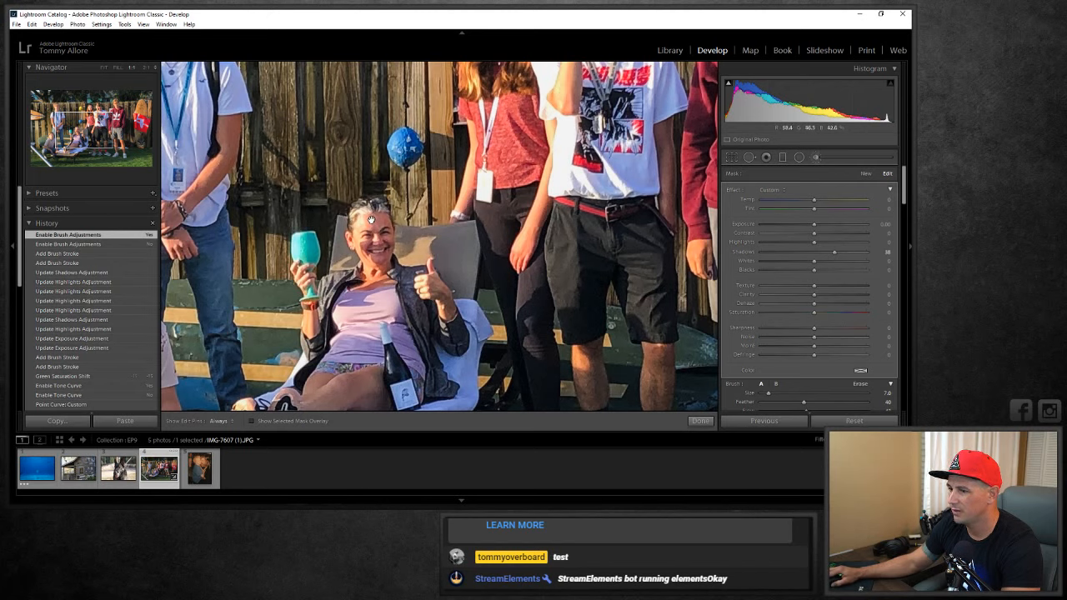
Delete the face brush adjustment and open a copy of the group photo with Lightroom adjustments in Photoshop CC 2019.
right_click(372, 219)
click(399, 237)
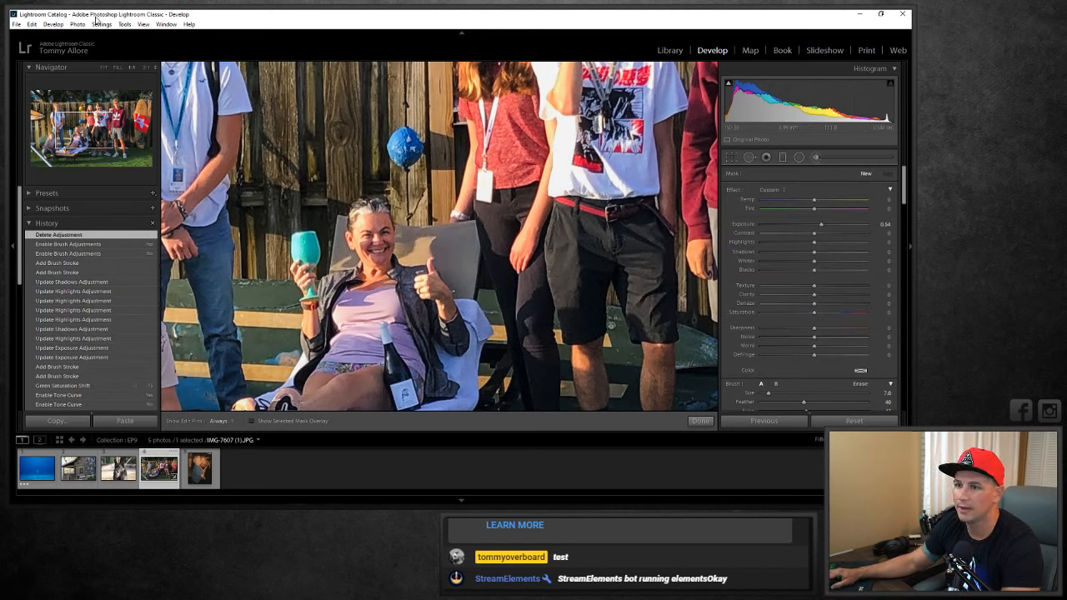
click(77, 24)
mouse_move(113, 75)
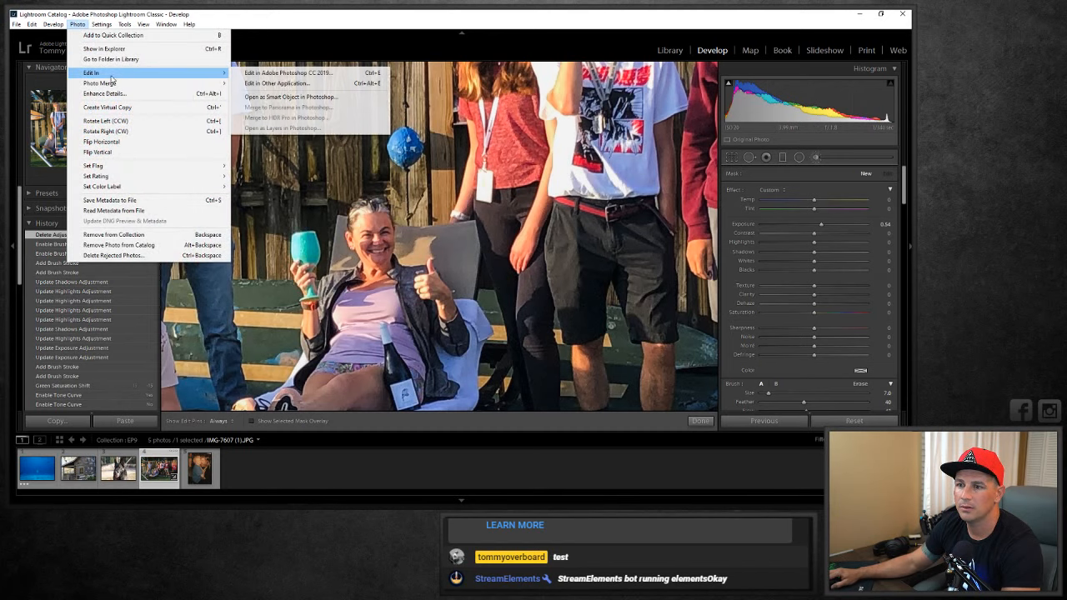
click(290, 73)
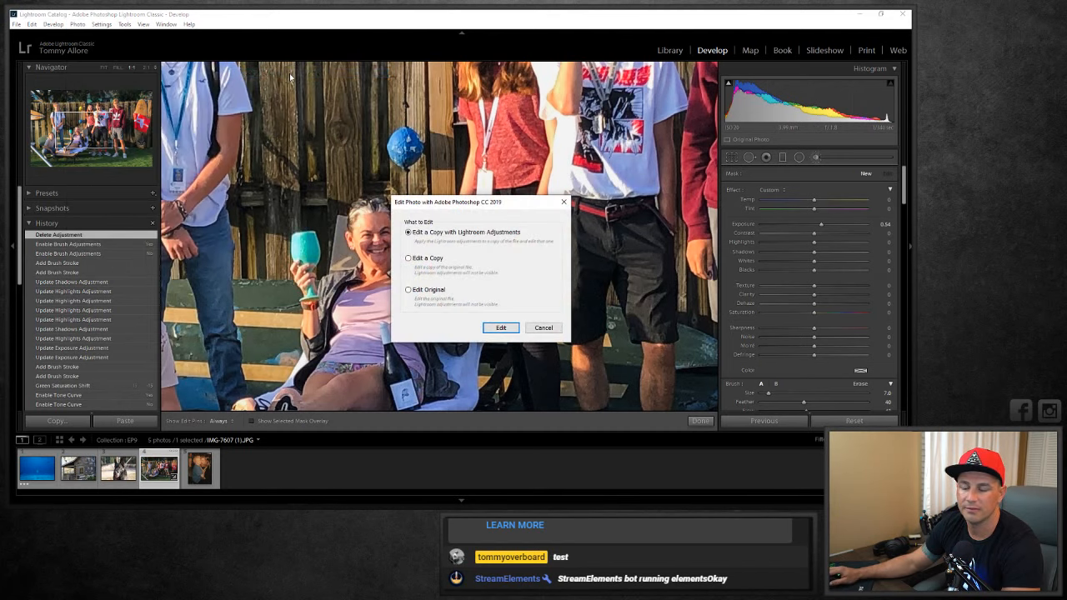
click(501, 326)
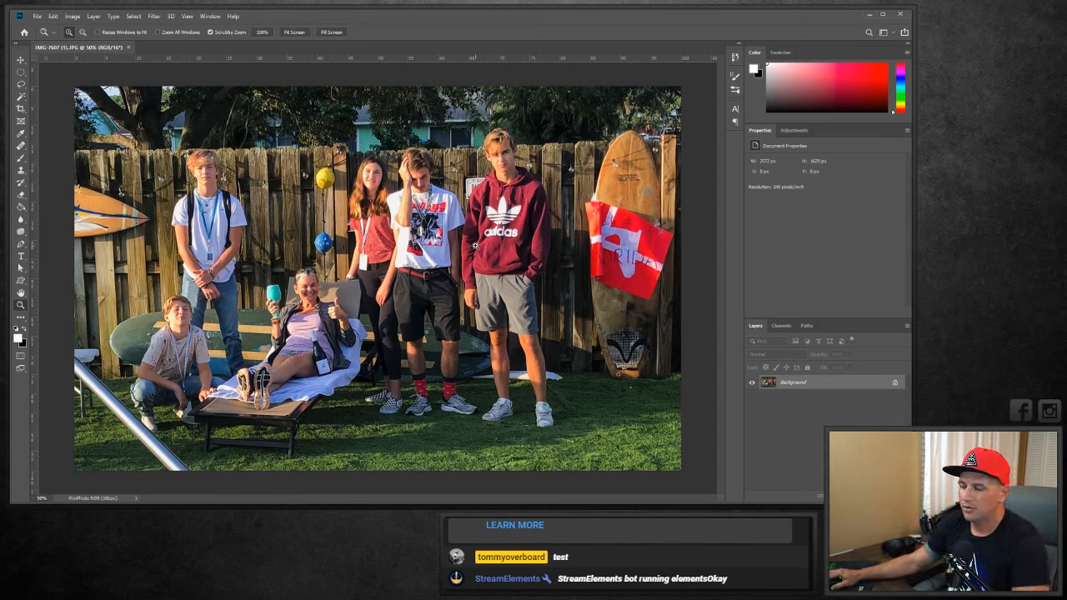
Duplicate the background layer and add a Curves adjustment layer above the copy.
key(ctrl+j)
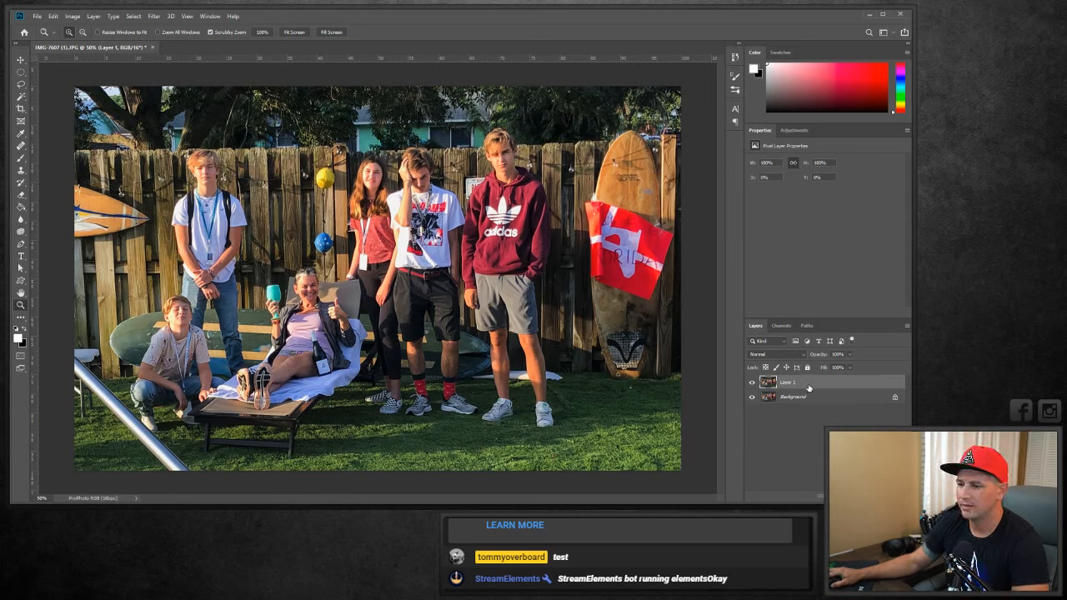
click(838, 496)
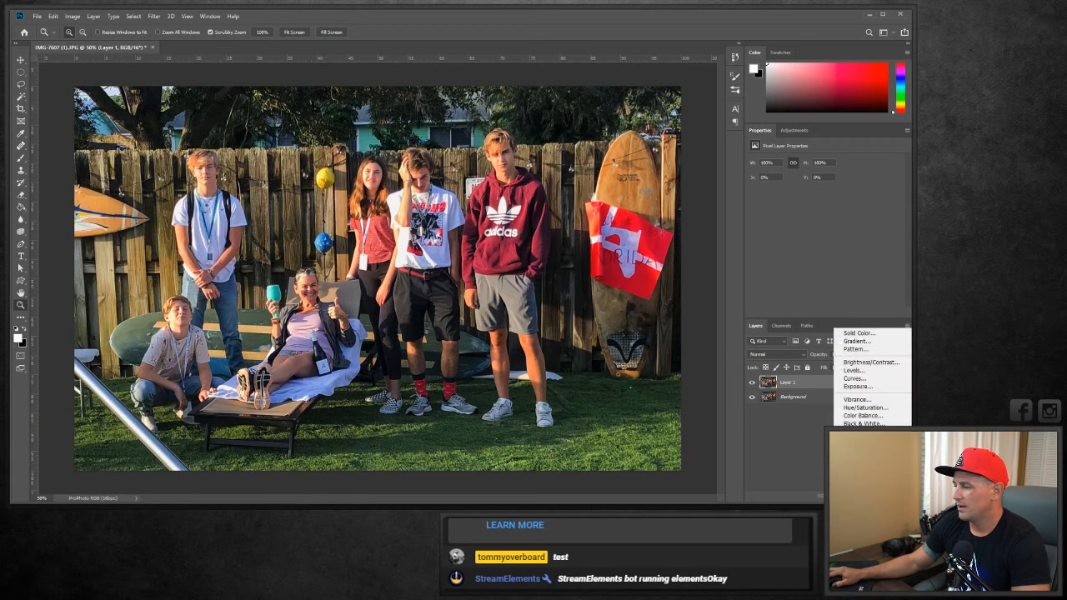
click(861, 383)
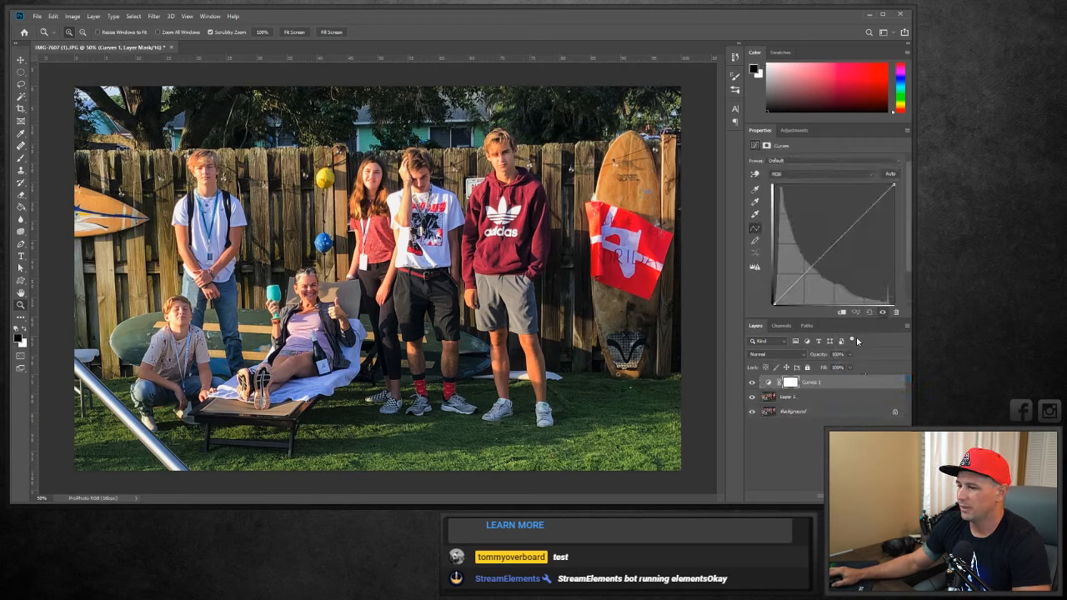
Bend the curve upward to brighten the midtones, then duplicate the Curves layer and bend the copy's curve downward to darken.
drag(826, 251, 815, 242)
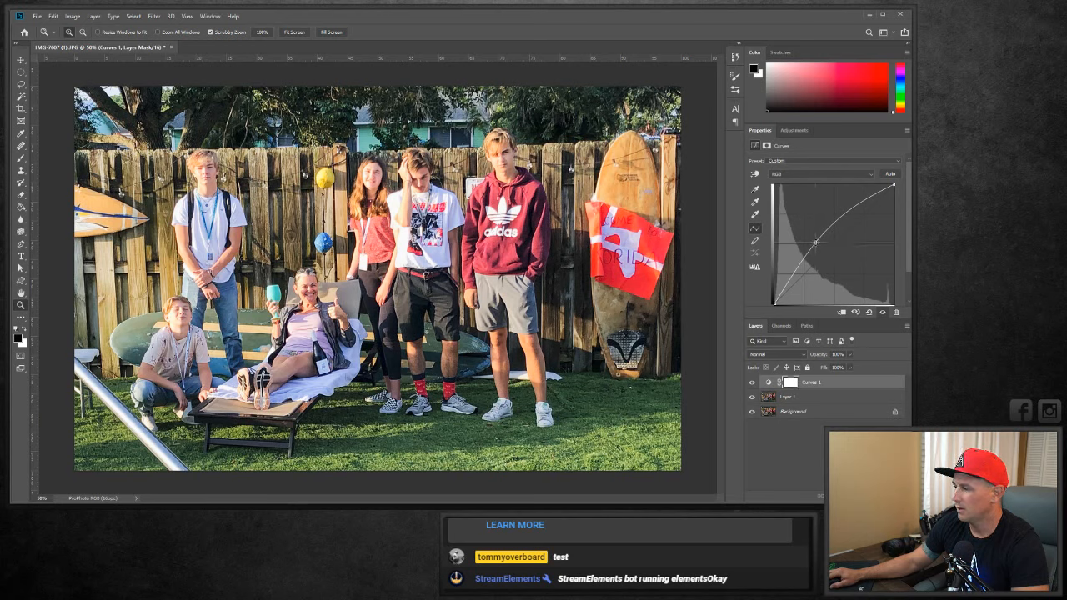
key(ctrl+j)
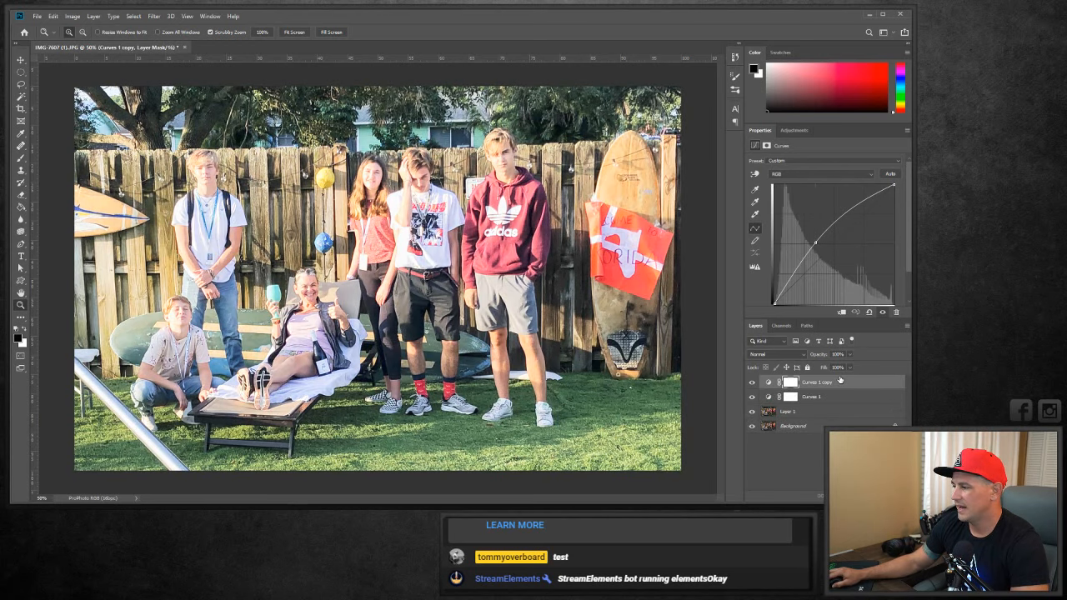
drag(815, 241, 836, 260)
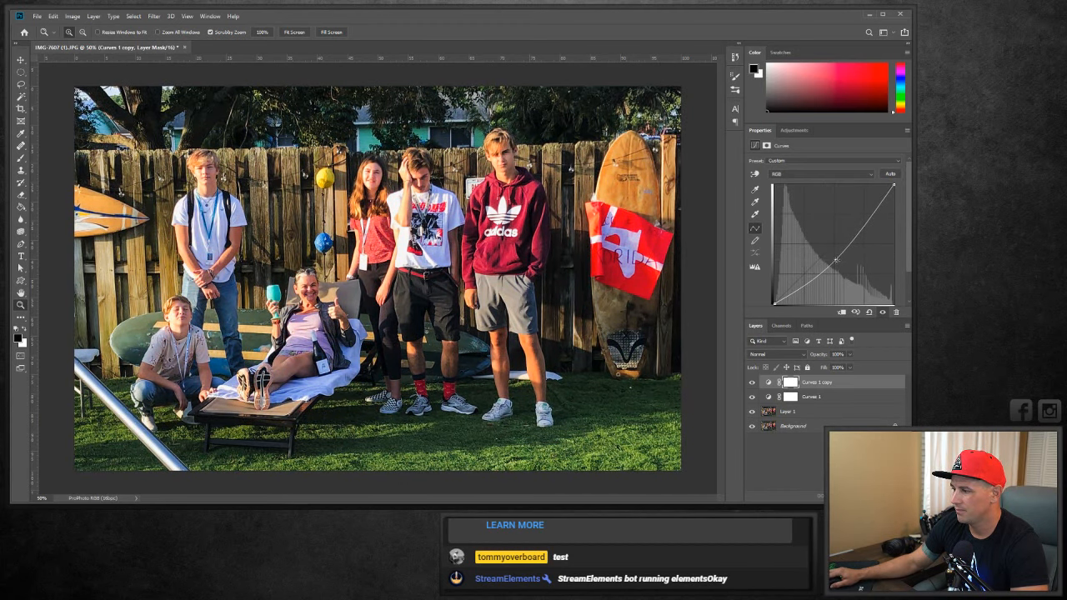
Invert the masks of both Curves layers to black to hide their effects.
key(ctrl+i)
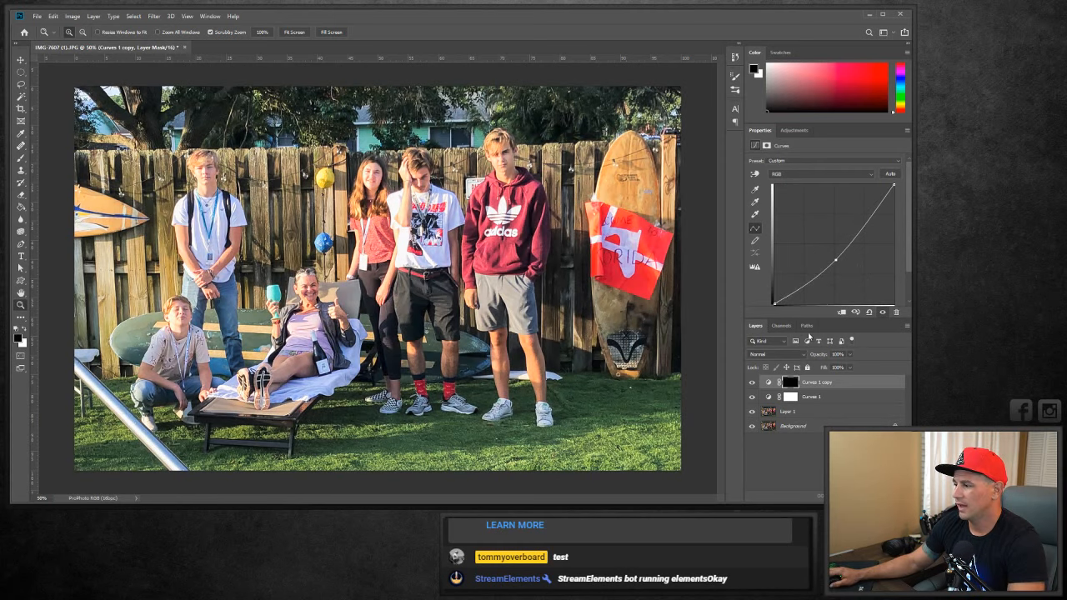
click(789, 397)
key(ctrl+i)
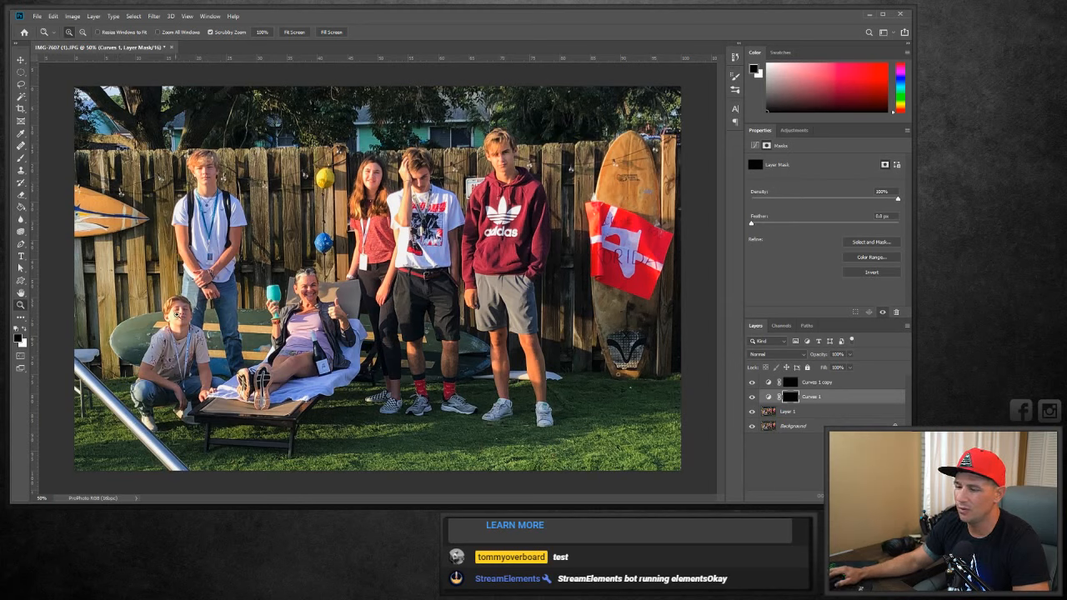
Make white the foreground colour for mask painting and enlarge the view of the seated woman.
click(24, 330)
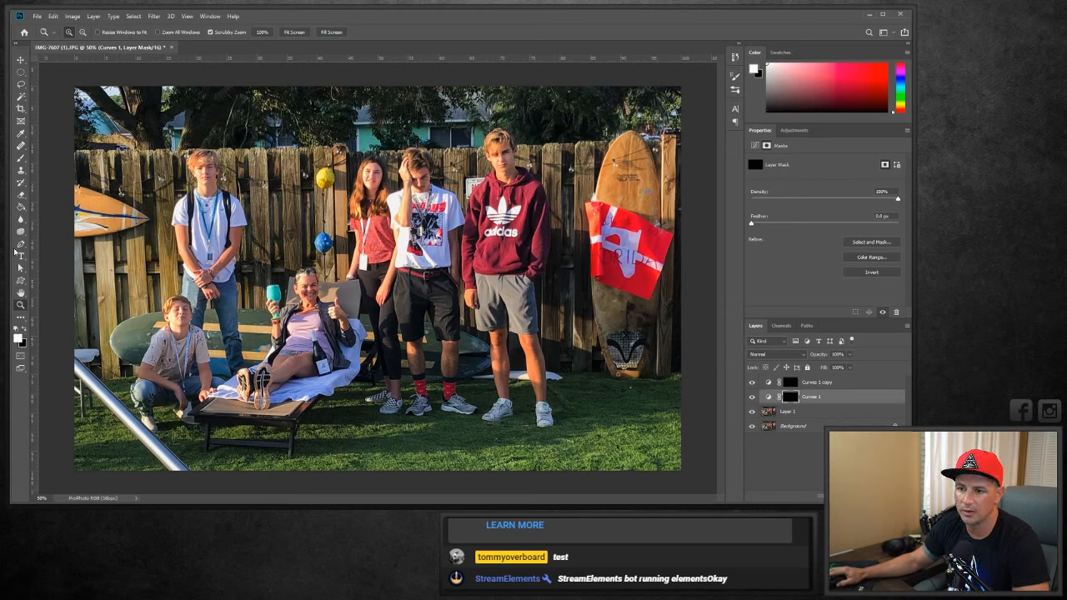
click(21, 158)
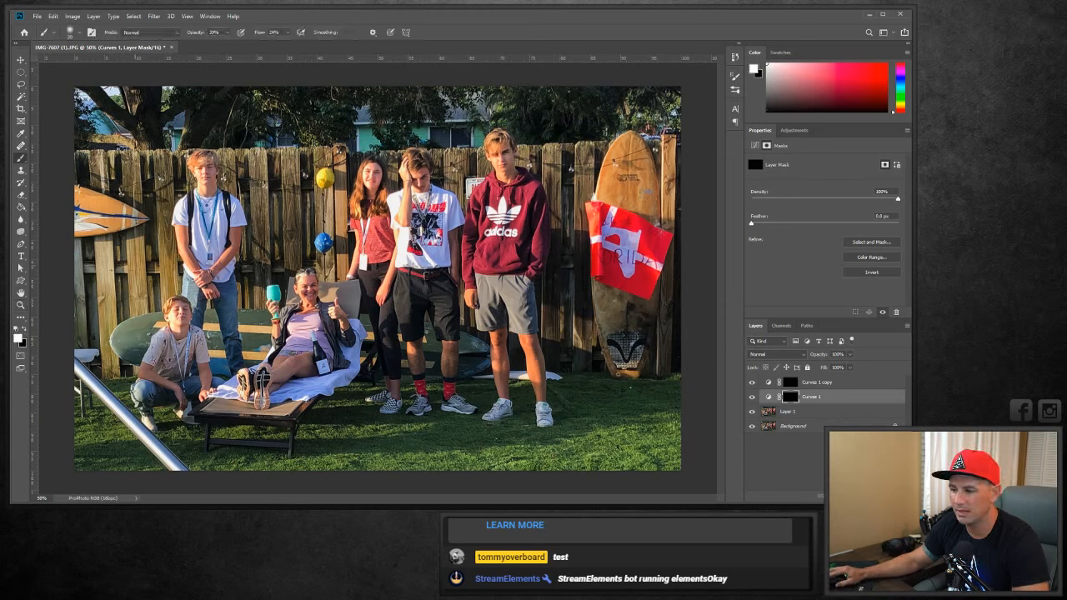
click(21, 304)
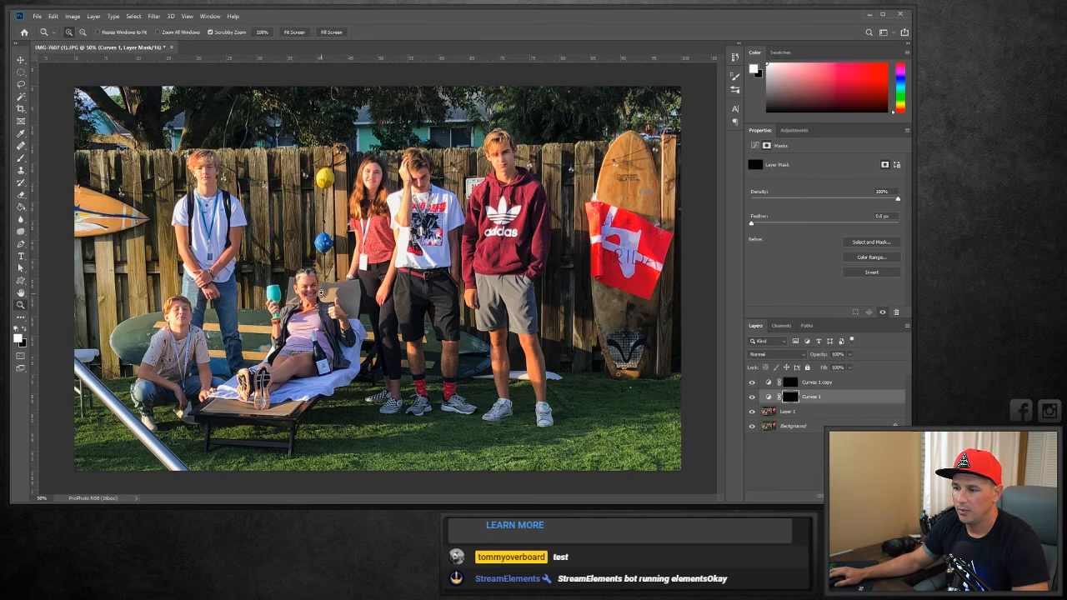
click(308, 291)
click(309, 291)
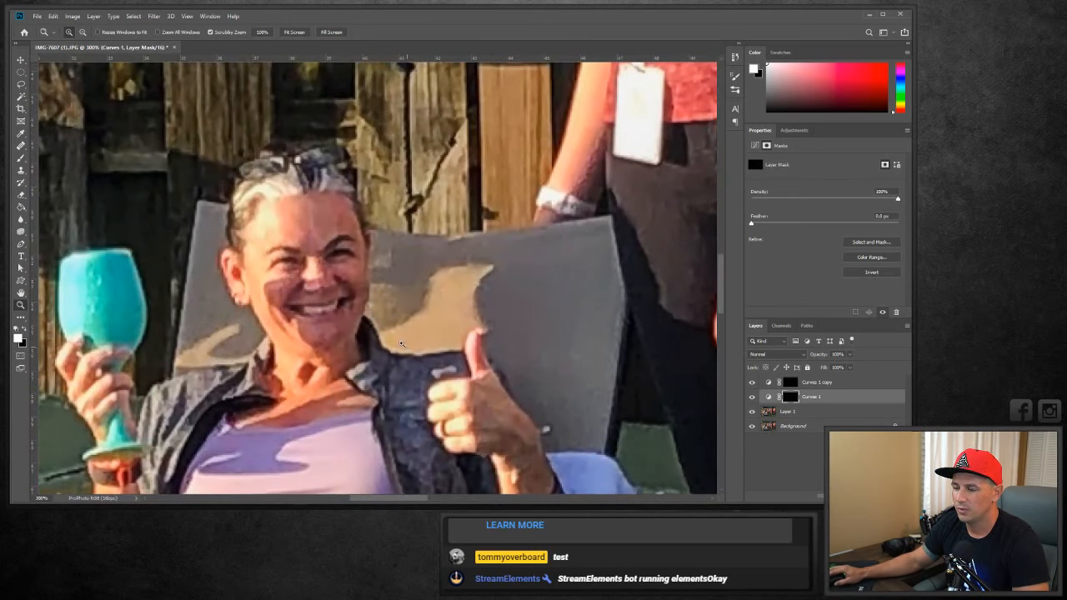
alt+click(326, 254)
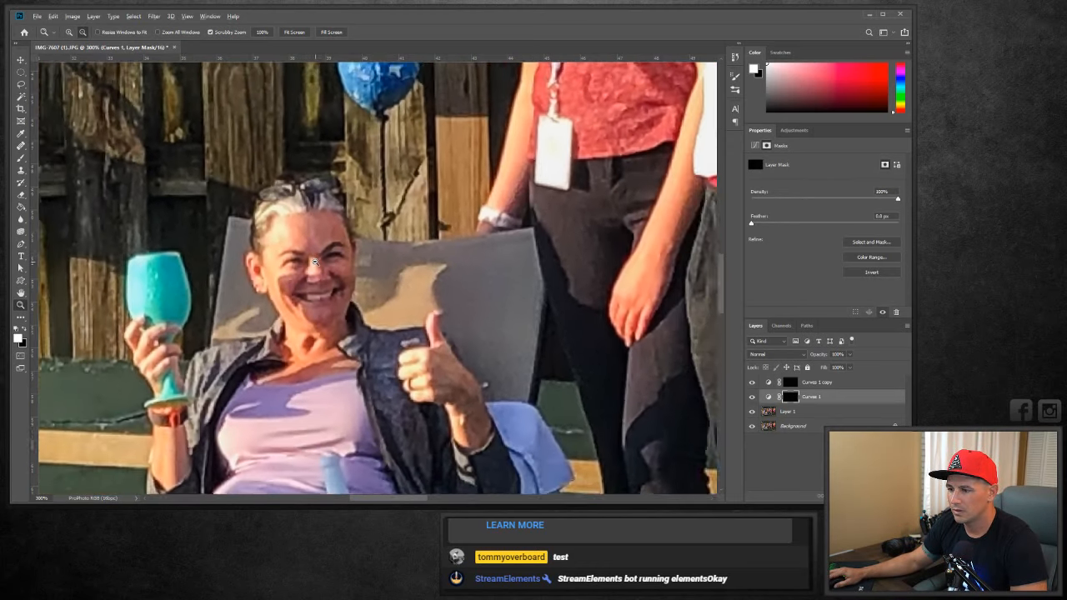
Rename the brightening Curves layer "dodge" and the darkening Curves layer "burn".
click(768, 397)
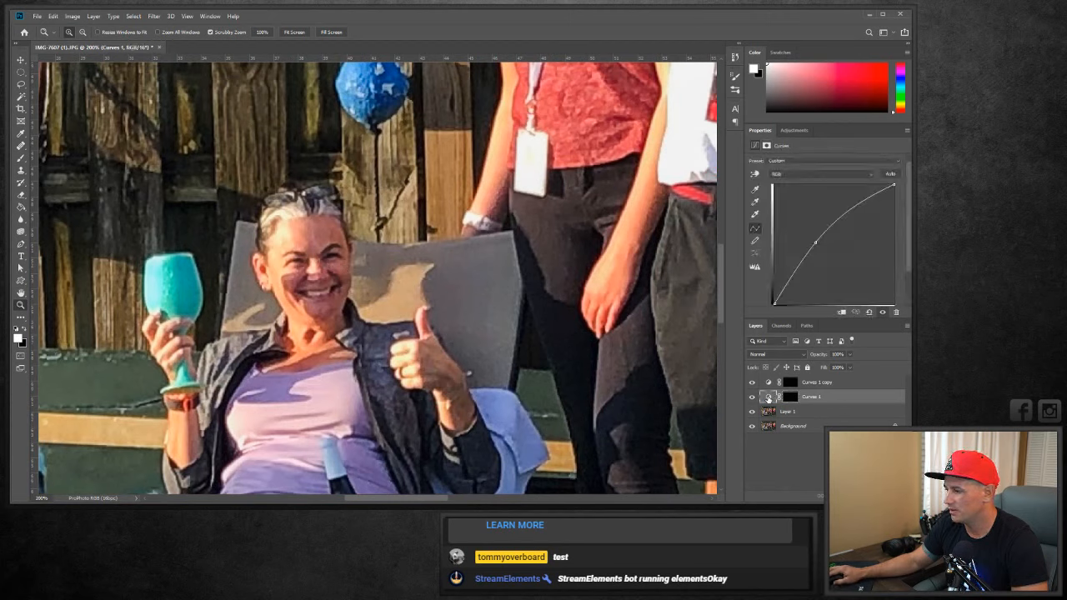
double_click(812, 397)
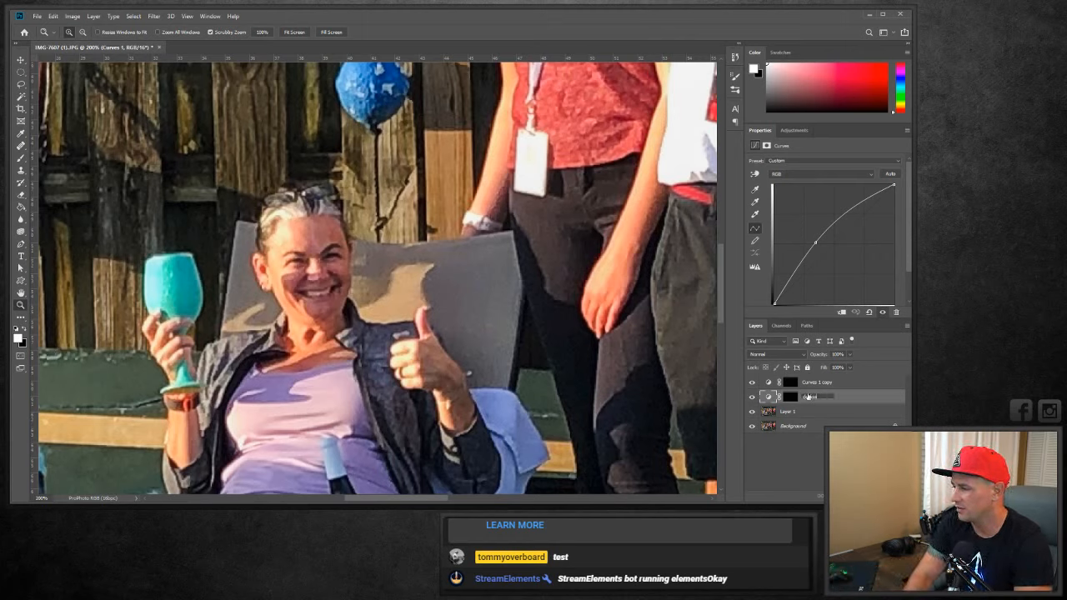
text(dodge)
double_click(806, 381)
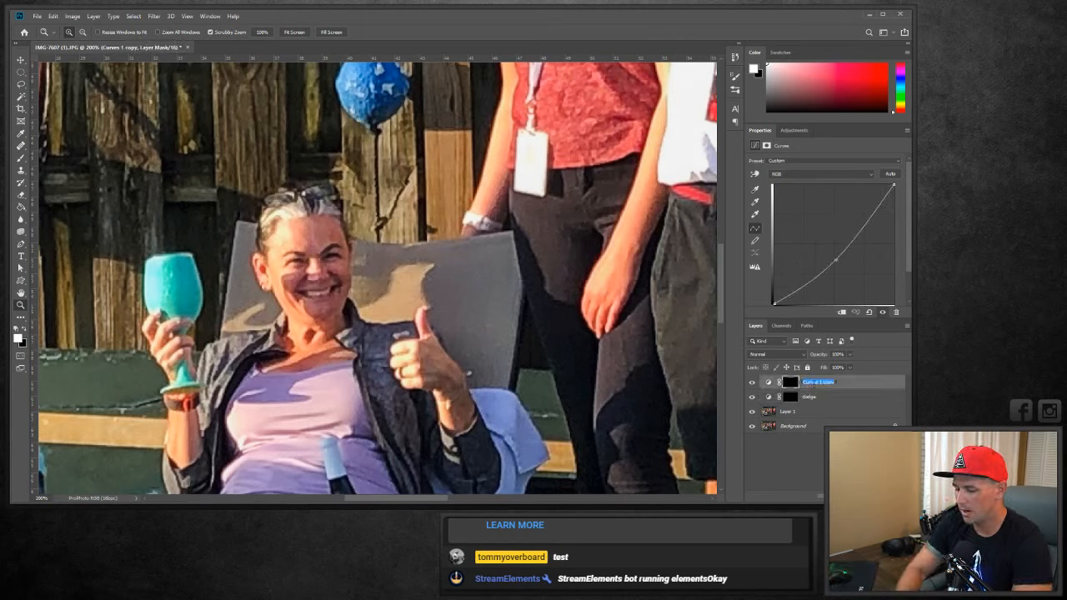
text(burn)
key(Return)
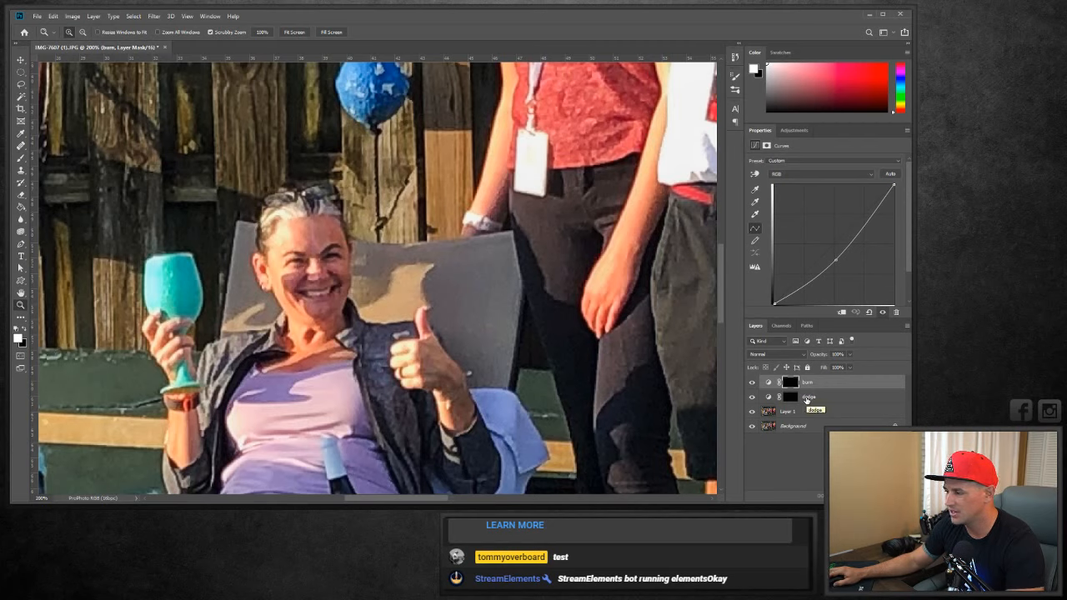
Select the dodge layer and set the soft round Brush to 2% flow and 100% opacity.
click(806, 398)
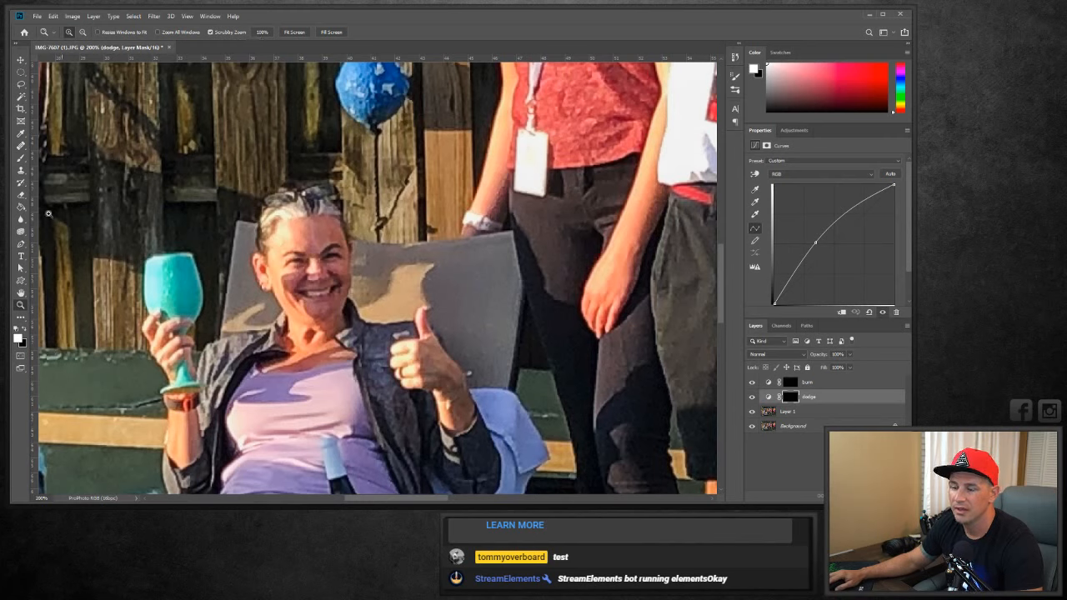
click(21, 158)
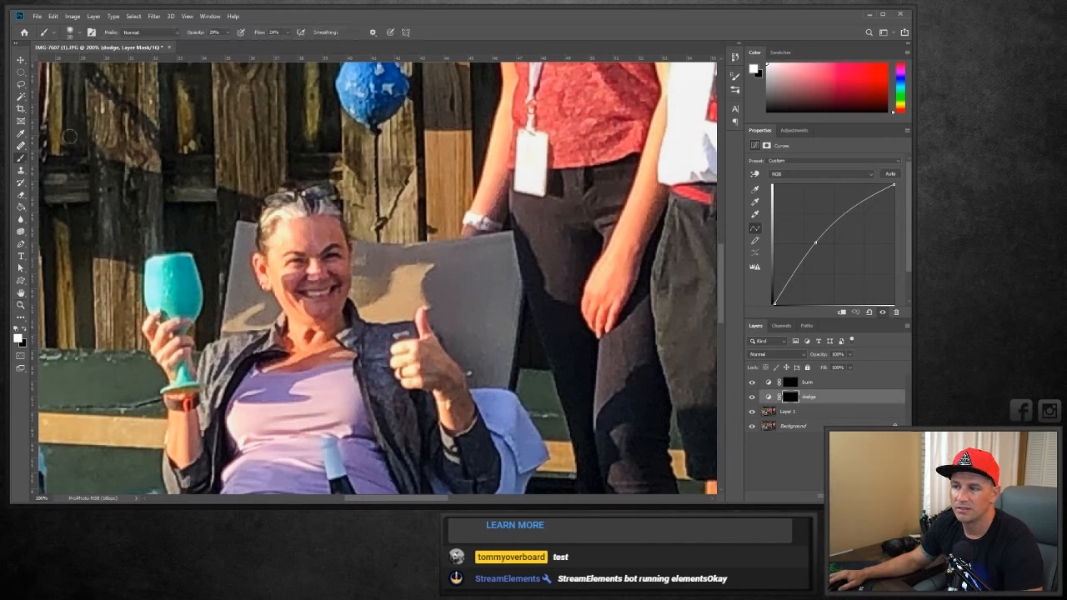
click(75, 33)
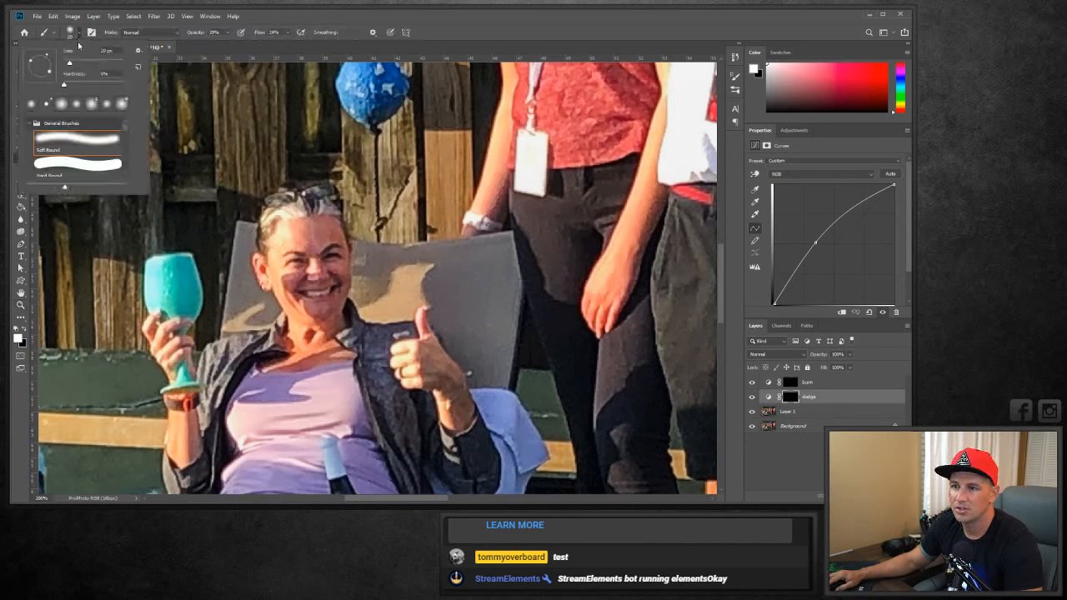
click(276, 21)
click(284, 35)
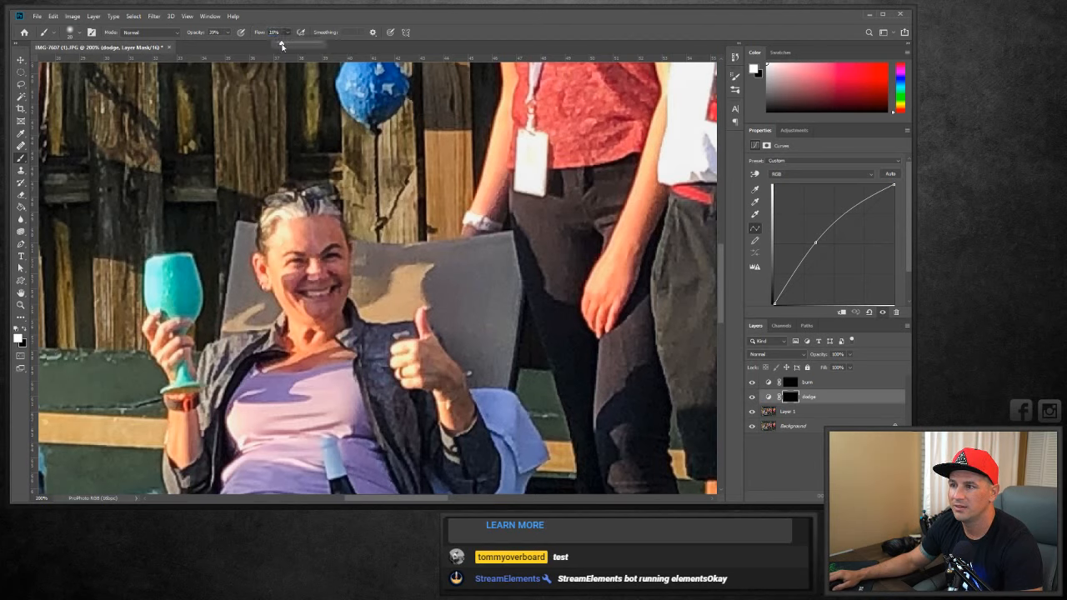
drag(290, 46, 280, 47)
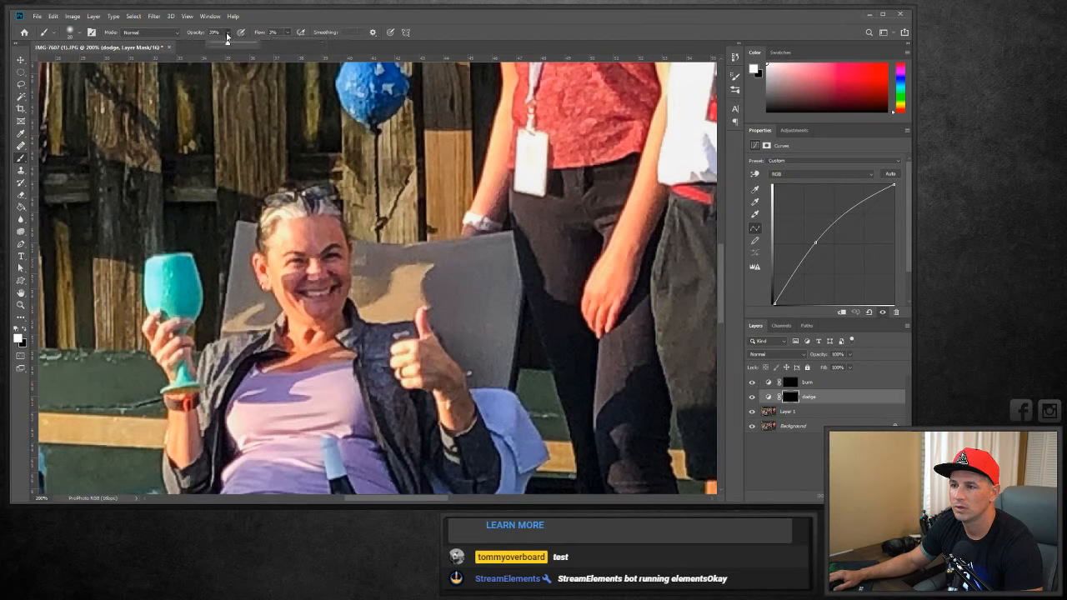
click(227, 32)
drag(223, 45, 260, 44)
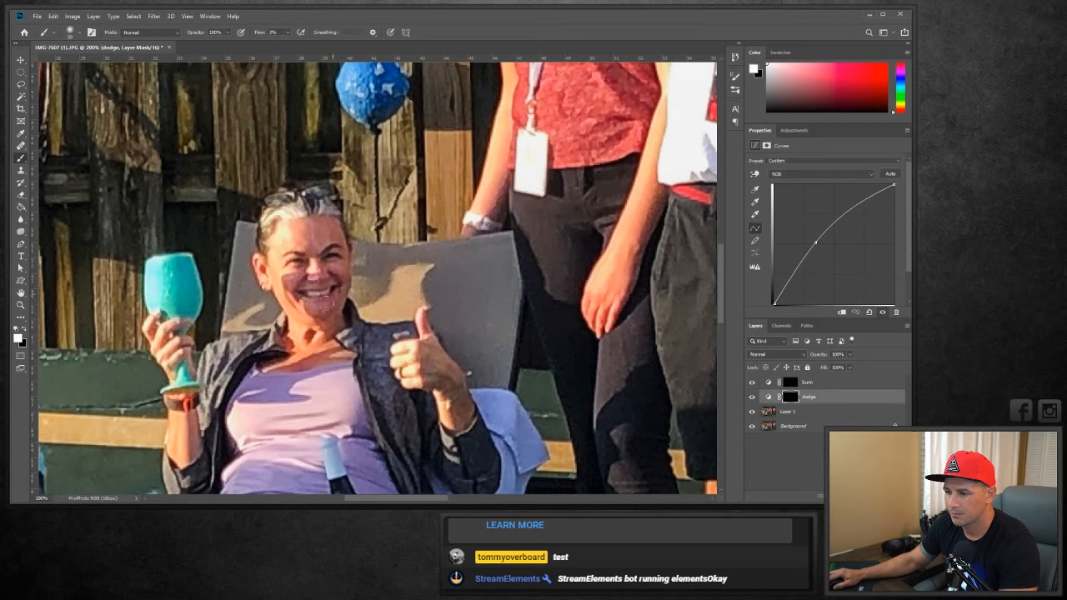
Raise the brush flow to 12% and paint on the dodge mask over the shaded areas of the woman's face.
click(287, 31)
drag(284, 45, 288, 45)
click(310, 243)
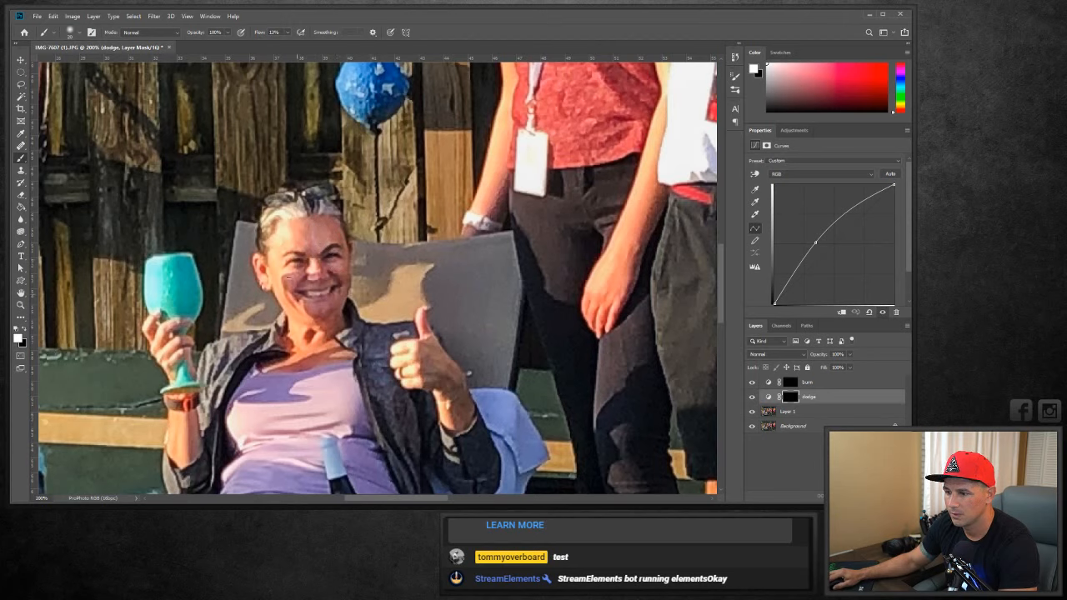
mouse_move(307, 256)
mouse_down()
mouse_move(327, 314)
mouse_move(335, 311)
mouse_up()
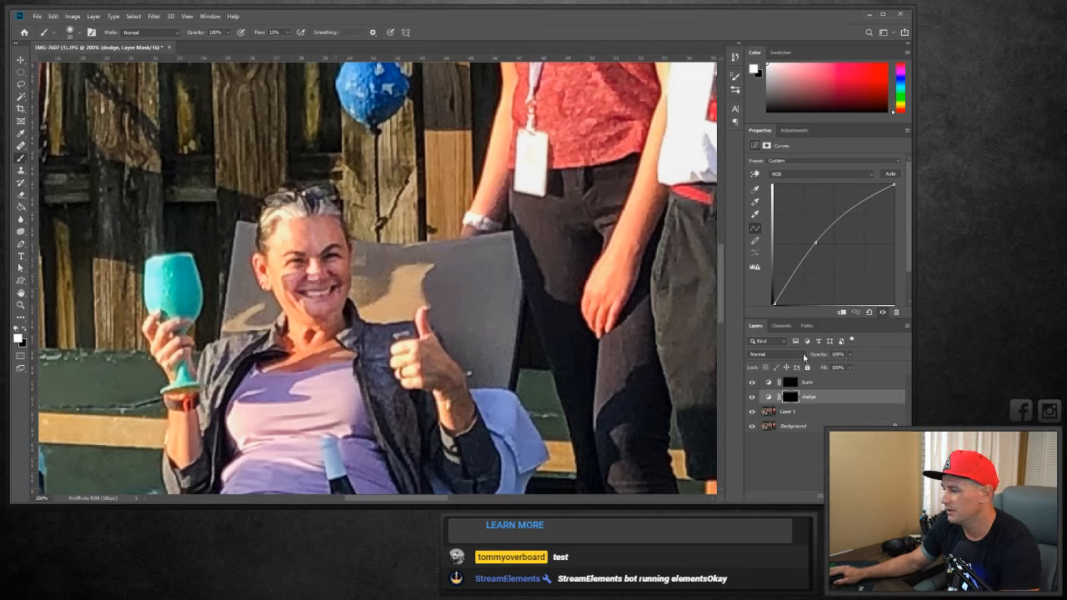
Enlarge the woman's face to 400% and paint the dodge mask over the shadow beneath her eye with a smaller brush.
click(808, 382)
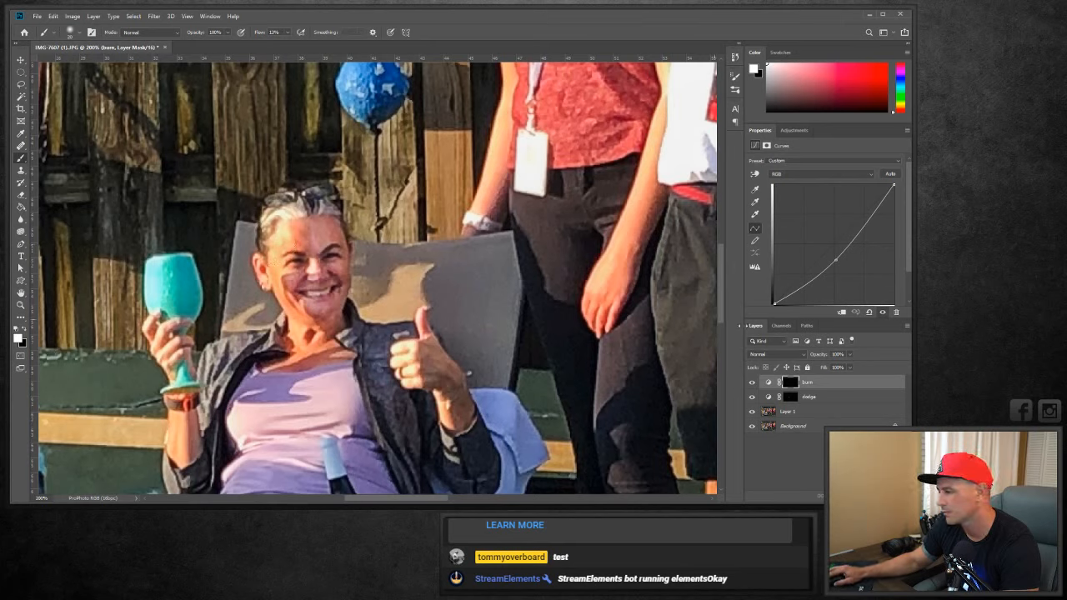
click(818, 397)
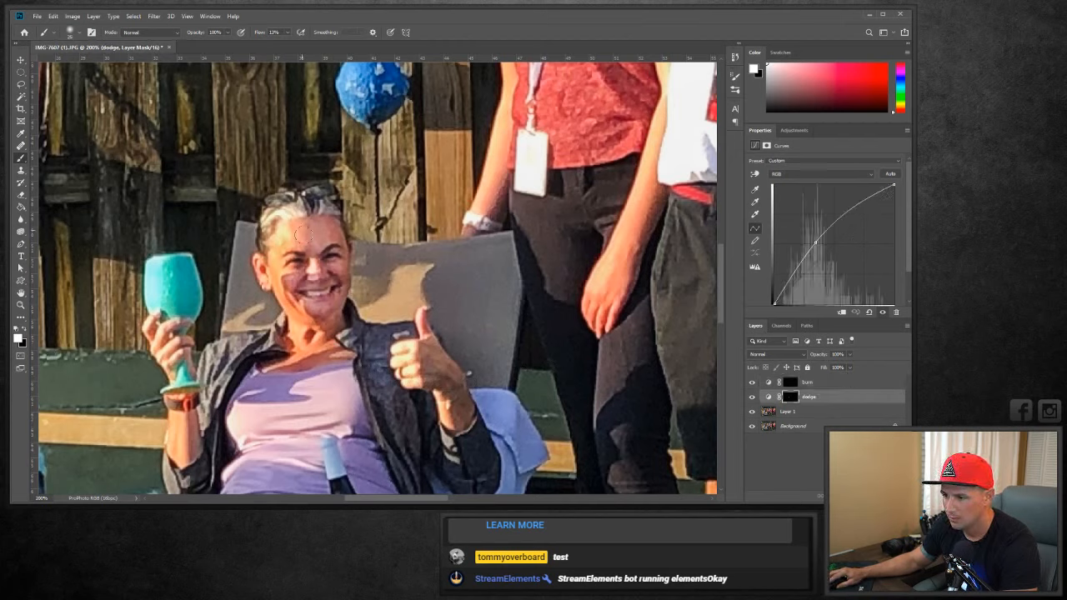
key(z)
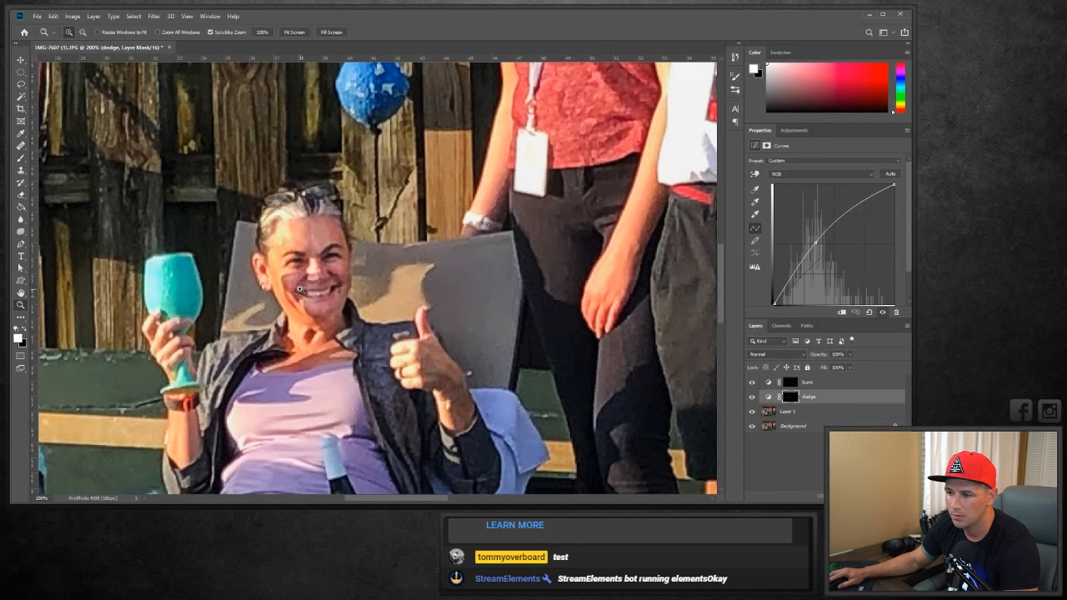
click(305, 266)
click(305, 265)
key(b)
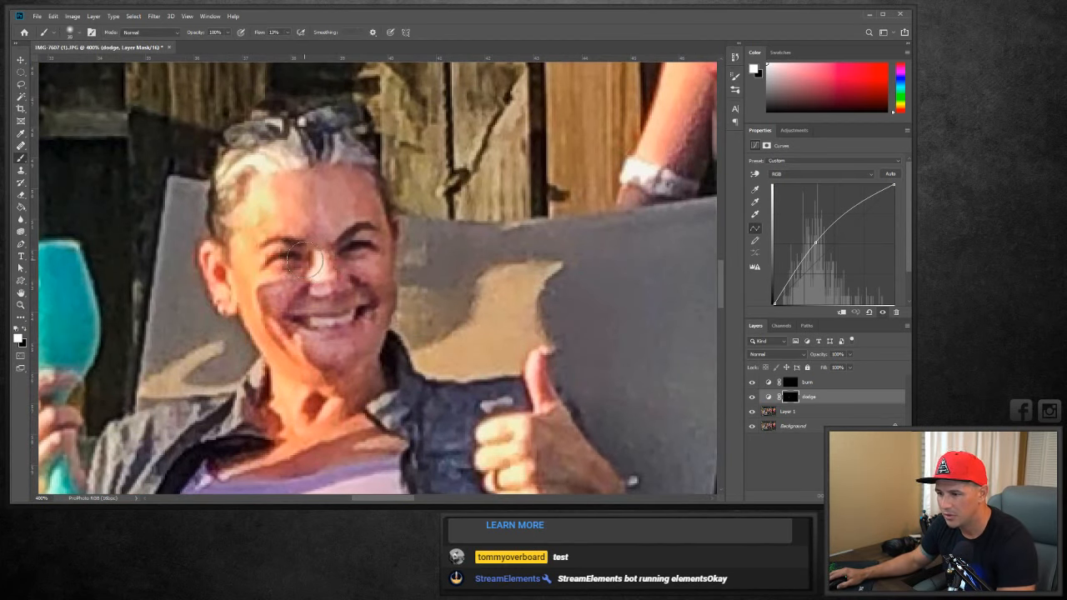
key(bracketleft)
key(bracketleft)
key(bracketleft)
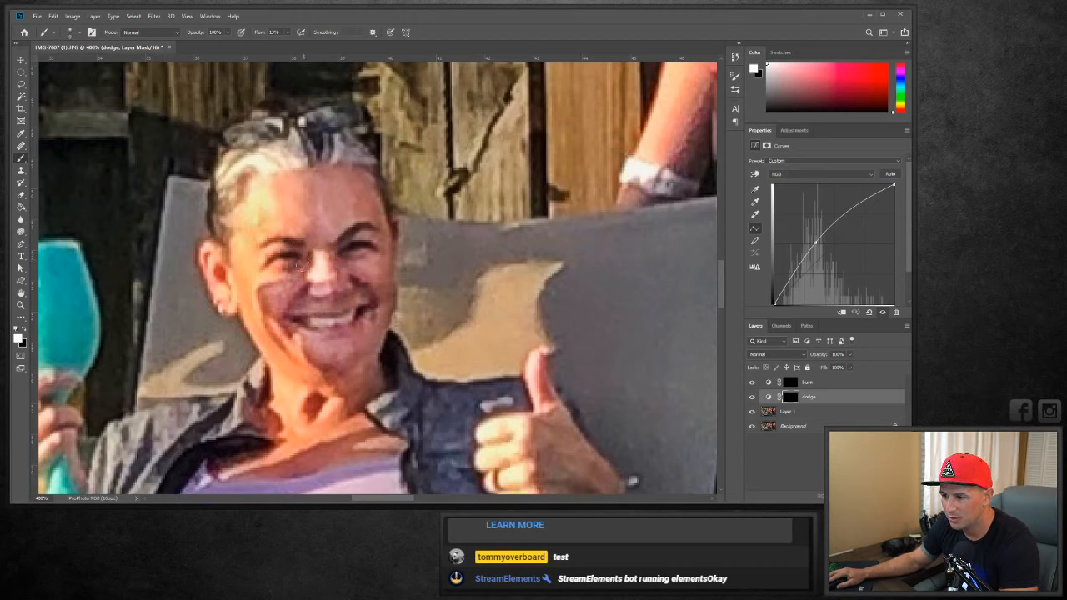
drag(303, 263, 290, 267)
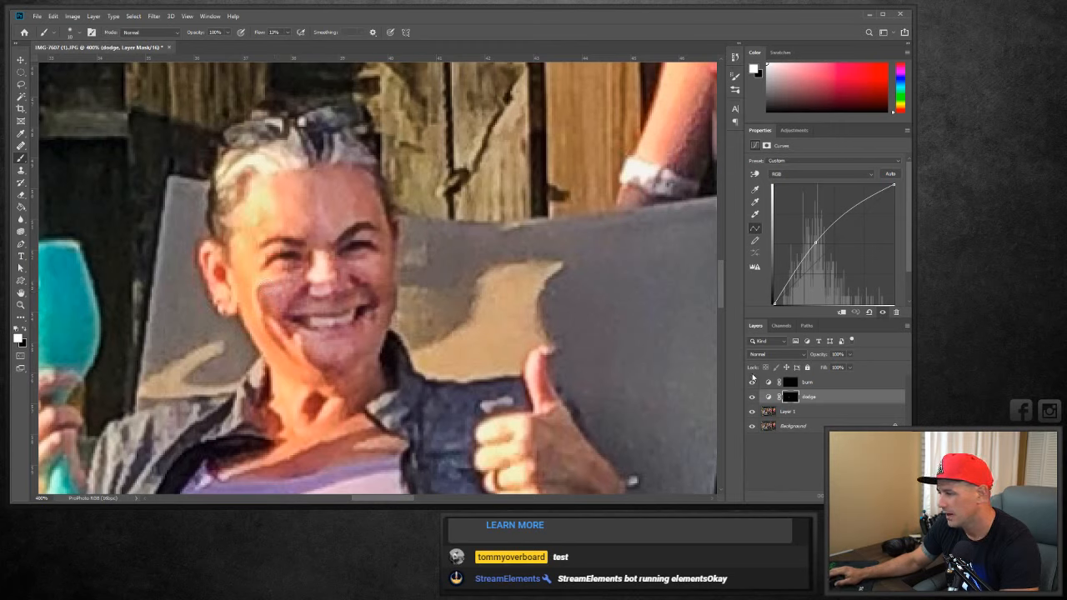
Bend the dodge layer's curve further upward to brighten the face, and stamp all visible layers into a new layer above burn.
click(767, 397)
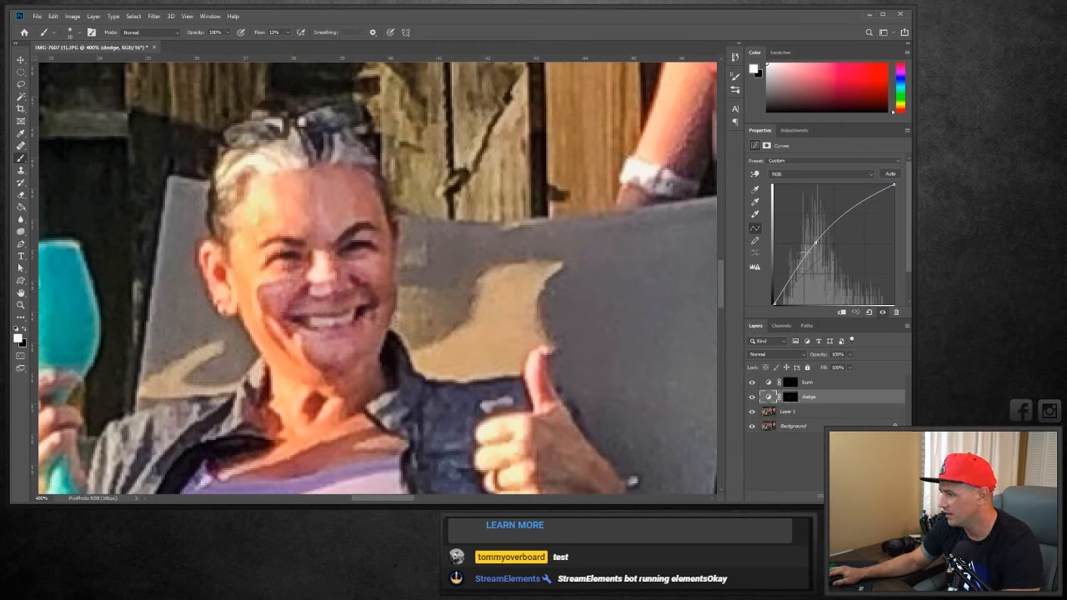
drag(815, 242, 807, 241)
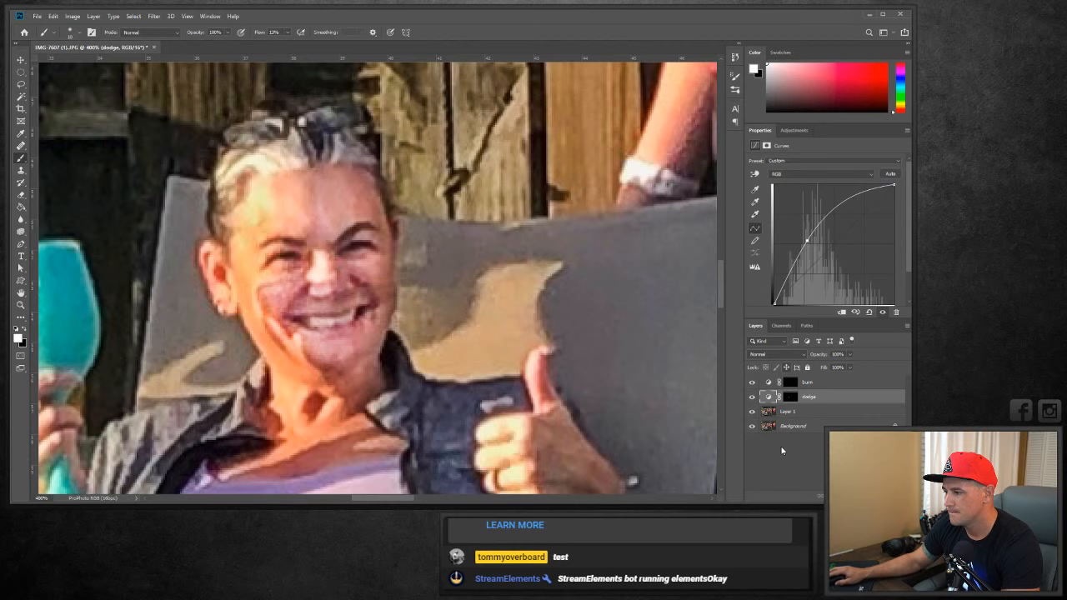
click(802, 382)
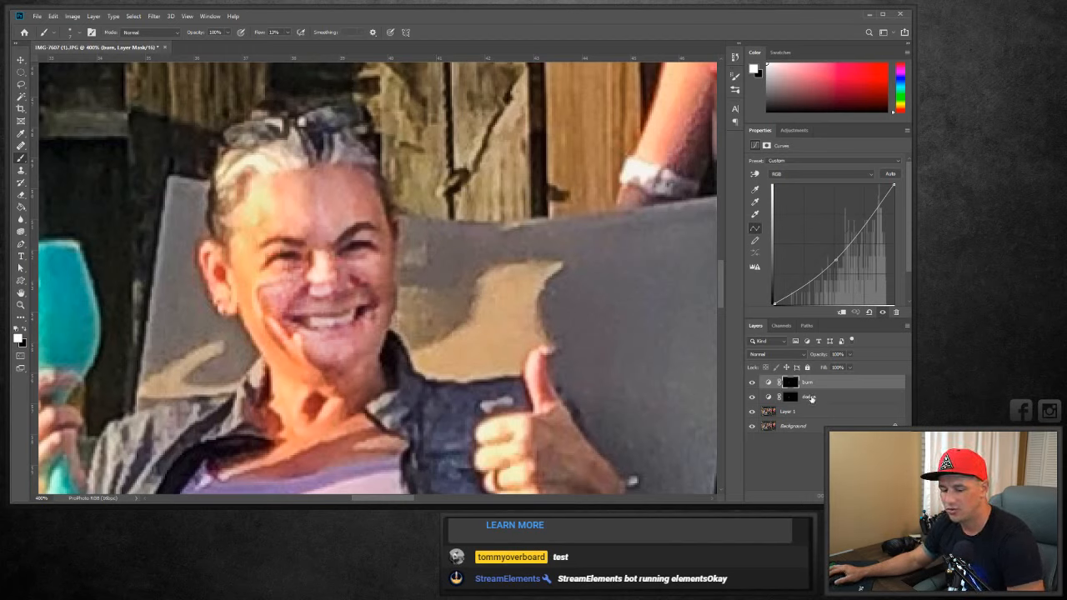
key(ctrl+alt+shift+e)
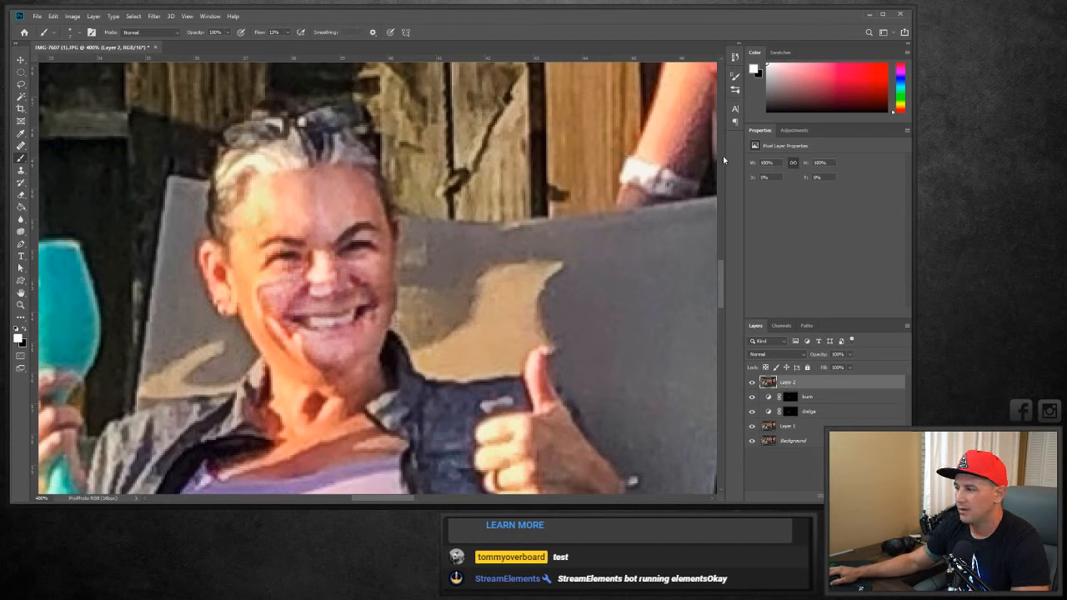
Try a Selective Color adjustment layer on the reds with cyan -1% and magenta +16%, and delete it.
click(856, 496)
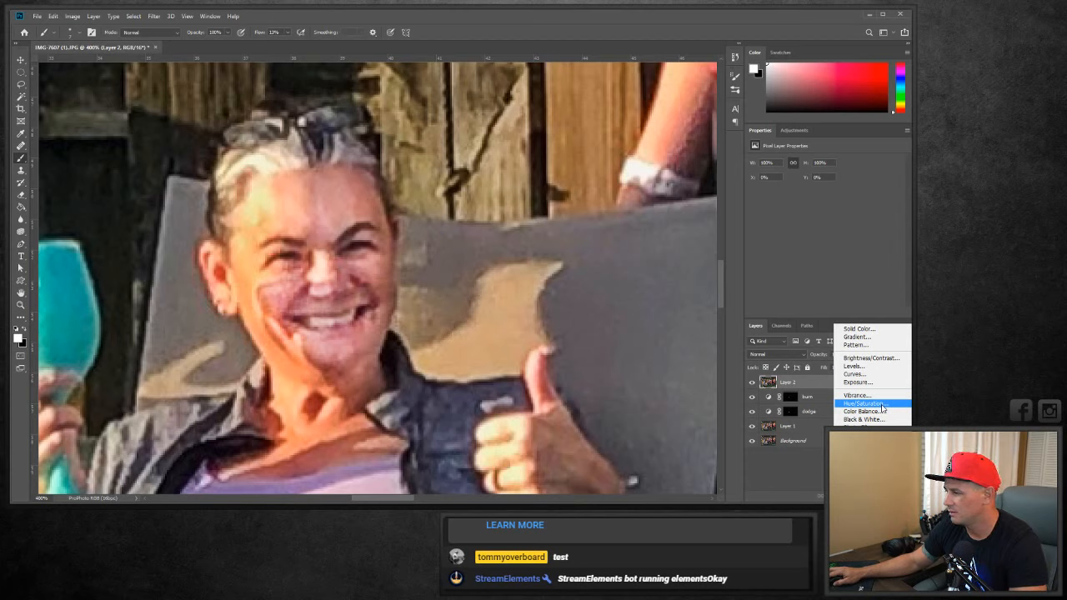
click(863, 487)
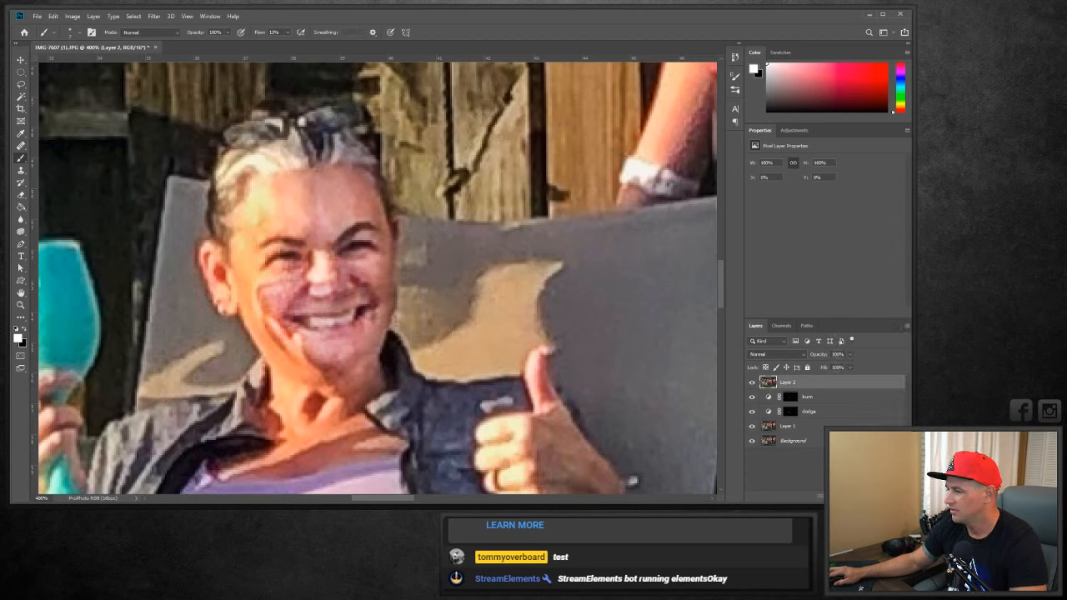
click(784, 170)
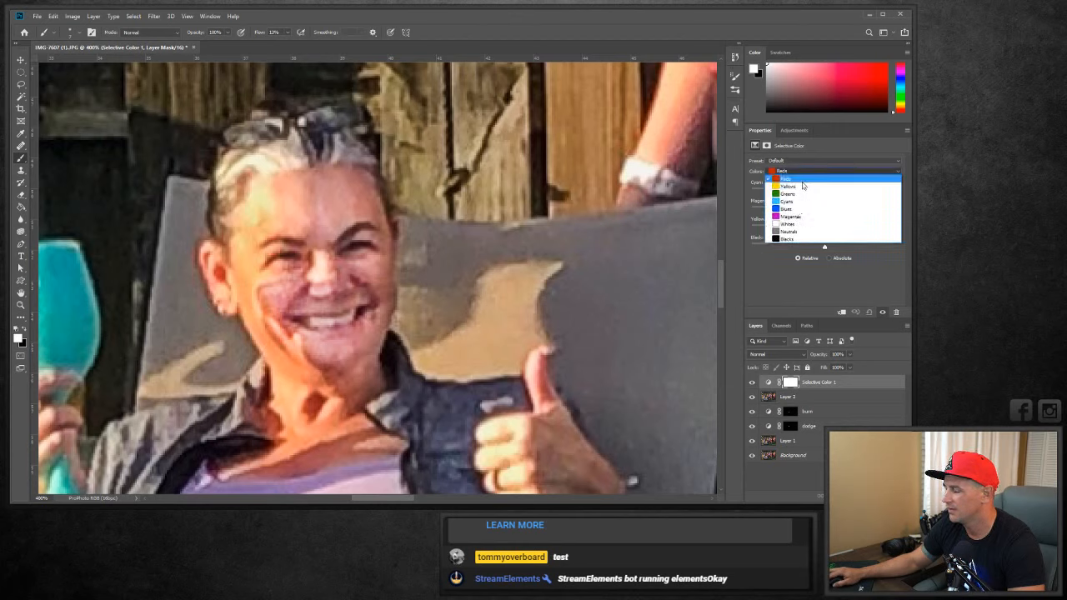
click(803, 184)
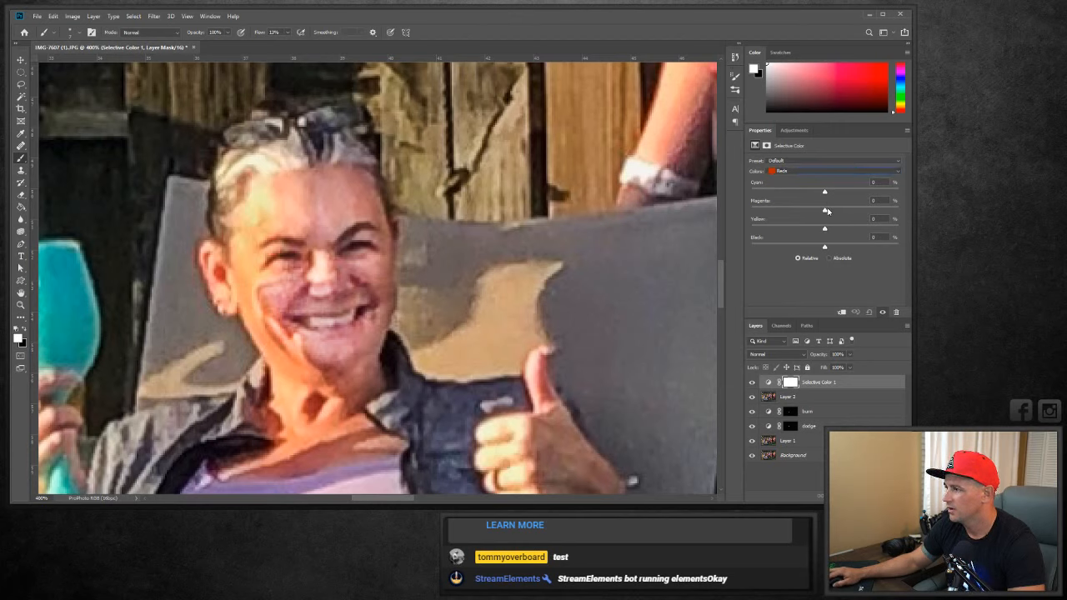
mouse_move(826, 194)
mouse_down()
mouse_move(853, 210)
mouse_move(825, 194)
mouse_up()
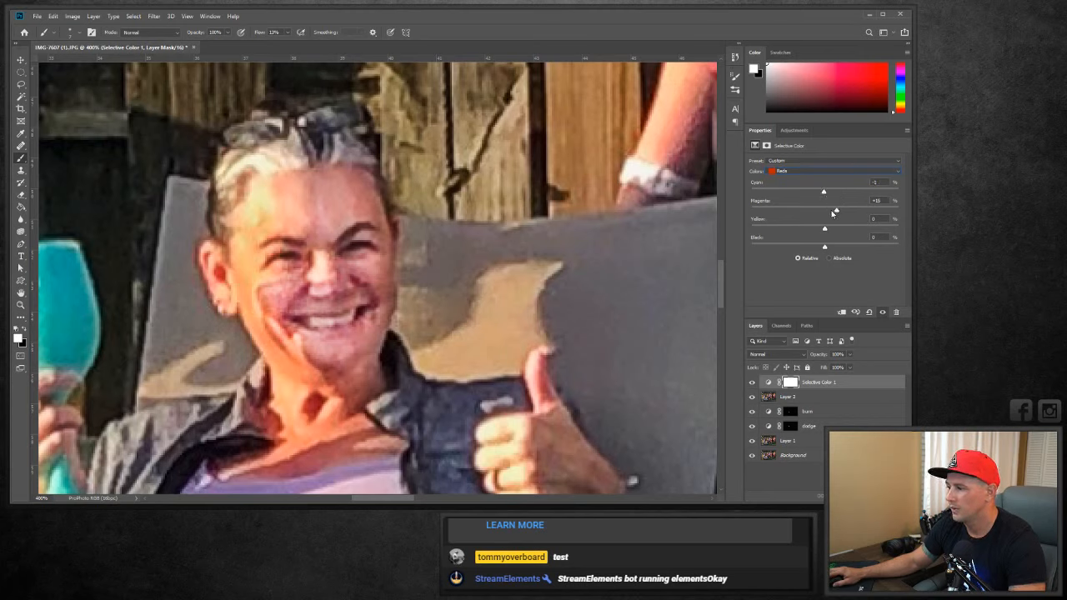
click(826, 385)
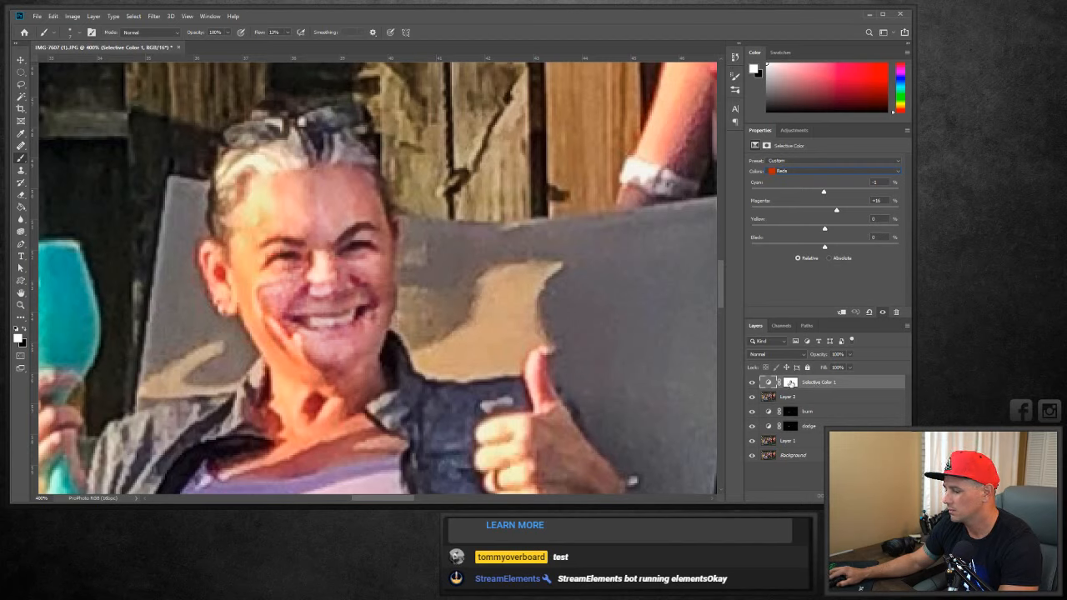
key(Delete)
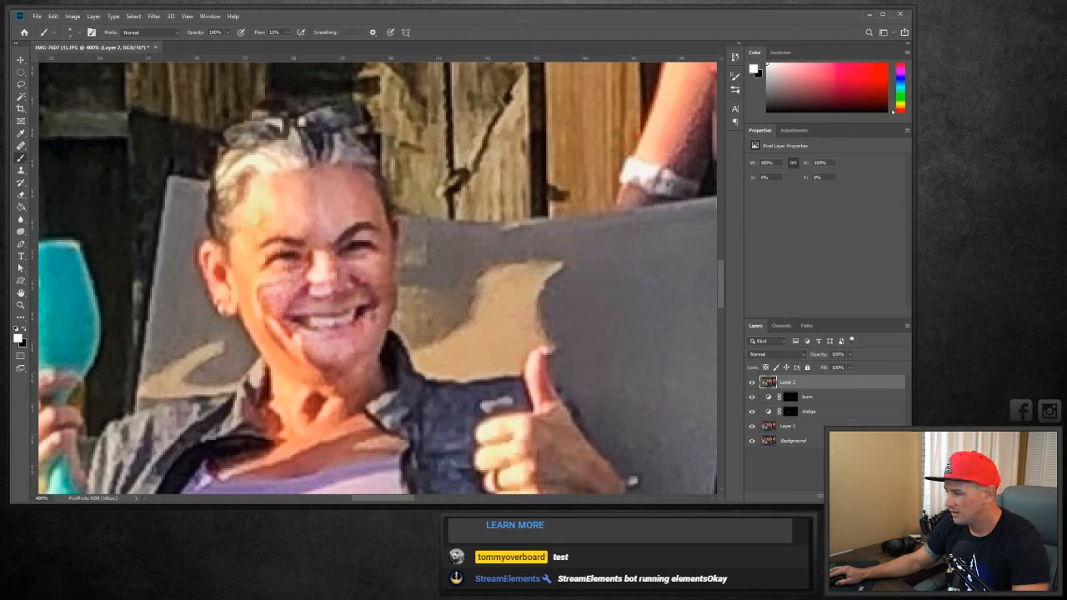
Add a blank layer, sample a foreground colour from the woman's sunlit cheek, and paint it over the shaded areas of her face.
click(887, 496)
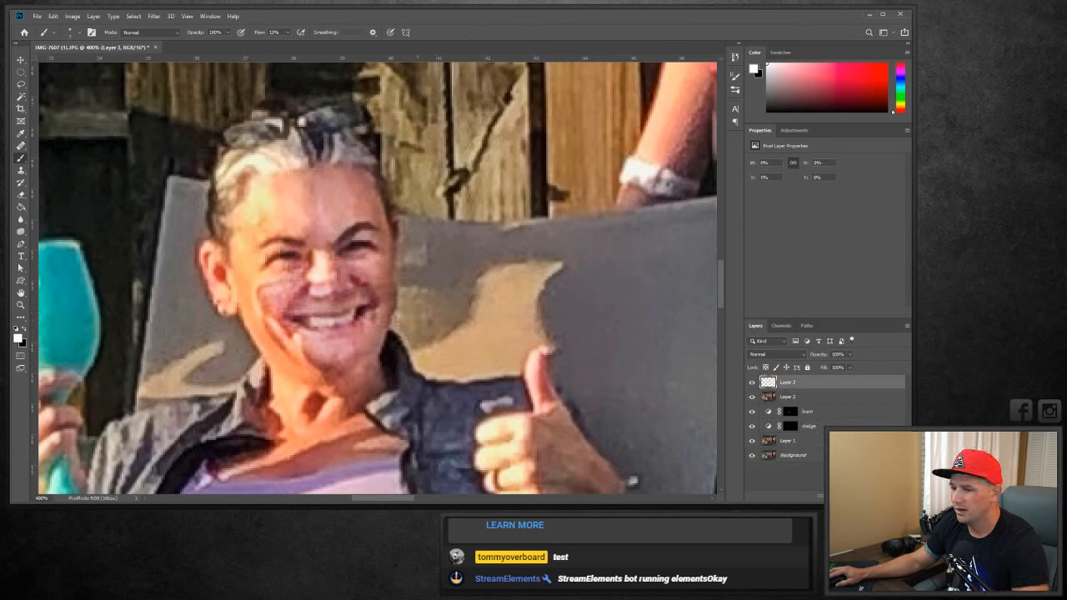
click(17, 337)
click(251, 260)
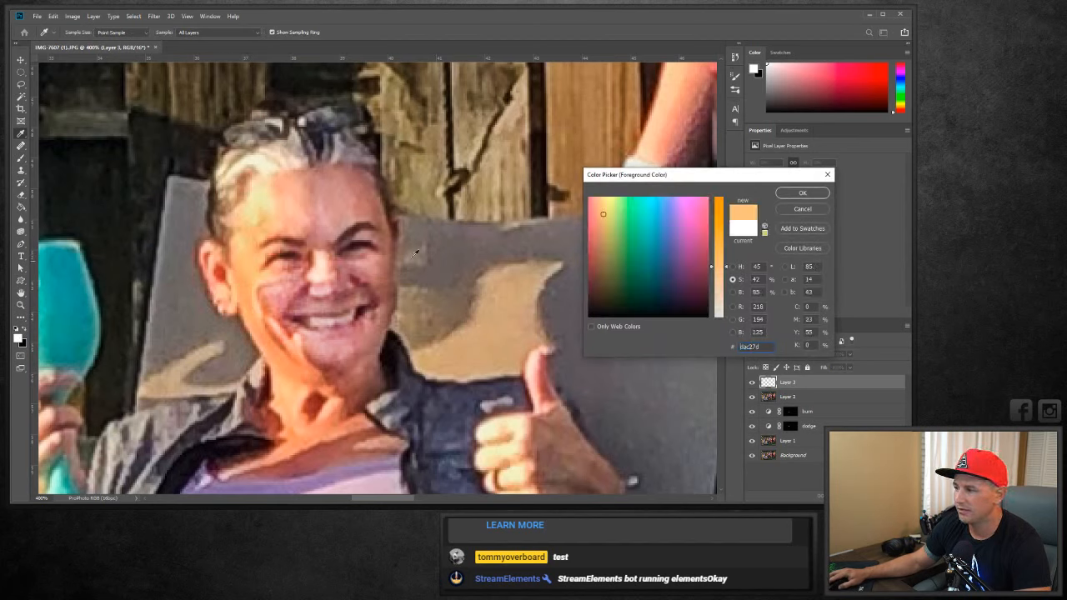
click(812, 196)
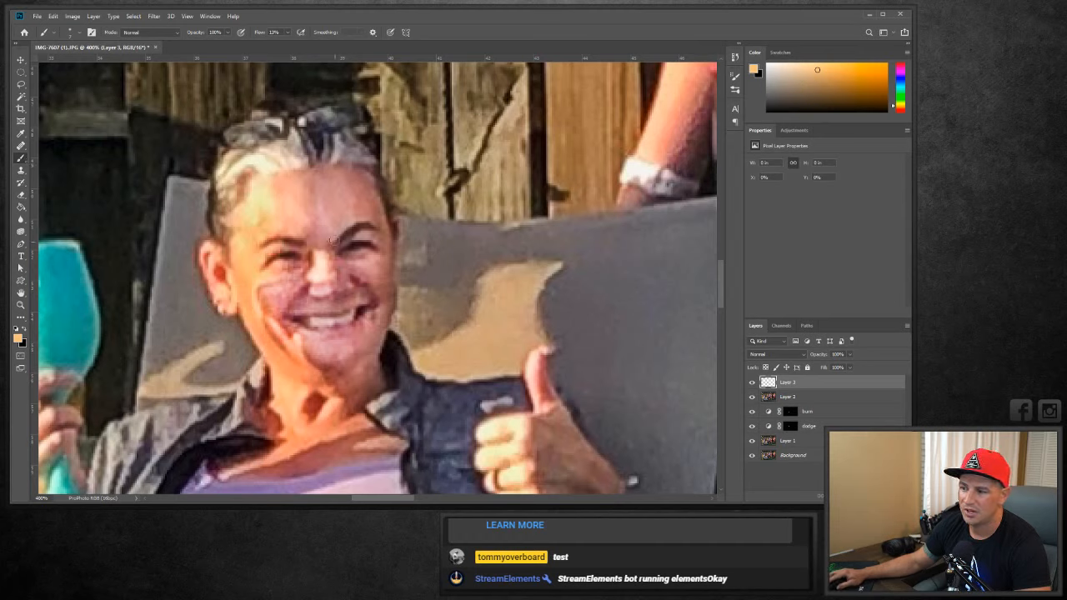
mouse_move(302, 222)
mouse_down()
mouse_move(342, 190)
mouse_move(317, 193)
mouse_move(377, 227)
mouse_move(374, 269)
mouse_move(356, 260)
mouse_move(378, 273)
mouse_move(371, 334)
mouse_move(338, 349)
mouse_move(324, 321)
mouse_move(299, 323)
mouse_move(288, 298)
mouse_move(343, 299)
mouse_move(352, 273)
mouse_move(321, 250)
mouse_move(275, 292)
mouse_move(336, 357)
mouse_move(324, 345)
mouse_move(361, 345)
mouse_move(286, 322)
mouse_move(279, 293)
mouse_move(288, 220)
mouse_move(302, 221)
mouse_move(283, 186)
mouse_move(345, 174)
mouse_move(366, 189)
mouse_move(314, 235)
mouse_move(328, 246)
mouse_move(352, 219)
mouse_move(329, 267)
mouse_move(351, 265)
mouse_move(342, 284)
mouse_move(284, 286)
mouse_move(360, 276)
mouse_move(385, 307)
mouse_move(363, 367)
mouse_up()
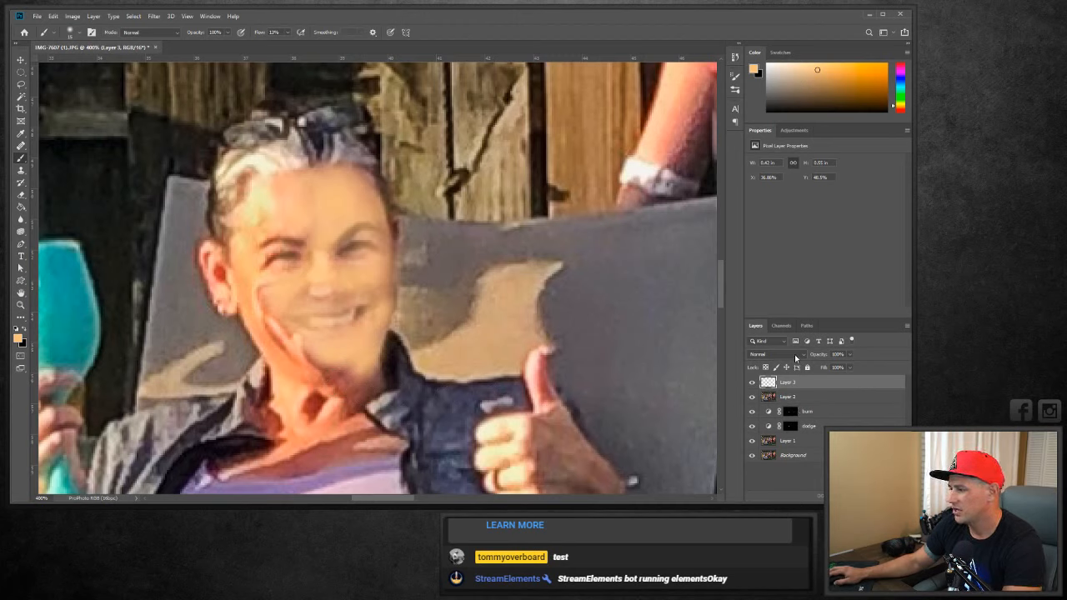
Try the Saturation blend mode on the painted skin-tone layer and undo it.
click(795, 357)
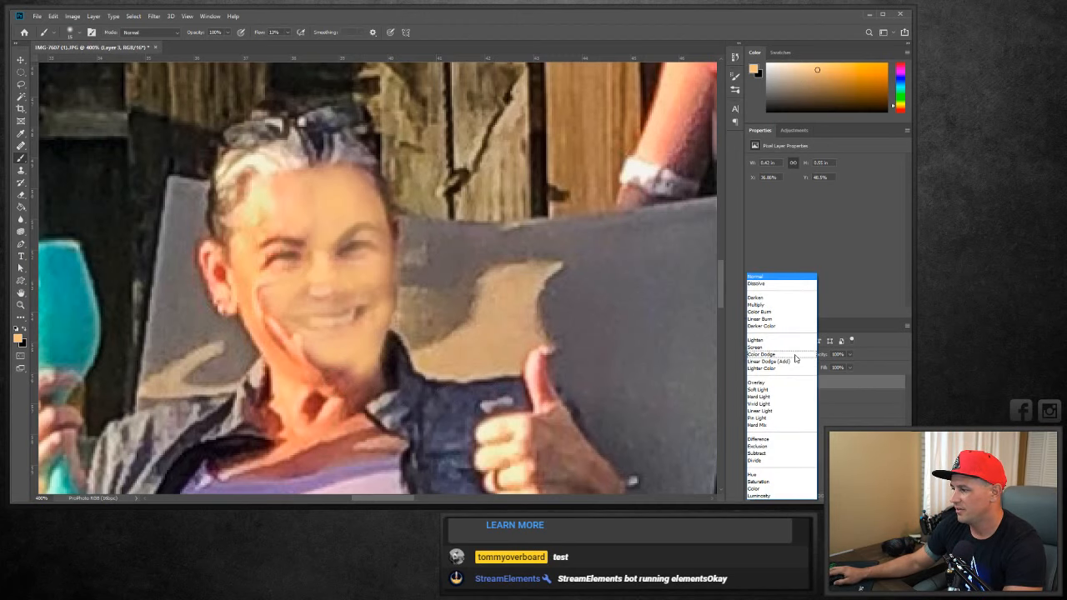
click(761, 482)
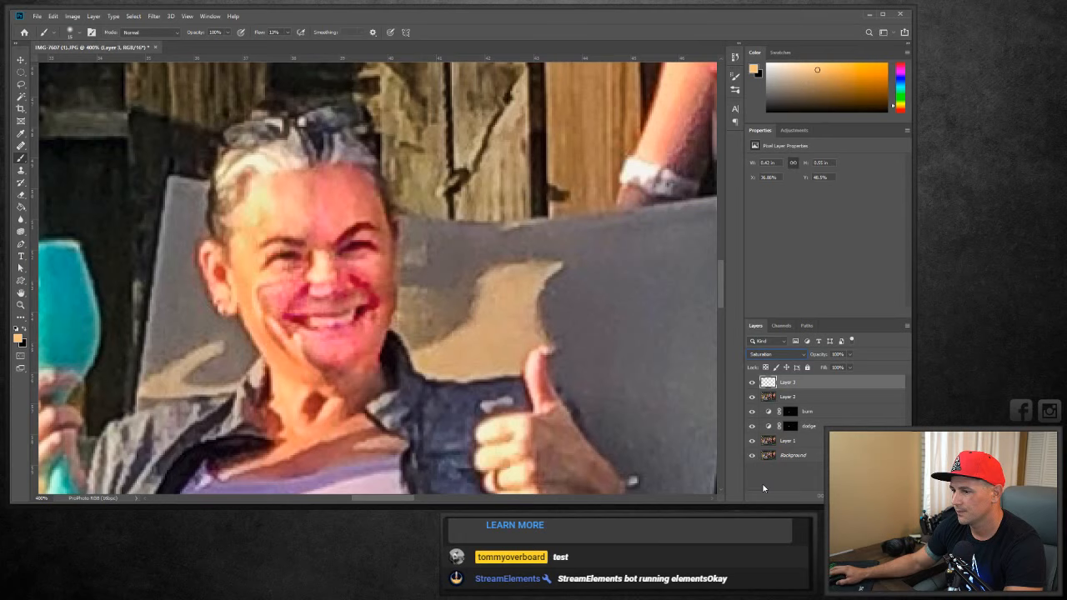
key(ctrl+z)
right_click(785, 383)
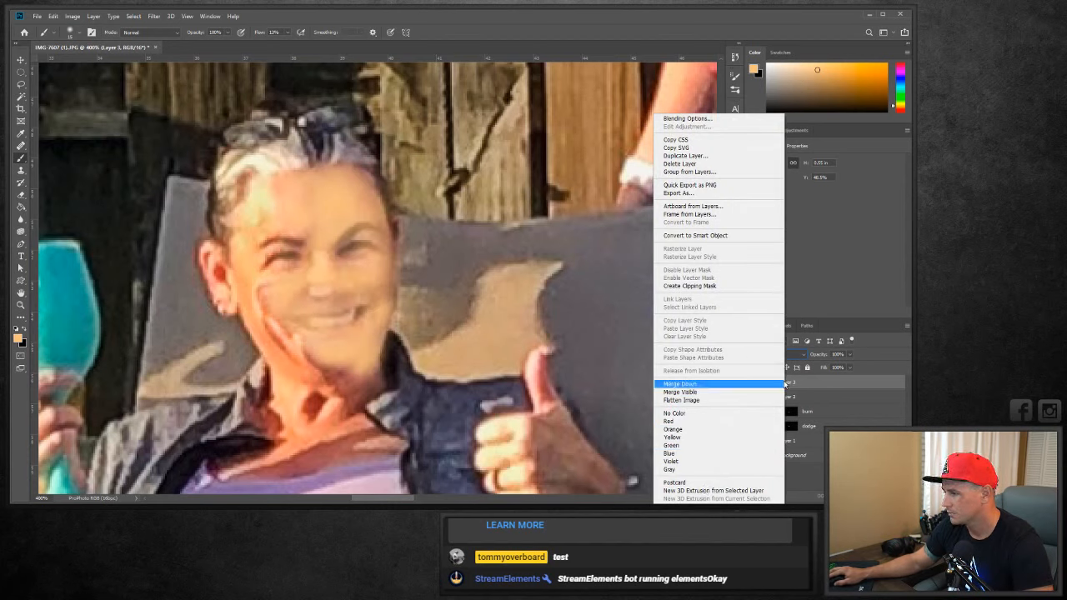
click(818, 382)
Set the painted skin-tone layer to Soft Light at 54% opacity and compare the face with the original background.
click(792, 354)
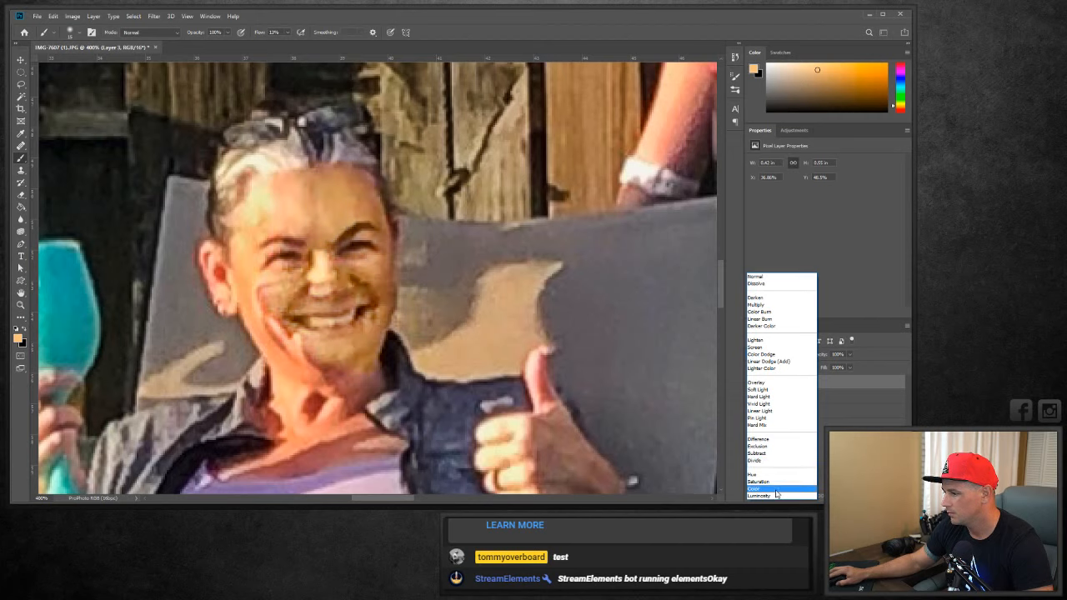
click(779, 390)
click(849, 354)
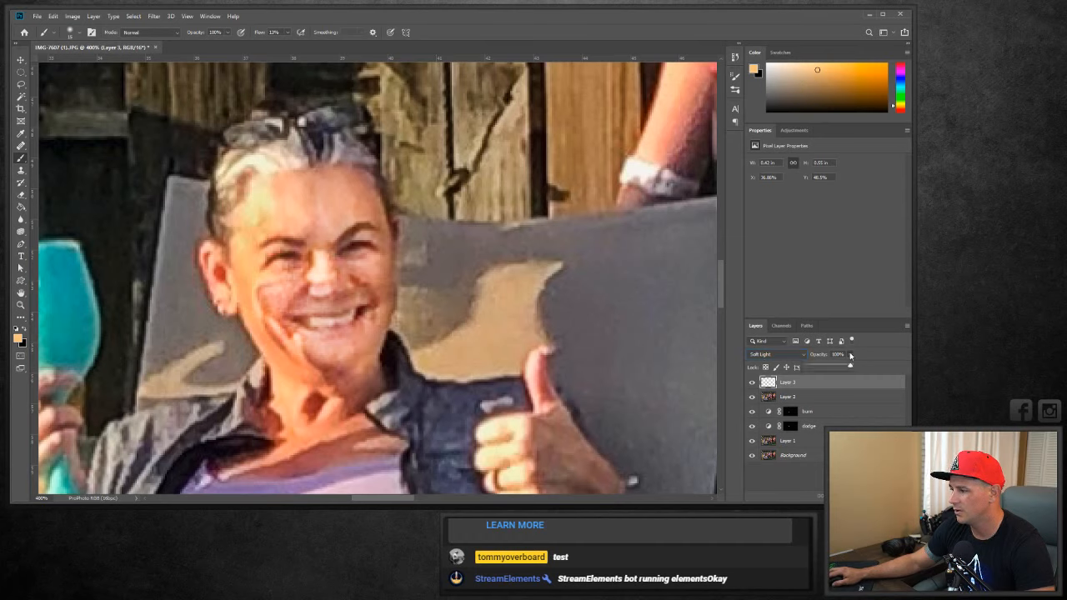
drag(835, 369, 831, 372)
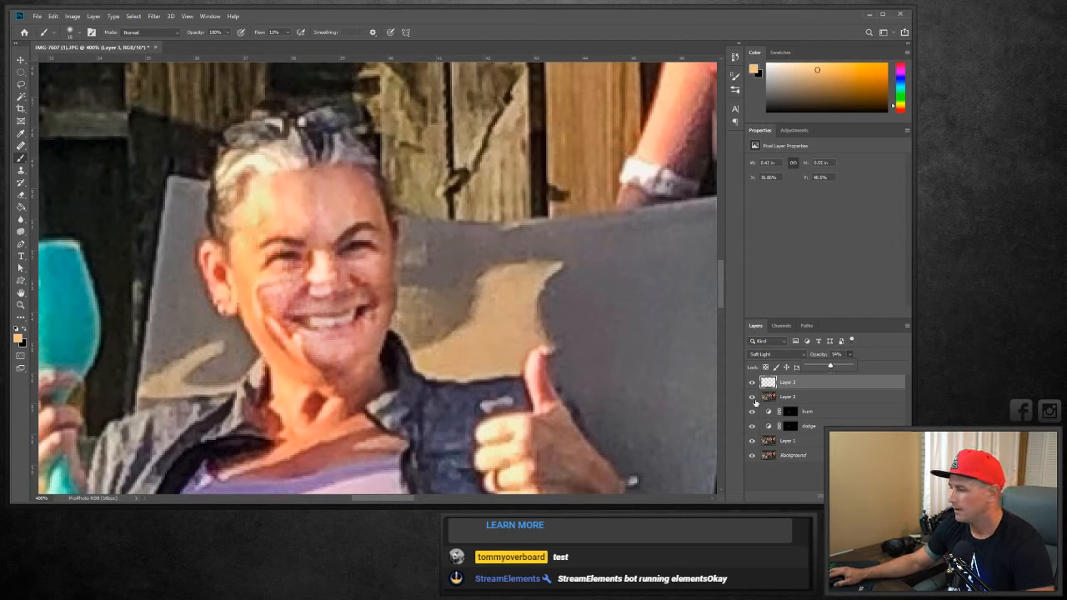
click(751, 457)
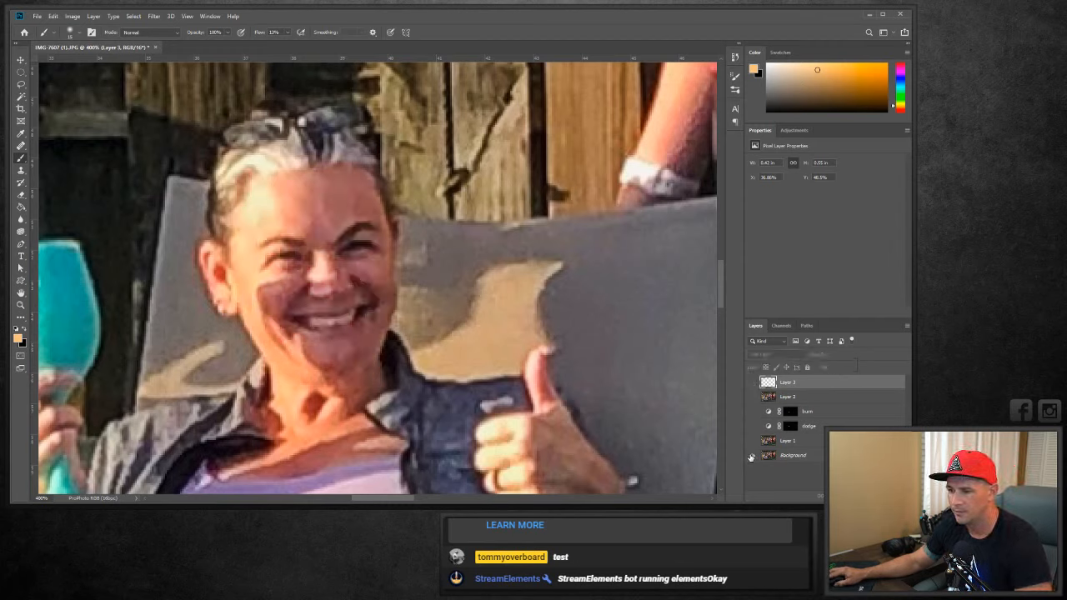
click(751, 457)
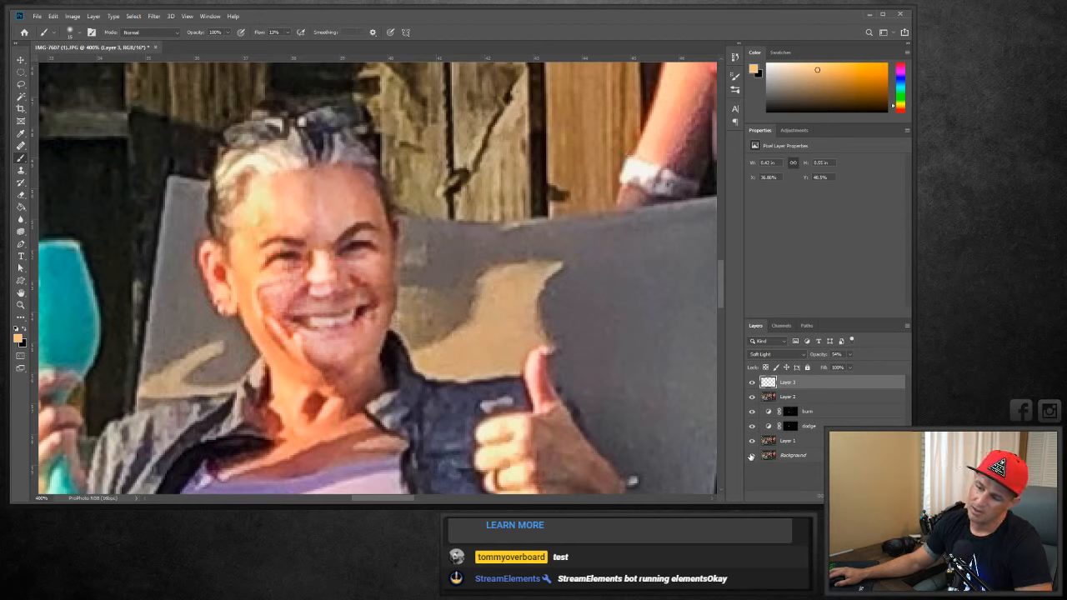
Hide the stamped merged layer, lower the dodge layer's opacity to about 79%, and compare the face with the original background.
click(810, 428)
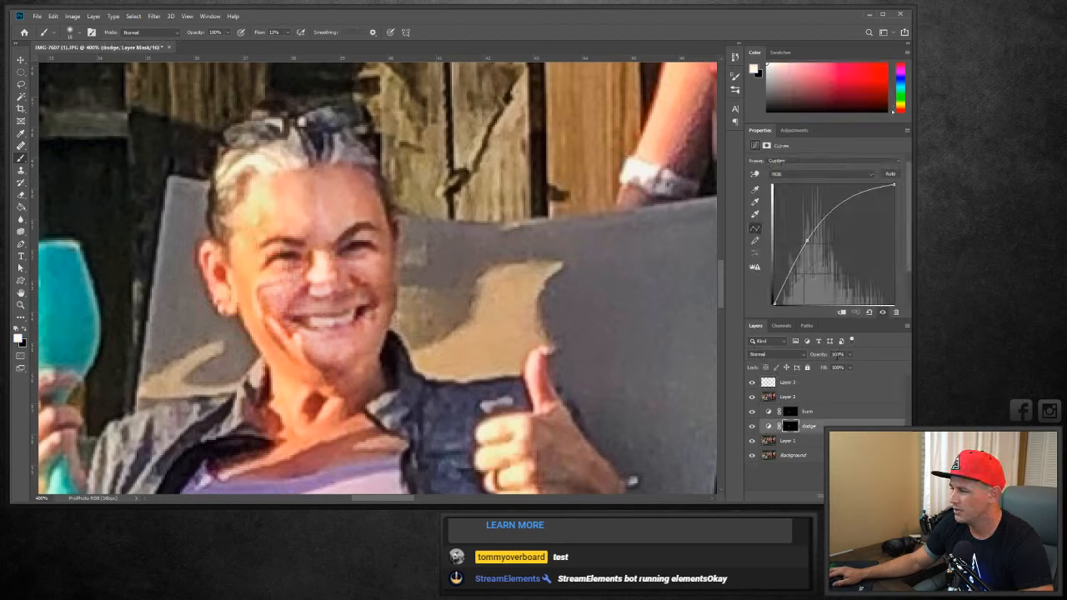
click(850, 355)
mouse_move(845, 367)
mouse_down()
mouse_move(811, 370)
mouse_move(831, 372)
mouse_up()
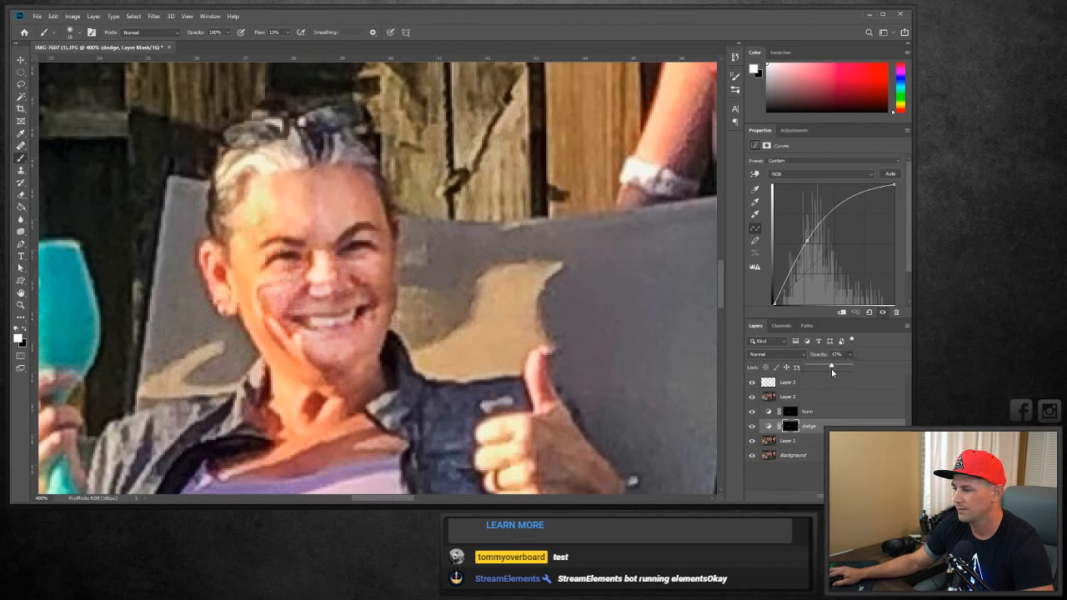
click(752, 397)
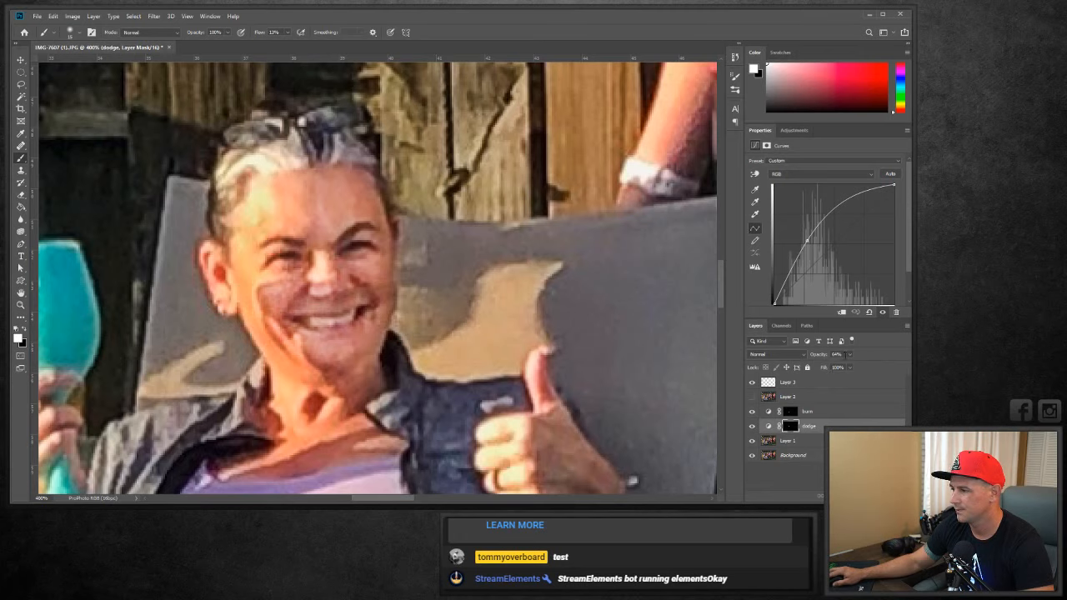
click(850, 355)
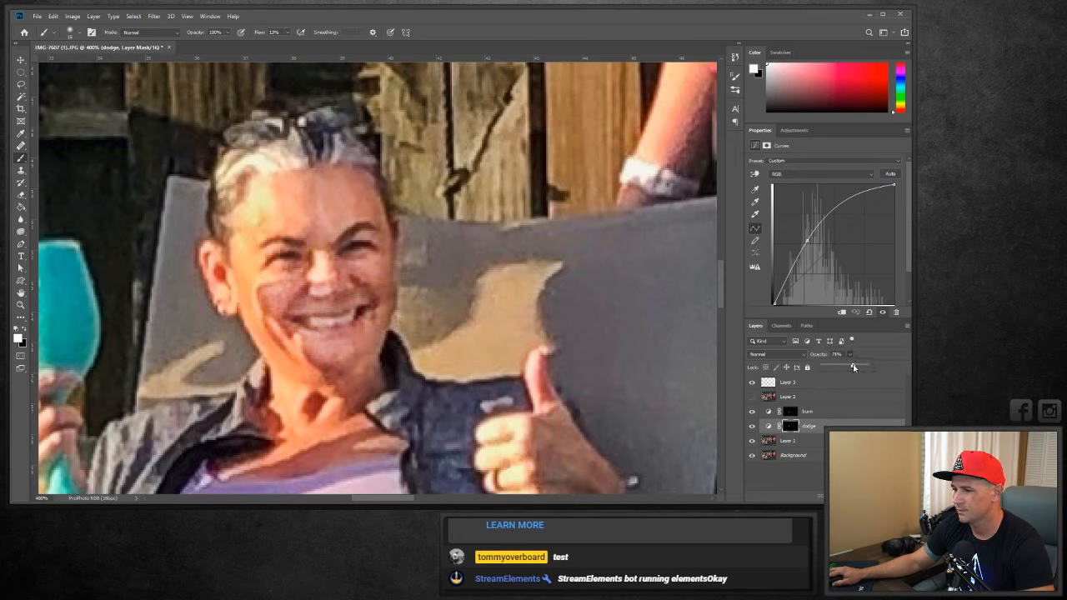
click(753, 456)
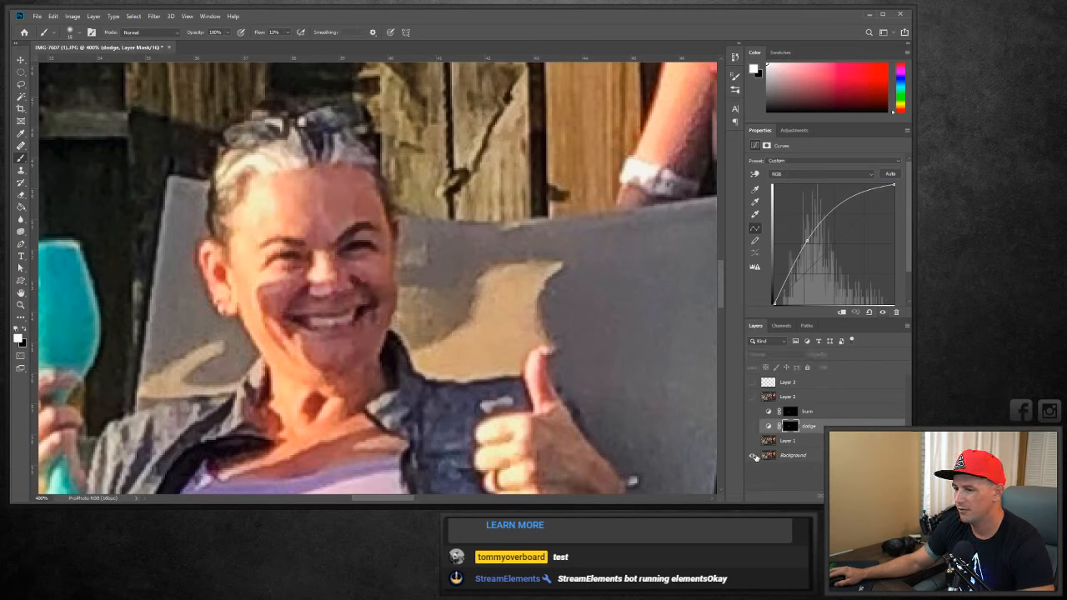
click(754, 455)
click(753, 455)
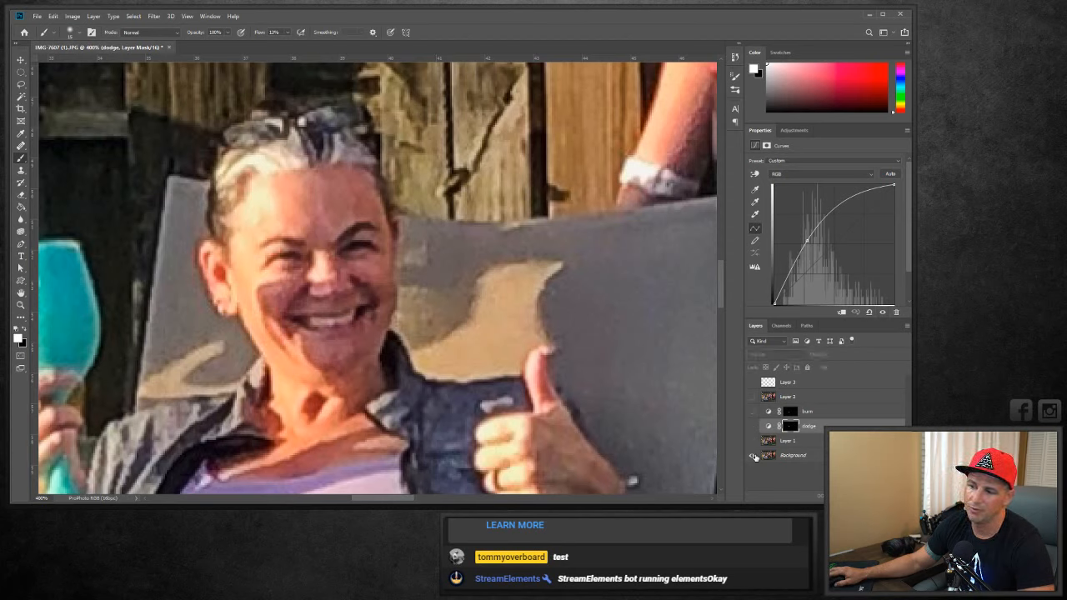
click(753, 455)
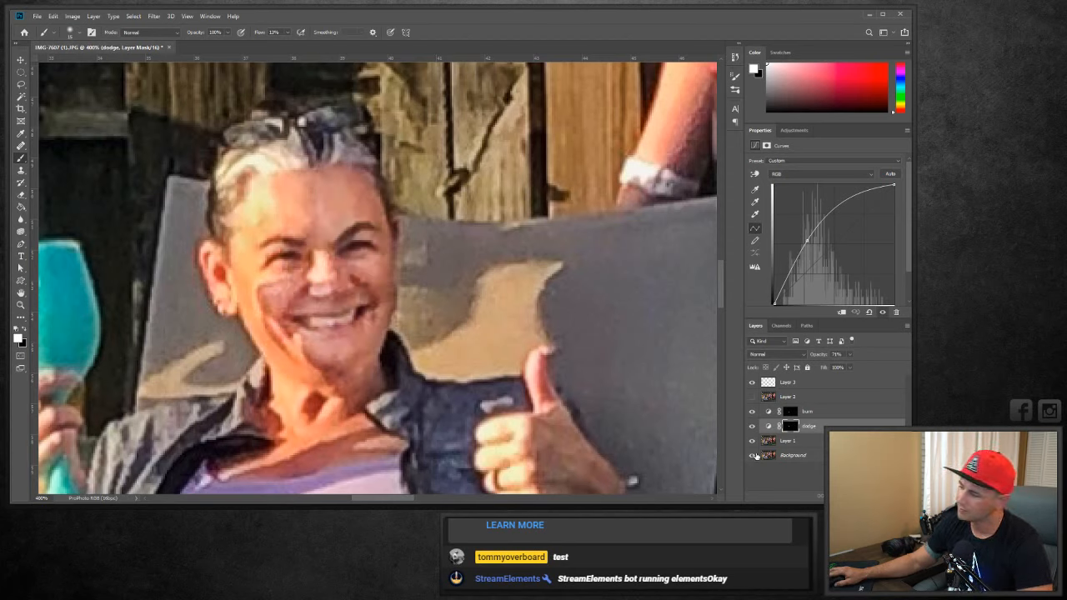
Lower the opacity of the painted skin-tone layer to about 46%.
click(808, 383)
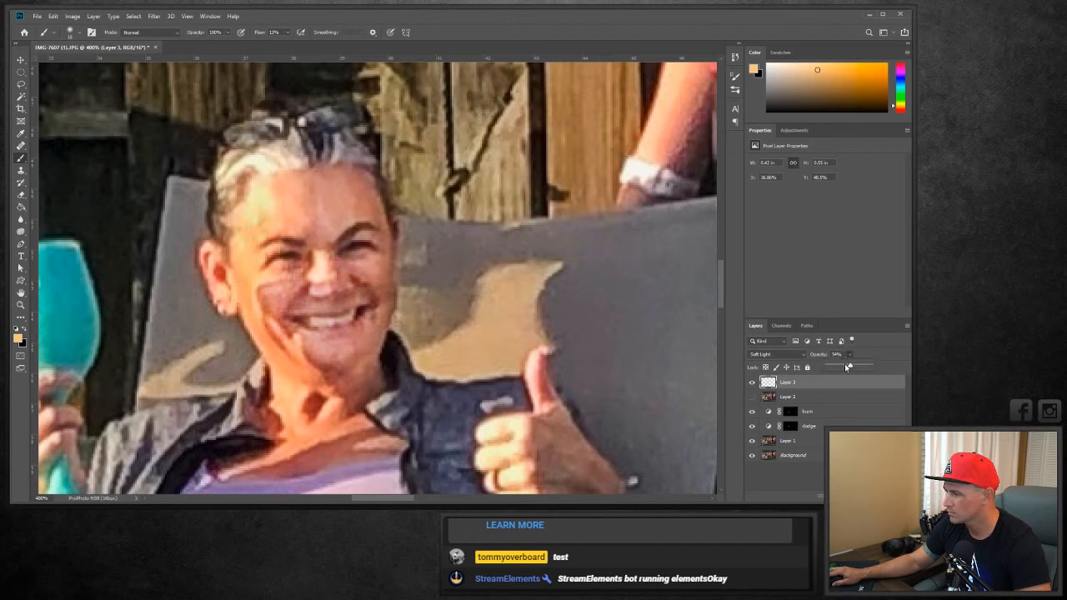
mouse_move(847, 368)
mouse_down()
mouse_move(834, 373)
mouse_move(844, 369)
mouse_up()
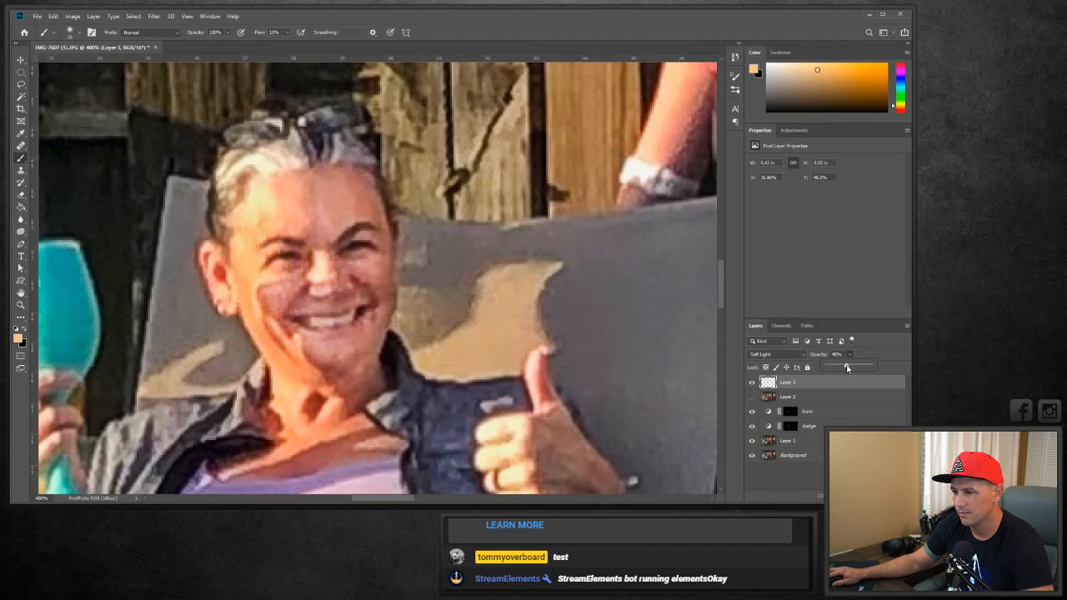
Close the retouched group photo with its changes saved and switch back to Lightroom Classic.
click(157, 47)
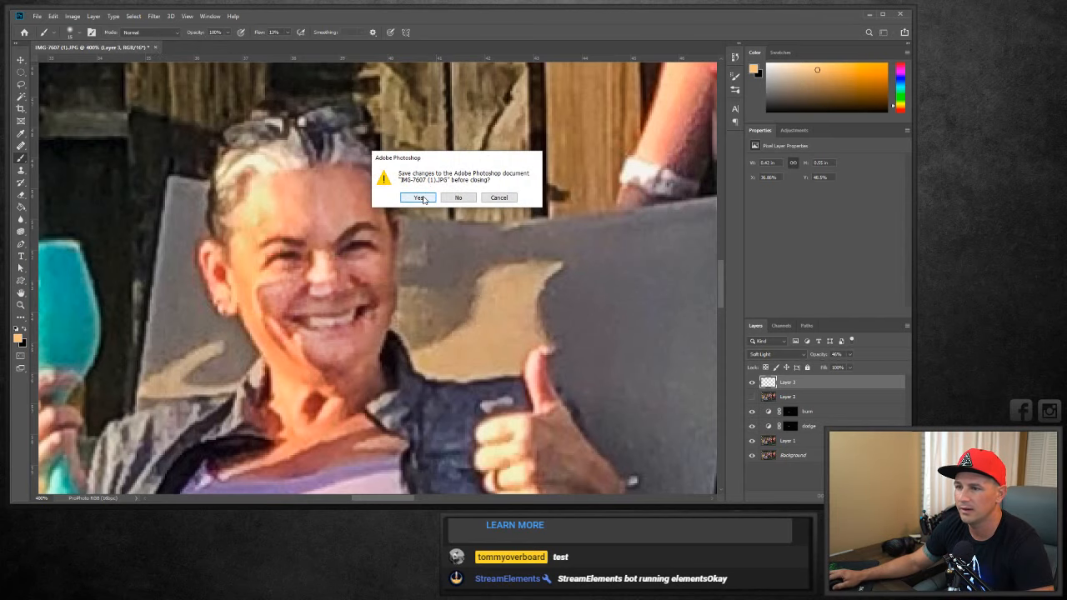
click(419, 197)
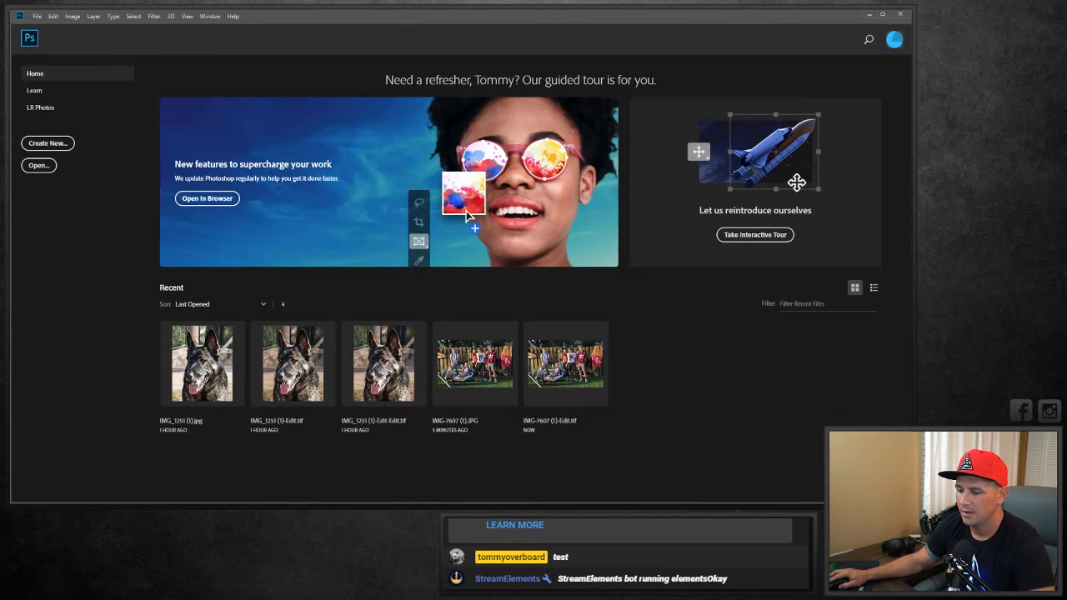
key(alt+Tab)
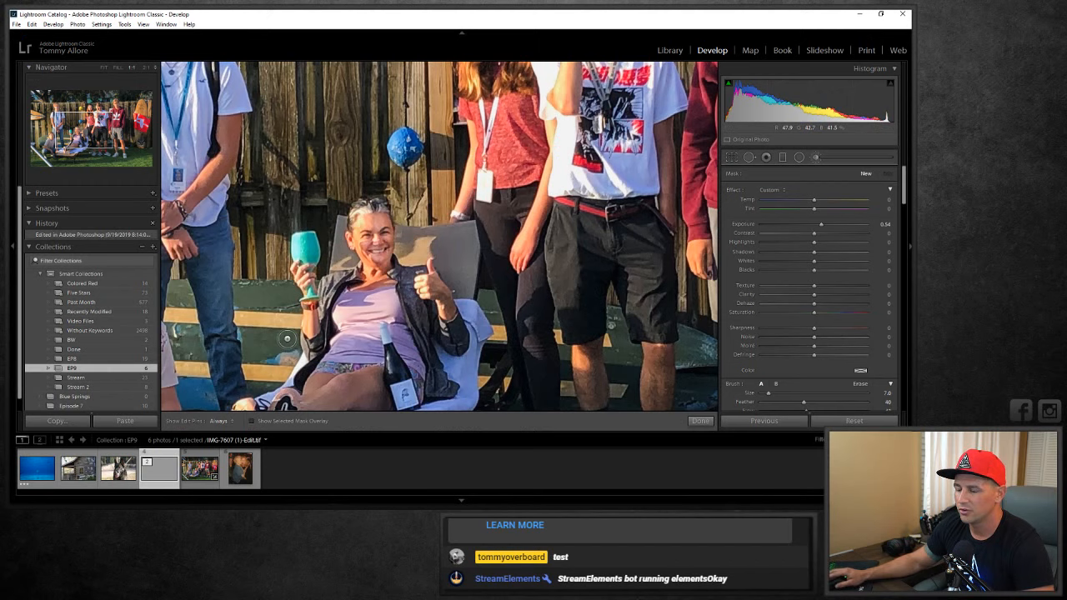
Compare the retouched group photo with the original and try lowering its overall Saturation.
click(194, 475)
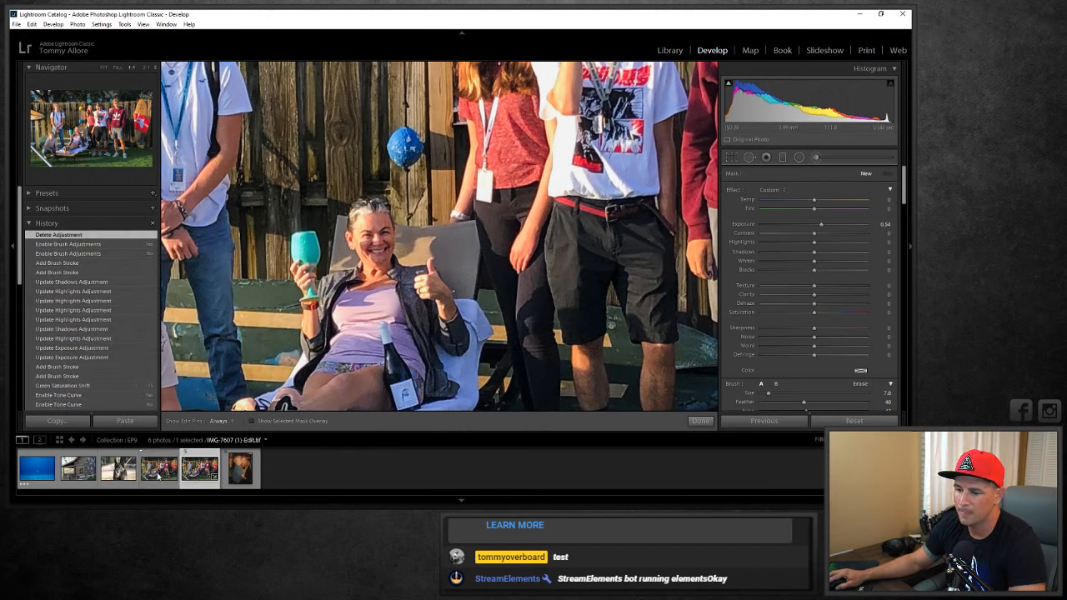
click(158, 471)
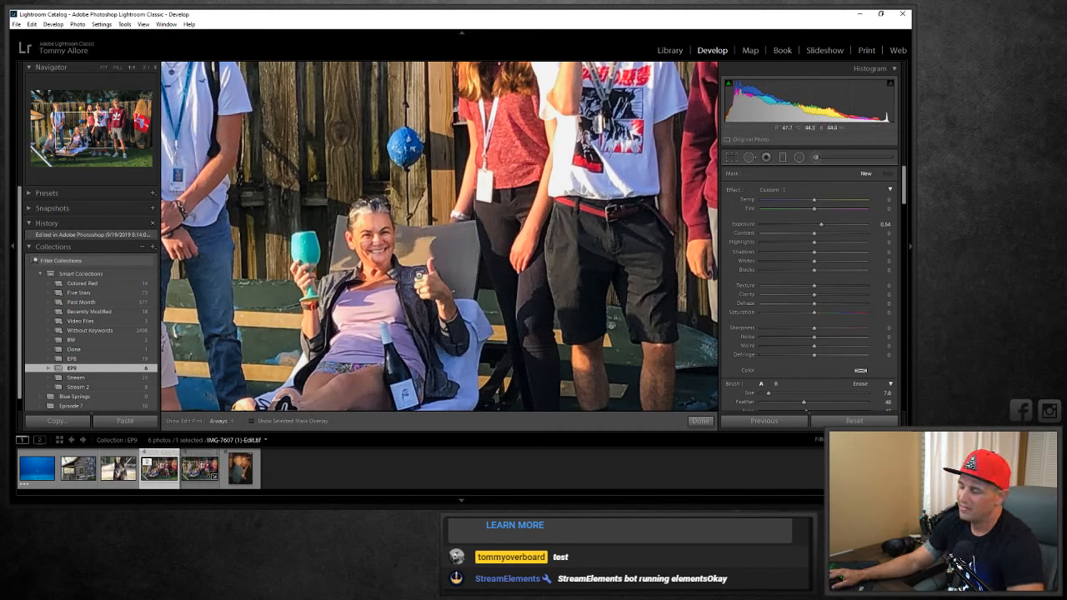
click(816, 158)
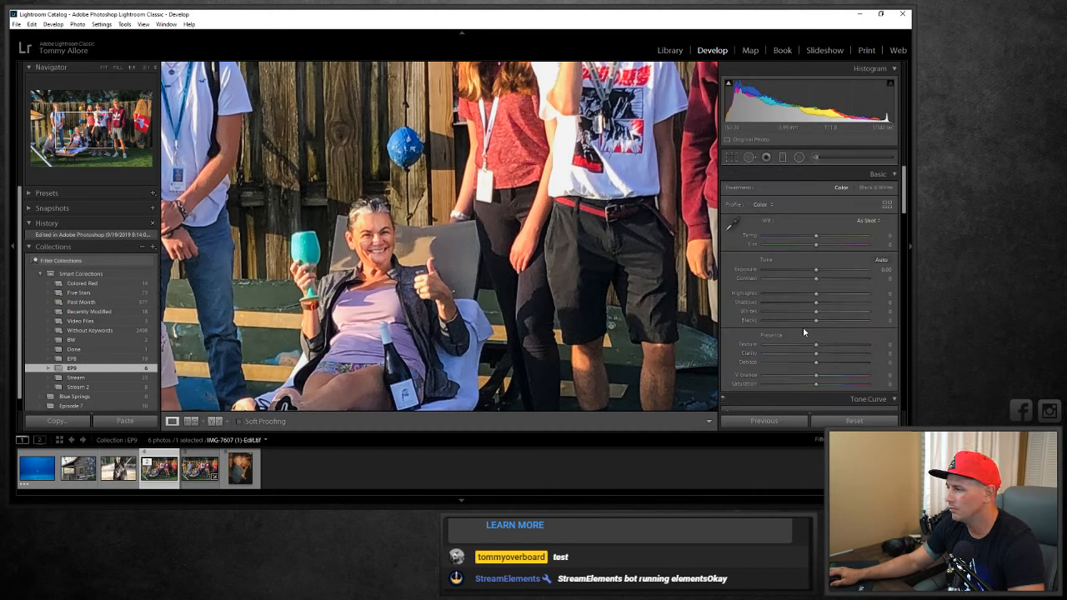
mouse_move(816, 383)
mouse_down()
mouse_move(780, 390)
mouse_move(812, 387)
mouse_up()
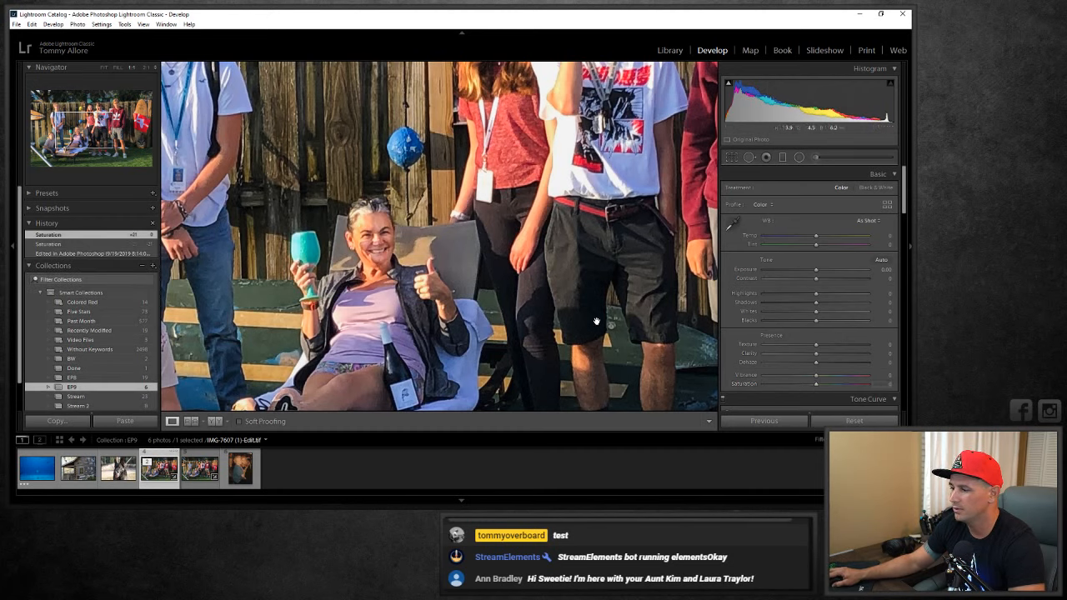
Paint a strongly desaturating adjustment brush over the shadowed side of the reclining woman's forehead and face.
click(817, 156)
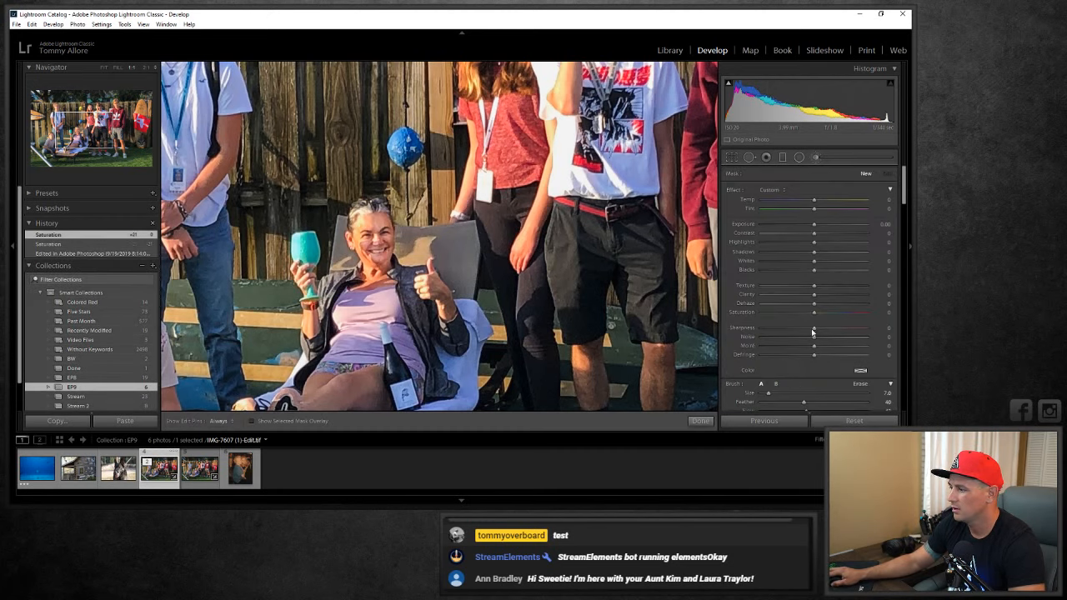
drag(814, 311, 768, 312)
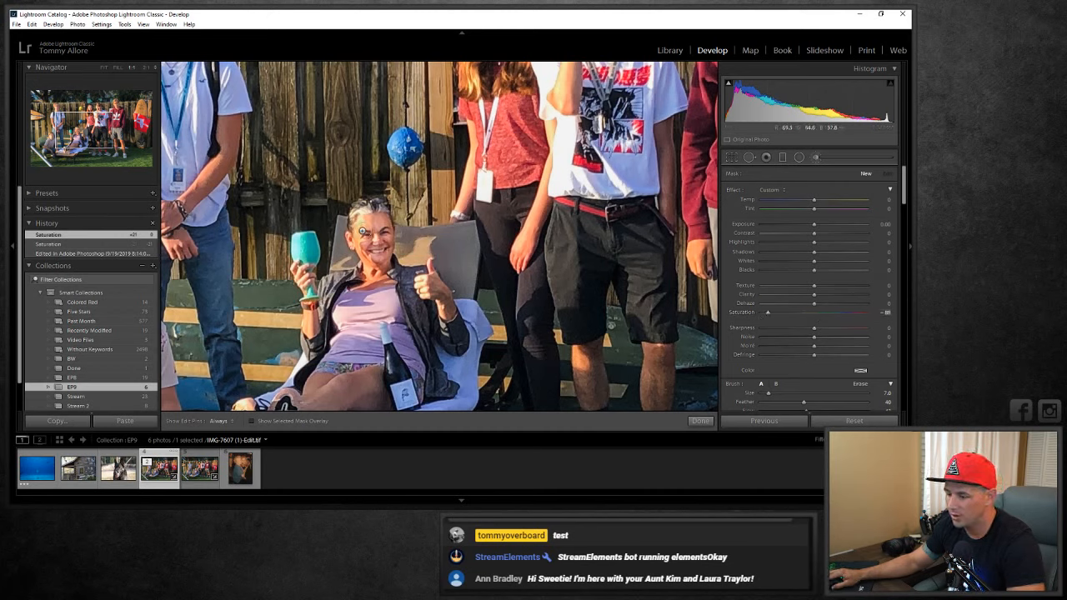
scroll(362, 229, down, 5)
key(h)
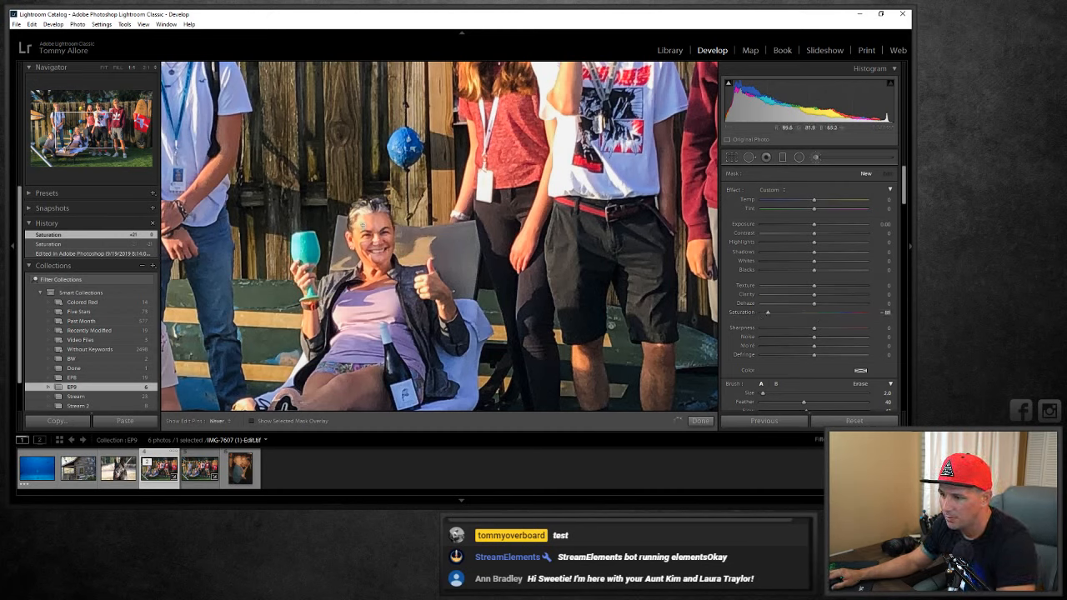
scroll(364, 225, up, 3)
click(364, 225)
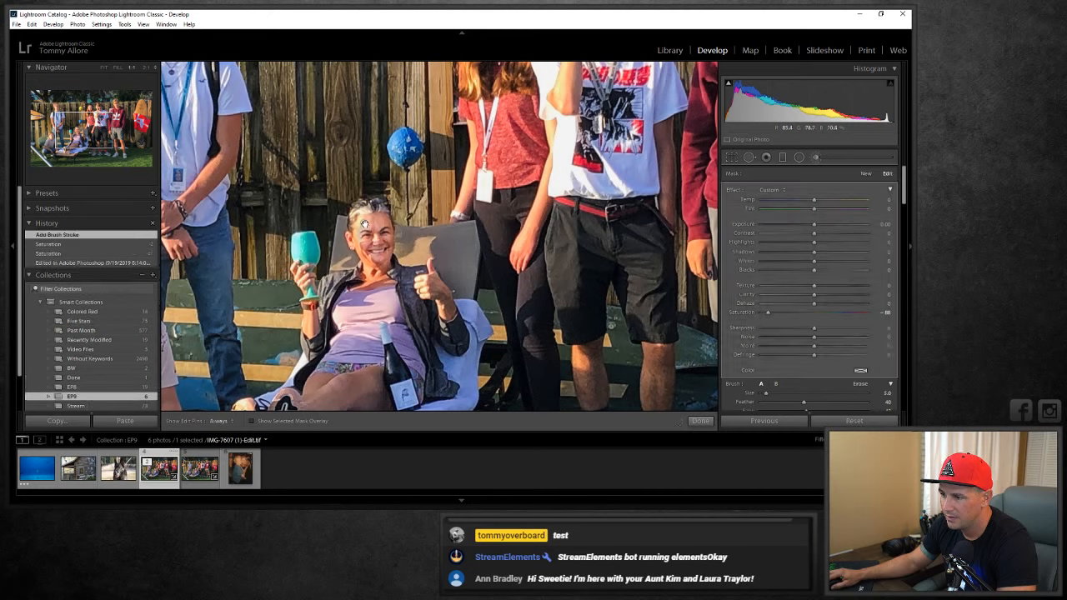
scroll(363, 223, up, 2)
key(h)
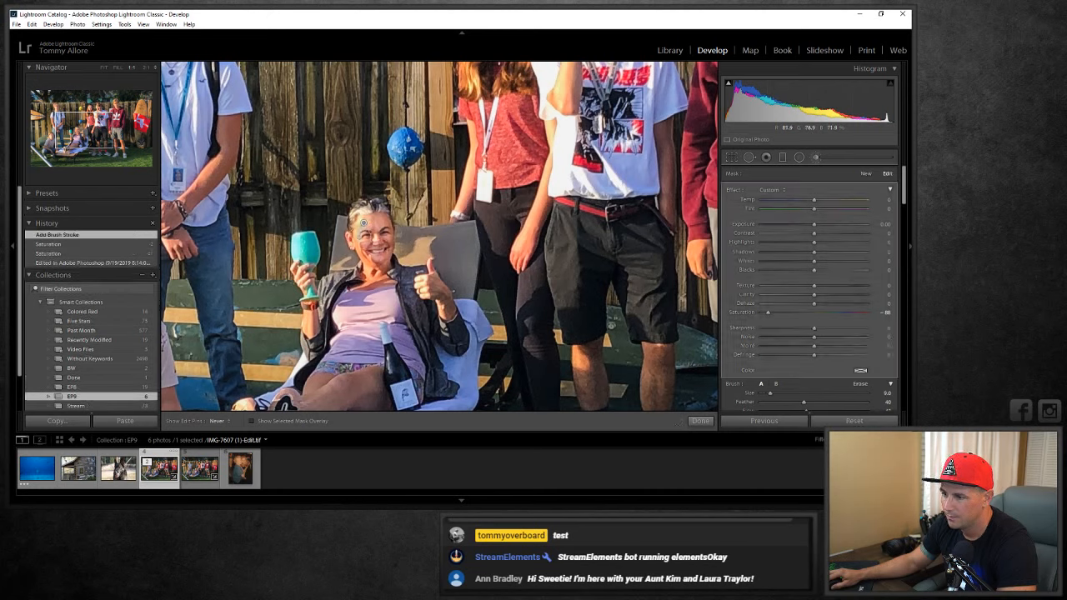
click(364, 223)
scroll(364, 223, down, 2)
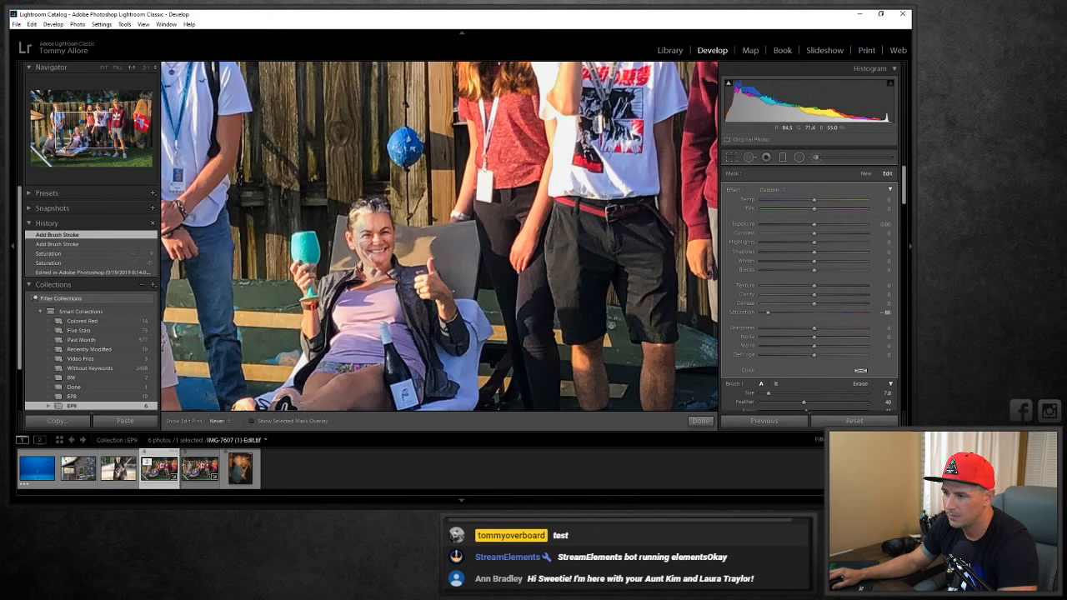
key(h)
click(361, 267)
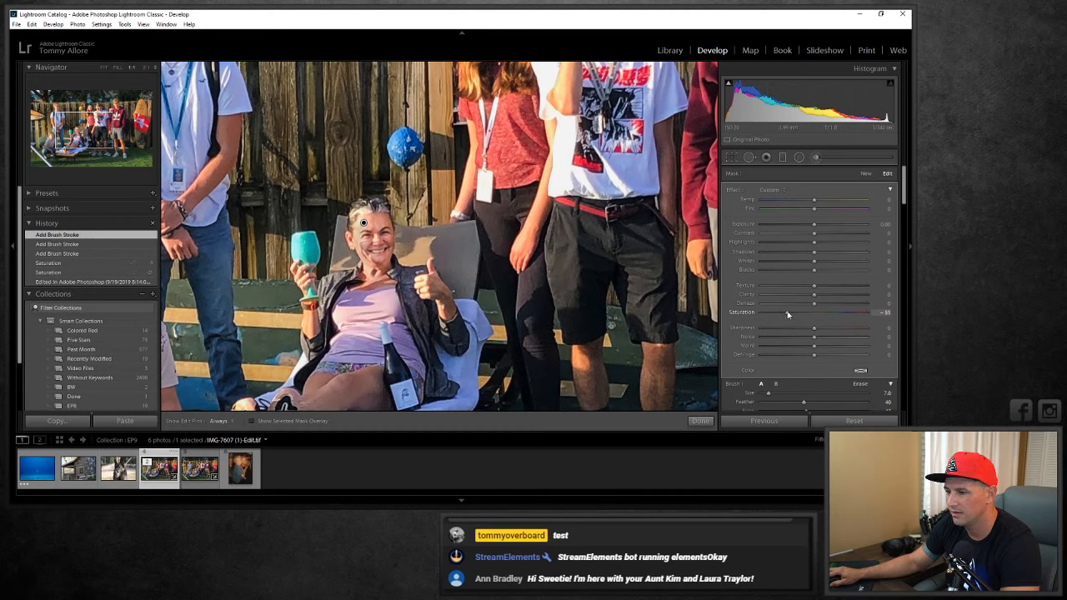
Set the face brush's Saturation to about -30, compare with brush adjustments off and on, and finish the brush edit.
drag(788, 311, 797, 313)
scroll(743, 385, down, 3)
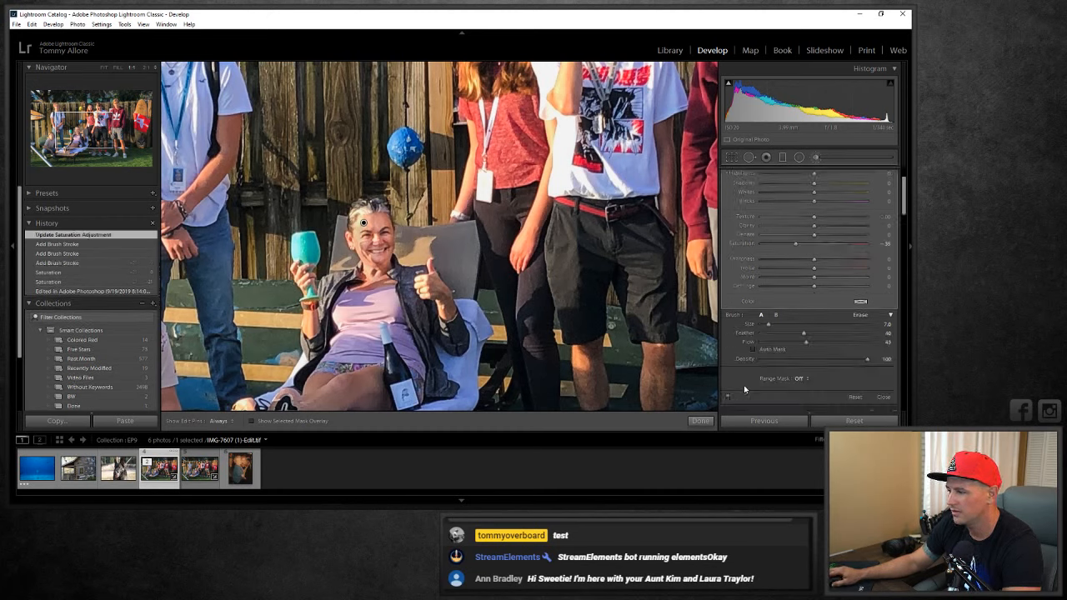
click(729, 399)
click(730, 399)
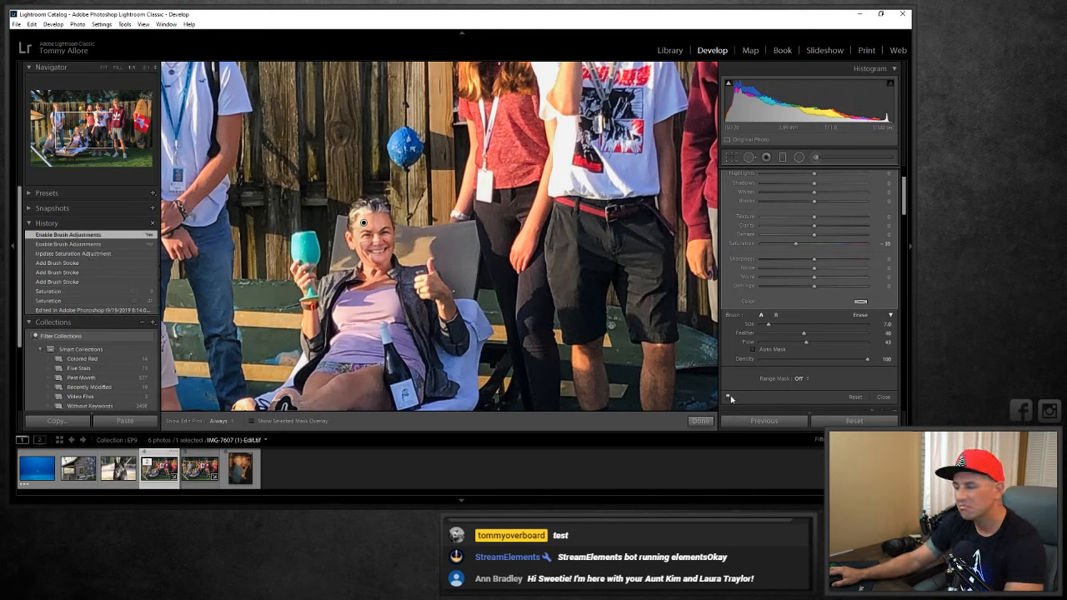
click(701, 421)
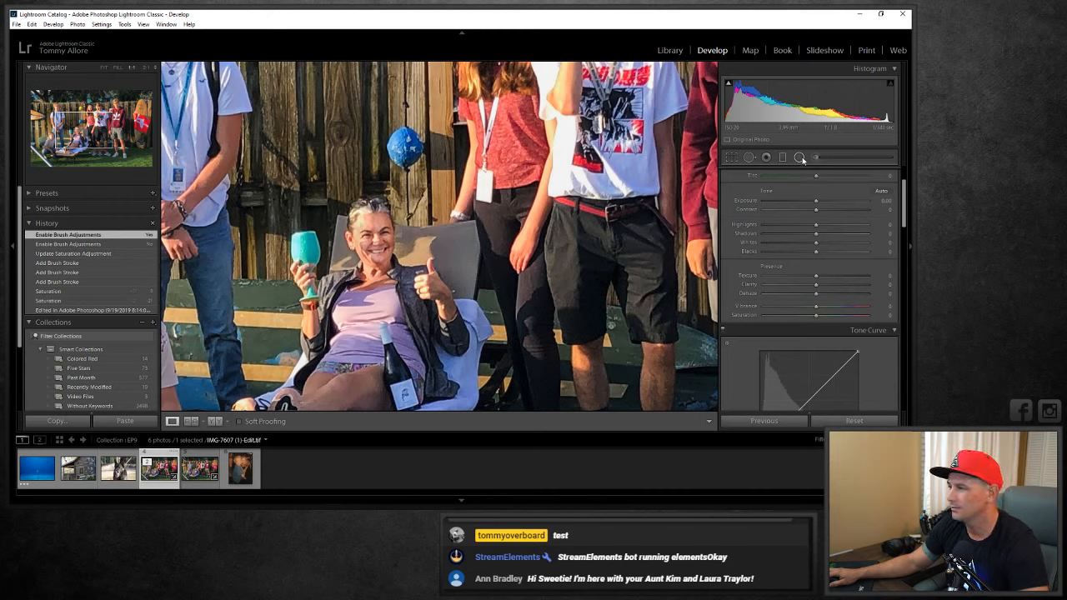
Place a radial filter on the reclining woman's face, reset its Saturation to 0, and invert its mask.
click(800, 158)
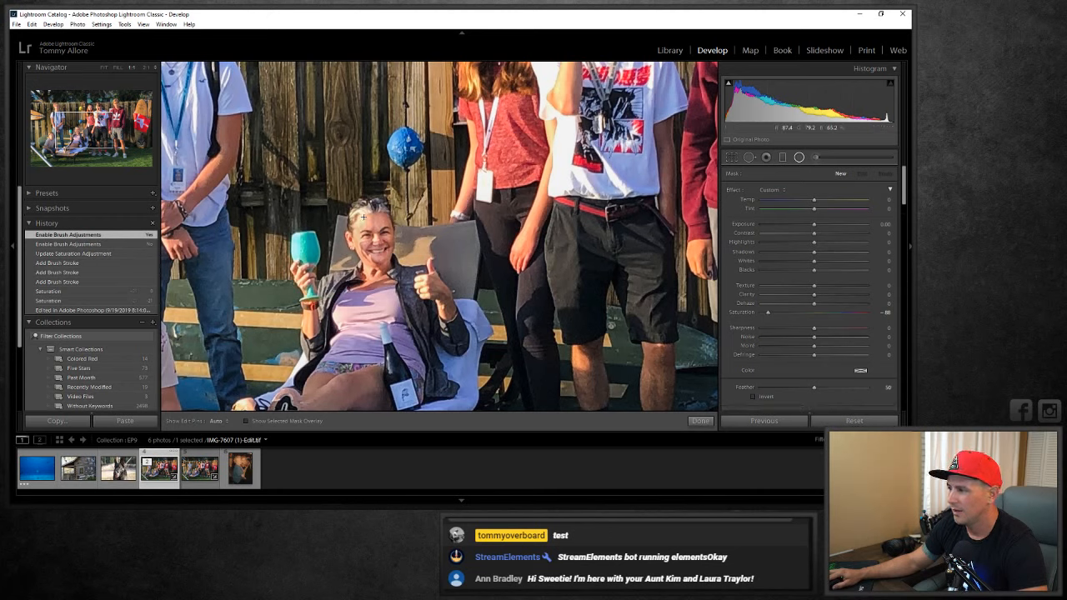
mouse_move(359, 215)
mouse_down()
mouse_move(387, 249)
mouse_move(374, 241)
mouse_up()
double_click(792, 313)
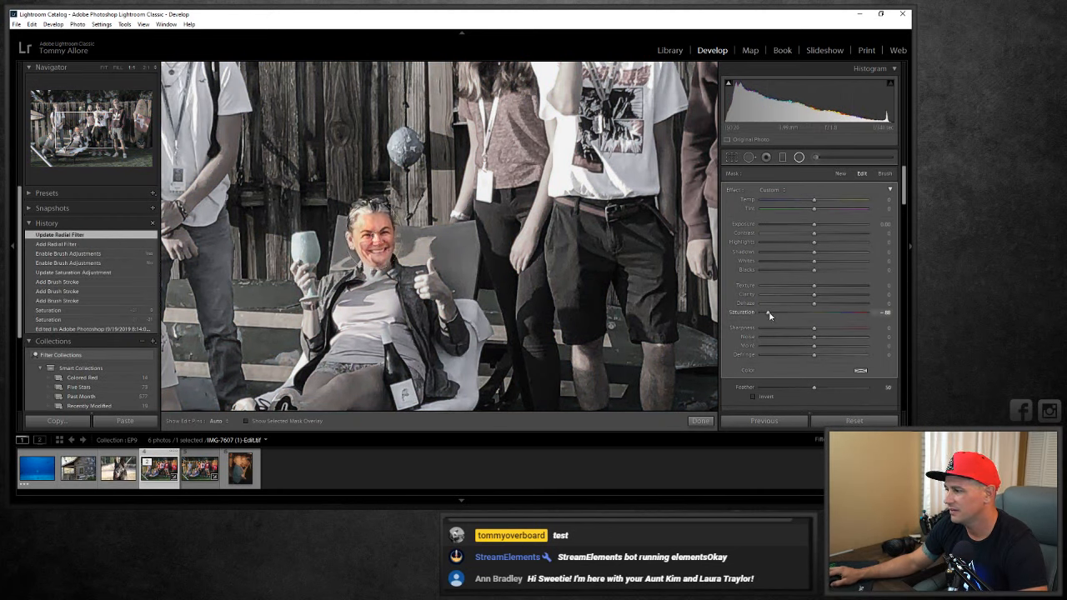
click(753, 397)
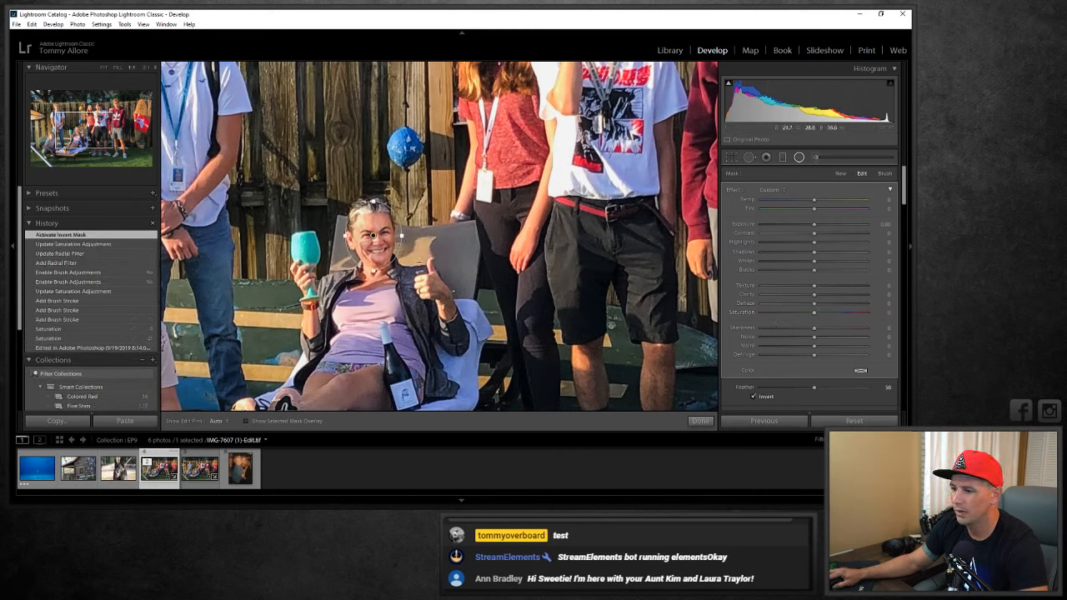
Adjust the radial filter's shape to the face, raise its Saturation to about 7, and finish the filter.
drag(346, 235, 395, 237)
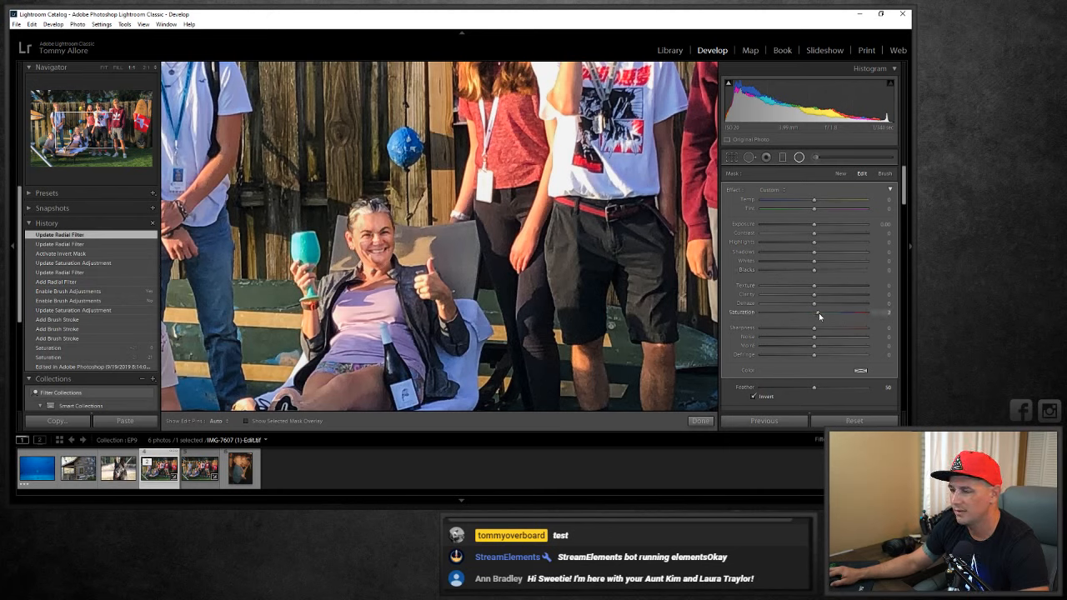
drag(819, 313, 819, 313)
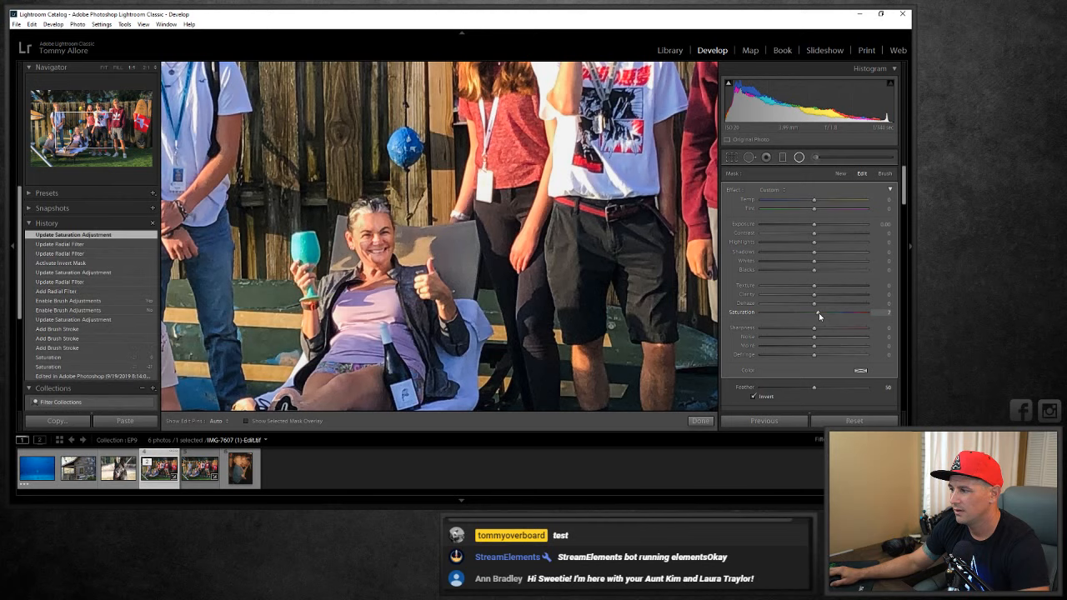
click(701, 421)
Compare the retouched group photo with the original's unedited version, then examine the retouched face close up and within the whole picture.
click(200, 469)
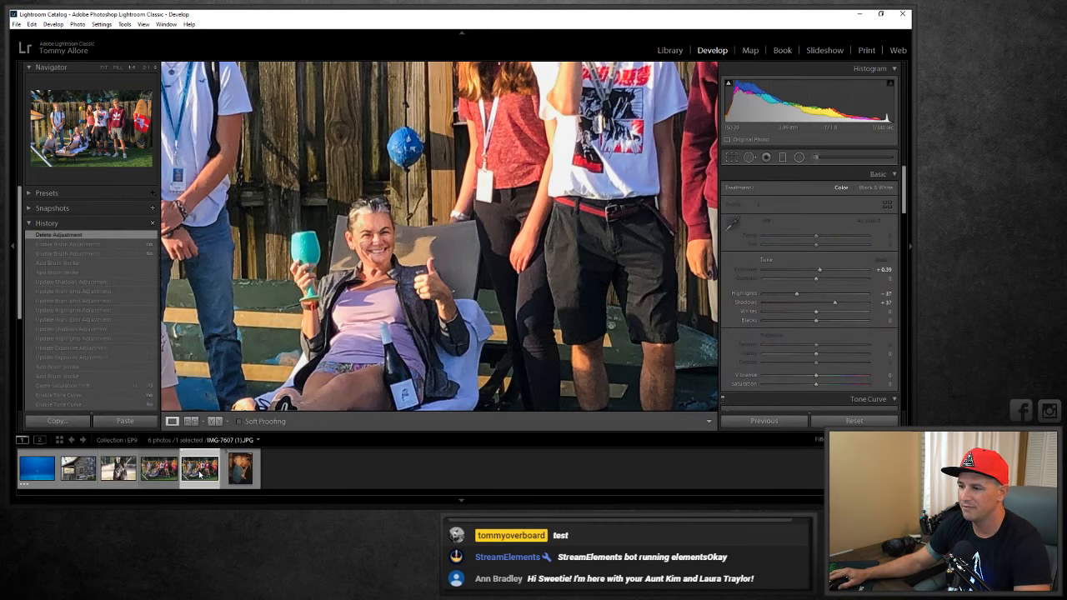
key(backslash)
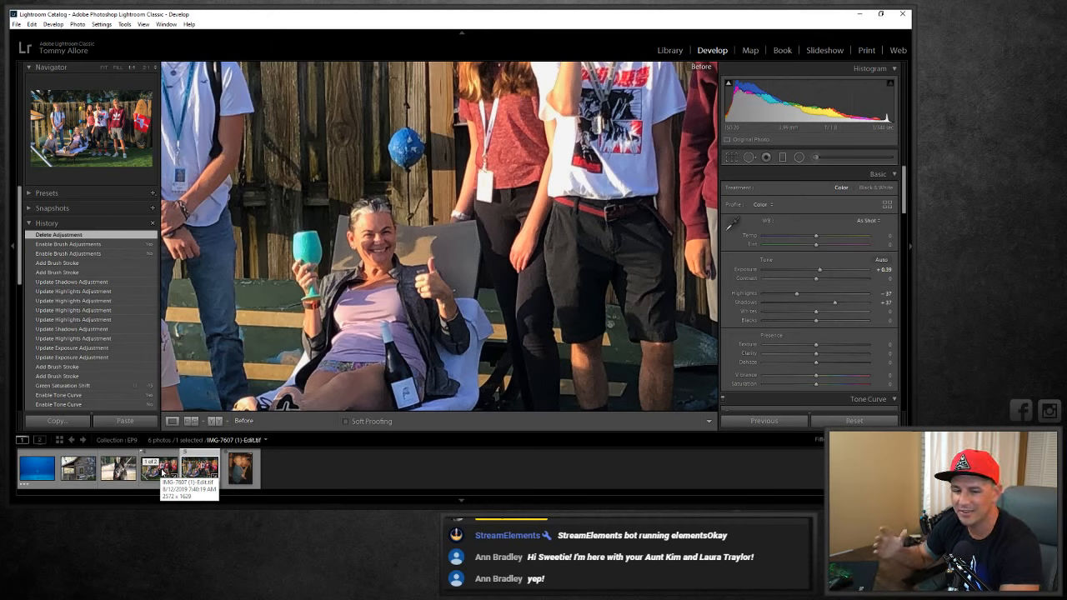
click(163, 473)
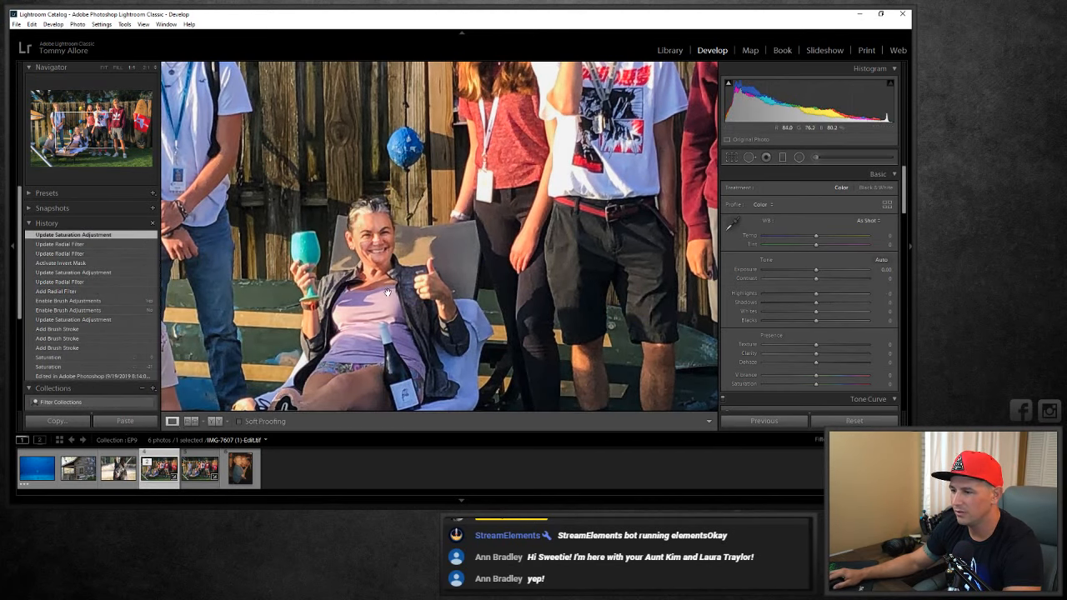
click(367, 190)
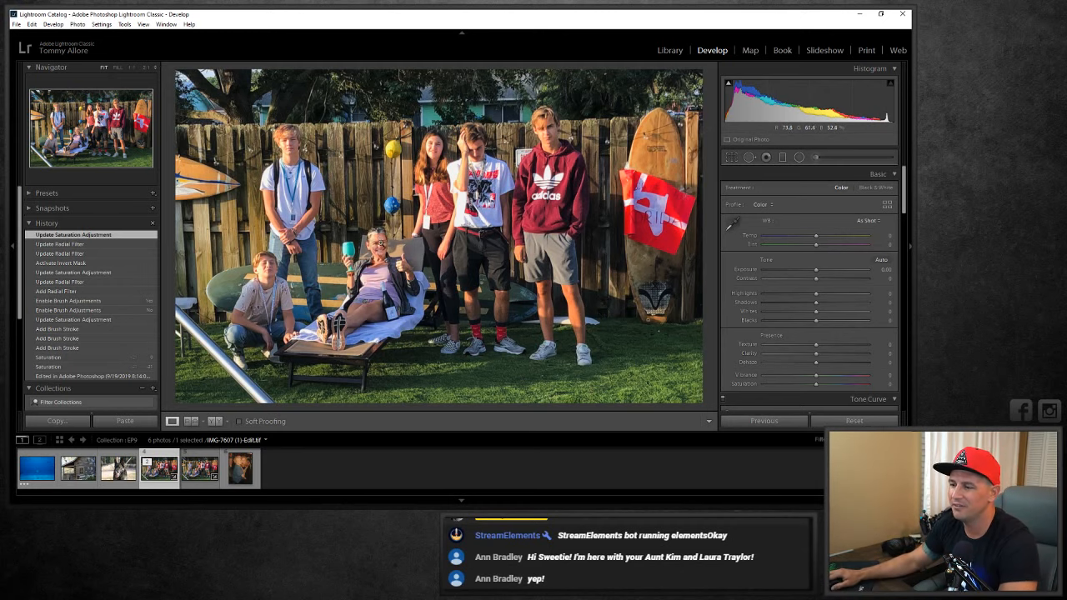
click(378, 247)
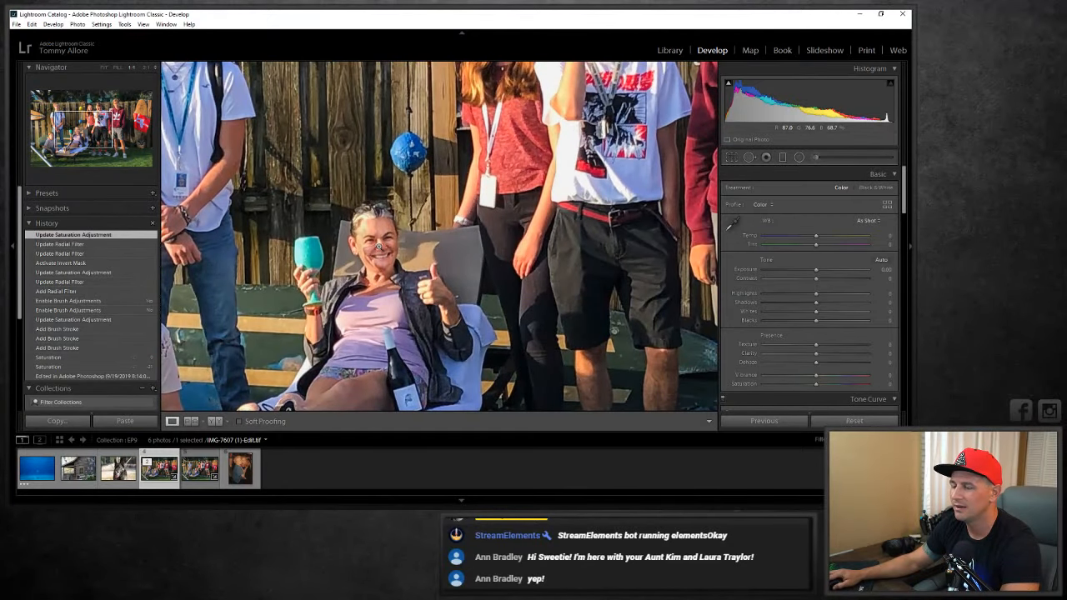
click(378, 247)
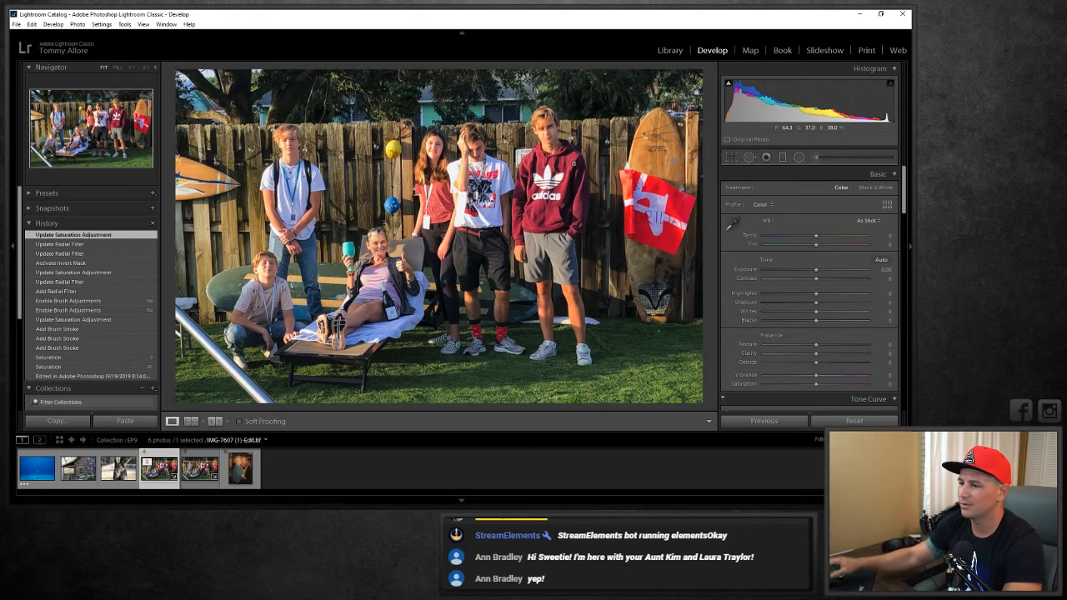
Paint a new adjustment brush with neutral Saturation and Exposure at about -0.32 over the bright side of the reclining woman's face.
click(375, 242)
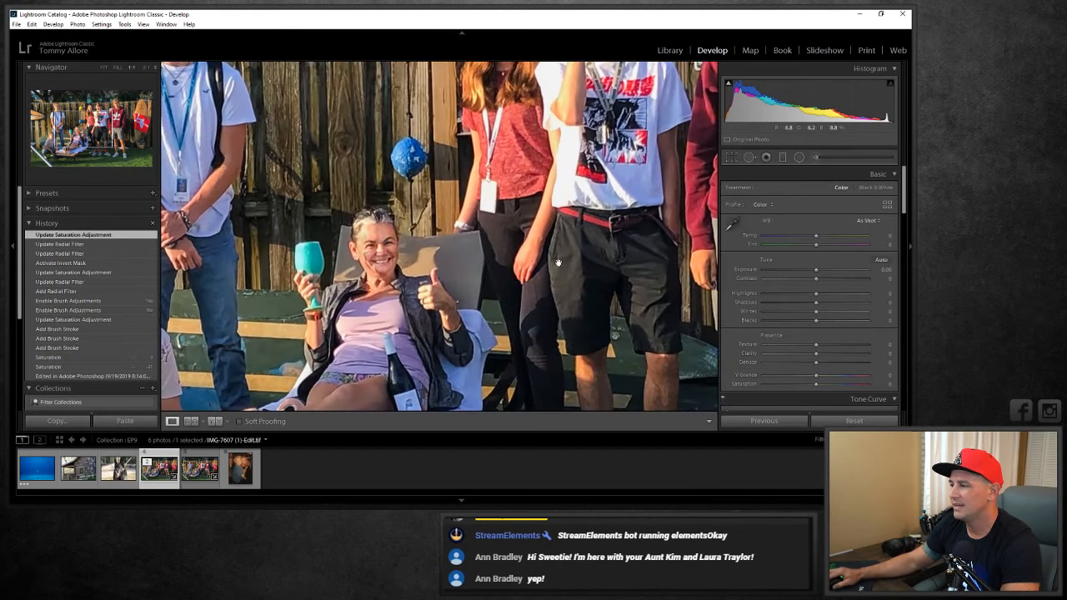
click(815, 157)
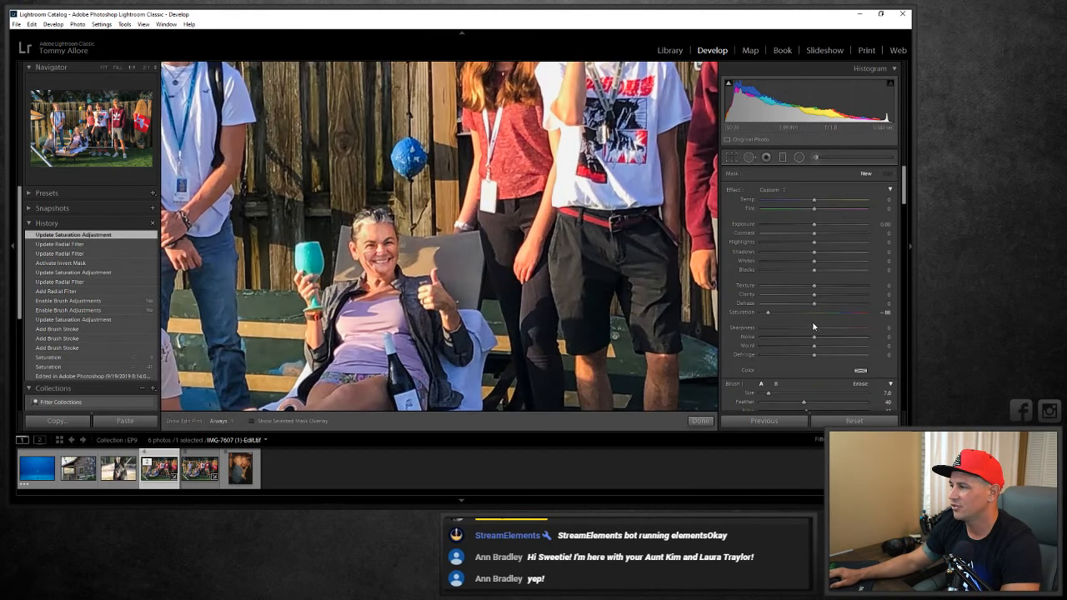
double_click(770, 315)
drag(815, 226, 809, 227)
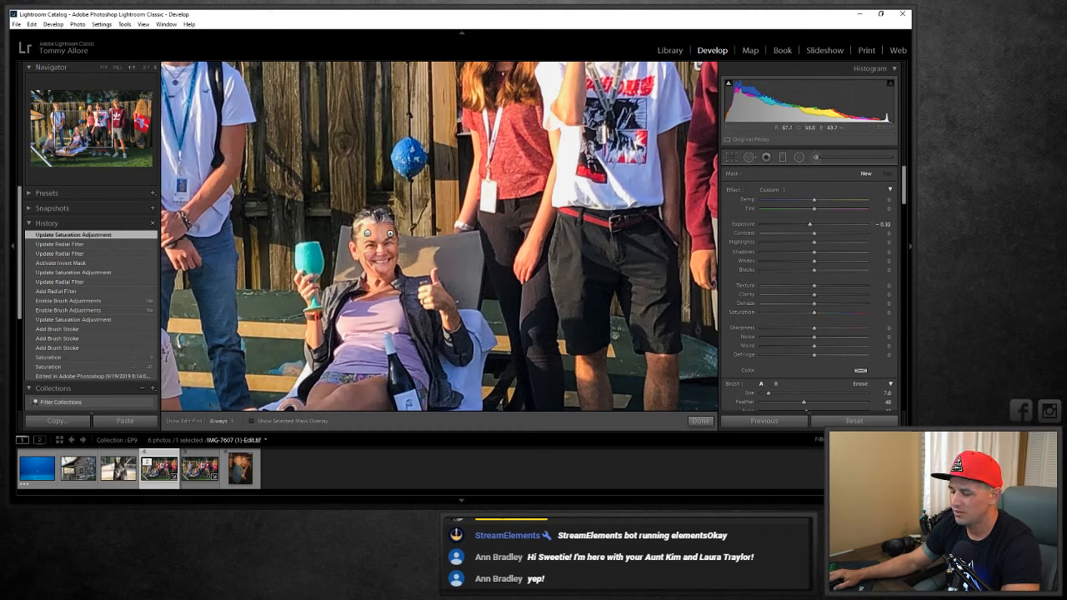
scroll(388, 233, down, 3)
key(h)
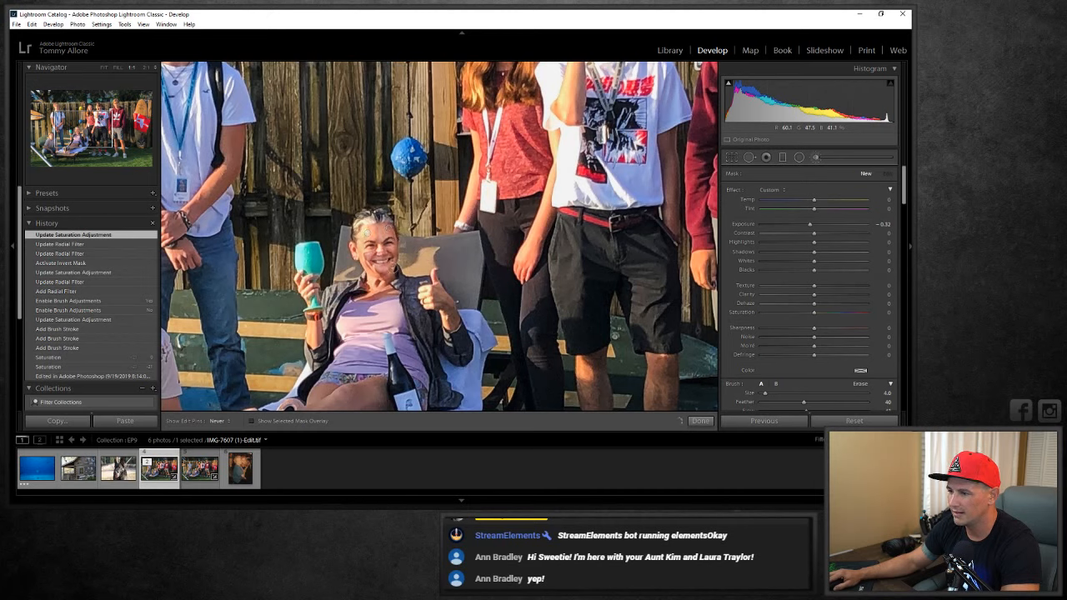
click(389, 234)
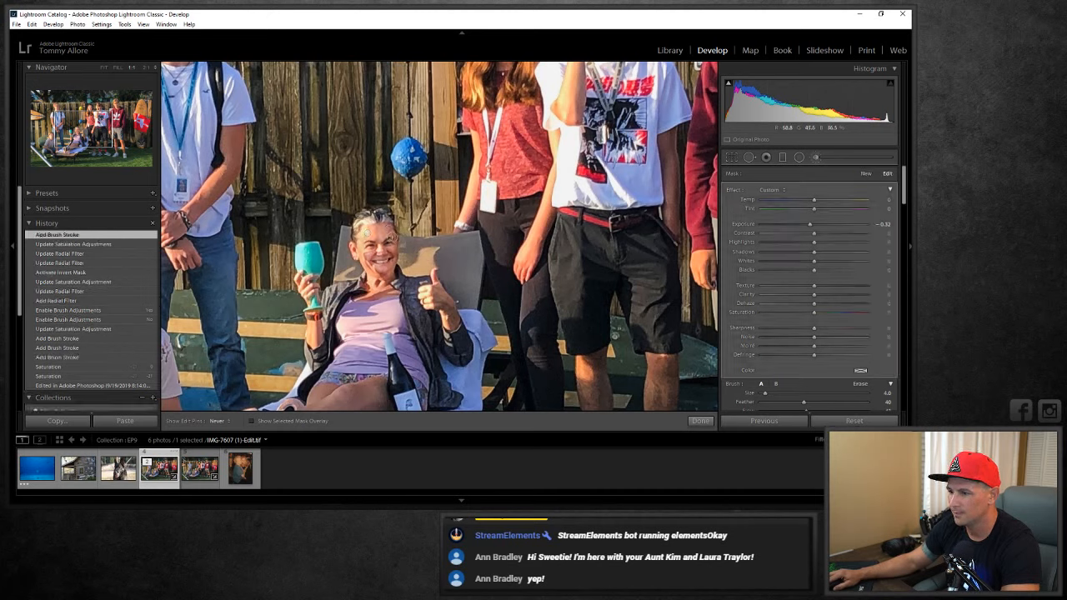
click(391, 238)
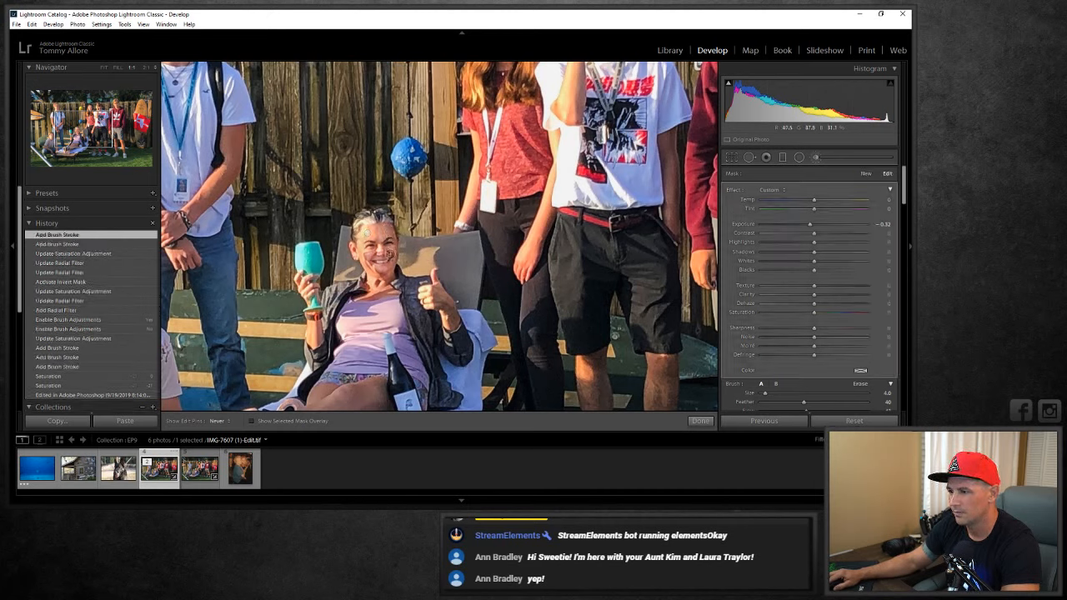
click(389, 272)
key(h)
Compare the face with the brush adjustments off and on, leave them enabled, and finish the brush edit.
scroll(727, 397, down, 2)
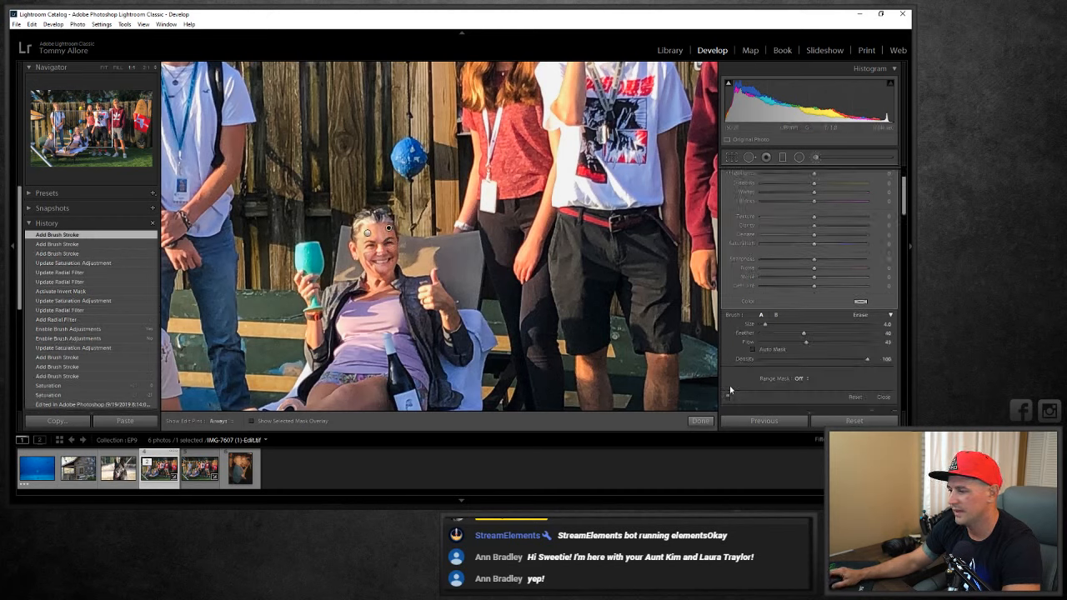
click(727, 398)
click(726, 398)
click(727, 398)
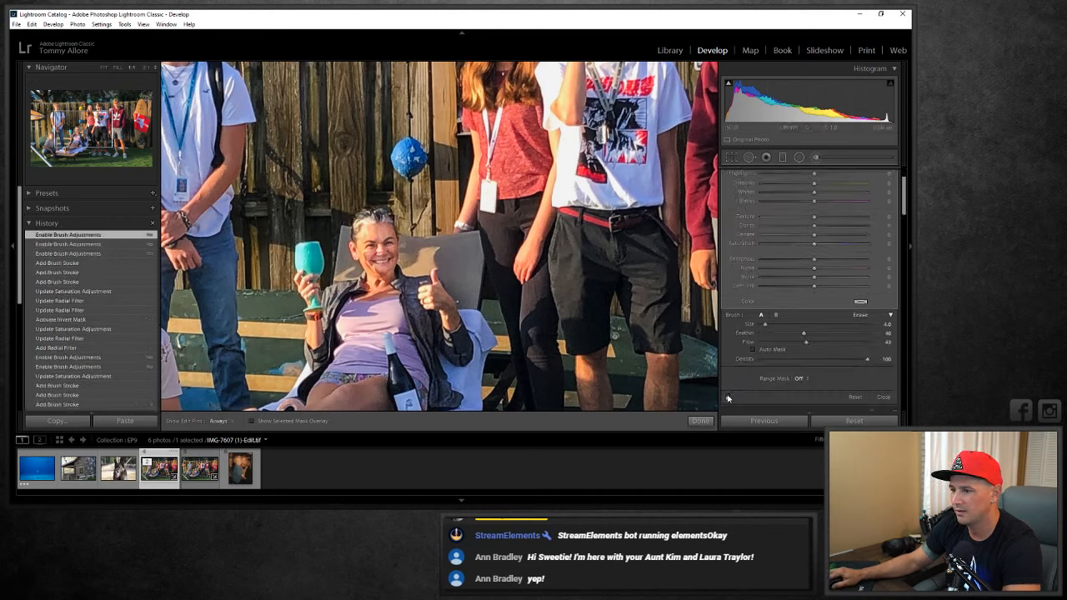
click(727, 397)
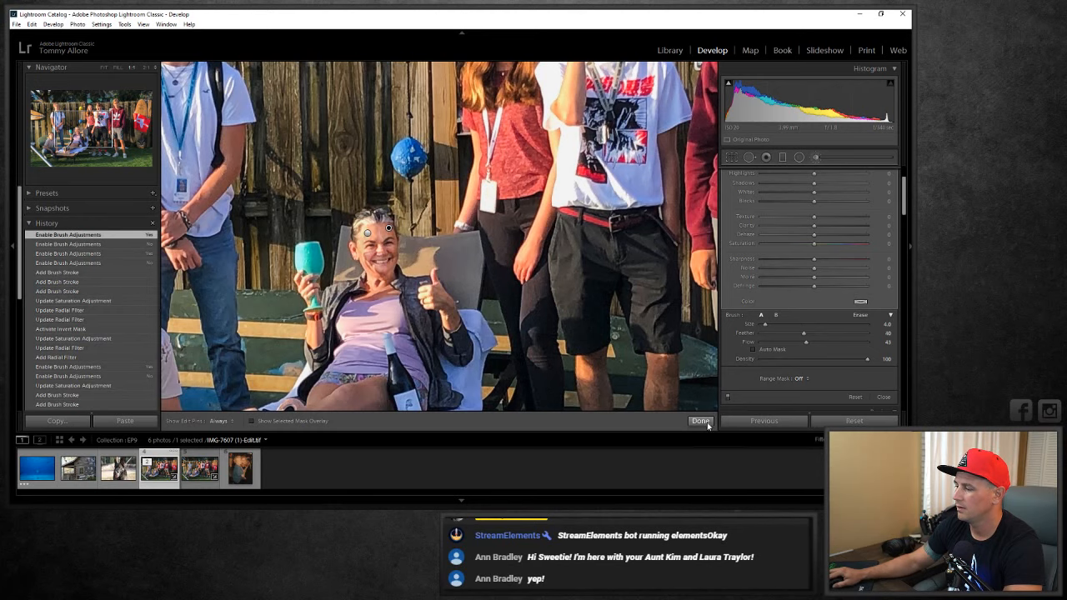
click(700, 421)
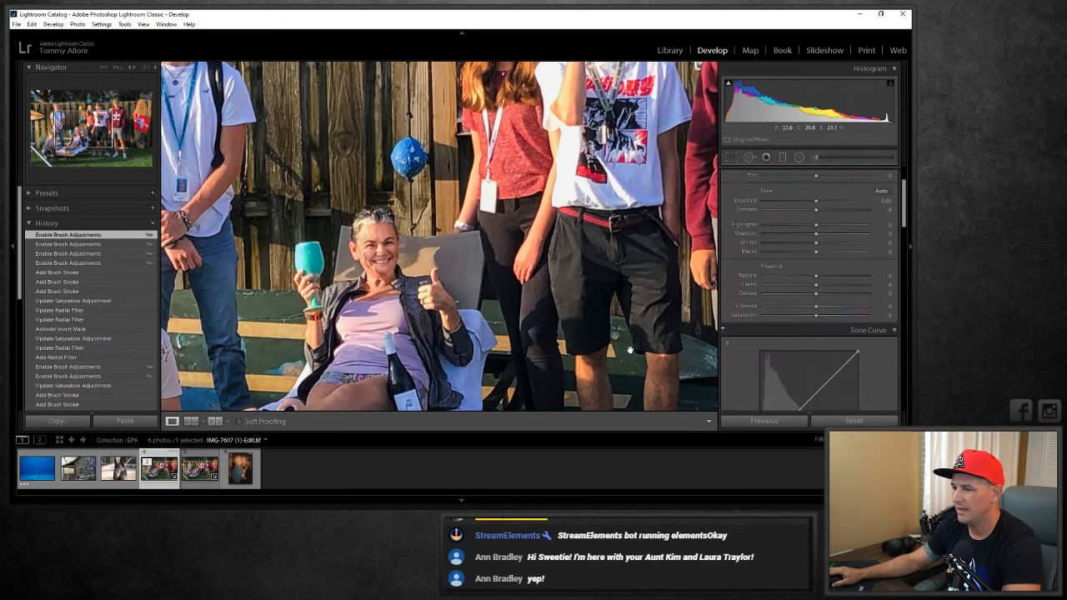
Straighten the group photo along the fence with a crop angle of 0.94, reposition it within the crop, and apply the crop.
right_click(302, 265)
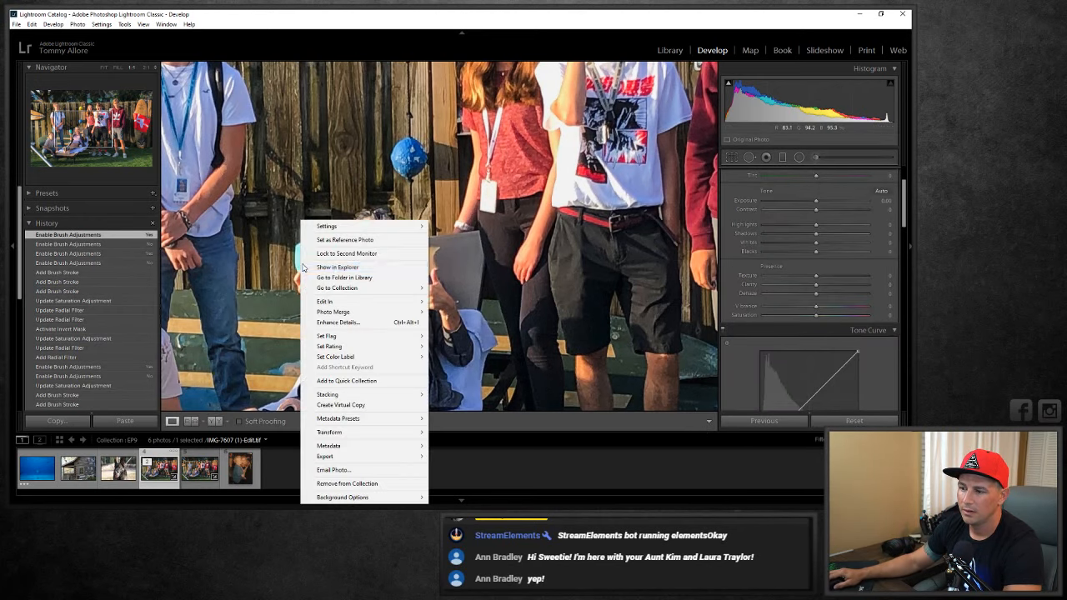
click(255, 248)
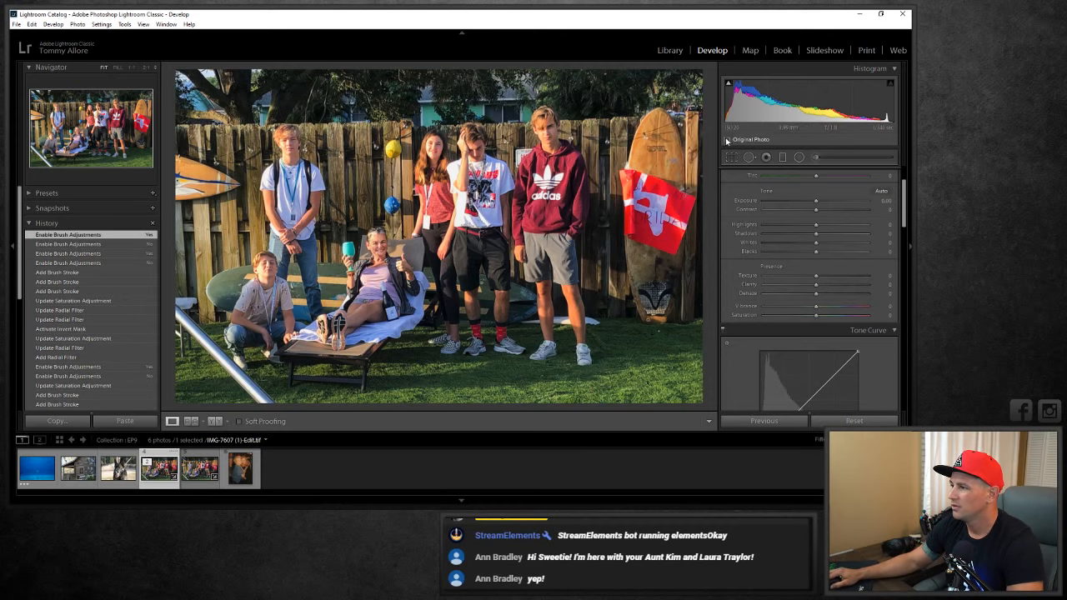
key(r)
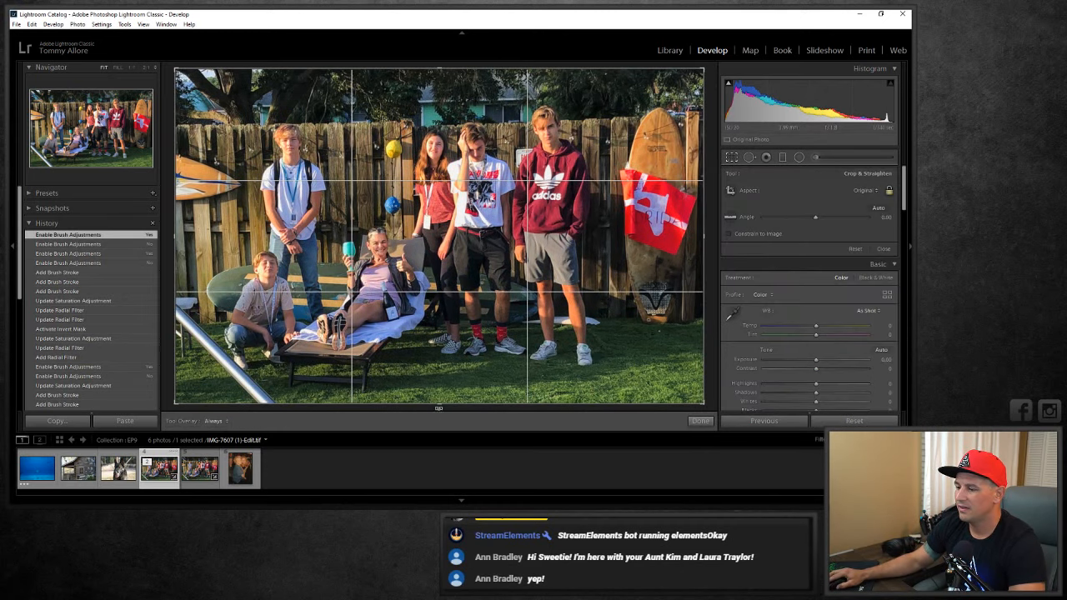
drag(438, 411, 450, 410)
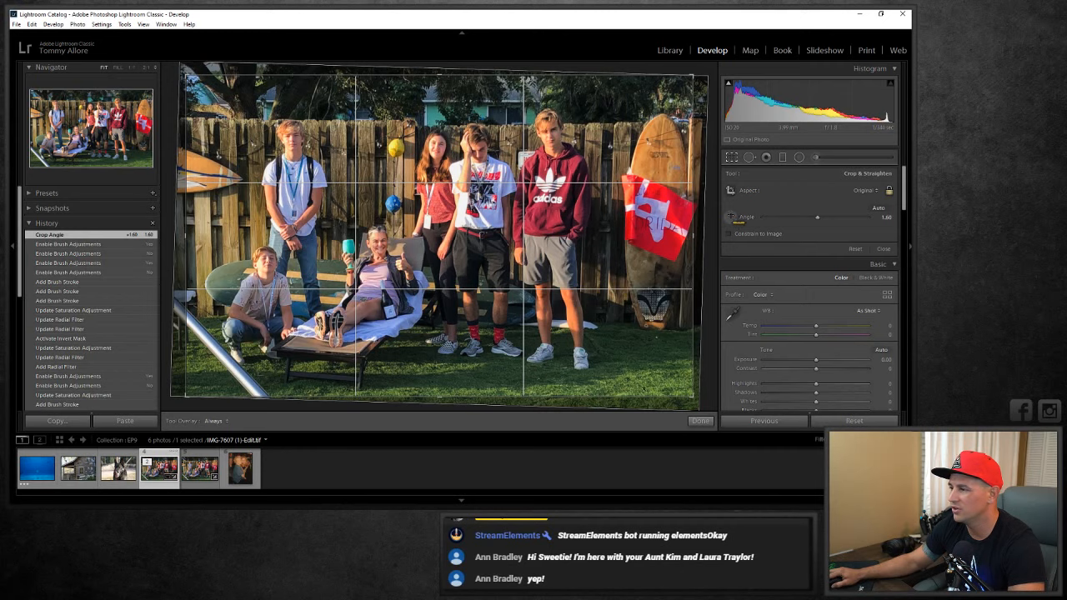
drag(197, 119, 685, 121)
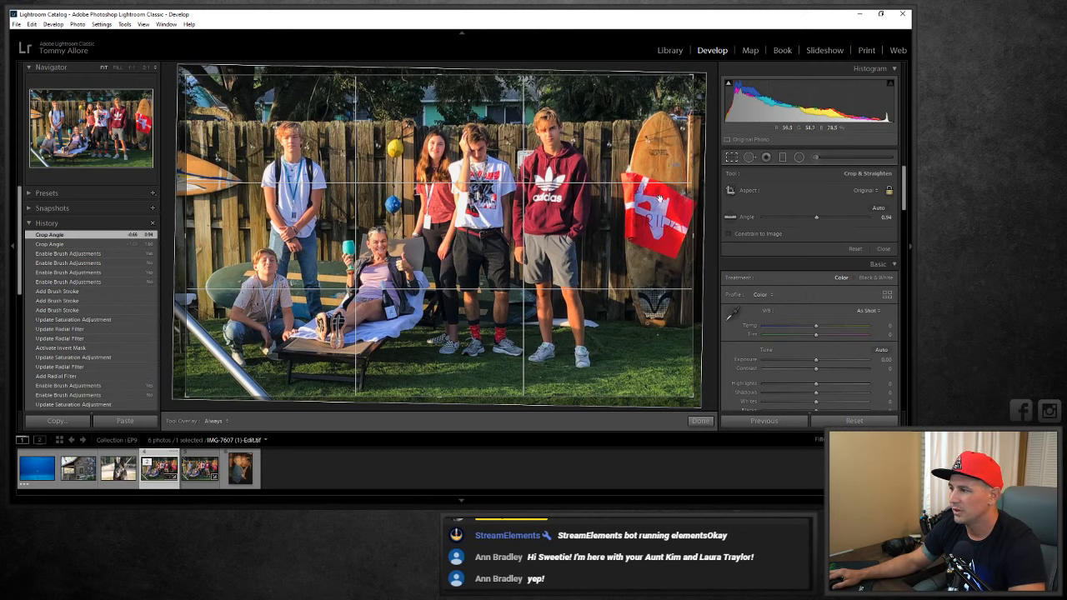
drag(621, 215, 619, 216)
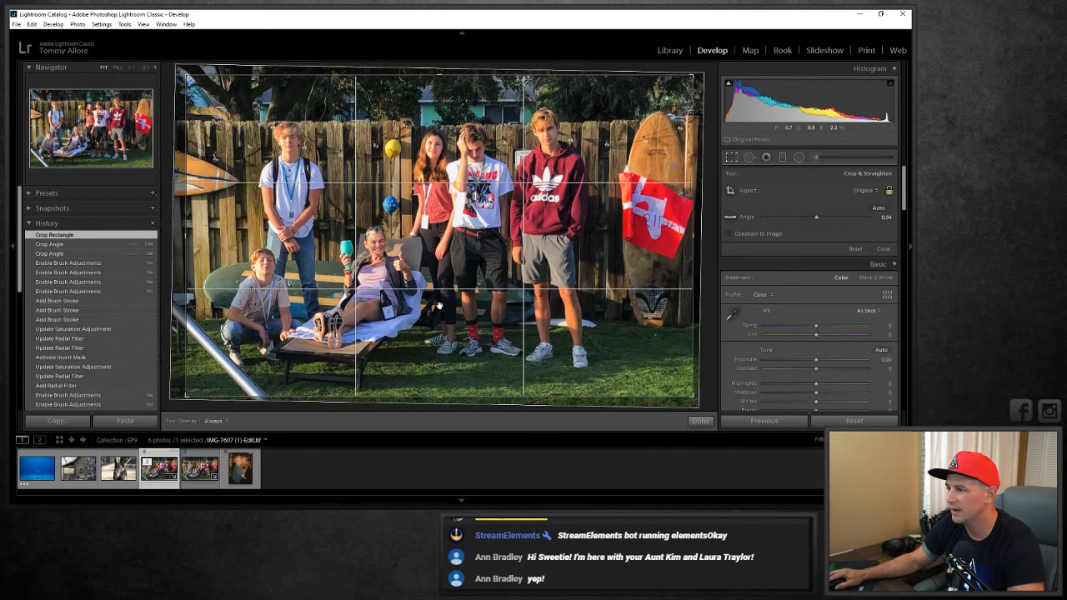
click(700, 421)
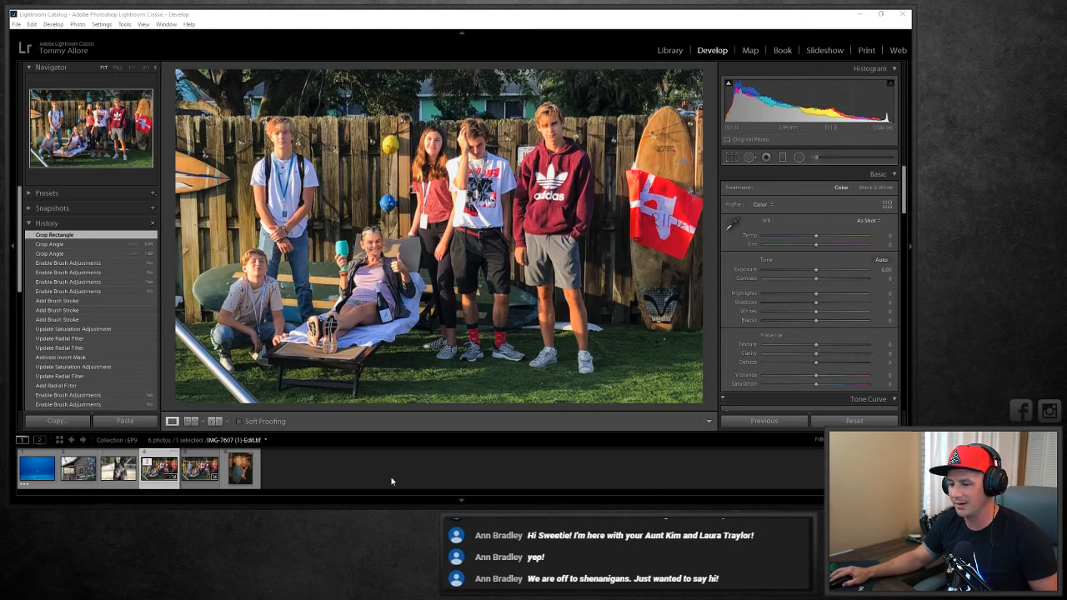
Add a darkening post-crop vignette to the retouched group photo with an Amount of about -21.
click(324, 457)
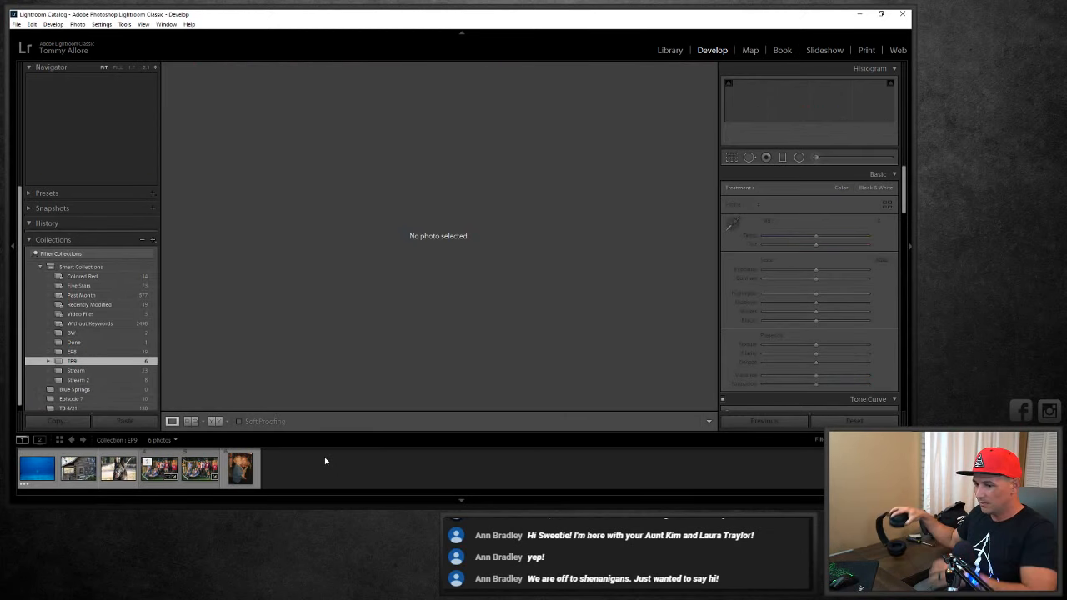
click(158, 468)
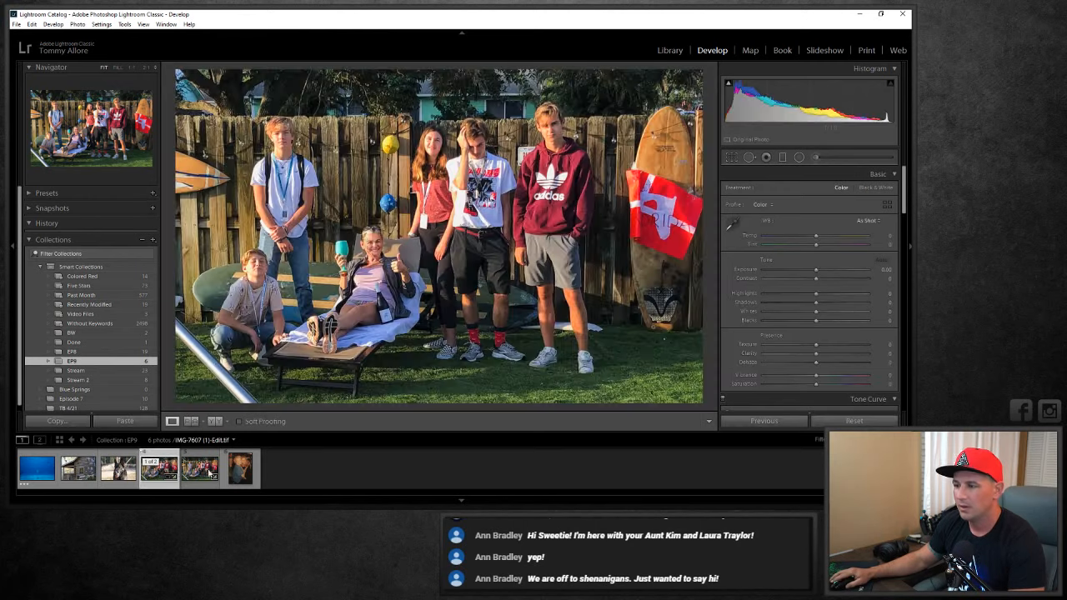
scroll(794, 333, down, 5)
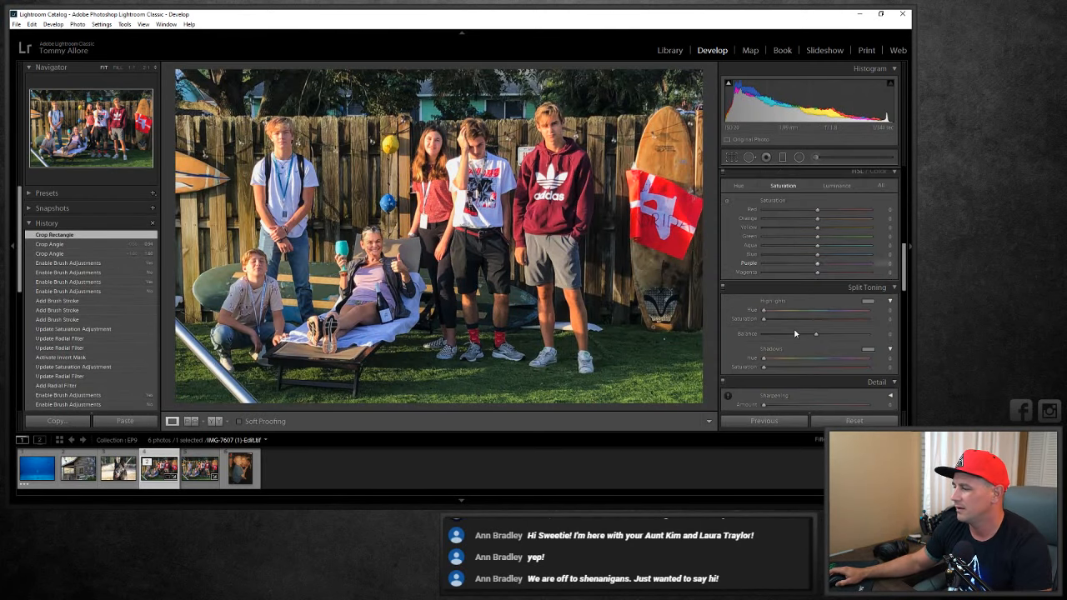
scroll(793, 333, down, 6)
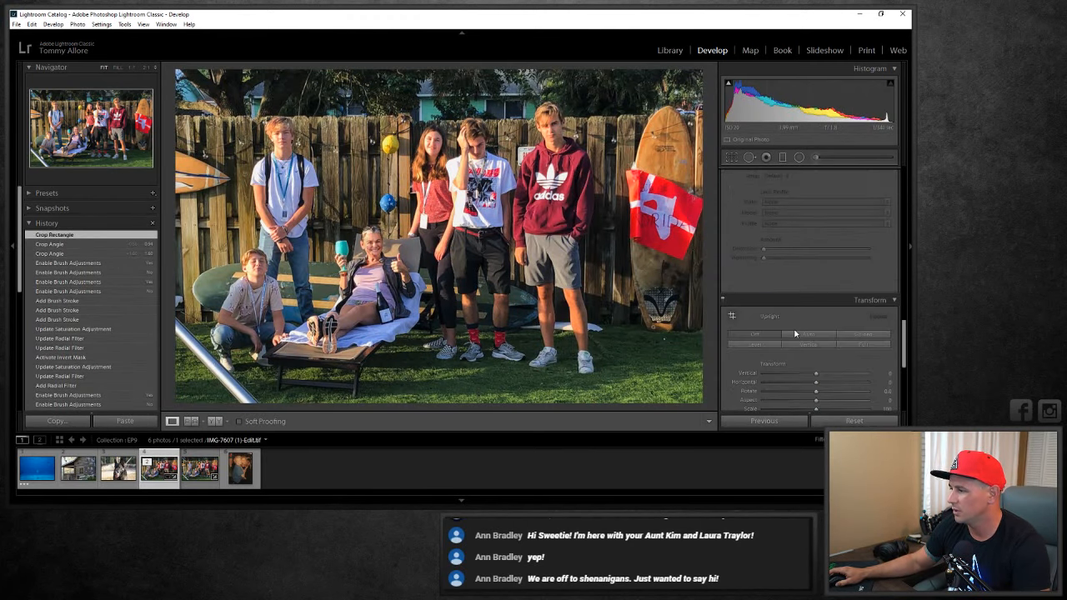
scroll(806, 330, down, 3)
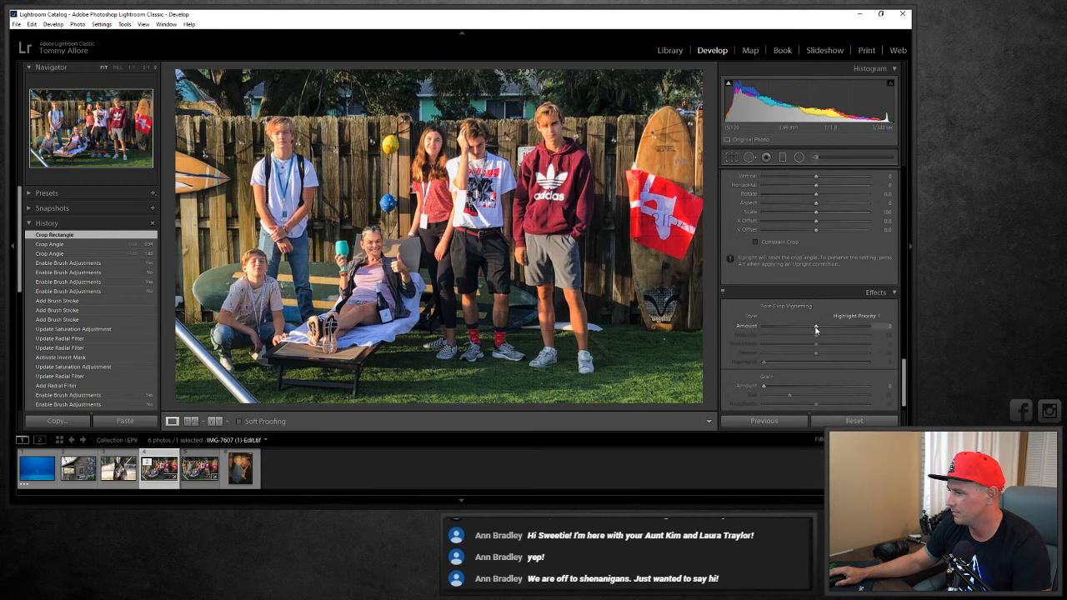
drag(816, 328, 804, 332)
Lower the retouched group photo's overall Saturation to about -8.
scroll(792, 300, up, 8)
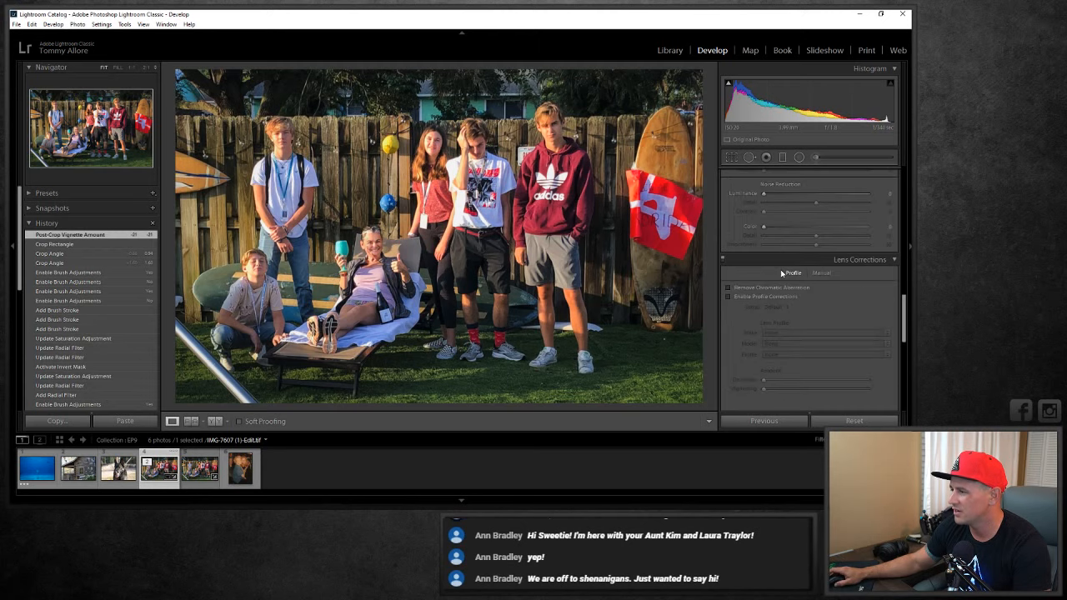
scroll(781, 272, up, 10)
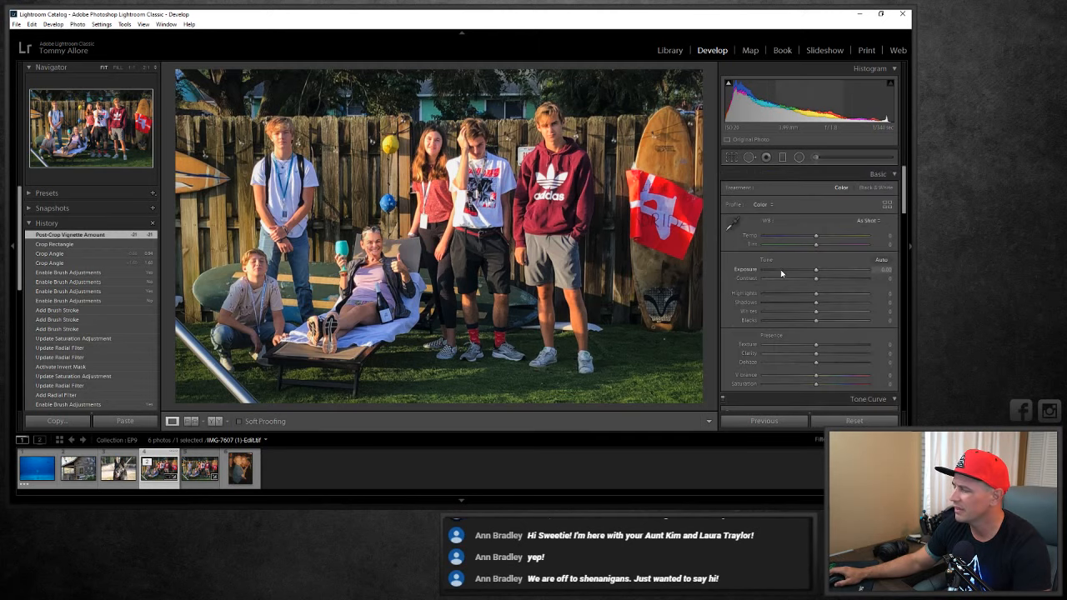
scroll(781, 275, down, 2)
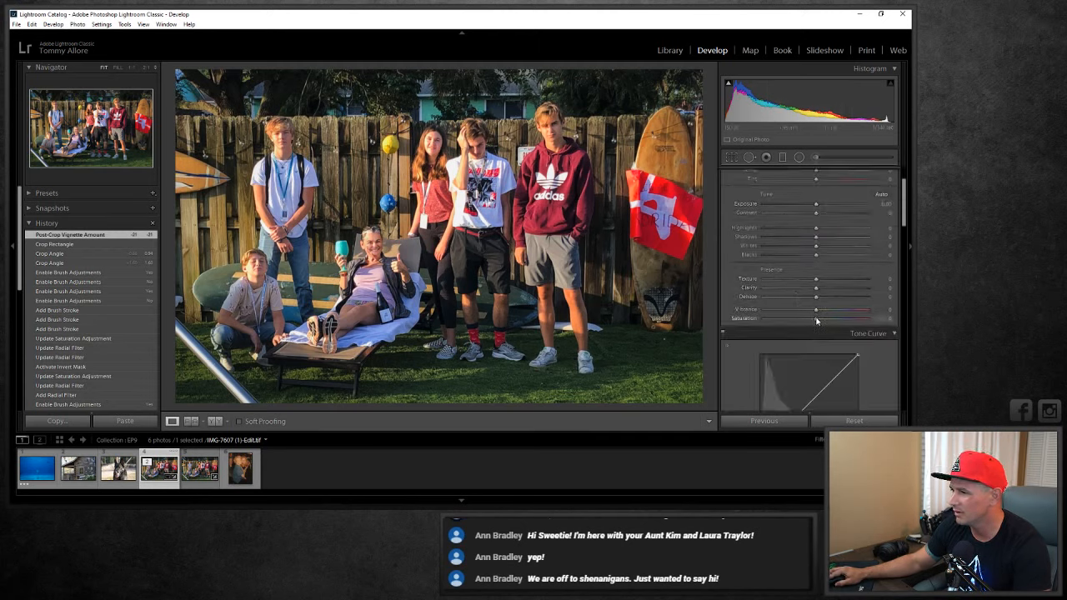
drag(816, 320, 811, 322)
Compare the retouched group photo with the original JPG in its edited and unedited versions, and return to the retouched one.
click(200, 469)
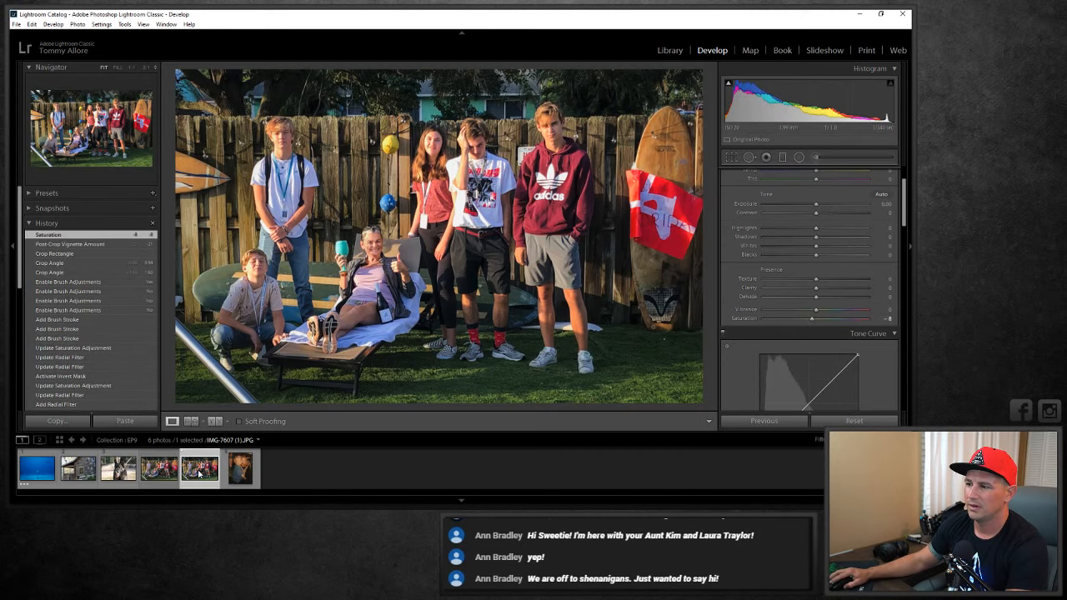
key(backslash)
key(backslash)
key(backslash)
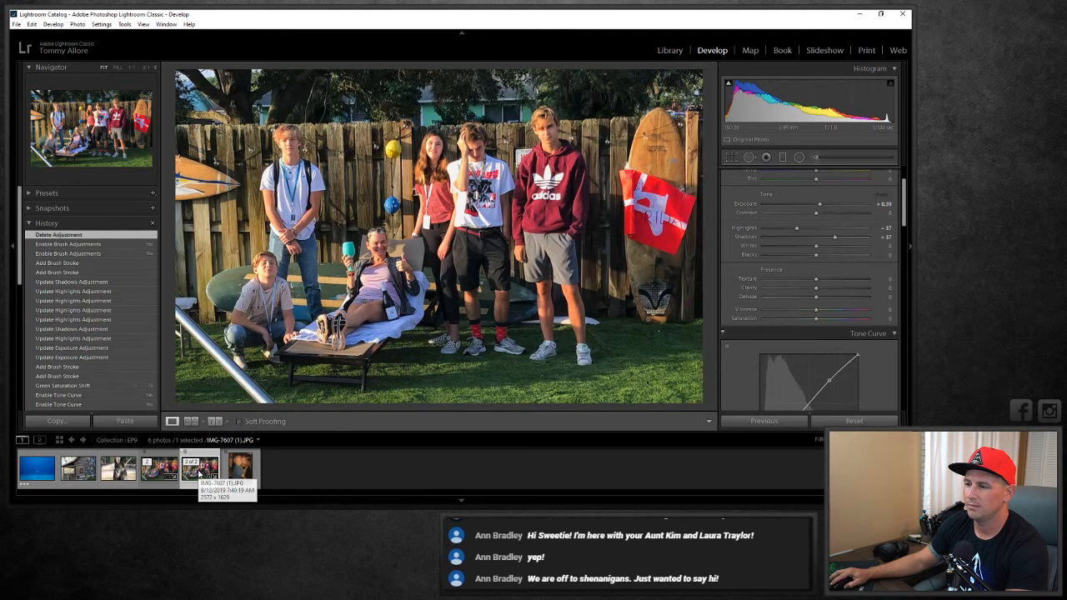
click(158, 471)
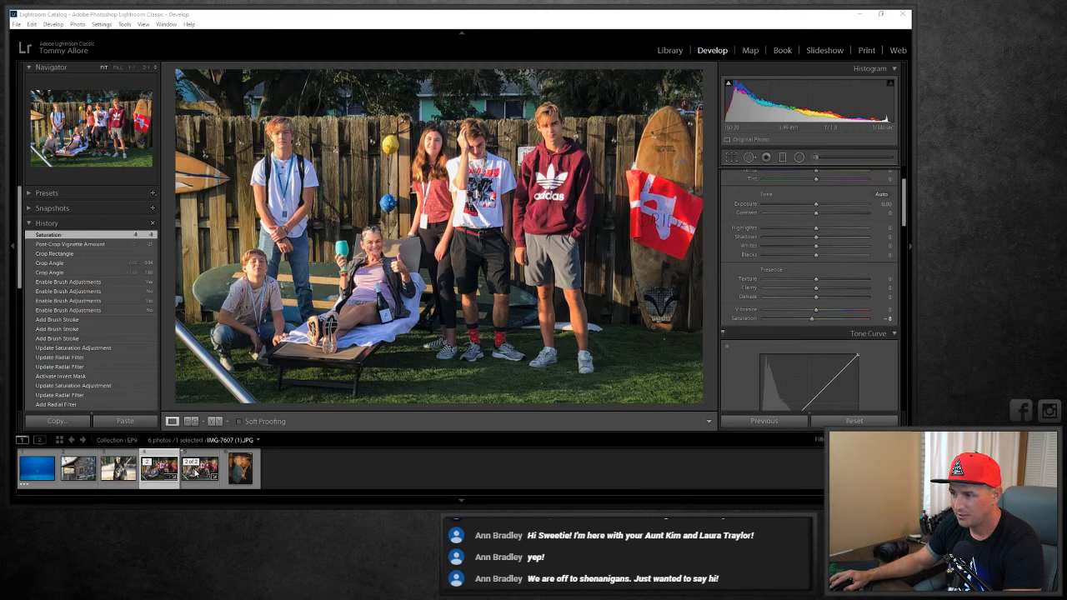
Open the portrait of the two embracing women in Photoshop as a copy with Lightroom adjustments.
click(243, 473)
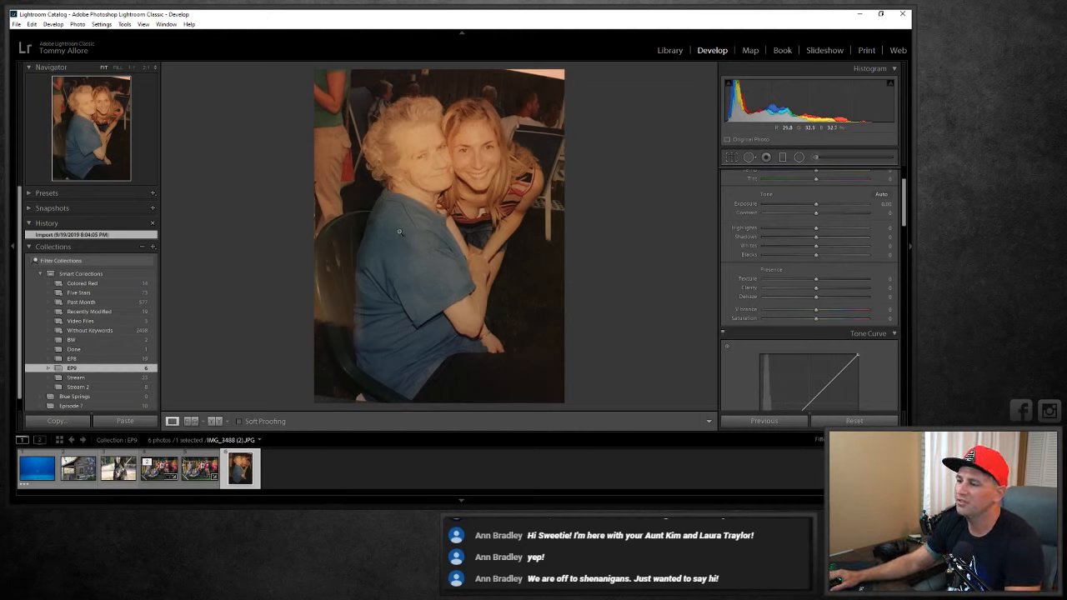
click(77, 23)
mouse_move(133, 76)
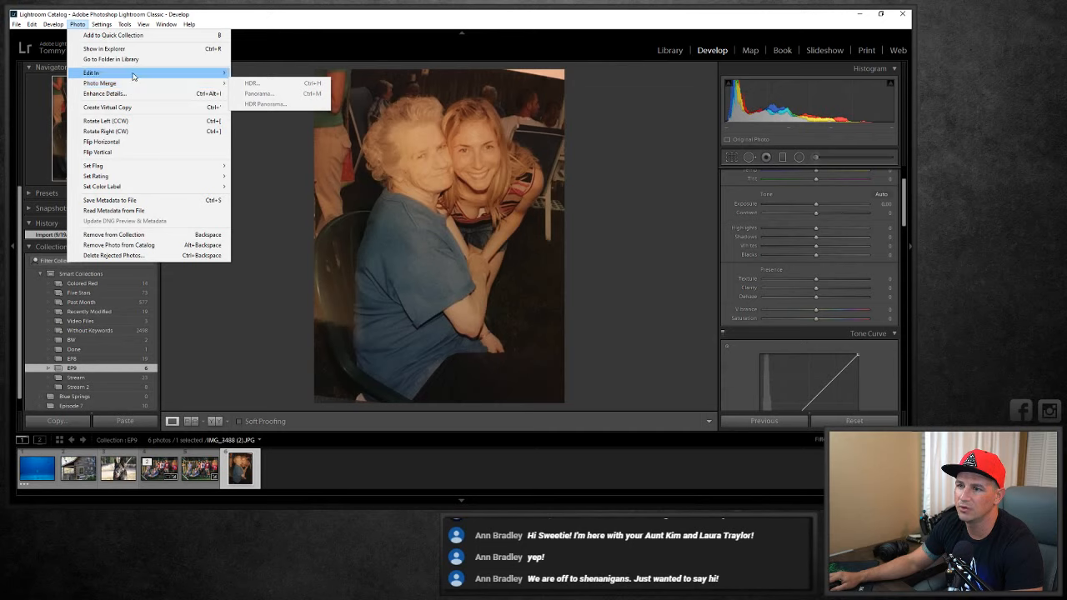
click(298, 74)
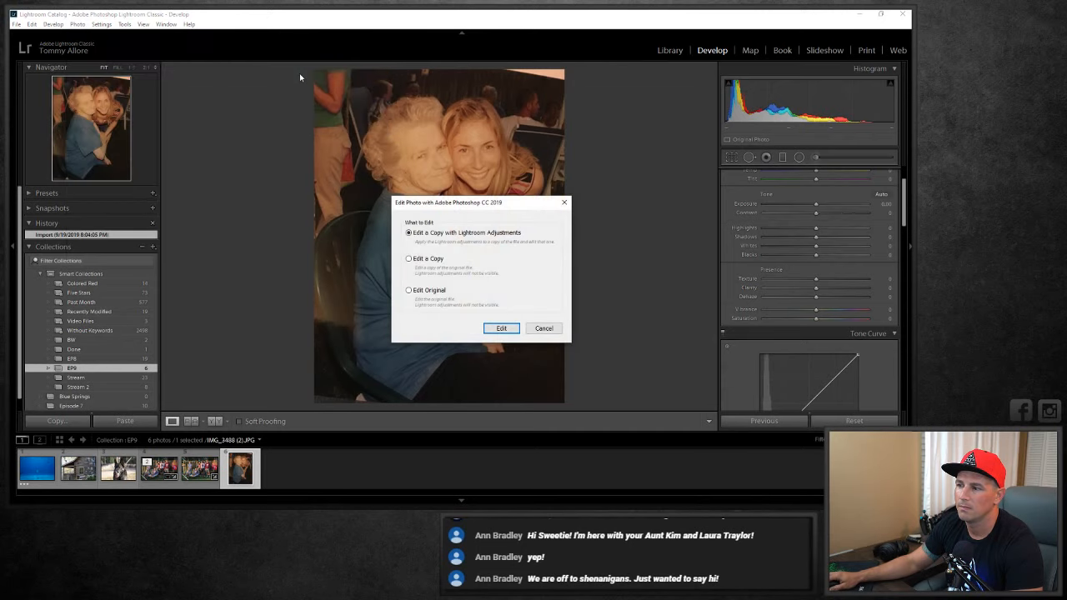
click(499, 329)
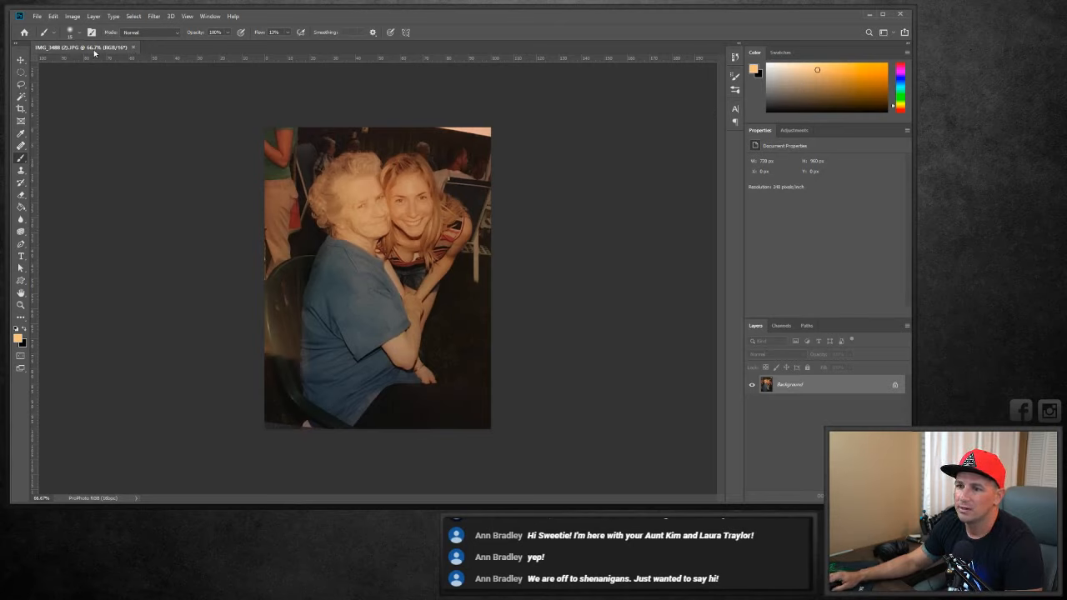
Open the portrait's image size settings and use Preserve Details 2.0 as the resampling method.
click(74, 16)
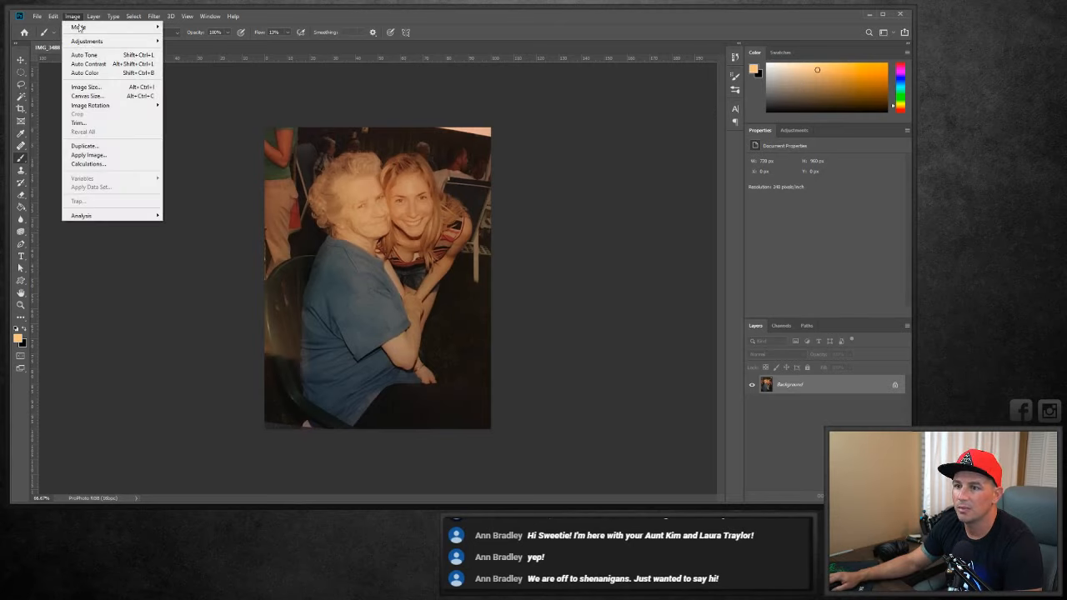
click(94, 86)
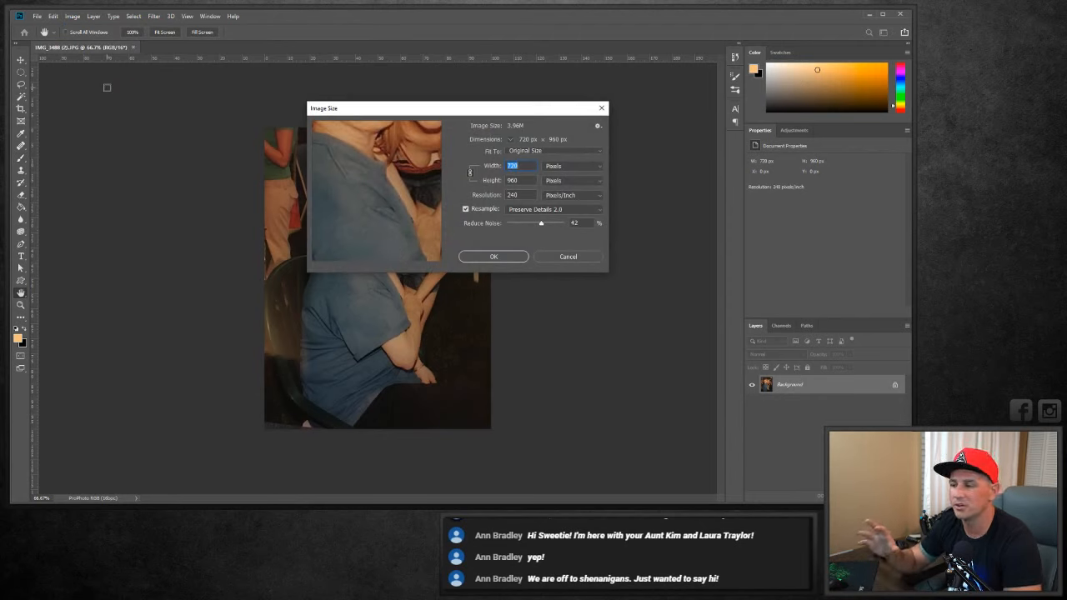
click(534, 211)
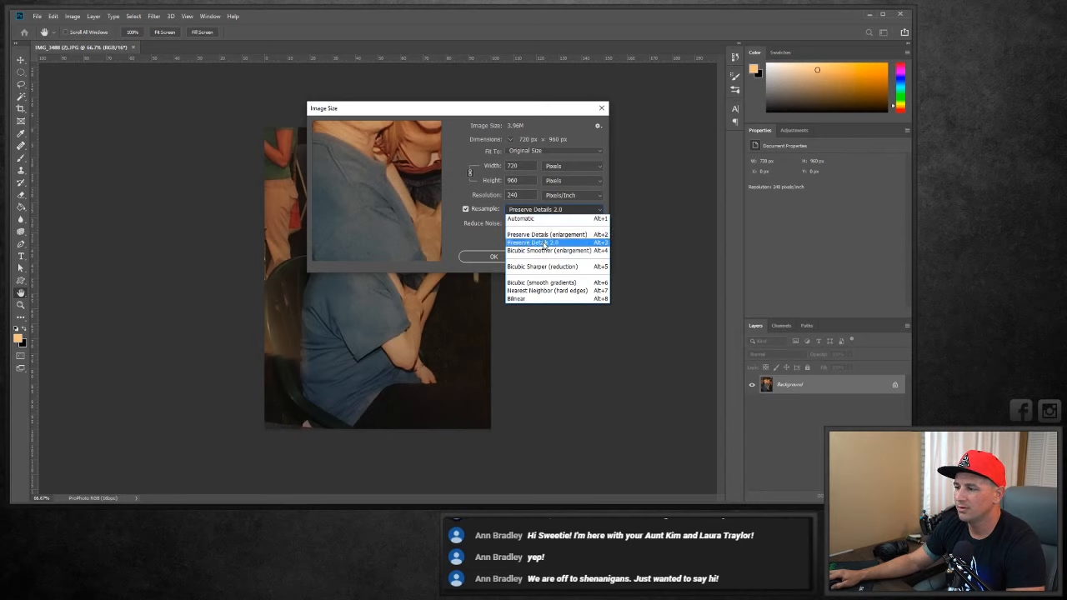
click(544, 243)
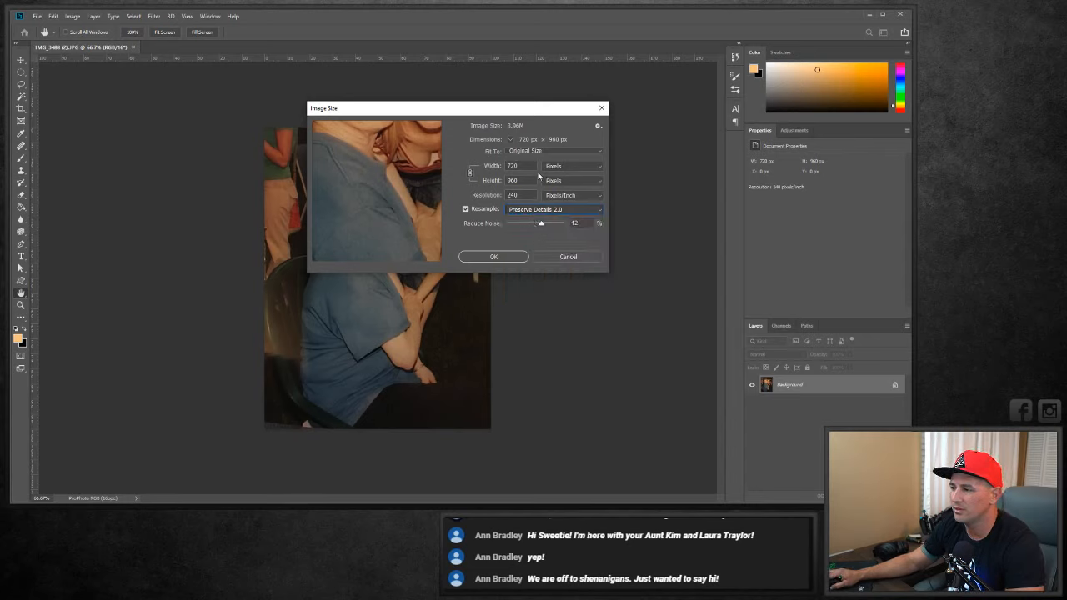
Enlarge the portrait to 200 percent, display its dimensions in pixels, examine the resampled preview, and apply the new size.
click(560, 169)
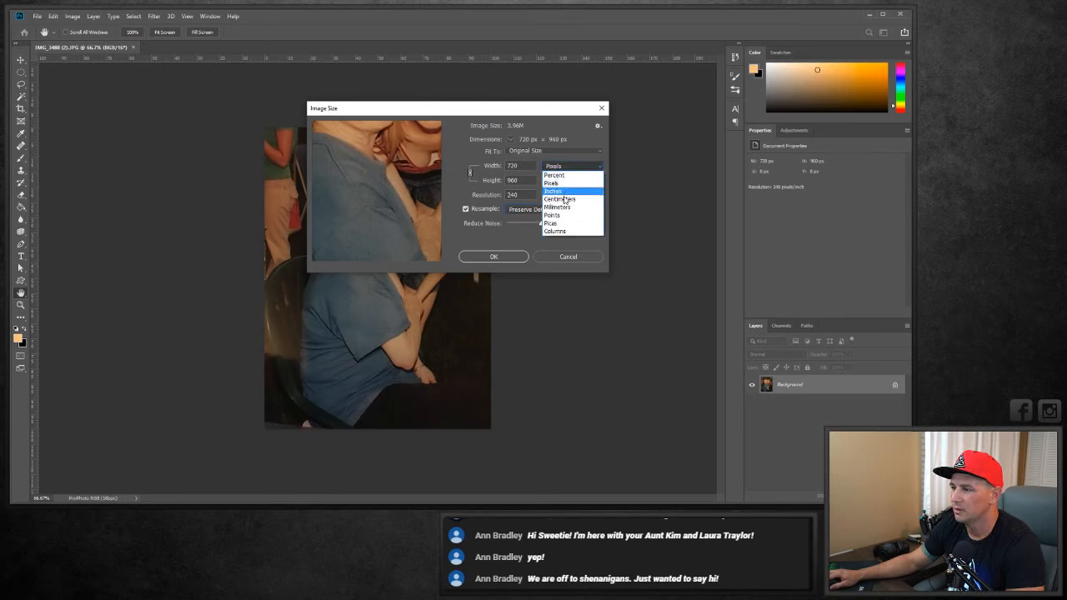
click(575, 175)
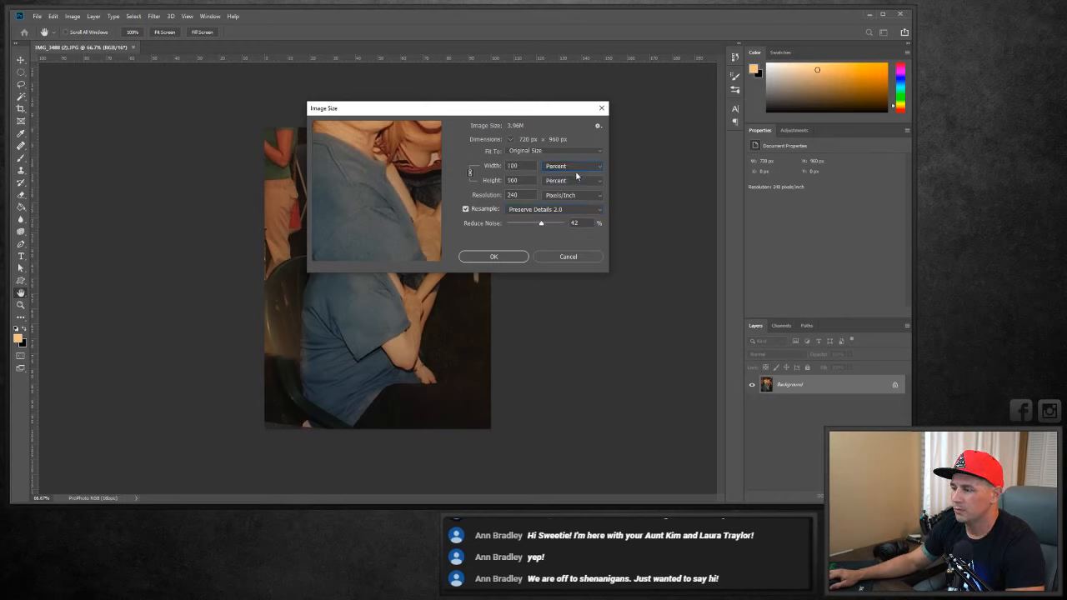
text(200)
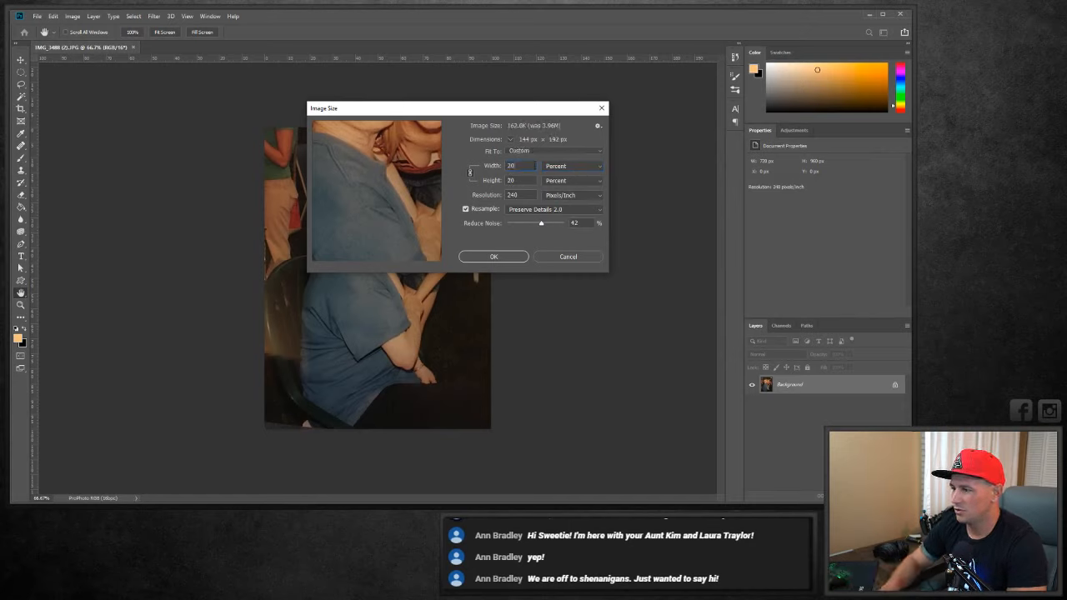
click(574, 167)
click(568, 183)
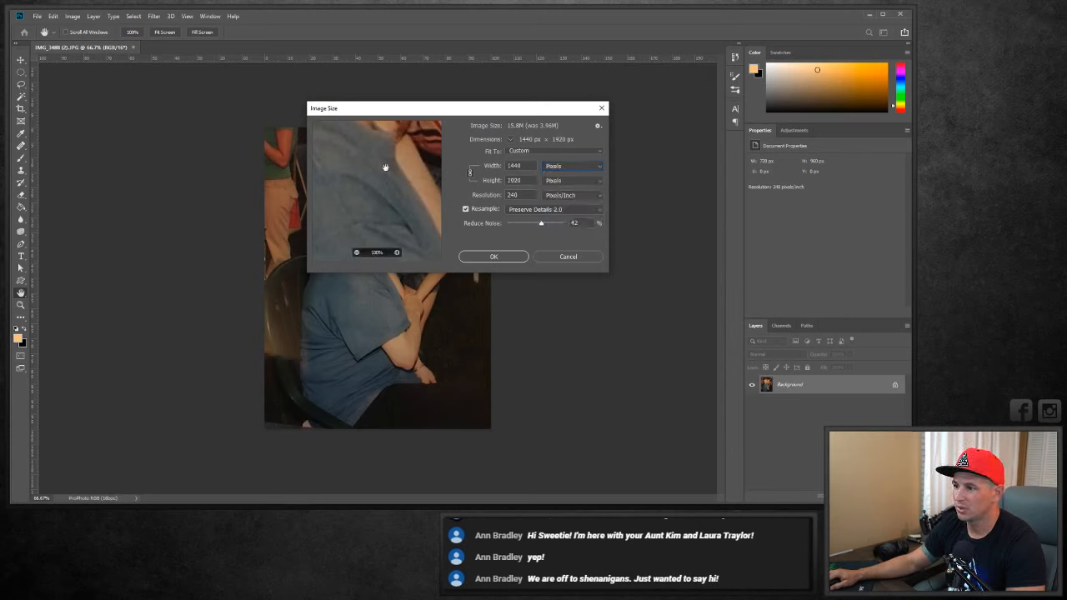
drag(386, 150, 397, 236)
click(494, 256)
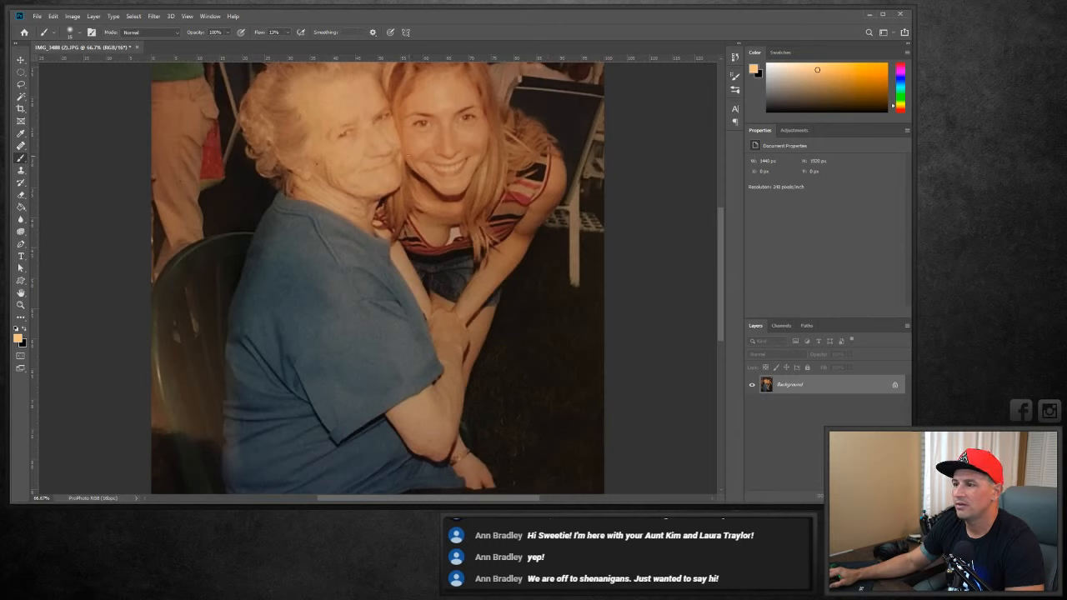
Use Reduce Noise on the portrait with strength 8, preserve details 79% and reduce color noise 30%, framing both faces in the preview.
click(155, 16)
mouse_move(246, 150)
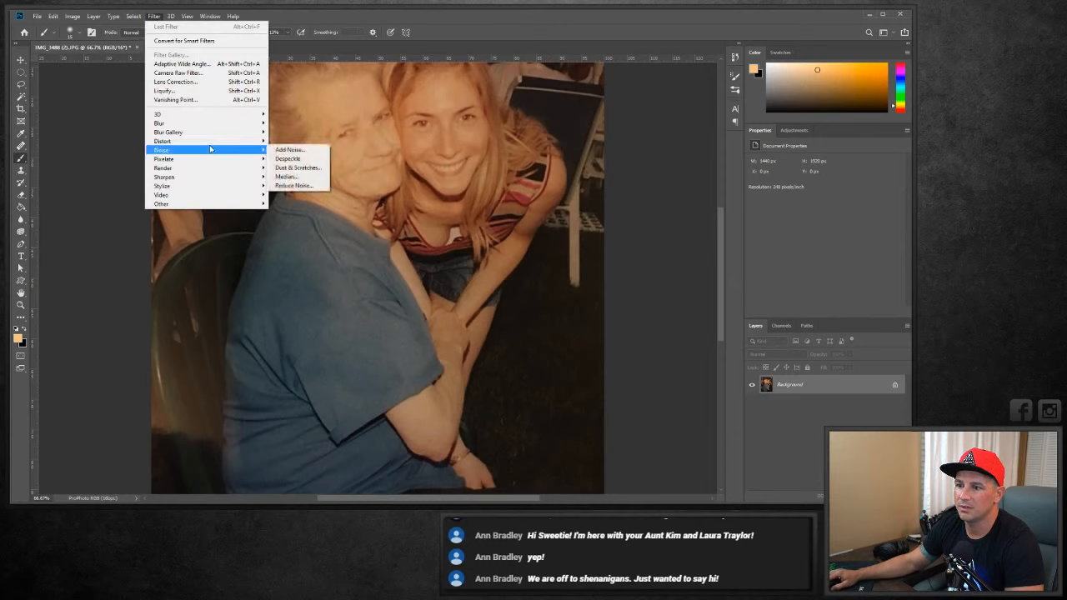
click(305, 186)
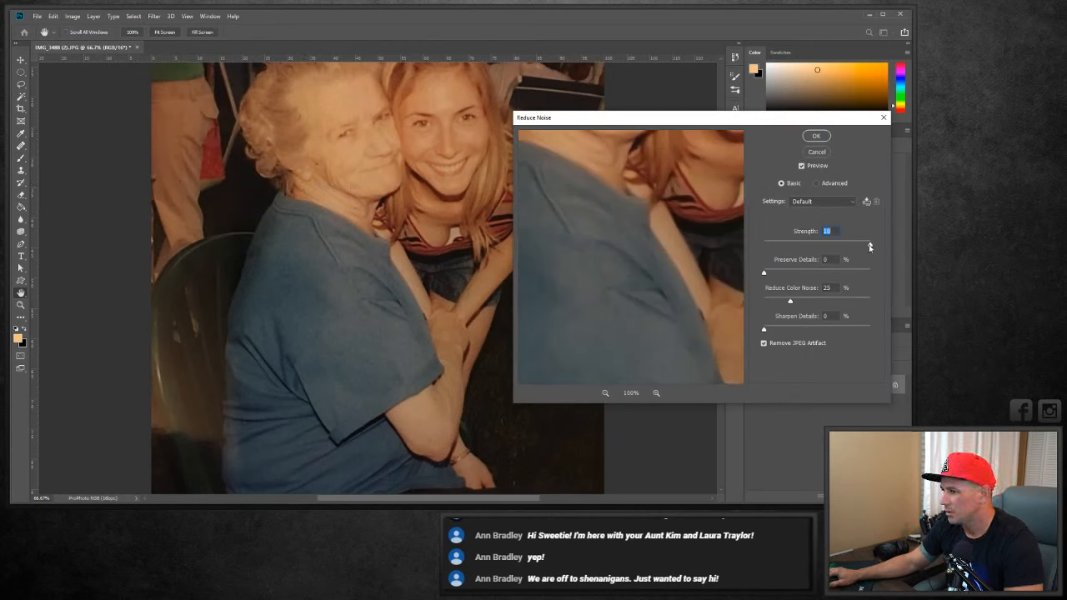
drag(682, 157, 682, 288)
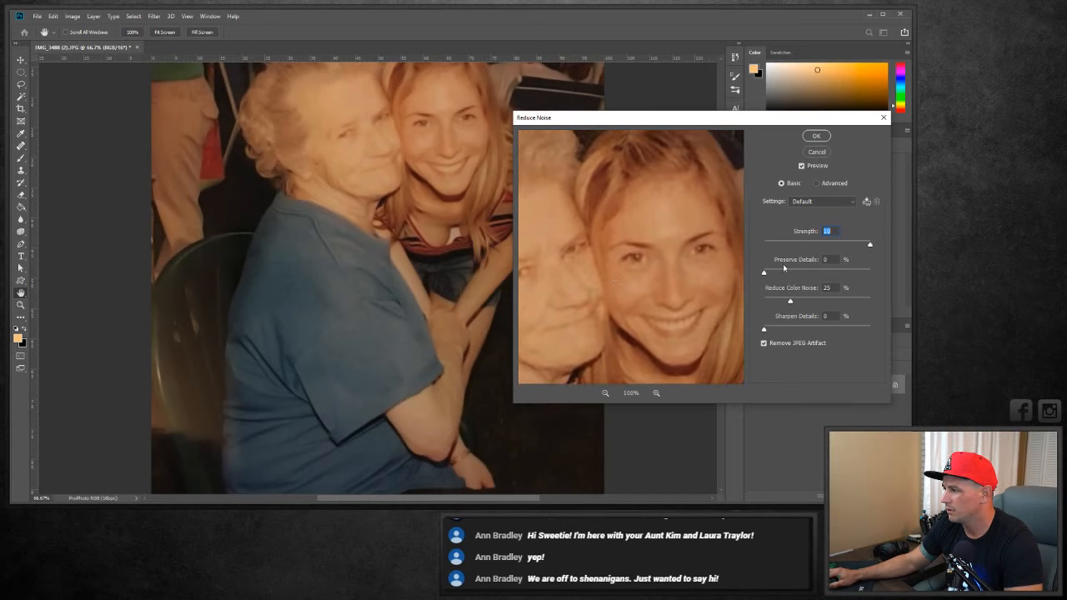
drag(828, 279, 834, 274)
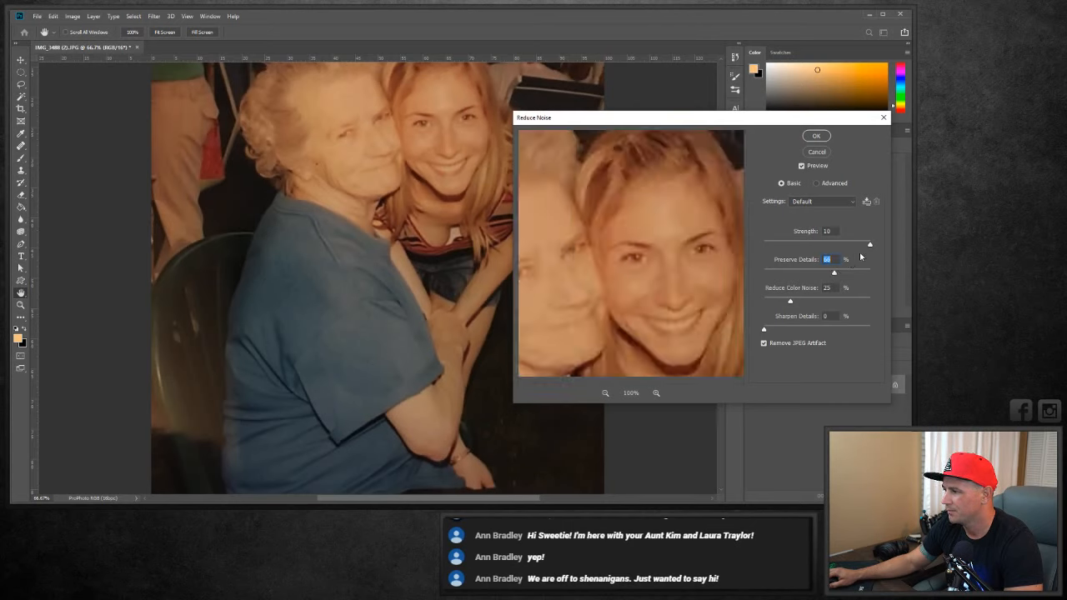
drag(869, 244, 847, 275)
drag(795, 305, 799, 305)
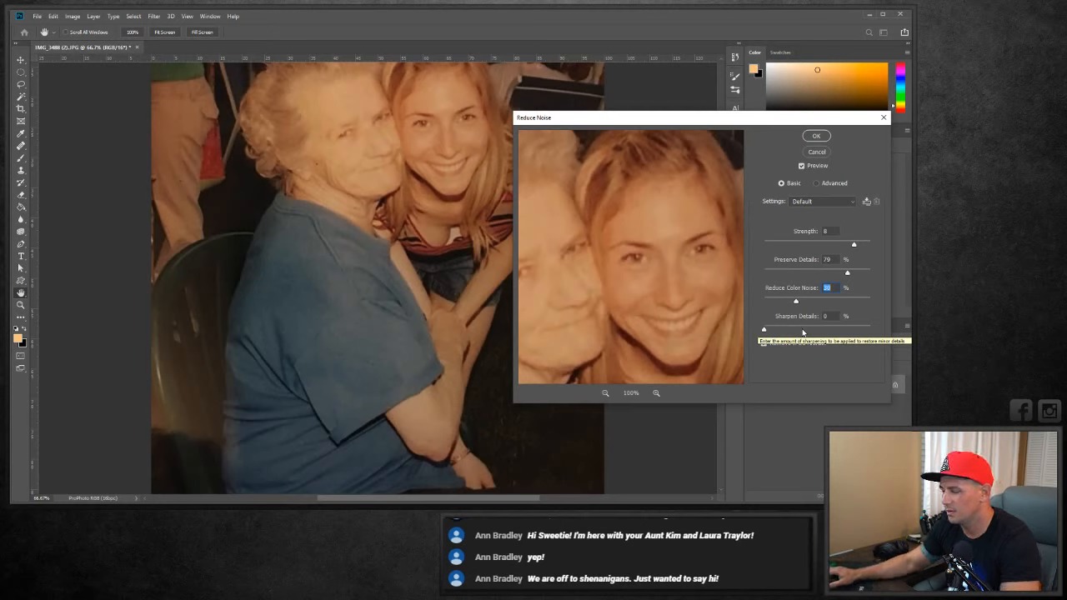
Compare the portrait with and without noise reduction, examine the younger woman's face at 300%, and apply the filter.
click(802, 166)
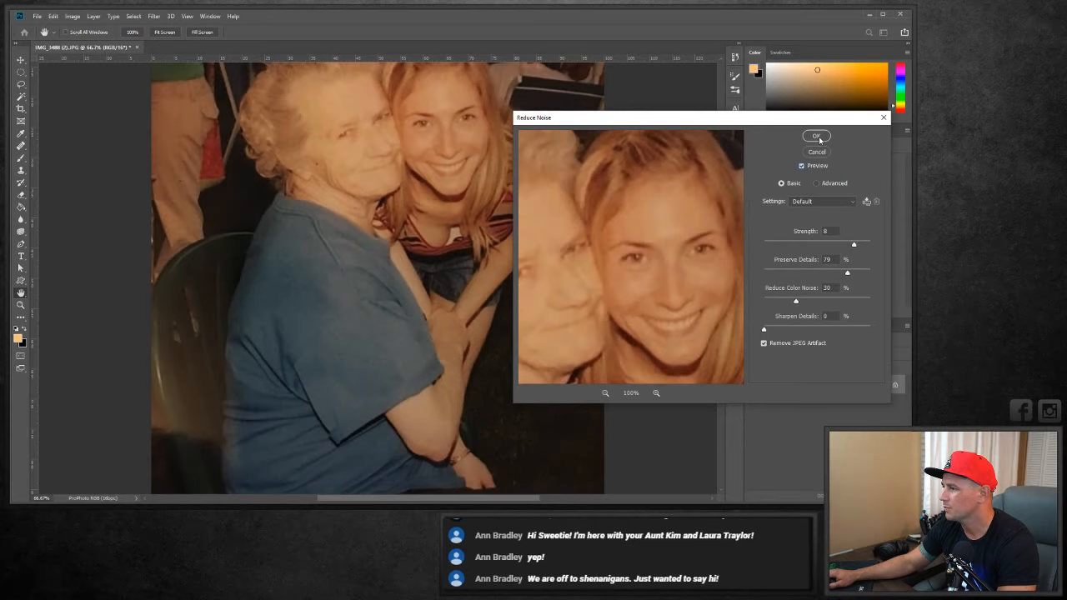
click(656, 393)
click(656, 393)
drag(684, 297, 584, 225)
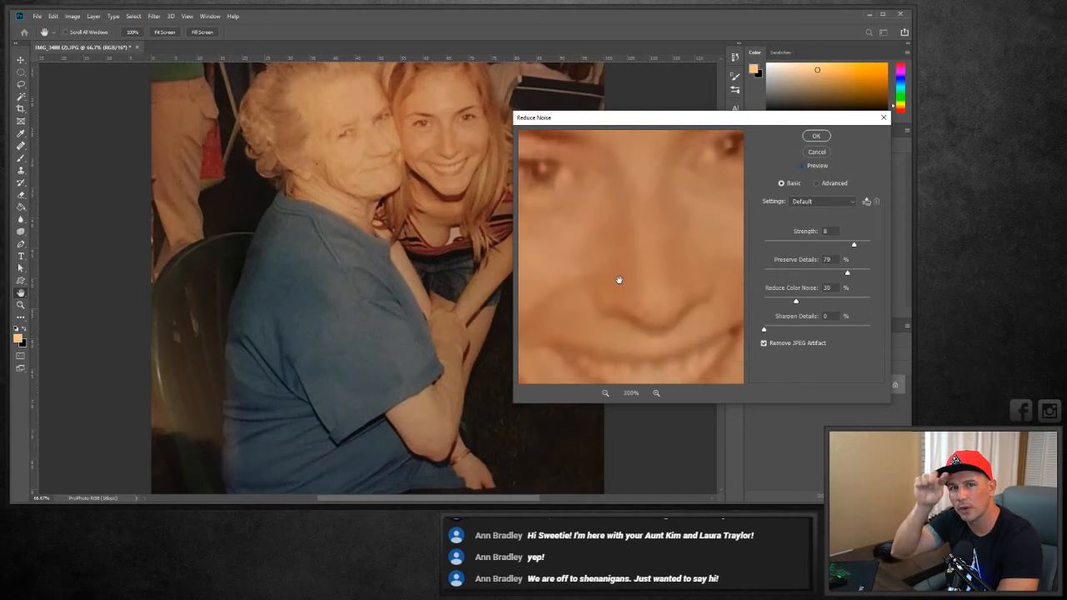
click(815, 136)
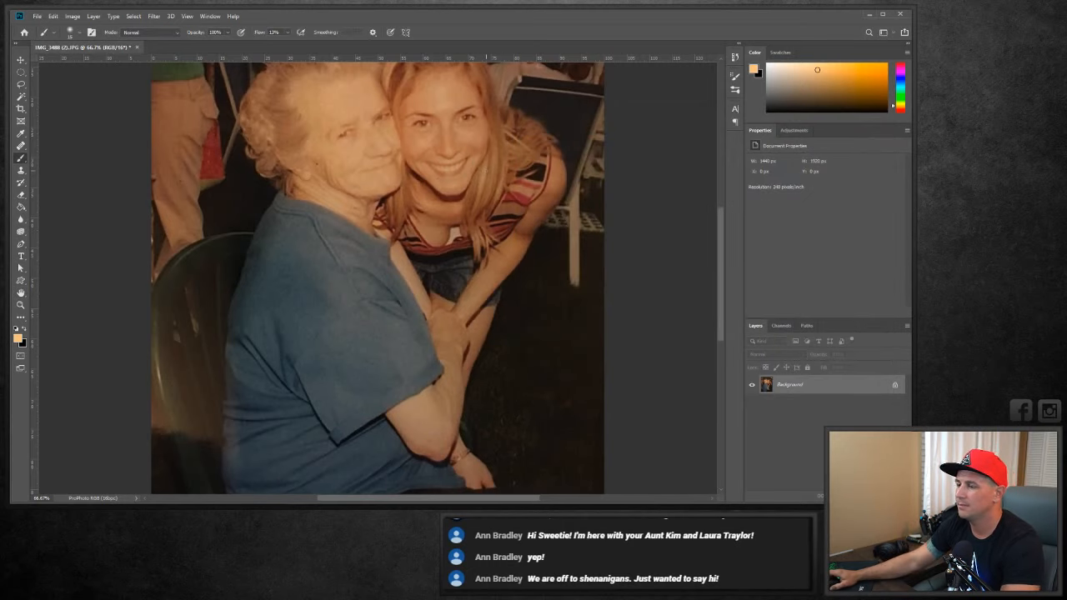
Duplicate the Background layer and convert the copy to a Smart Object.
scroll(378, 278, up, 3)
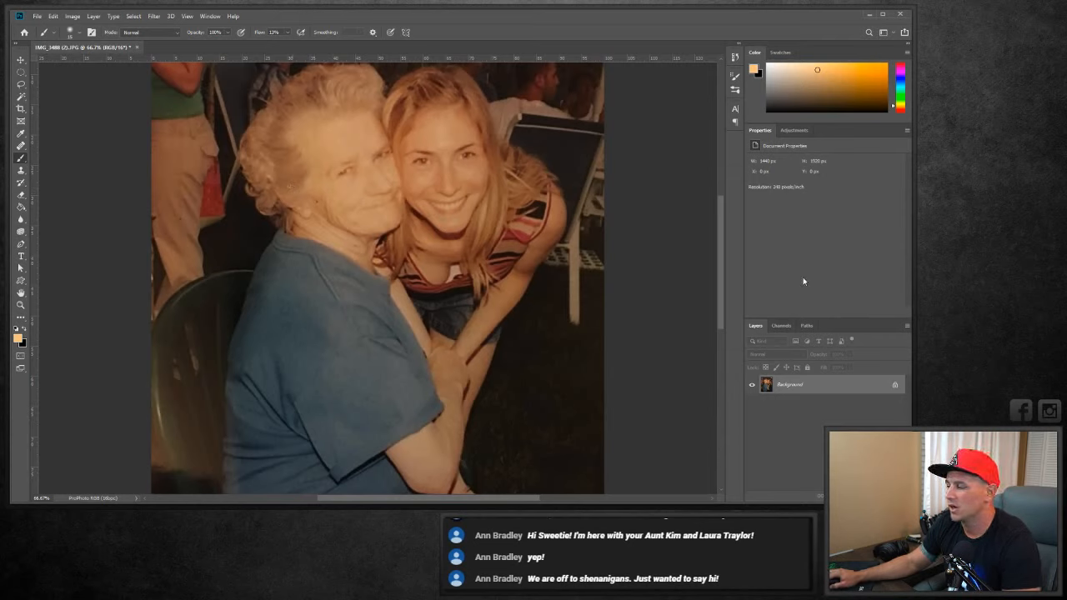
key(ctrl+j)
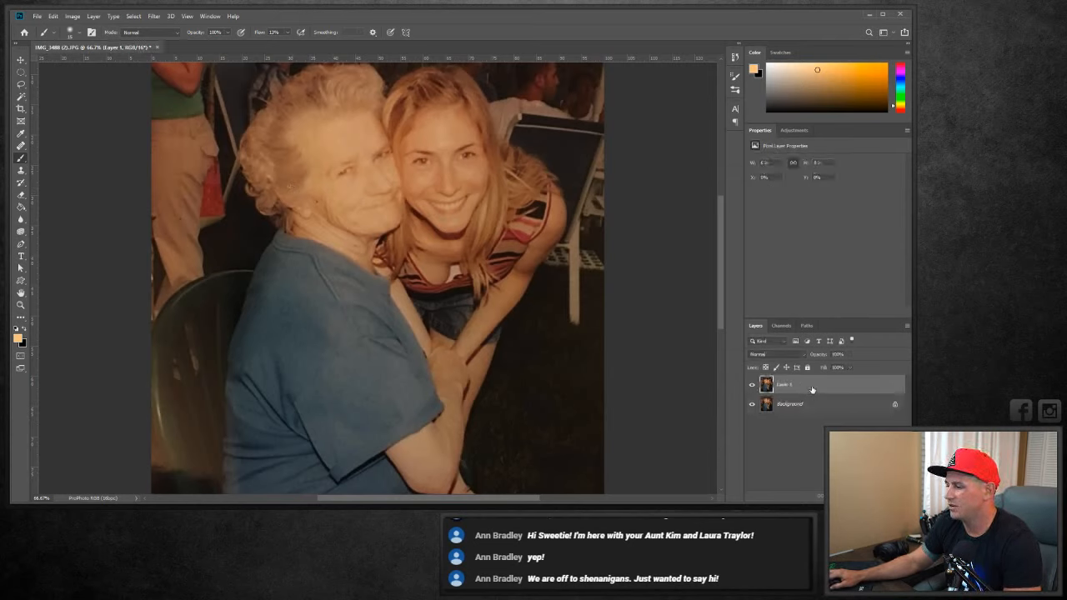
right_click(813, 390)
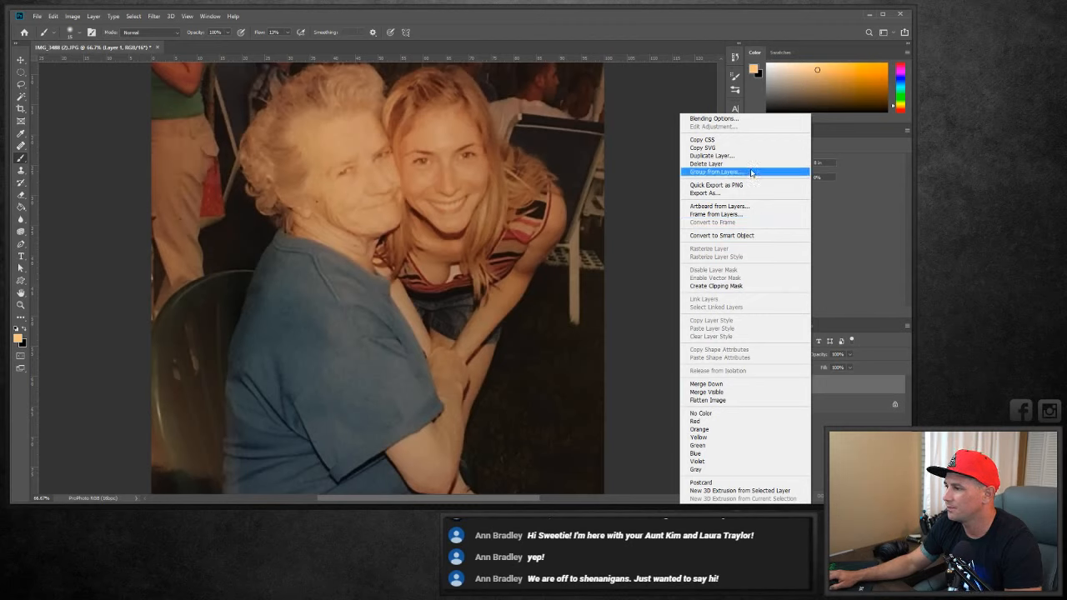
click(749, 234)
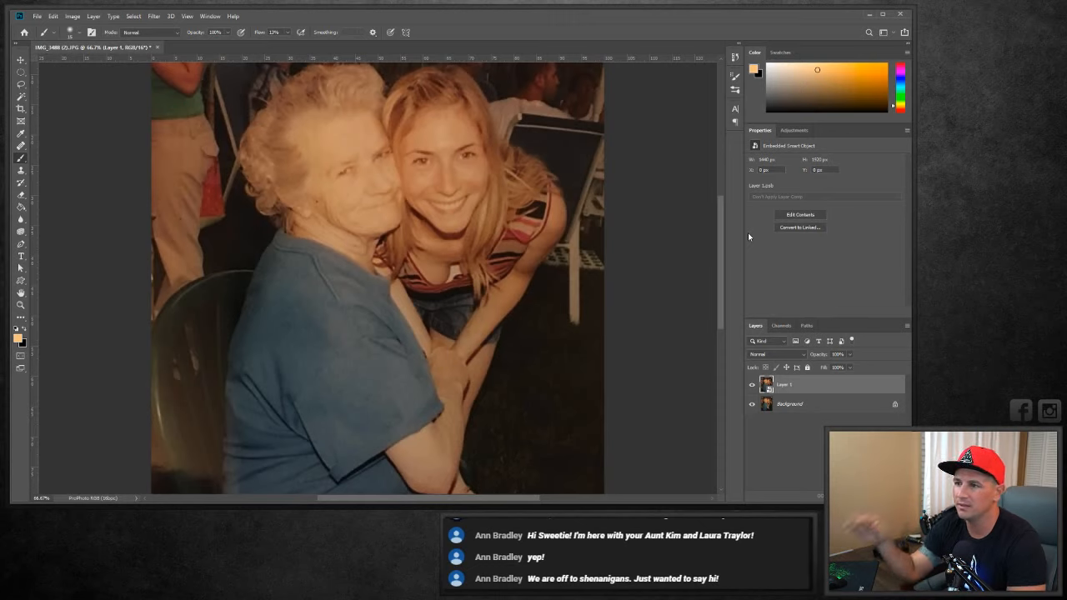
Open Smart Sharpen for the Smart Object layer, reset amount and radius to 0, collapse the Shadows / Highlights options, and uncover both faces.
click(158, 18)
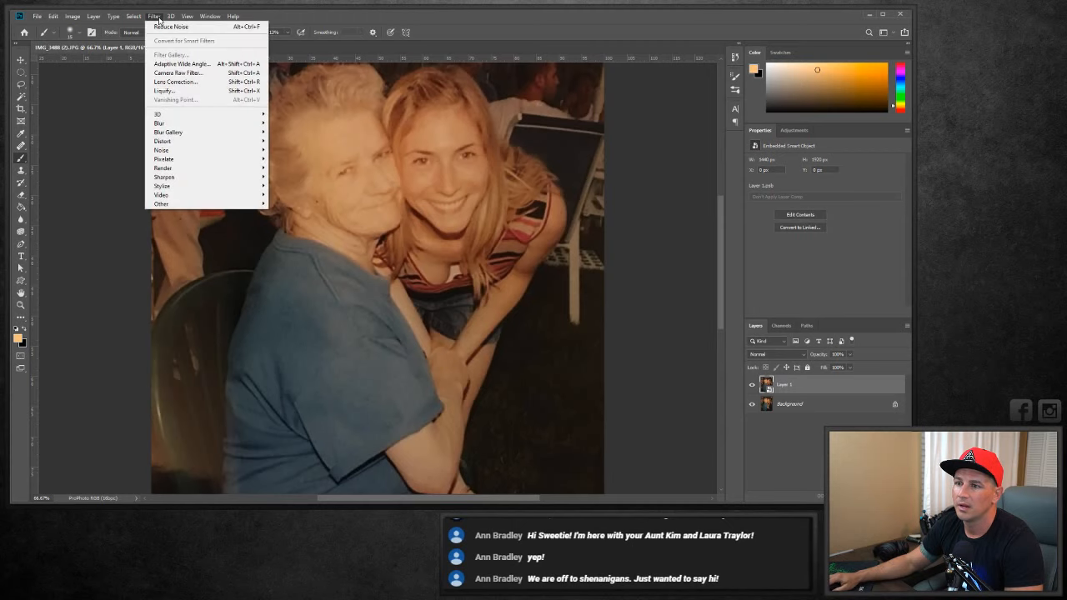
mouse_move(210, 178)
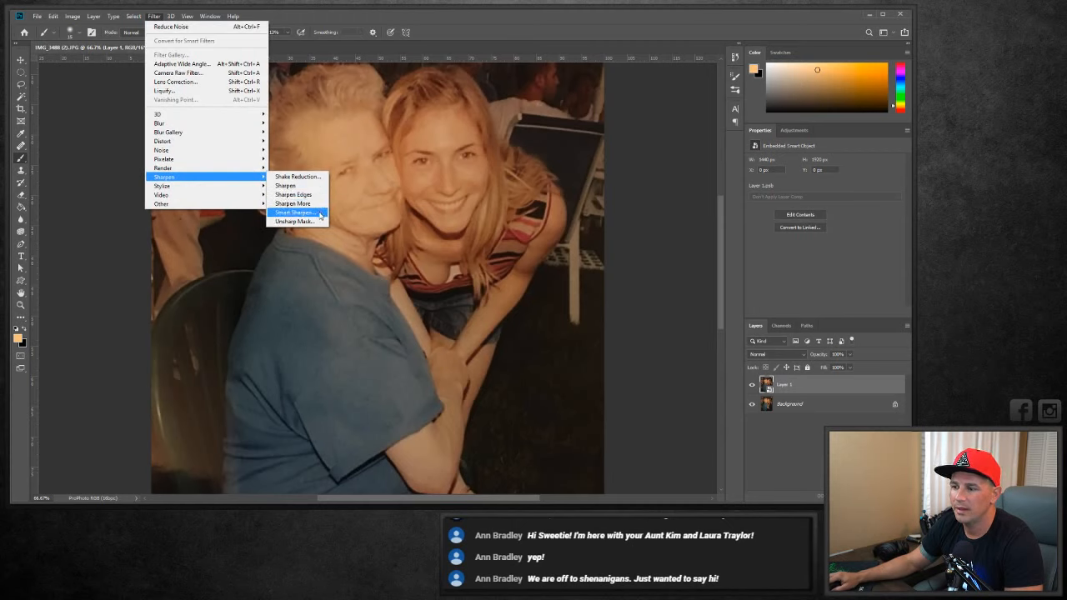
click(320, 214)
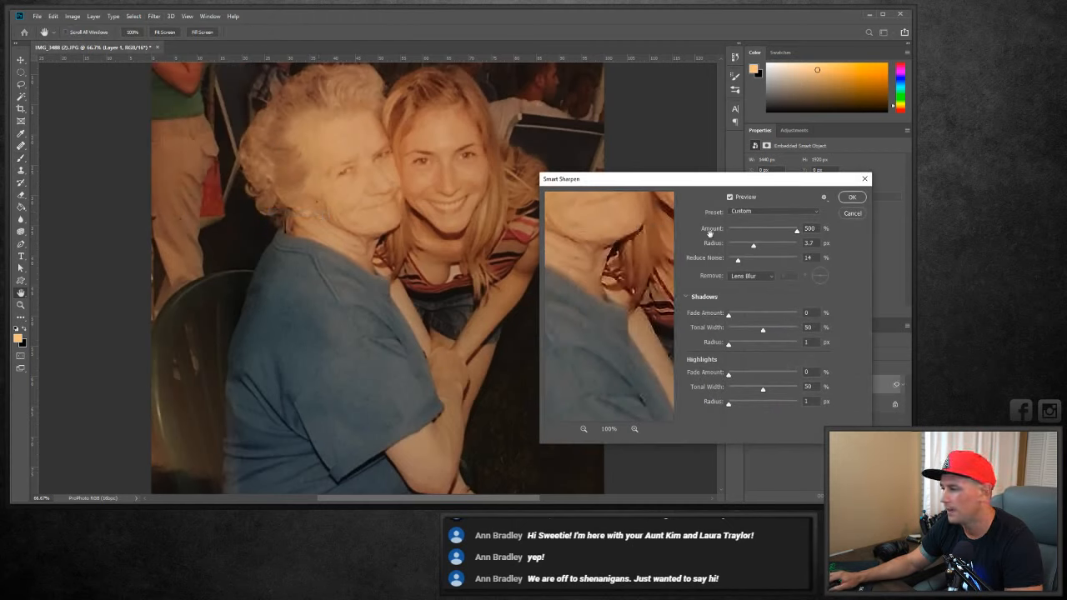
drag(706, 188, 554, 115)
double_click(655, 155)
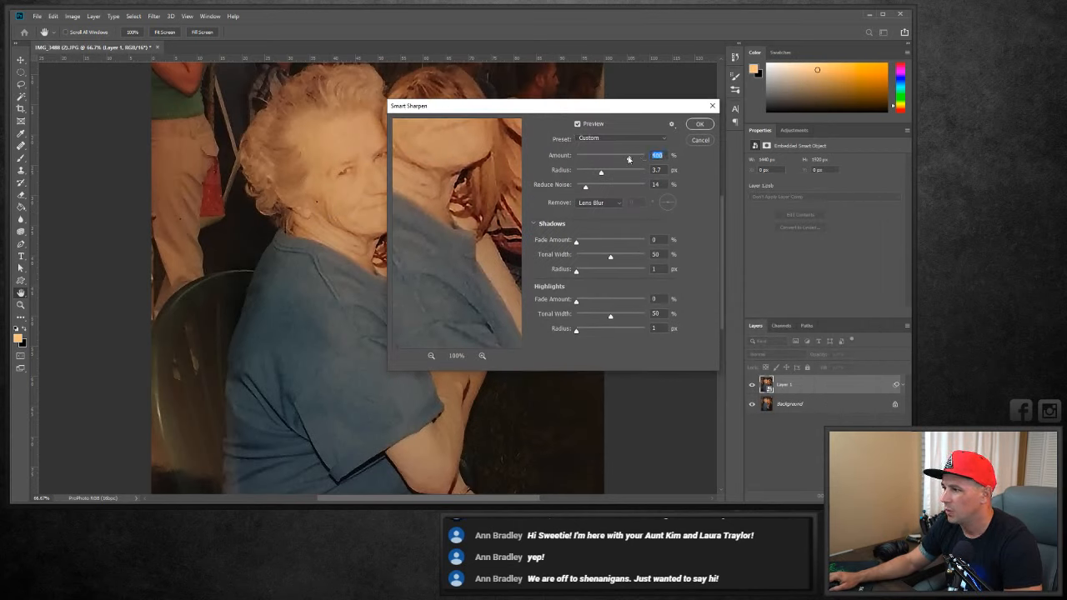
text(0)
key(Tab)
text(0)
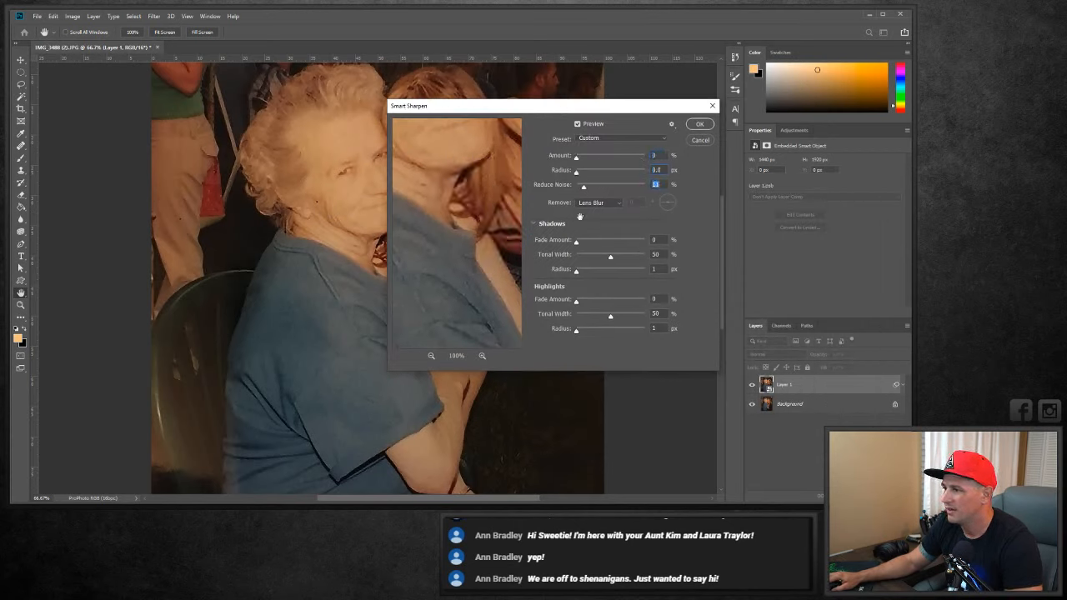
key(Tab)
click(535, 225)
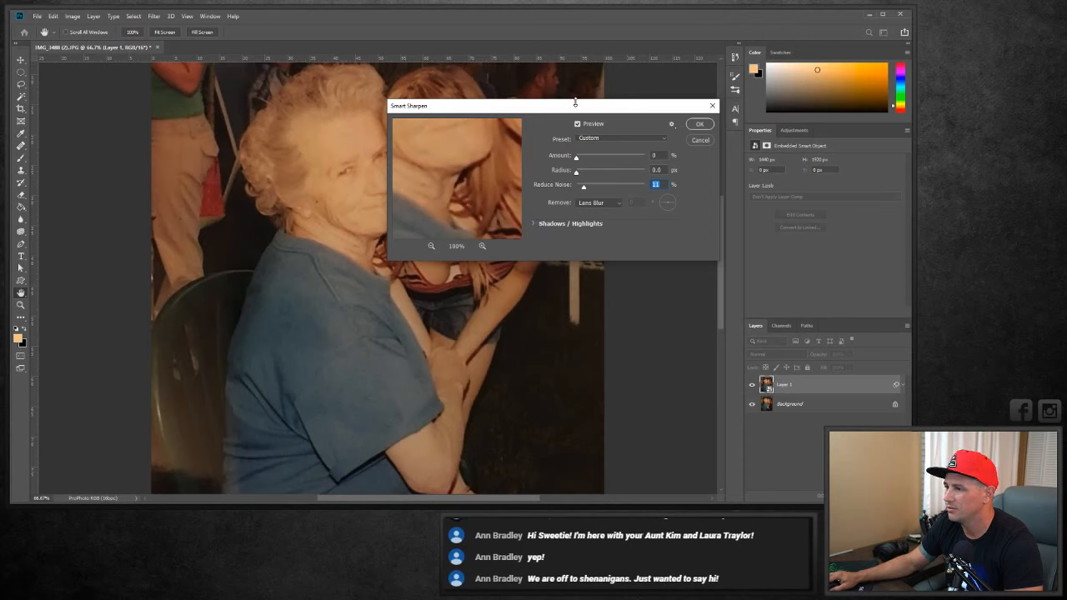
drag(597, 109, 751, 165)
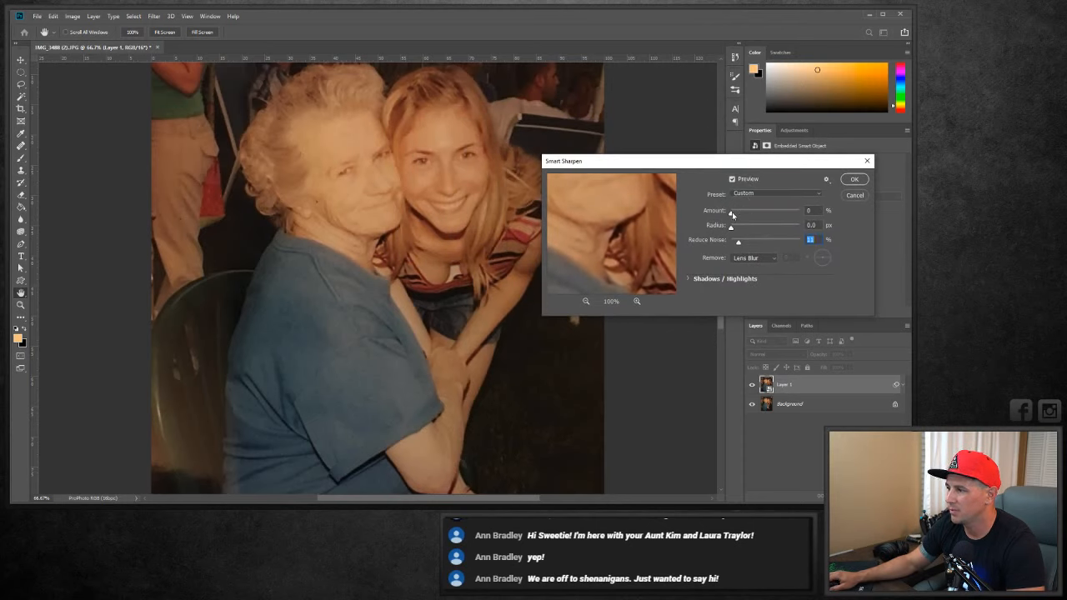
Sharpen the layer with amount 200%, radius 2.0 px and reduce noise 21%, checking the preview before applying the filter.
drag(732, 215, 745, 233)
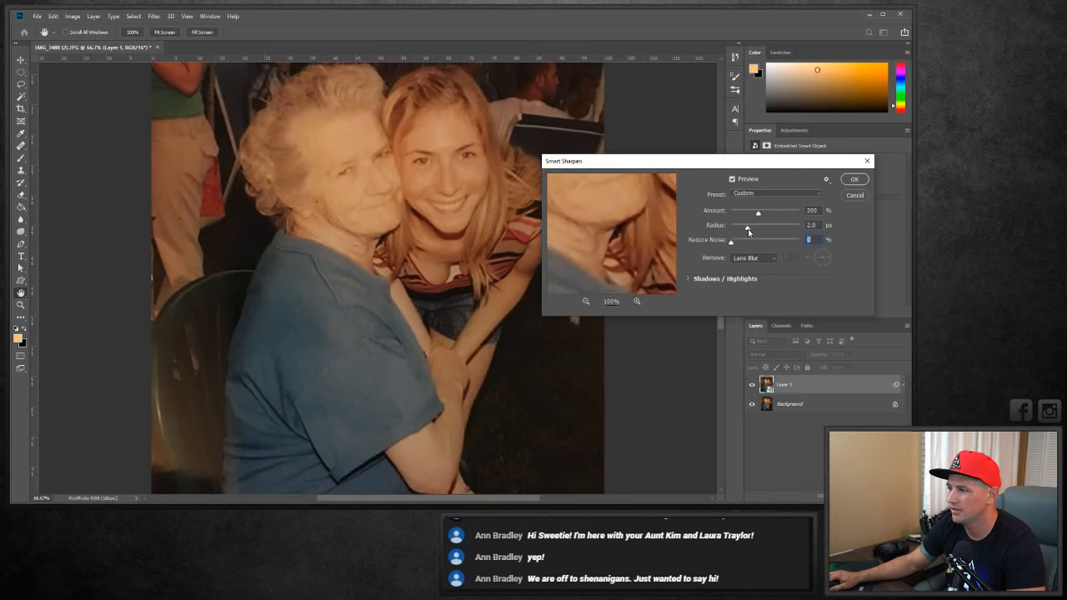
drag(749, 233, 749, 233)
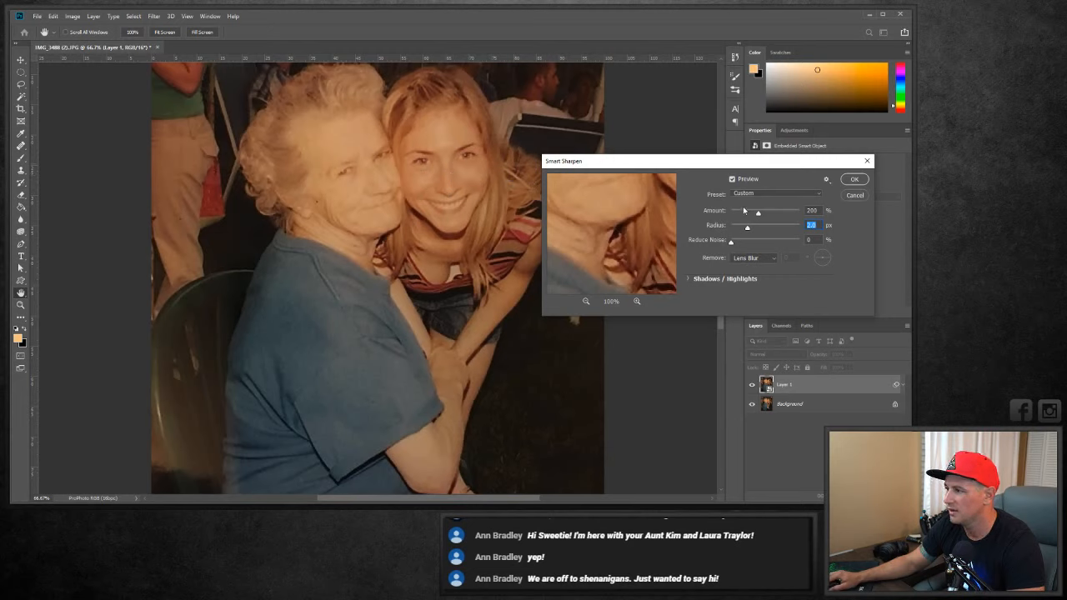
click(732, 179)
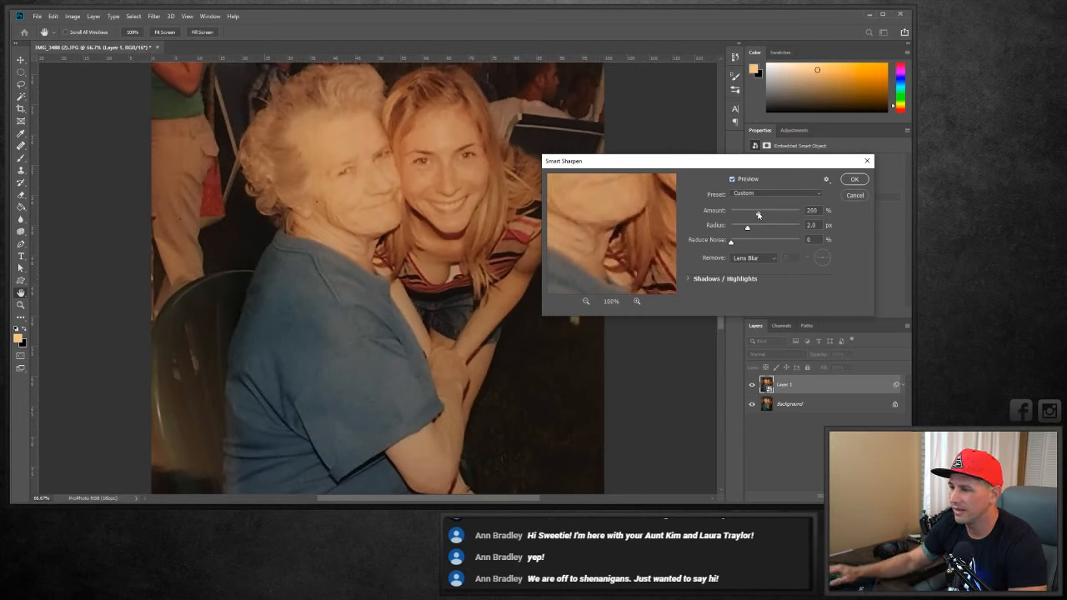
drag(732, 241, 751, 244)
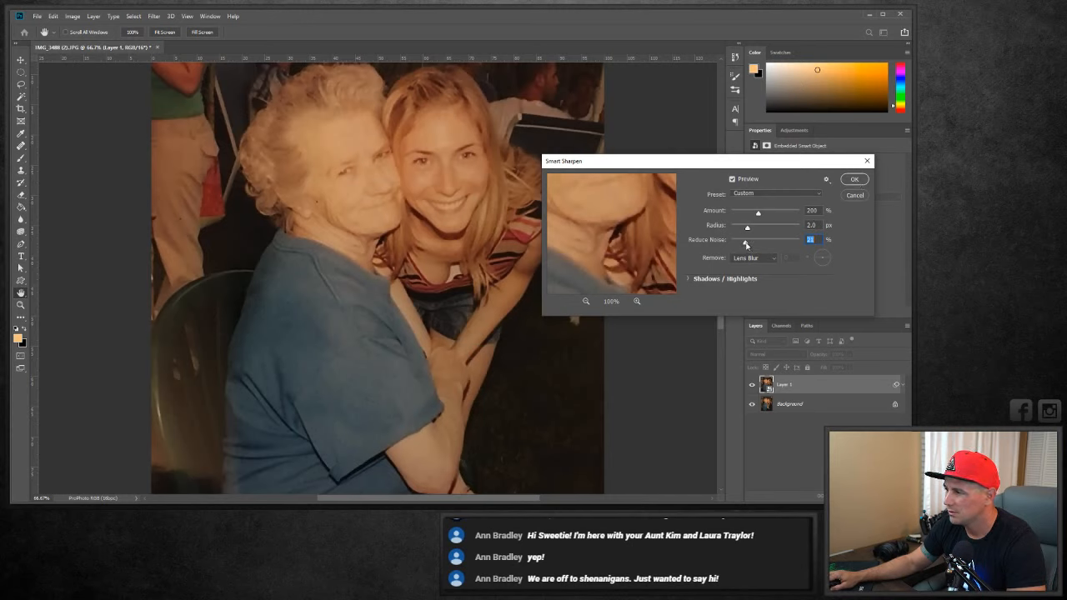
click(852, 179)
key(b)
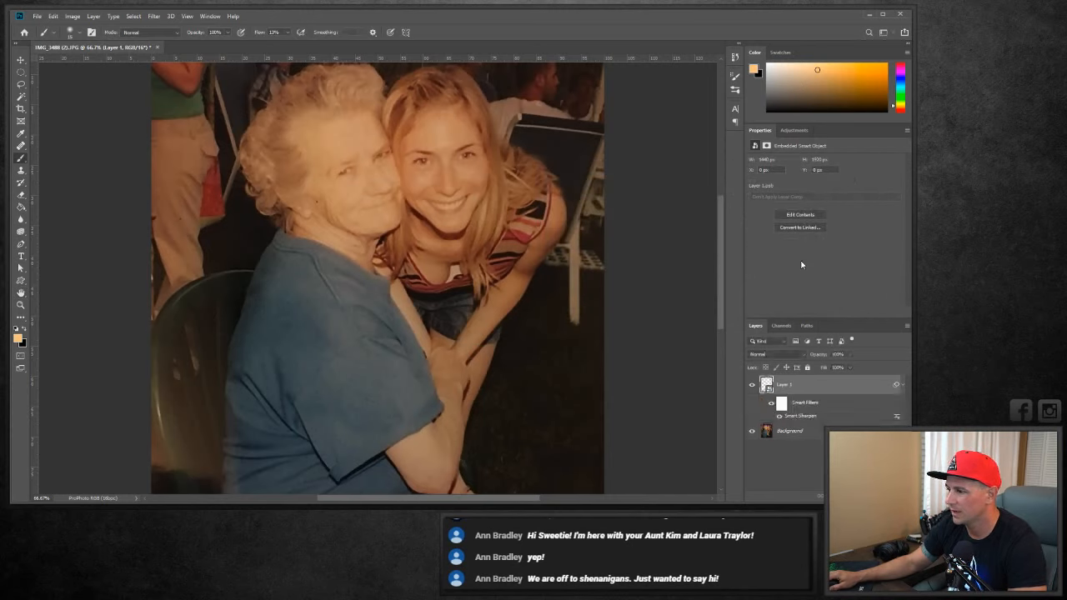
Compare the faces at 200% with the sharpened layer shown and hidden, and return to viewing the whole portrait.
click(753, 386)
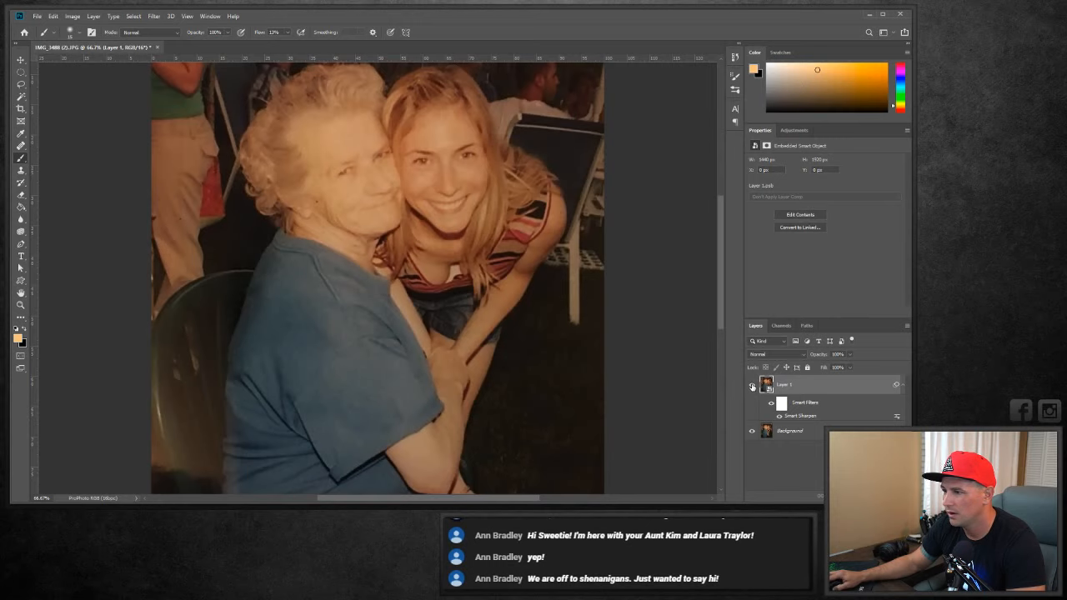
key(z)
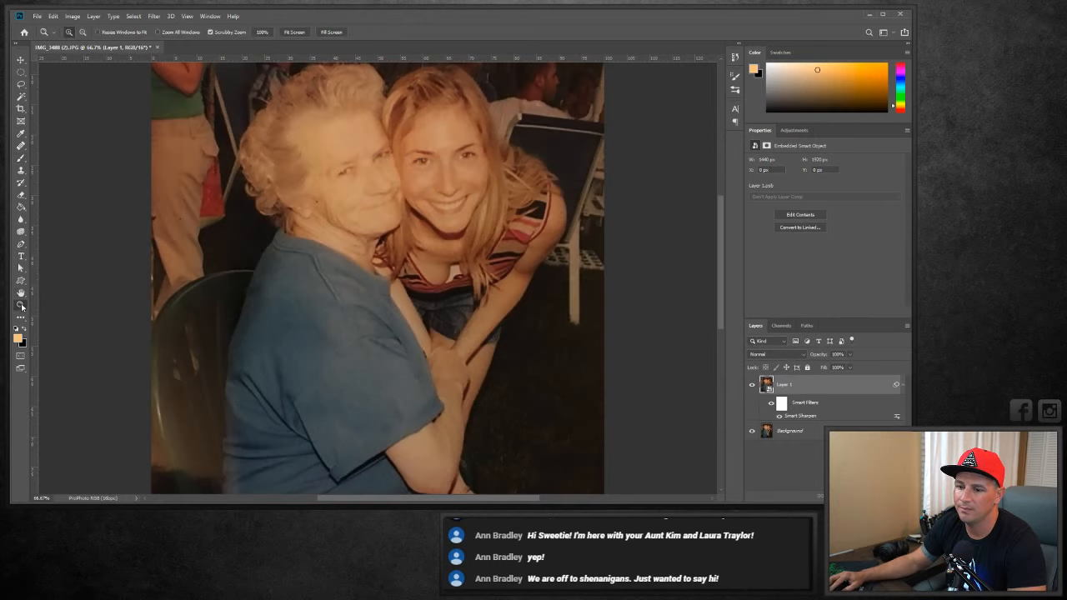
click(432, 164)
click(432, 163)
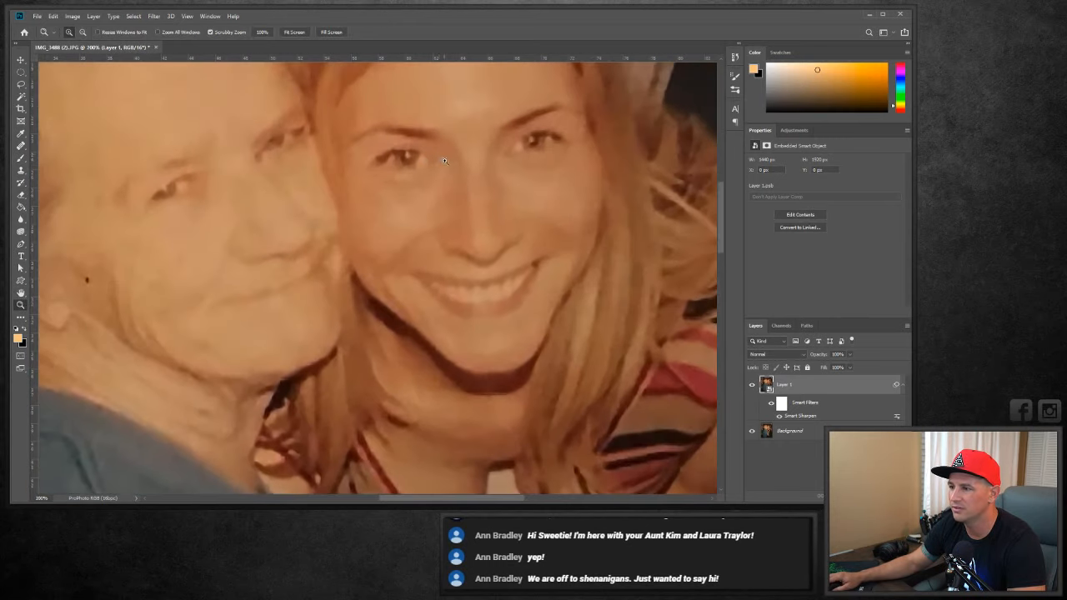
click(461, 183)
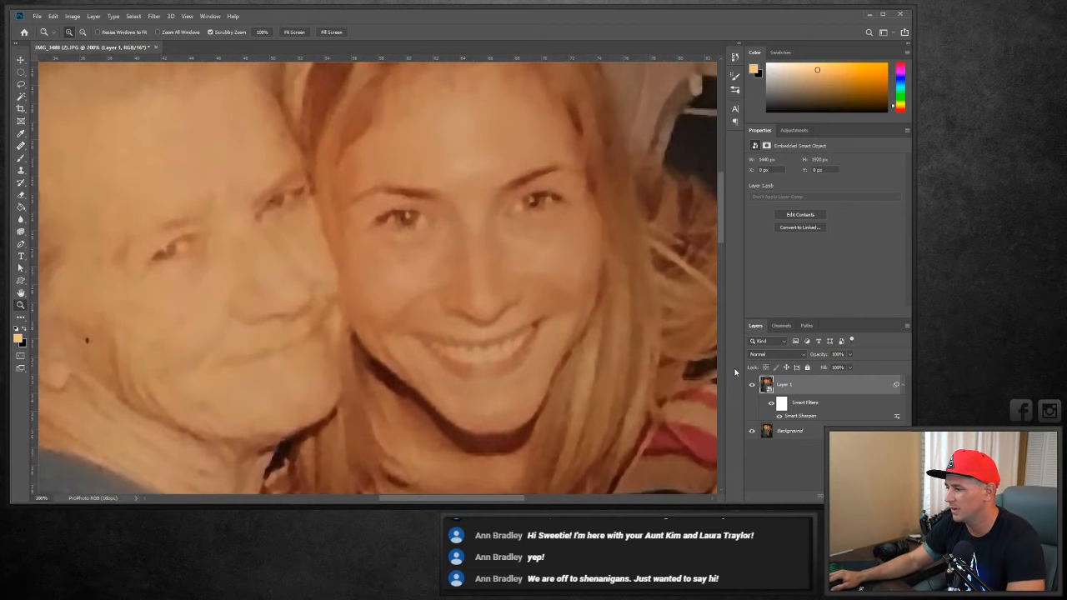
click(752, 386)
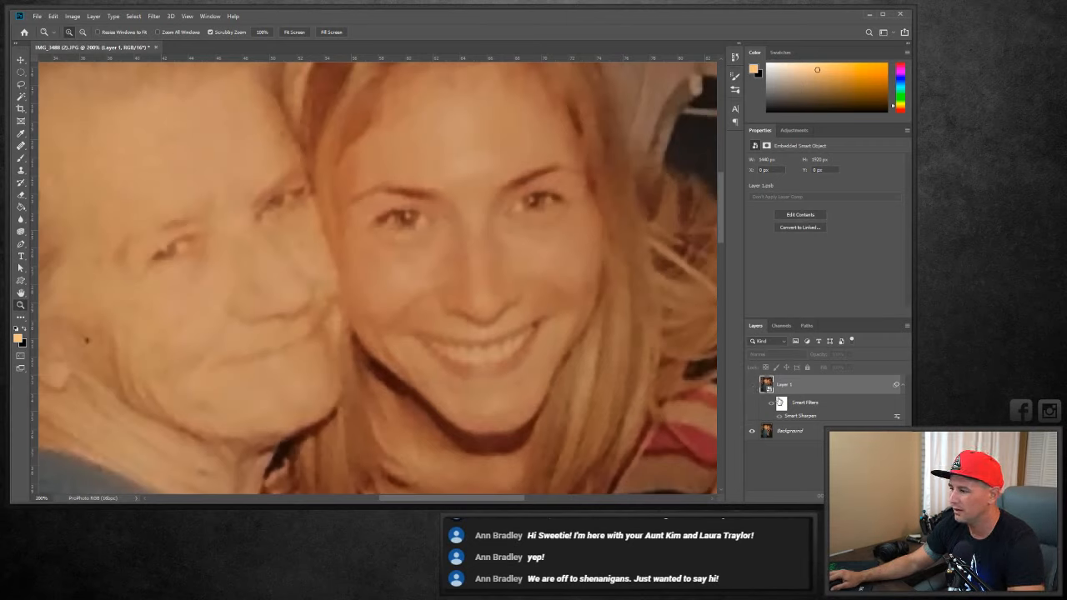
click(752, 386)
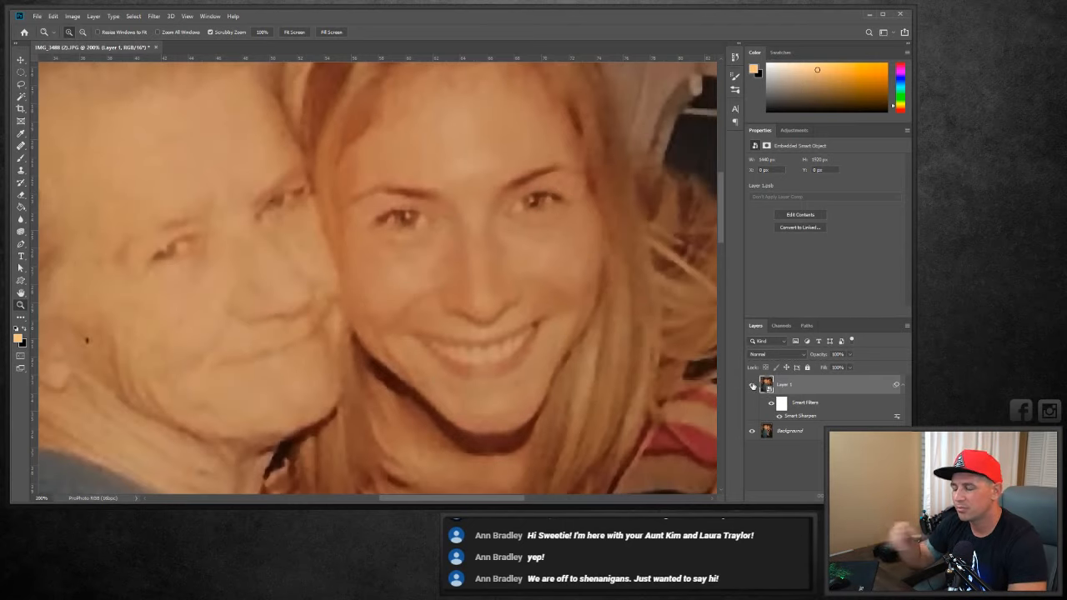
right_click(424, 299)
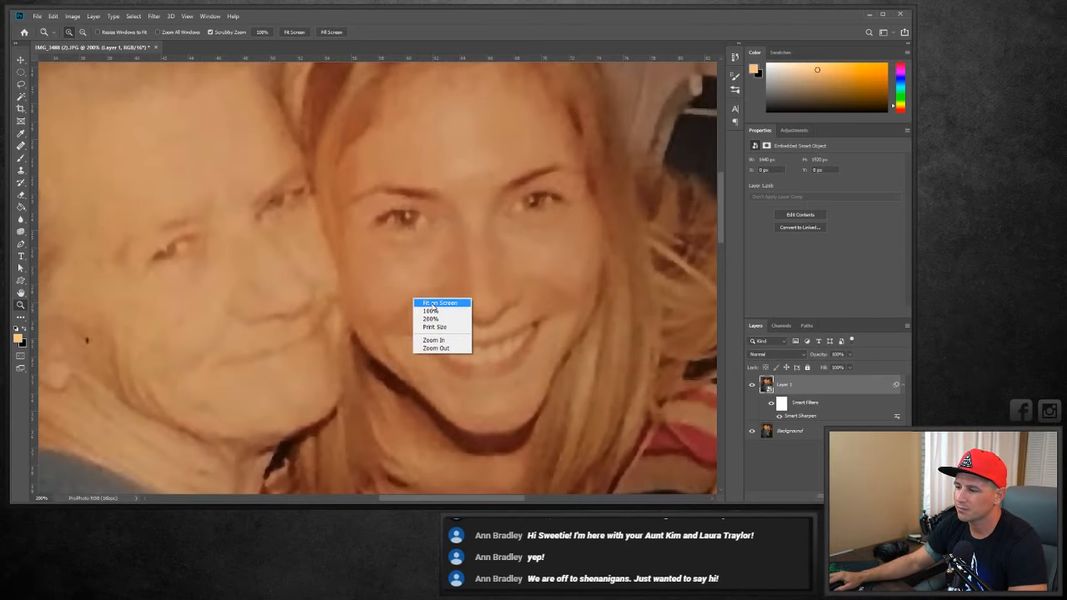
click(435, 325)
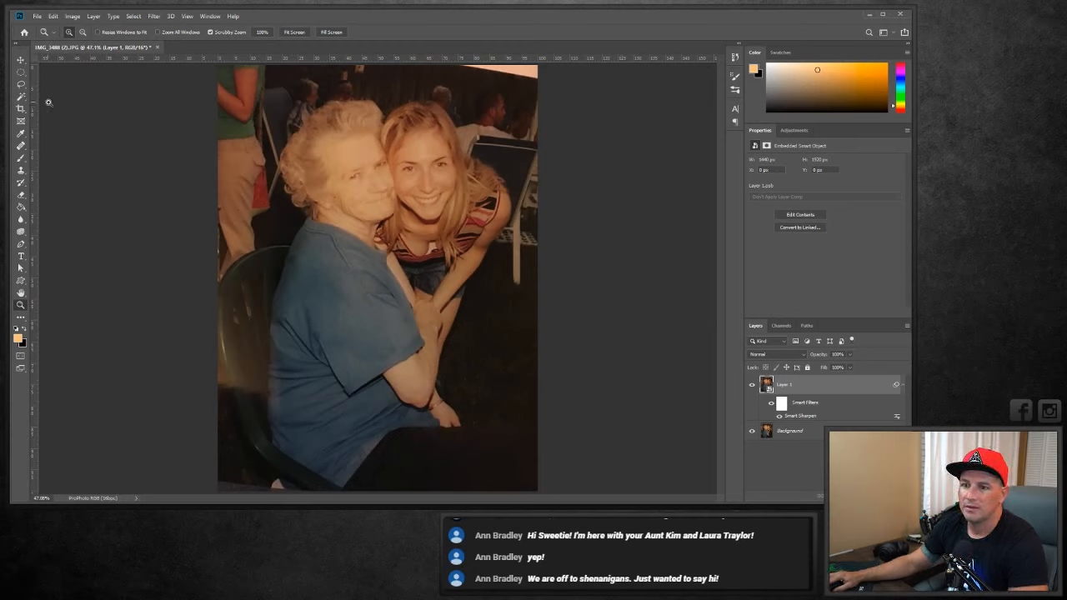
Start a crop of the portrait with the aspect ratio set to 4:5.
click(21, 110)
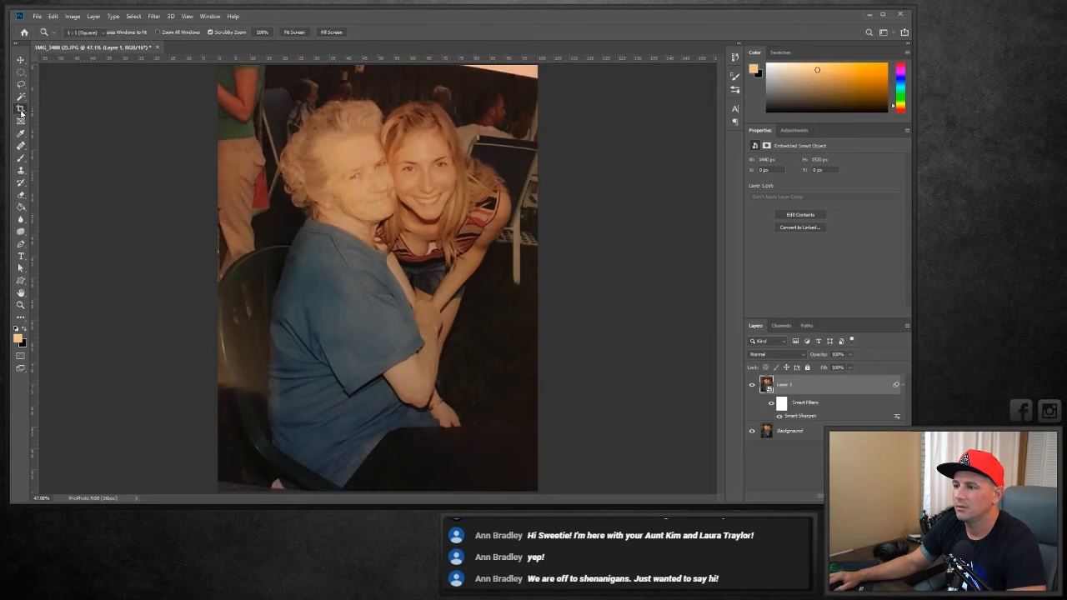
double_click(119, 32)
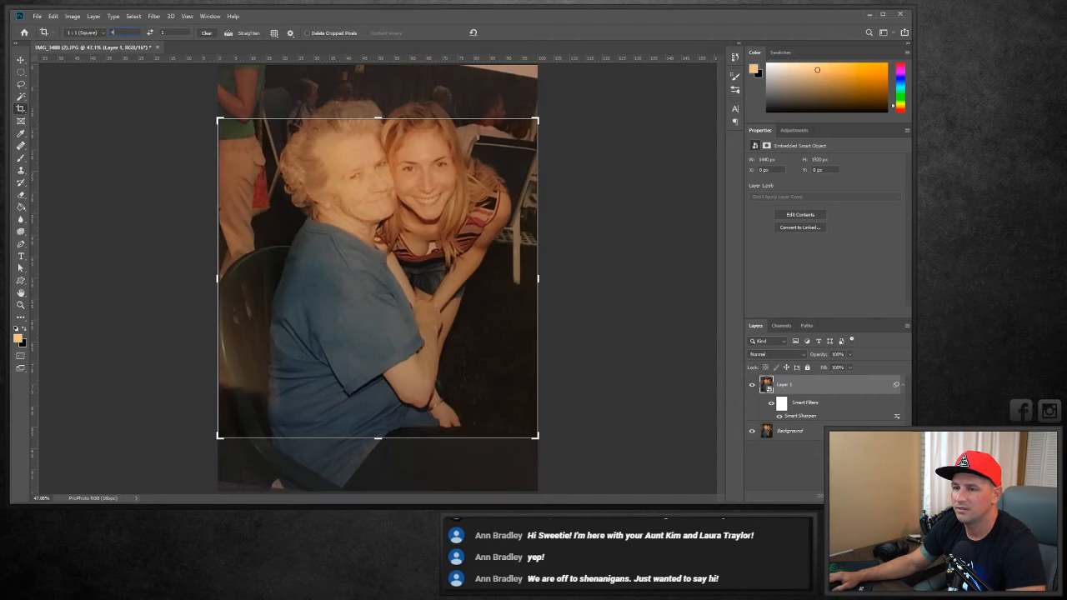
text(4)
key(Tab)
text(5)
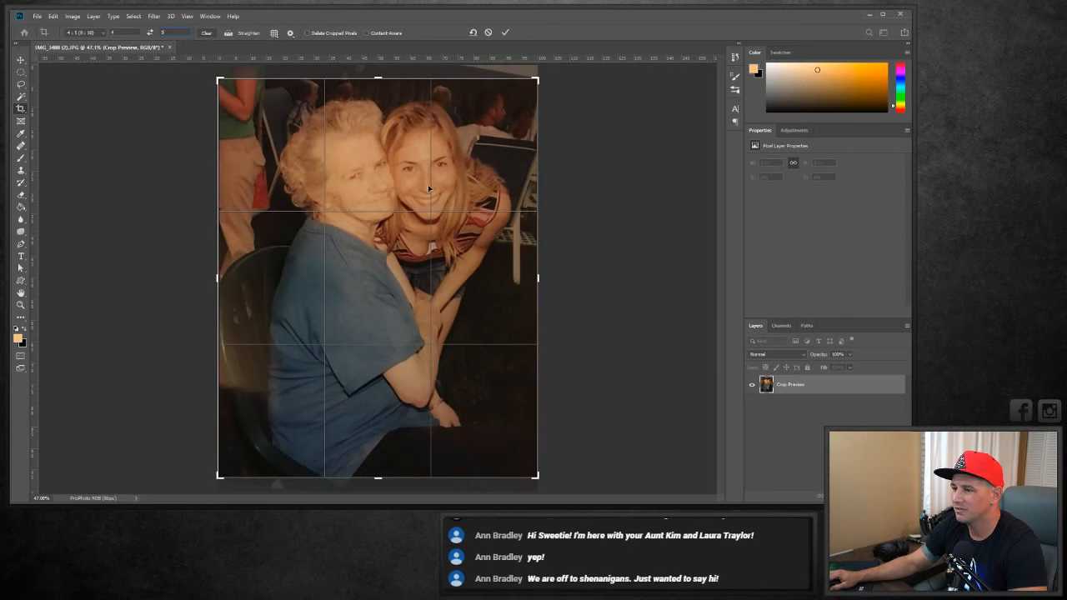
Shrink the crop frame, reposition the photo so both women sit well inside it, and apply the 4:5 crop.
drag(370, 170, 370, 180)
drag(377, 478, 378, 456)
drag(368, 294, 362, 296)
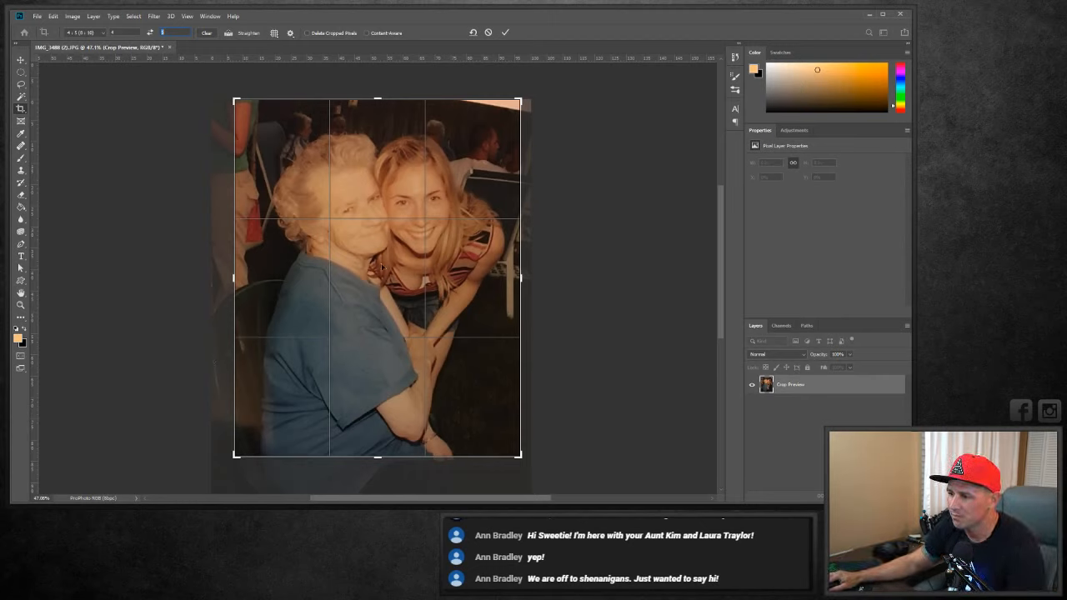
drag(386, 253, 386, 253)
text(5)
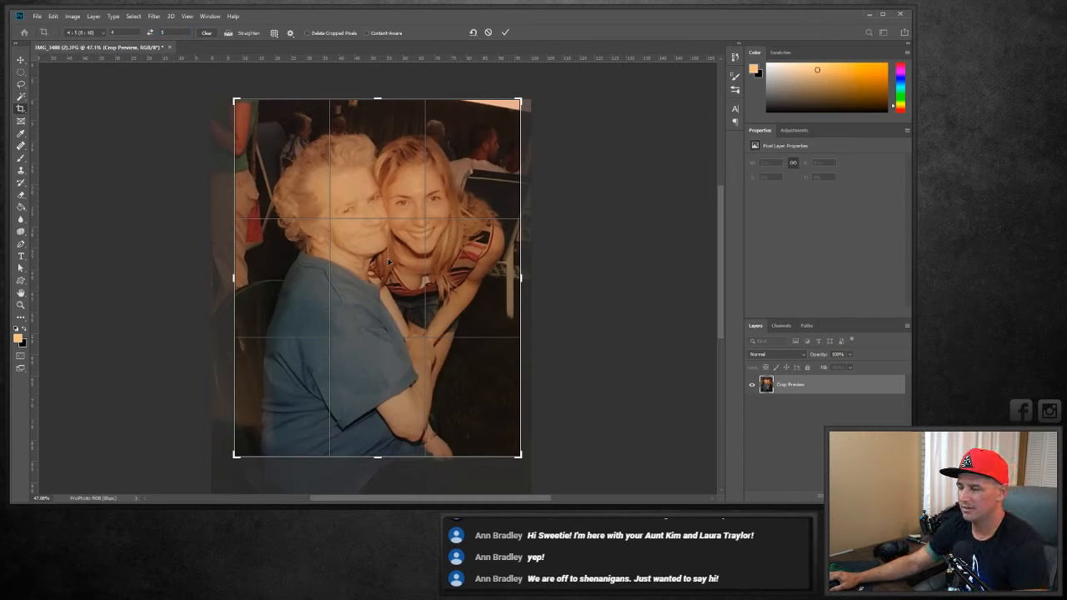
key(Return)
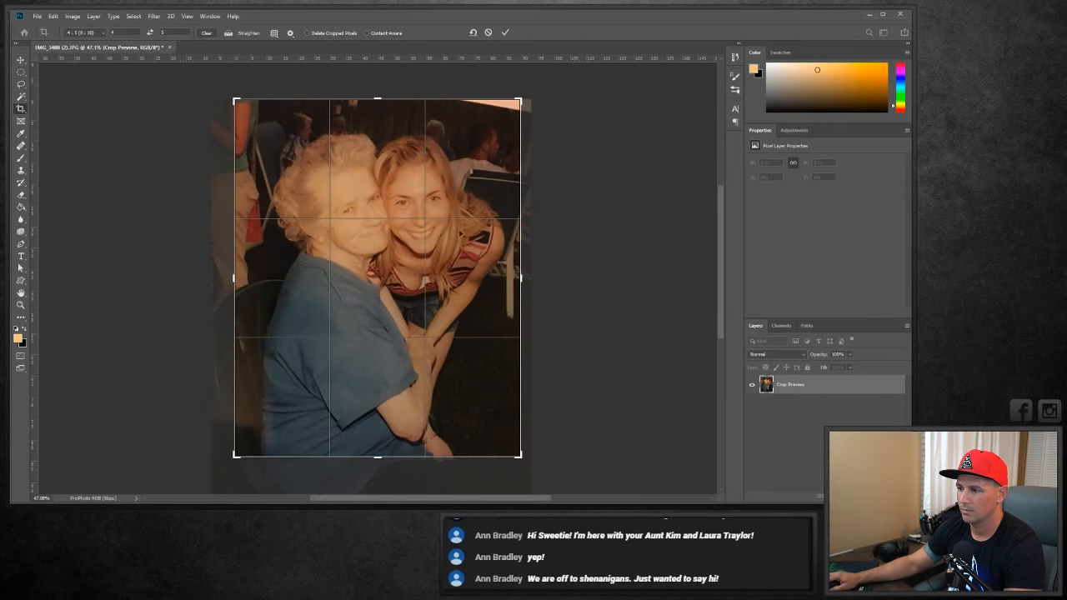
key(Return)
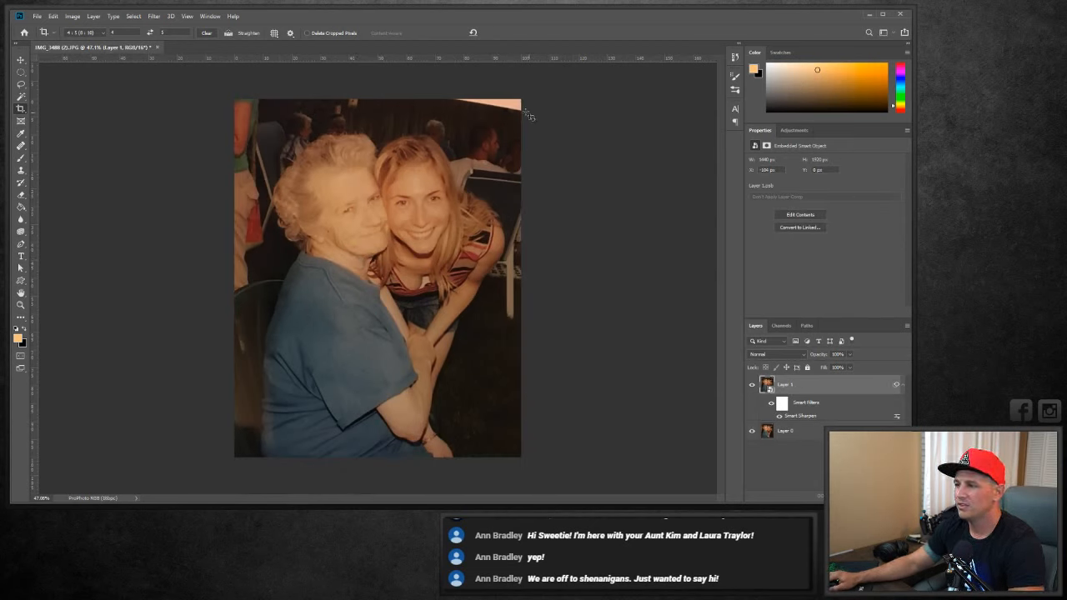
click(21, 72)
click(21, 85)
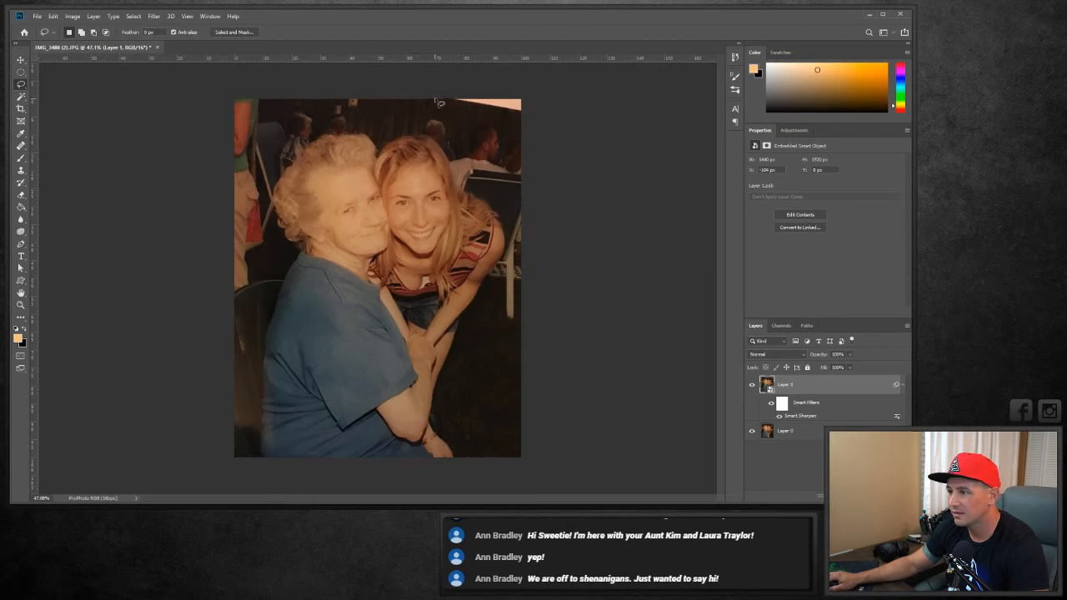
mouse_move(438, 99)
mouse_down()
mouse_move(521, 121)
mouse_move(534, 108)
mouse_move(506, 86)
mouse_move(446, 87)
mouse_up()
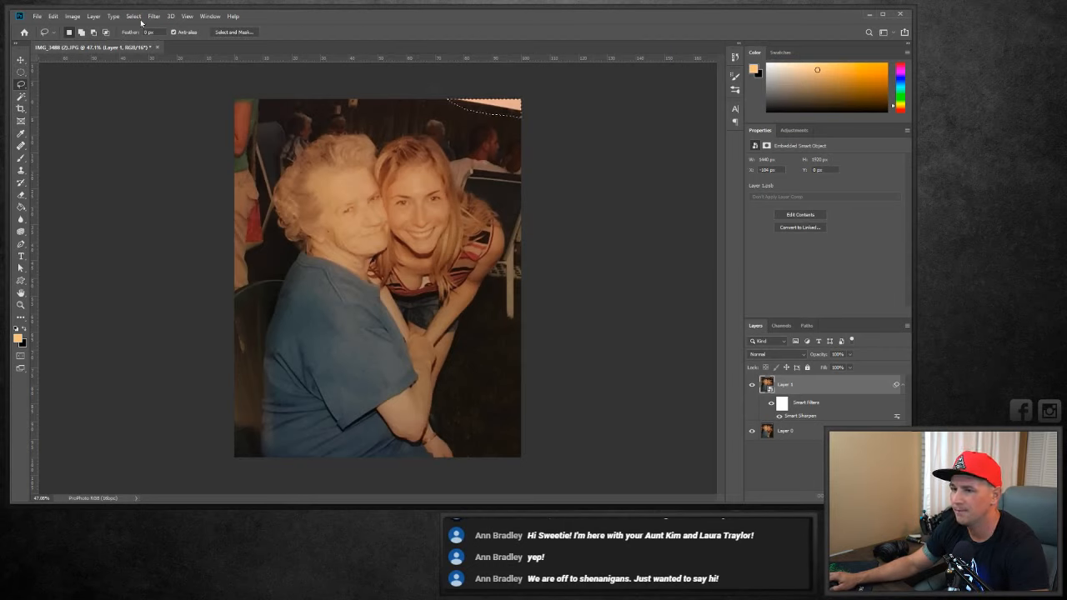
click(52, 16)
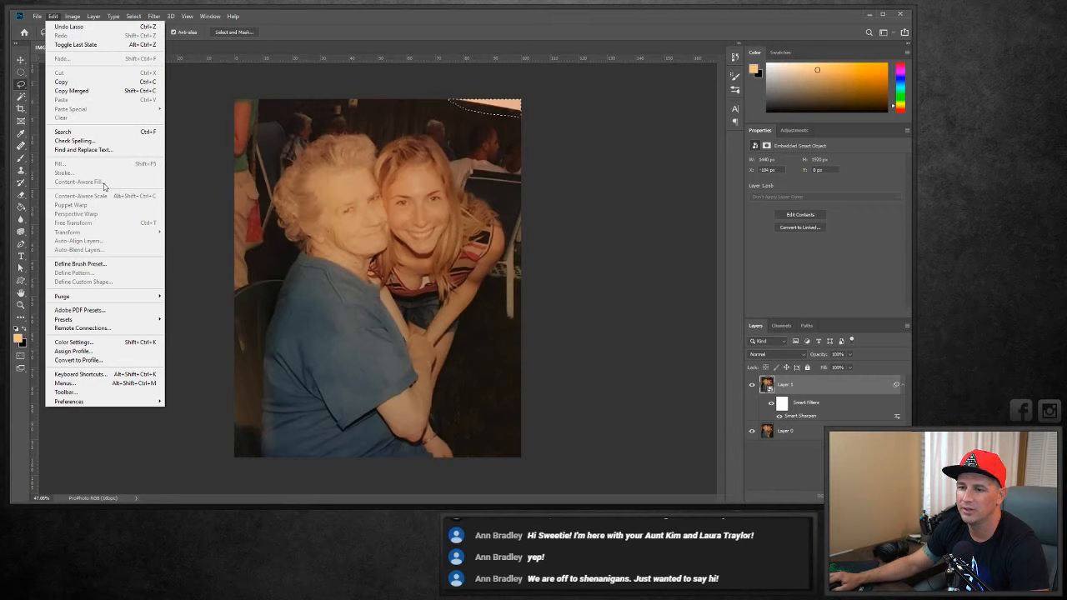
click(806, 386)
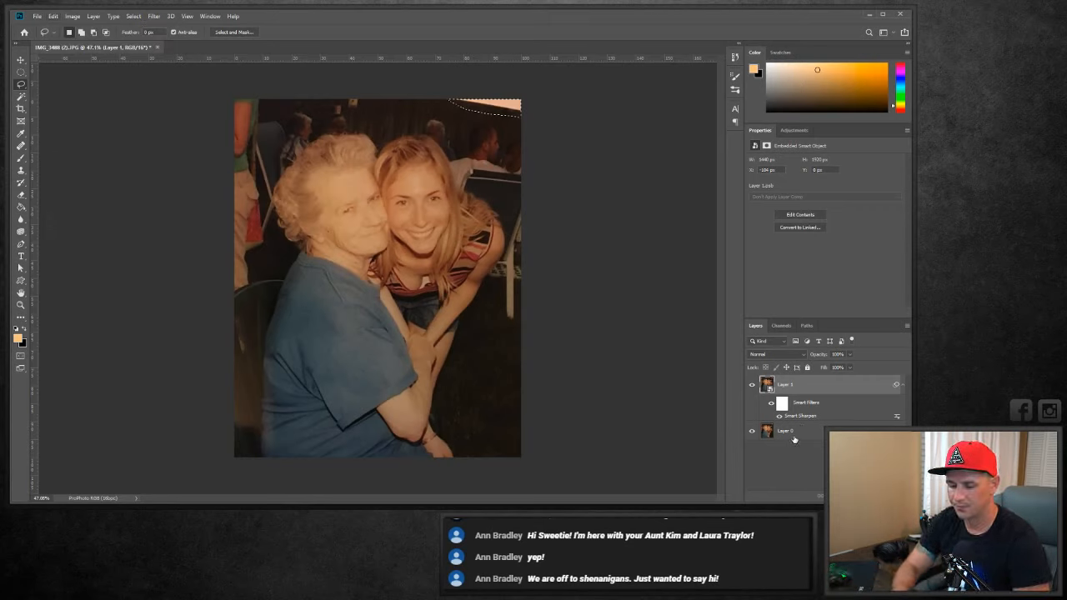
click(21, 71)
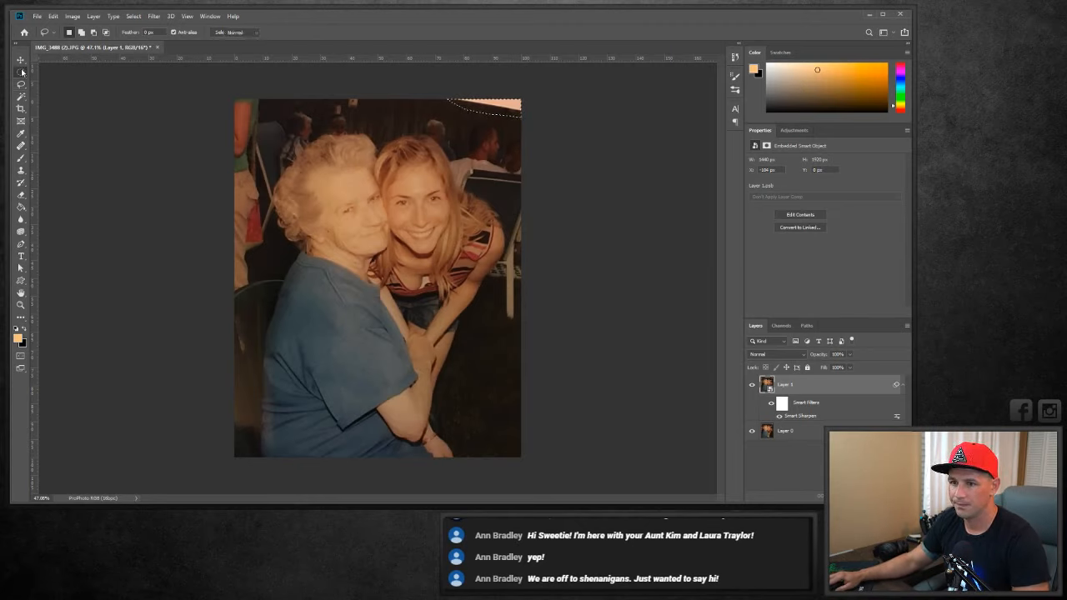
click(152, 157)
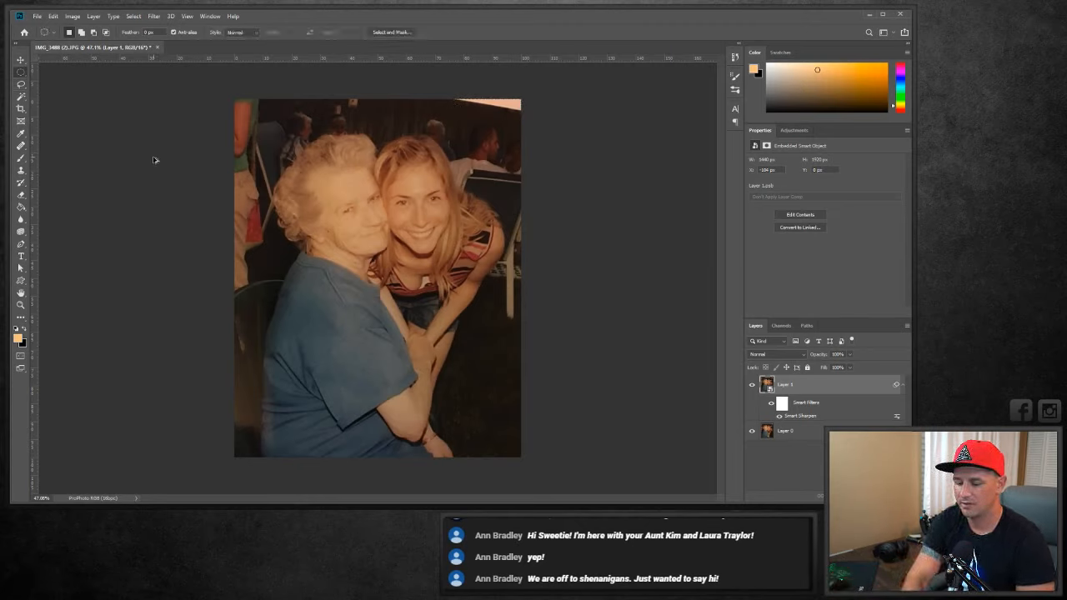
Stamp the visible layers into a new layer and outline the bright wedge in the photo's upper-right corner with the Polygonal Lasso.
key(ctrl+alt+shift+e)
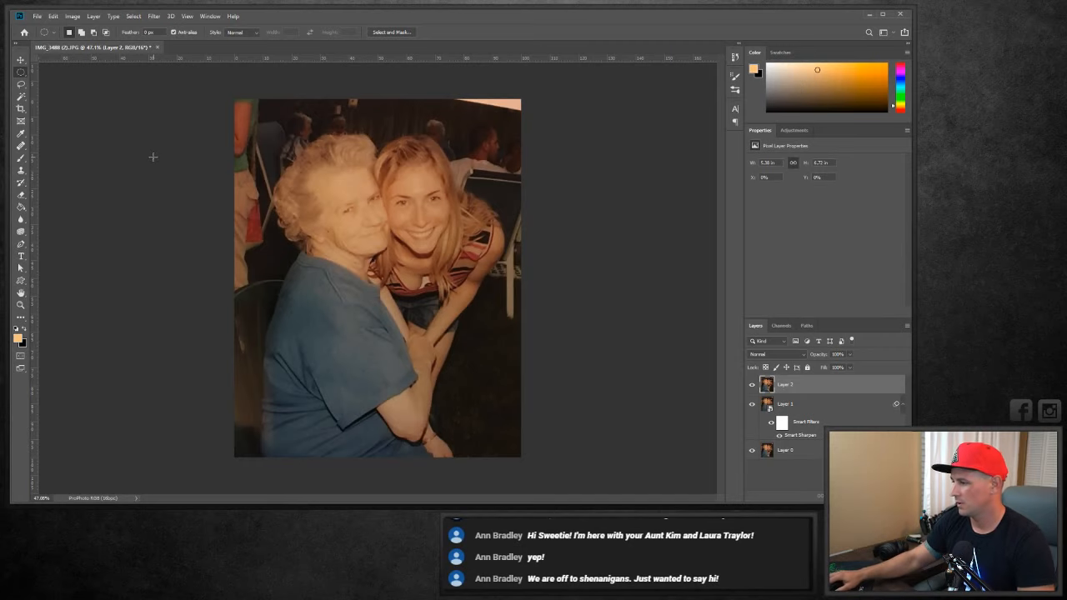
drag(21, 83, 62, 94)
click(440, 98)
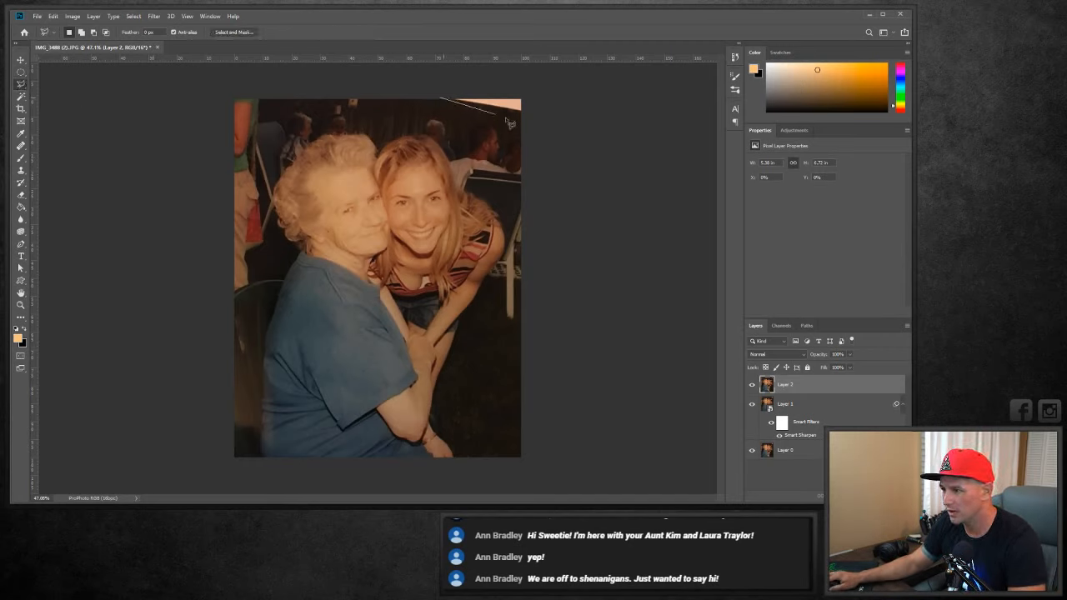
click(529, 115)
click(529, 92)
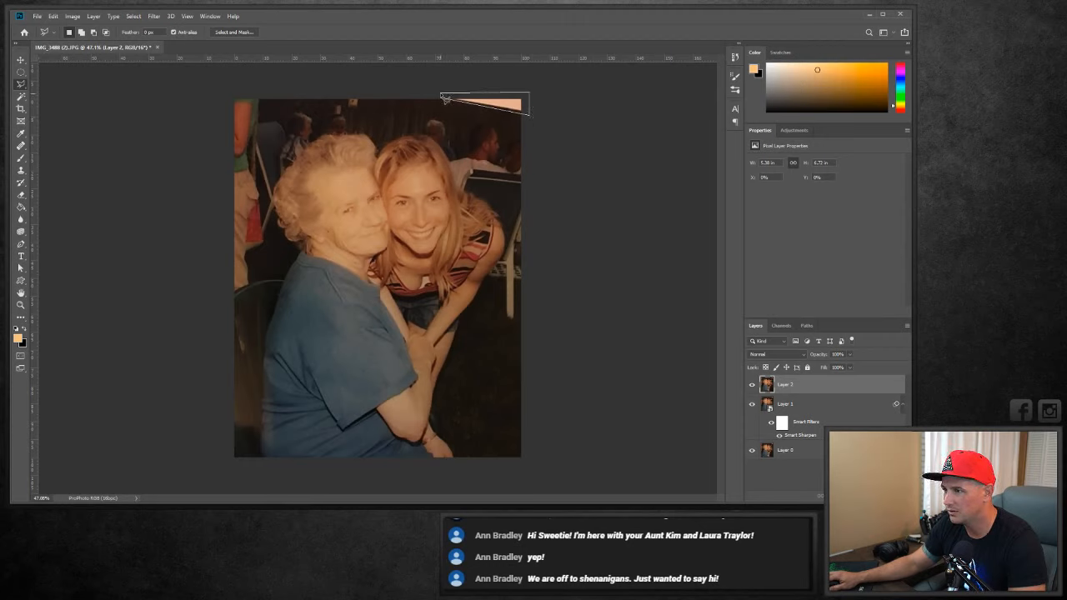
click(441, 95)
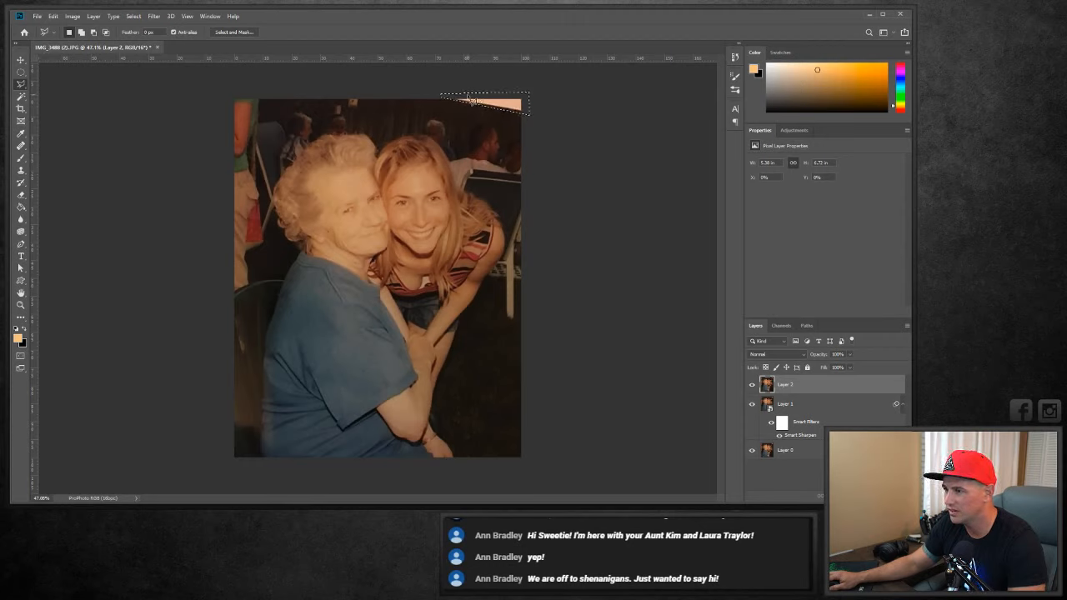
Replace the selected bright corner using Content-Aware Fill with output to the current layer, and clear the selection.
click(53, 16)
click(95, 186)
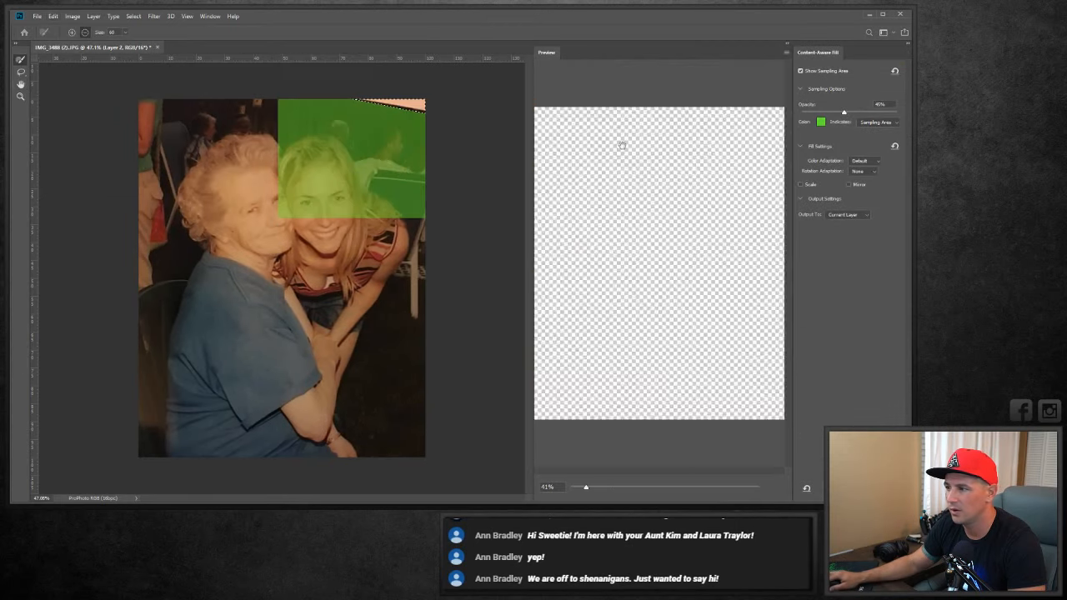
scroll(780, 117, up, 2)
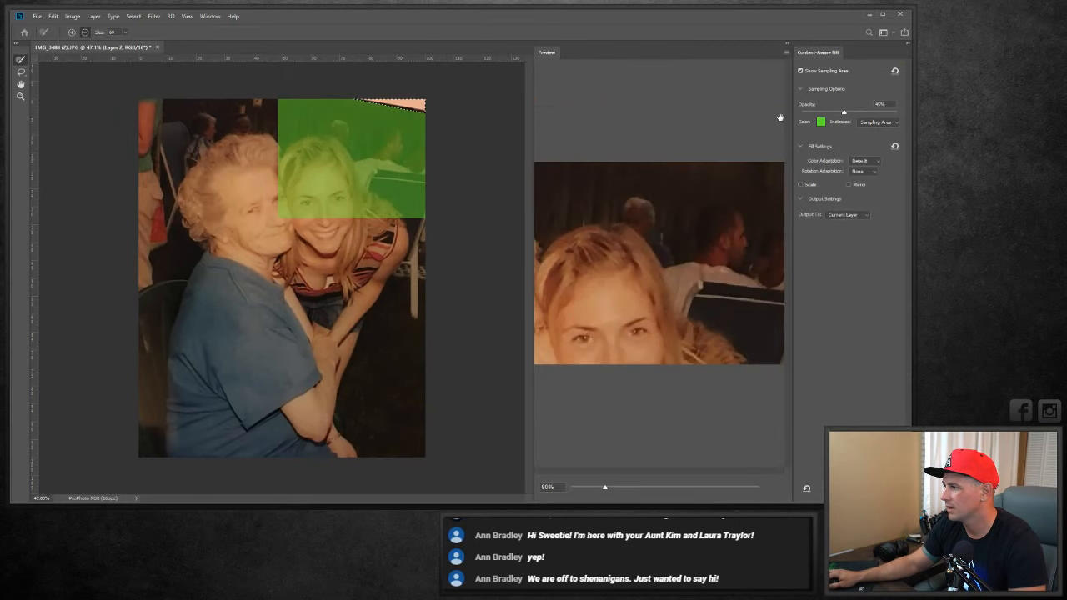
key(Escape)
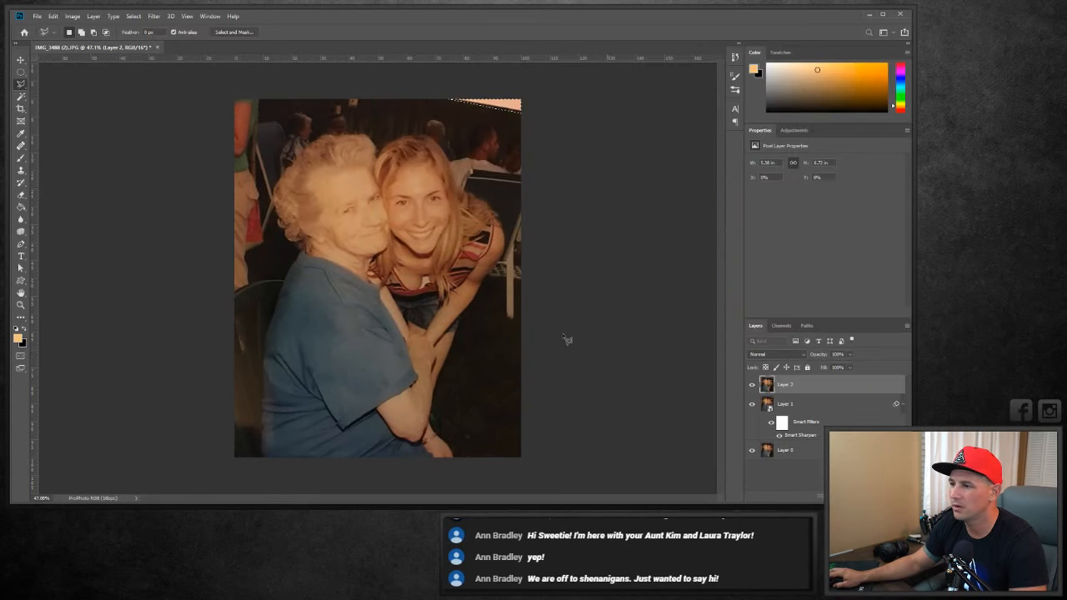
click(21, 72)
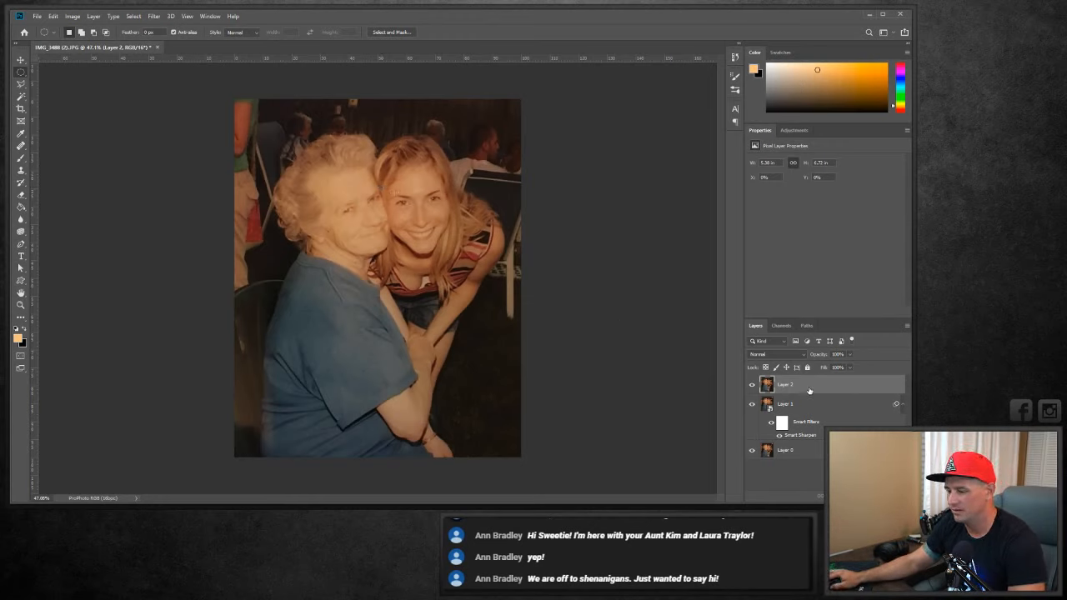
Duplicate Layer 2 and convert the copy to a Smart Object.
key(ctrl+j)
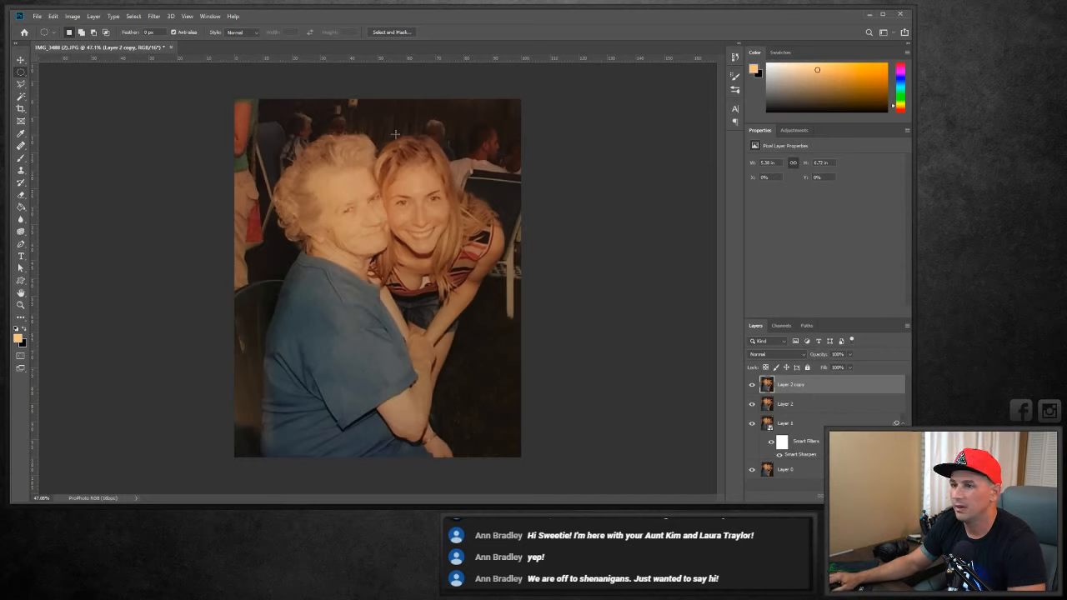
right_click(798, 385)
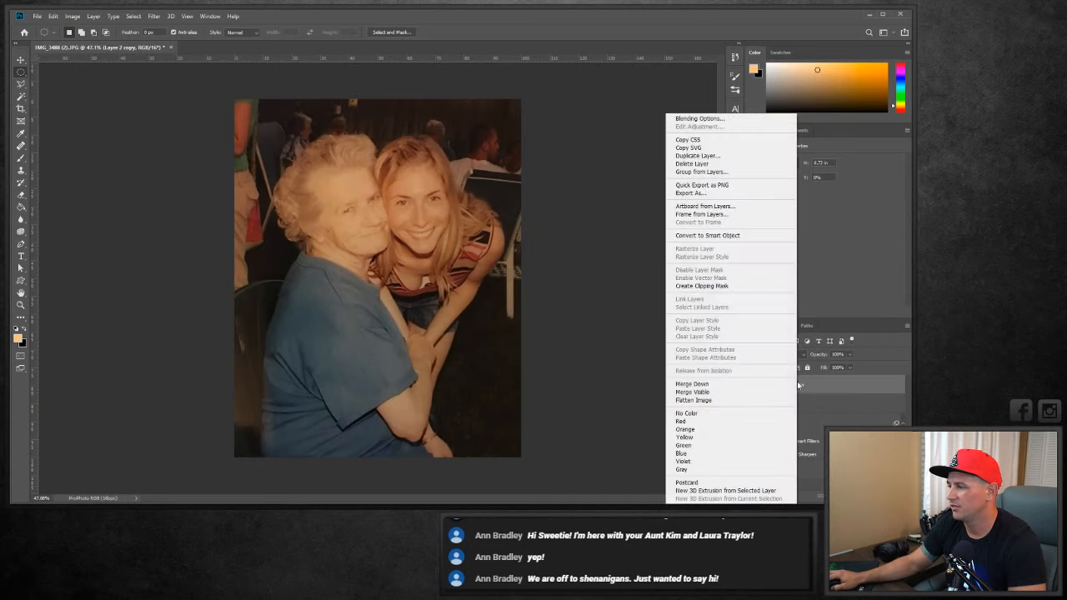
click(721, 235)
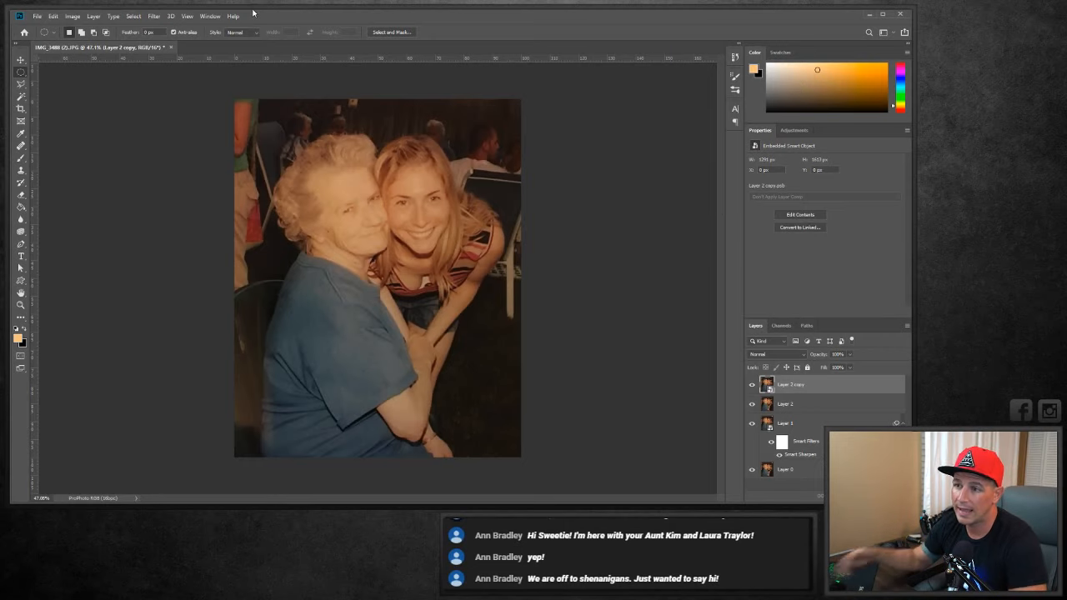
Apply a Gaussian Blur to the Smart Object copy, raising the radius until the whole photo is strongly softened.
click(154, 16)
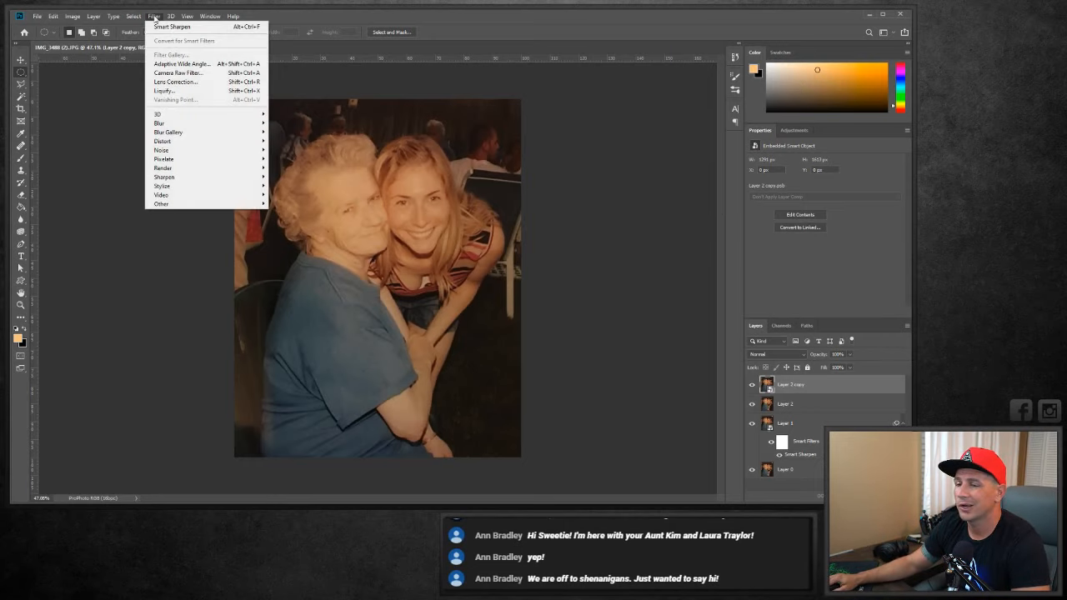
mouse_move(215, 123)
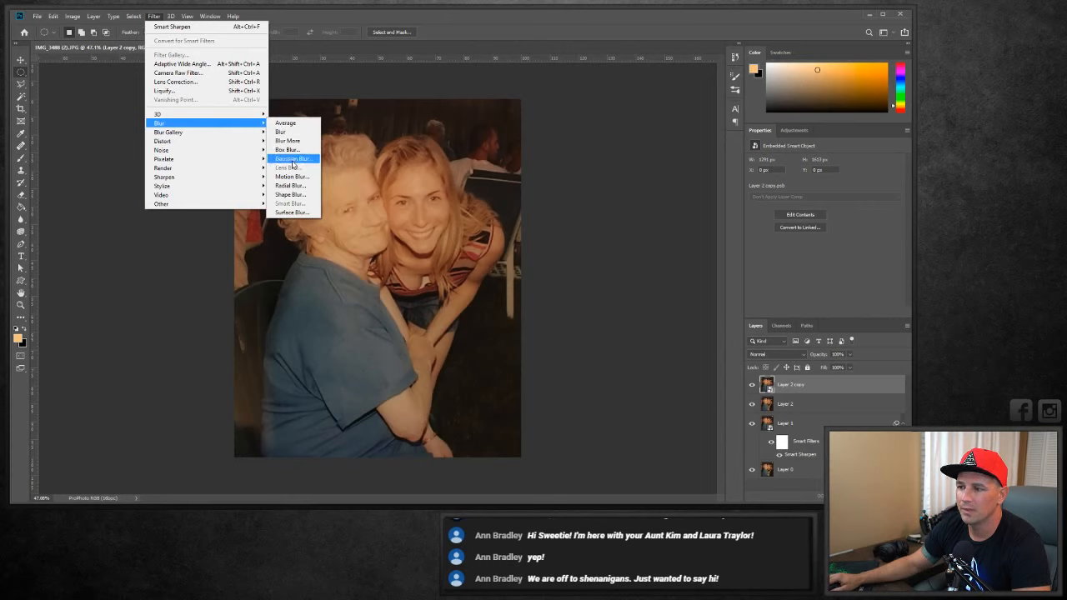
click(291, 158)
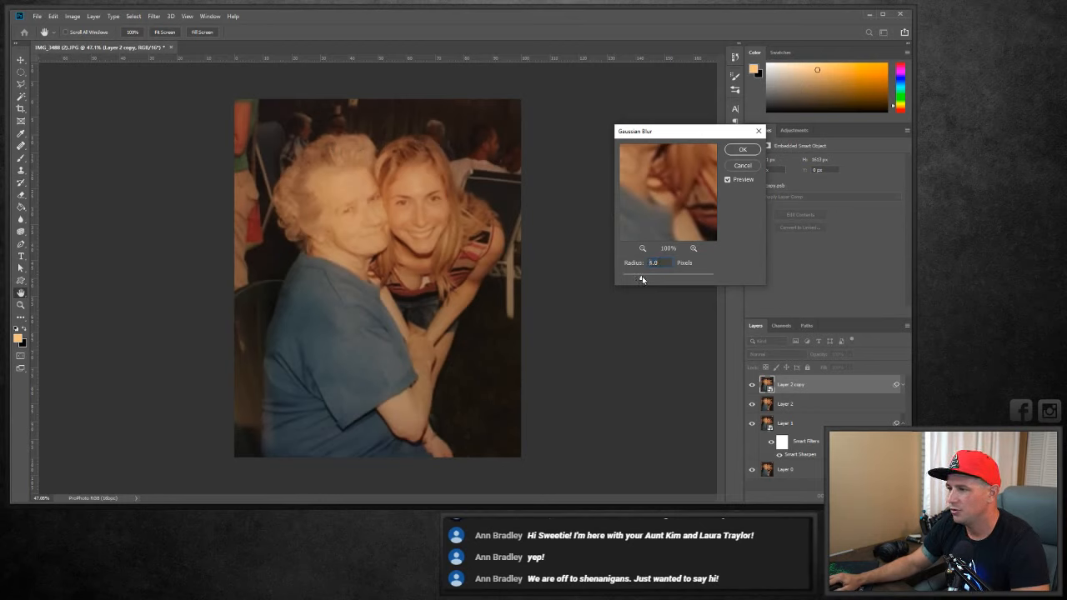
drag(642, 279, 646, 280)
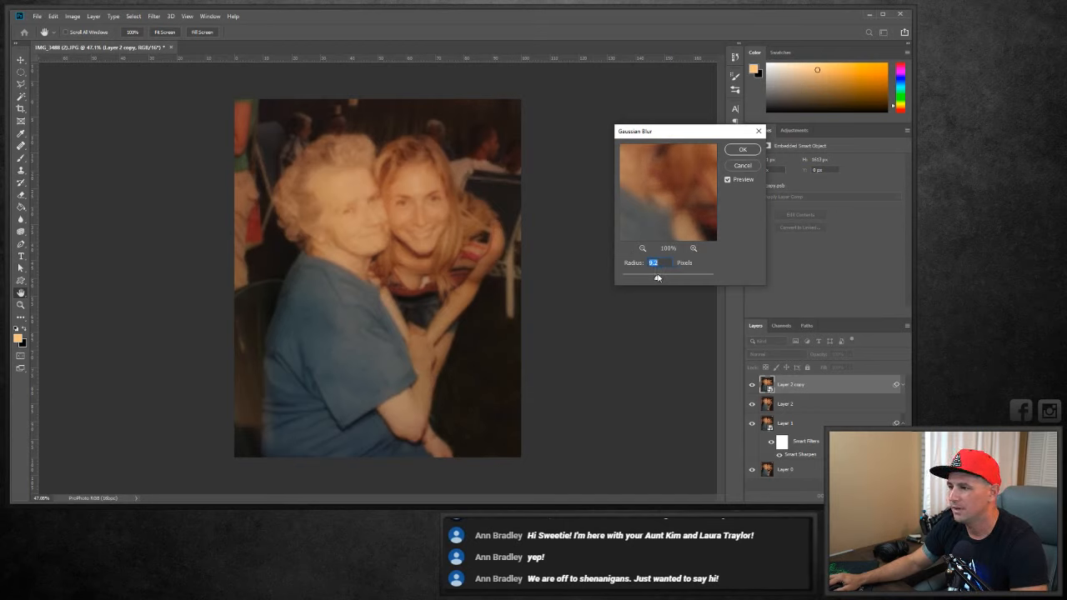
drag(656, 279, 655, 279)
click(741, 149)
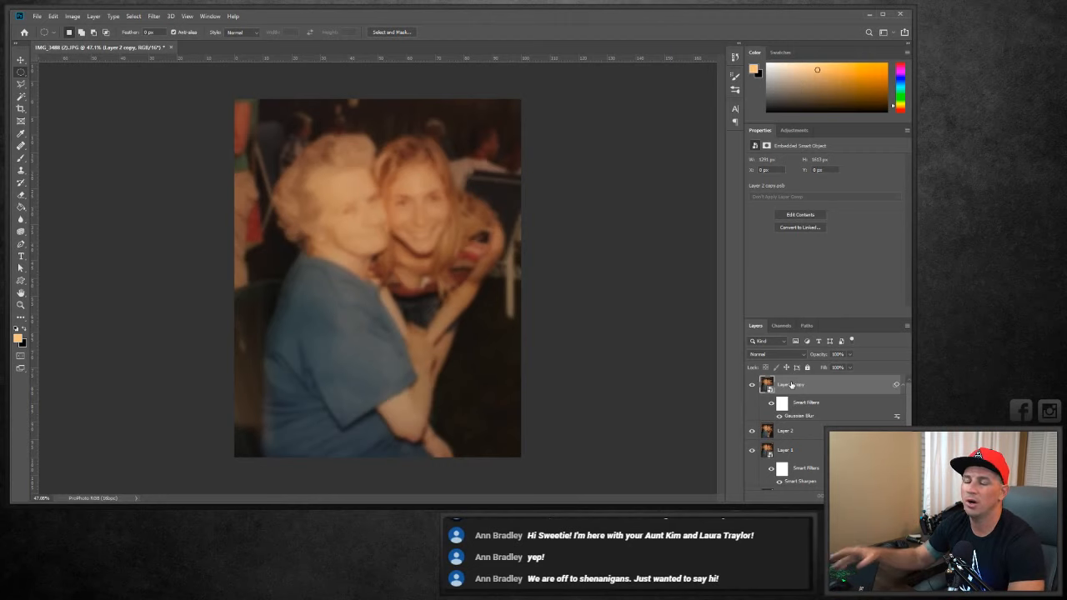
Paint black on the Gaussian Blur filter mask over both women with a soft brush at 43% flow, leaving the background blurred.
click(783, 404)
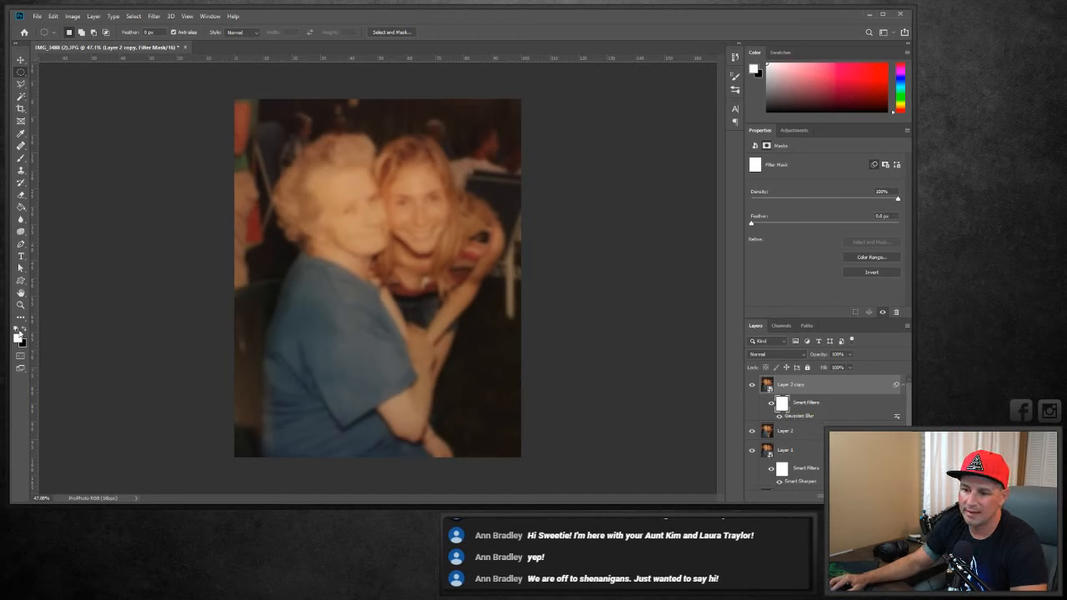
click(25, 330)
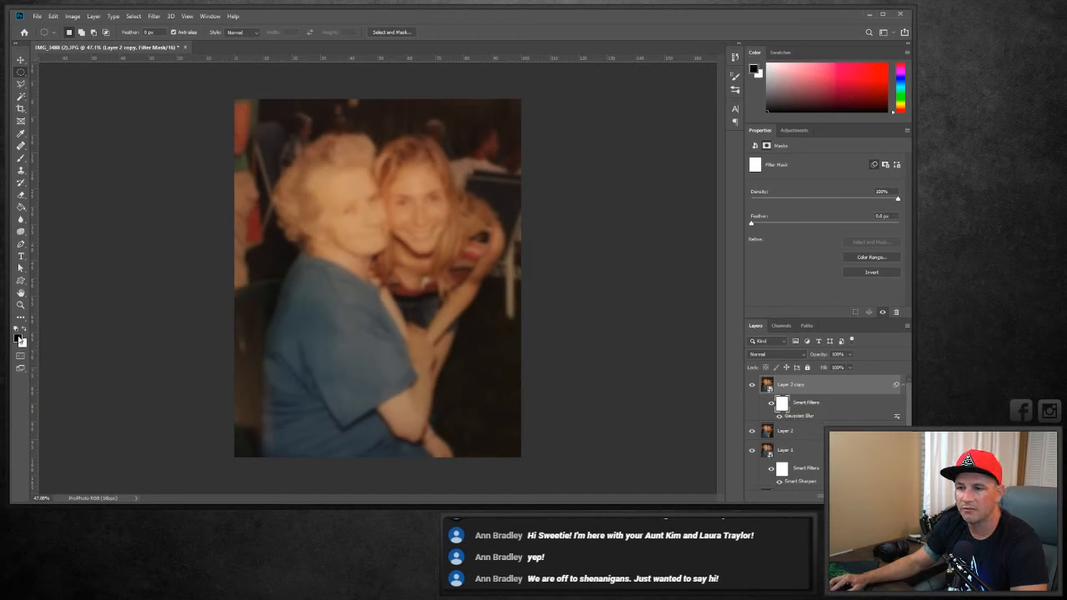
click(21, 157)
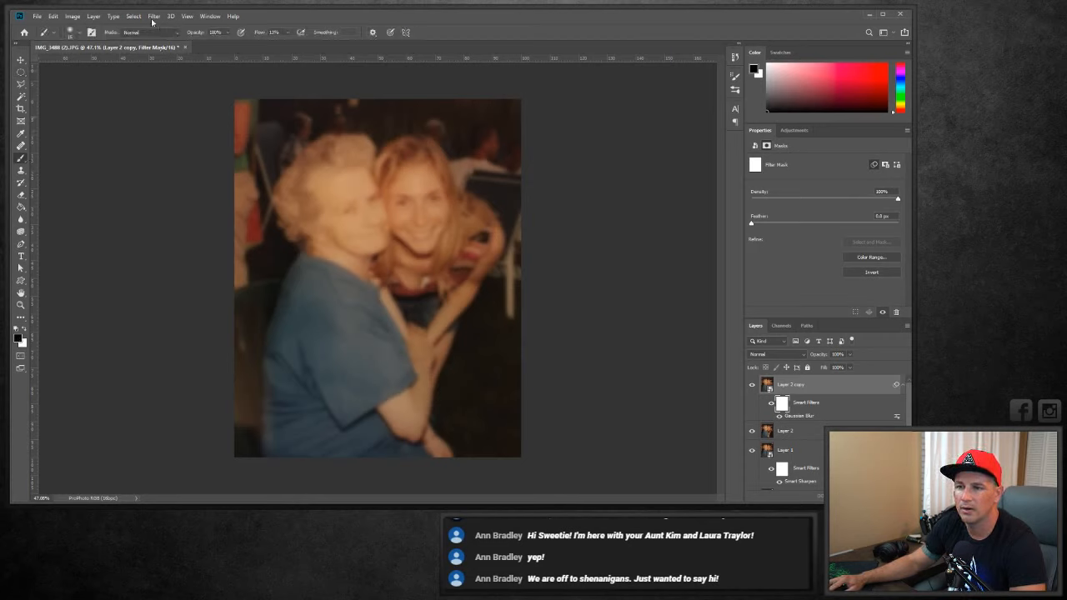
click(288, 35)
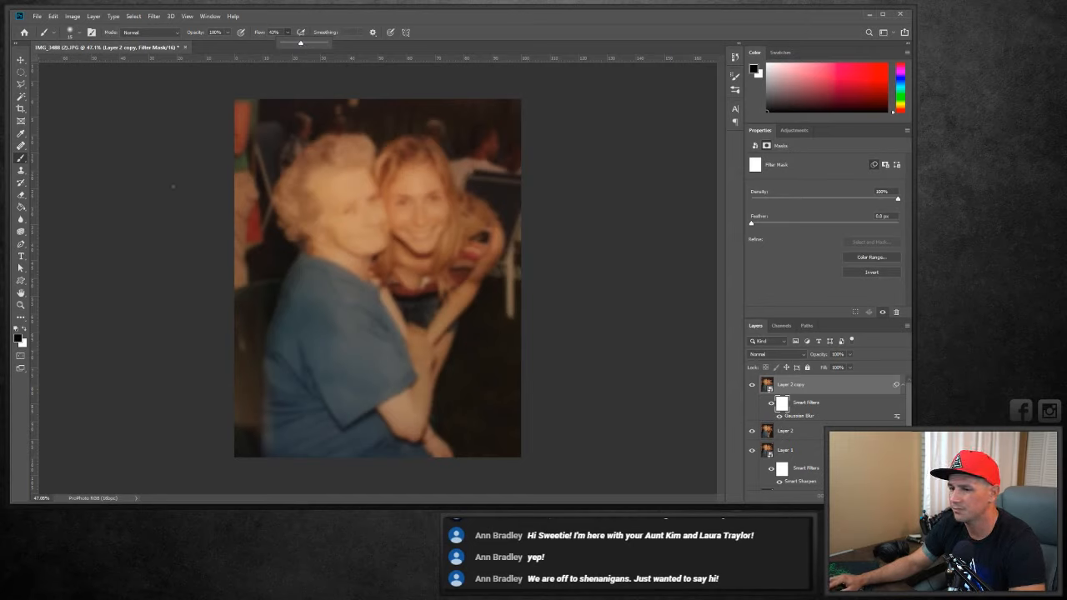
click(222, 191)
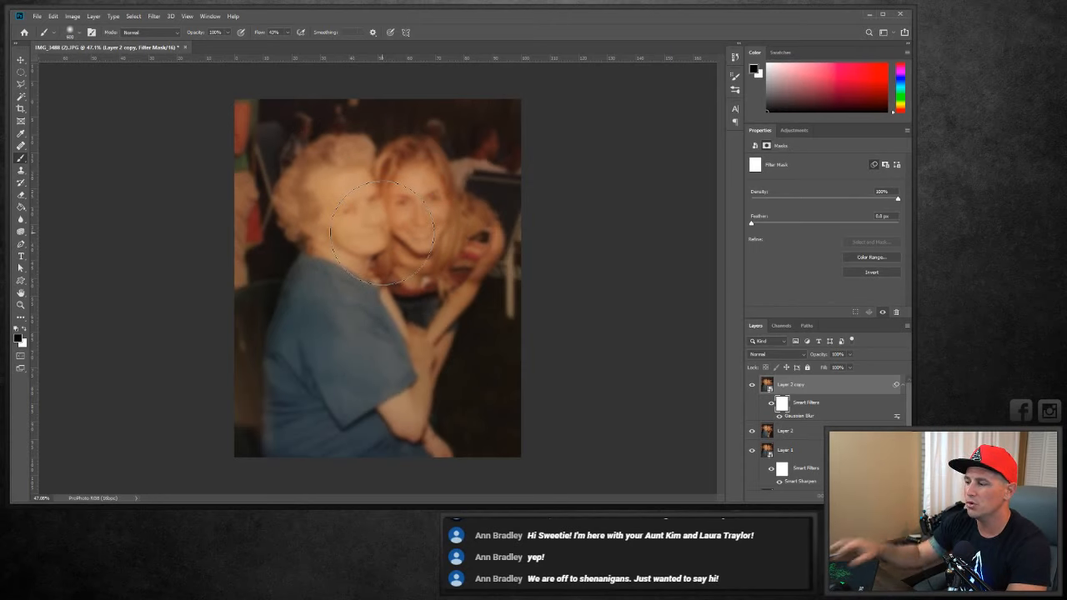
mouse_move(382, 233)
mouse_down()
mouse_move(388, 250)
mouse_move(371, 229)
mouse_move(398, 205)
mouse_move(364, 213)
mouse_up()
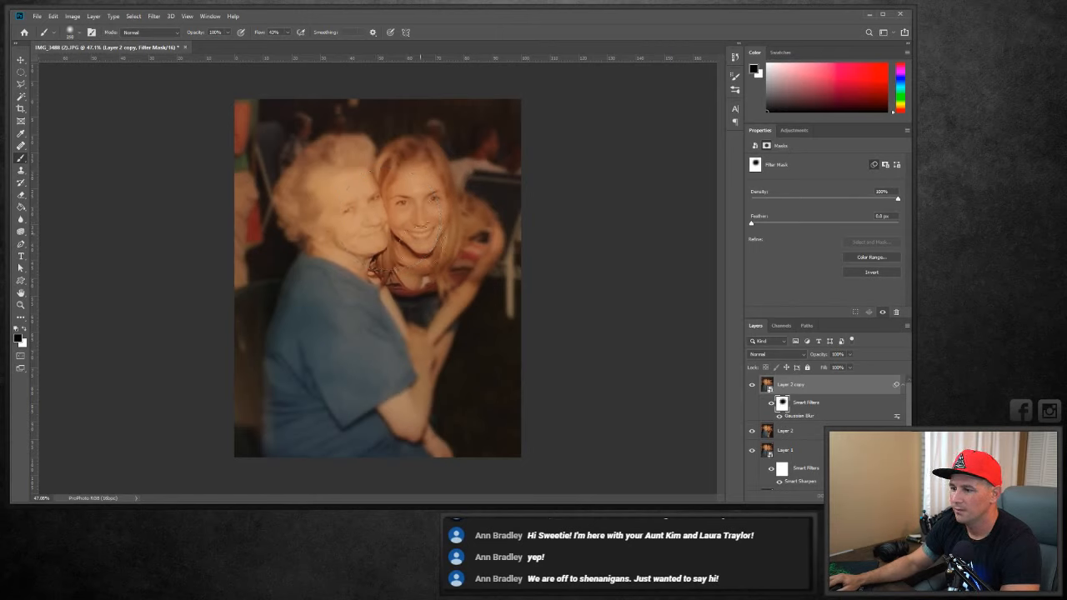
mouse_move(421, 250)
mouse_down()
mouse_move(479, 244)
mouse_move(417, 350)
mouse_move(403, 422)
mouse_move(396, 367)
mouse_move(359, 406)
mouse_move(358, 307)
mouse_move(334, 307)
mouse_move(298, 437)
mouse_move(313, 327)
mouse_move(295, 426)
mouse_move(294, 384)
mouse_move(309, 311)
mouse_move(343, 229)
mouse_up()
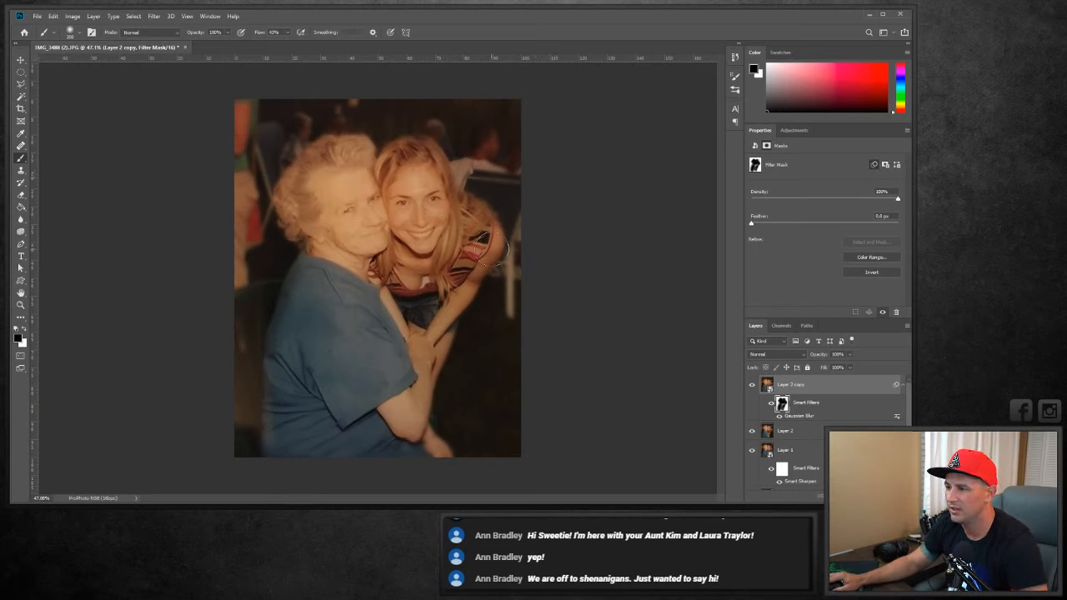
key(z)
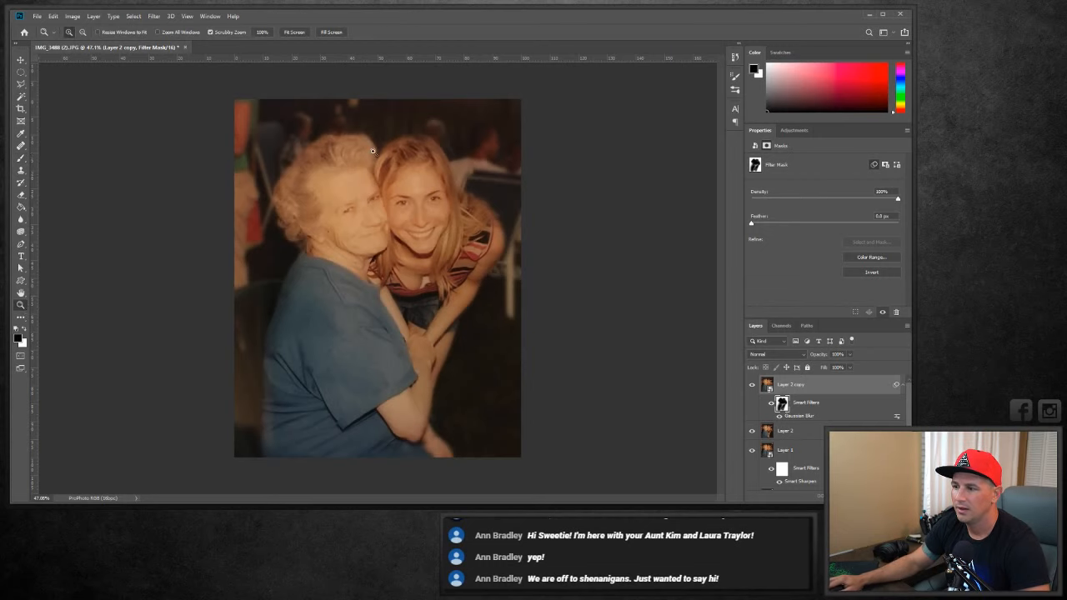
Paint black on Layer 2 copy's Gaussian Blur filter mask to clear blur from the younger woman's hair edges, adjusting the brush size.
click(382, 152)
click(382, 153)
click(382, 153)
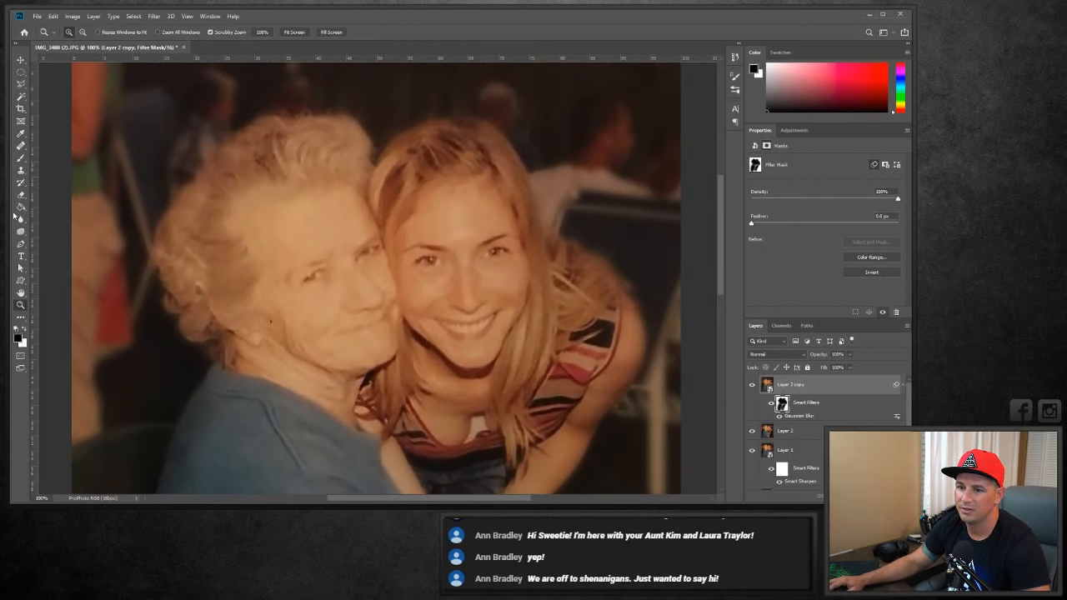
click(21, 158)
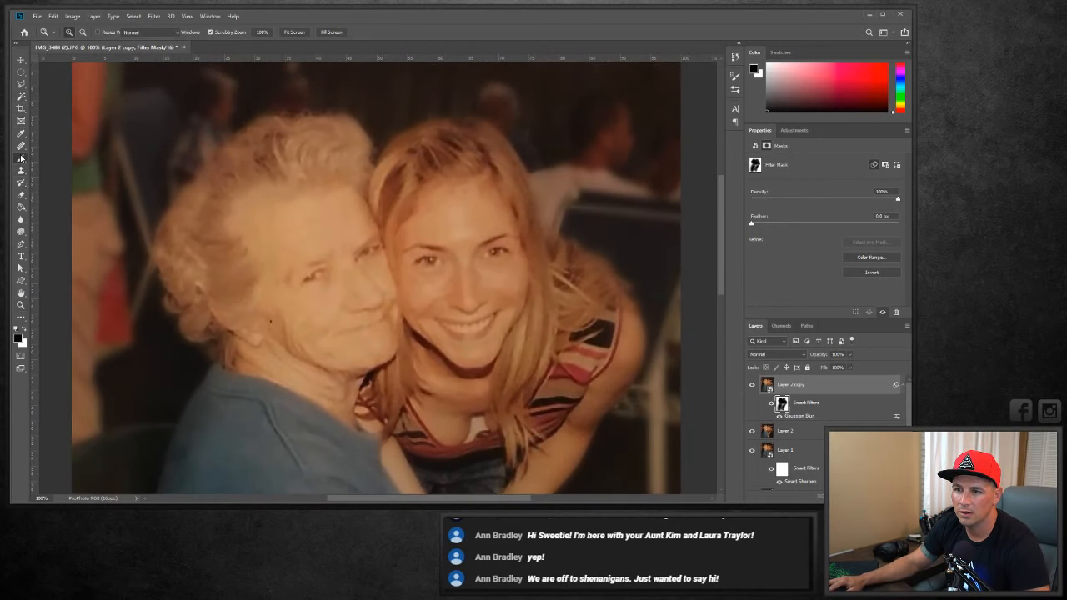
key(bracketleft)
key(bracketleft)
key(bracketleft)
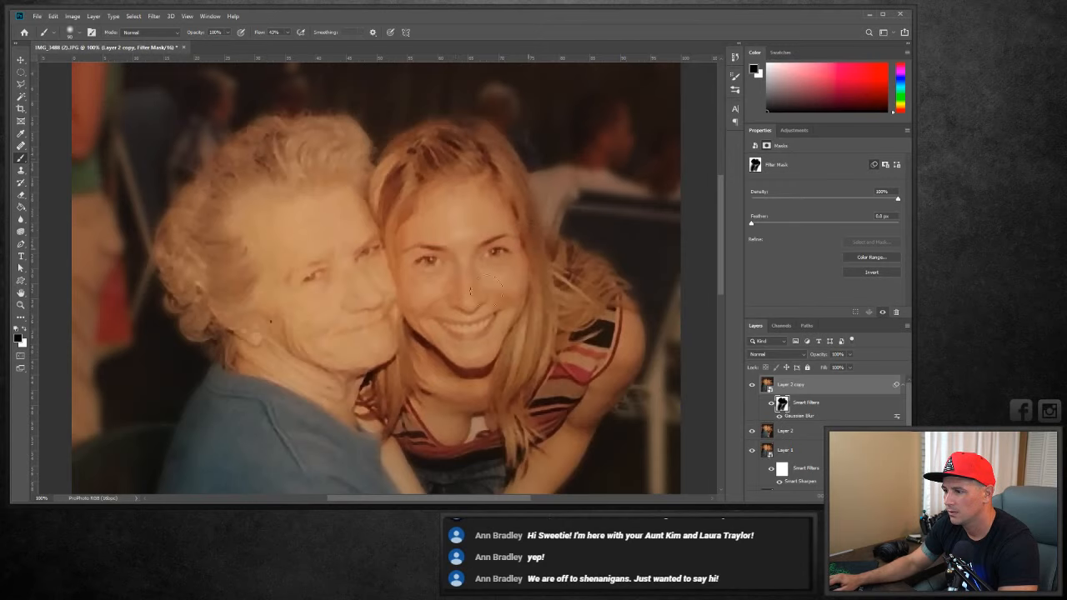
key(bracketright)
key(bracketright)
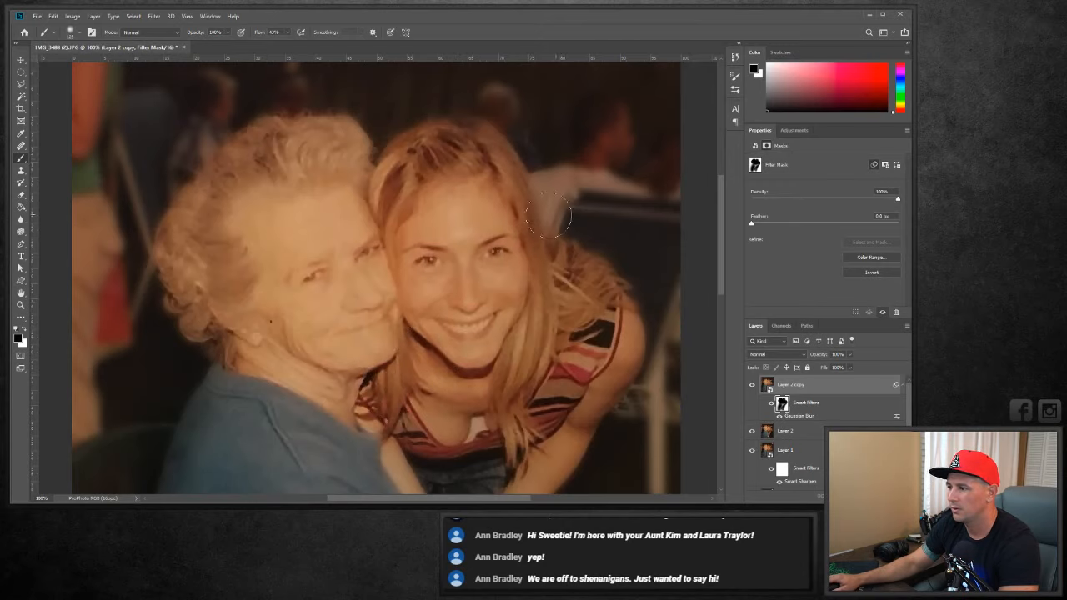
Touch up the blur filter mask with the black brush around the forearms near the photo's lower edge.
key(z)
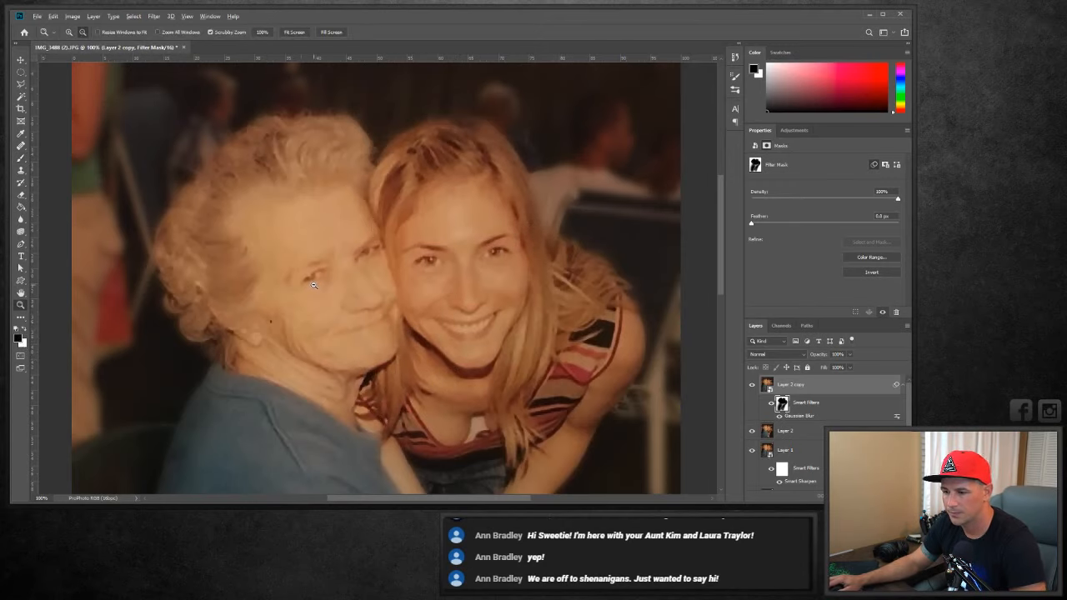
alt+click(326, 283)
alt+click(326, 283)
scroll(326, 283, down, 3)
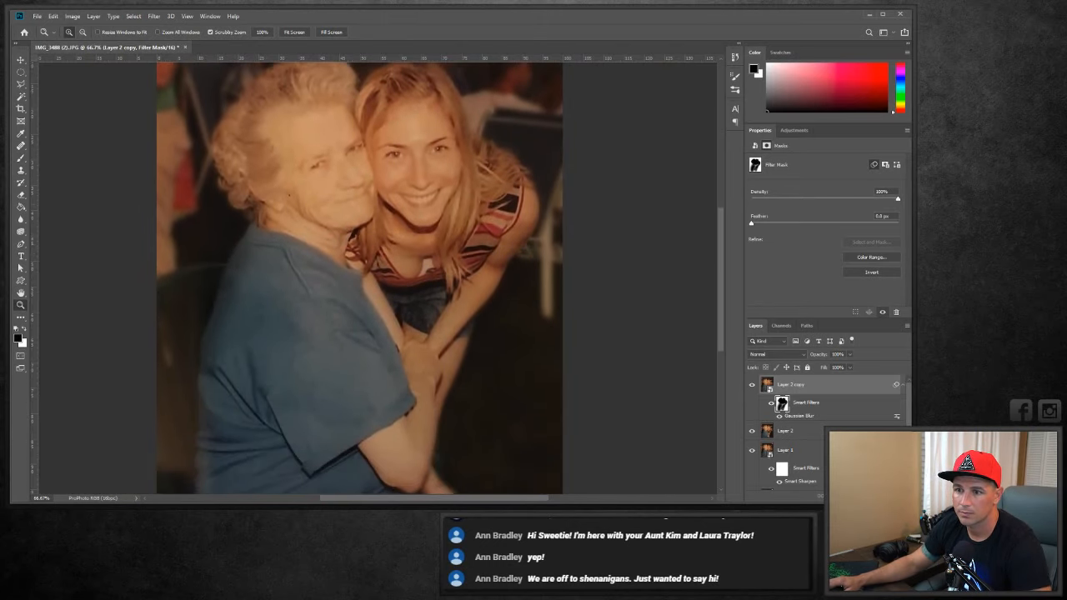
click(21, 157)
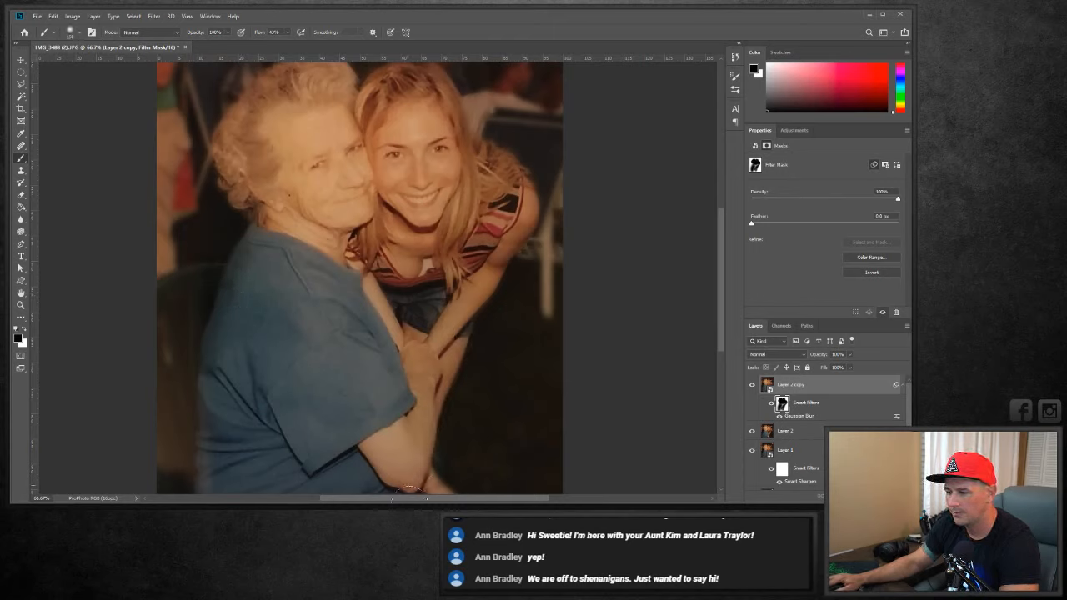
Compare the background with and without blur by toggling Layer 2 copy's visibility, leaving the layer shown.
scroll(360, 308, up, 2)
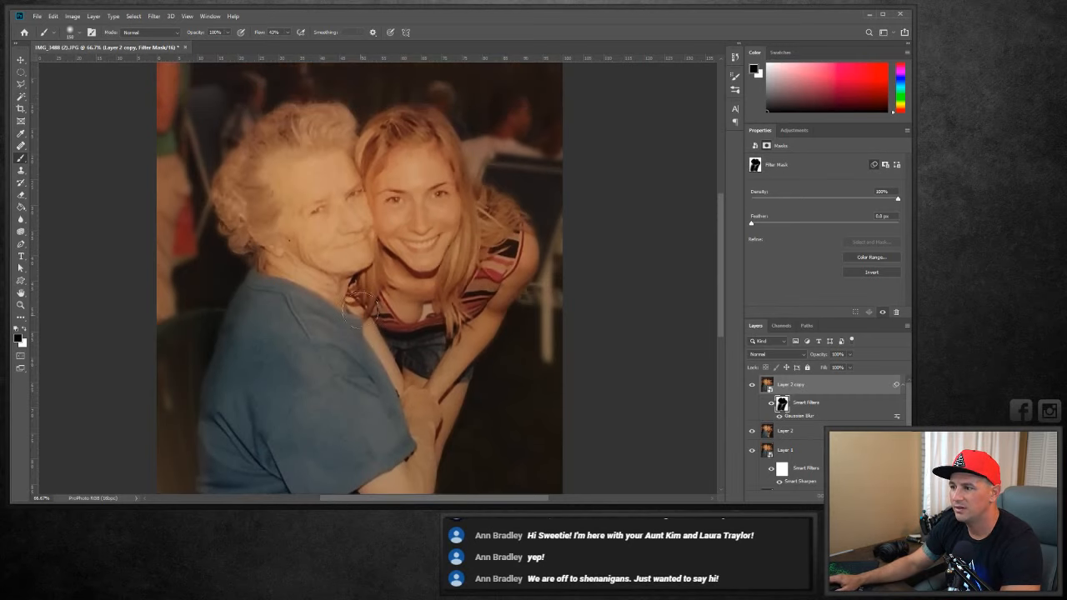
scroll(360, 308, up, 3)
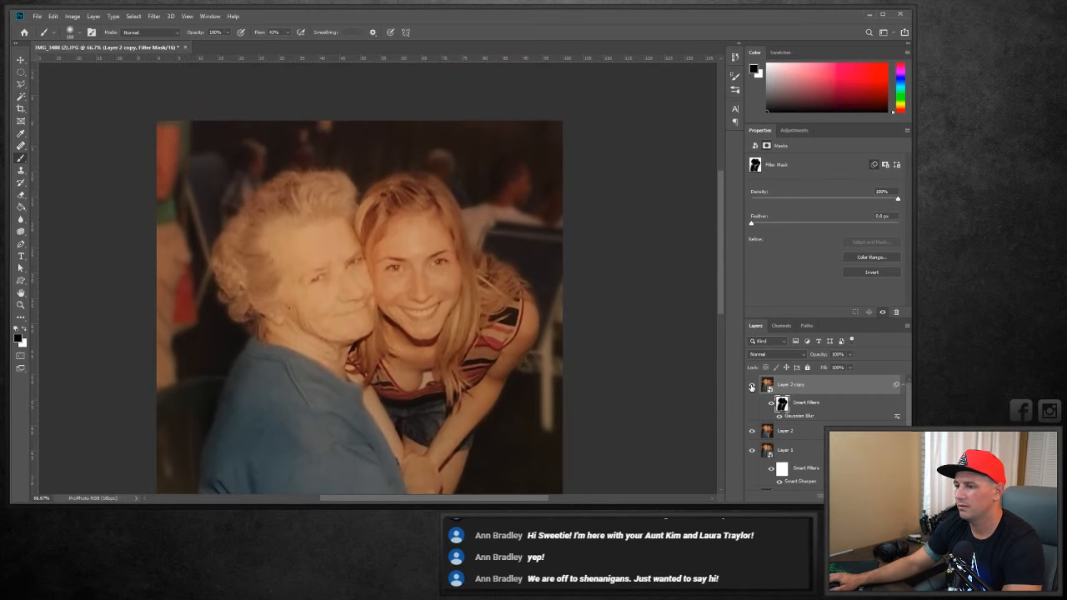
click(751, 386)
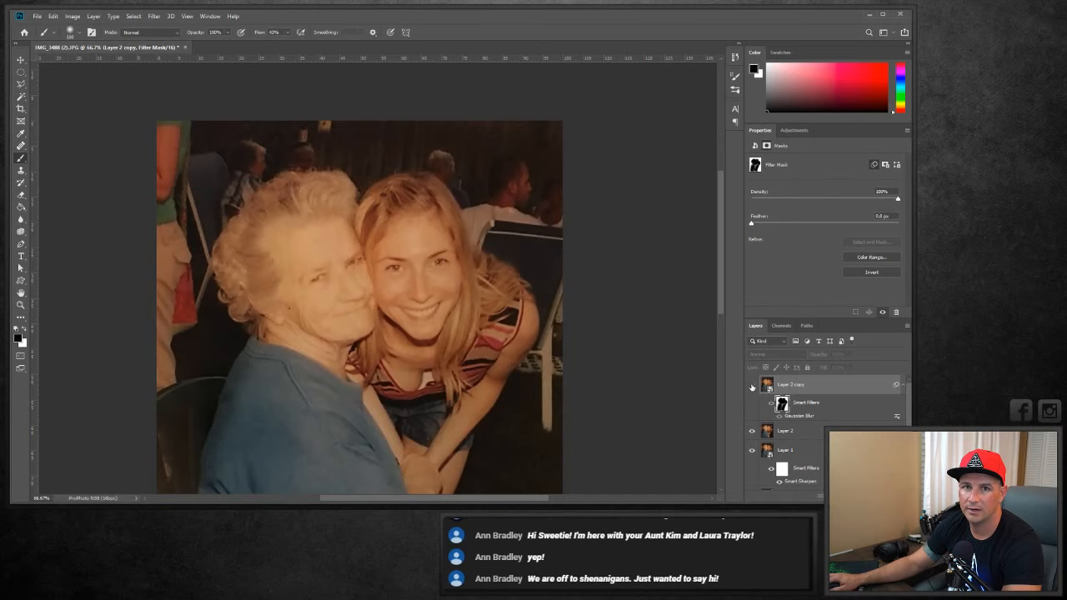
click(21, 304)
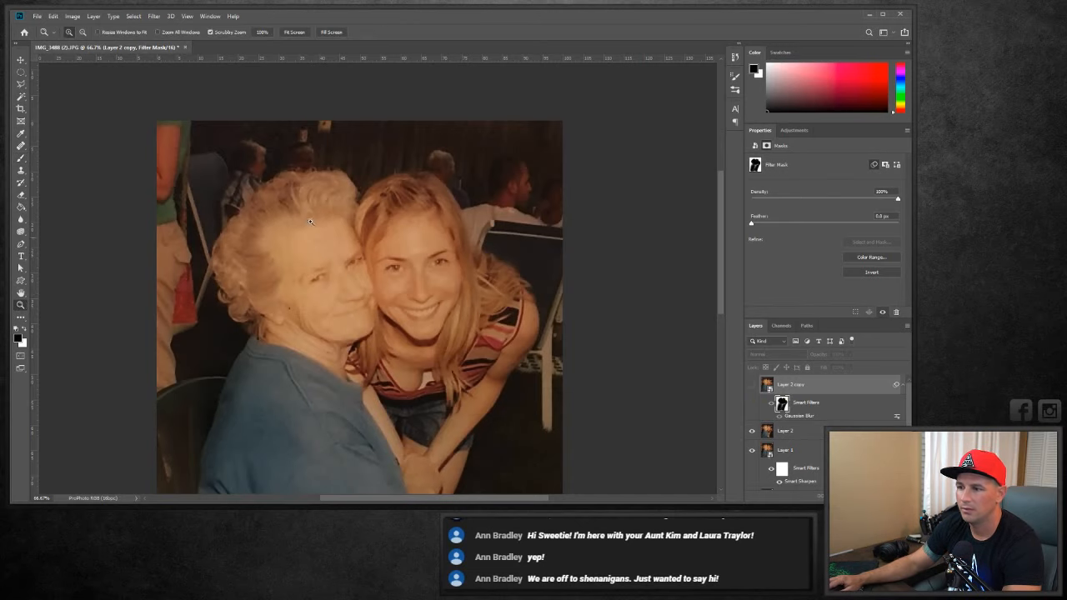
click(408, 153)
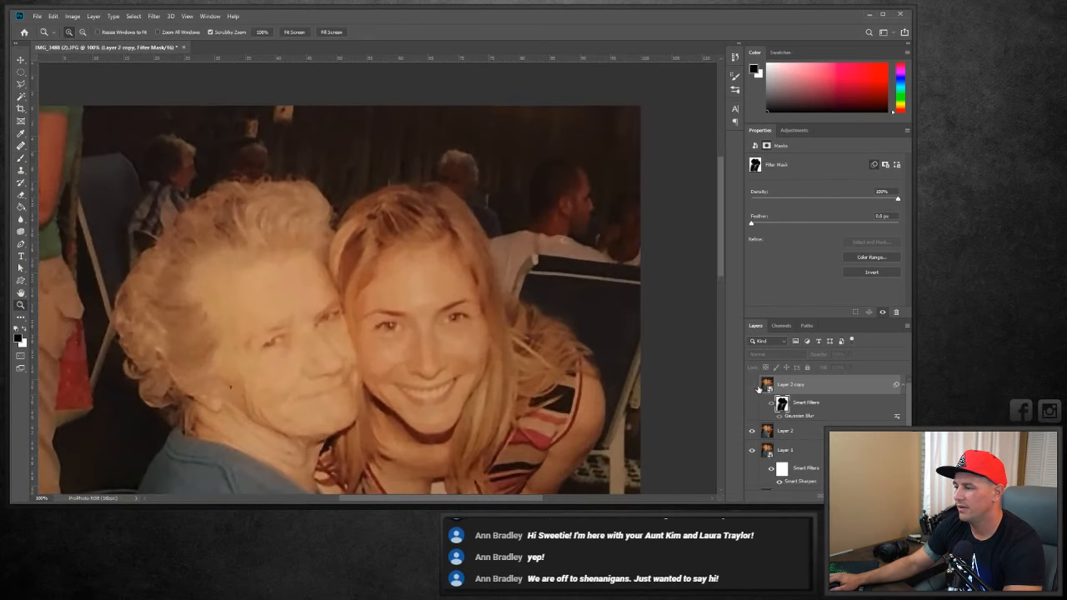
click(752, 386)
click(751, 386)
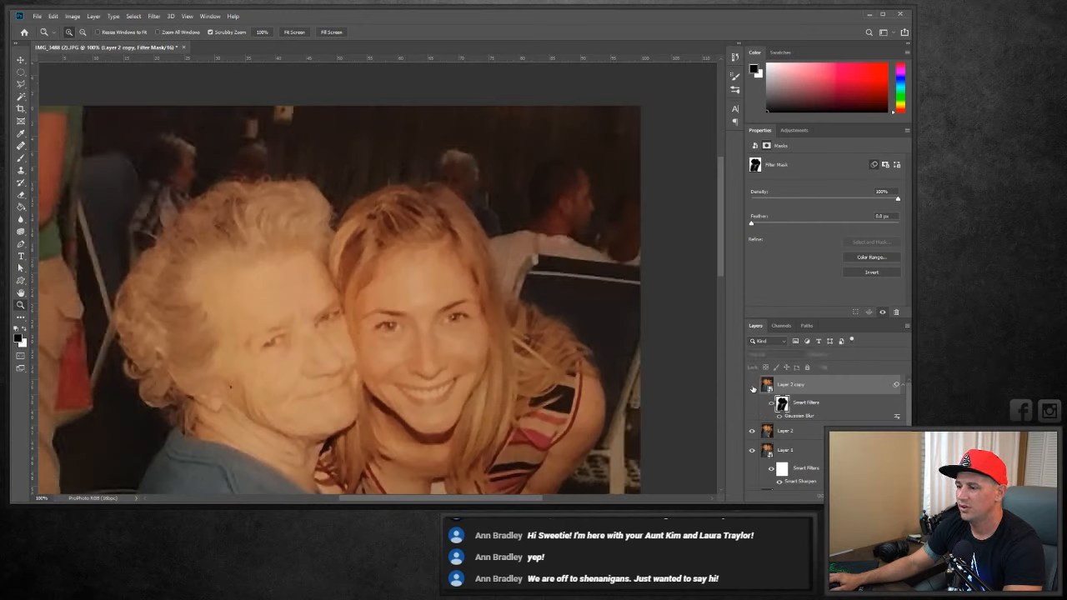
click(752, 386)
click(751, 386)
click(752, 386)
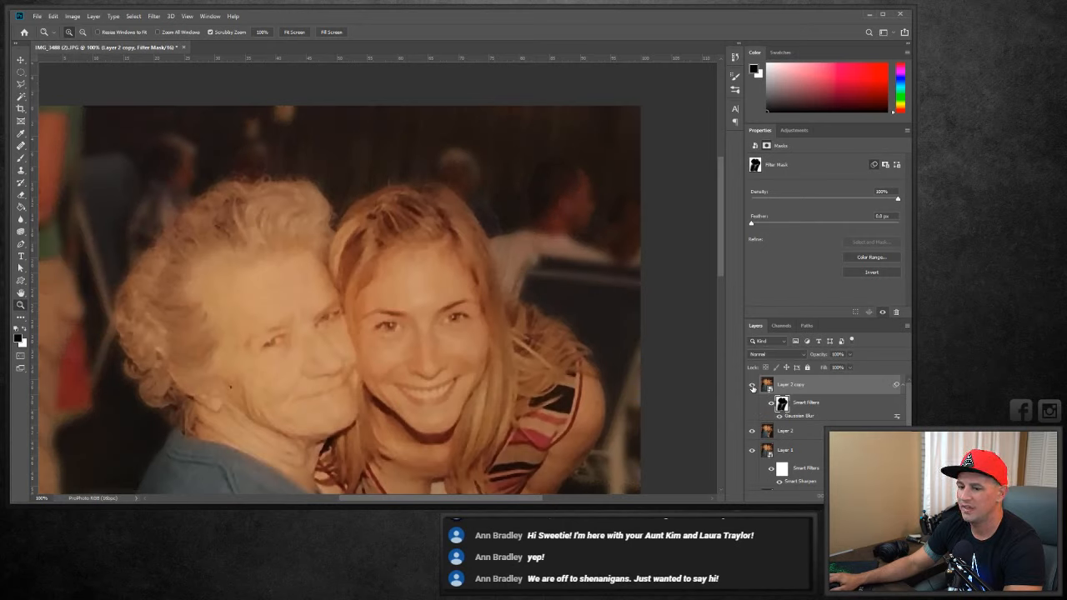
Brush black on the filter mask along both women's hair outlines and the younger woman's shoulder to sharpen those edges.
click(21, 157)
mouse_move(133, 298)
mouse_down()
mouse_move(155, 394)
mouse_move(128, 330)
mouse_up()
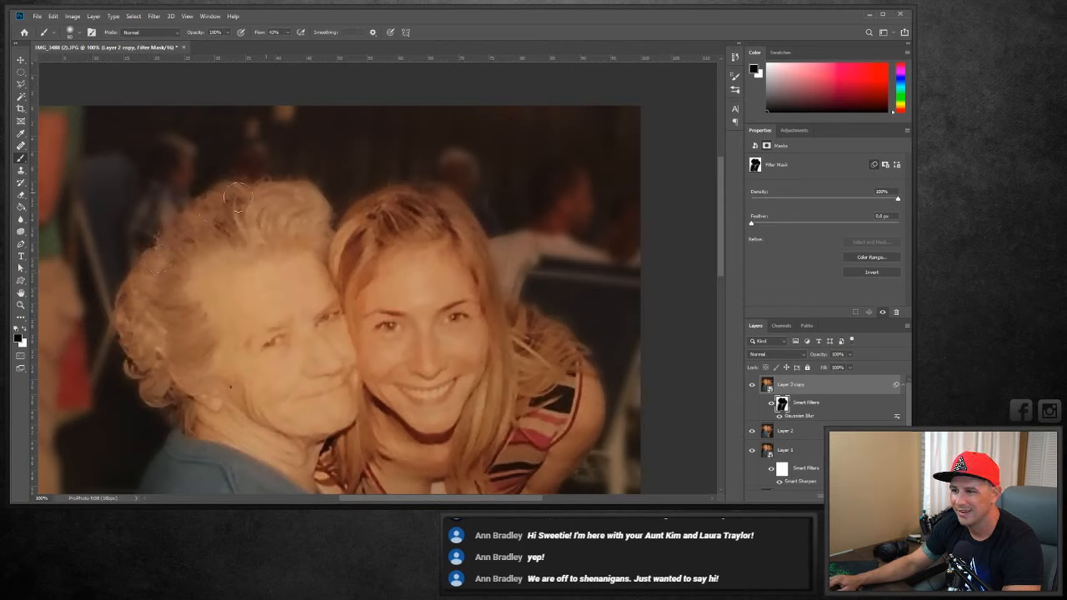
mouse_move(237, 196)
mouse_down()
mouse_move(341, 218)
mouse_move(394, 213)
mouse_move(415, 194)
mouse_move(402, 199)
mouse_move(460, 220)
mouse_up()
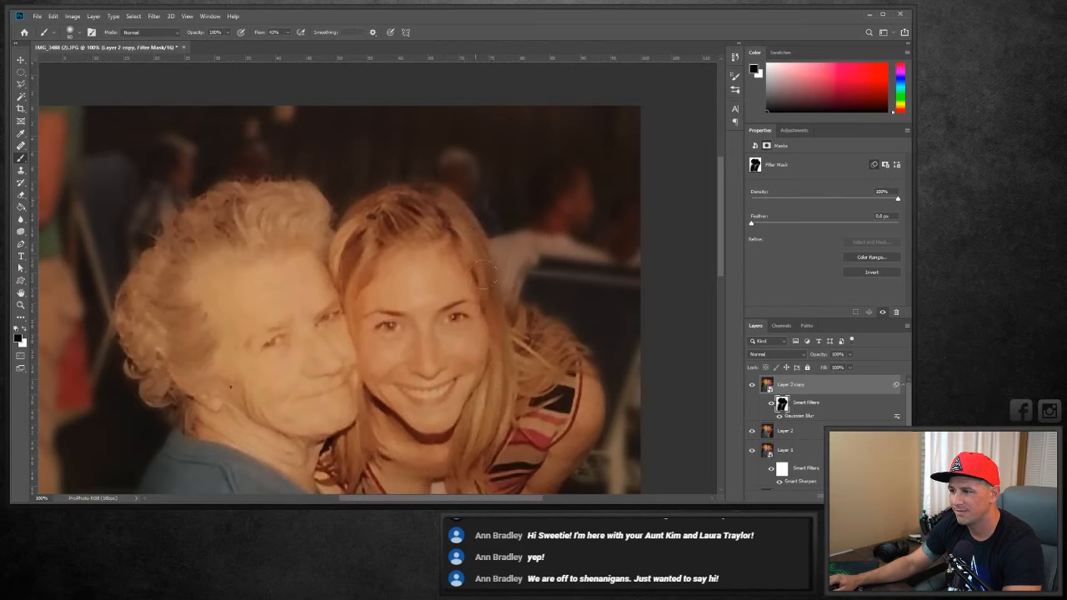
mouse_move(506, 315)
mouse_down()
mouse_move(544, 325)
mouse_move(596, 370)
mouse_move(557, 329)
mouse_move(577, 372)
mouse_up()
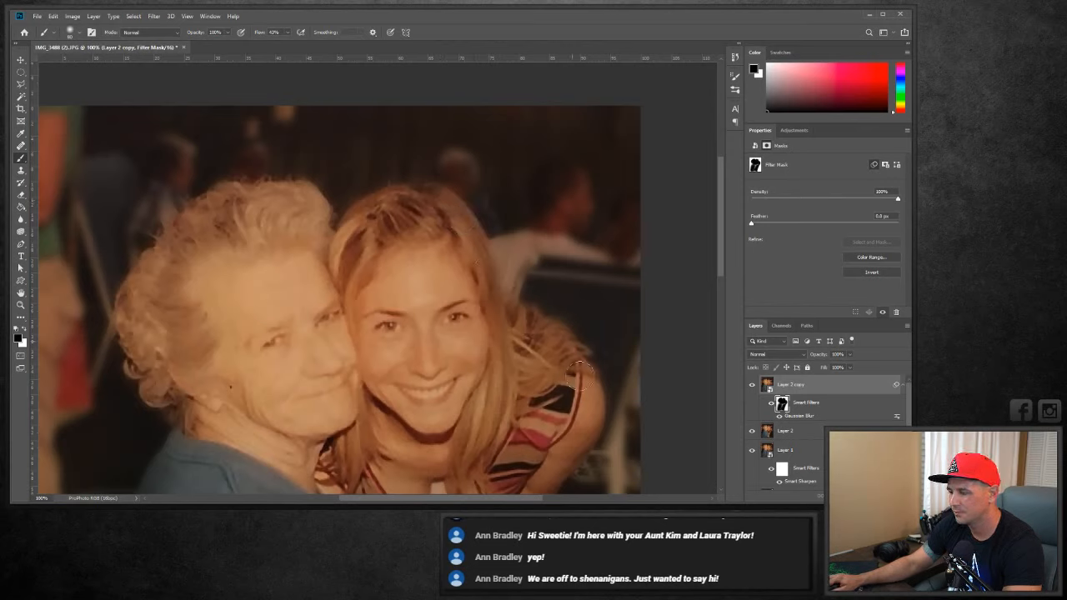
Check the refined edges by hiding and reshowing Layer 2 copy, and view the whole photo.
click(753, 385)
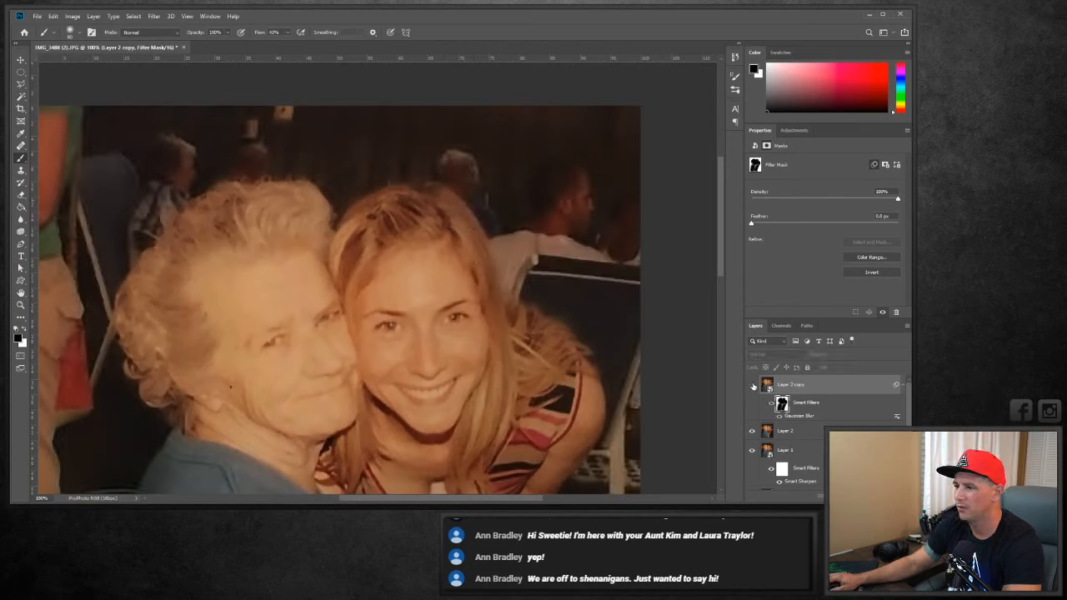
click(753, 386)
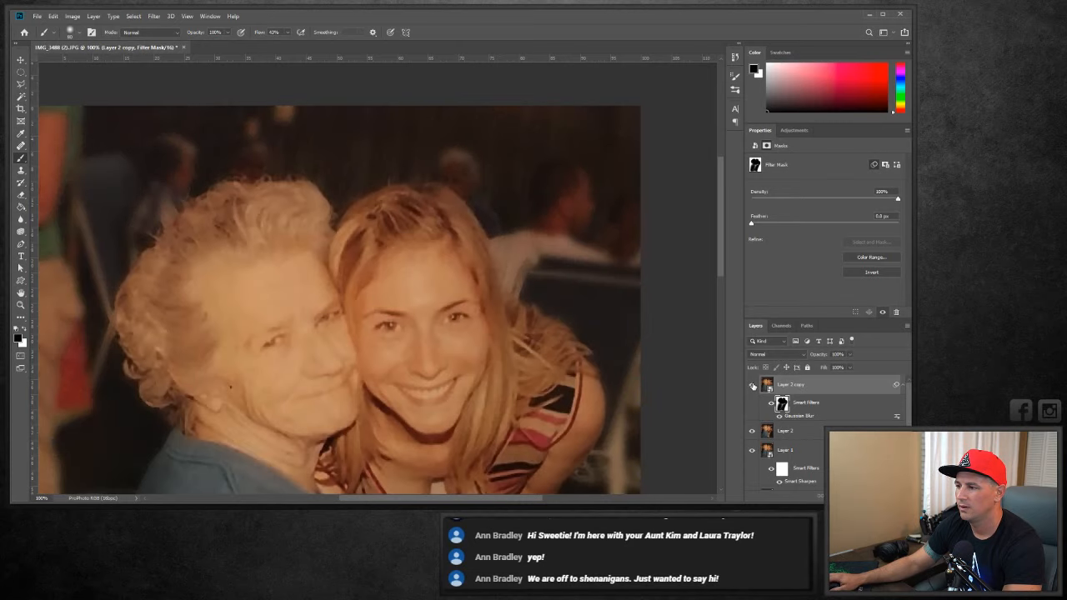
click(21, 305)
right_click(320, 308)
click(338, 310)
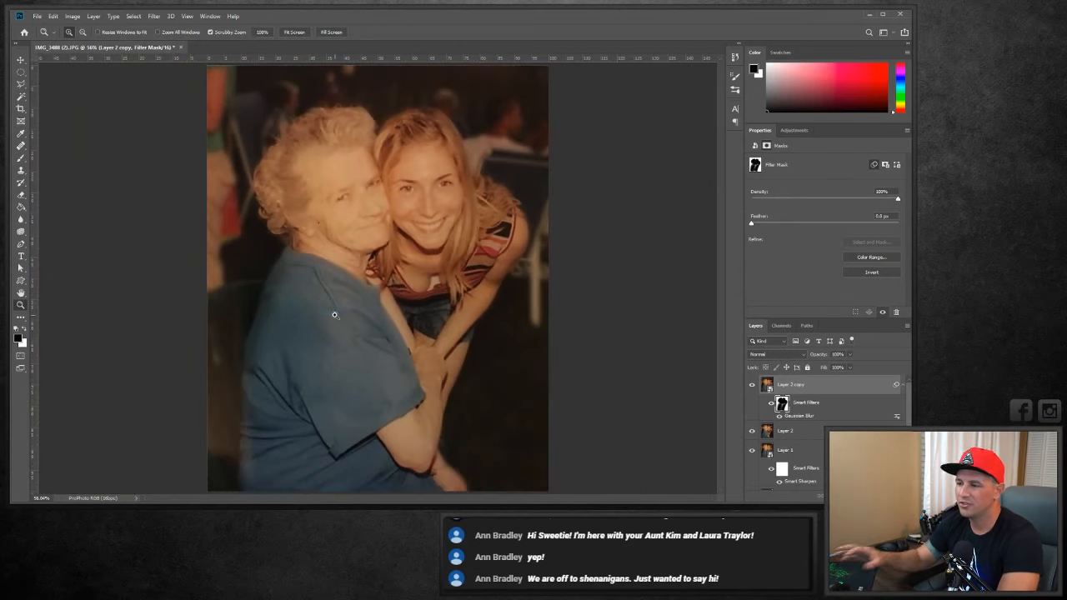
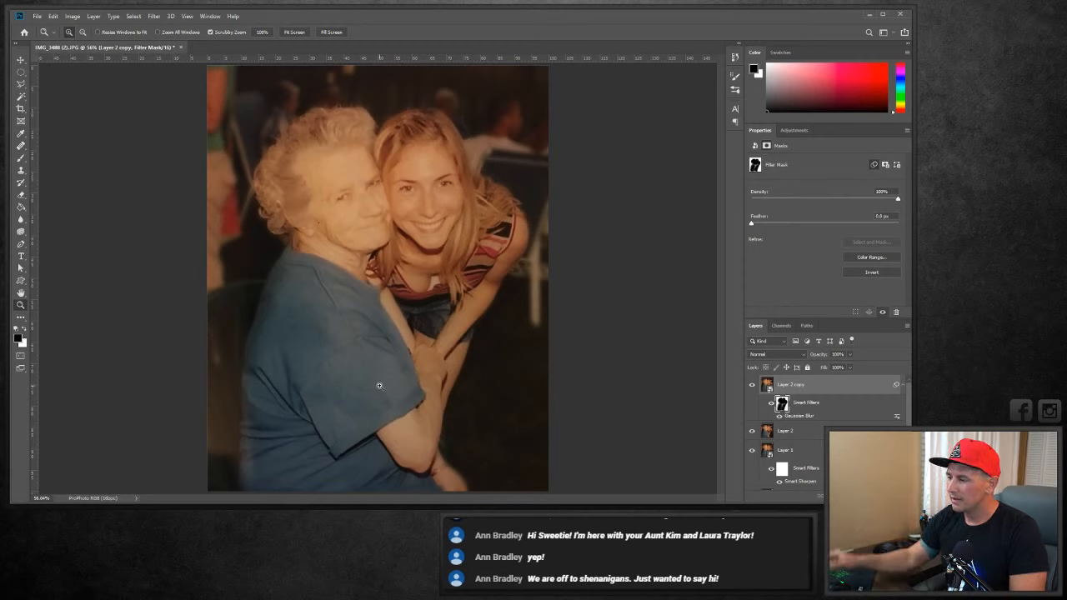
Set the foreground color to the neutral light gray dadada, and target the Gaussian Blur filter mask with the Brush using black.
click(800, 409)
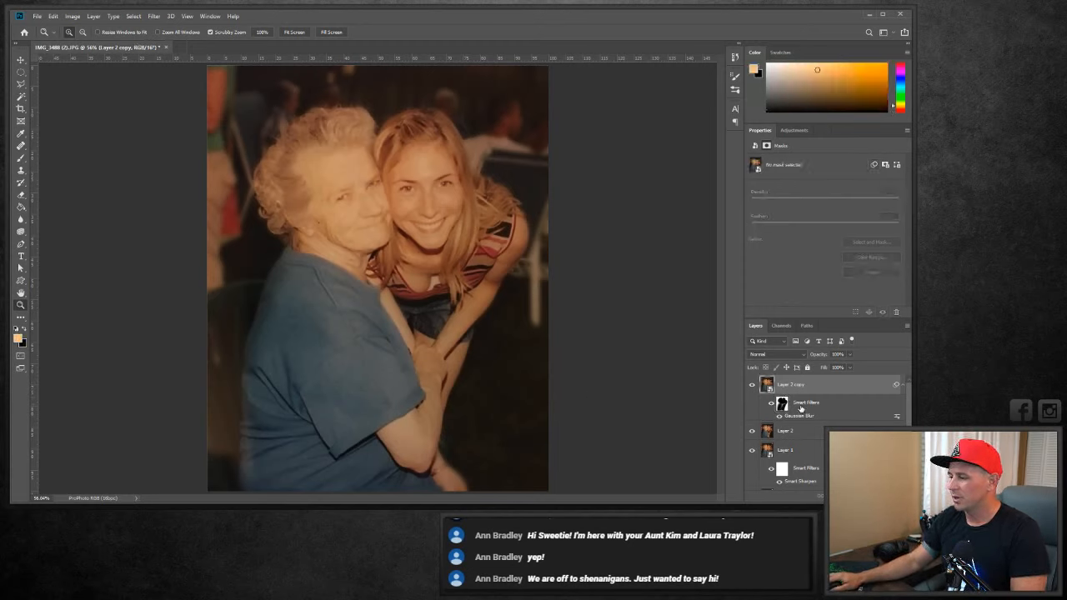
click(19, 337)
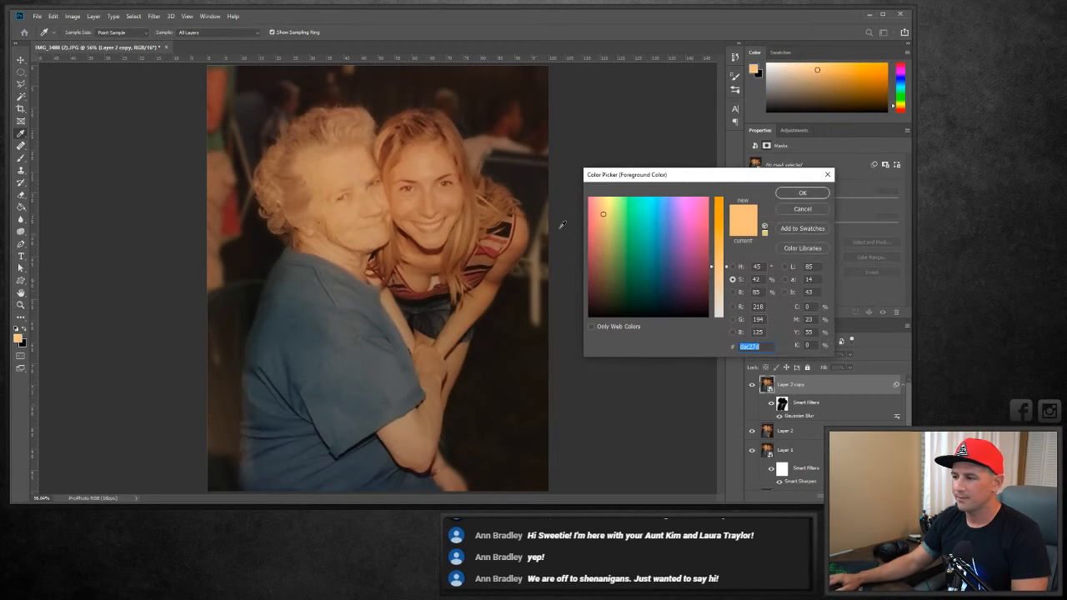
click(720, 314)
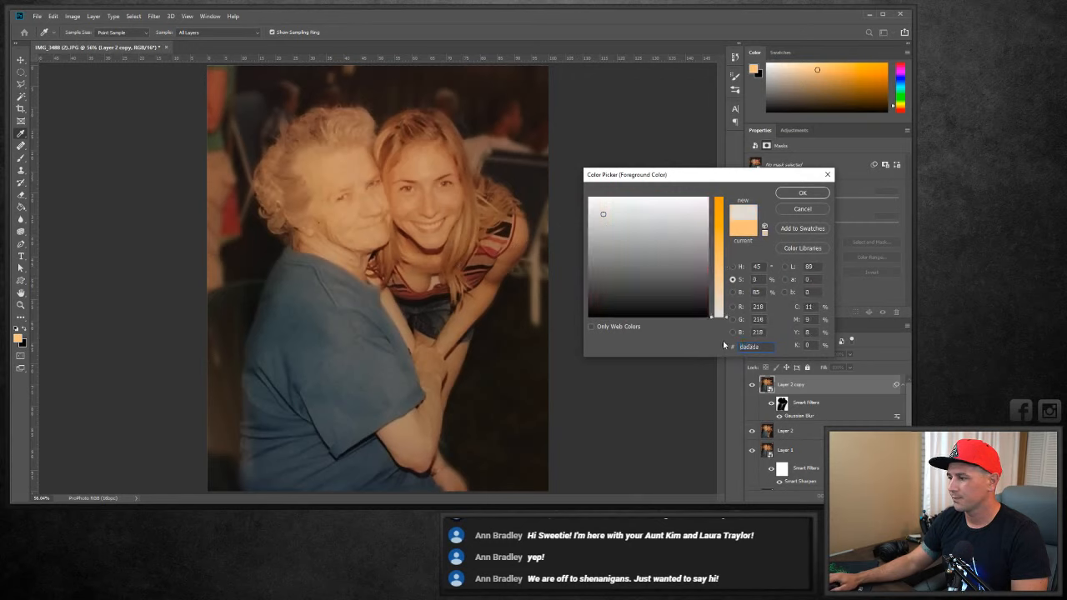
click(802, 193)
click(20, 158)
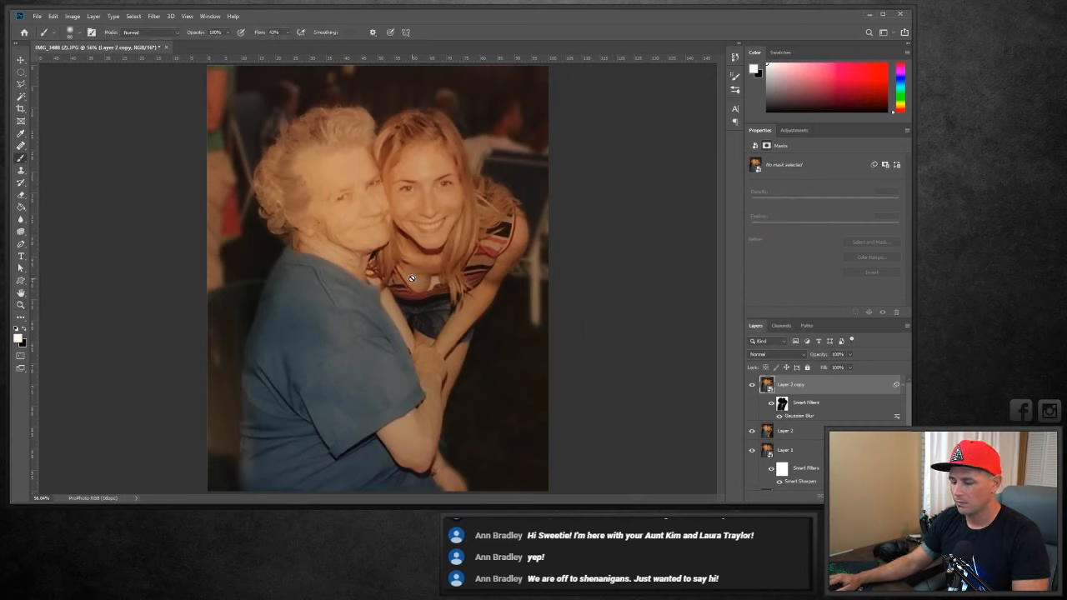
click(782, 403)
key(x)
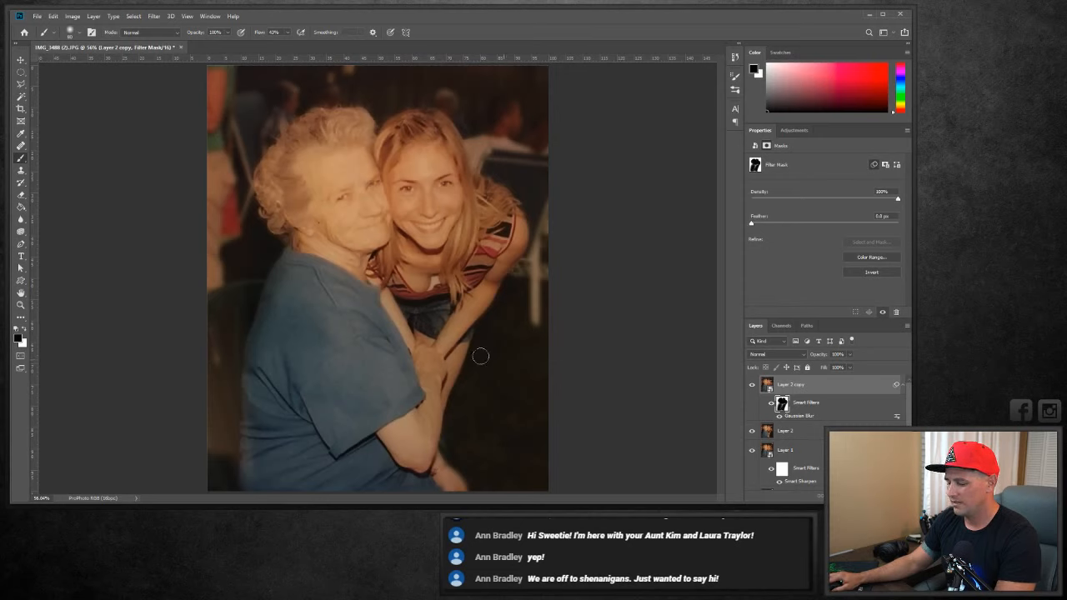
Try painting white with a larger brush on the filter mask over the younger woman's striped top and arm, and undo the stroke.
key(bracketright)
key(bracketright)
key(bracketright)
key(bracketright)
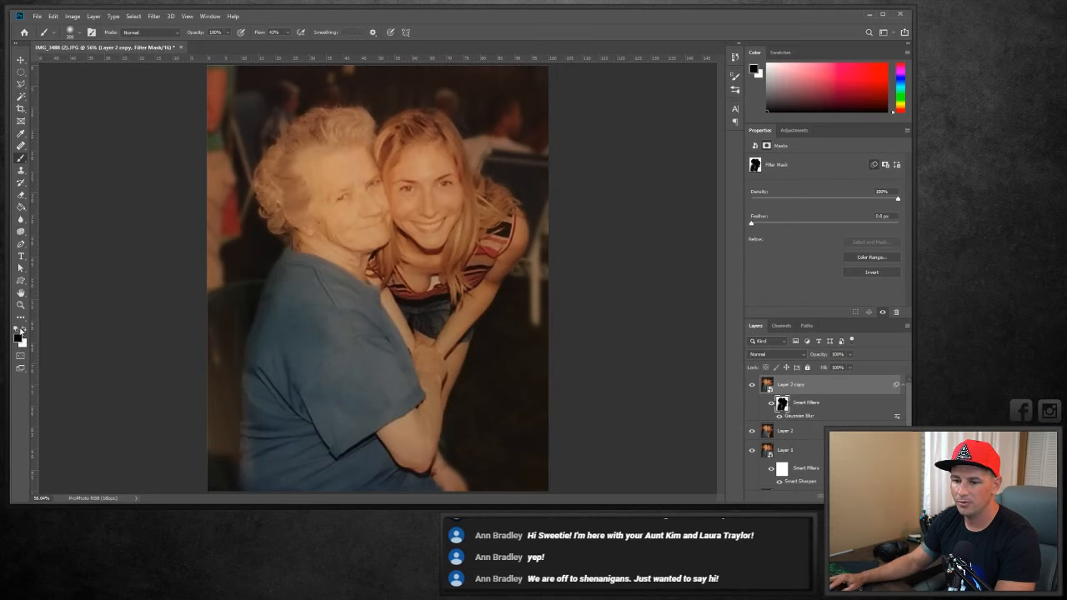
click(24, 329)
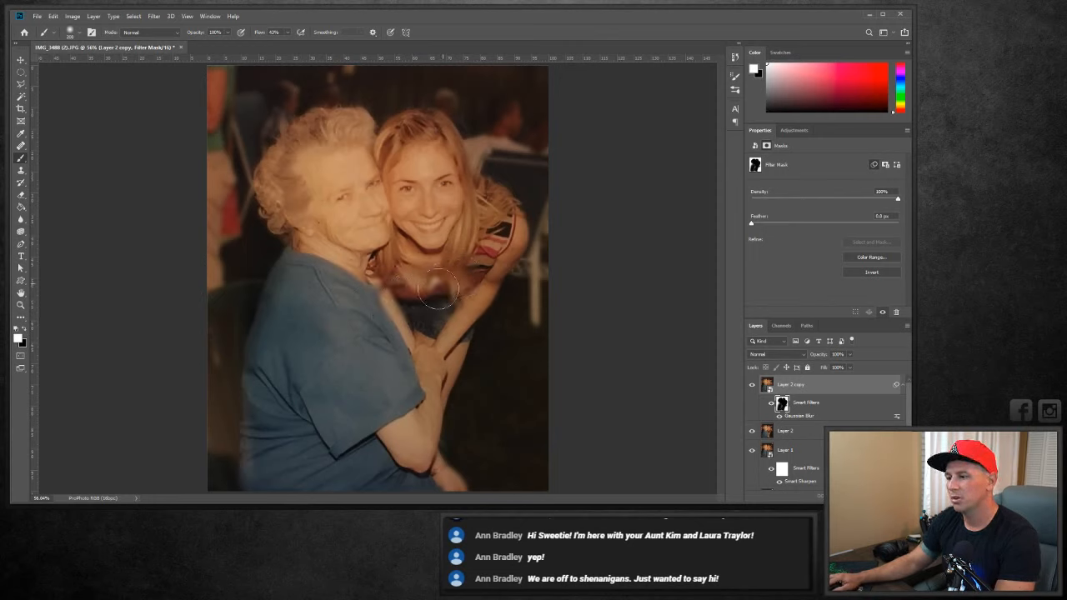
mouse_move(439, 288)
mouse_down()
mouse_move(463, 315)
mouse_move(439, 330)
mouse_move(421, 320)
mouse_move(515, 242)
mouse_move(526, 217)
mouse_up()
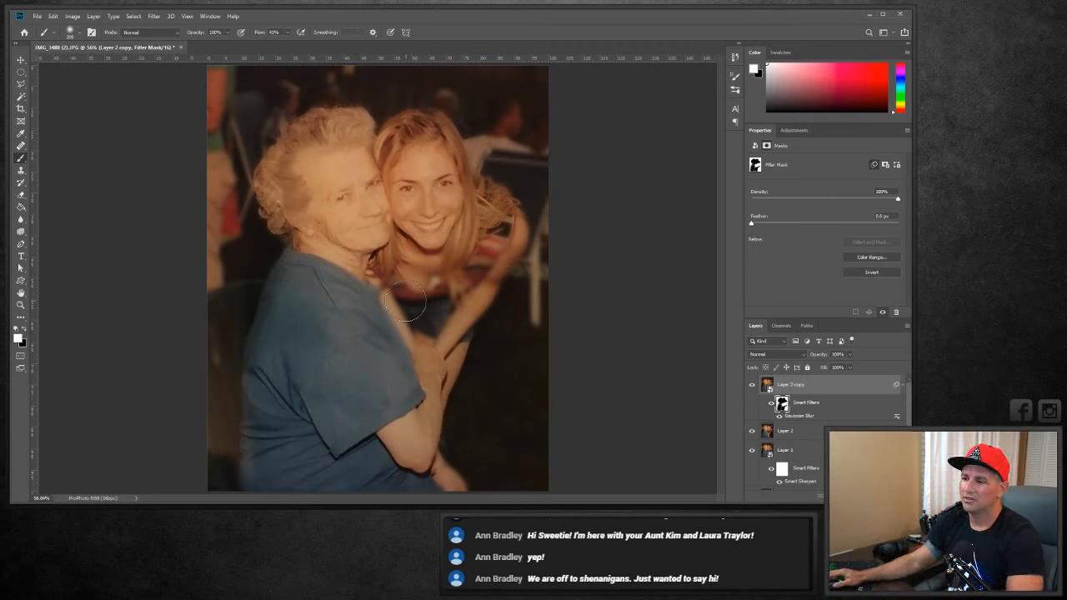
key(ctrl+z)
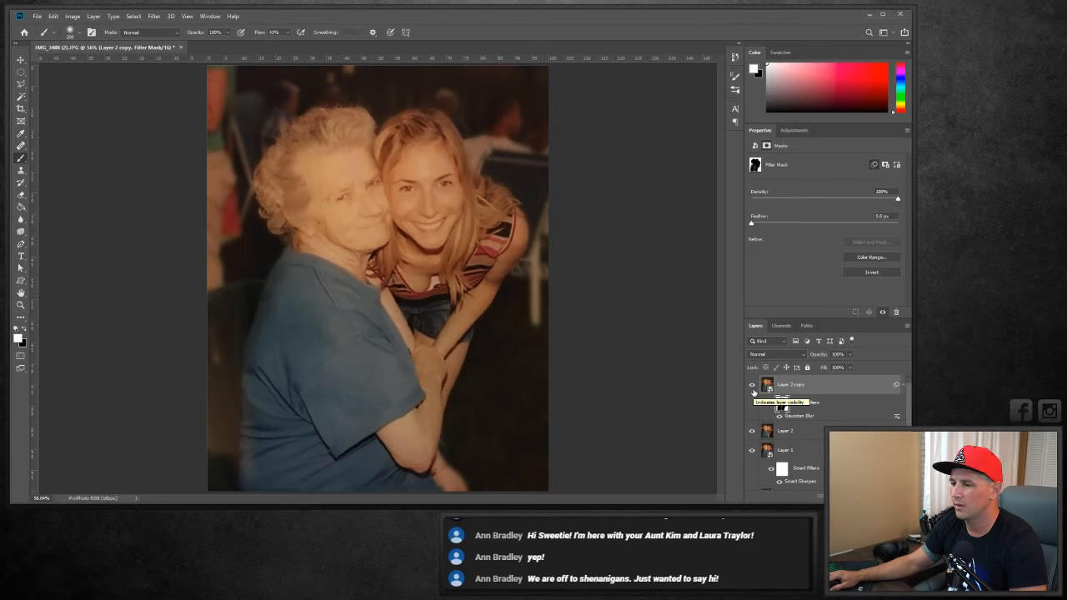
Stamp all visible layers into a new layer above Layer 2 copy, and open it in Liquify with Forward Warp ready at the younger woman's neckline.
click(811, 385)
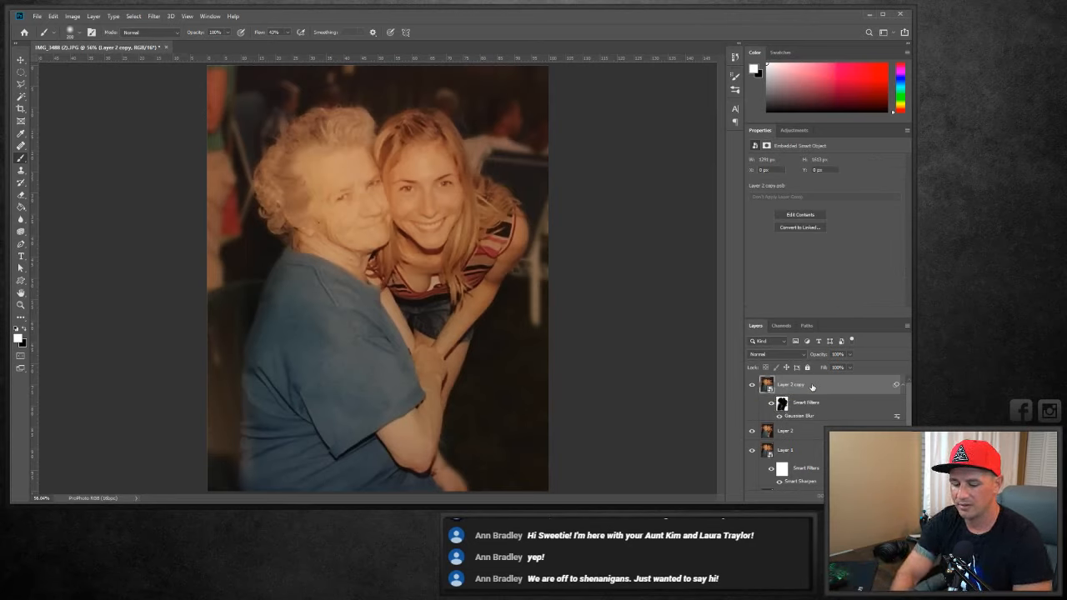
key(ctrl+shift+alt+e)
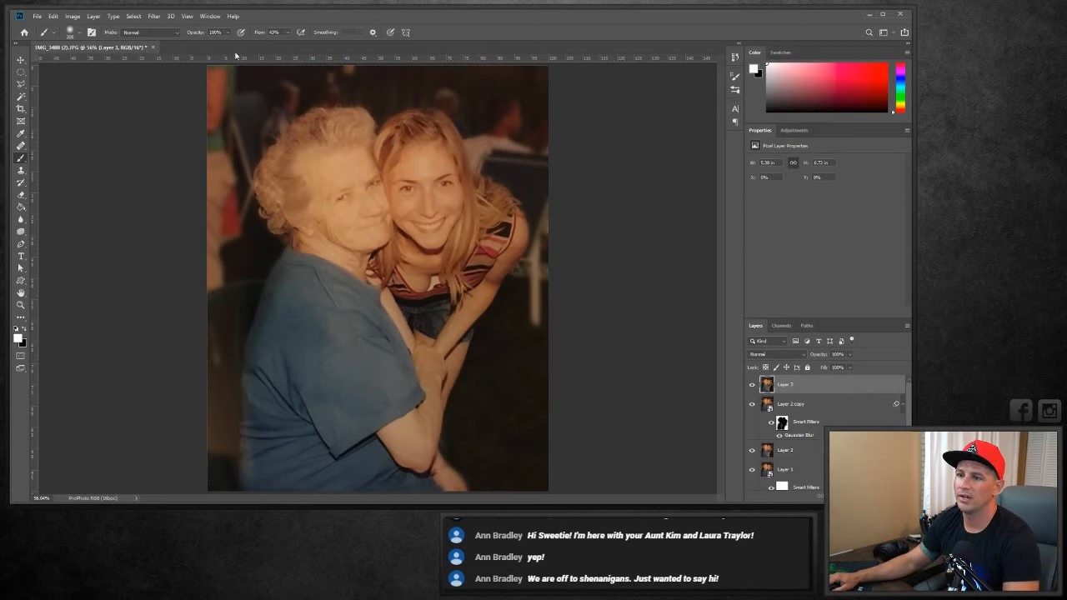
click(154, 20)
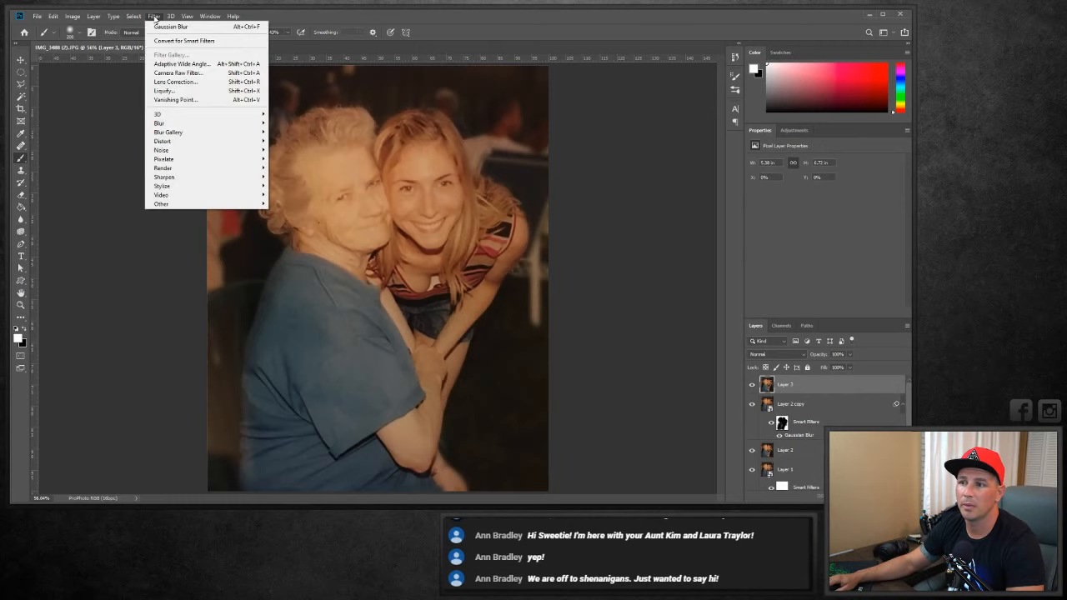
click(180, 91)
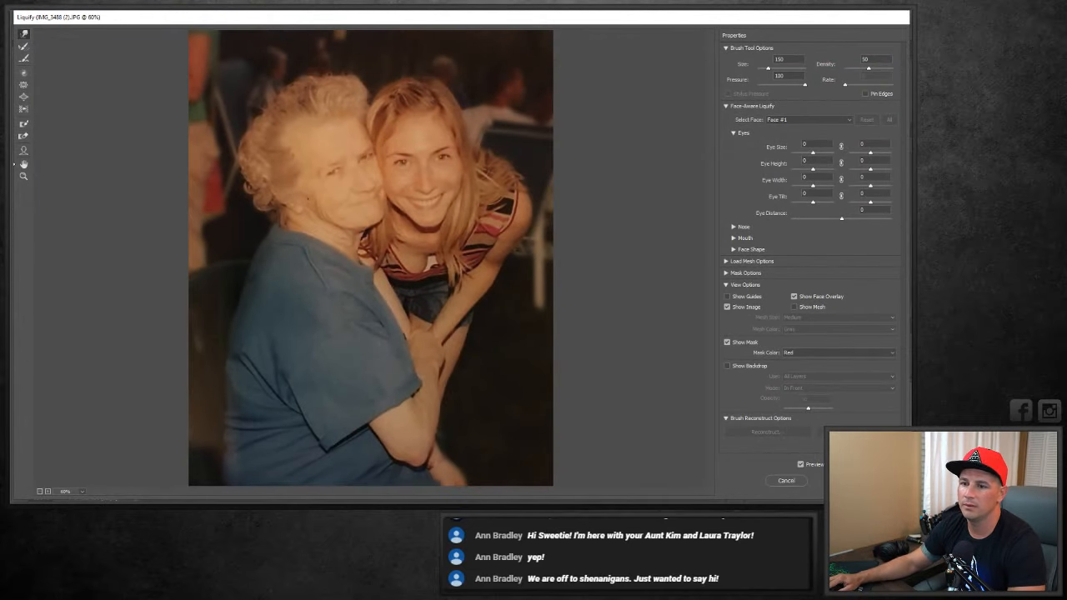
click(24, 151)
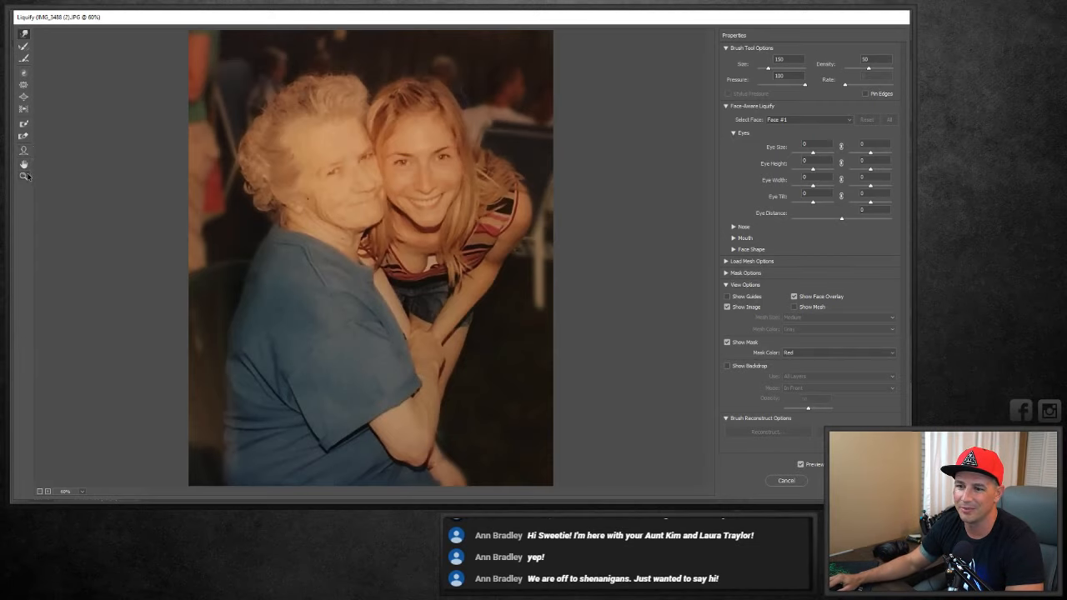
drag(368, 226, 436, 275)
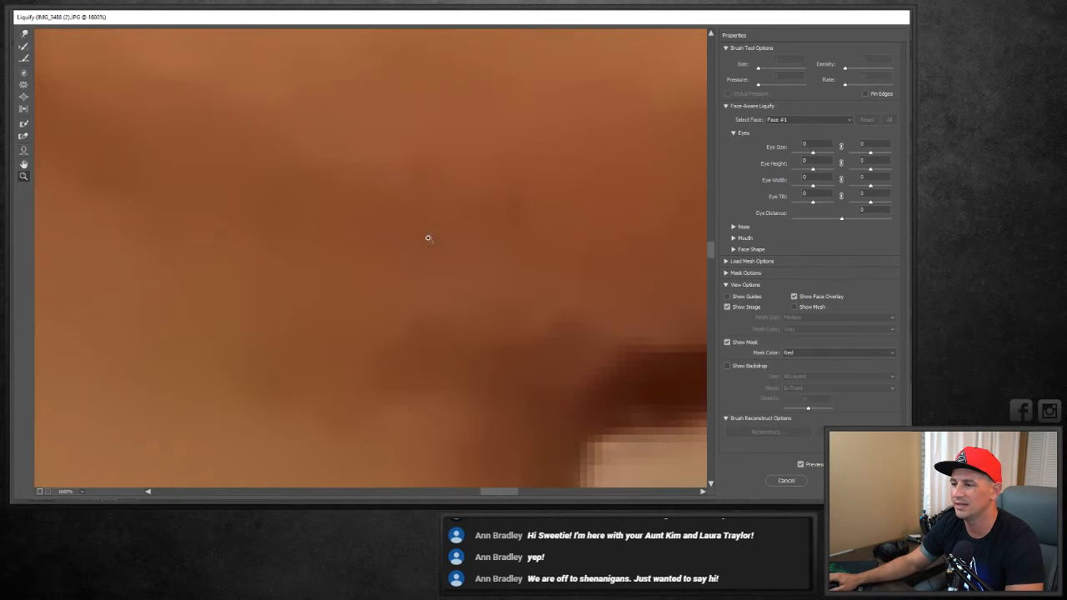
alt+click(482, 234)
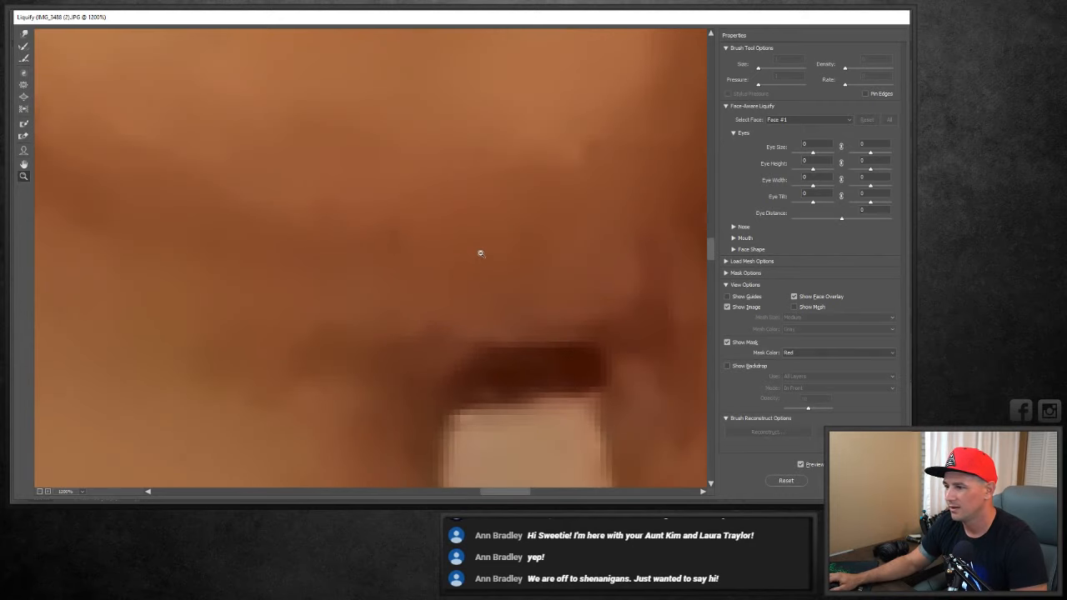
mouse_move(480, 252)
mouse_down()
mouse_move(387, 240)
mouse_move(395, 244)
mouse_up()
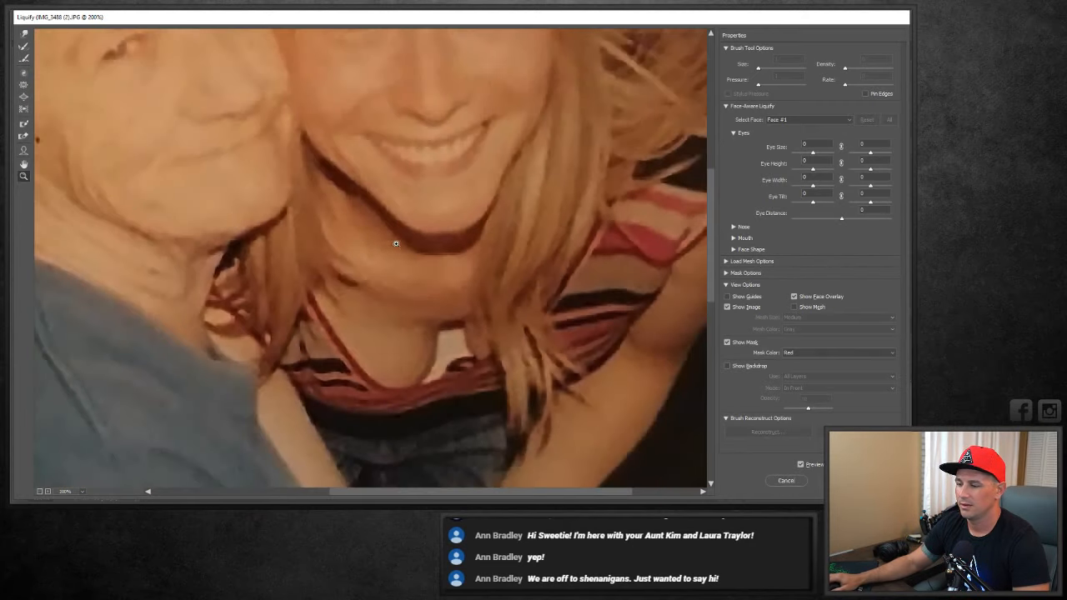
scroll(396, 243, down, 2)
click(23, 37)
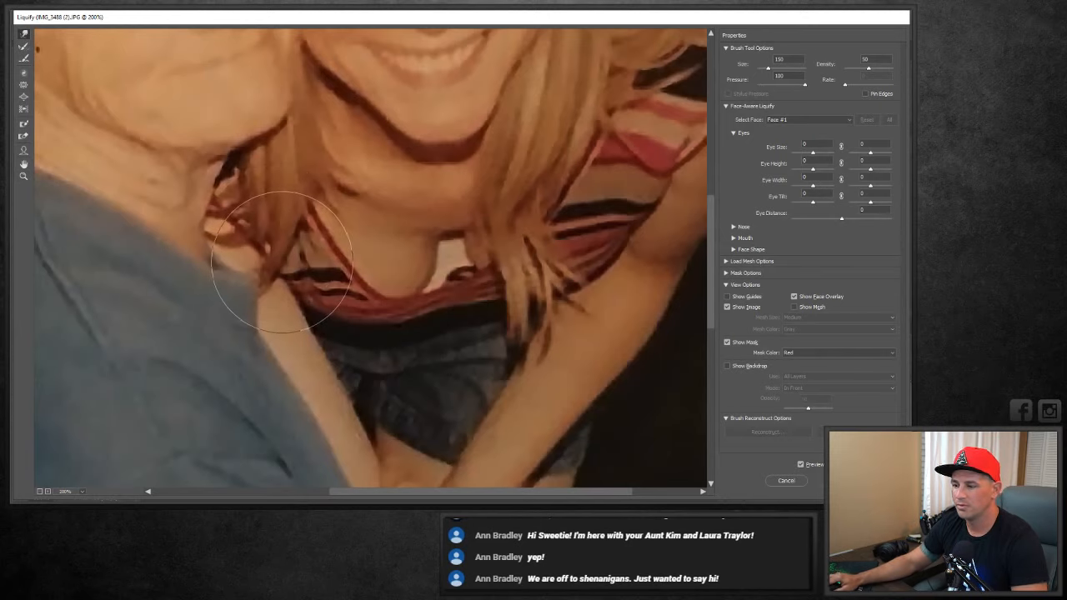
Try pulling the neckline's red trim inward using Forward Warp with a brush size of 20, and undo the warp.
key(bracketleft)
key(bracketleft)
key(bracketleft)
key(bracketleft)
key(bracketleft)
key(bracketleft)
key(bracketleft)
key(bracketleft)
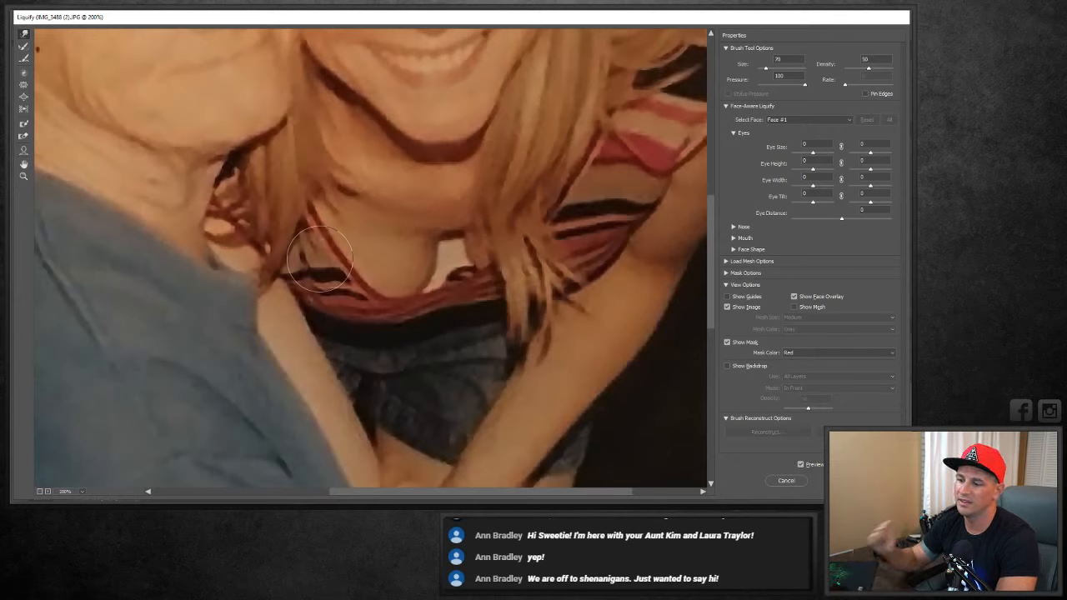
key(bracketleft)
key(bracketleft)
key(bracketleft)
key(bracketleft)
key(bracketleft)
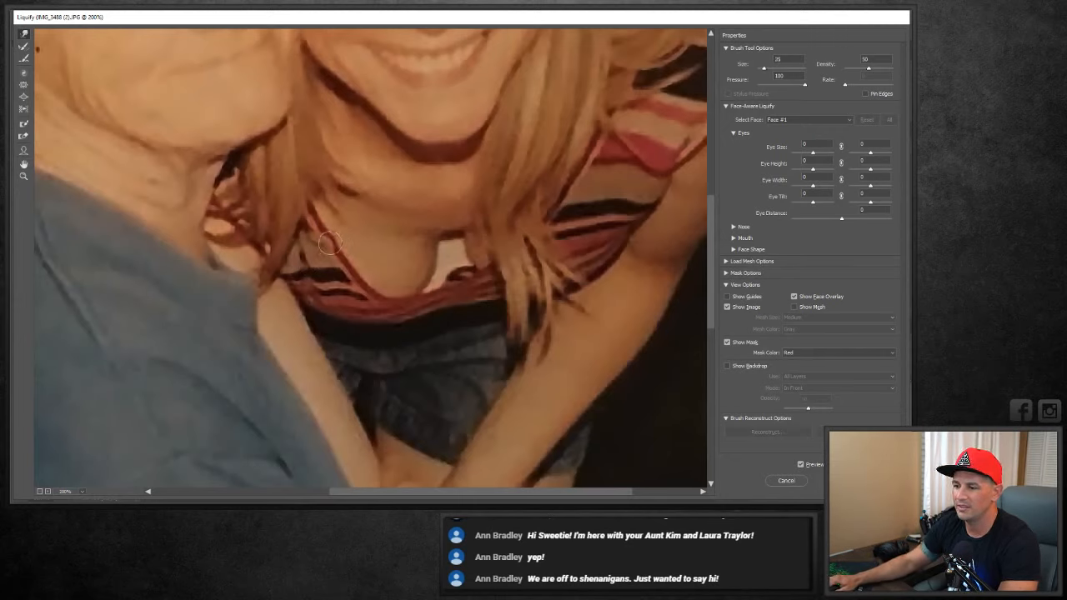
drag(329, 241, 350, 228)
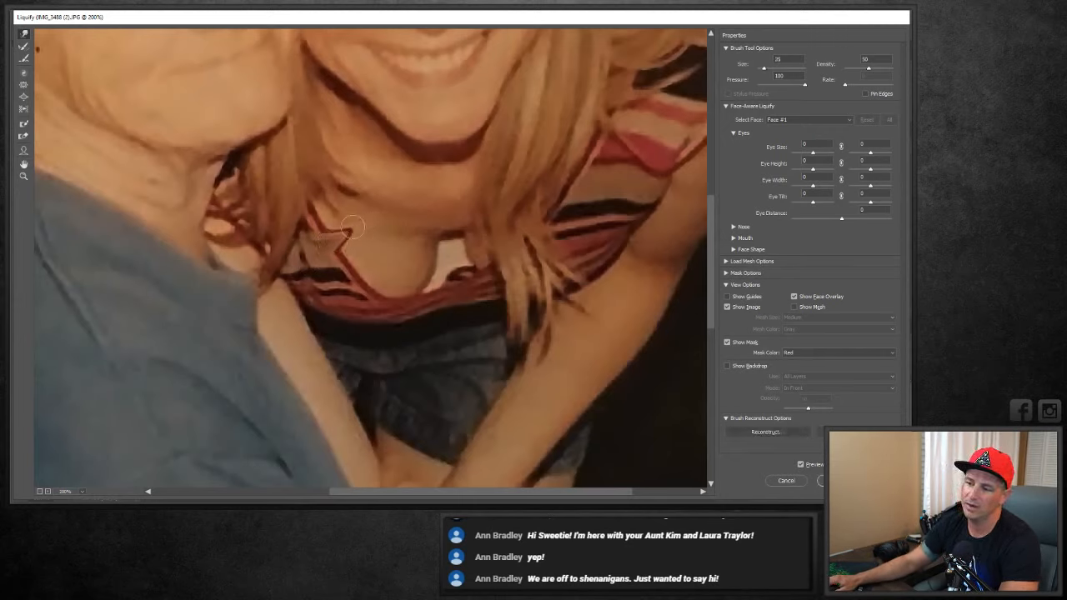
key(ctrl+z)
Warp the neckline's red trim inward on the older woman's side, using a brush size of 70.
key(bracketright)
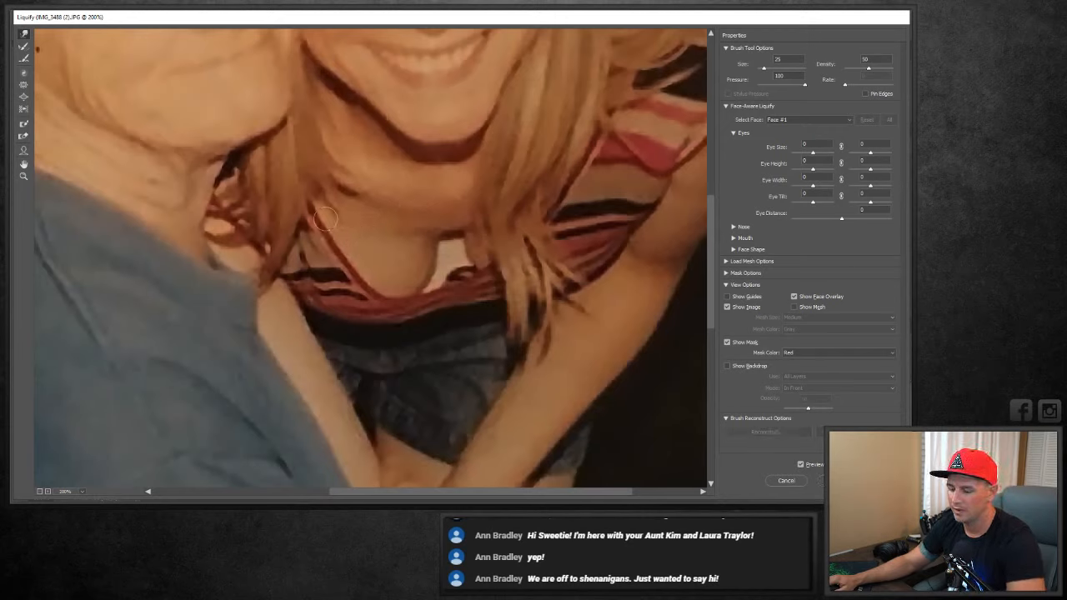
key(bracketright)
key(bracketright)
key(bracketright)
key(bracketright)
key(bracketright)
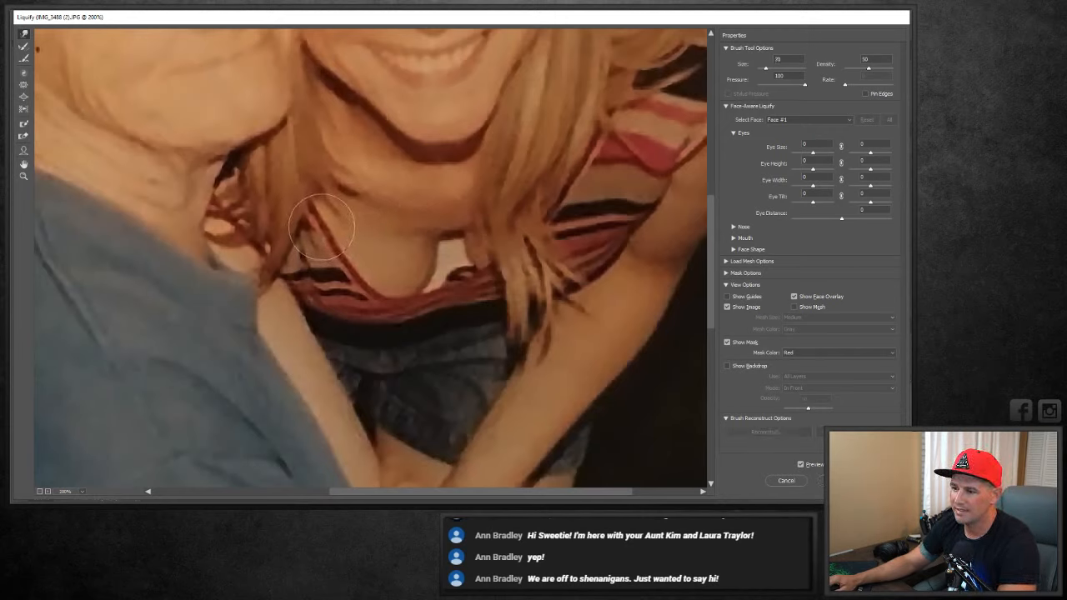
mouse_move(321, 227)
mouse_down()
mouse_move(336, 262)
mouse_move(390, 305)
mouse_up()
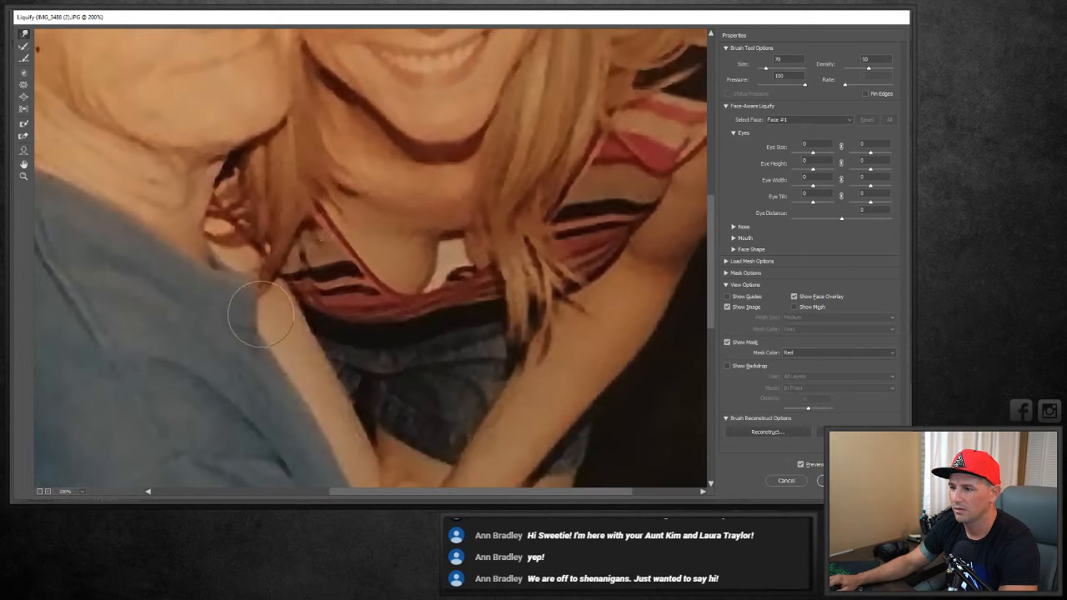
Try pushing the neckline's lower edge toward the white patch with a brush size of 90, and undo the warp.
key(bracketleft)
key(bracketleft)
key(bracketleft)
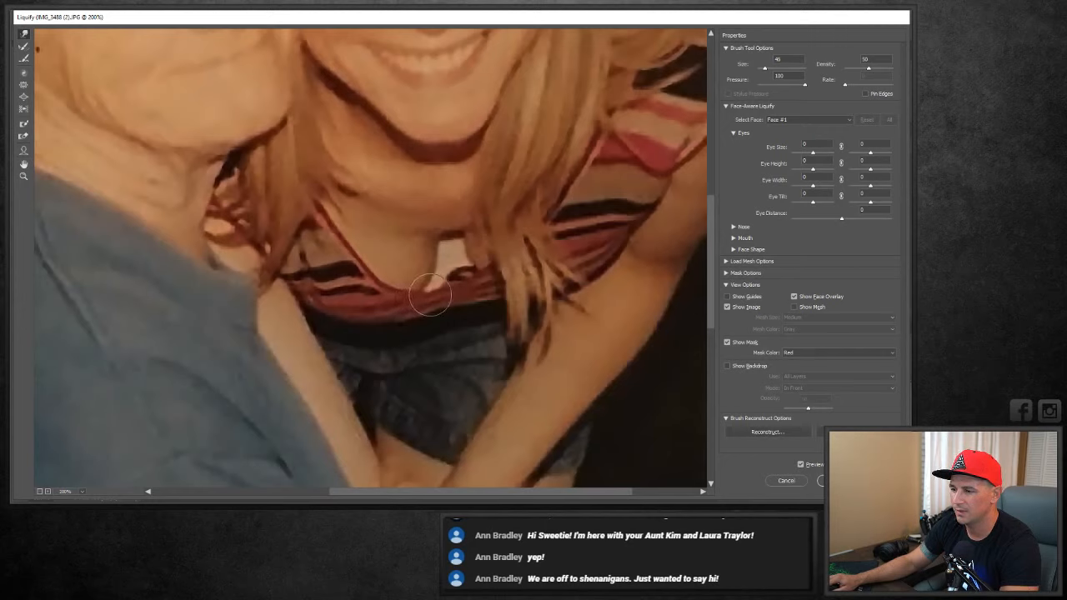
key(bracketright)
key(bracketright)
key(bracketright)
key(bracketright)
key(bracketright)
mouse_move(413, 300)
mouse_down()
mouse_move(453, 304)
mouse_move(458, 291)
mouse_up()
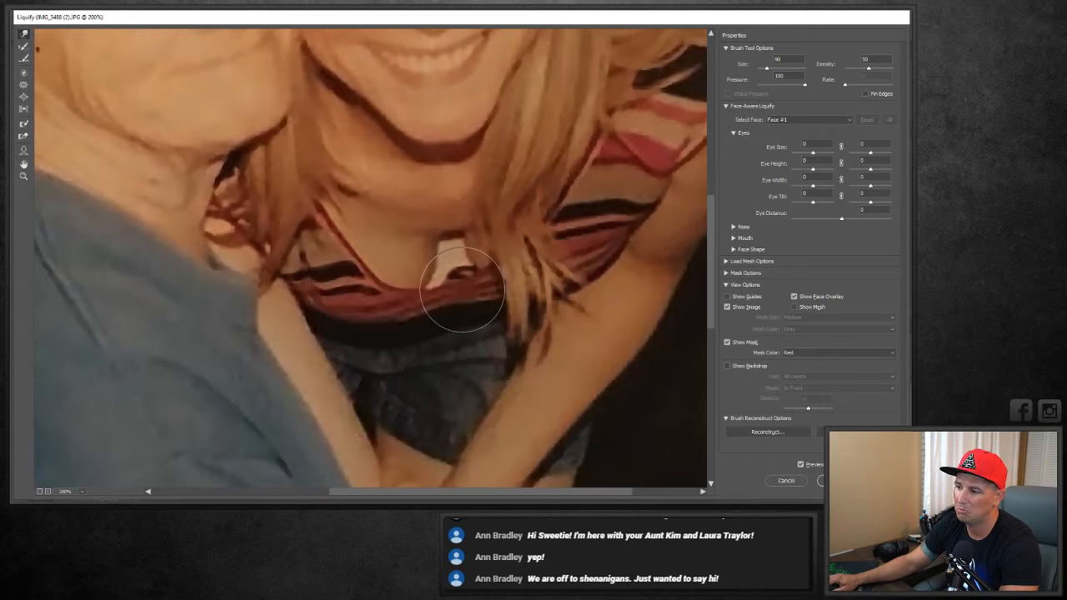
key(bracketleft)
key(bracketleft)
key(bracketleft)
key(ctrl+z)
key(bracketleft)
key(bracketleft)
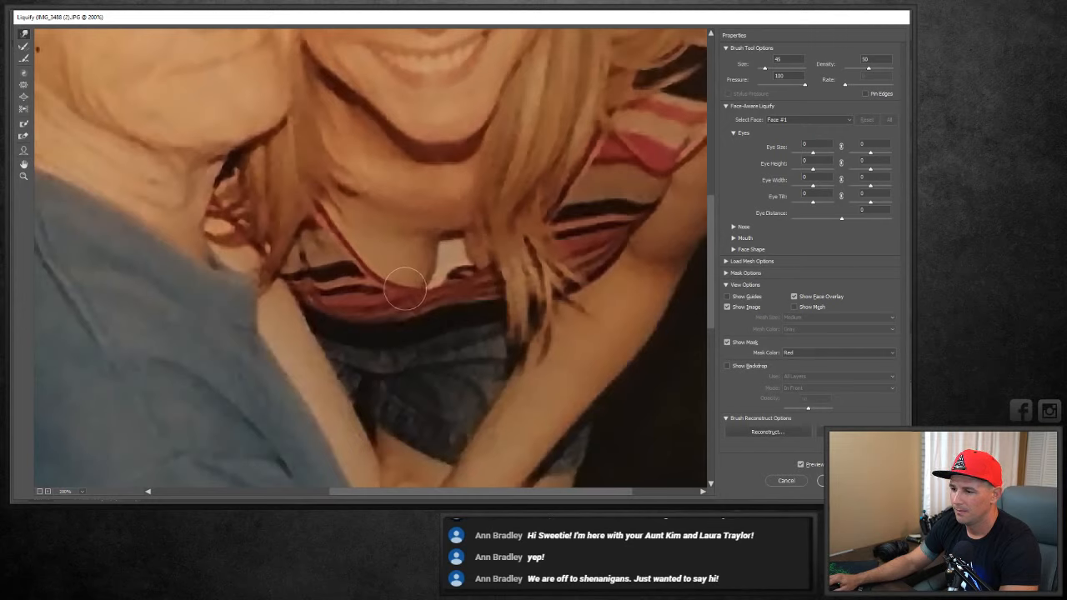
Warp the neckline's edge around the white patch using brush sizes of 90 and 40, and reduce the brush size to 25.
key(bracketright)
key(bracketright)
key(bracketright)
key(bracketright)
key(bracketright)
mouse_move(425, 267)
mouse_down()
mouse_move(424, 245)
mouse_move(453, 239)
mouse_move(455, 273)
mouse_up()
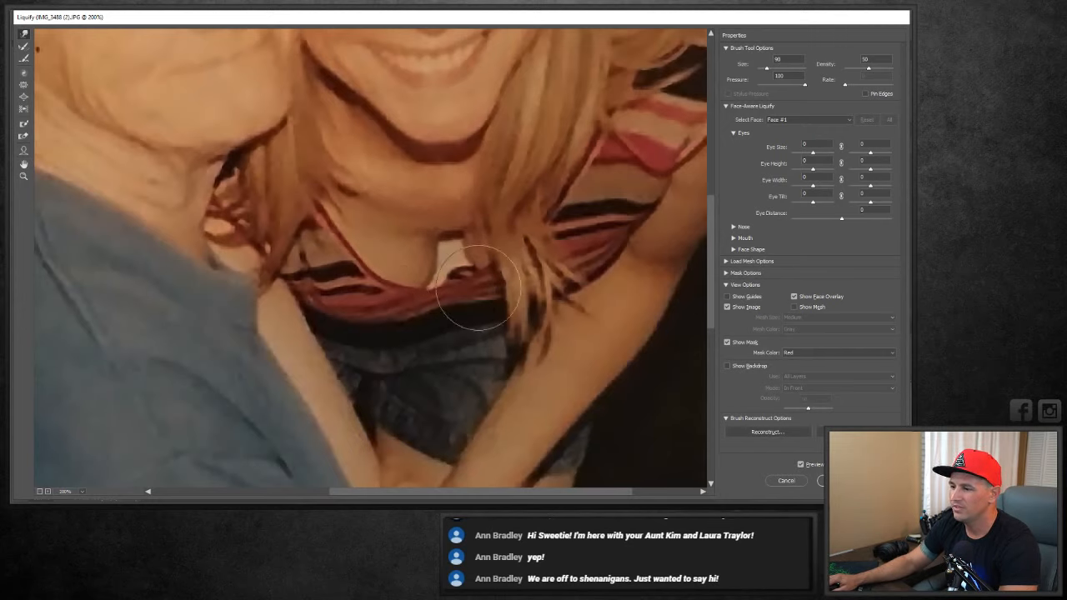
key(bracketleft)
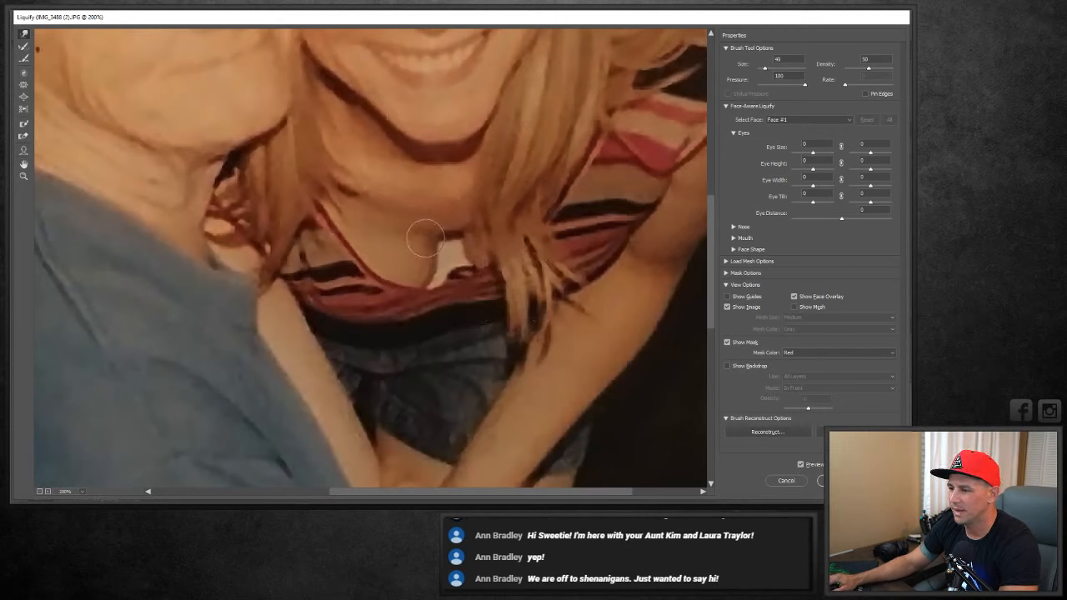
key(bracketleft)
key(bracketleft)
key(bracketleft)
key(bracketleft)
drag(433, 247, 449, 232)
key(bracketleft)
key(bracketleft)
key(bracketleft)
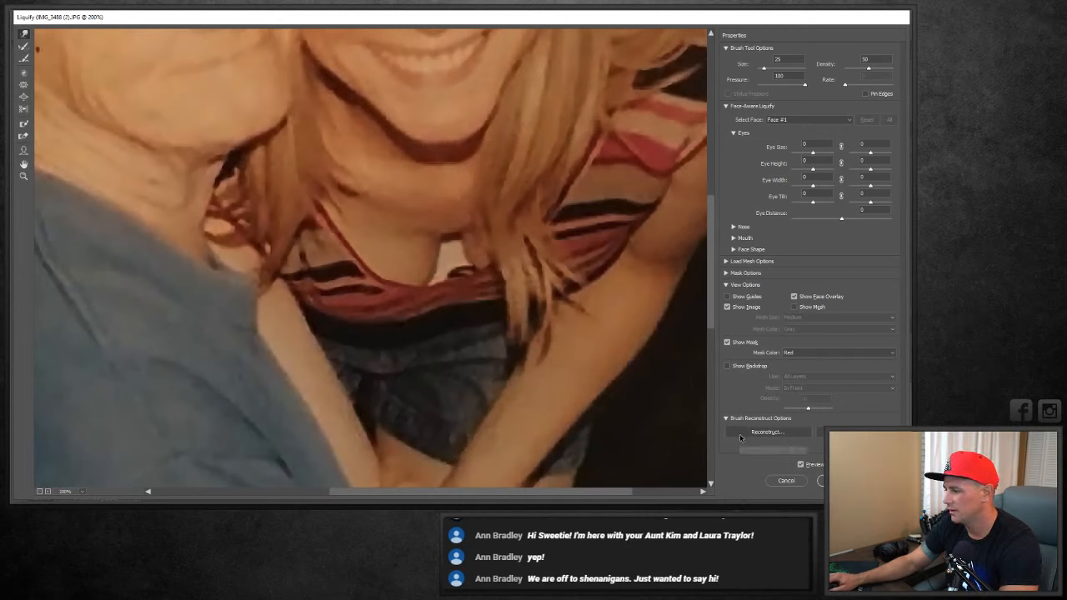
Compare the reshaped neckline with the original by toggling the preview, and set the brush size to 50.
click(801, 465)
click(800, 464)
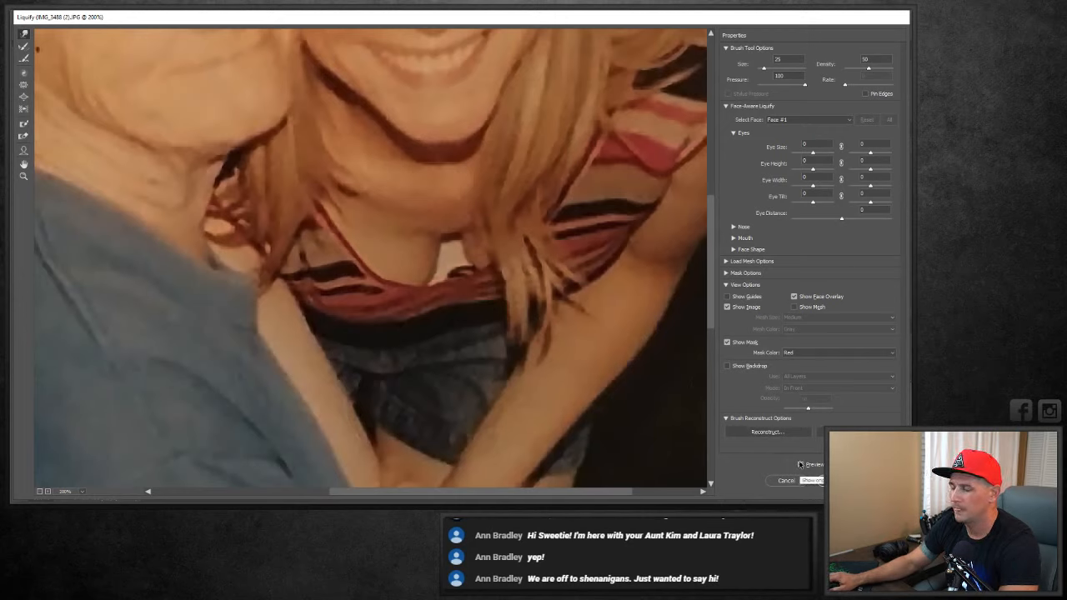
click(800, 464)
key(bracketright)
key(bracketright)
key(bracketright)
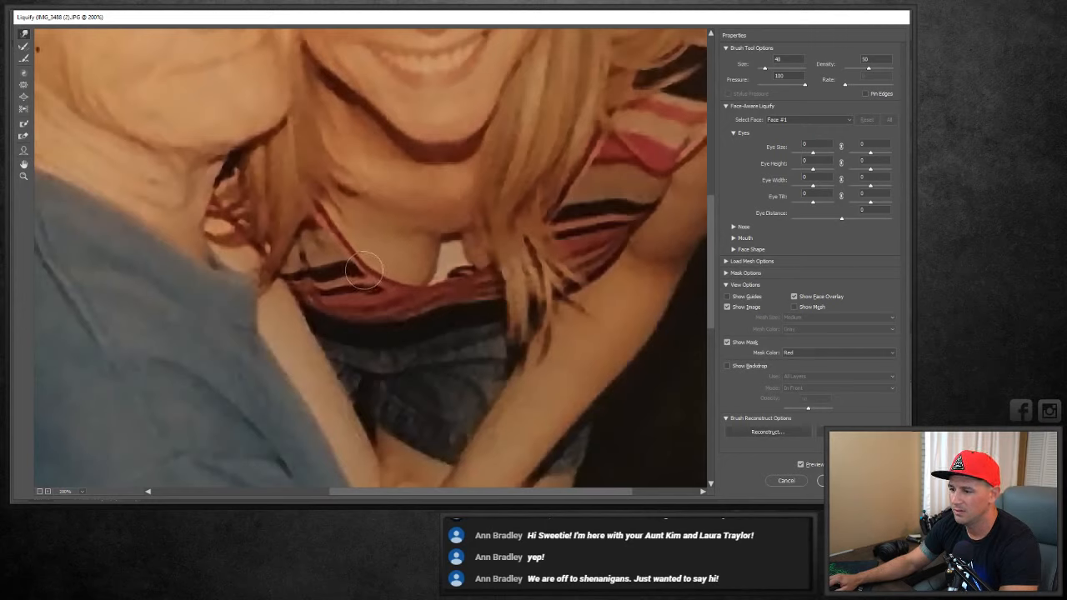
key(bracketright)
key(bracketright)
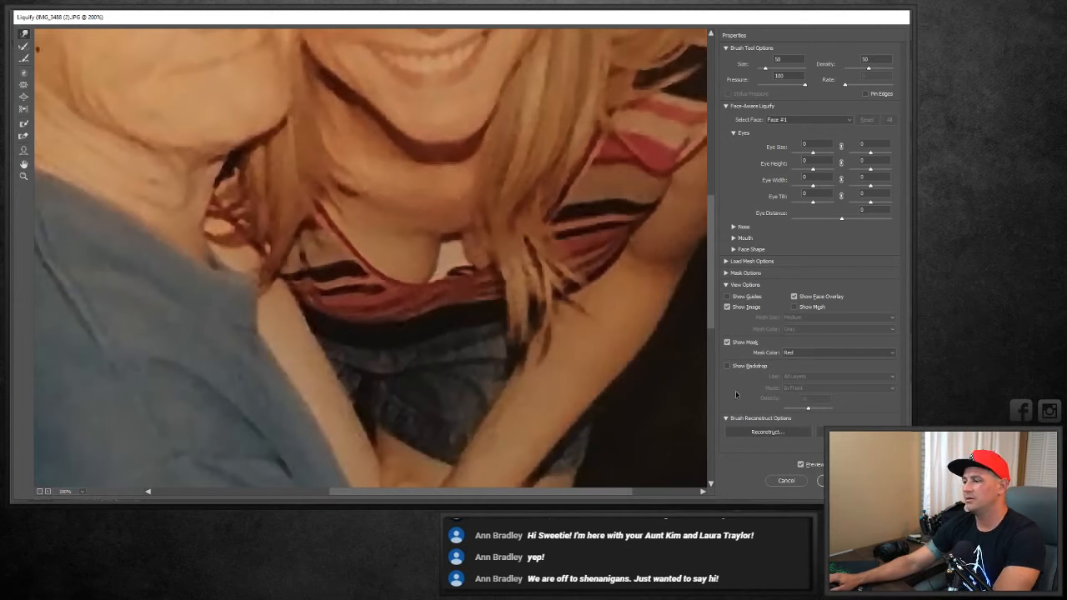
Check the neckline before and after the warp once more, and apply the Liquify filter.
click(801, 464)
click(801, 464)
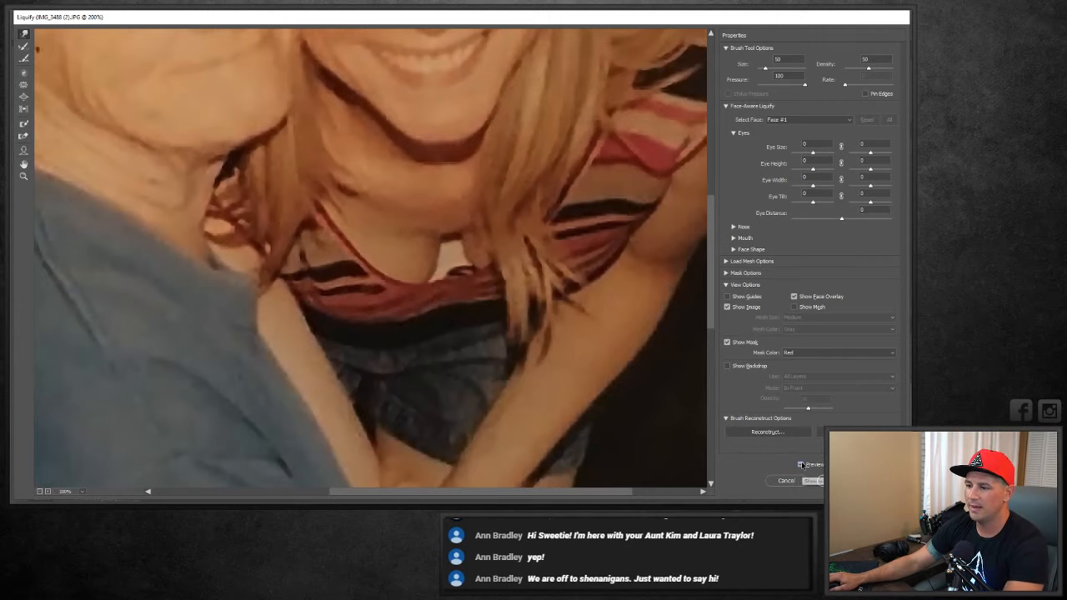
click(801, 465)
click(801, 464)
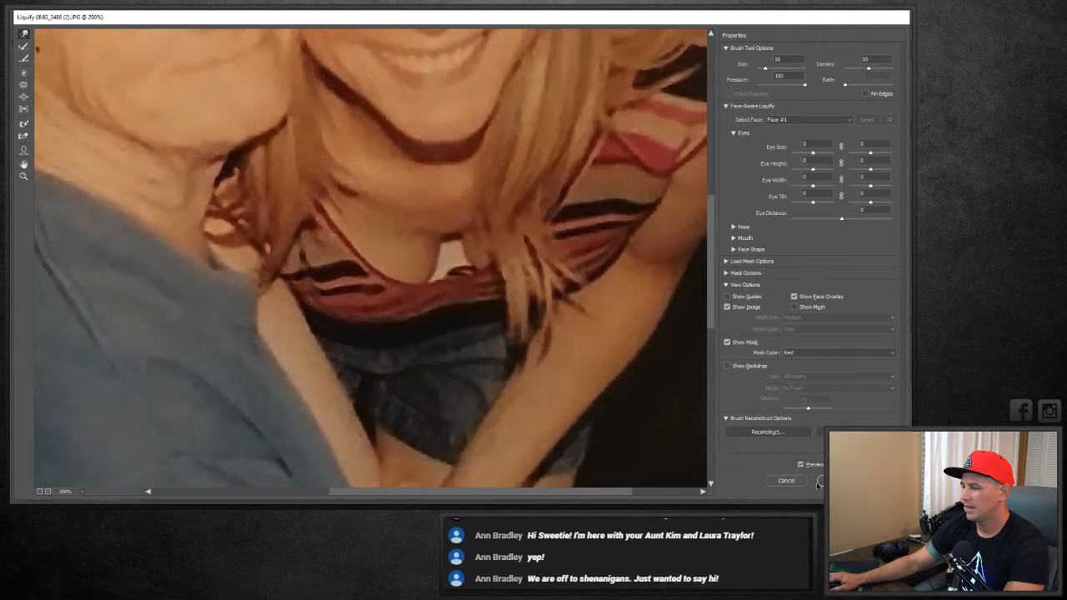
key(Return)
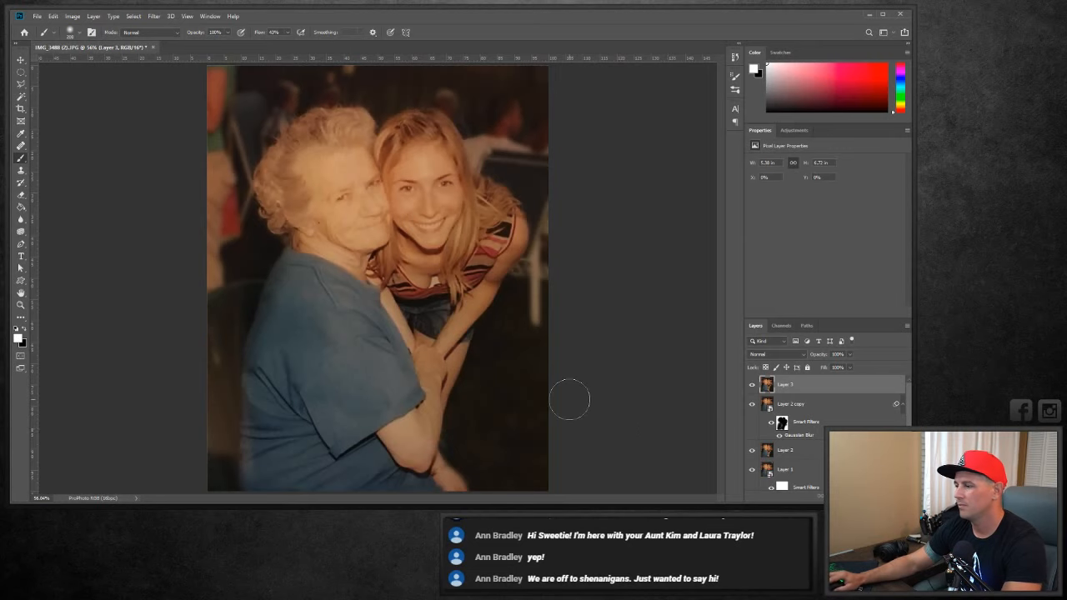
Add an empty layer above Layer 3 for work on the younger woman's neckline.
click(21, 304)
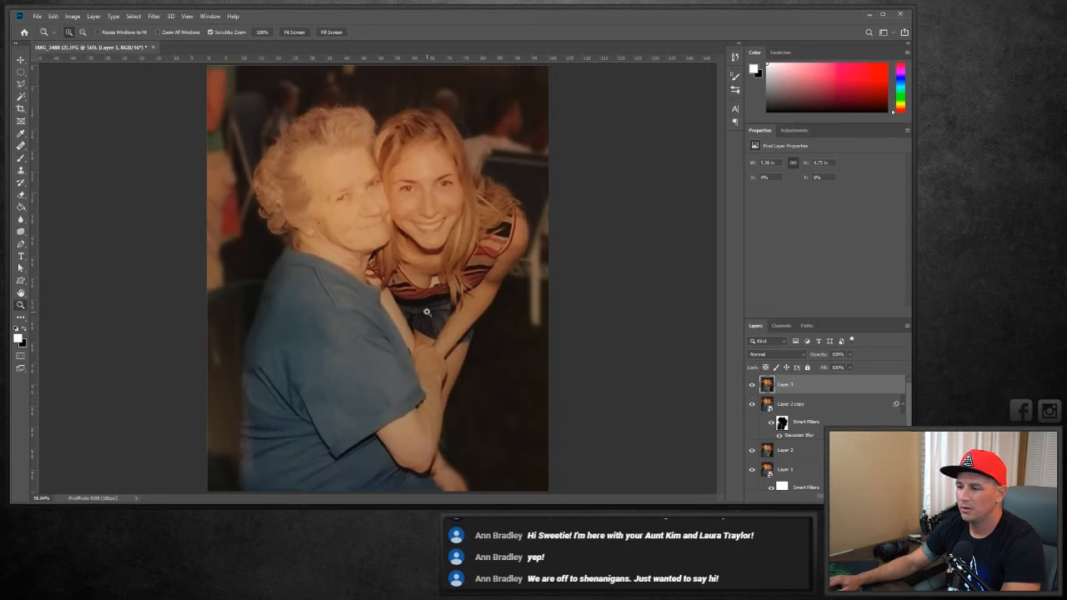
drag(437, 280, 516, 321)
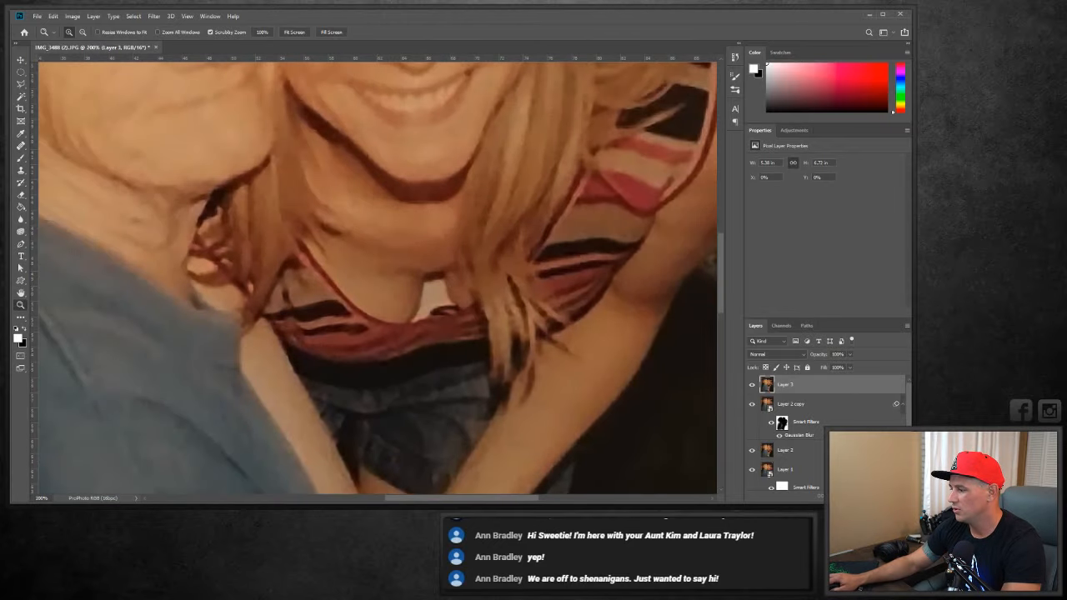
key(ctrl+shift+alt+n)
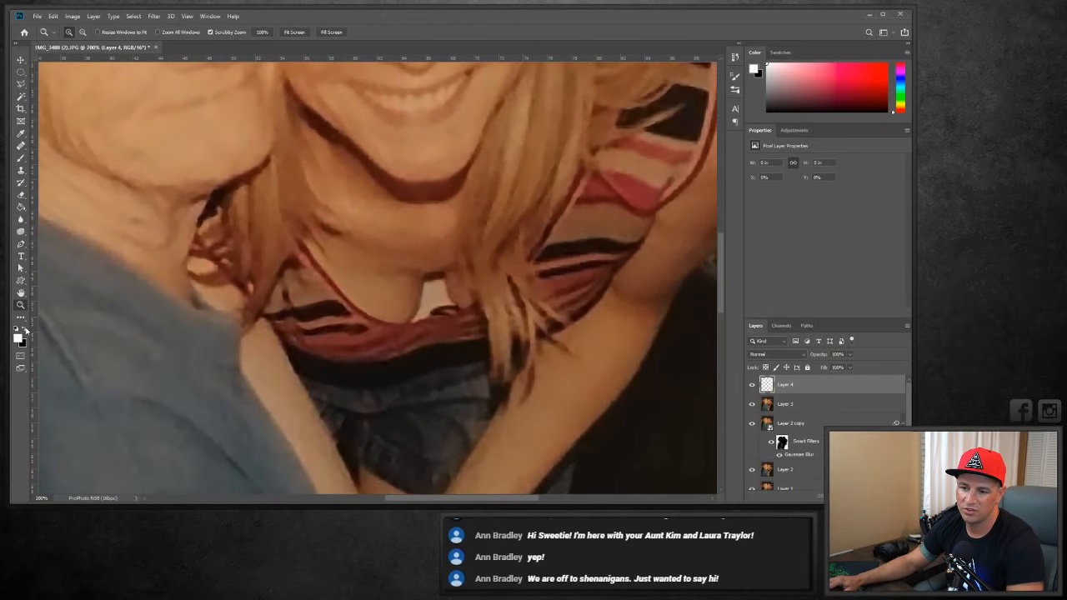
Set the foreground colour to a dark red-brown sampled from the younger woman's top and darkened to 8% brightness.
click(26, 331)
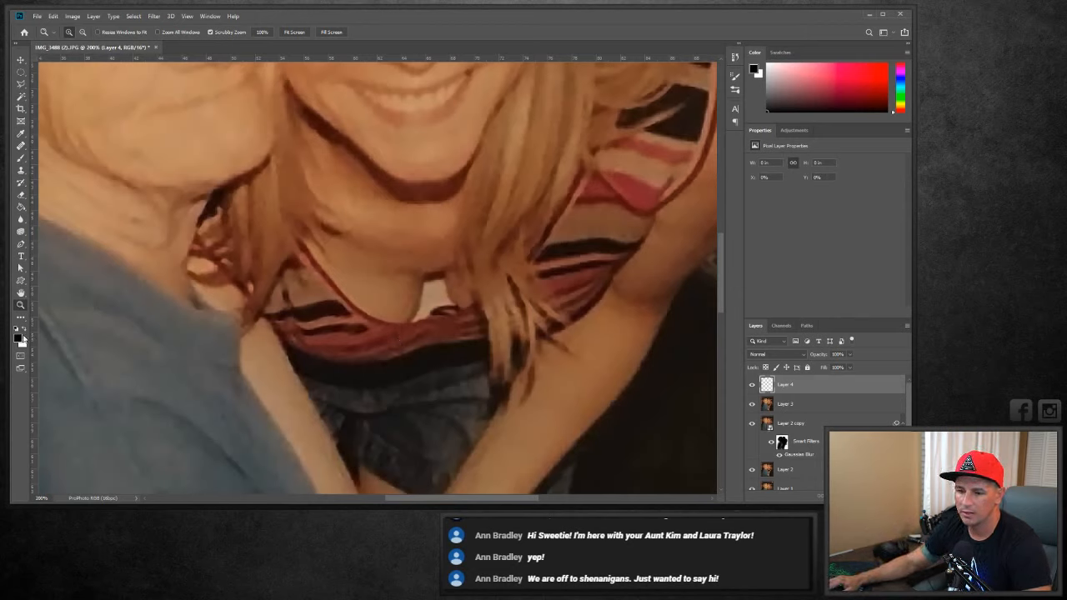
click(18, 337)
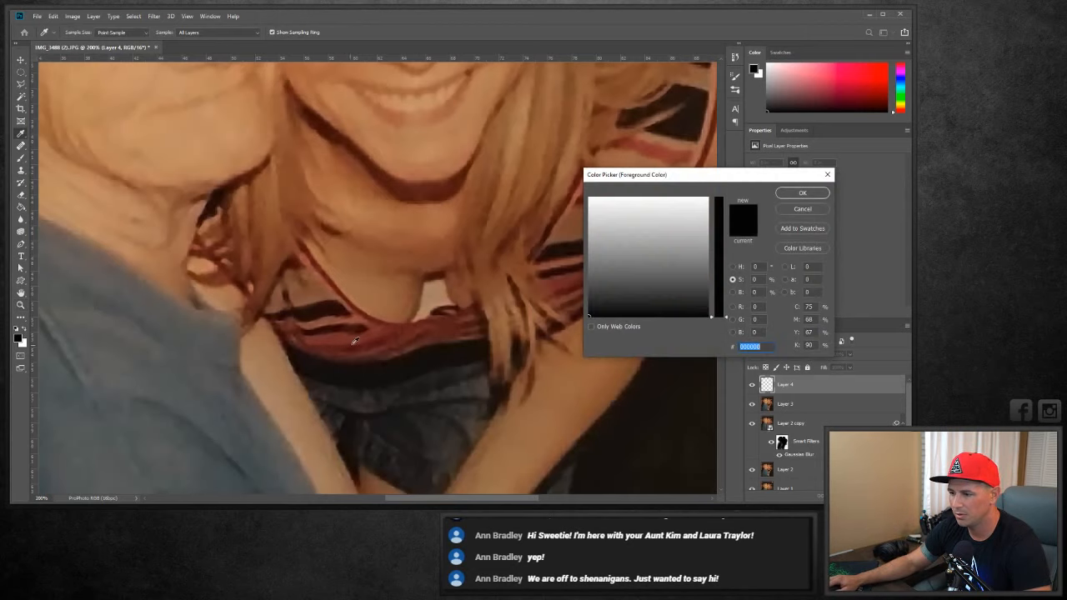
click(384, 335)
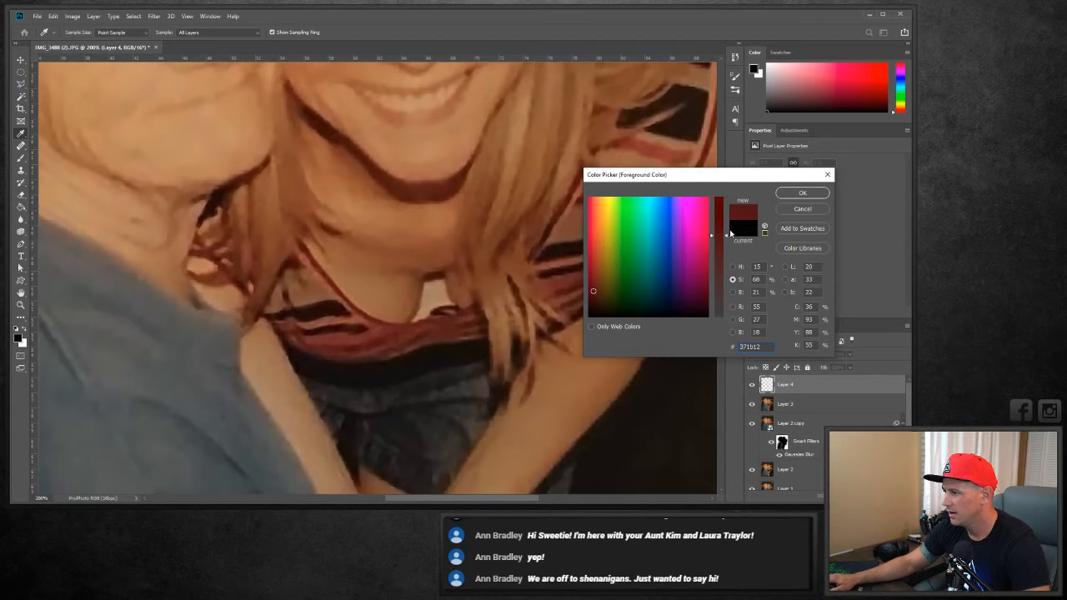
click(733, 292)
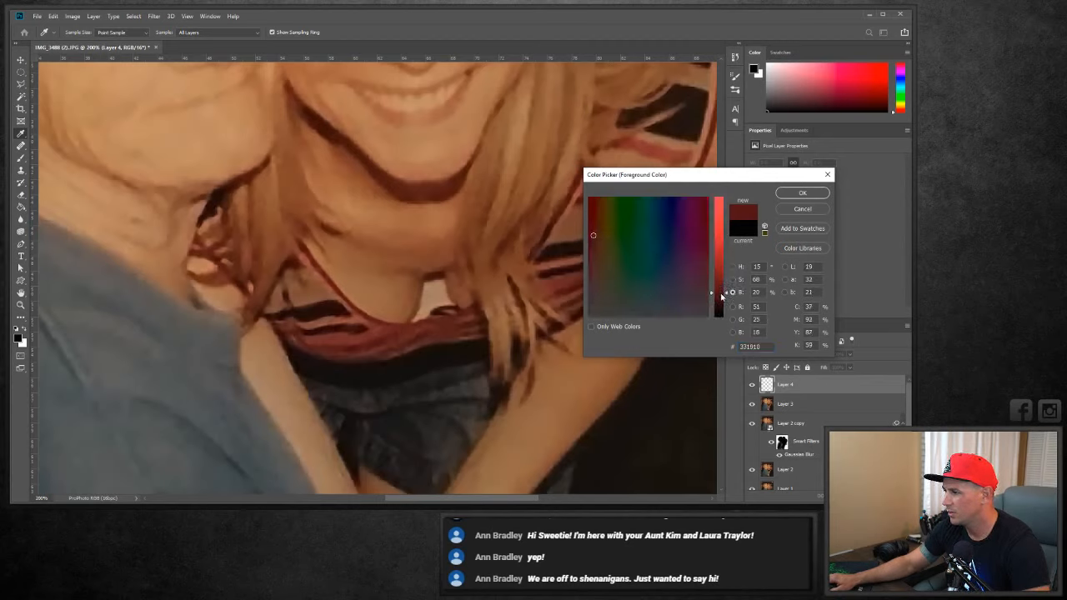
drag(722, 296, 723, 307)
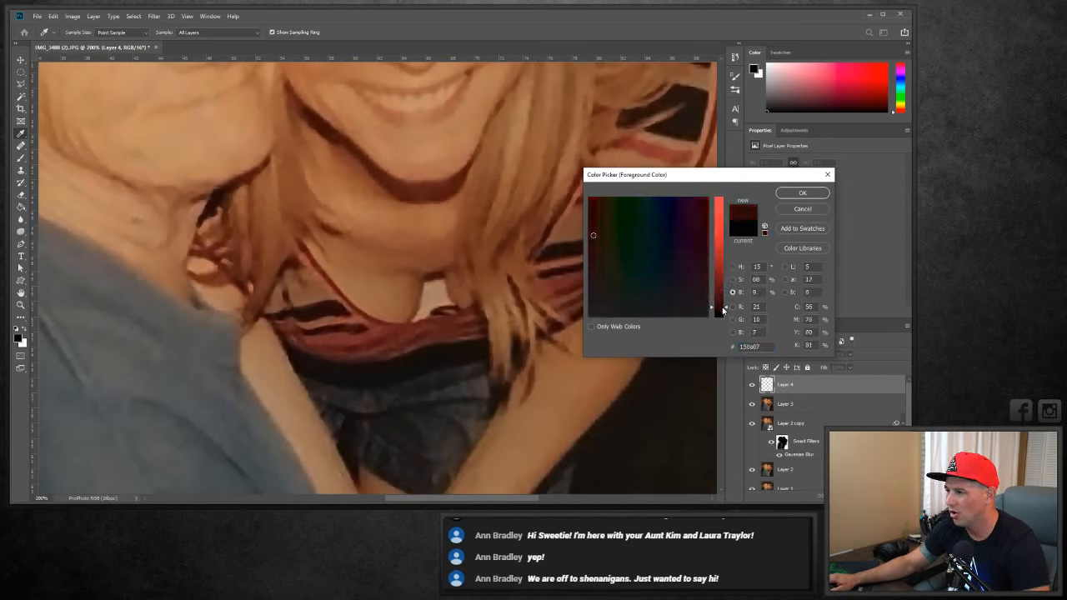
click(801, 193)
key(z)
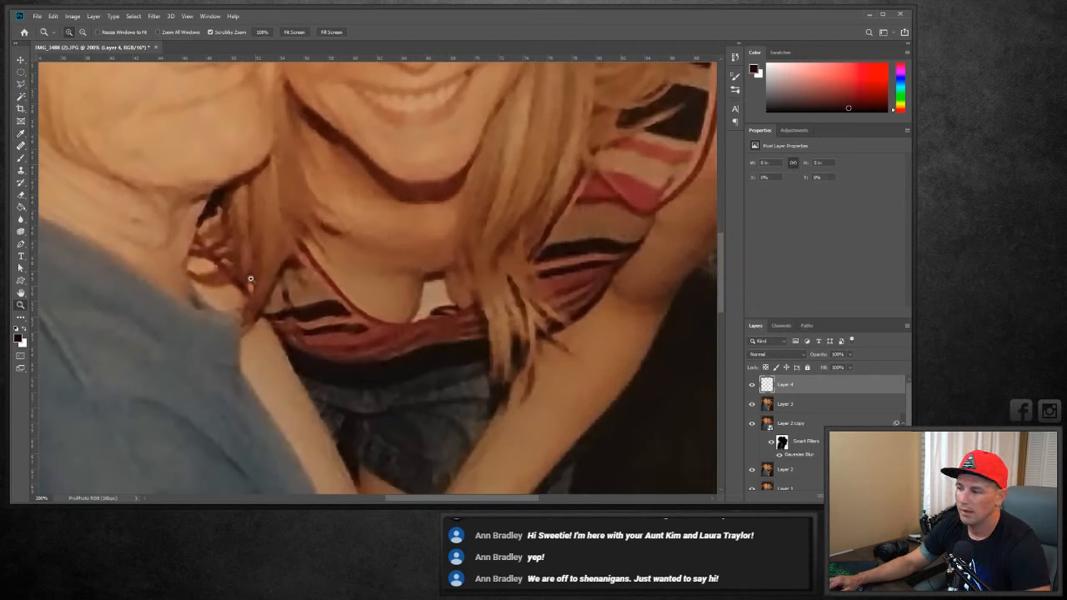
Set Layer 4 to Hard Light and paint over the white patch at the neckline with the brush at 26% flow.
click(801, 353)
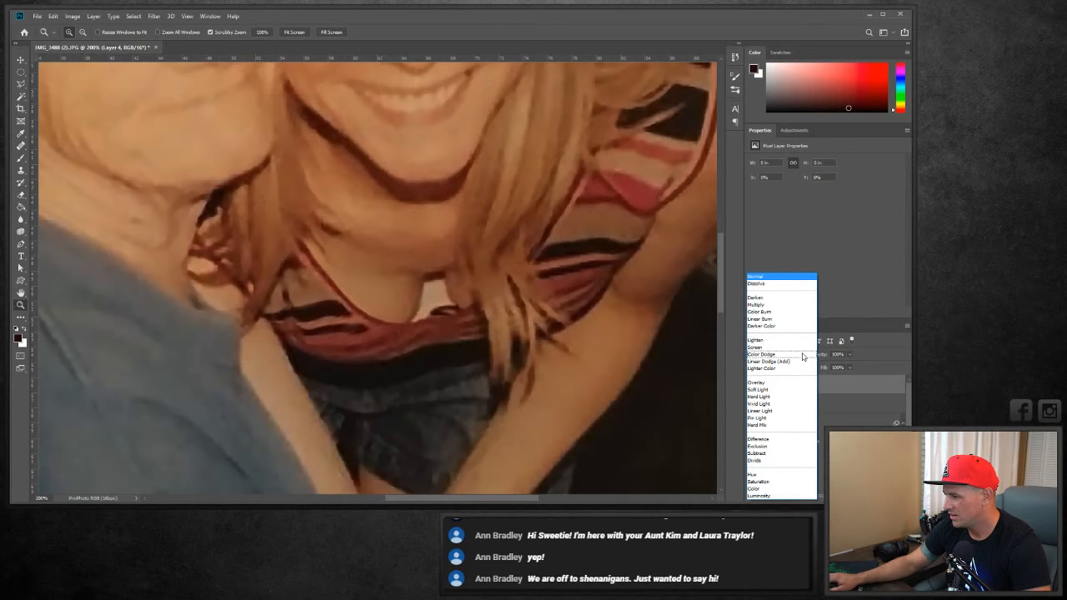
click(785, 397)
click(21, 158)
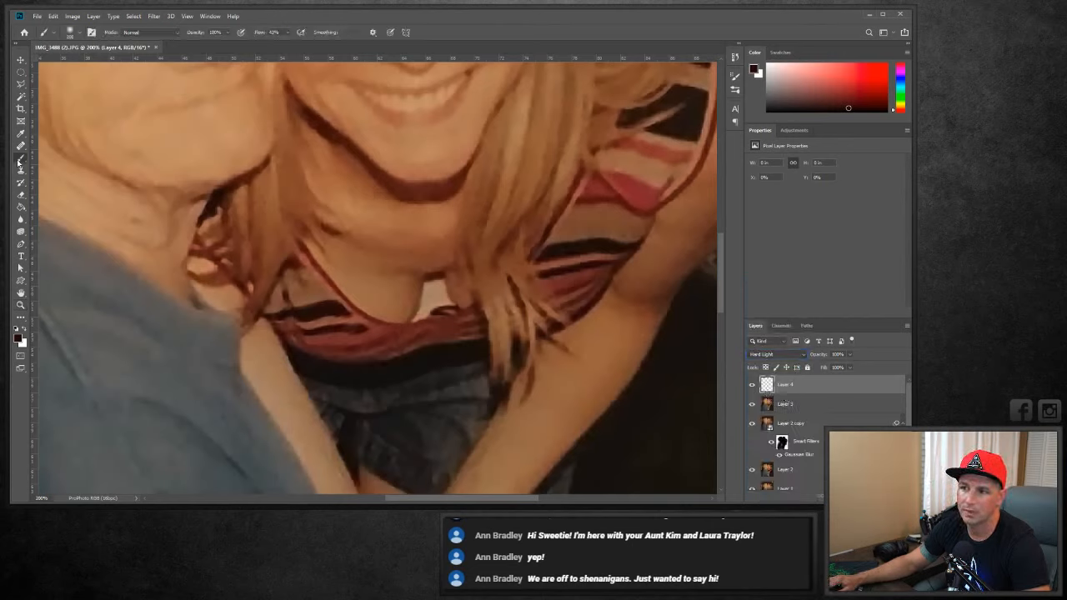
click(290, 33)
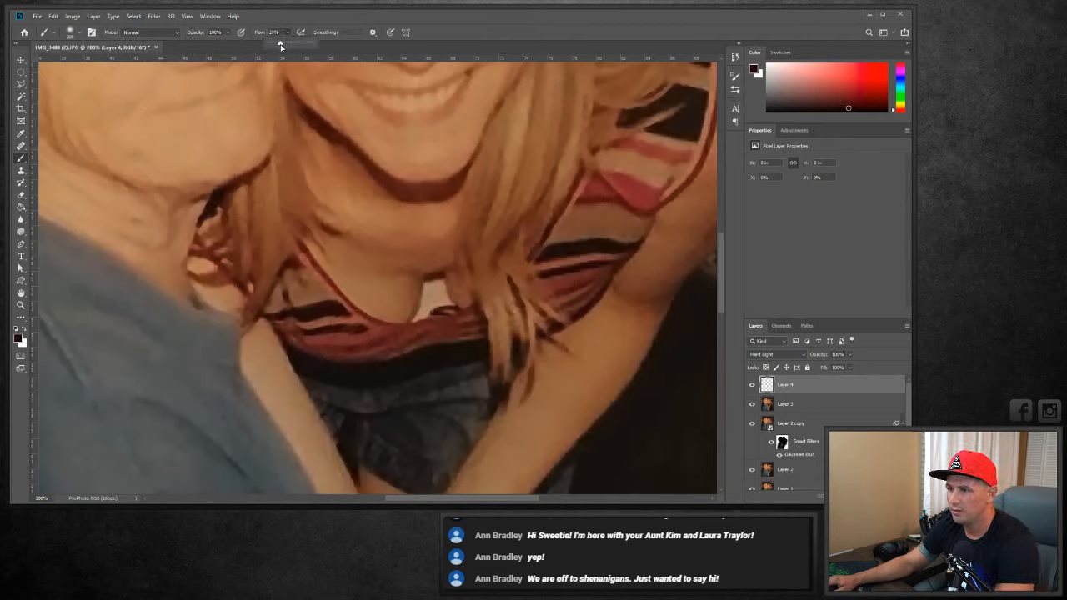
click(341, 22)
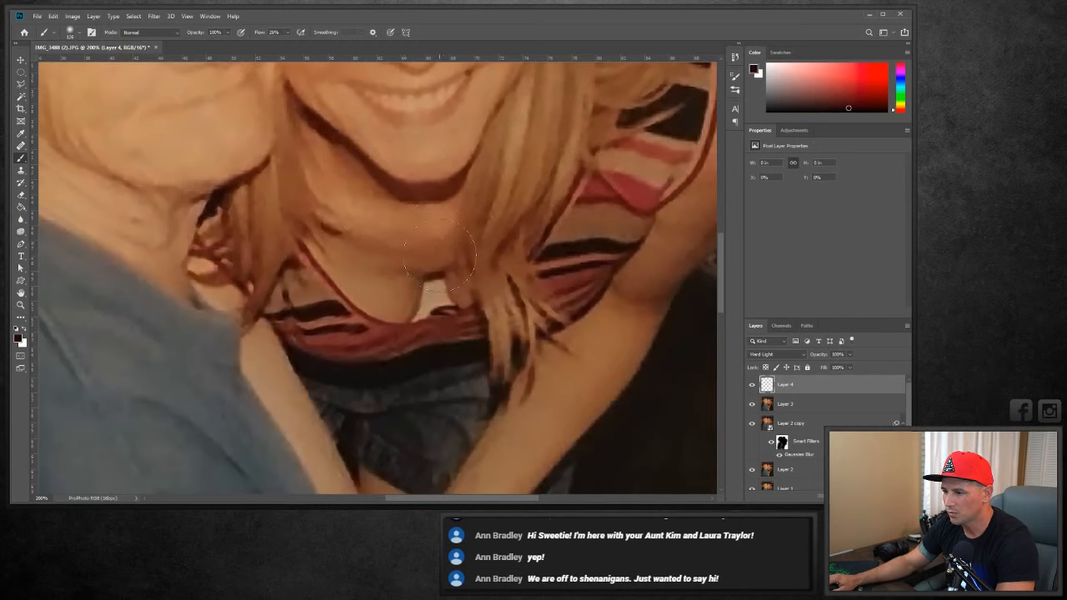
mouse_move(437, 283)
mouse_down()
mouse_move(424, 309)
mouse_move(443, 306)
mouse_move(437, 287)
mouse_move(430, 304)
mouse_up()
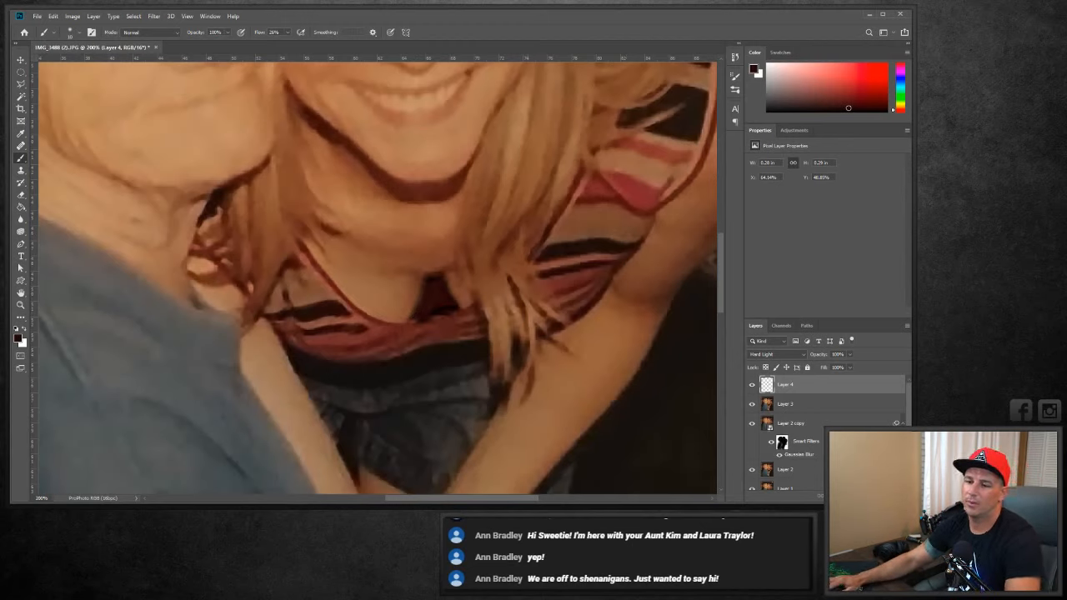
View the whole photo to check the painted patch, and change the foreground colour to black.
click(21, 306)
right_click(260, 265)
click(287, 272)
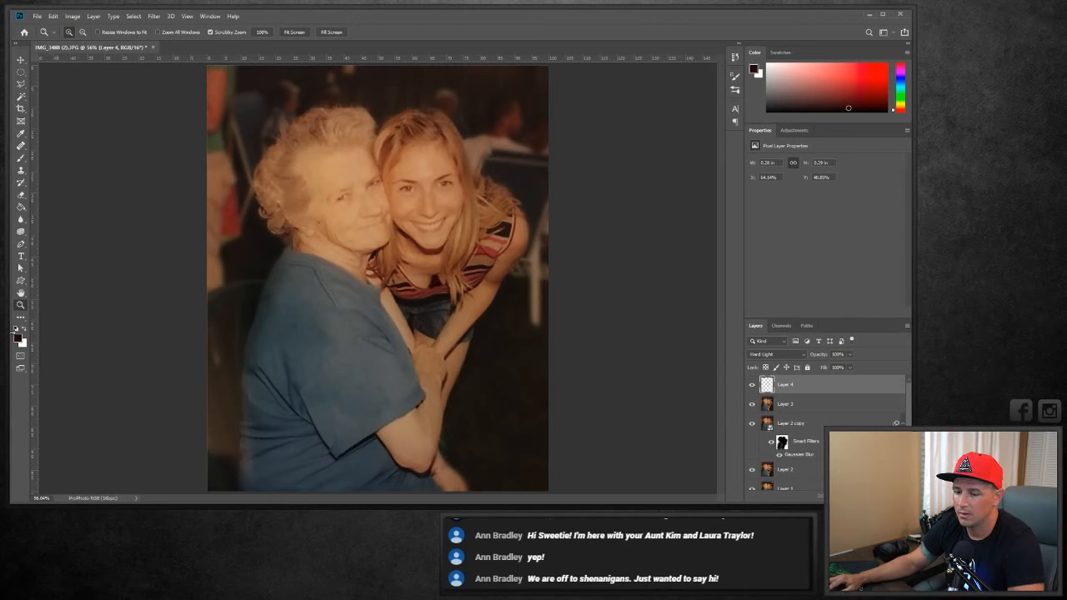
click(18, 337)
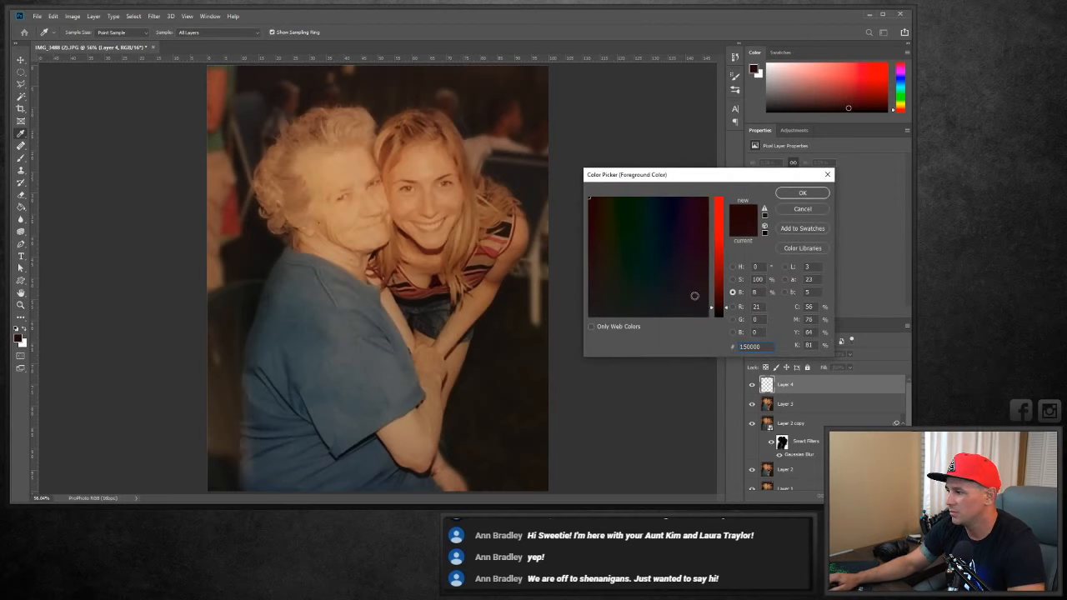
drag(719, 308, 718, 317)
click(802, 193)
key(z)
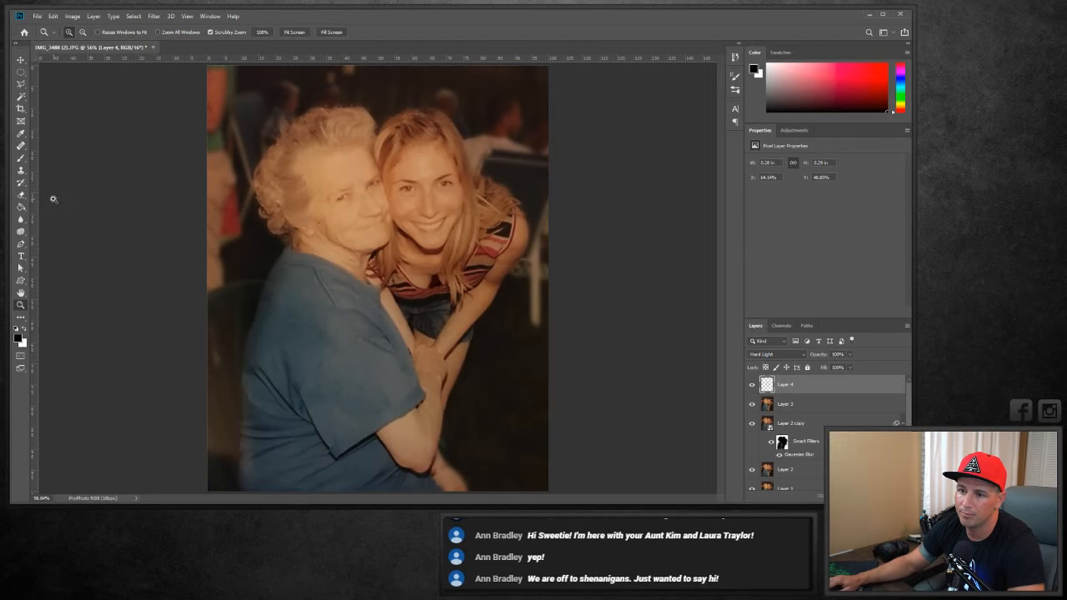
Paint black over the dark gap at the centre of the younger woman's neckline, reducing the brush size for its lower edge.
click(20, 158)
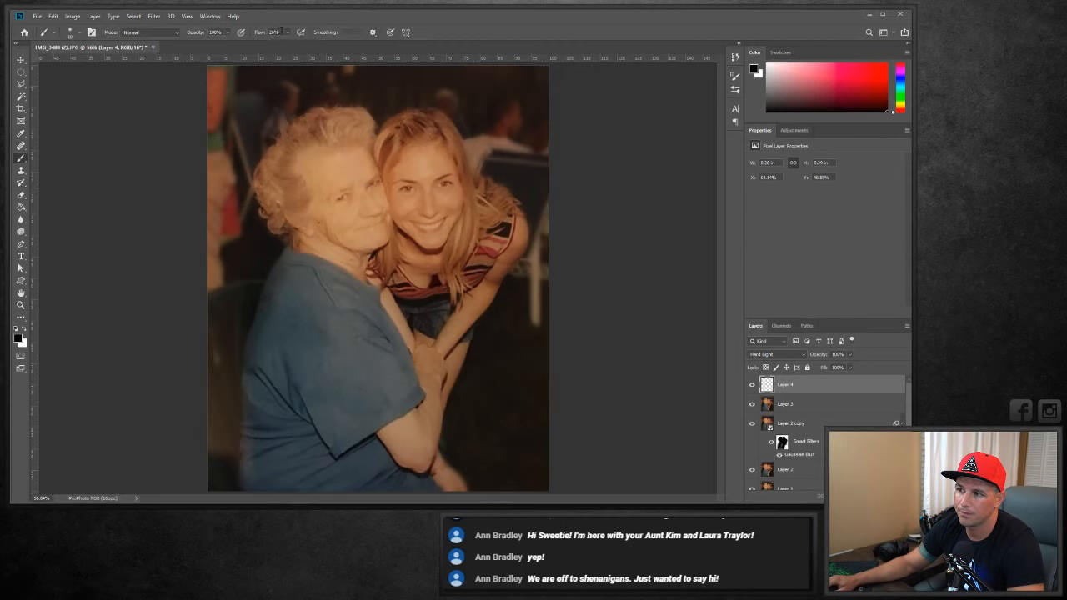
key(z)
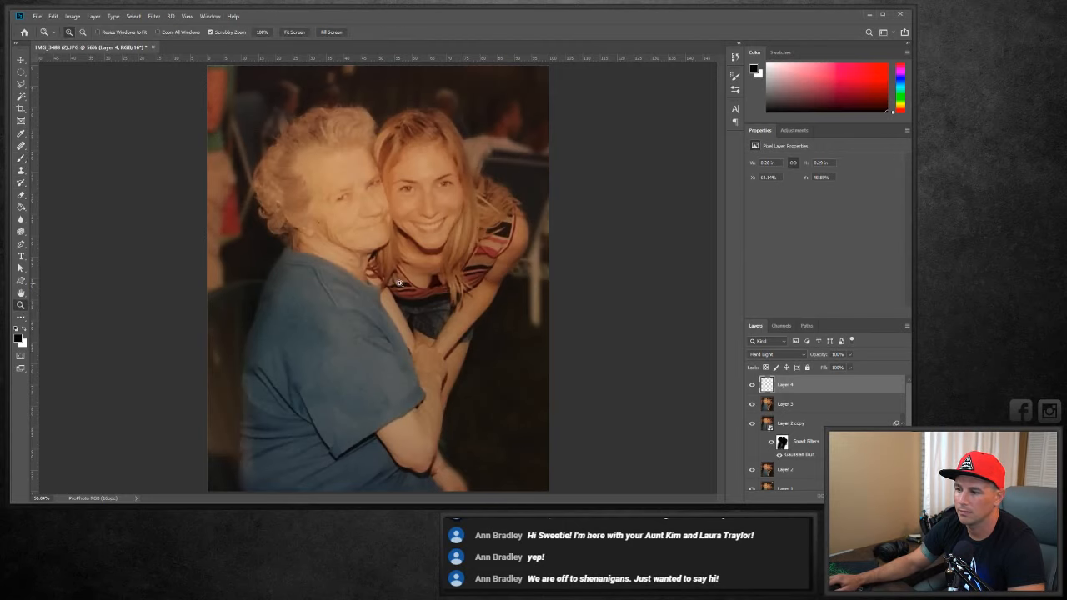
drag(399, 284, 467, 284)
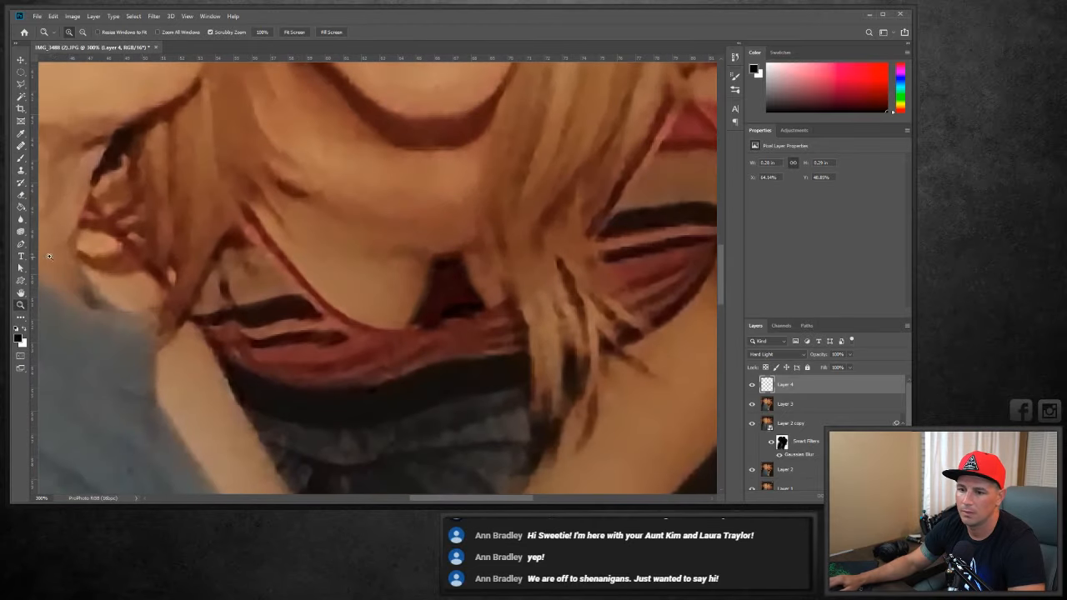
click(21, 158)
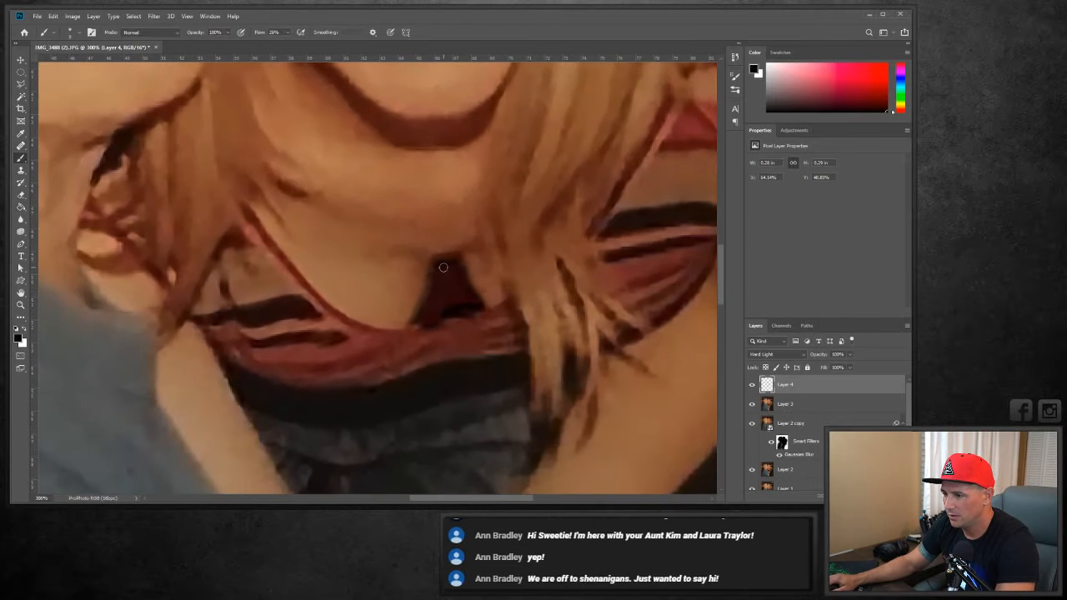
drag(440, 272, 458, 279)
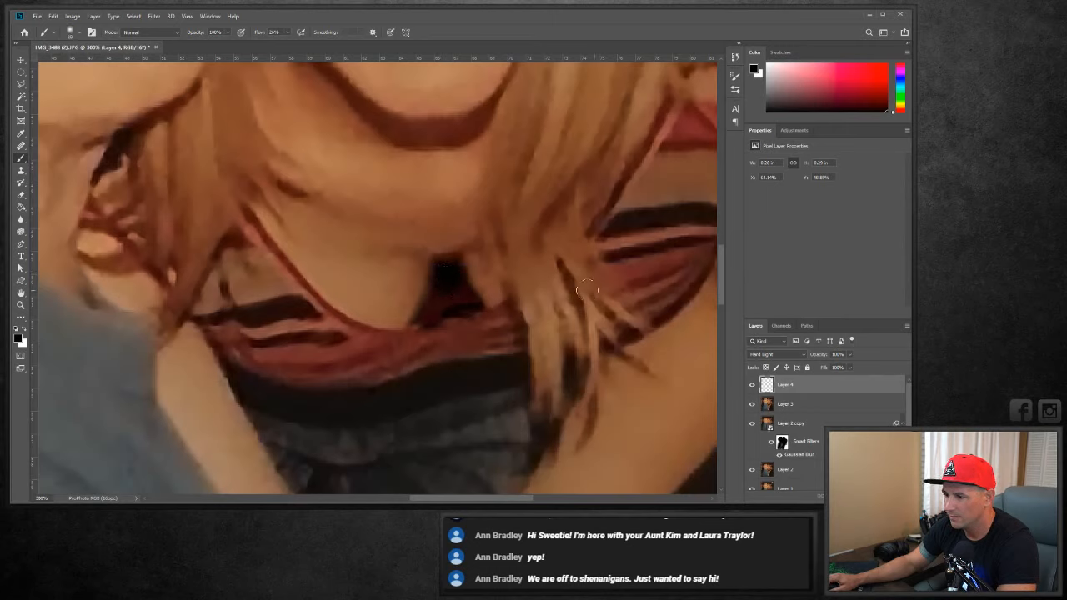
key(bracketleft)
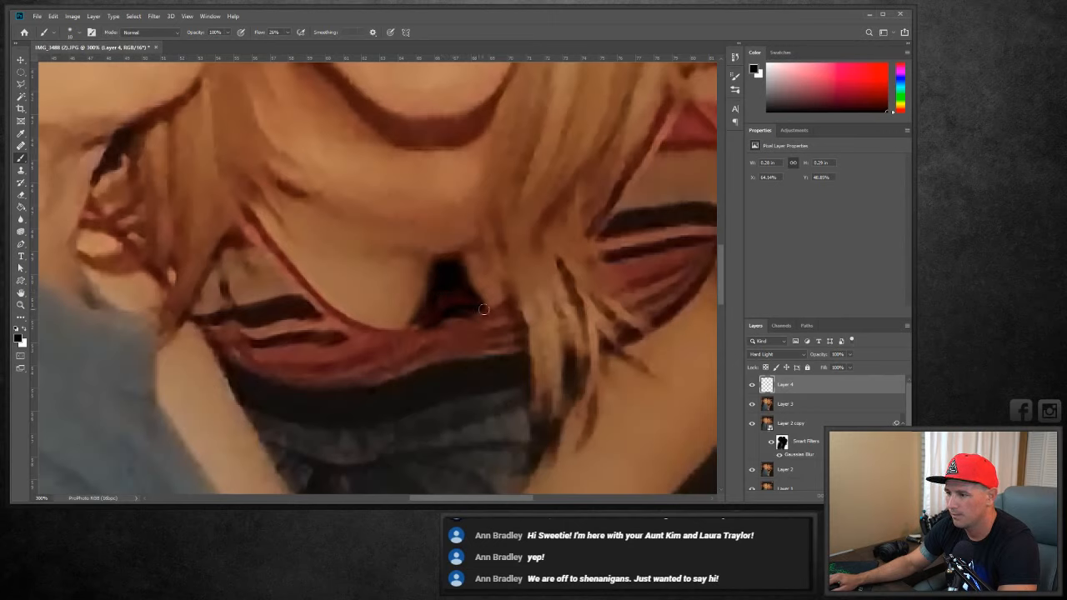
View the whole photo and compare the retouched result with the original by isolating Layer 0 and restoring the other layers.
click(21, 304)
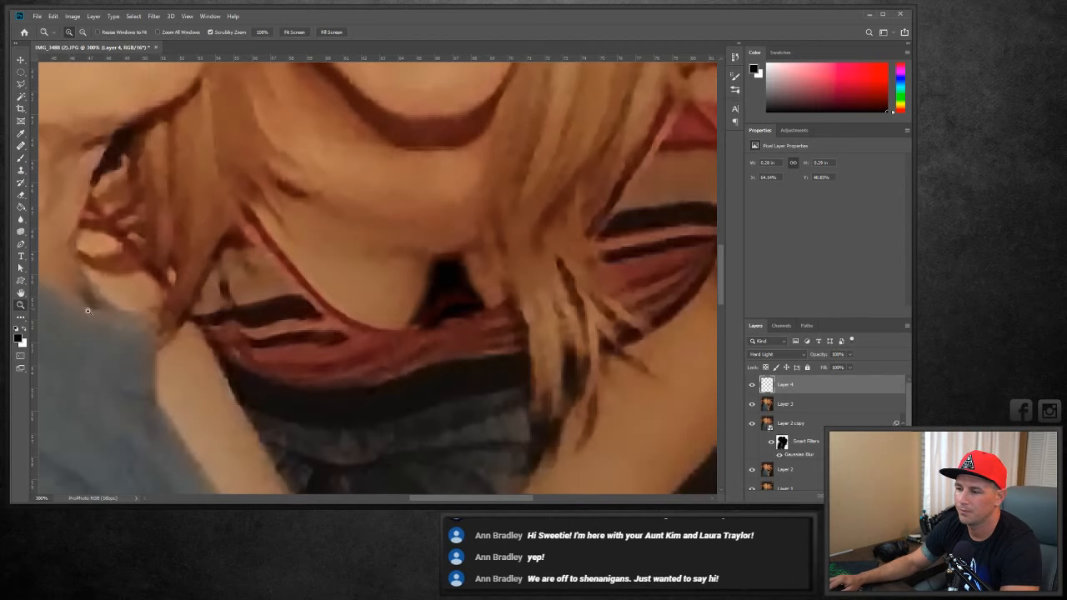
right_click(371, 325)
click(373, 325)
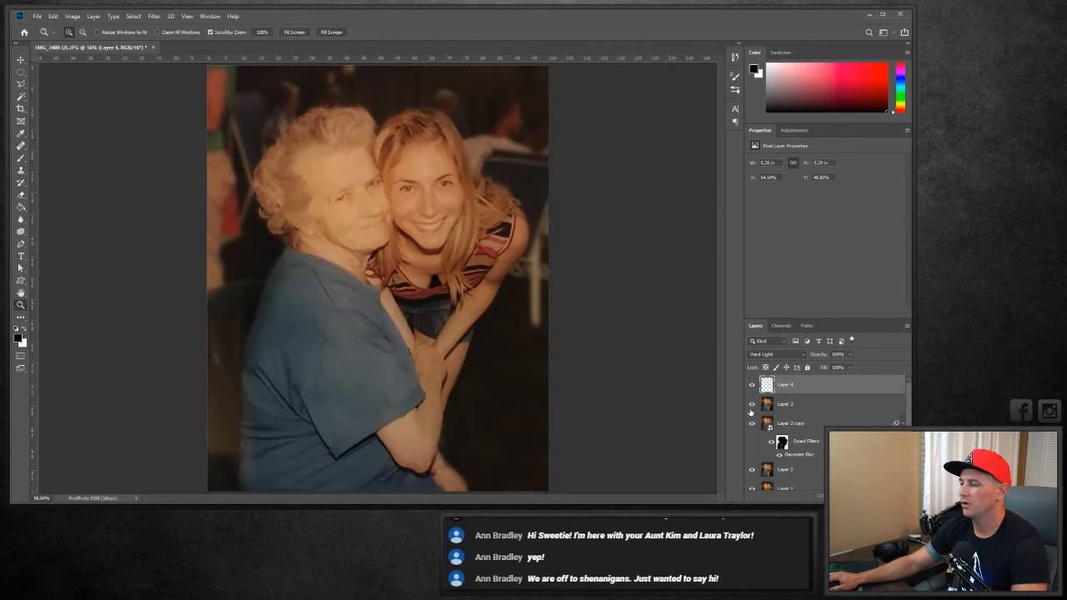
scroll(759, 415, down, 3)
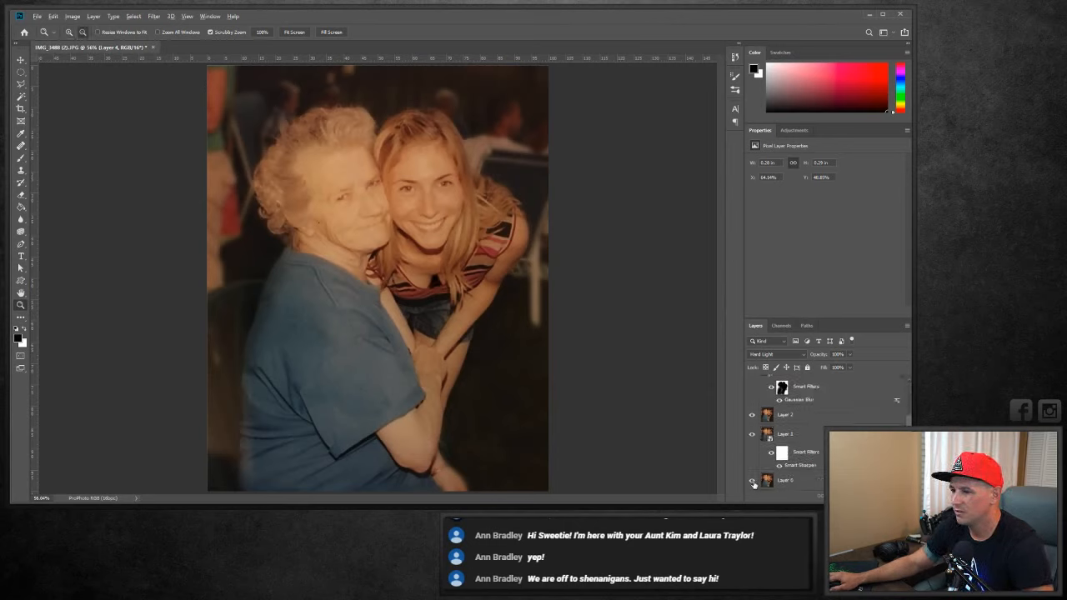
alt+click(753, 482)
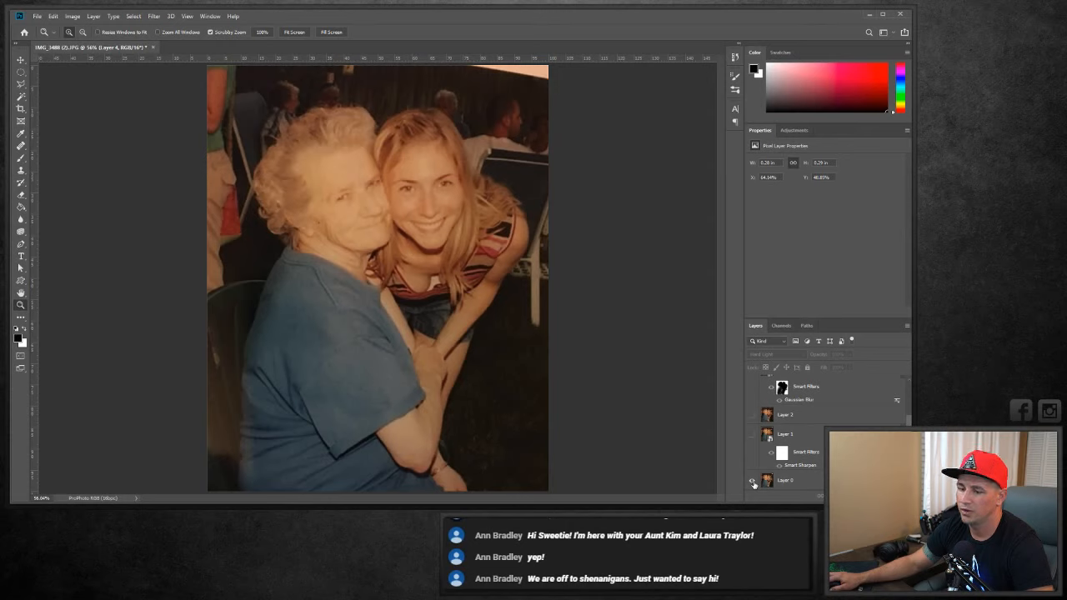
alt+click(753, 482)
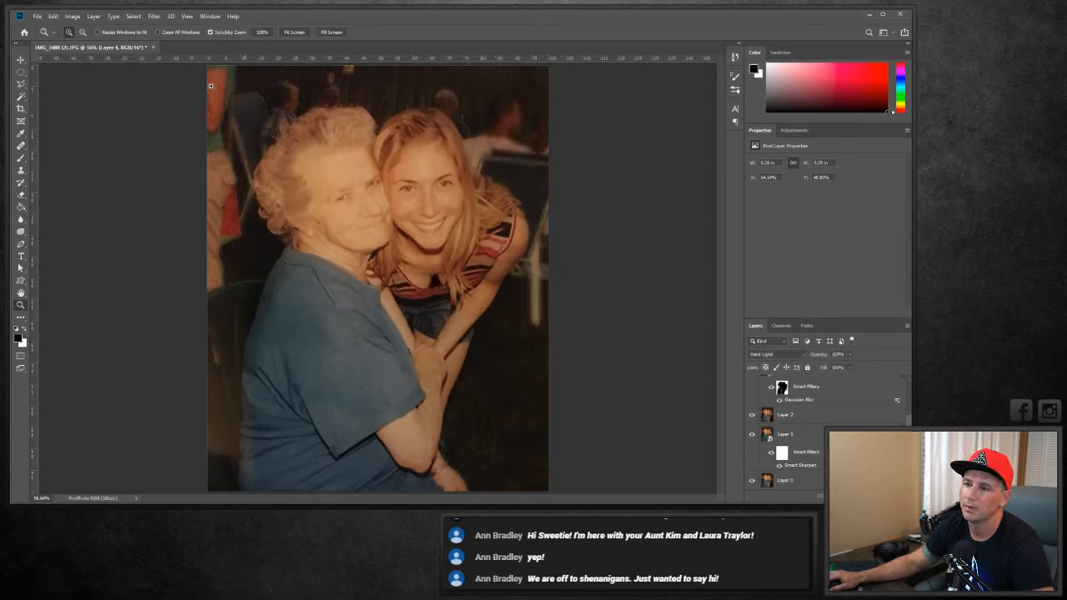
Close IMG_3488 (2).JPG with its changes saved, and switch to Lightroom Classic.
click(155, 48)
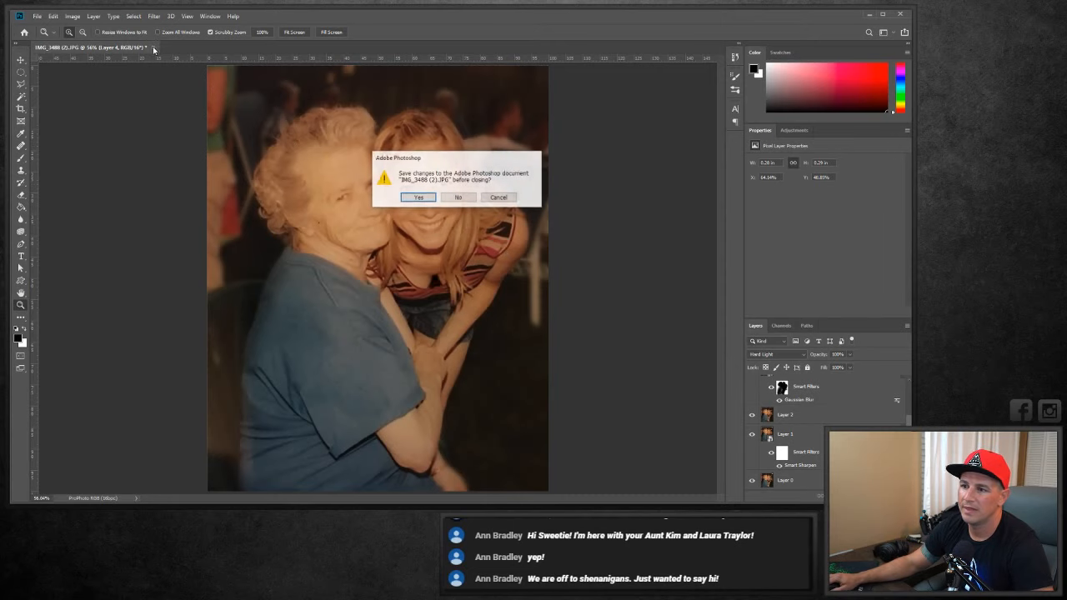
click(410, 198)
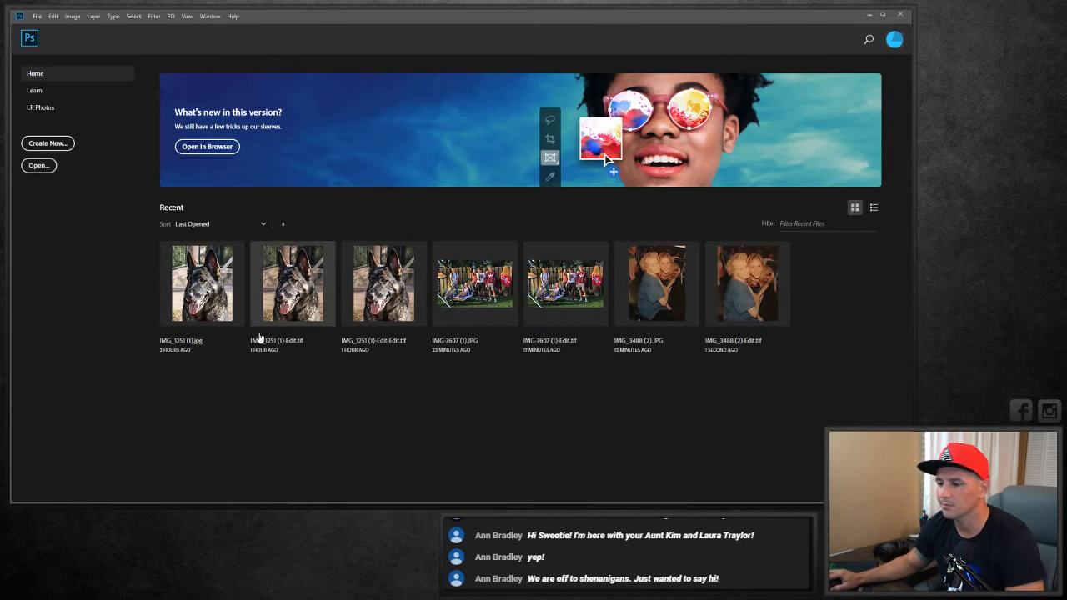
key(alt+Tab)
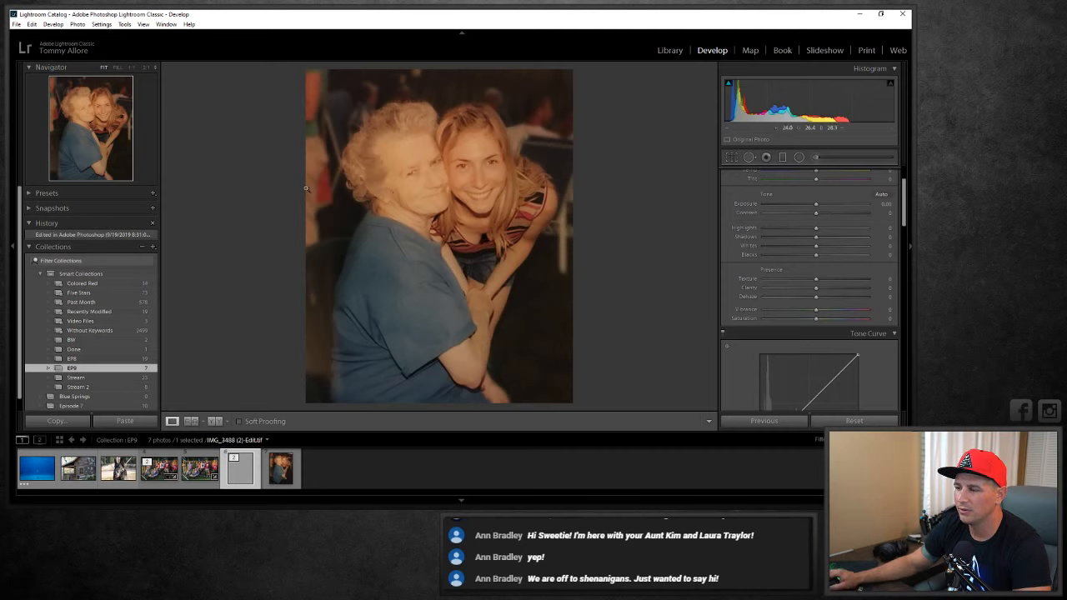
Reset the develop settings of the original IMG_3488 (2).JPG, and select the retouched IMG_3488 (2)-Edit.tif.
click(281, 467)
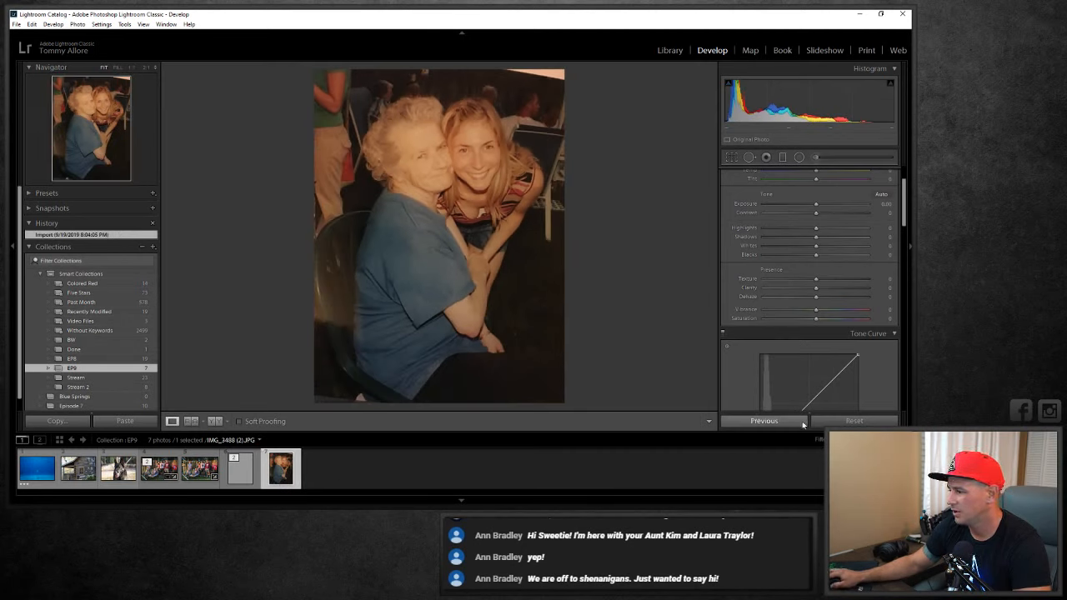
click(854, 421)
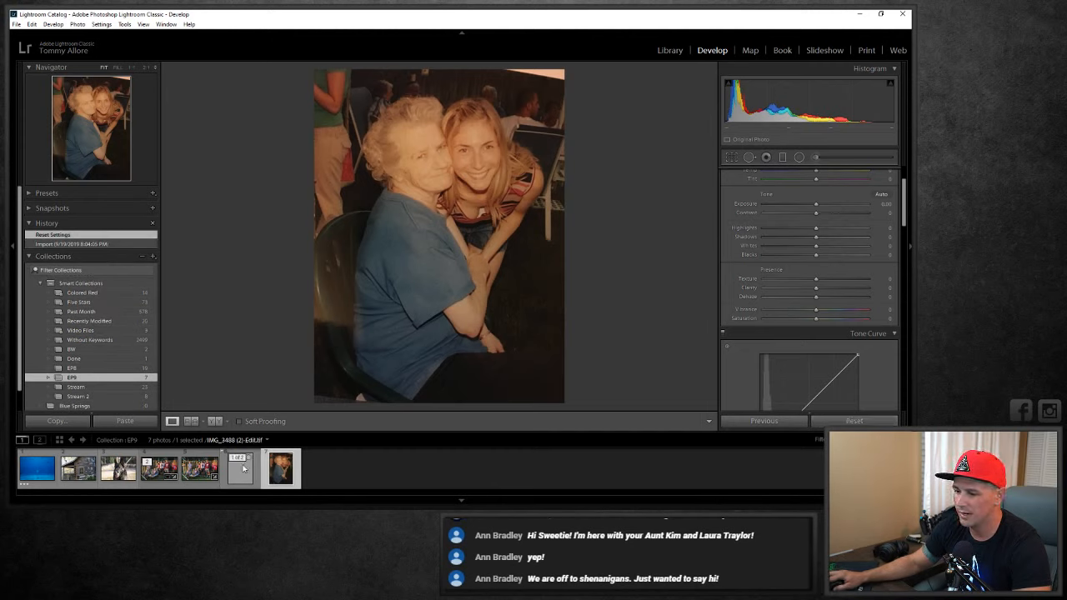
click(241, 469)
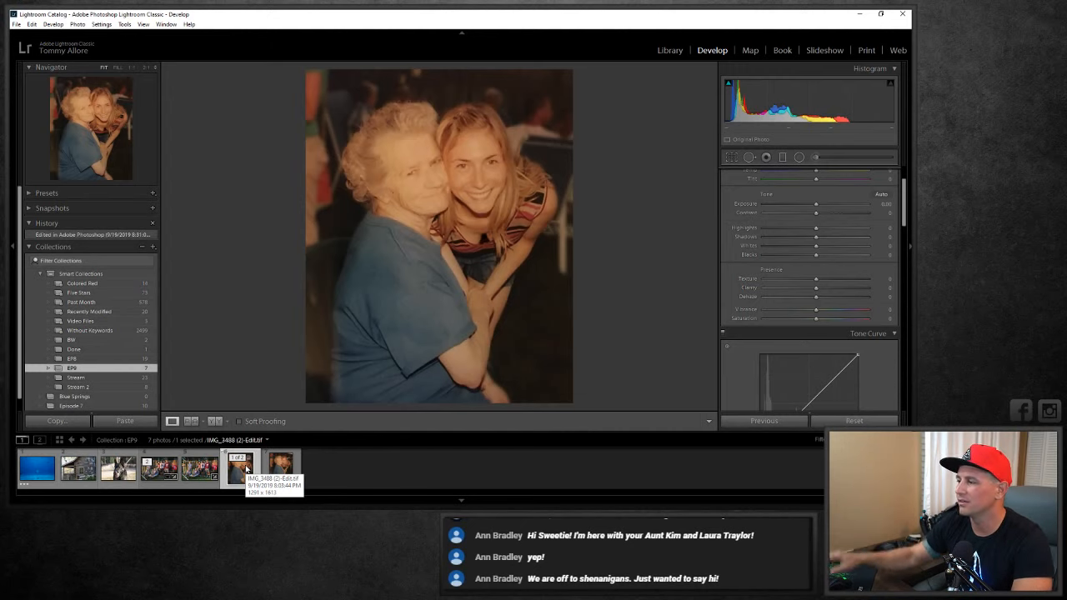
Cool the retouched photo's white balance to Temp -23 and Tint -15, and lower its overall Saturation to -8.
scroll(764, 233, up, 3)
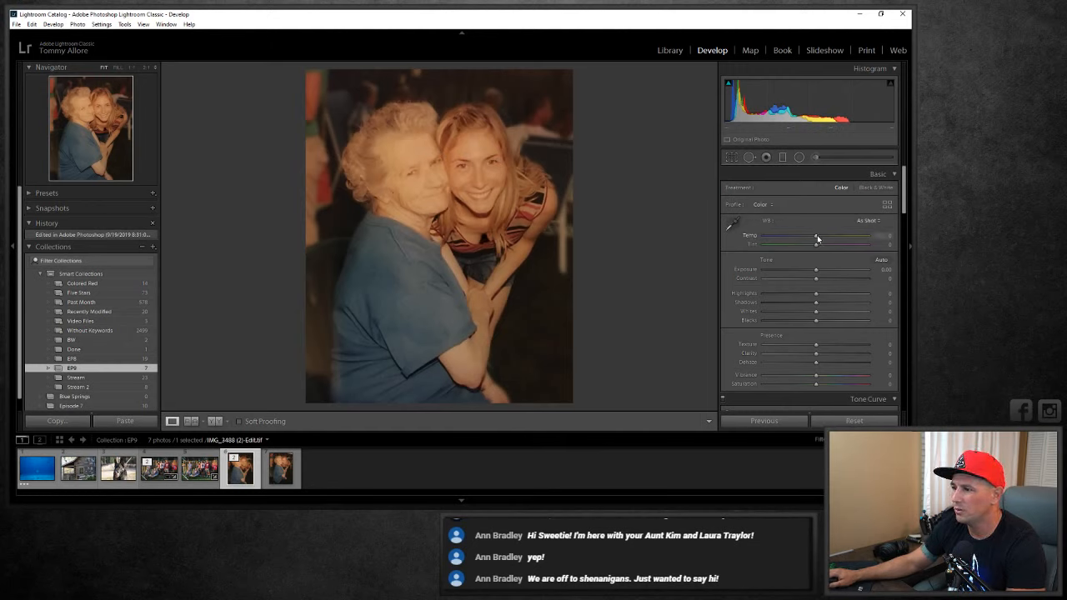
drag(816, 240, 807, 239)
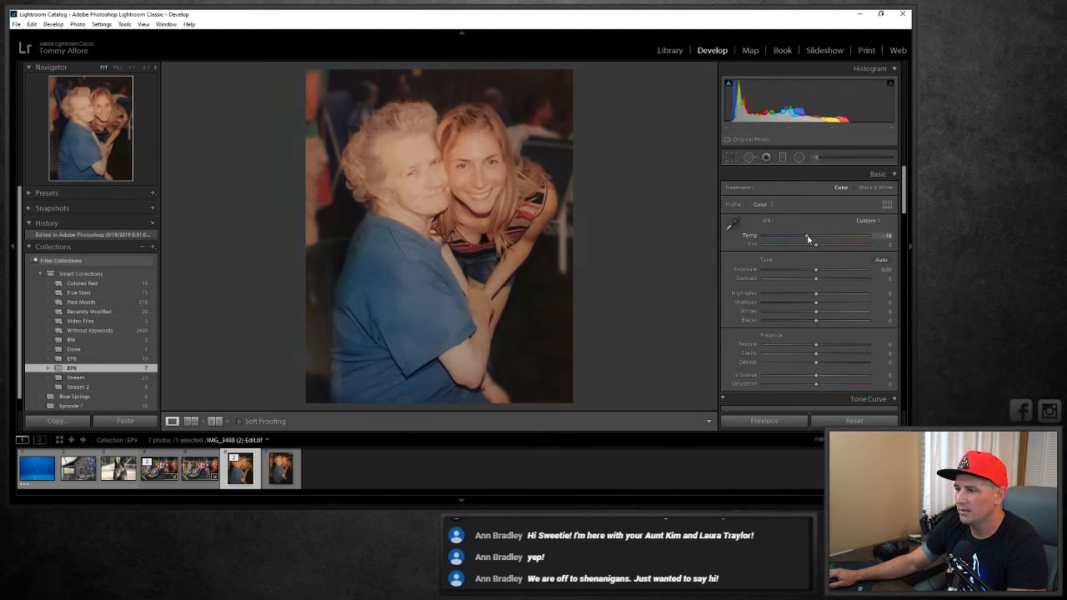
mouse_move(806, 236)
mouse_down()
mouse_move(810, 246)
mouse_move(805, 239)
mouse_up()
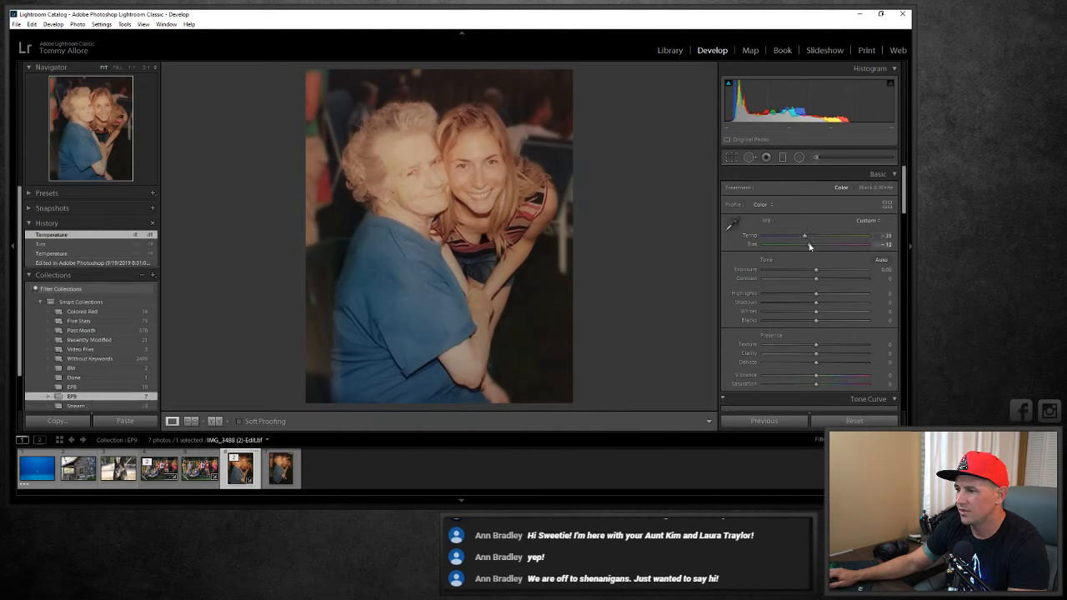
click(806, 245)
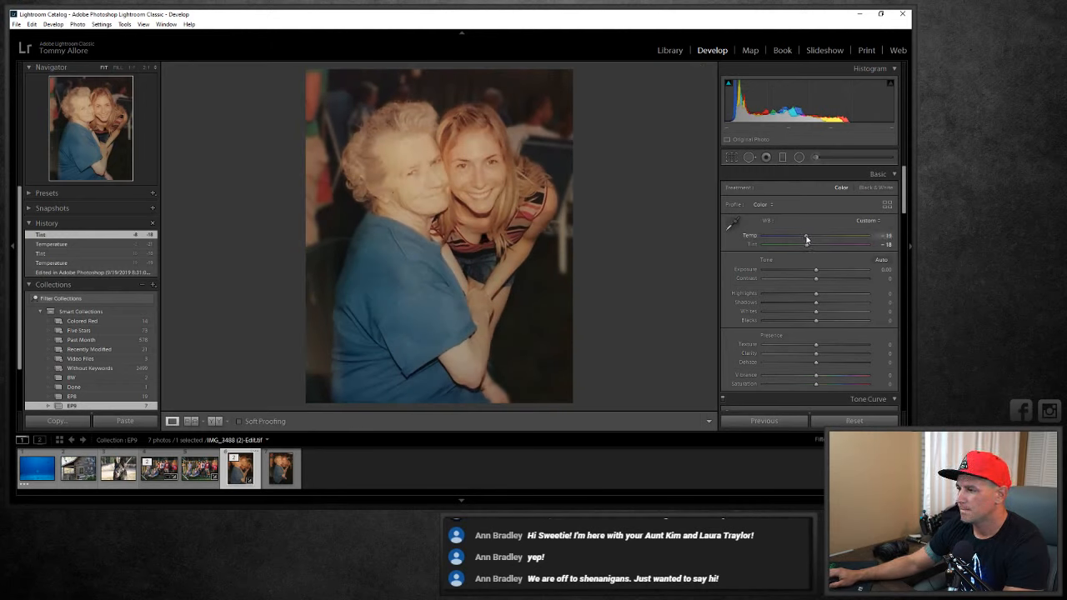
drag(806, 235, 802, 235)
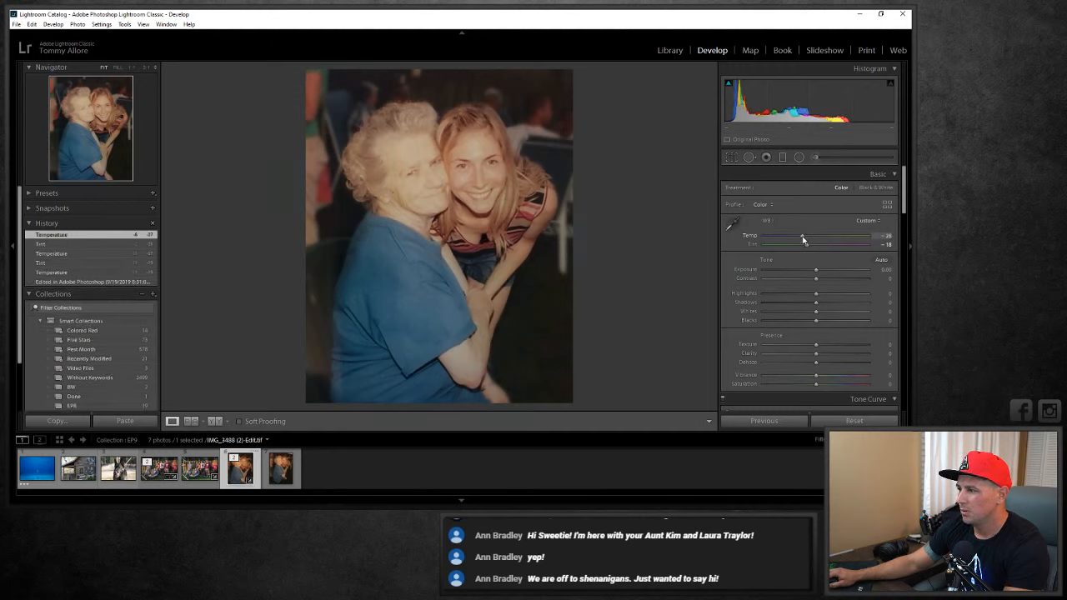
drag(802, 239, 808, 246)
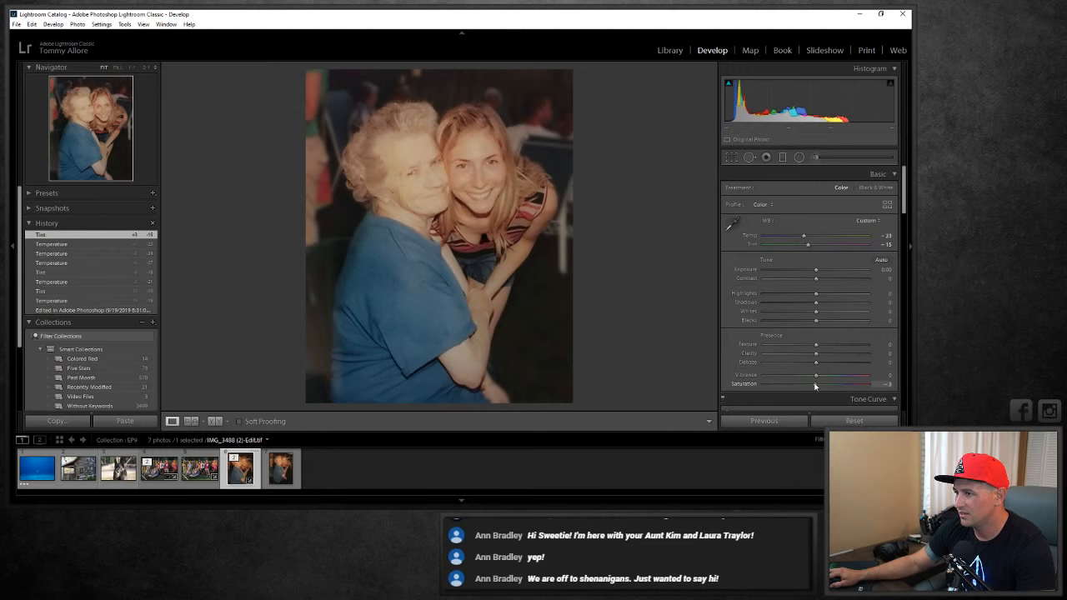
drag(813, 384, 811, 382)
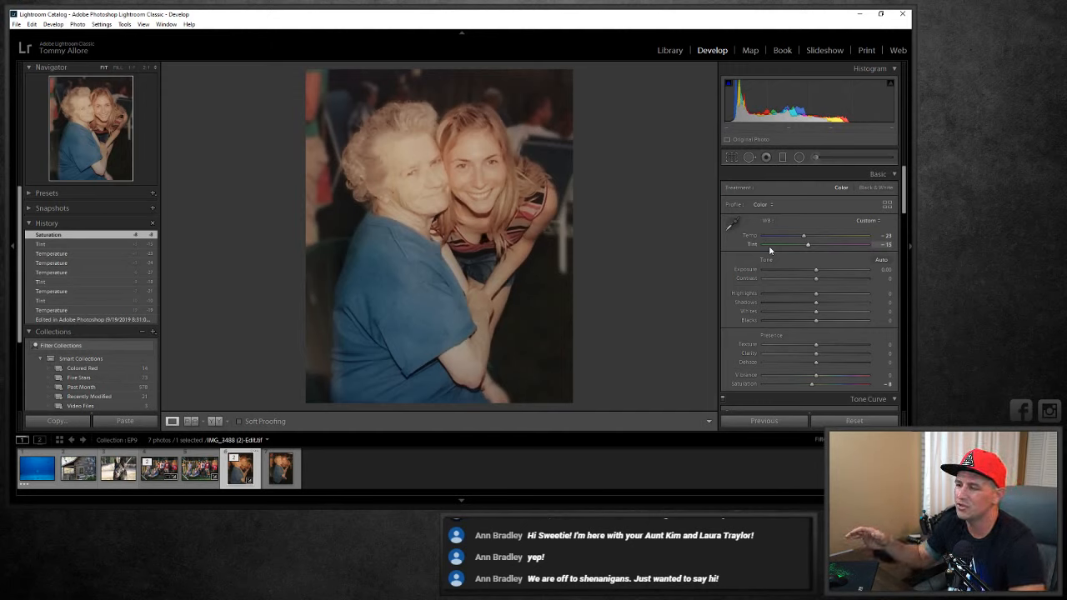
Set Exposure to +0.29, Highlights to -20, Shadows to +18 and Blacks to -32, and compare the photo with its Before view.
drag(816, 269, 806, 296)
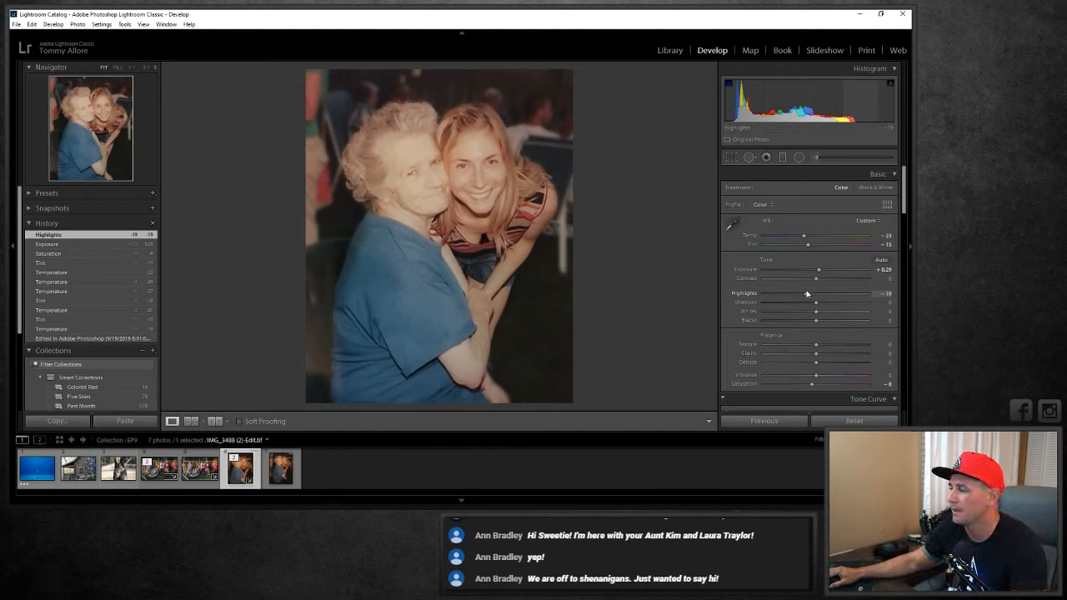
drag(807, 295, 826, 313)
double_click(825, 313)
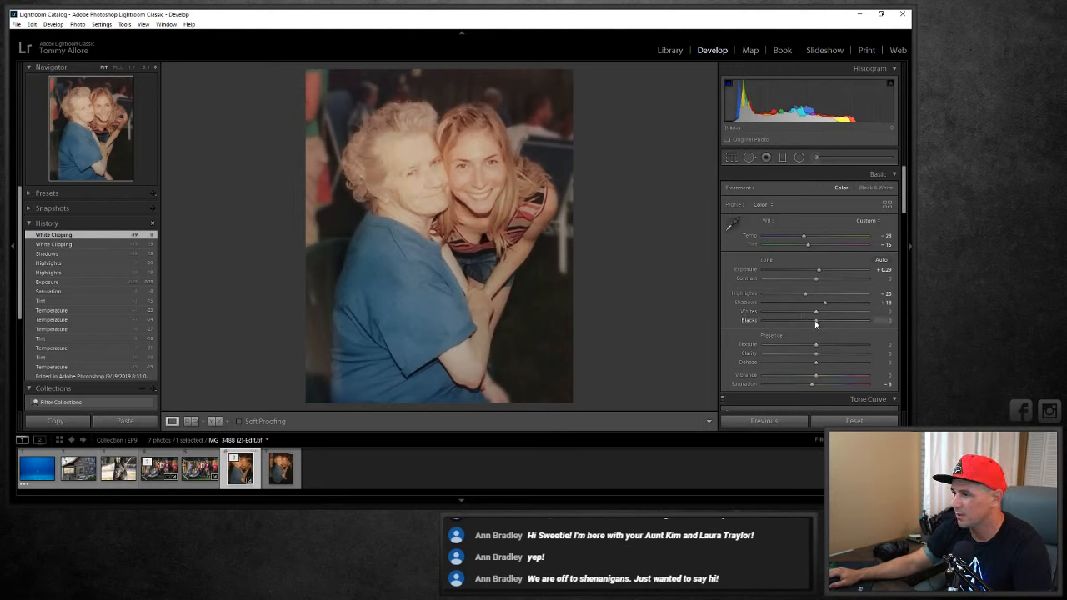
mouse_move(815, 324)
mouse_down()
mouse_move(779, 328)
mouse_move(797, 324)
mouse_up()
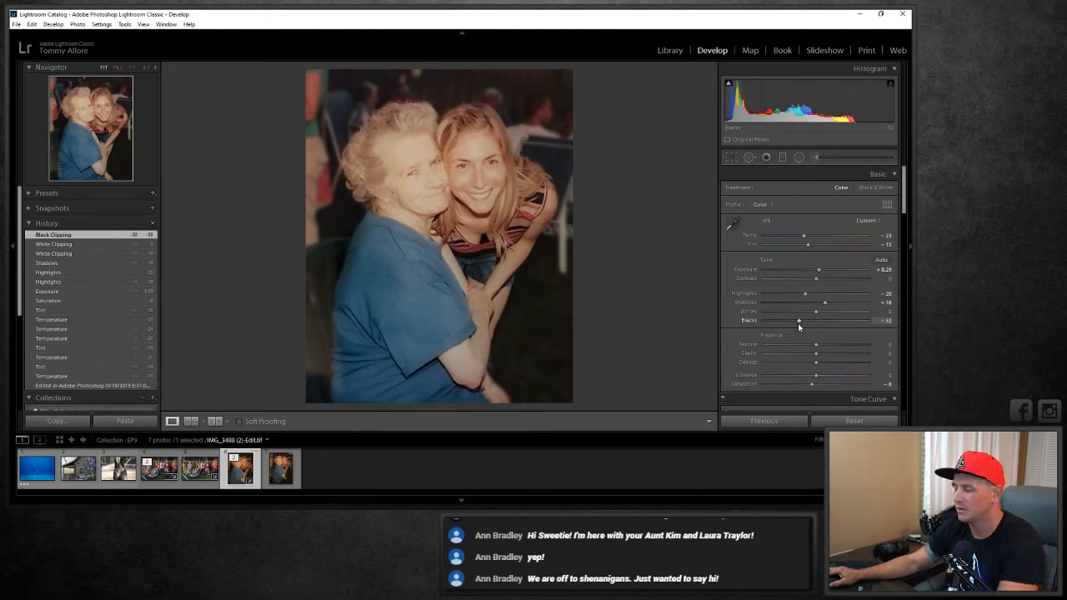
key(backslash)
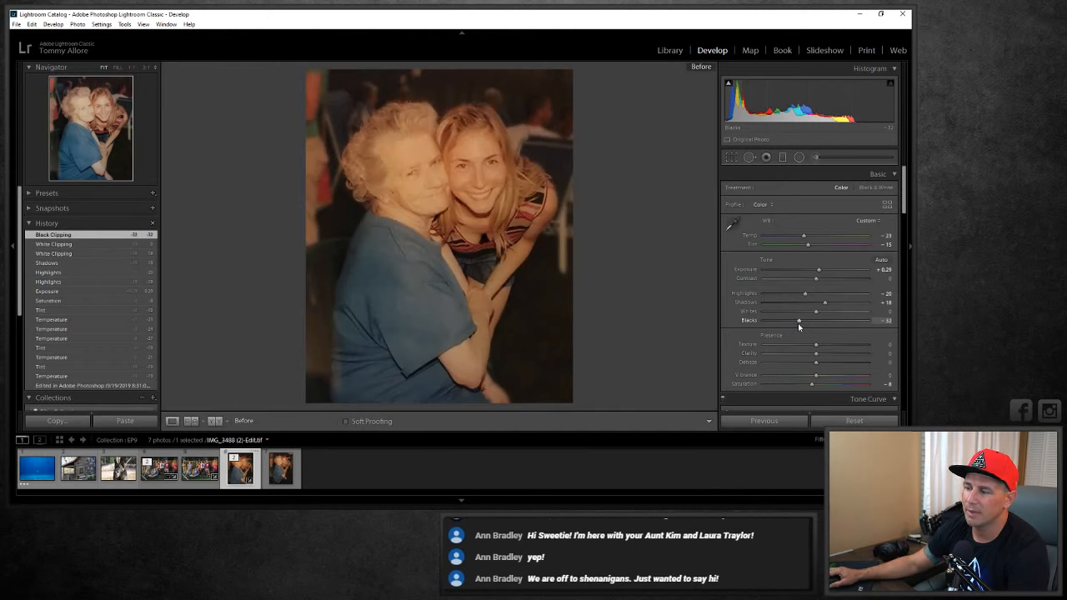
key(backslash)
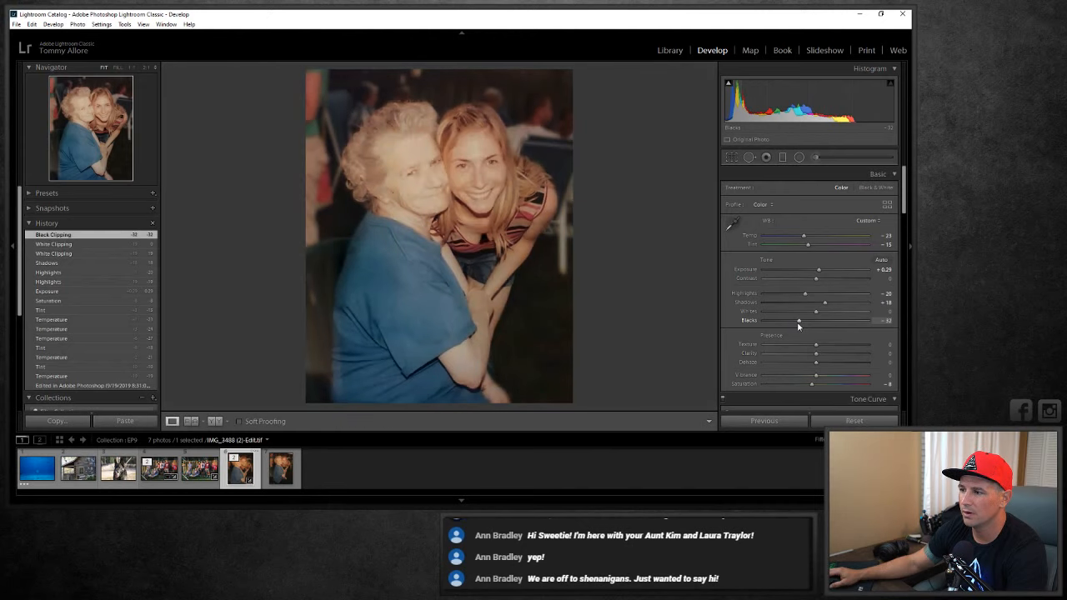
Soften the photo with Texture -10 and Clarity -4, and raise Vibrance to +10.
scroll(782, 321, down, 2)
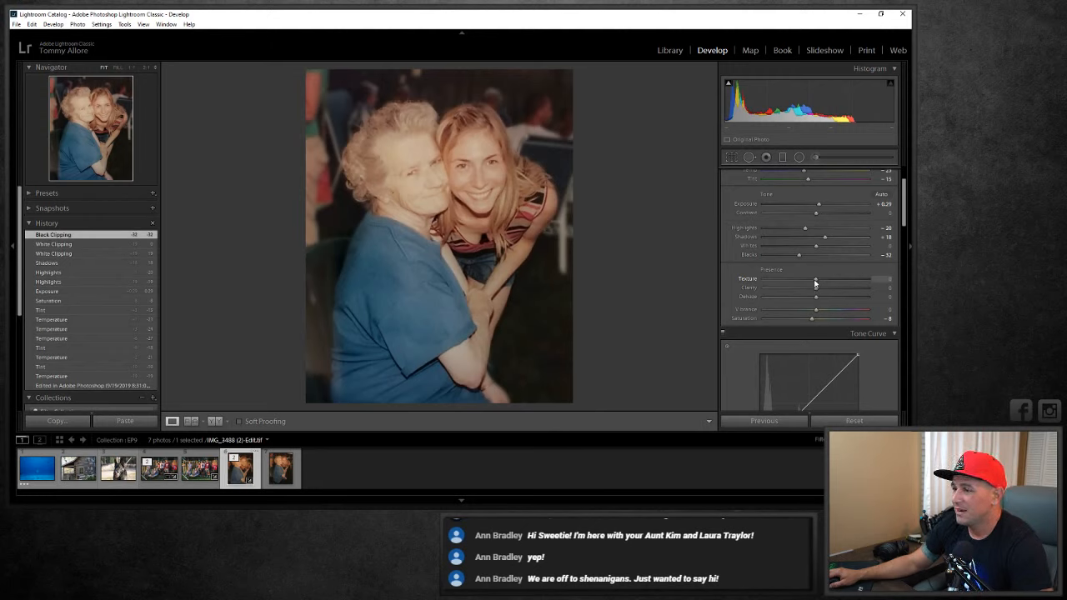
drag(815, 281, 809, 284)
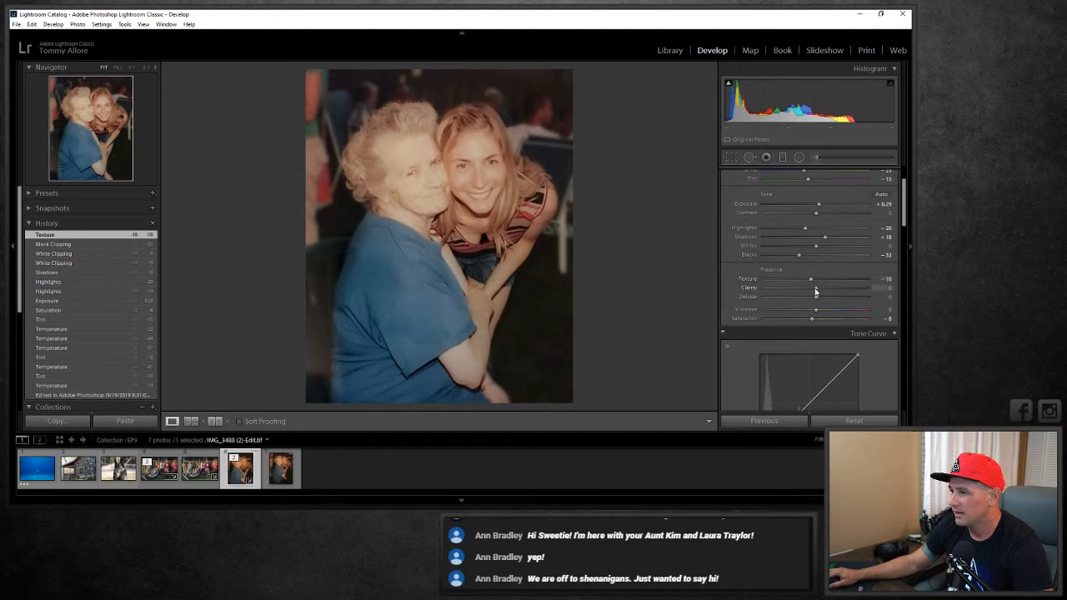
drag(815, 291, 822, 311)
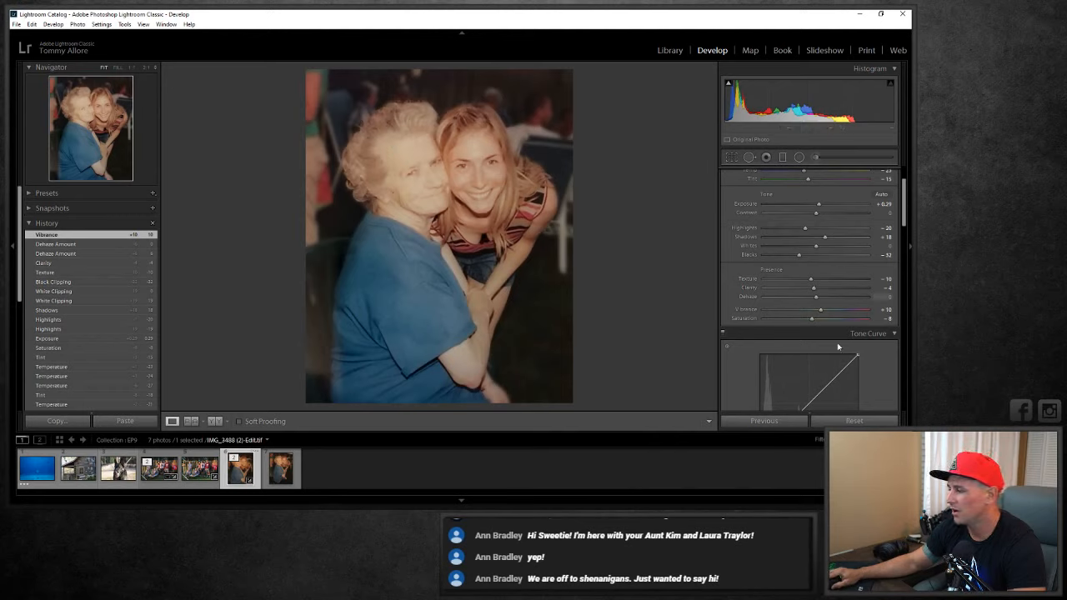
Lower the HSL green saturation to -38, and compare the photo with the HSL adjustments off and on.
scroll(885, 352, down, 2)
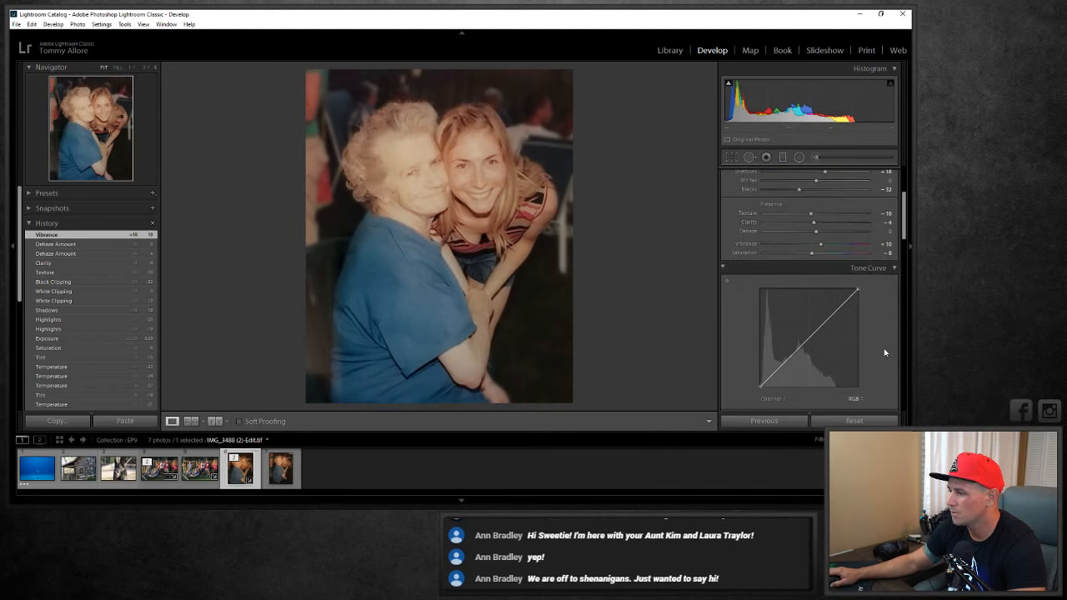
scroll(859, 306, down, 6)
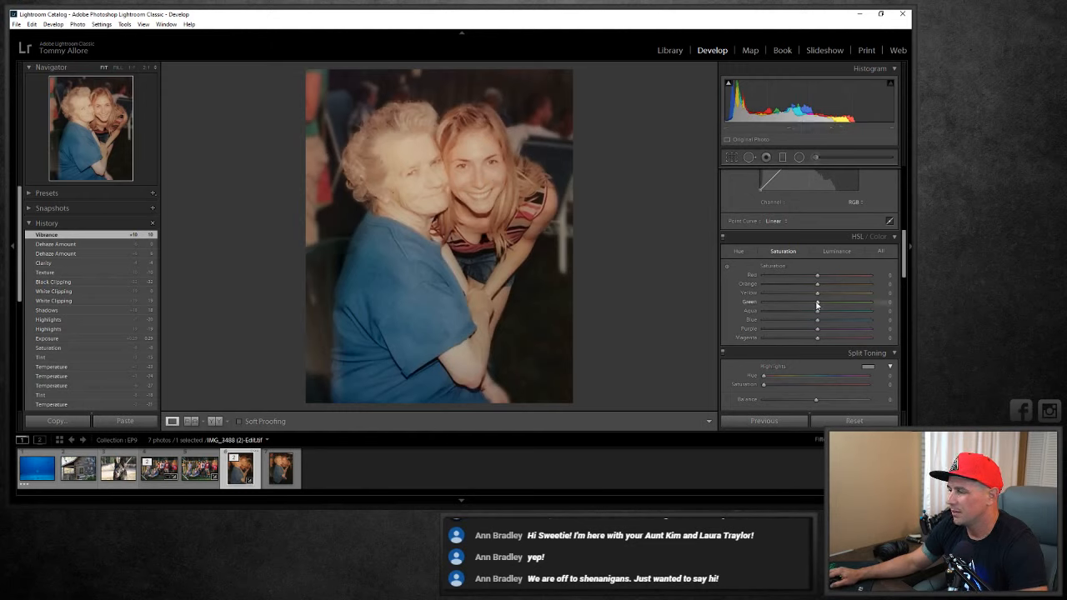
drag(816, 305, 801, 308)
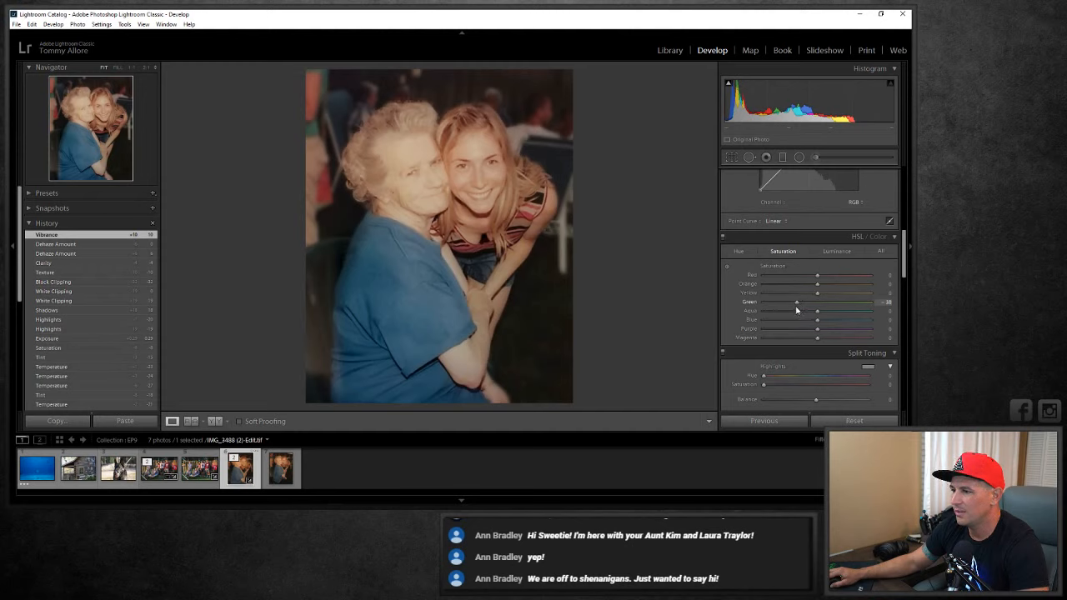
click(723, 240)
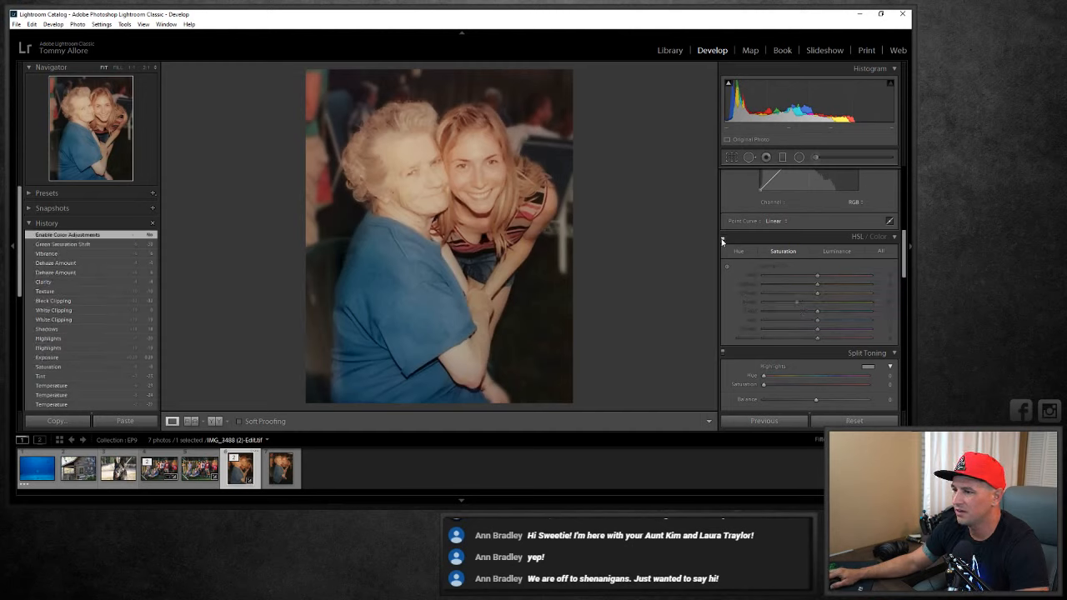
click(723, 240)
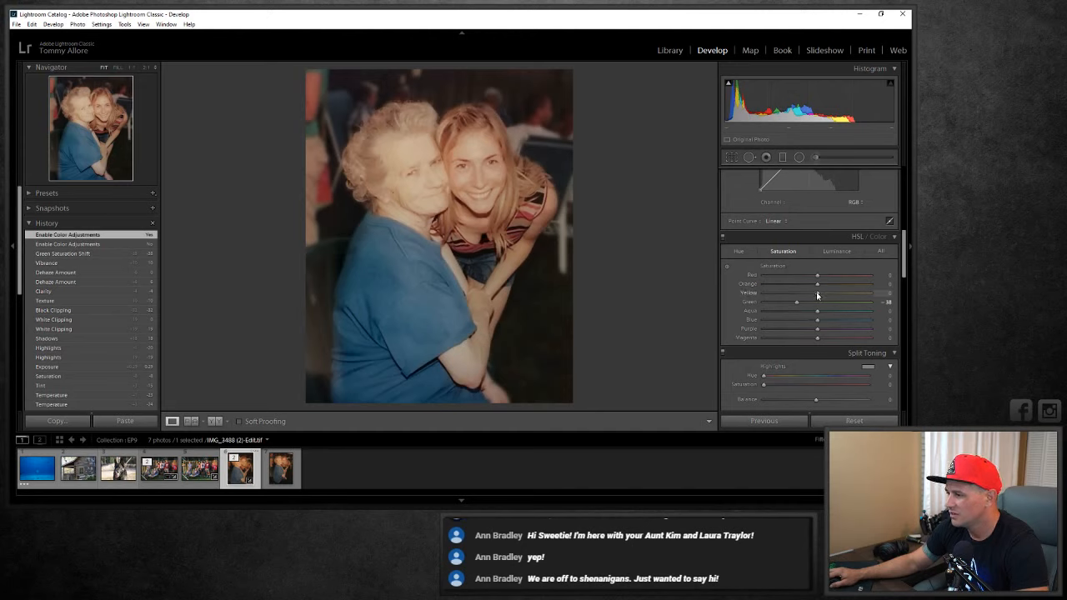
Set HSL saturation to Yellow -18, Orange -5, Red -9 and Blue +12, and compare the photo with these adjustments off and on.
mouse_move(817, 295)
mouse_down()
mouse_move(807, 297)
mouse_move(811, 284)
mouse_up()
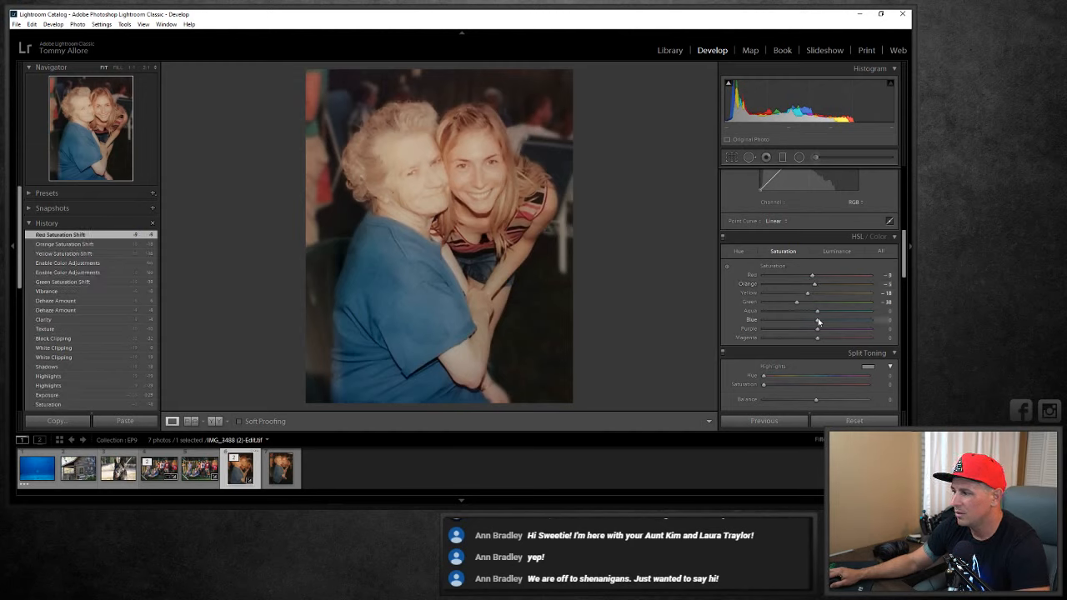
drag(822, 322, 825, 321)
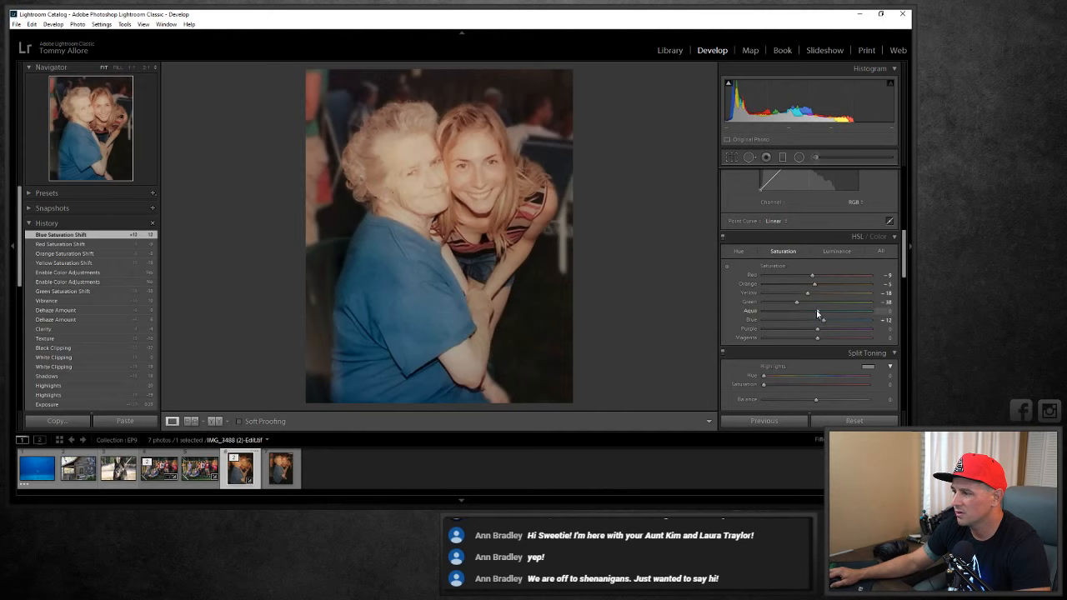
click(723, 238)
click(723, 238)
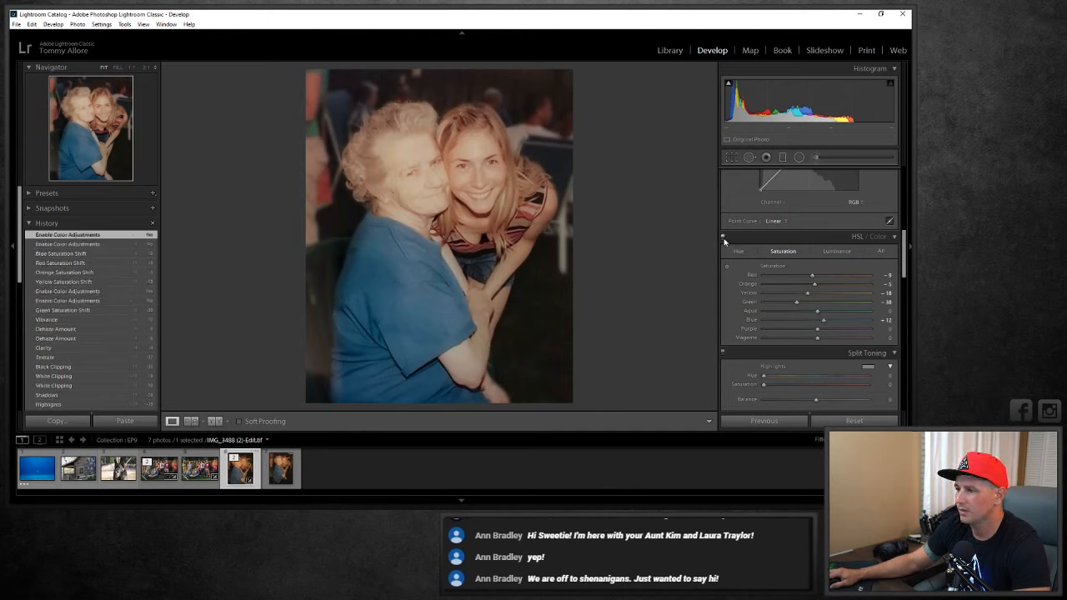
Open the photo in Photoshop CC 2019 as a copy with Lightroom adjustments.
scroll(767, 319, down, 3)
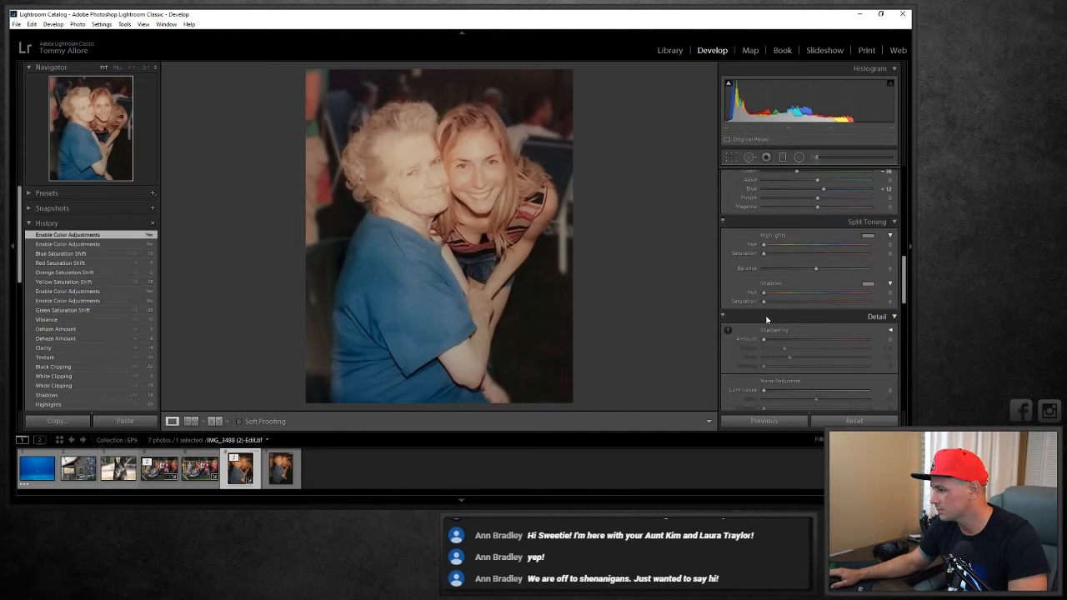
scroll(767, 319, down, 2)
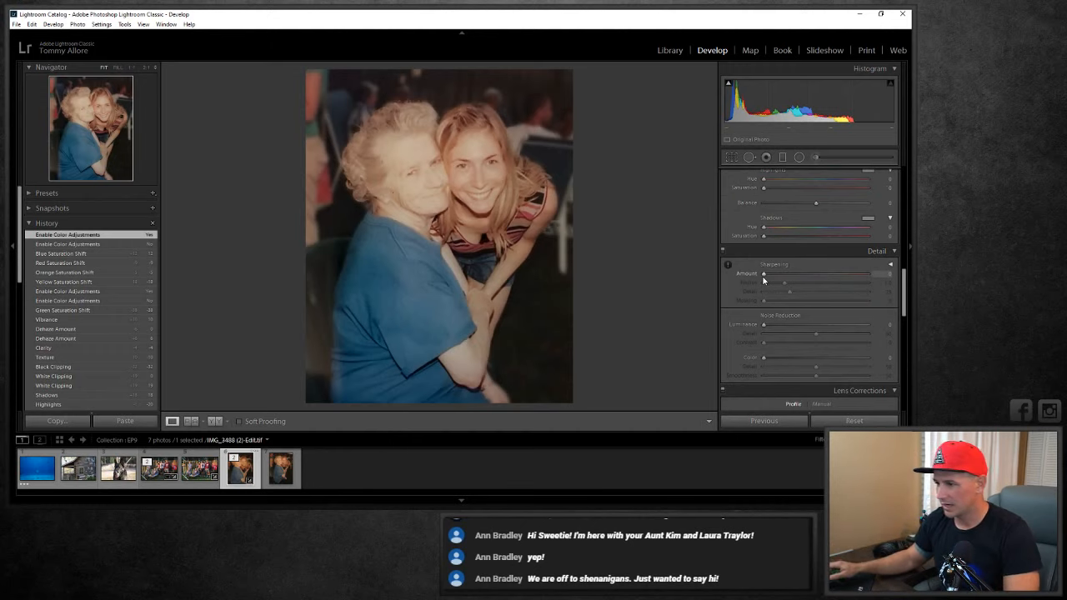
scroll(777, 327, down, 2)
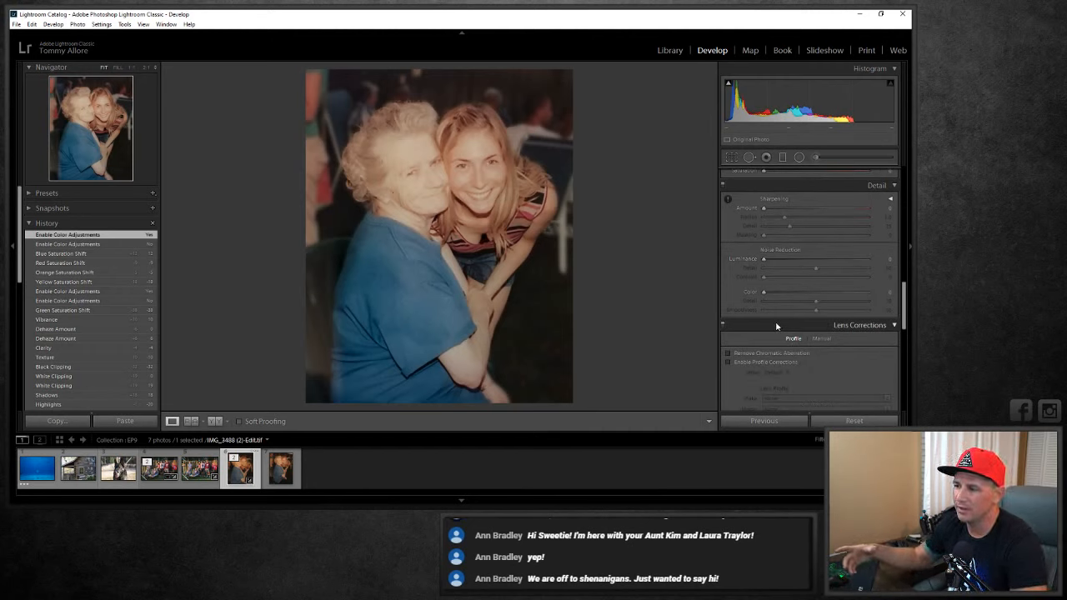
click(78, 24)
mouse_move(108, 75)
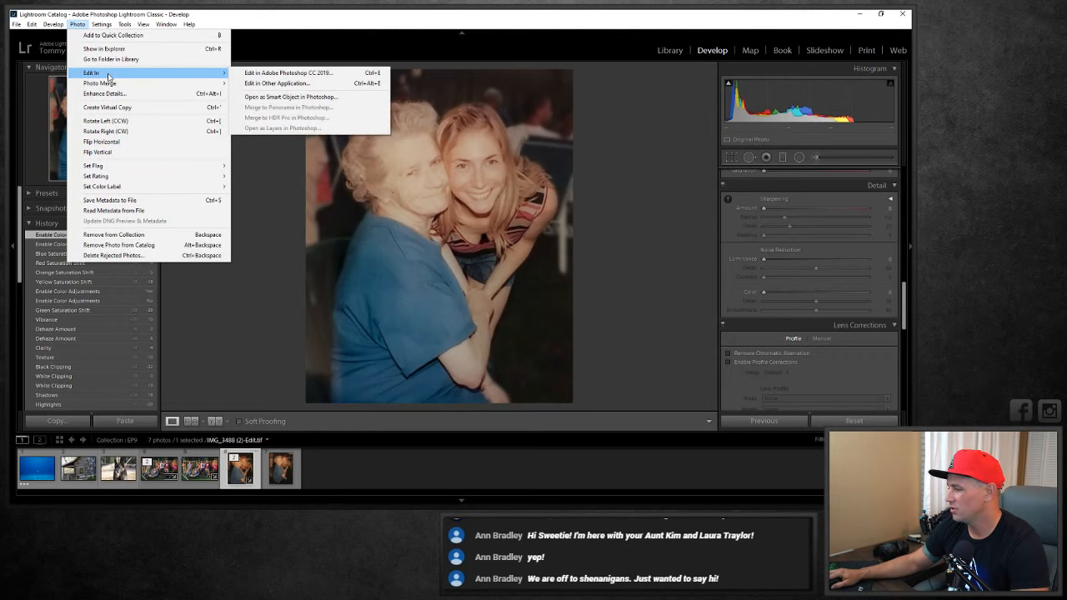
click(256, 72)
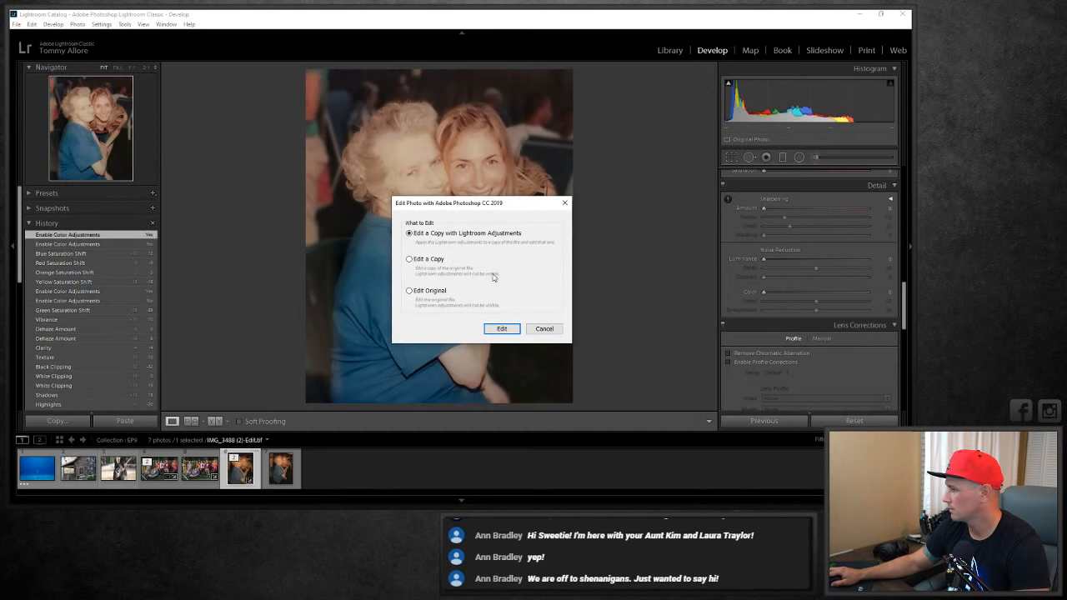
click(503, 328)
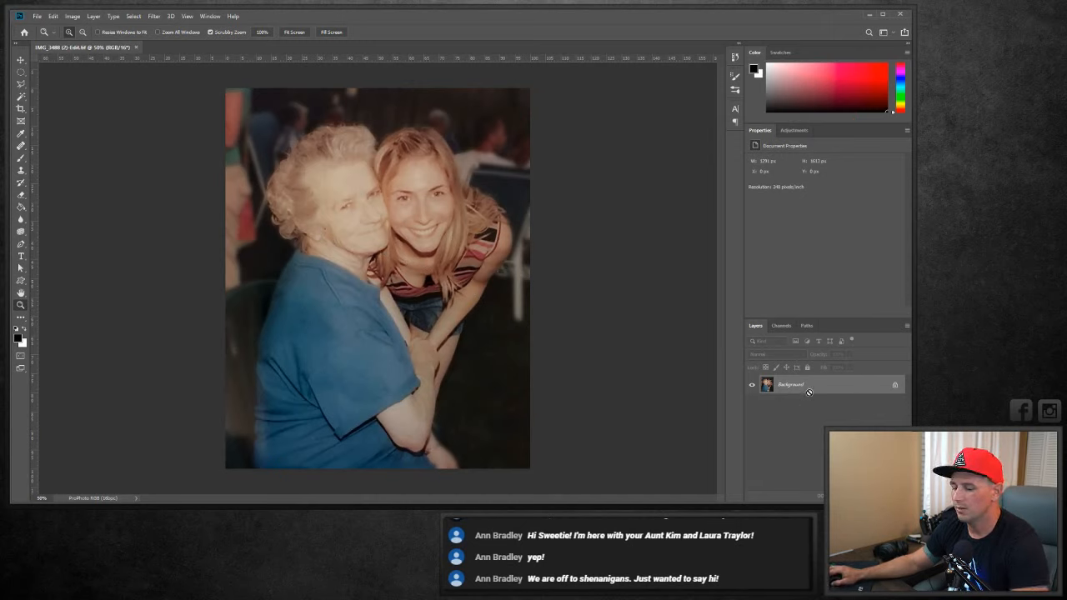
Duplicate the Background layer, and add a Hue/Saturation adjustment layer above it with Saturation -15 and its mask inverted to black.
key(ctrl+j)
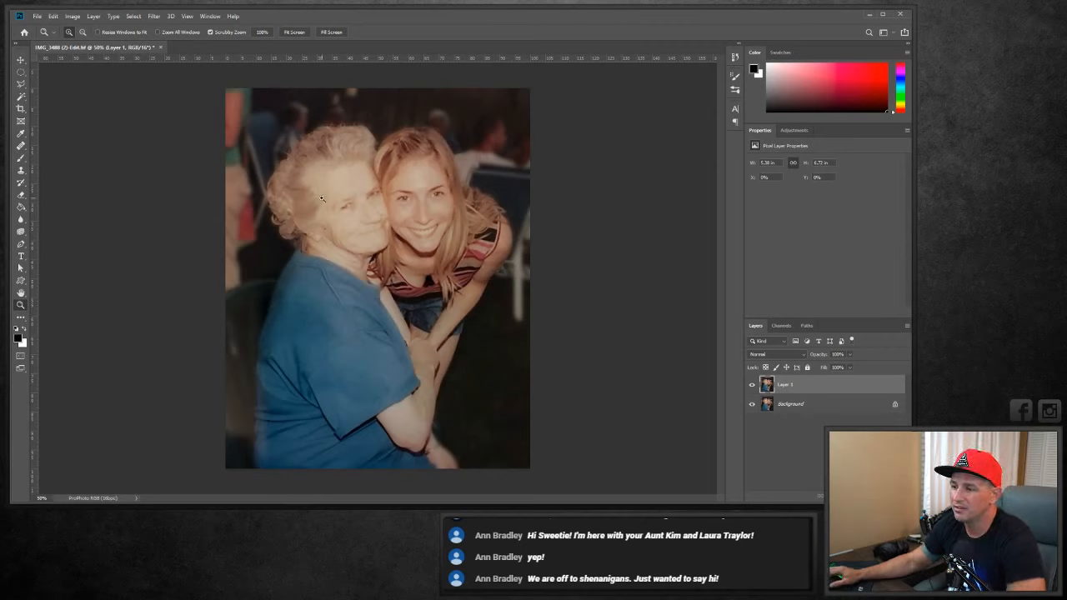
click(836, 498)
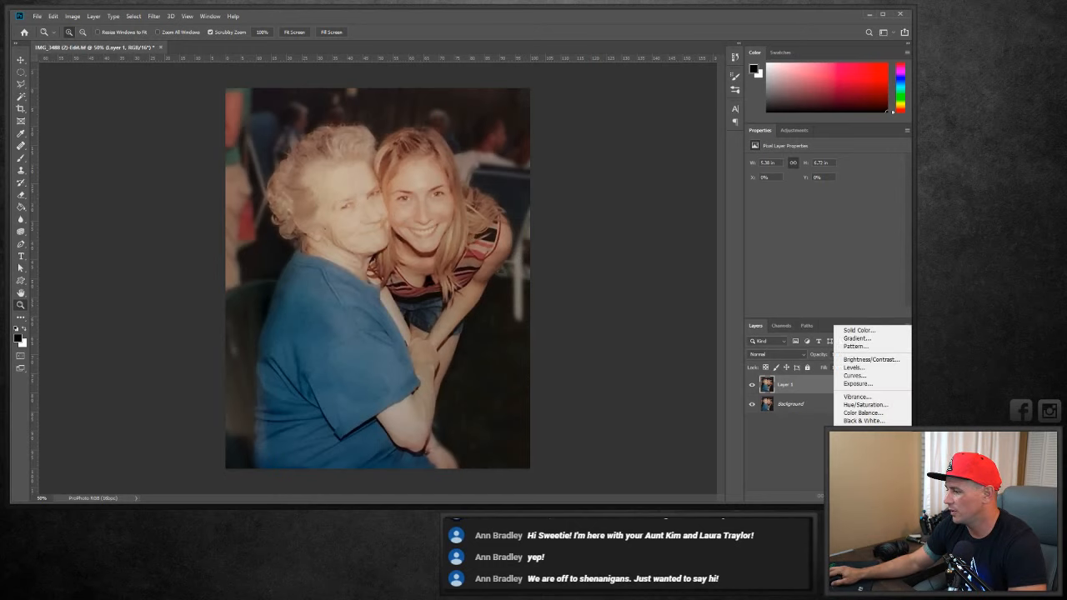
click(879, 405)
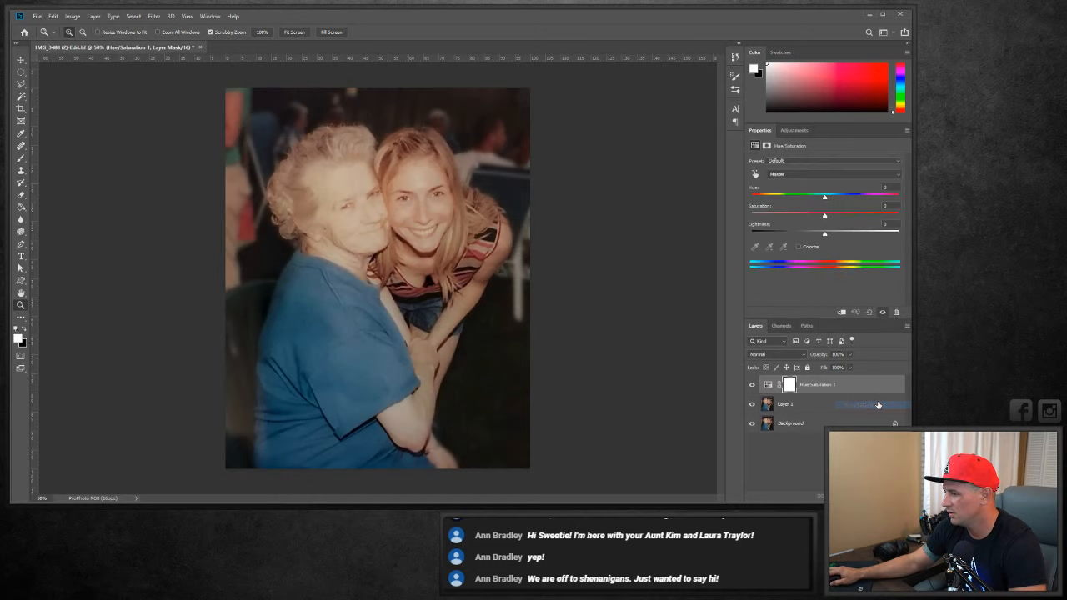
drag(825, 217, 824, 217)
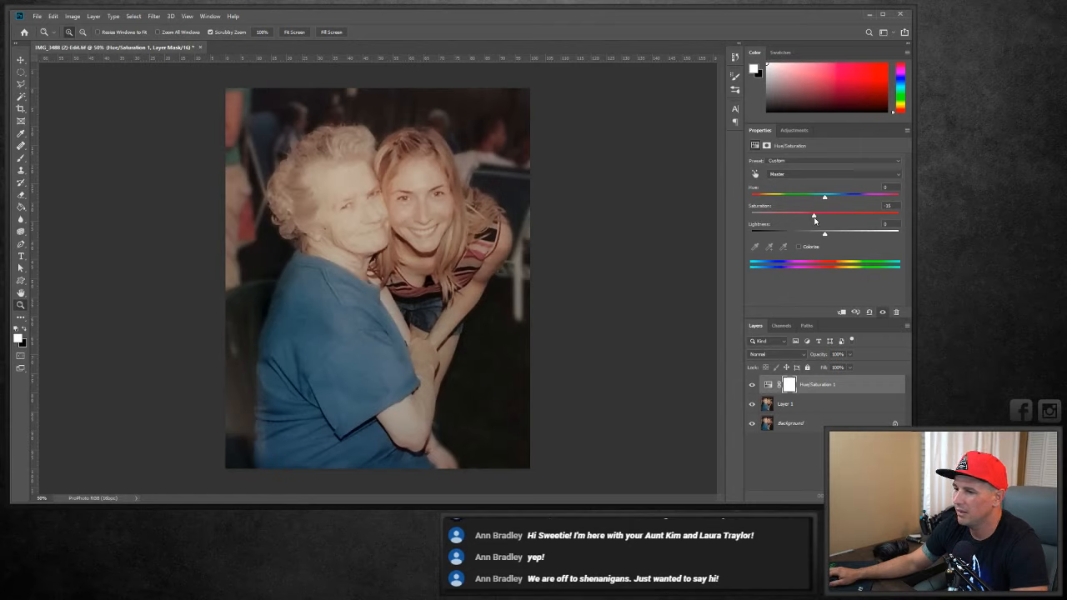
click(790, 385)
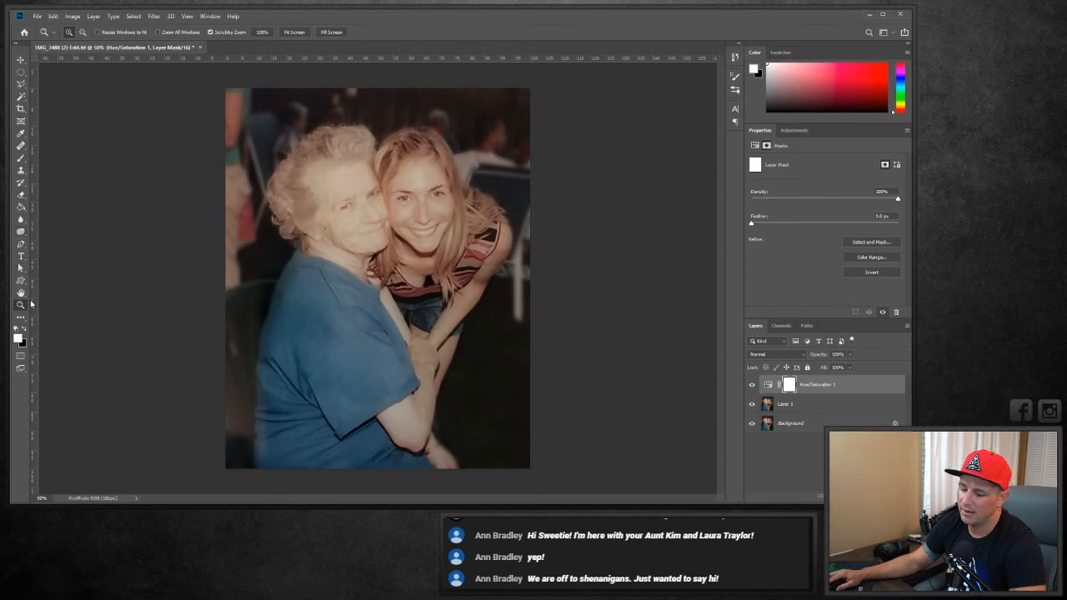
key(ctrl+i)
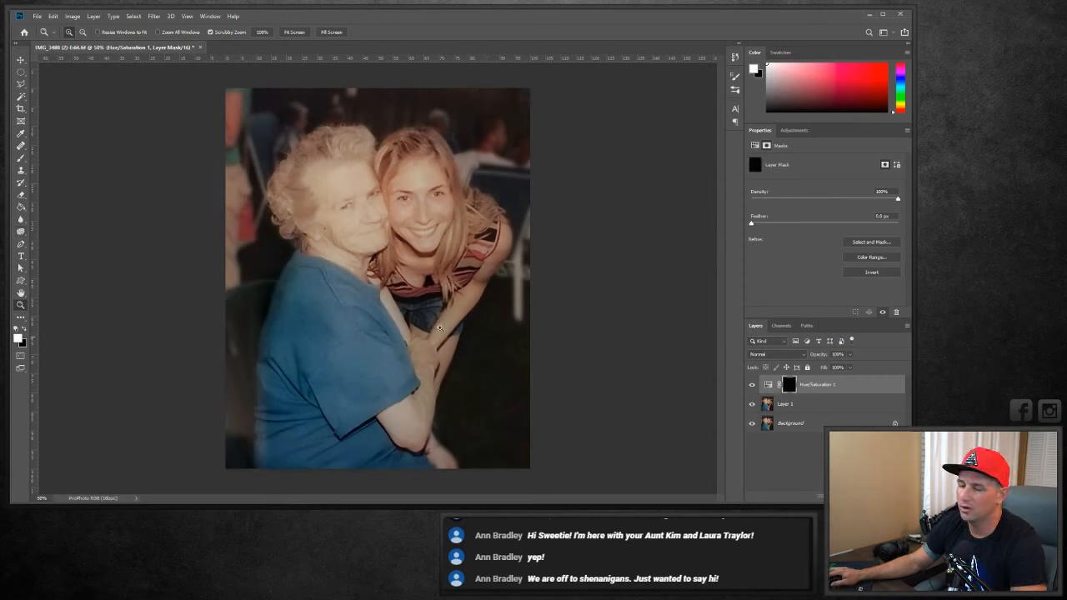
Set the Brush to 22% flow and enlarge its tip to about the width of a face.
click(20, 157)
click(25, 331)
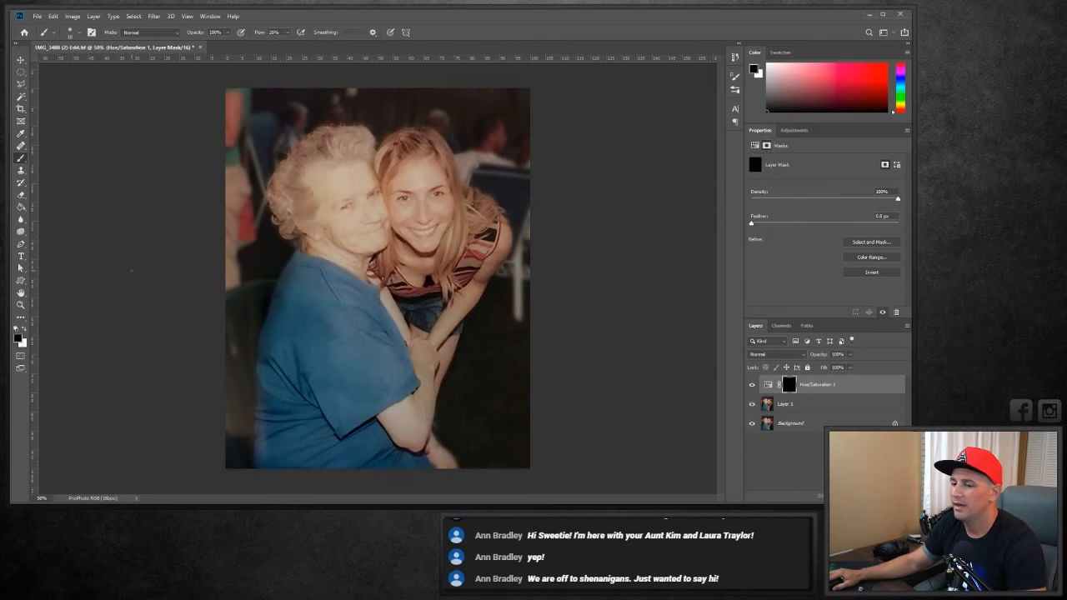
double_click(20, 303)
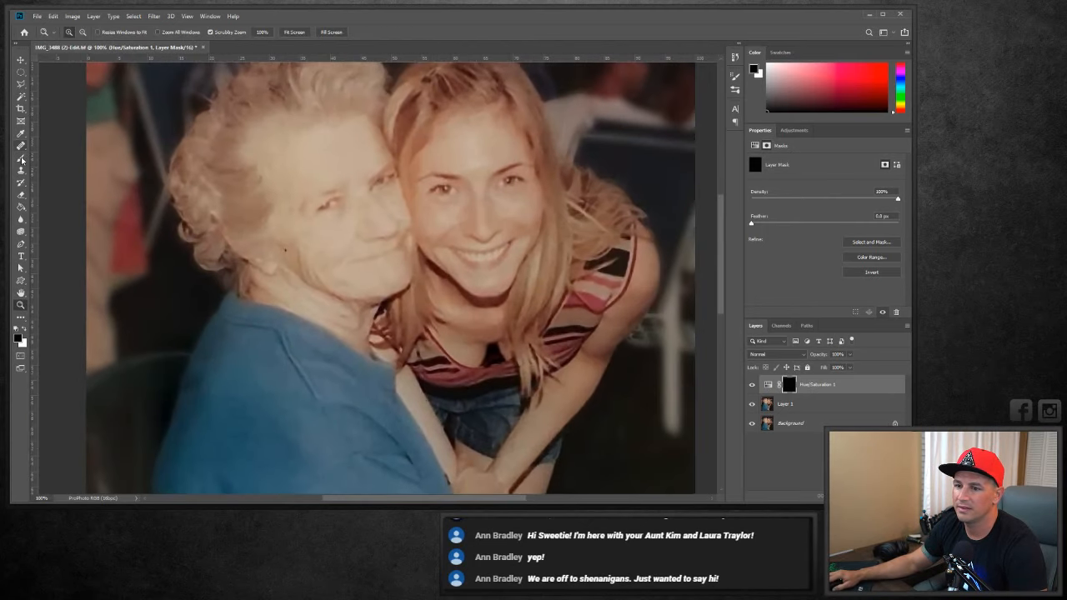
click(21, 158)
click(287, 33)
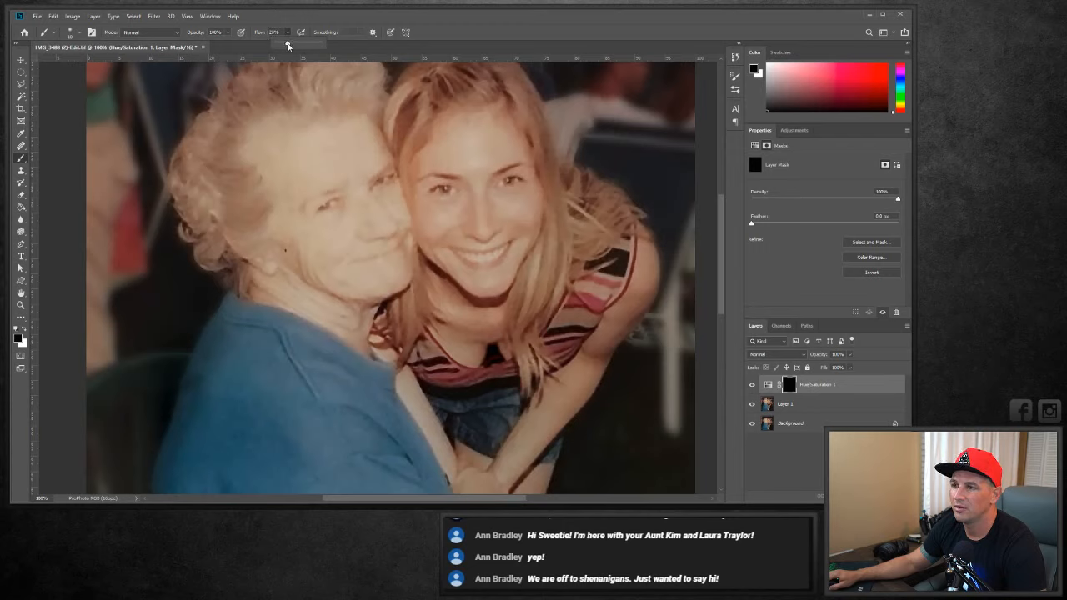
drag(286, 46, 285, 45)
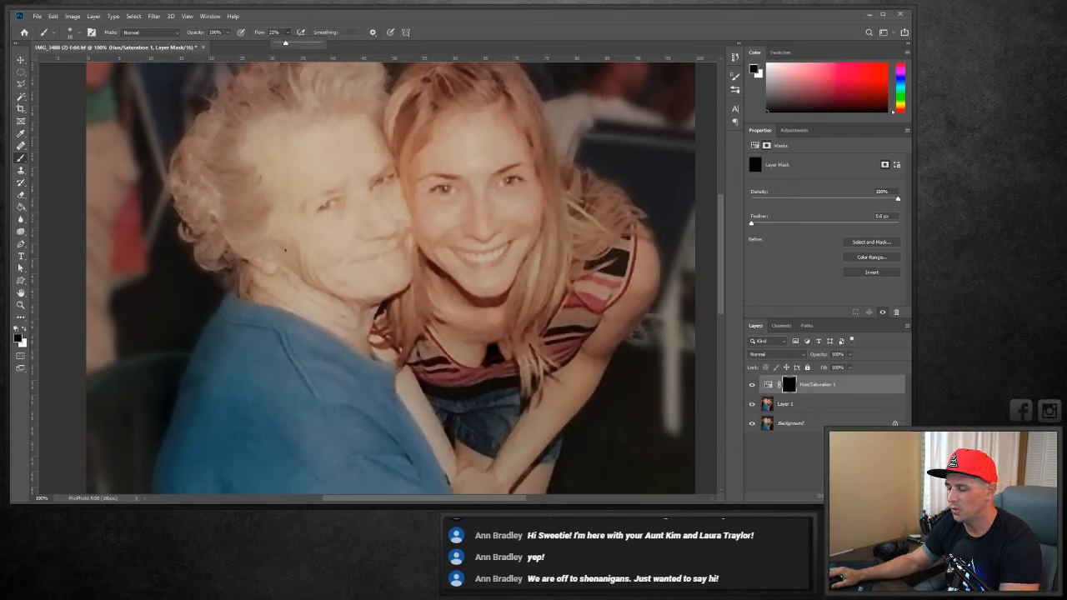
key(bracketright)
key(bracketright)
key(bracketright)
key(bracketright)
key(bracketright)
key(bracketright)
key(bracketright)
key(bracketright)
key(bracketright)
key(bracketright)
key(bracketright)
key(bracketright)
key(bracketright)
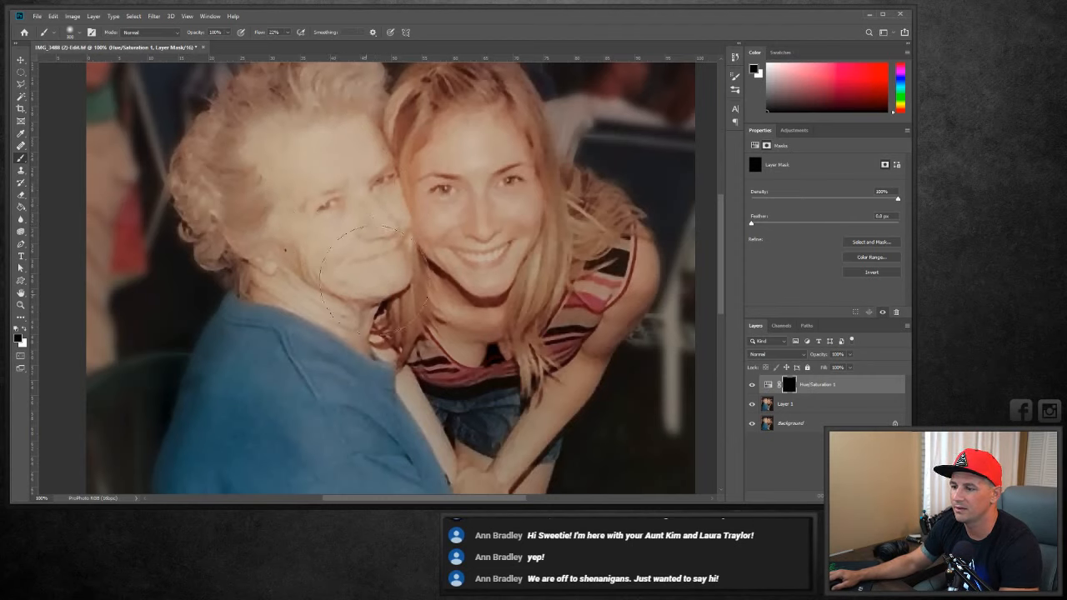
Paint white on the Hue/Saturation mask over the younger woman's face, chest and arms, and compare the photo with the adjustment off and on.
click(24, 330)
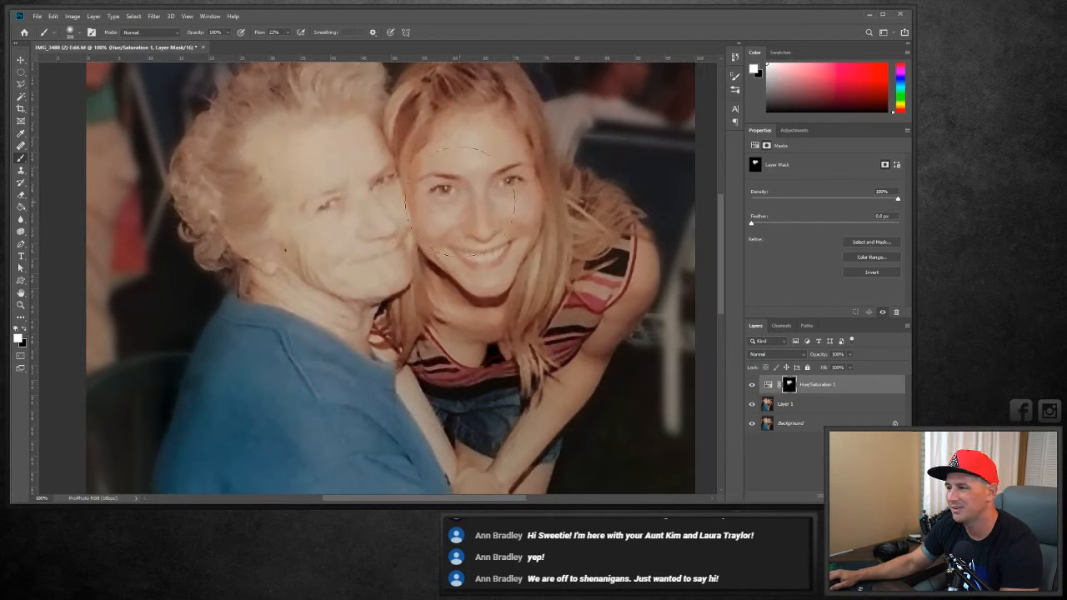
mouse_move(461, 202)
mouse_down()
mouse_move(475, 251)
mouse_move(472, 229)
mouse_move(460, 291)
mouse_move(477, 299)
mouse_move(463, 325)
mouse_up()
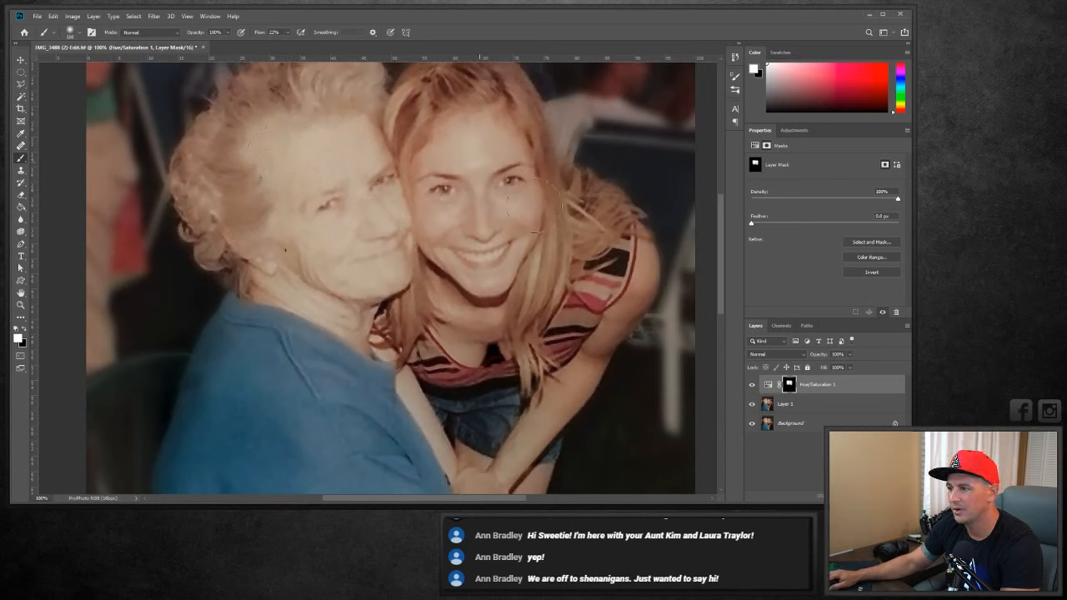
mouse_move(631, 288)
mouse_down()
mouse_move(641, 327)
mouse_move(518, 429)
mouse_move(591, 393)
mouse_move(569, 413)
mouse_up()
scroll(496, 404, down, 5)
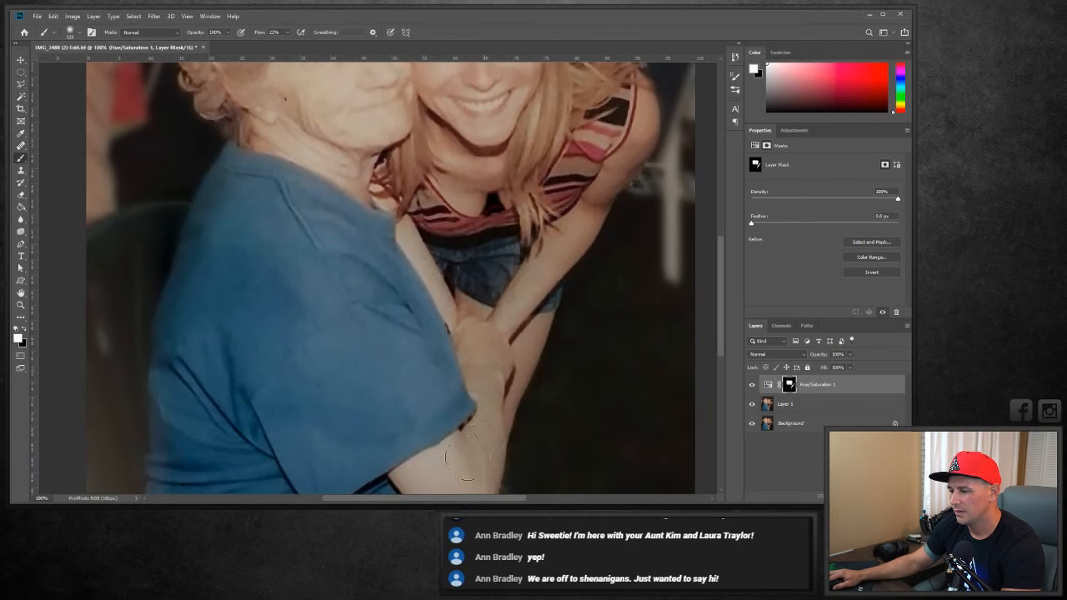
scroll(483, 407, down, 2)
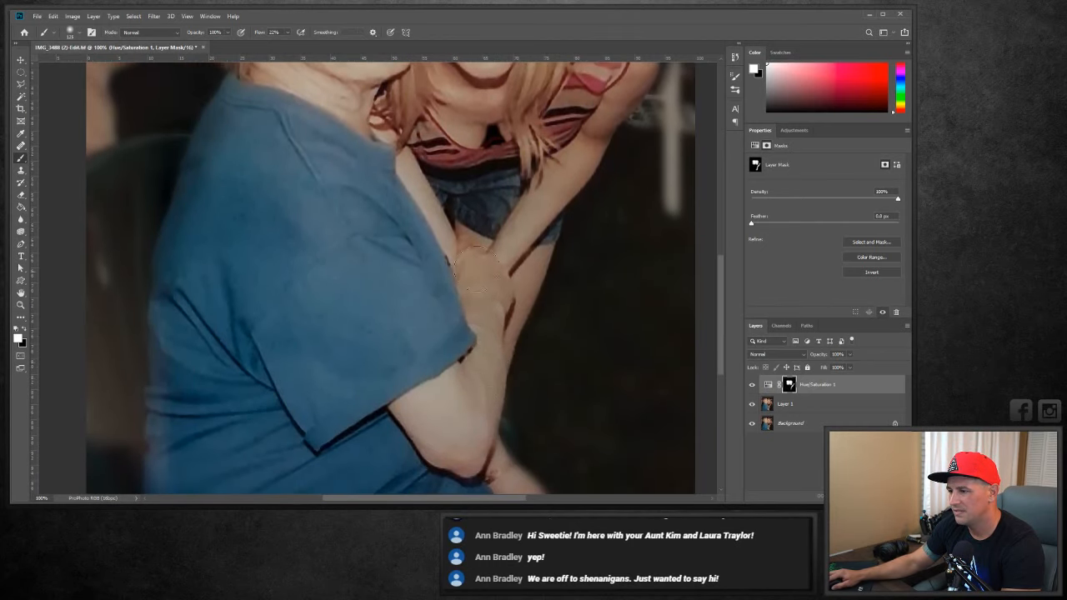
scroll(446, 229, up, 7)
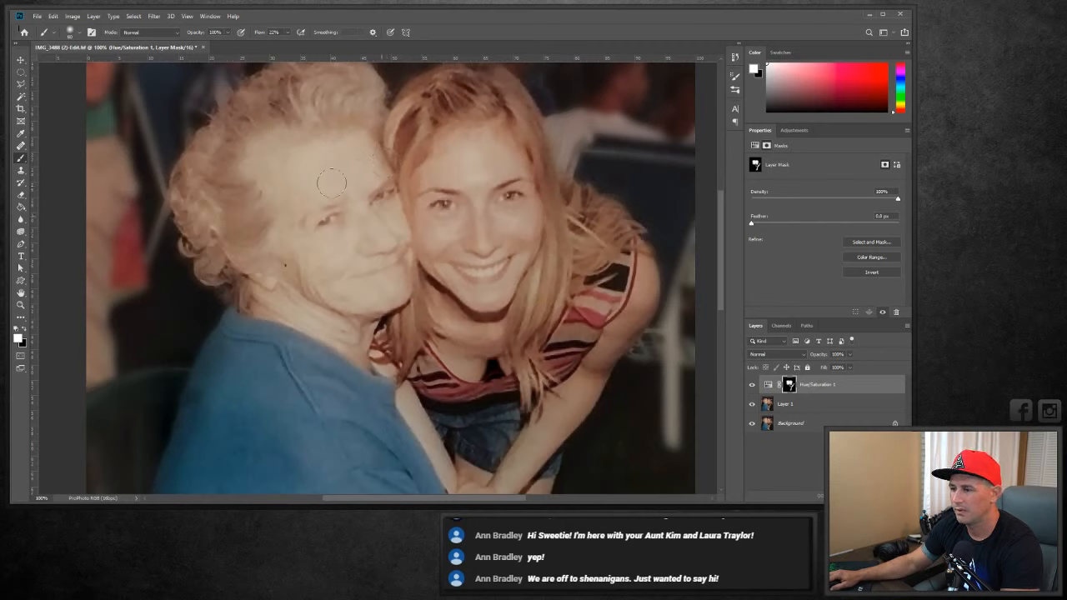
click(752, 385)
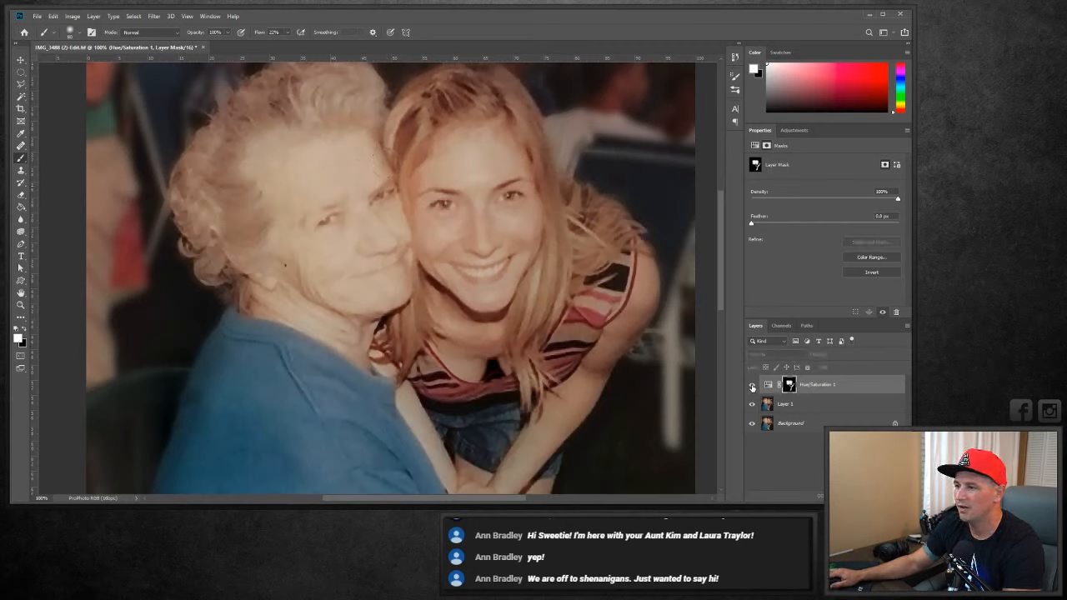
click(752, 385)
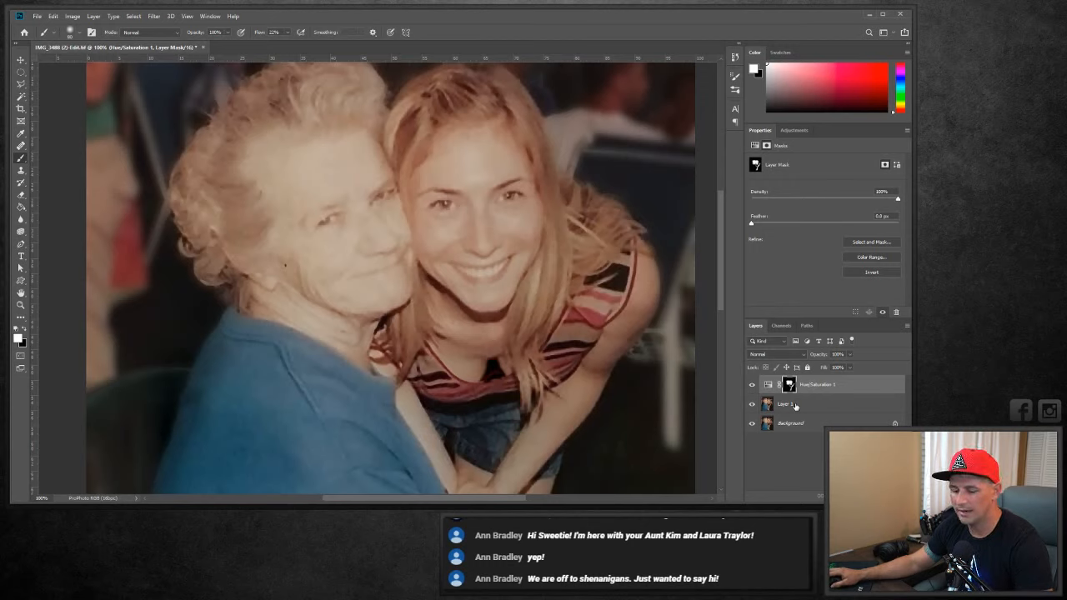
Stamp all visible layers into a new merged layer, and add an empty layer above it.
key(ctrl+shift+alt+e)
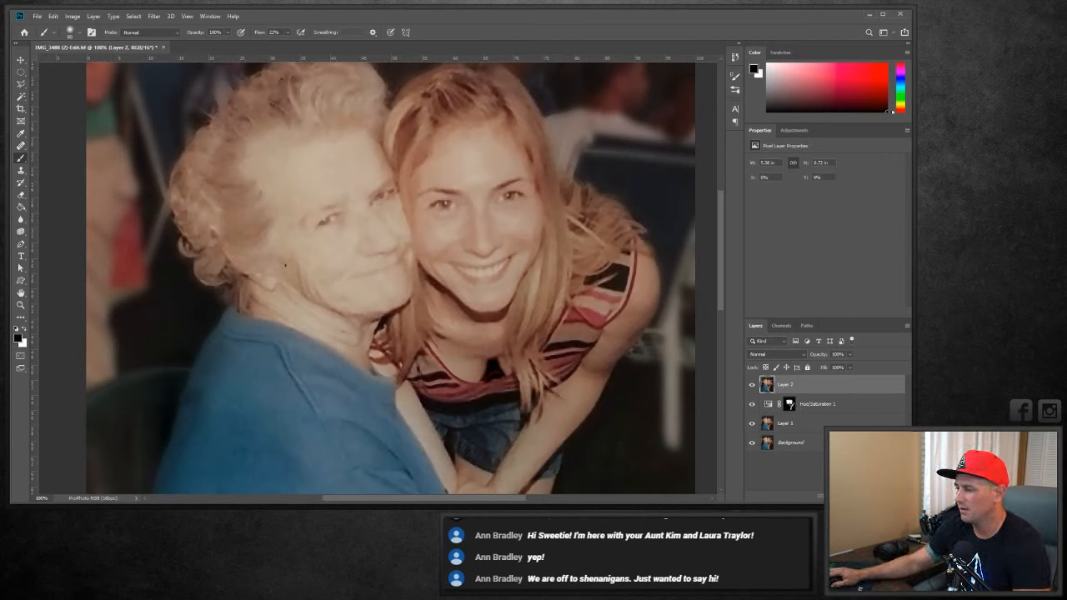
key(ctrl+shift+alt+n)
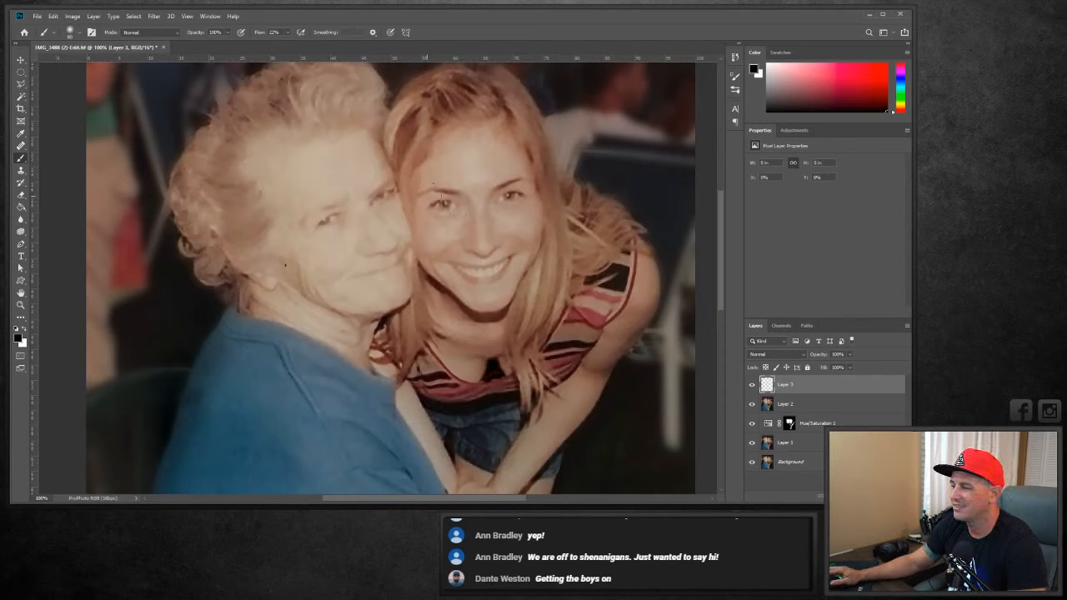
Open Skin Color Palette.png, and copy the entire palette into the photo, accepting the colour profile conversion.
click(36, 17)
click(45, 34)
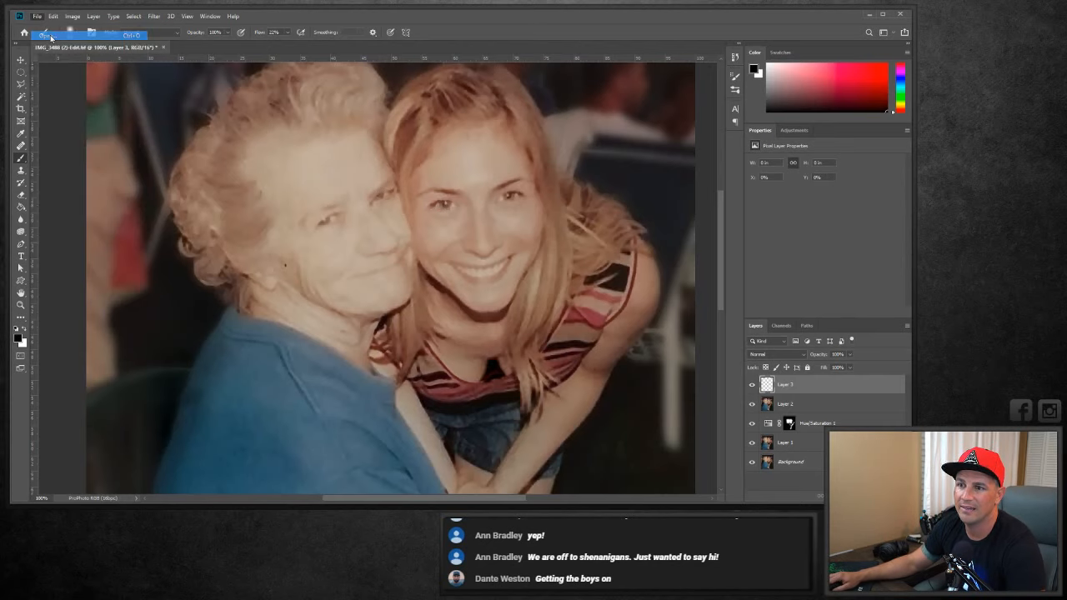
drag(262, 17, 0, 17)
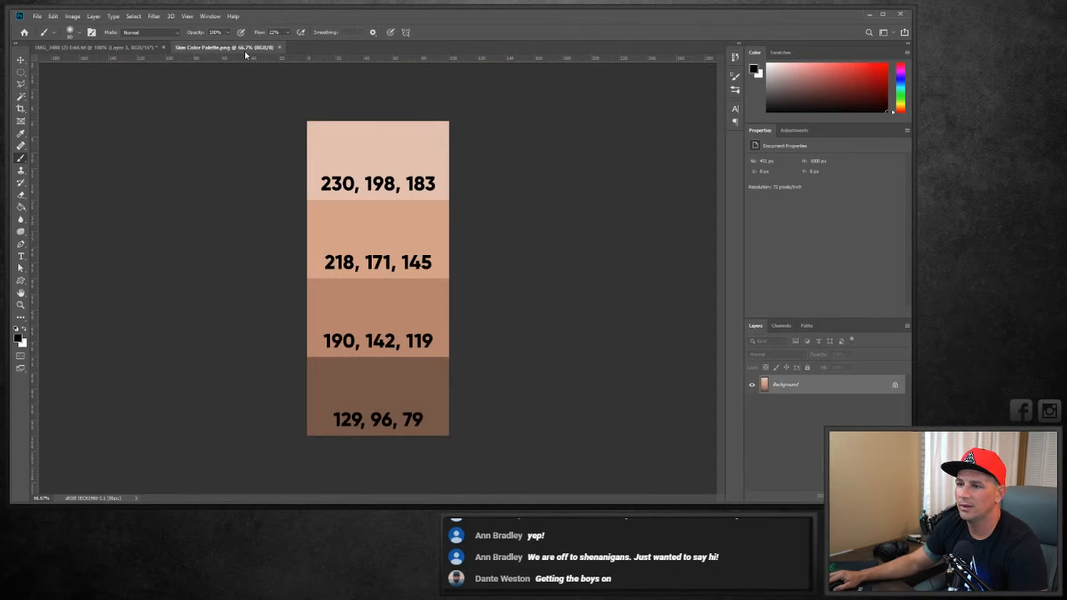
key(ctrl+a)
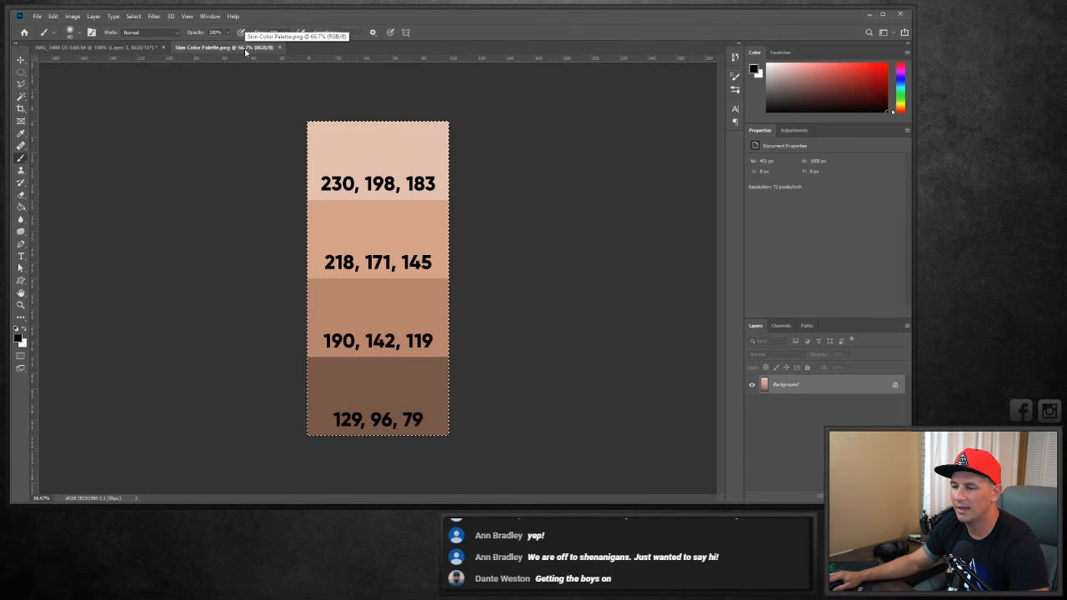
click(95, 46)
key(ctrl+v)
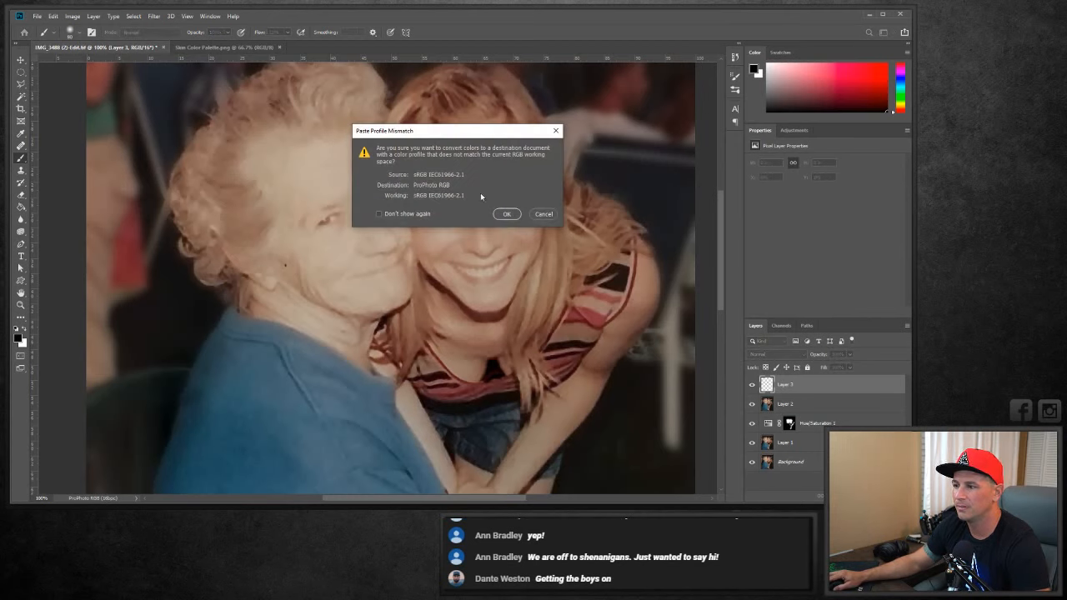
click(506, 214)
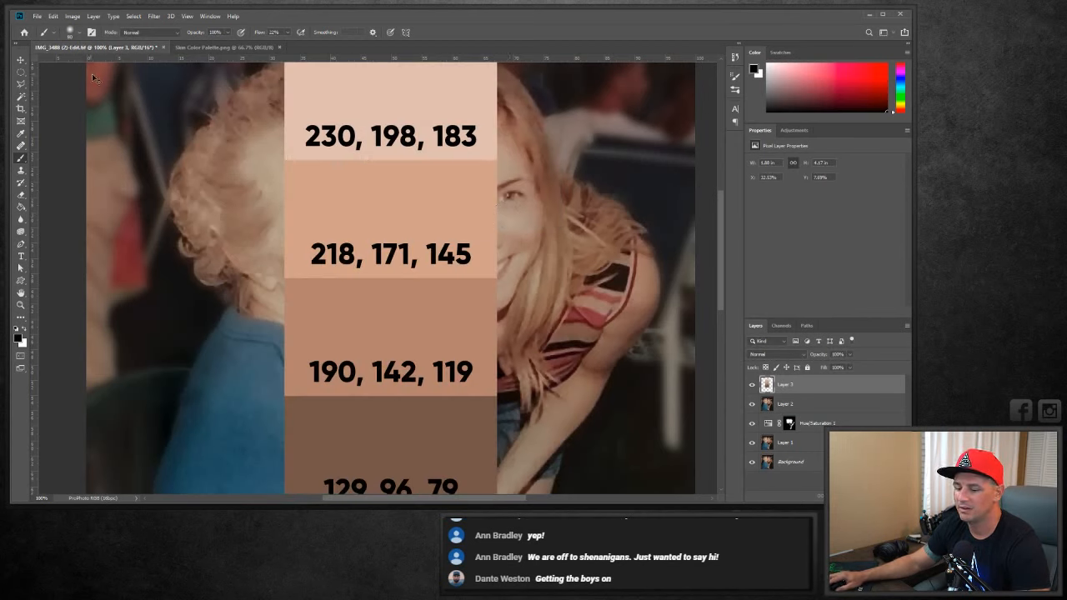
Scale the pasted palette to about 39% and place it beside the older woman's head near the photo's edge.
key(ctrl+t)
drag(413, 201, 403, 273)
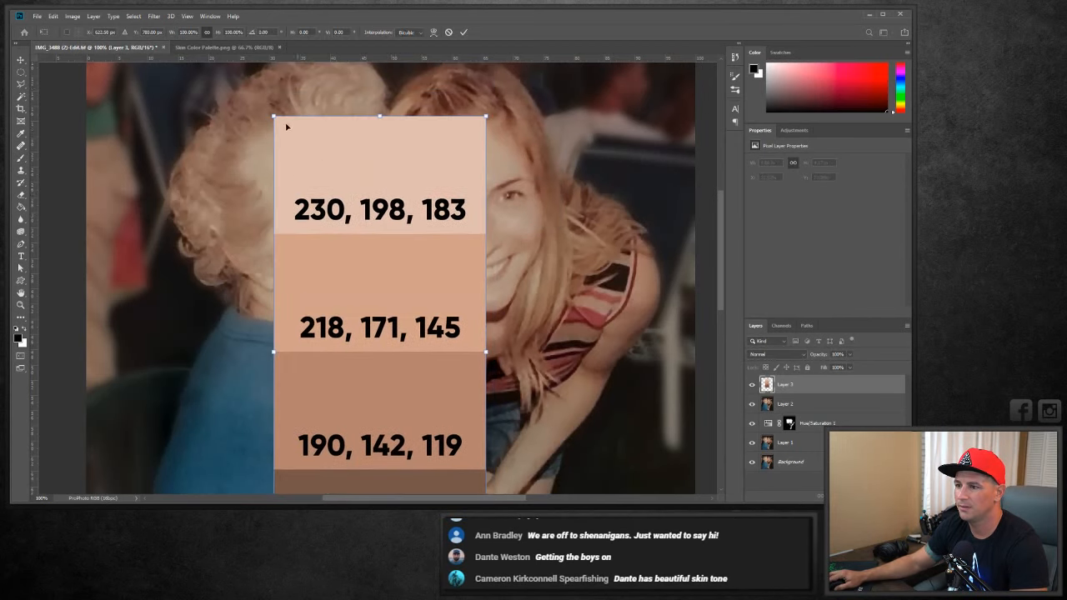
drag(275, 114, 459, 368)
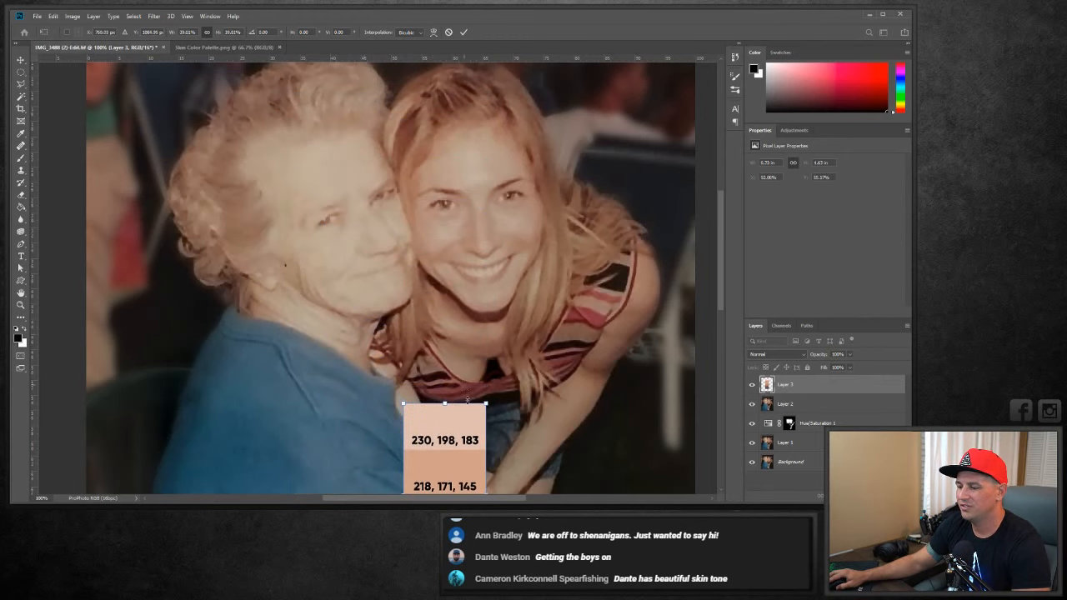
drag(421, 406, 292, 148)
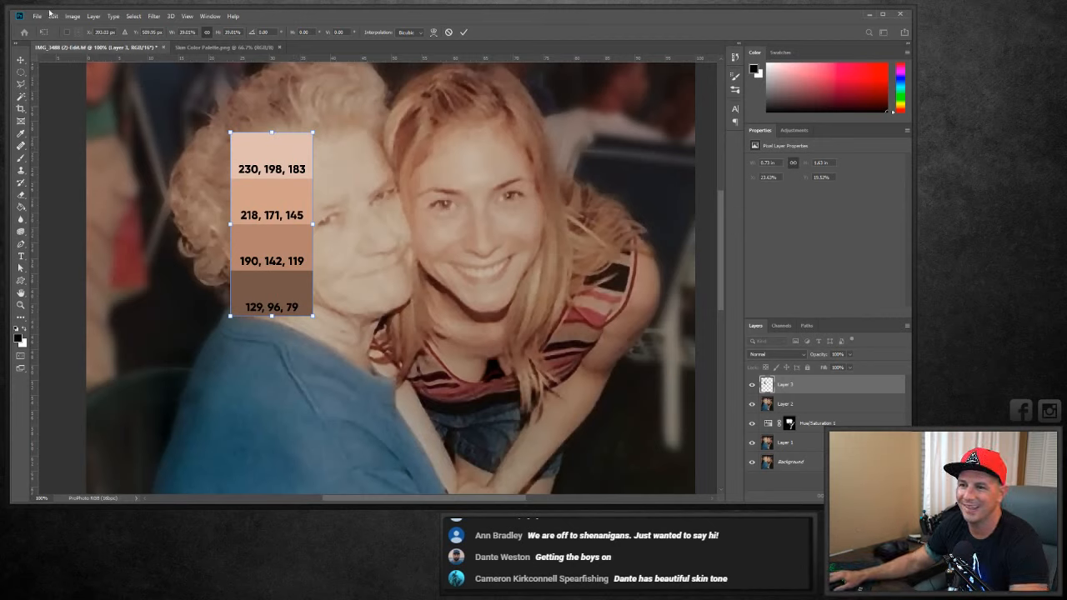
key(Return)
drag(258, 201, 188, 164)
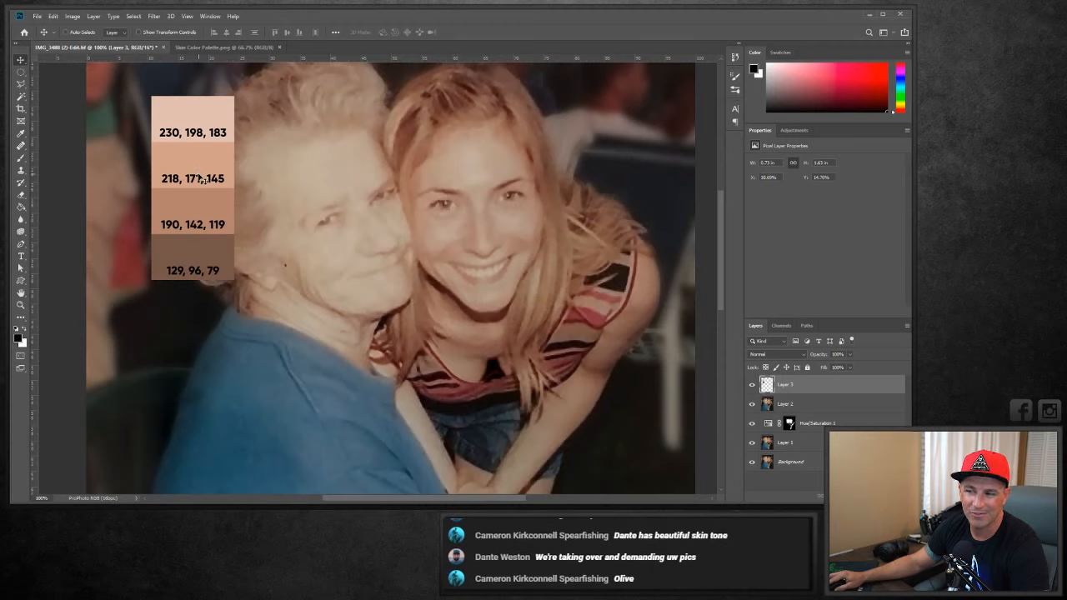
drag(202, 177, 162, 220)
Sample the 218, 171, 145 palette swatch as the foreground colour, and hide the palette layer.
click(18, 337)
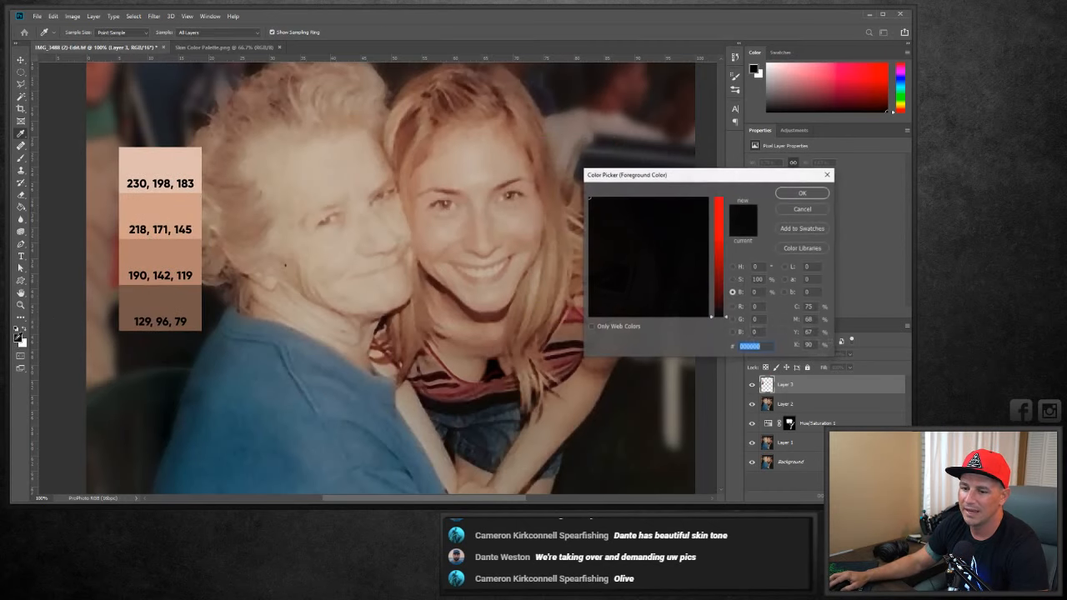
click(167, 210)
click(796, 194)
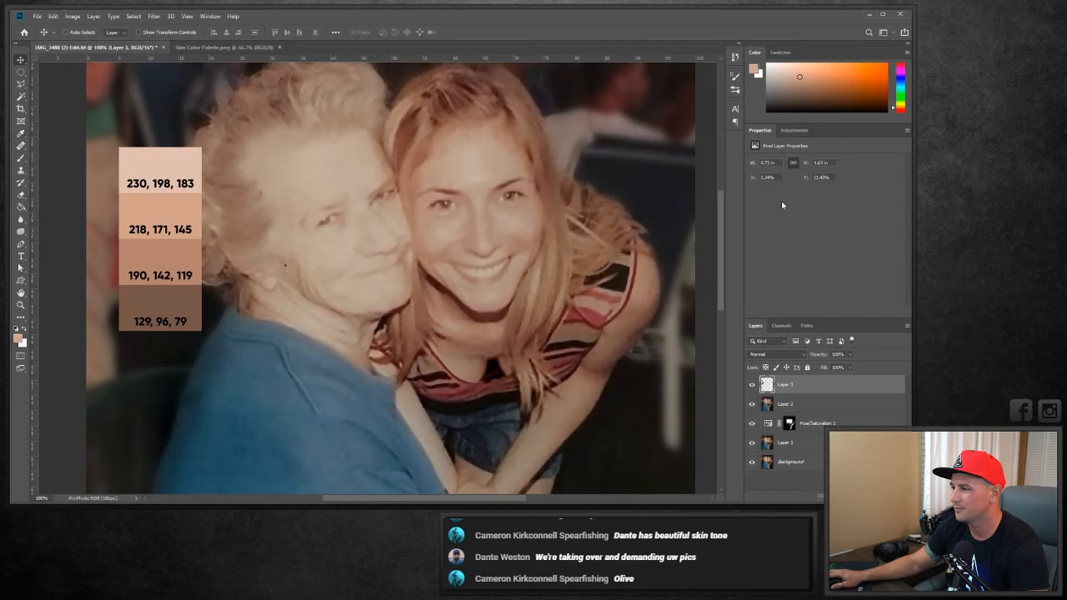
click(752, 384)
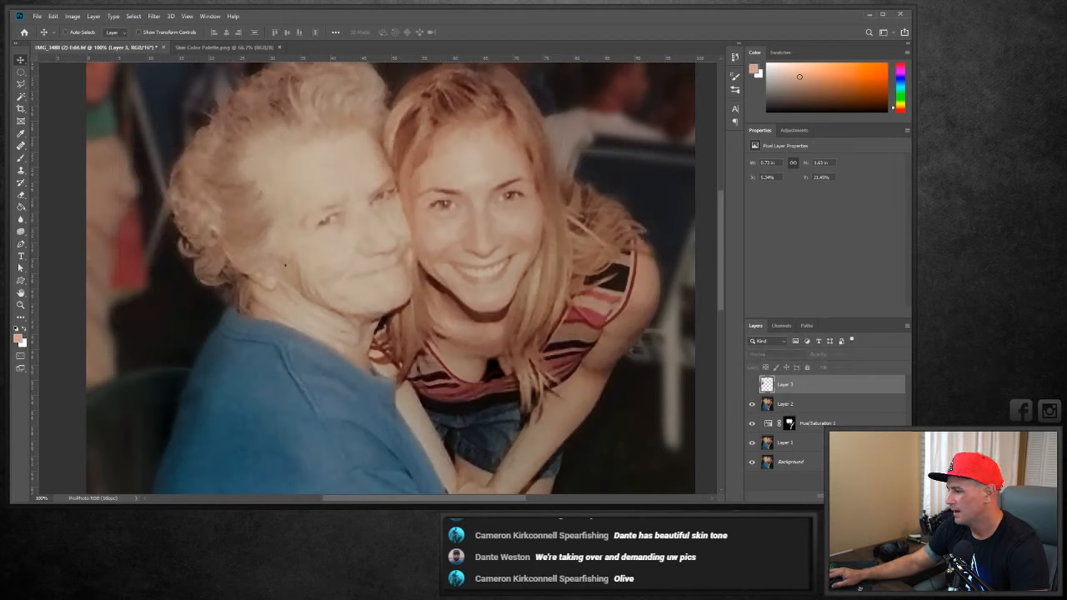
Add a new empty layer above the palette layer and set its blend mode to Color.
key(ctrl+shift+alt+n)
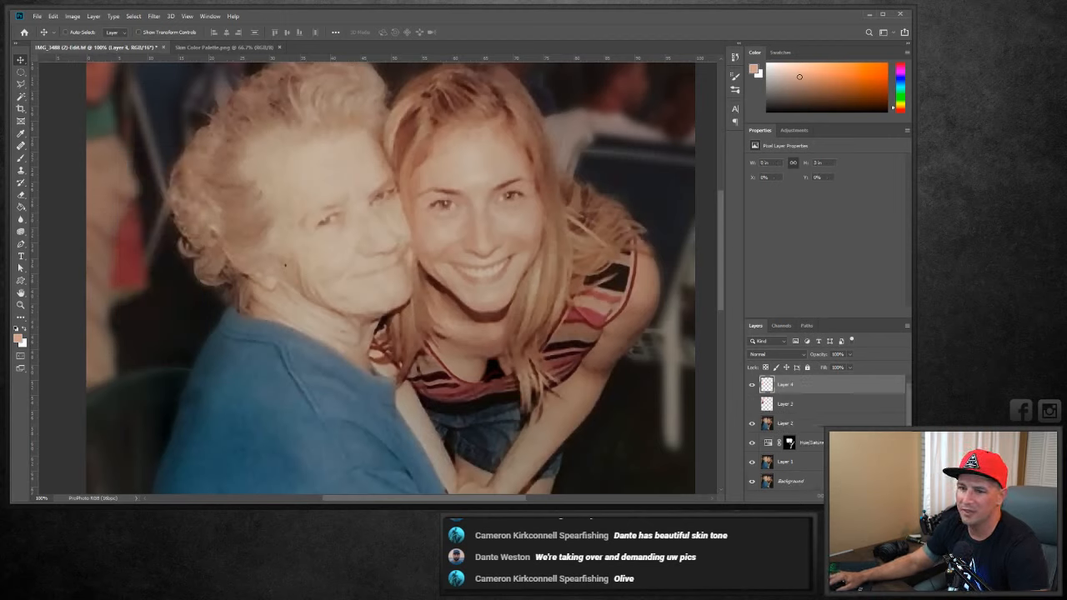
click(21, 158)
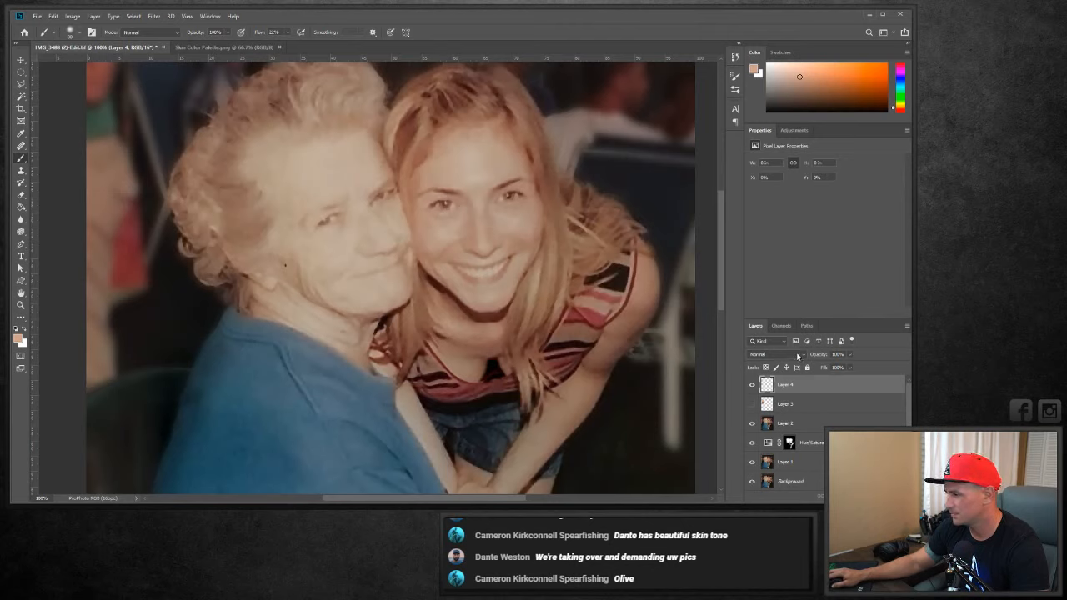
click(798, 356)
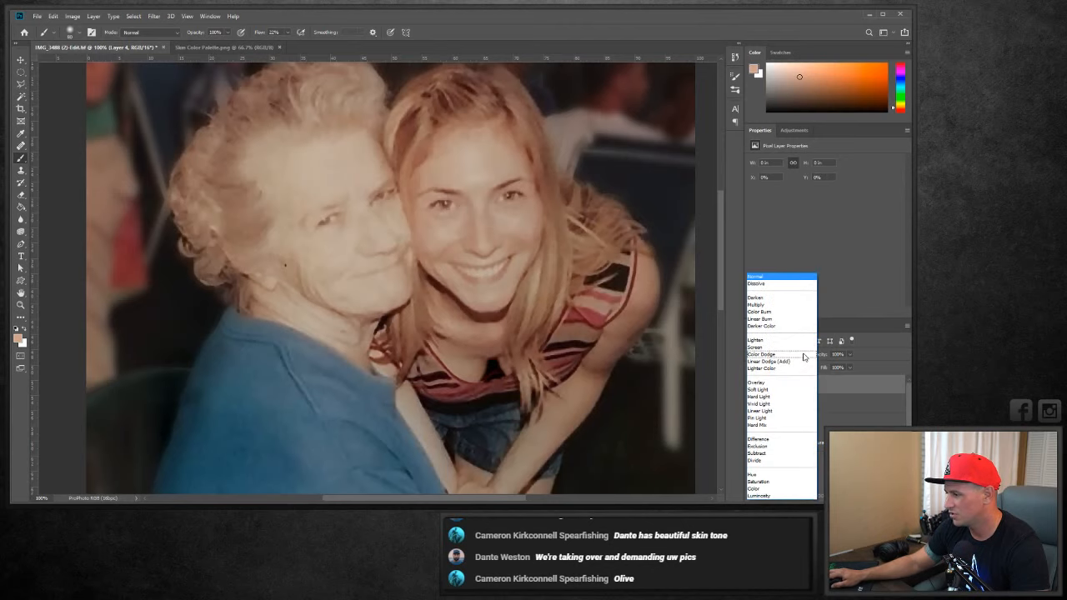
click(771, 489)
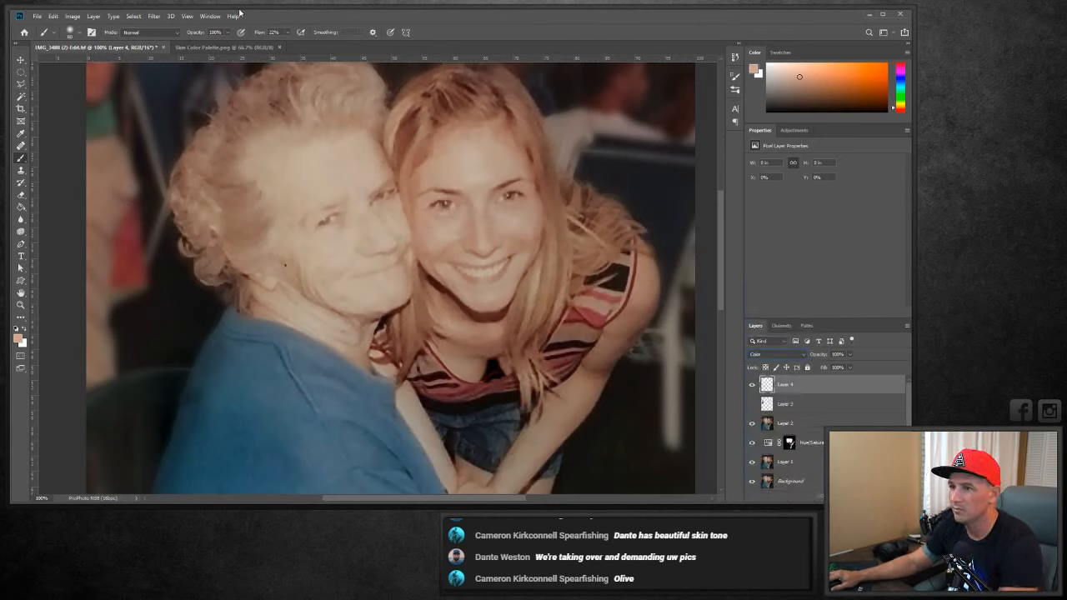
Paint the sampled skin tone over both women's faces with a brush at 42% opacity and 12% flow, and compare with the layer off and on.
click(226, 33)
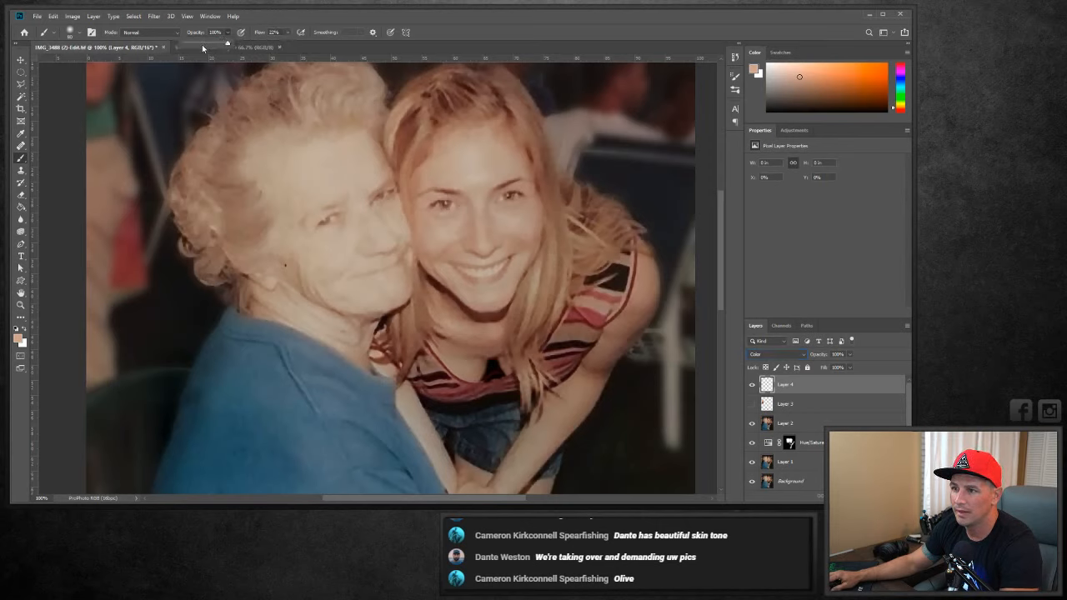
click(285, 34)
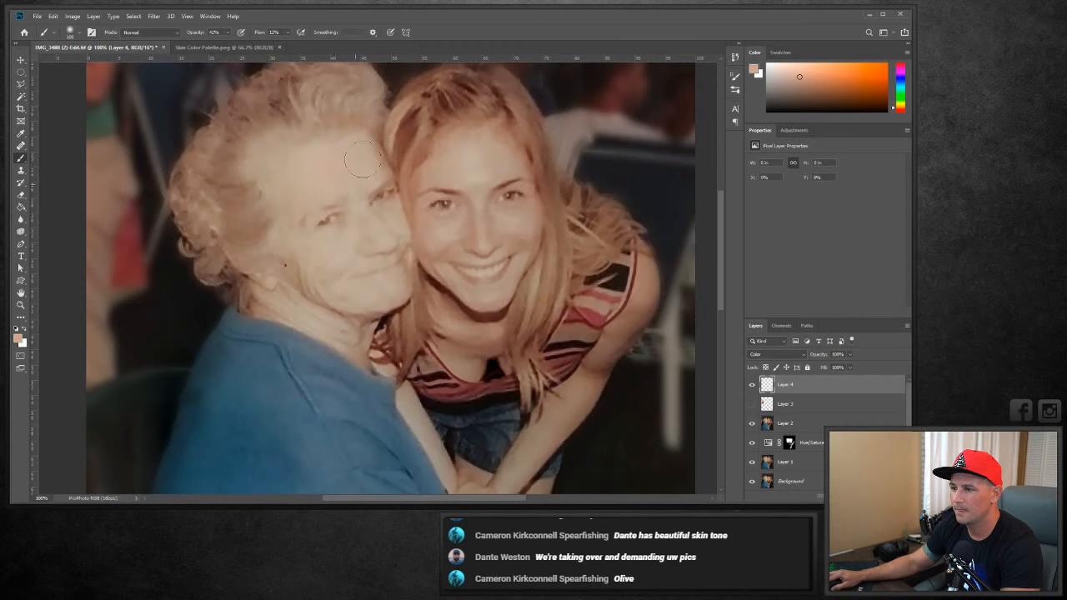
click(390, 246)
key(bracketright)
key(bracketright)
key(bracketright)
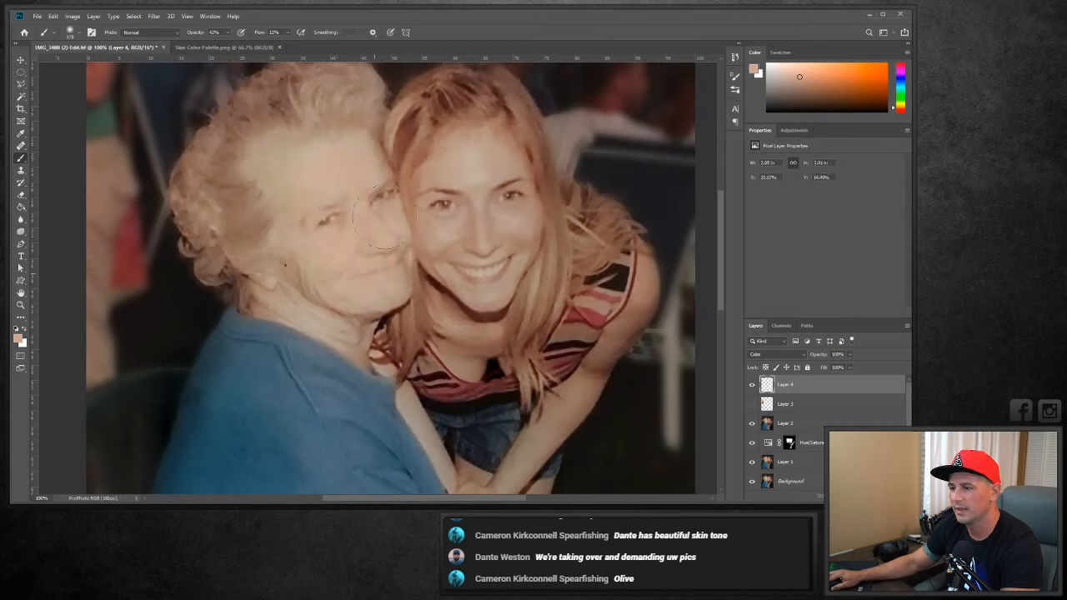
drag(384, 215, 376, 292)
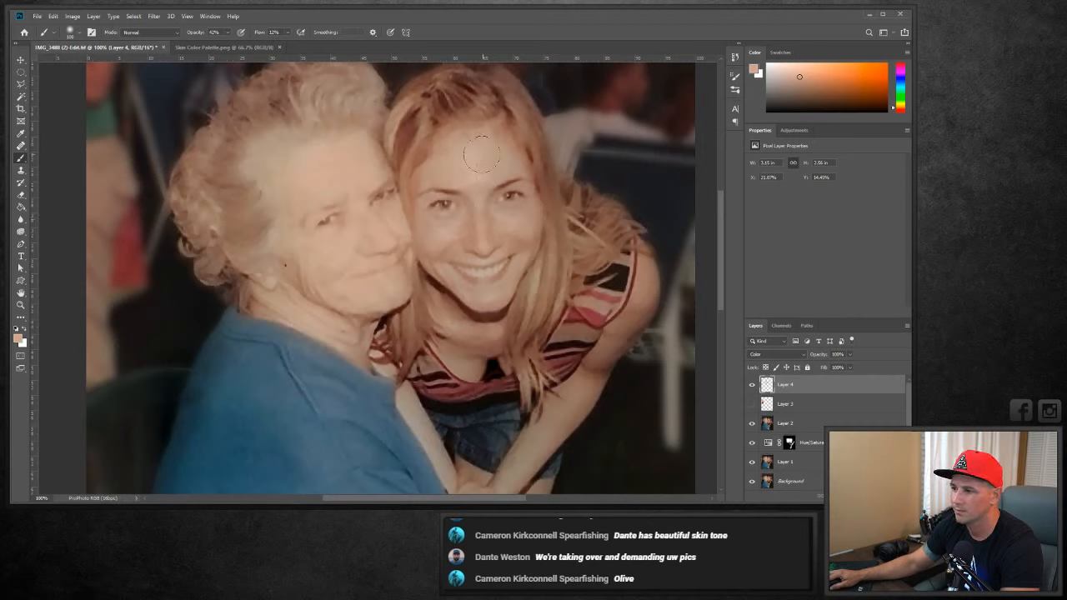
click(752, 385)
click(752, 385)
click(752, 385)
click(751, 385)
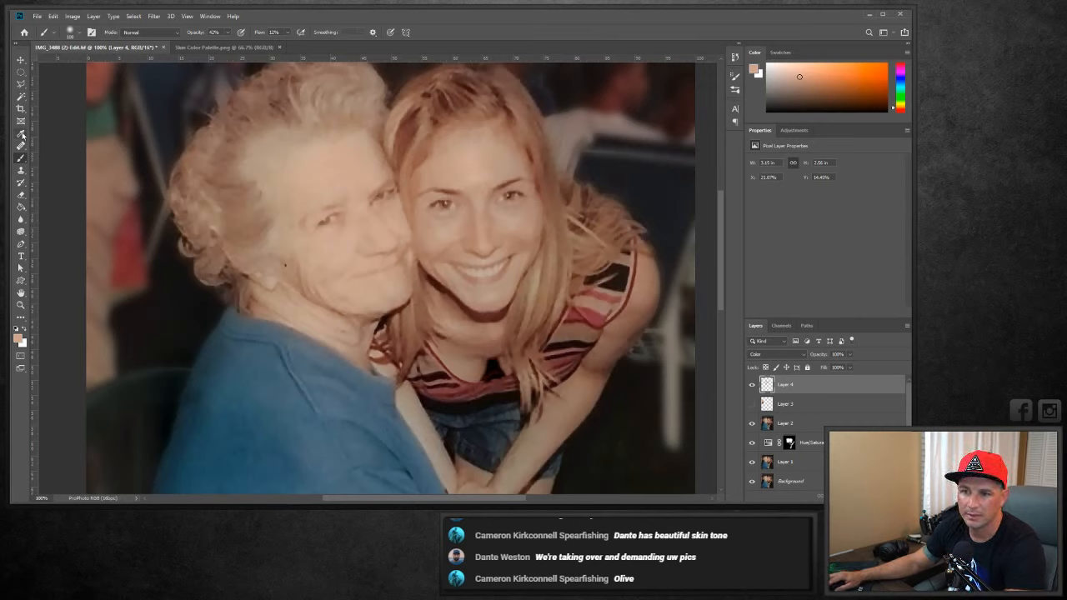
Paint the sampled skin tone over the women's arms and the younger woman's shoulder on the Color blend layer.
click(21, 194)
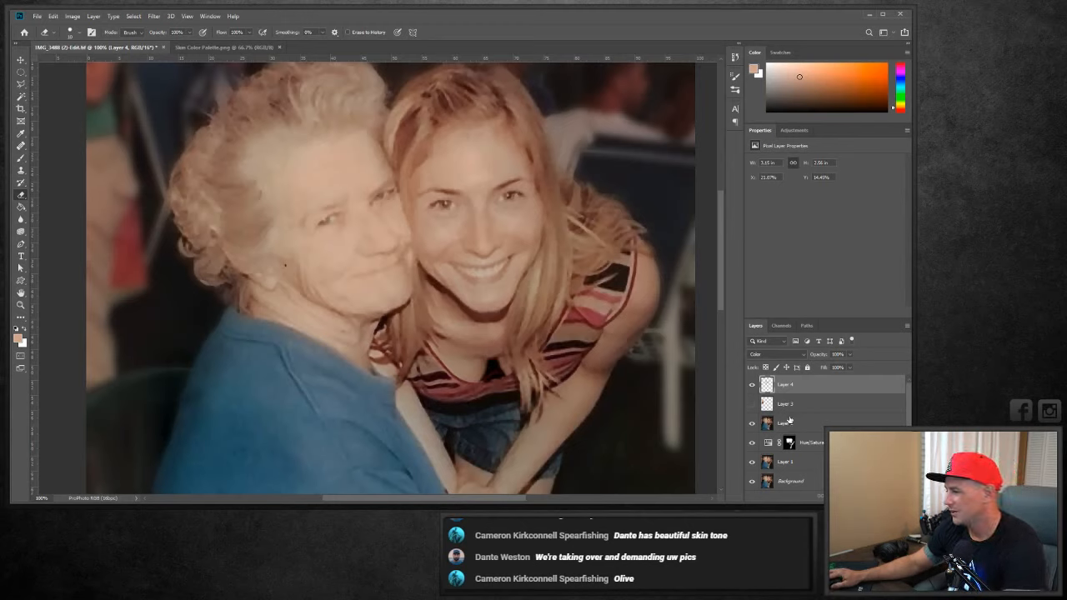
click(21, 158)
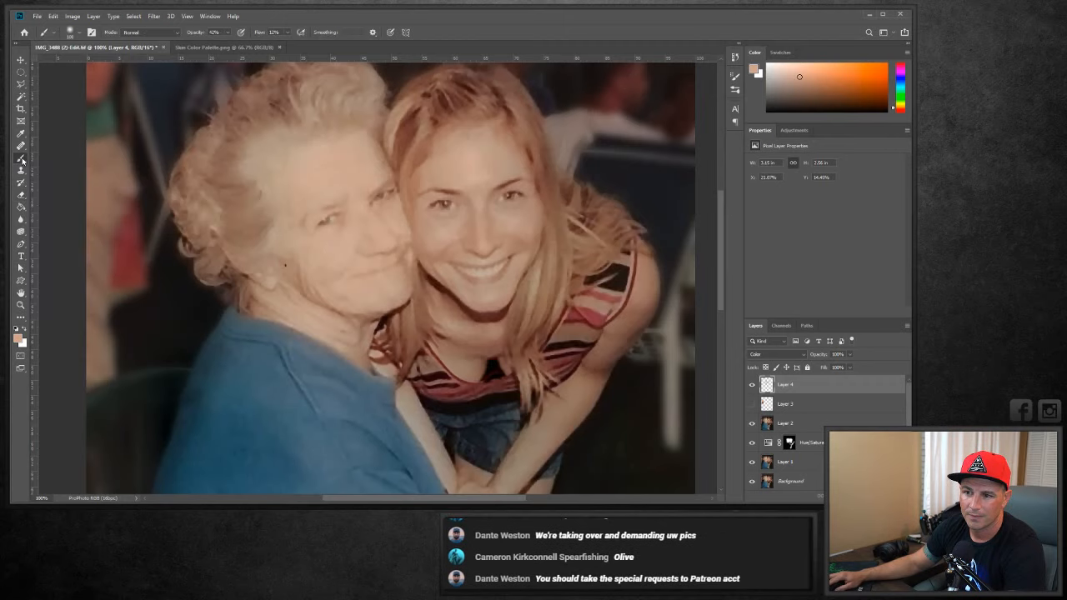
click(21, 304)
right_click(294, 266)
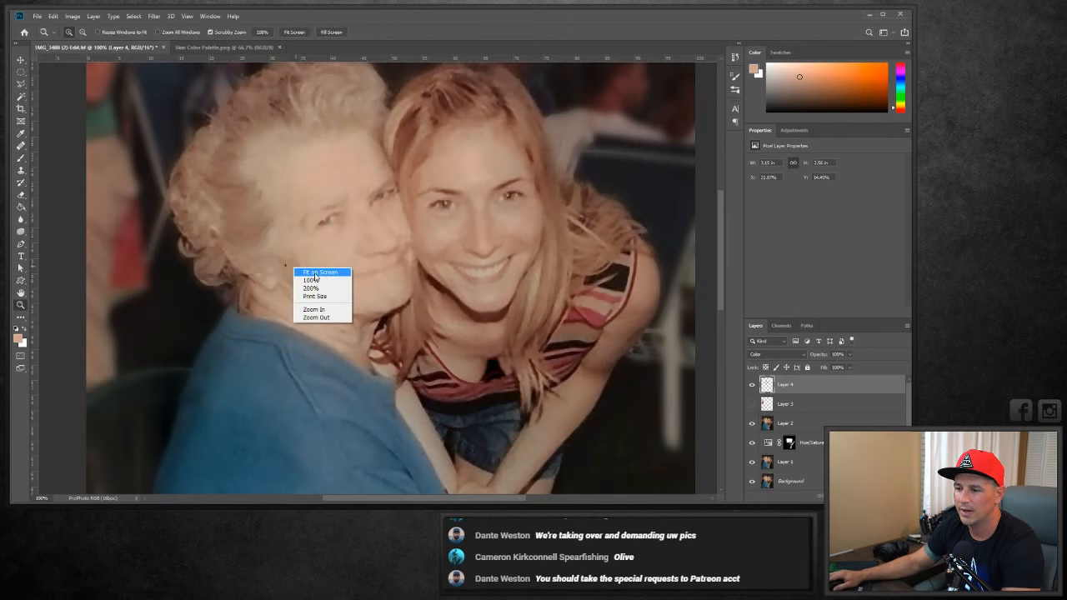
click(325, 275)
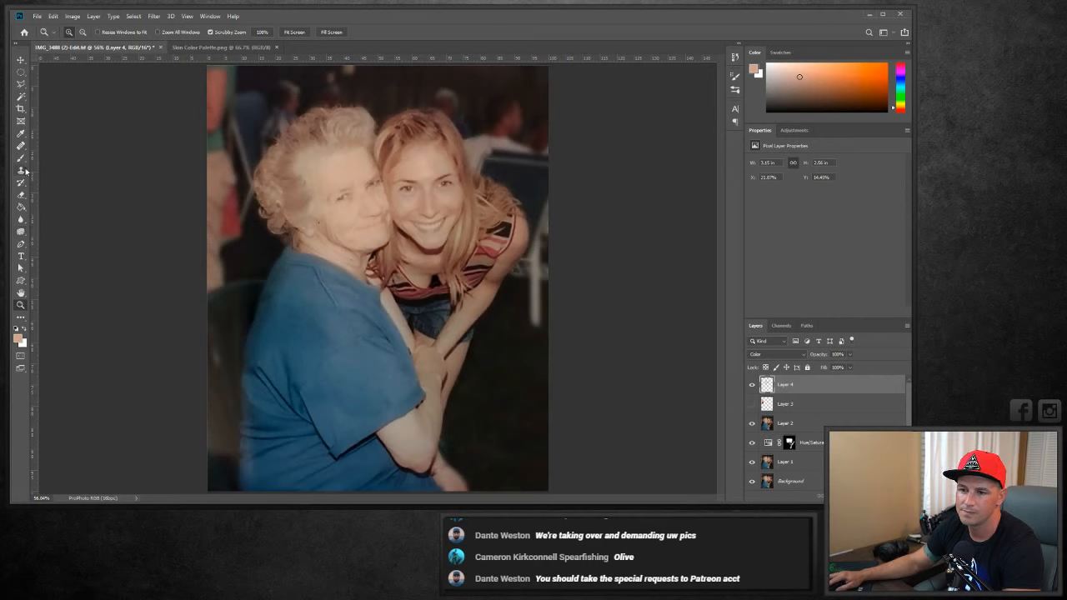
click(21, 158)
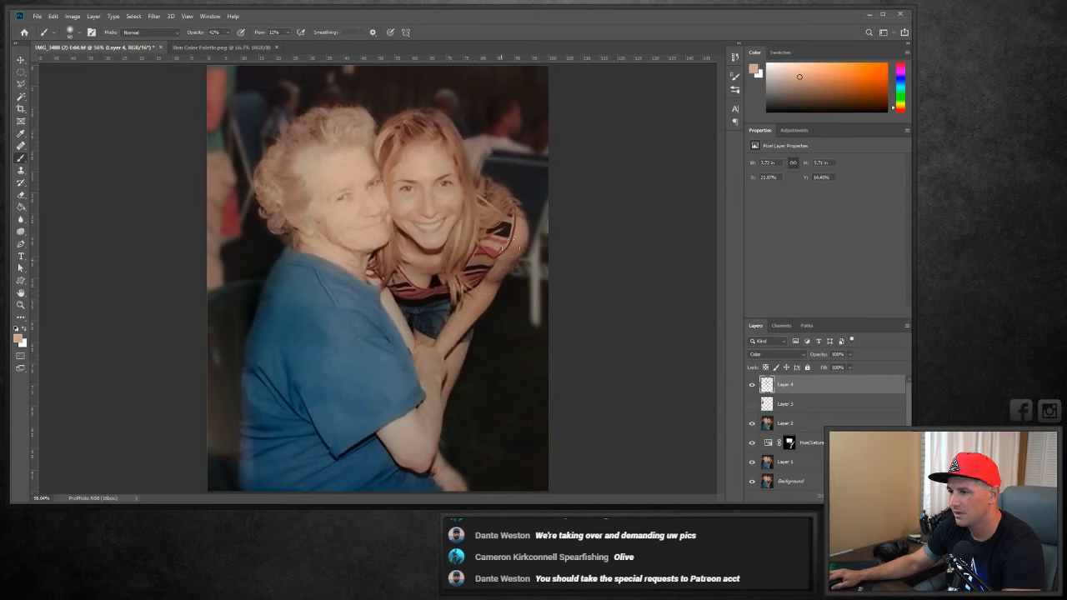
click(526, 221)
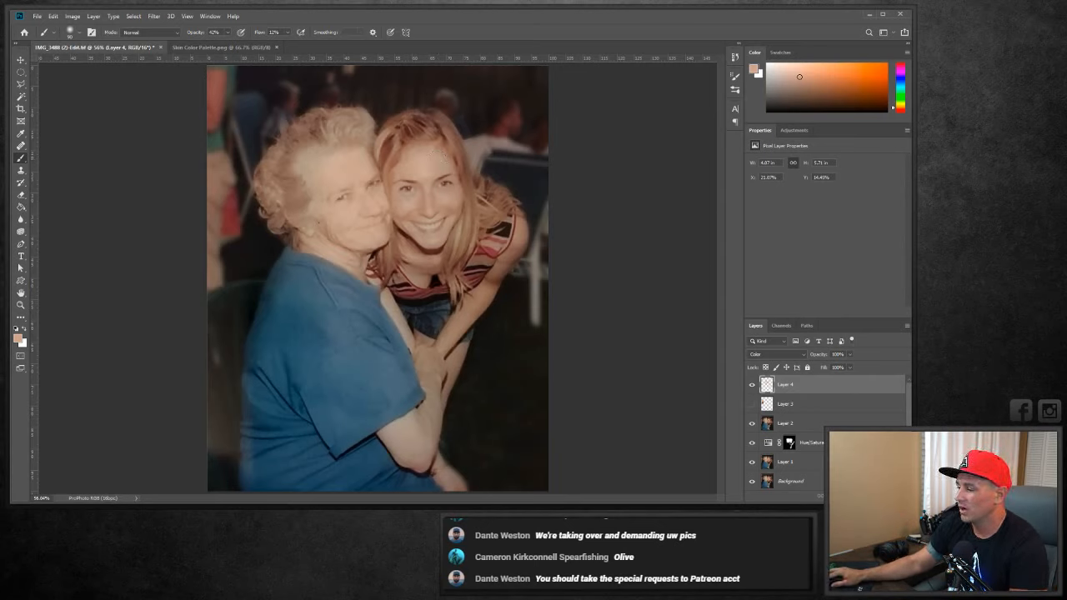
Add two new empty layers above the skin colour layer and set both to the Overlay blend mode.
key(ctrl+shift+alt+n)
key(ctrl+shift+alt+n)
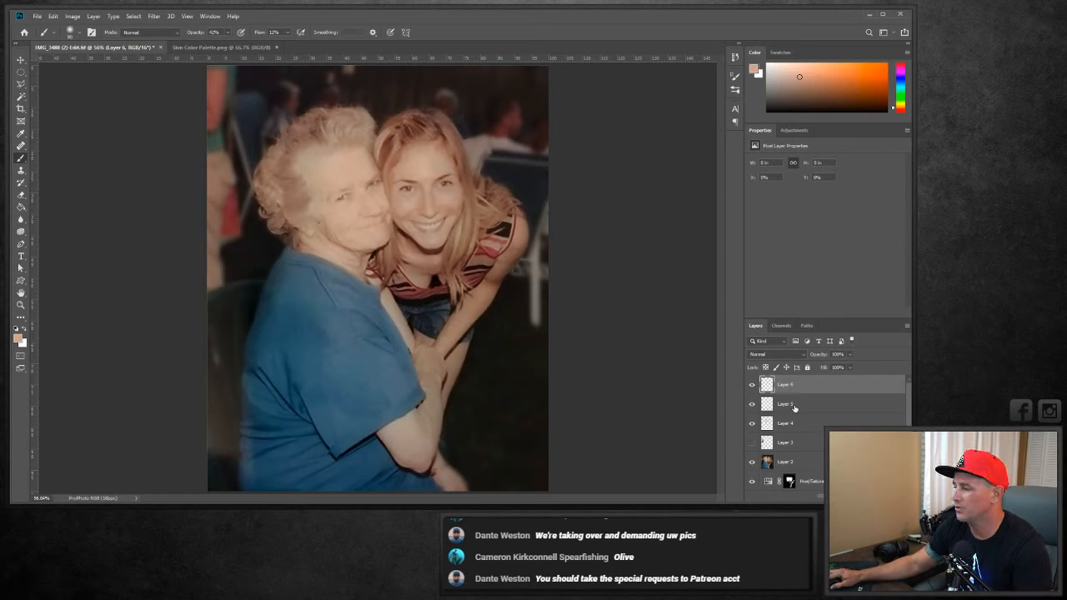
shift+click(794, 406)
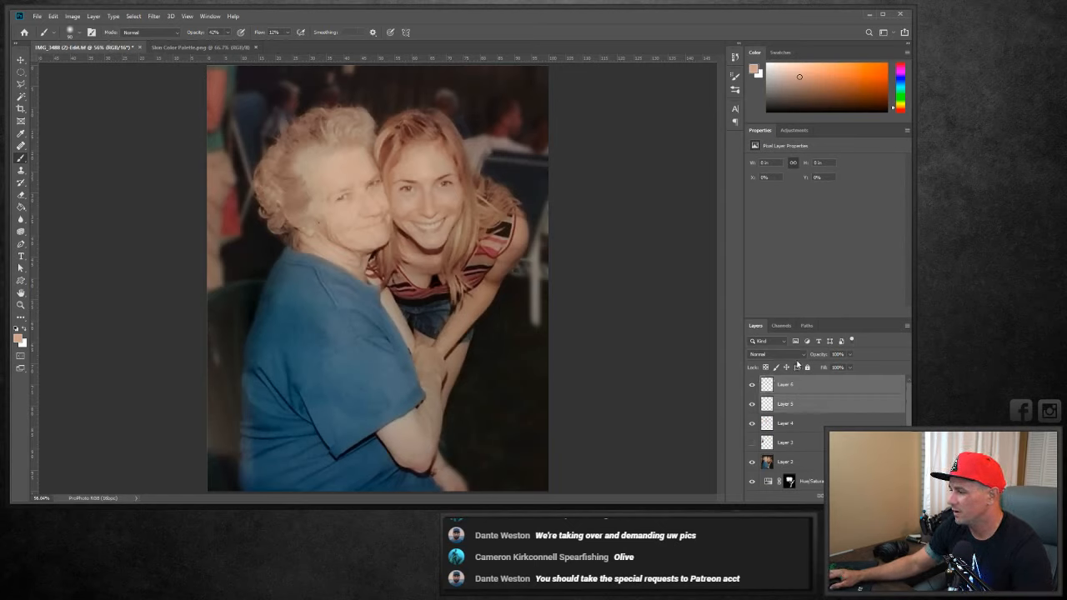
click(796, 355)
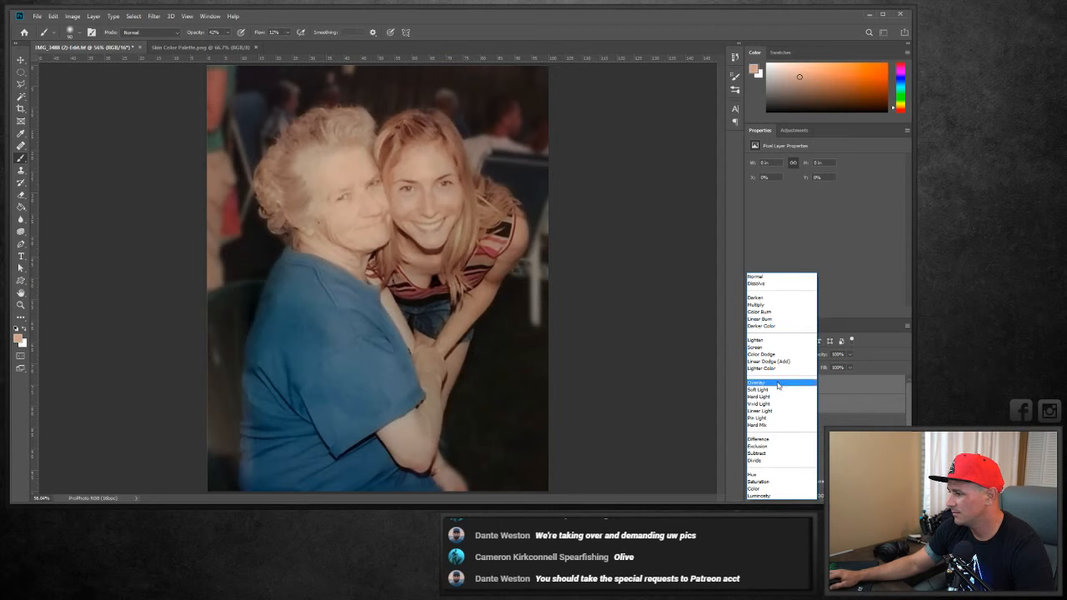
click(775, 382)
Set the foreground colour to a neutral mid grey with hue 0 and saturation 0.
click(17, 338)
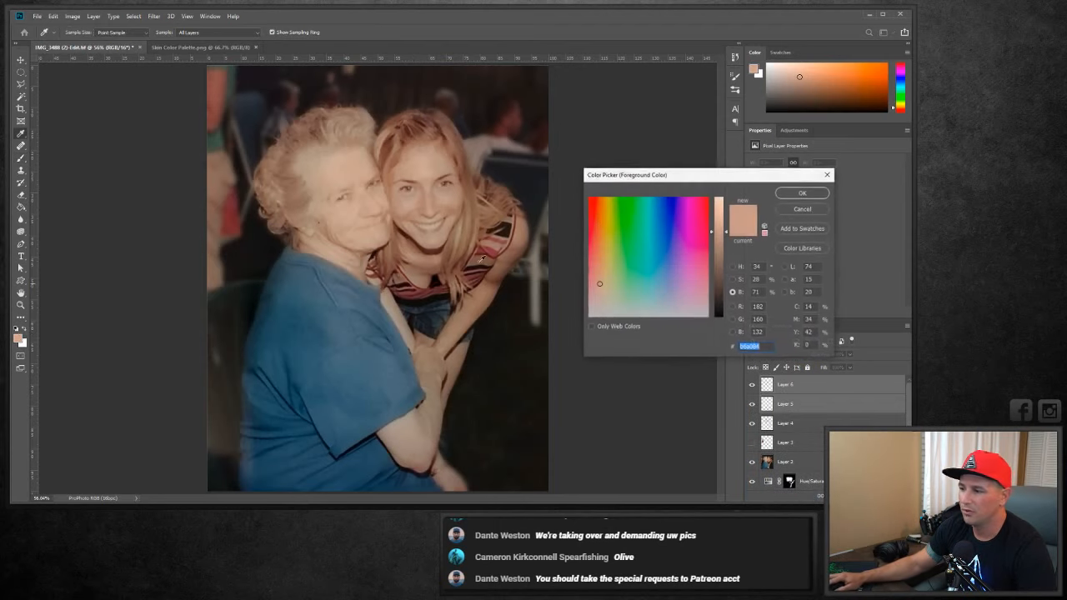
drag(716, 237, 725, 329)
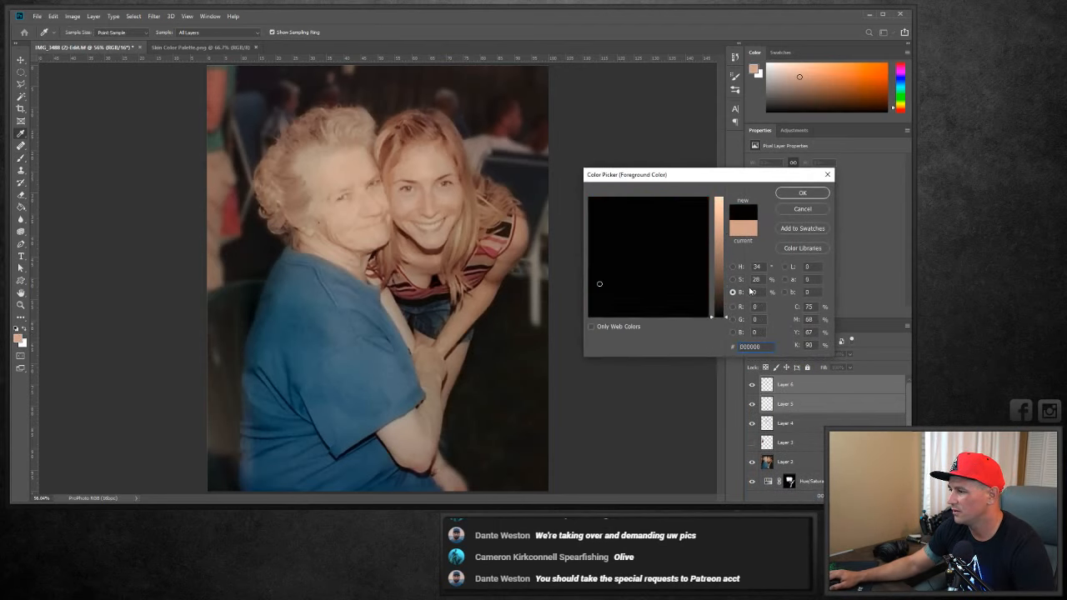
drag(632, 279, 566, 325)
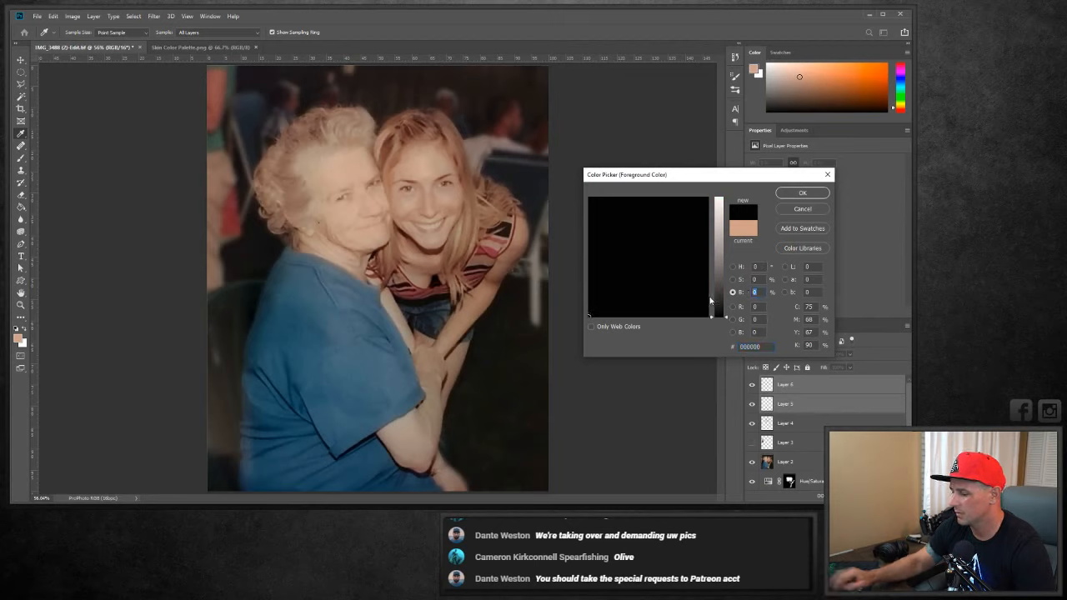
drag(715, 317, 715, 198)
click(802, 192)
key(b)
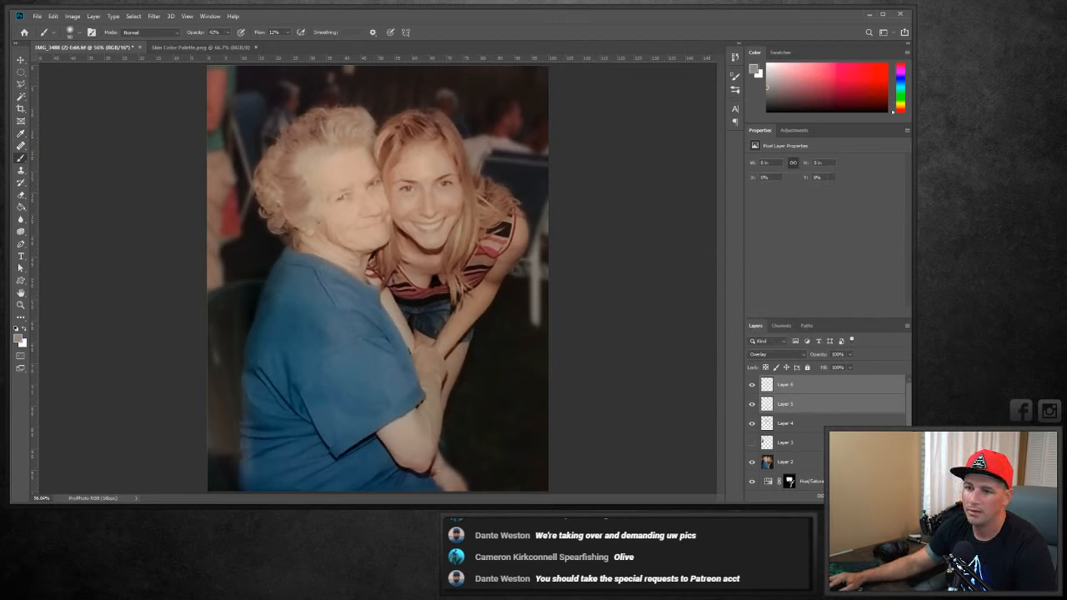
Fill each of the two Overlay layers with the grey foreground colour using the Paint Bucket.
click(21, 206)
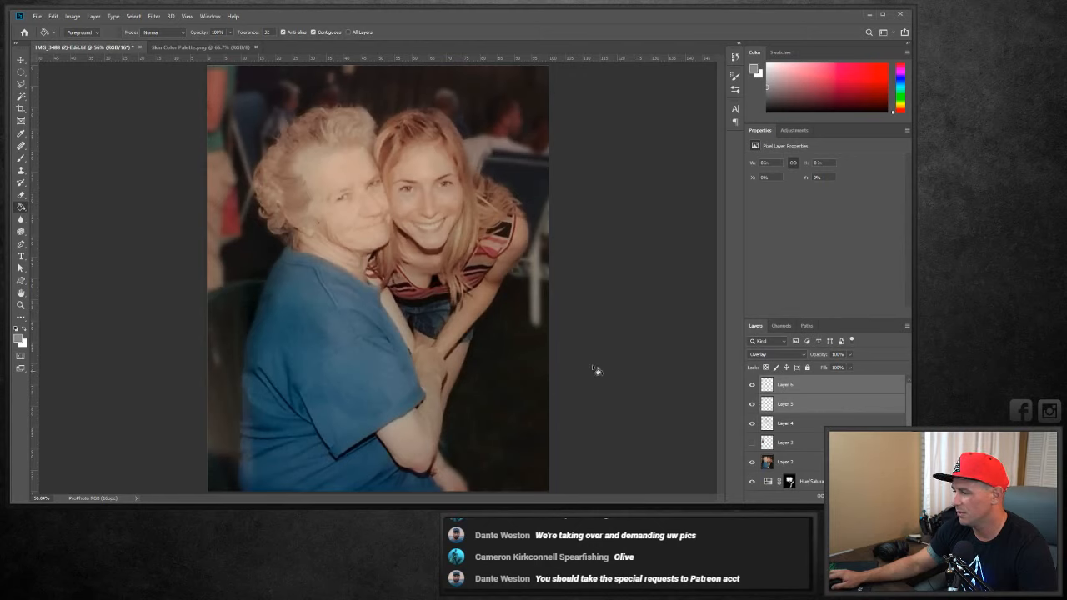
click(457, 359)
click(449, 197)
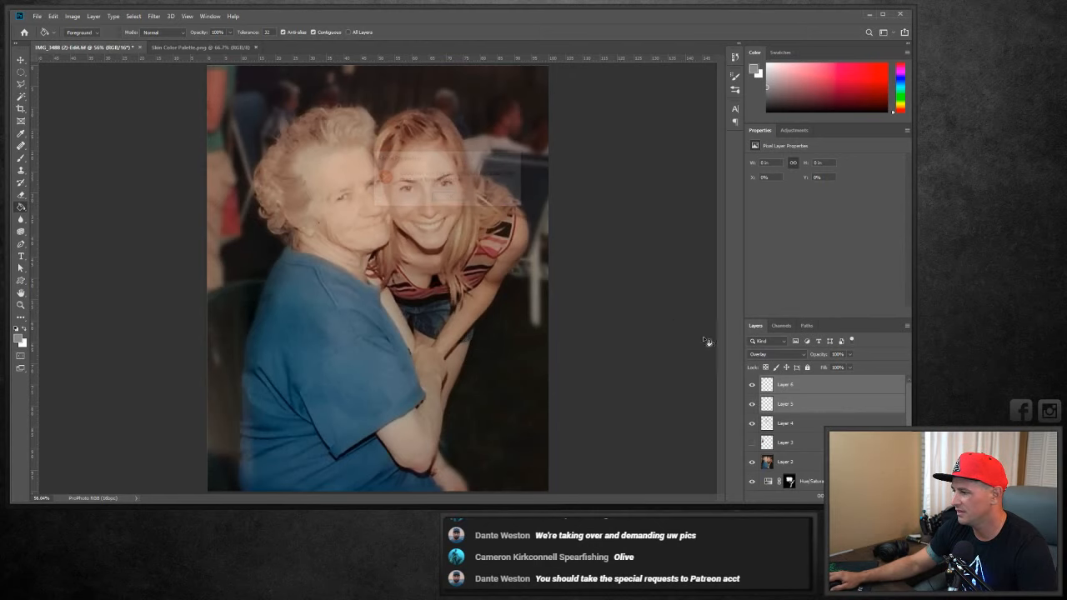
click(786, 405)
click(576, 353)
key(alt+bracketright)
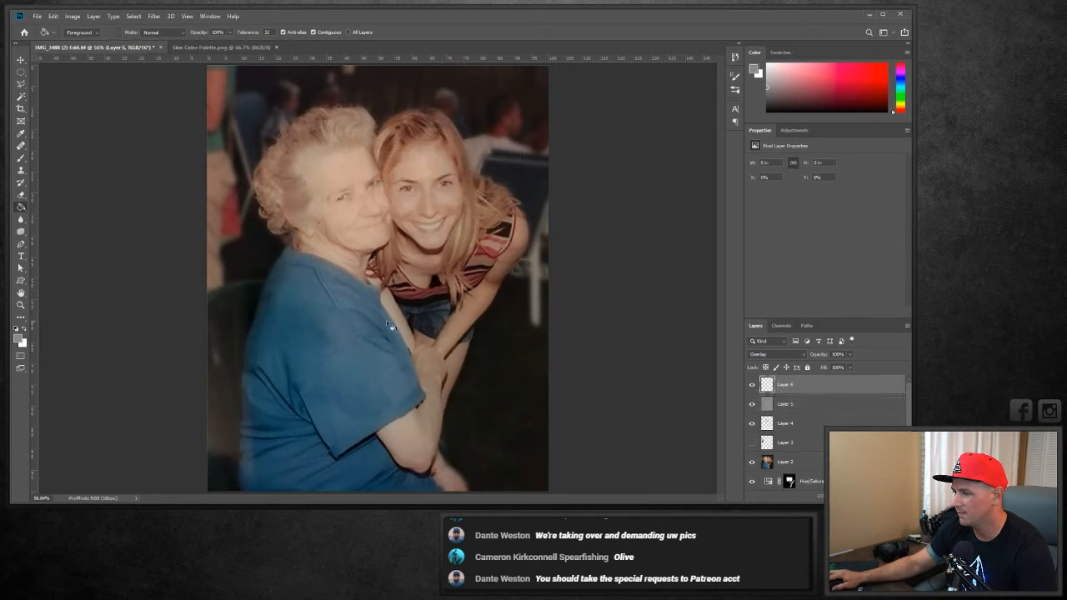
click(383, 325)
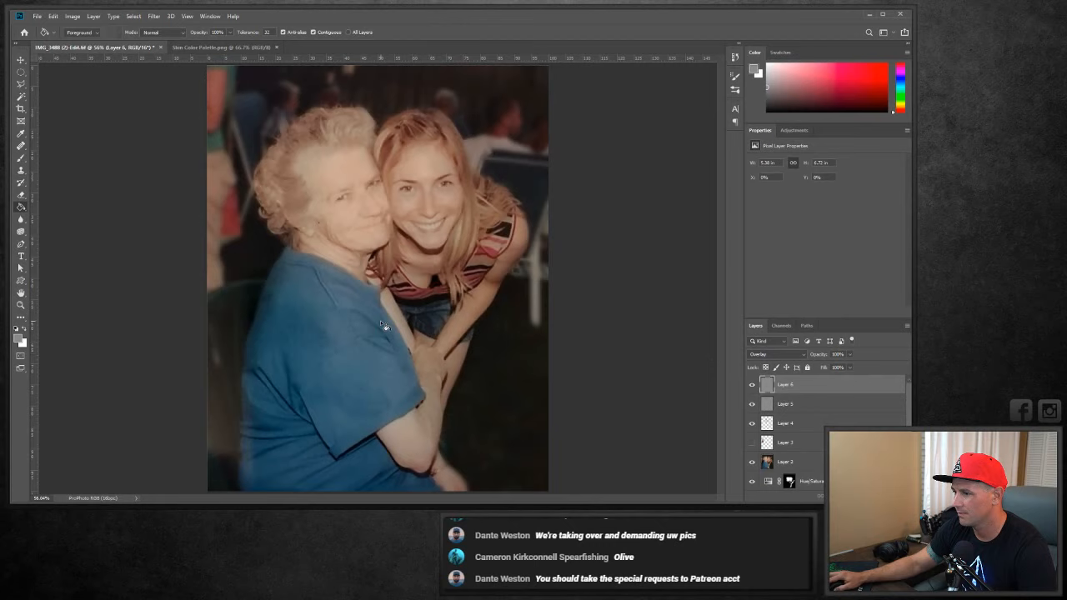
Rename the lower grey layer as shadows and the upper grey layer as highlights.
double_click(786, 404)
text(Shad)
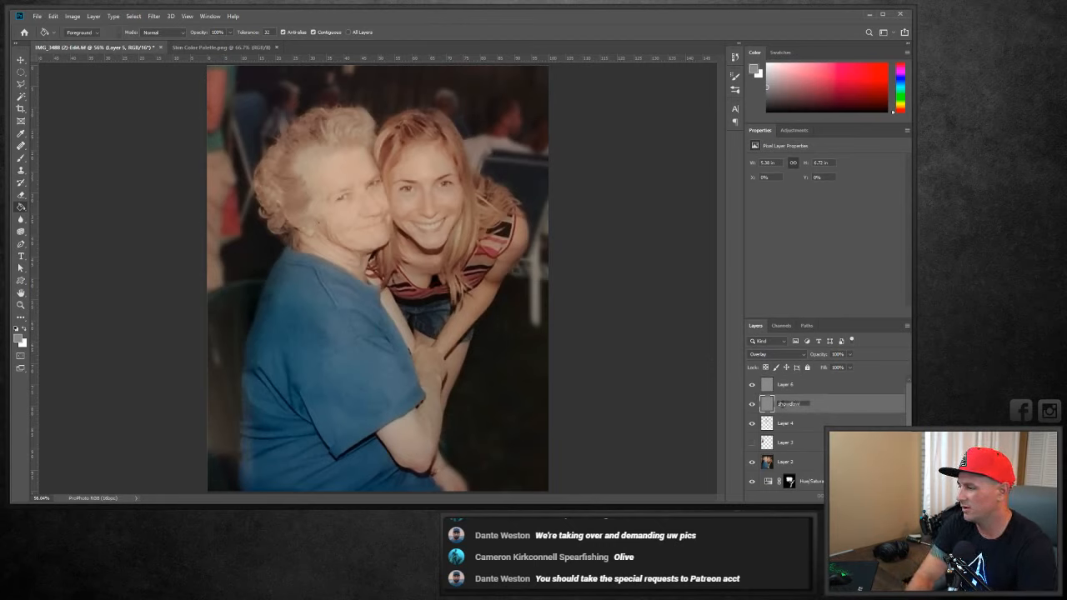
text(ows)
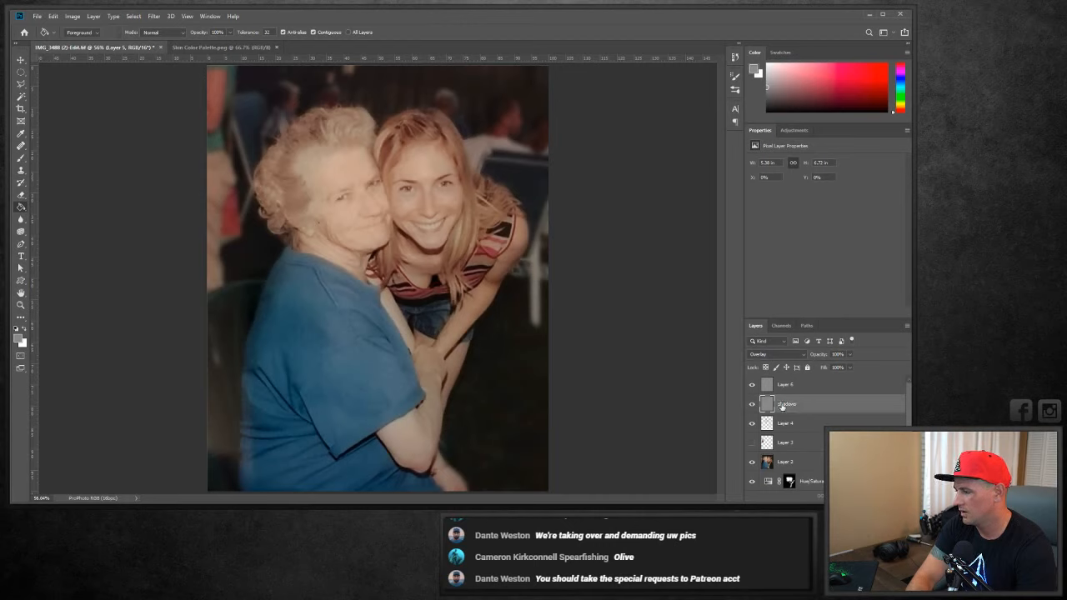
key(Return)
right_click(786, 384)
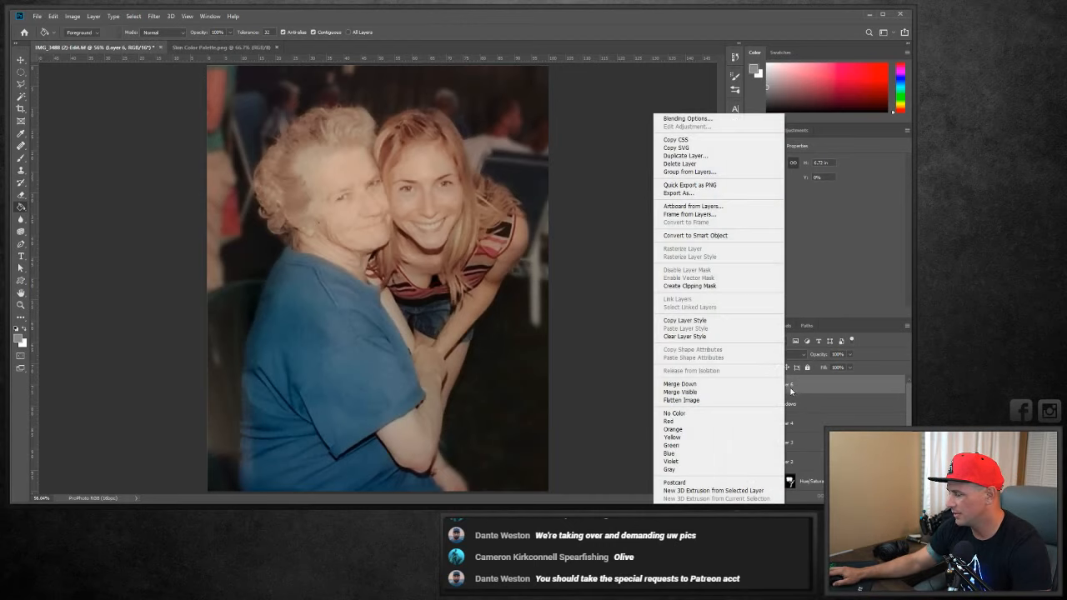
click(787, 386)
double_click(788, 386)
text(h)
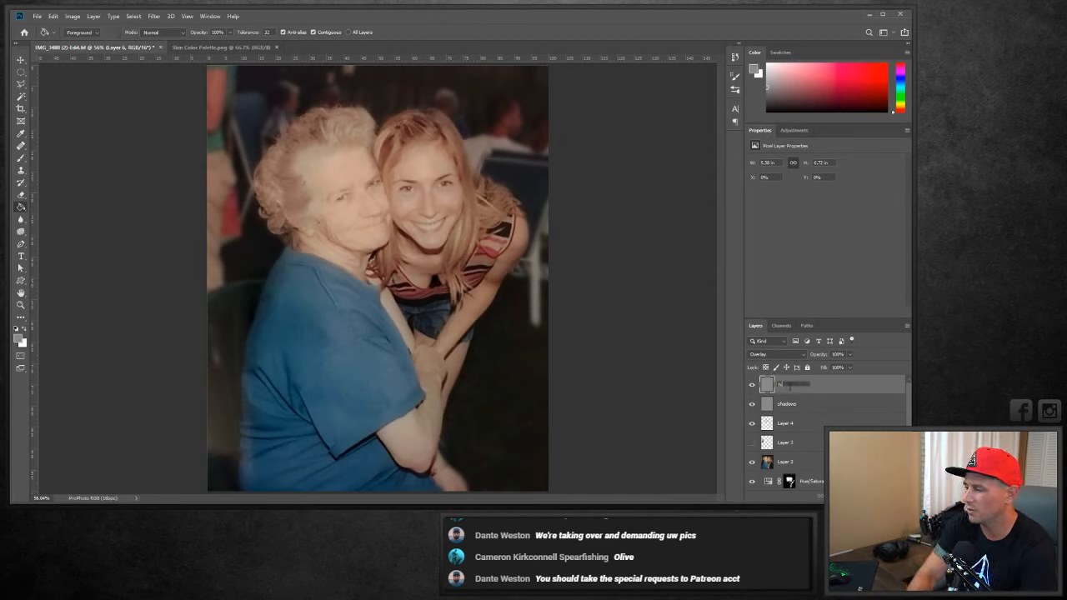
text(ighlights)
key(Return)
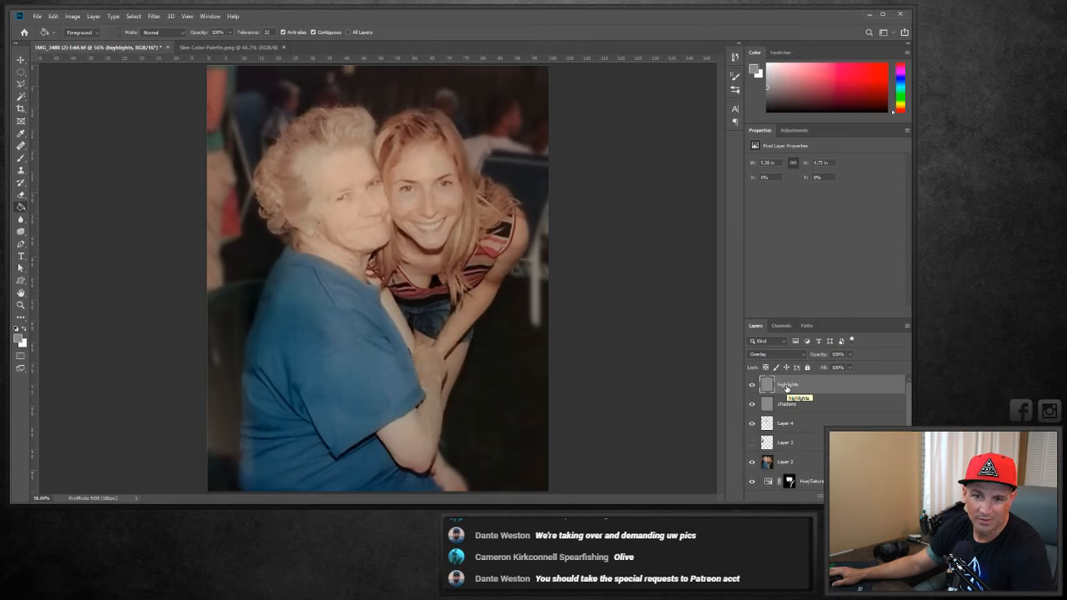
Select the shadows layer, keep its blend mode at Overlay, and set the Brush's foreground colour to black, 000000.
click(789, 404)
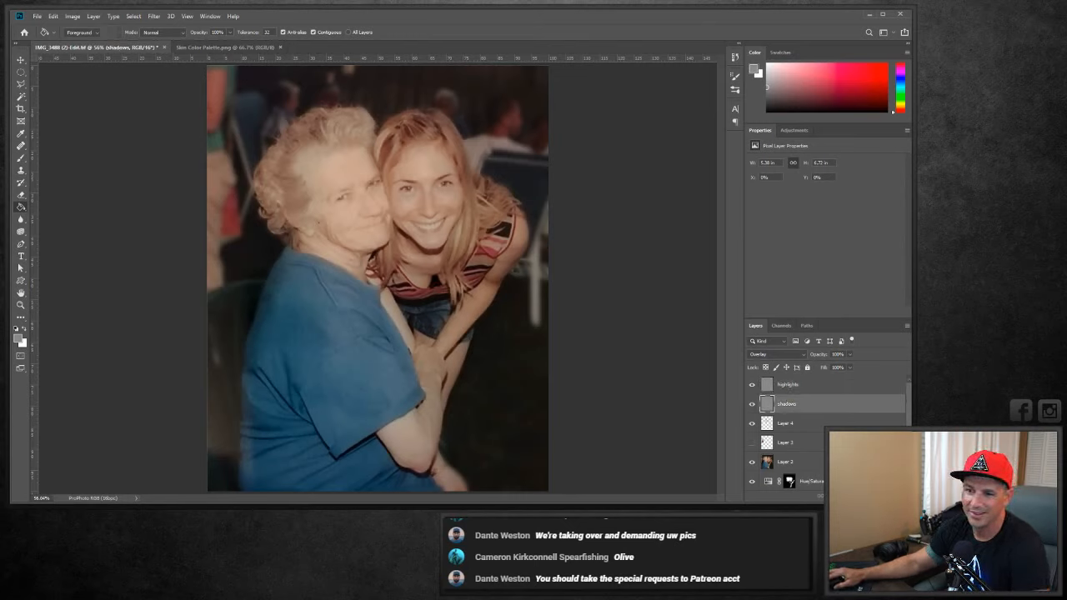
click(21, 158)
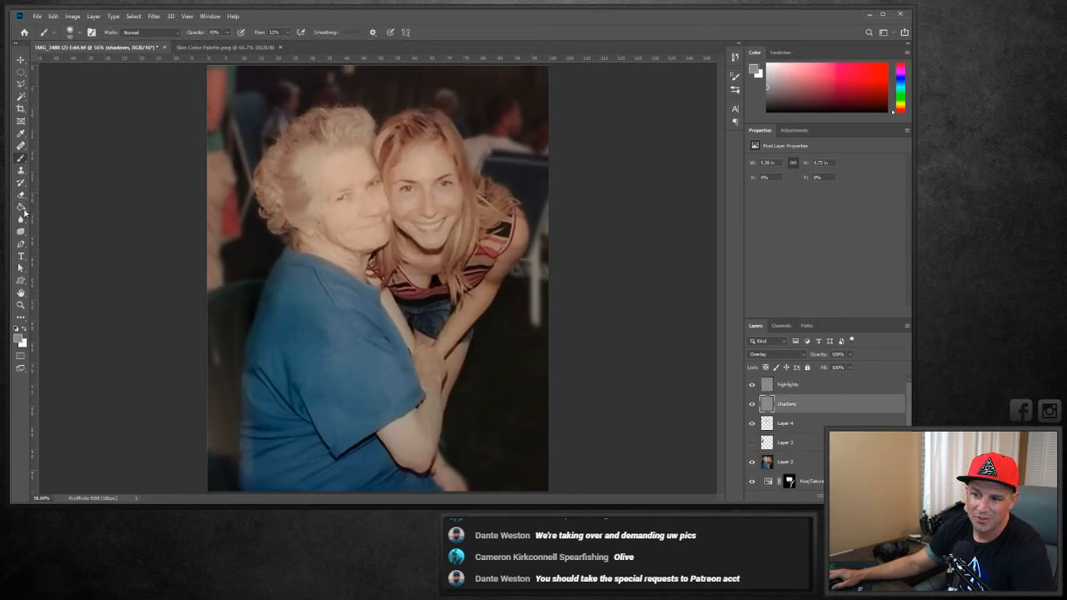
click(781, 359)
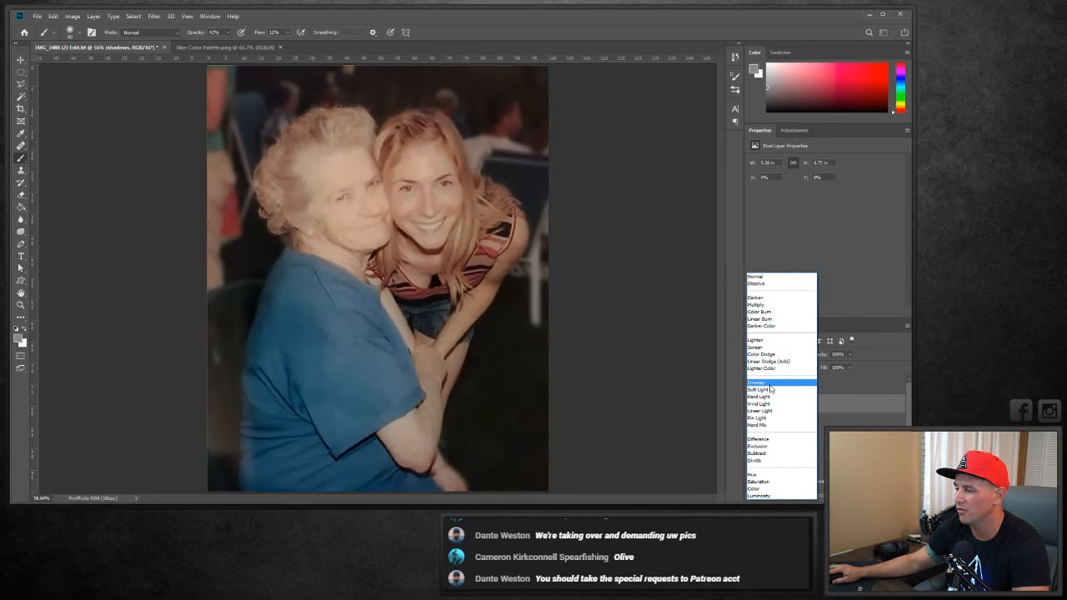
click(775, 385)
click(17, 332)
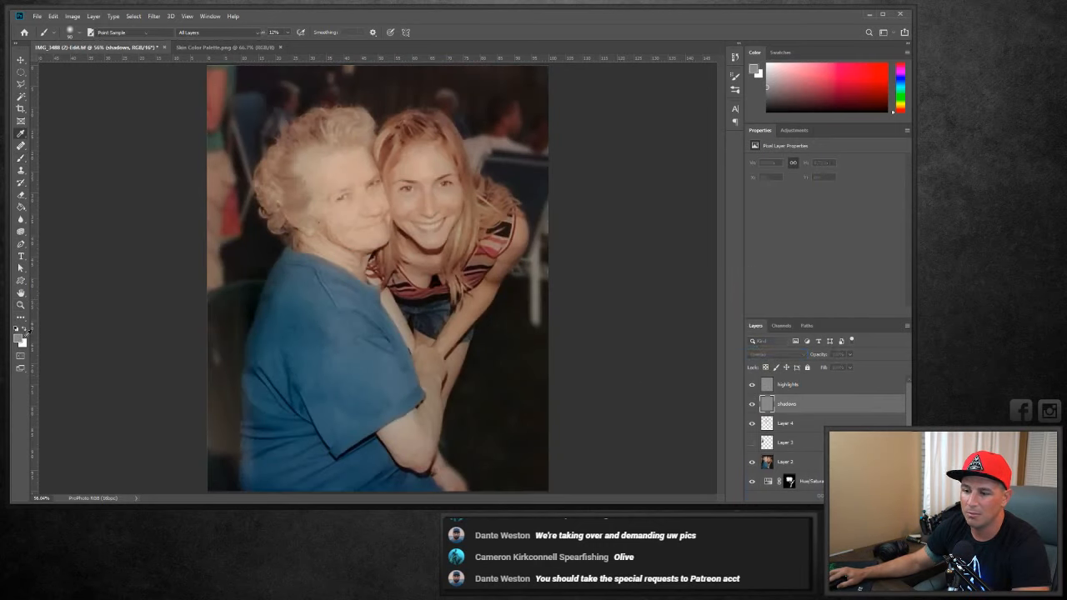
drag(714, 308, 714, 318)
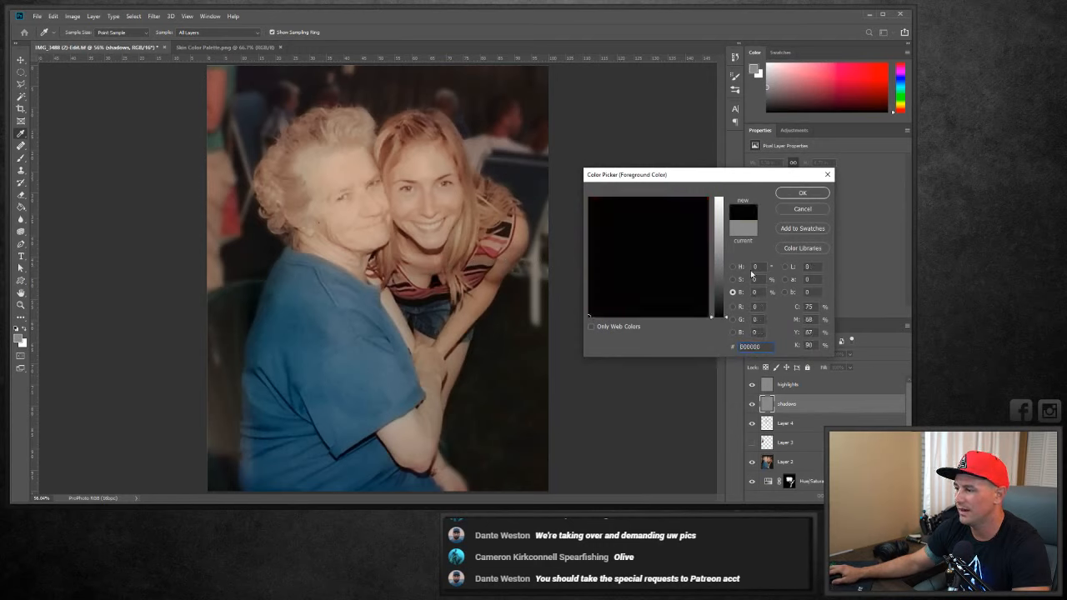
click(788, 194)
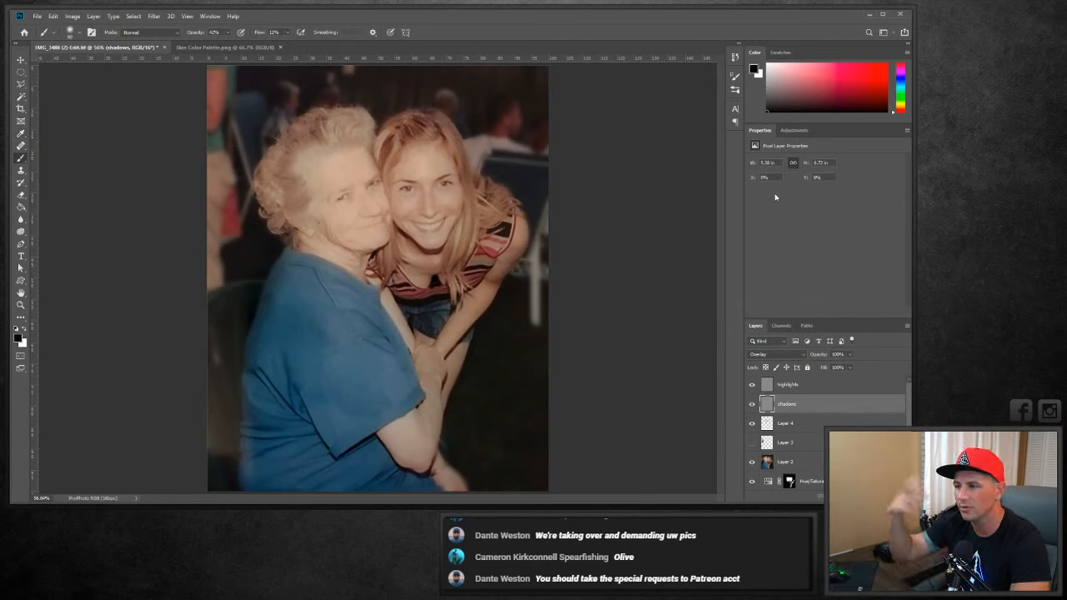
Examine the light and shadow areas on both women's faces at 200%, full-image and 100% magnification.
click(21, 304)
click(409, 188)
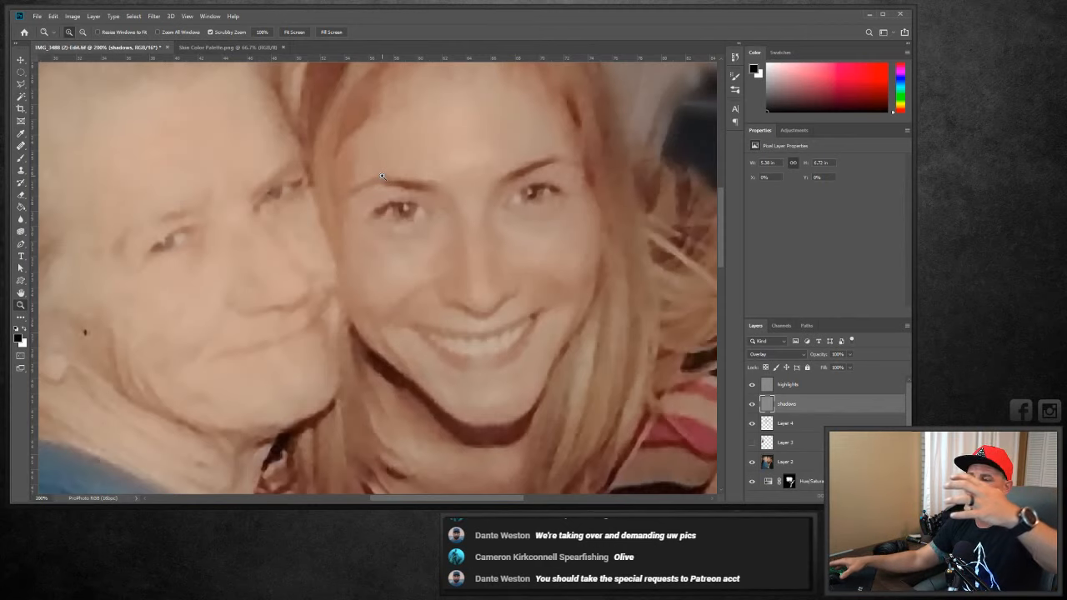
right_click(176, 274)
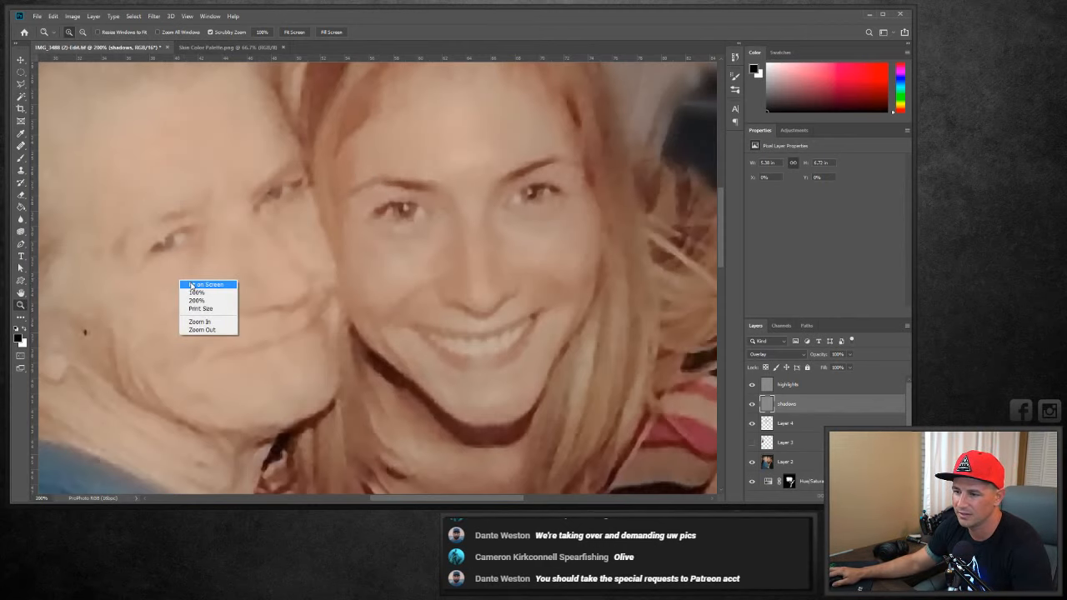
click(188, 282)
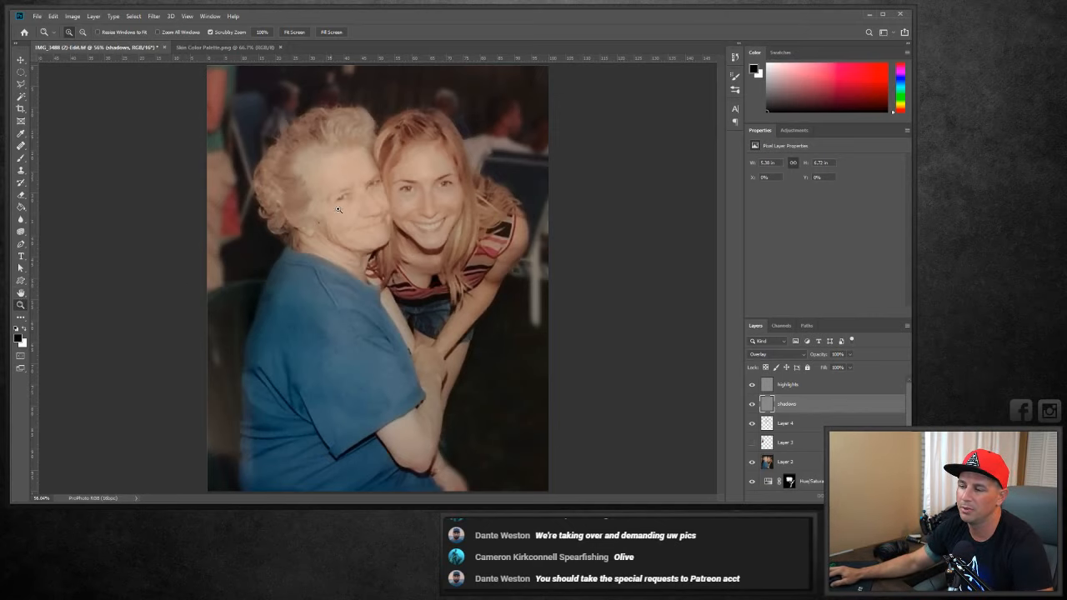
drag(338, 209, 411, 199)
right_click(411, 198)
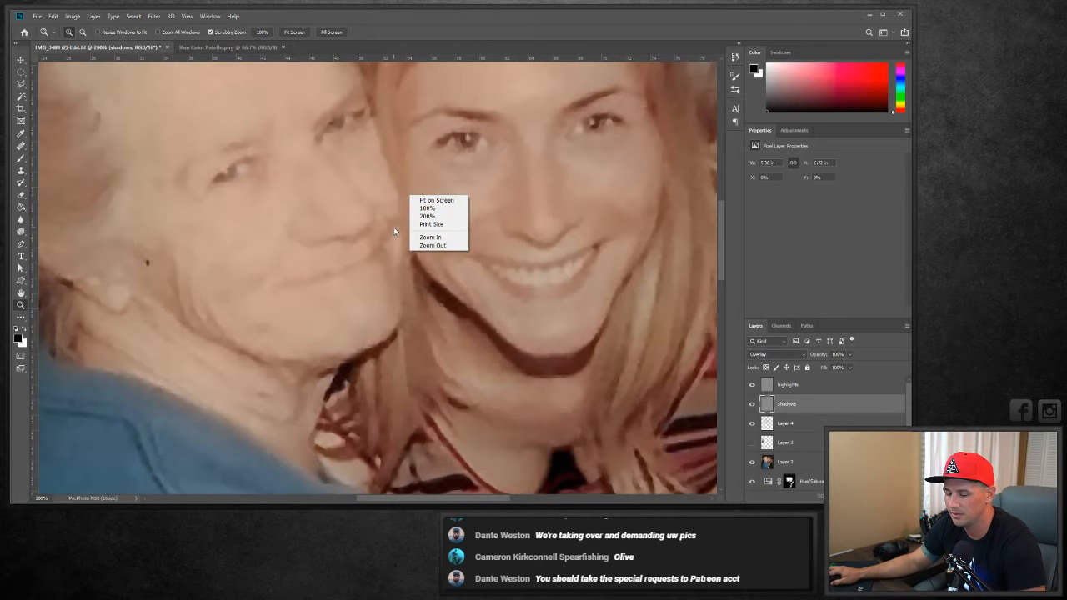
key(Escape)
key(ctrl+minus)
key(ctrl+minus)
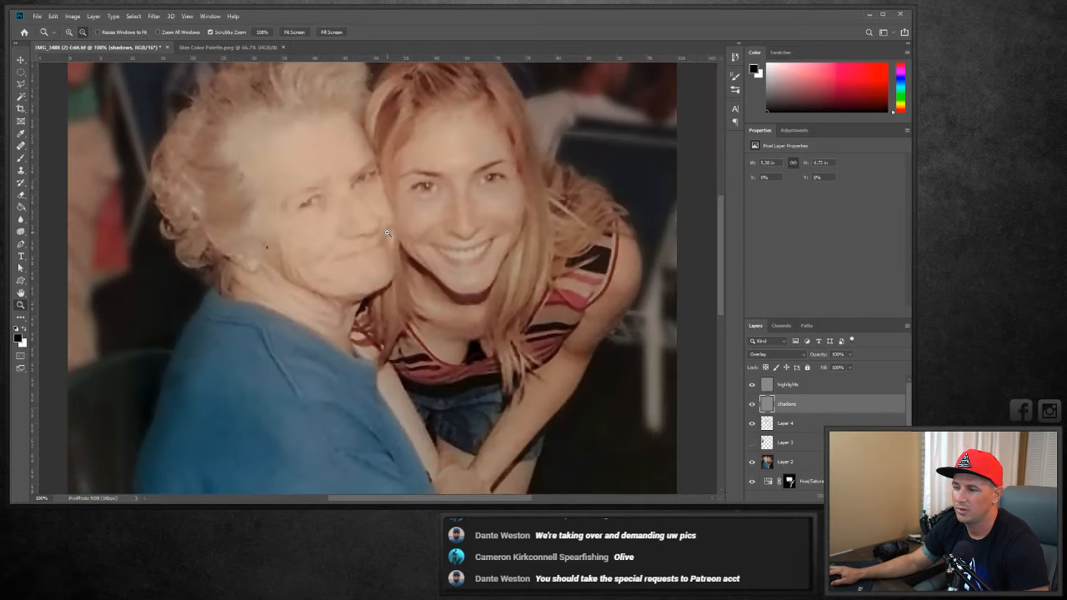
click(21, 157)
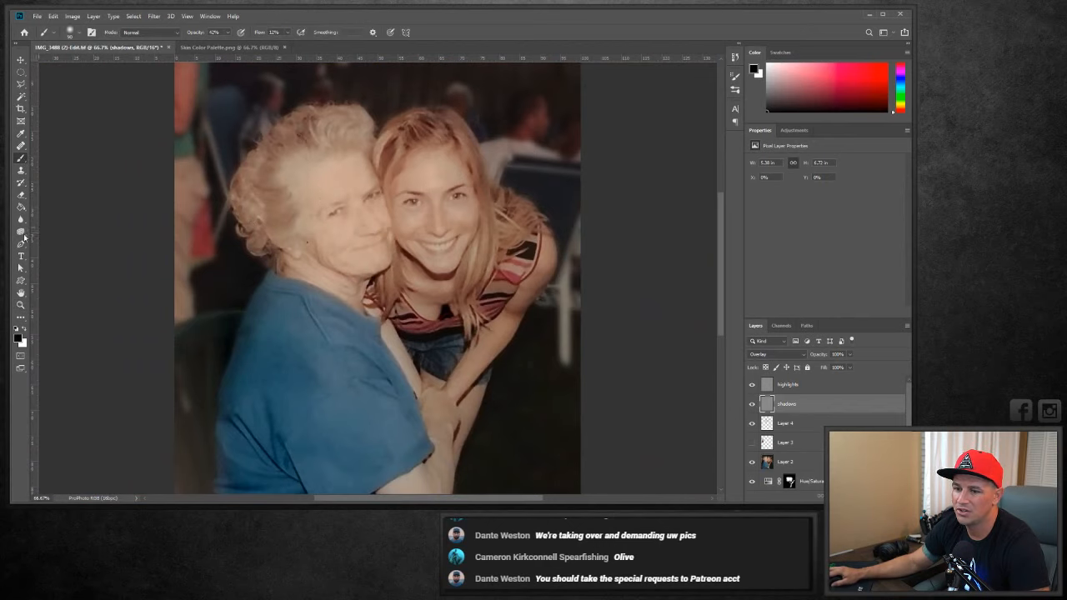
click(21, 304)
click(390, 234)
click(366, 235)
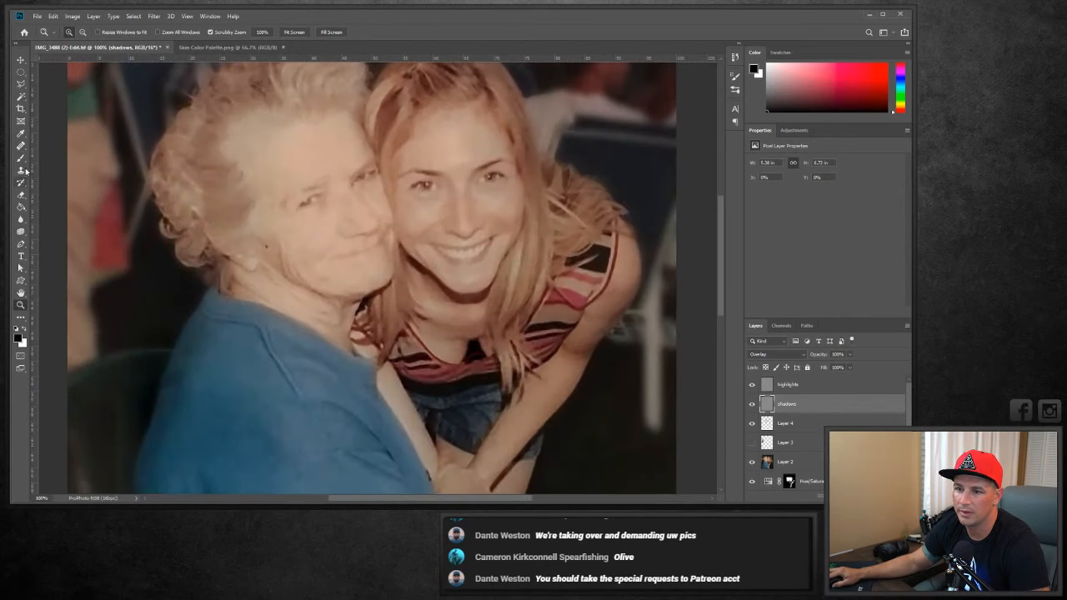
Set the Brush's flow to 2% and paint black over the shadow areas of the younger woman's face on the shadows layer.
click(21, 158)
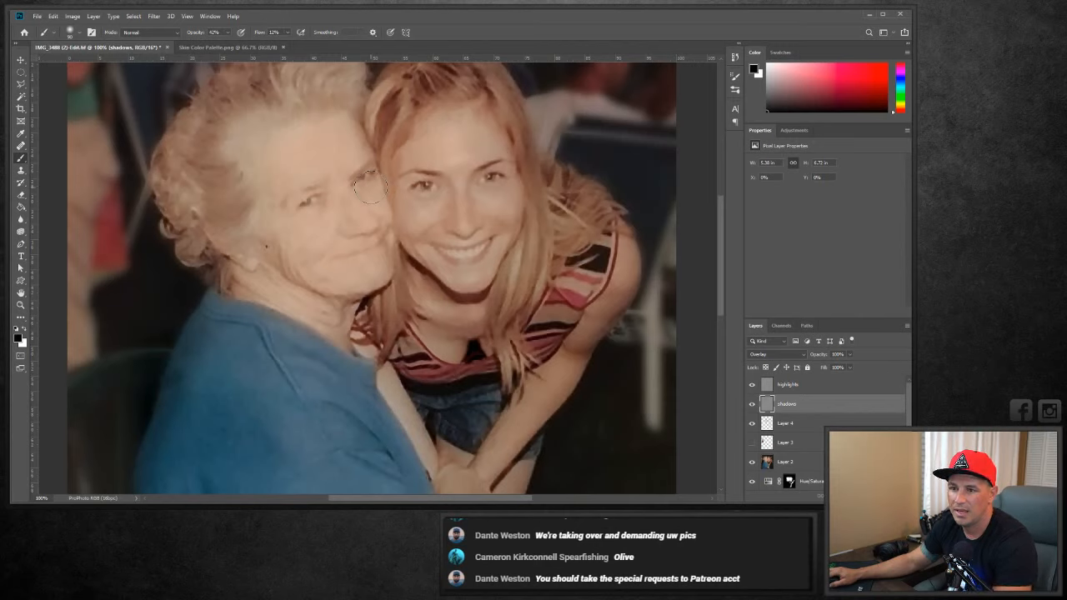
click(287, 33)
click(283, 46)
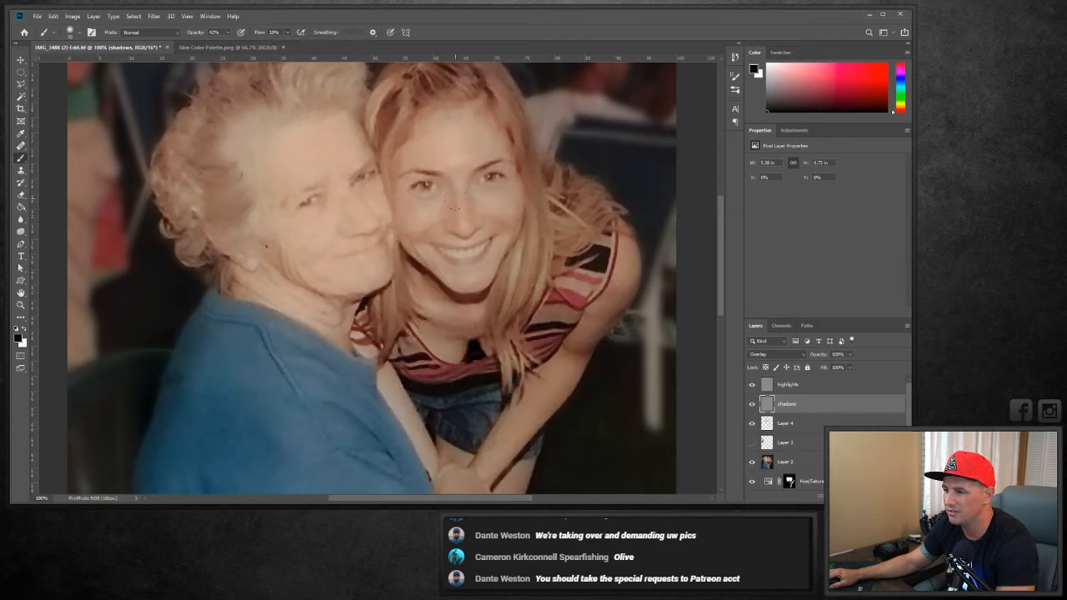
mouse_move(449, 198)
mouse_down()
mouse_move(454, 215)
mouse_move(449, 194)
mouse_up()
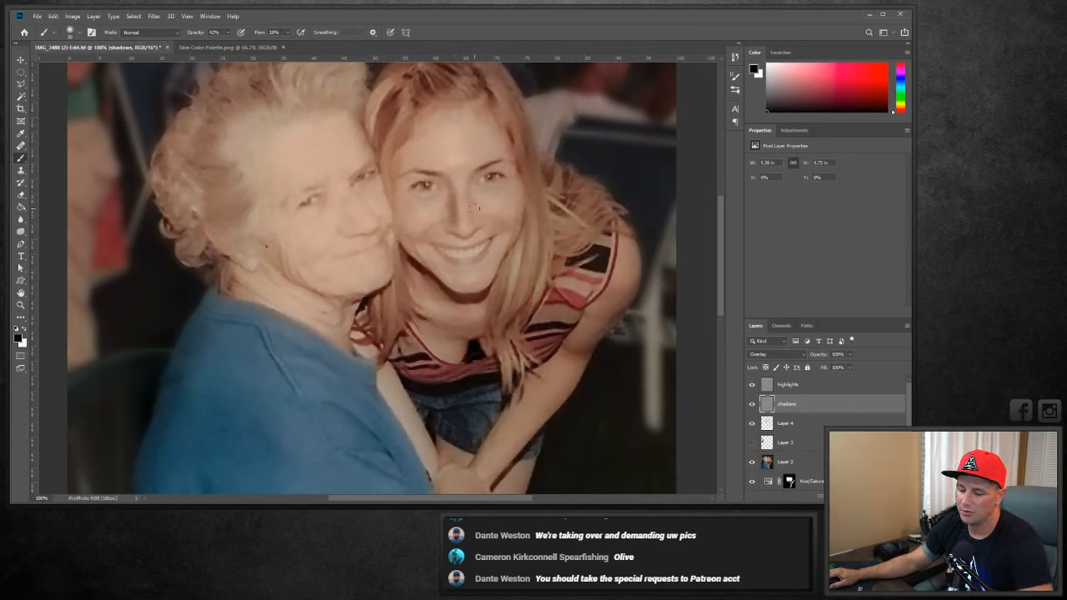
drag(286, 36, 284, 45)
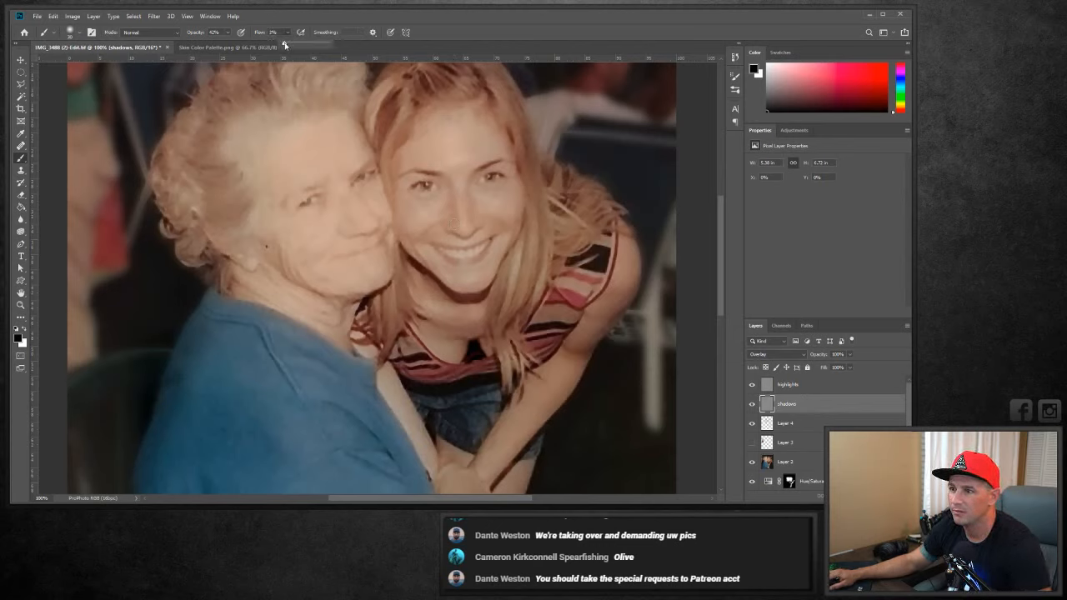
click(449, 192)
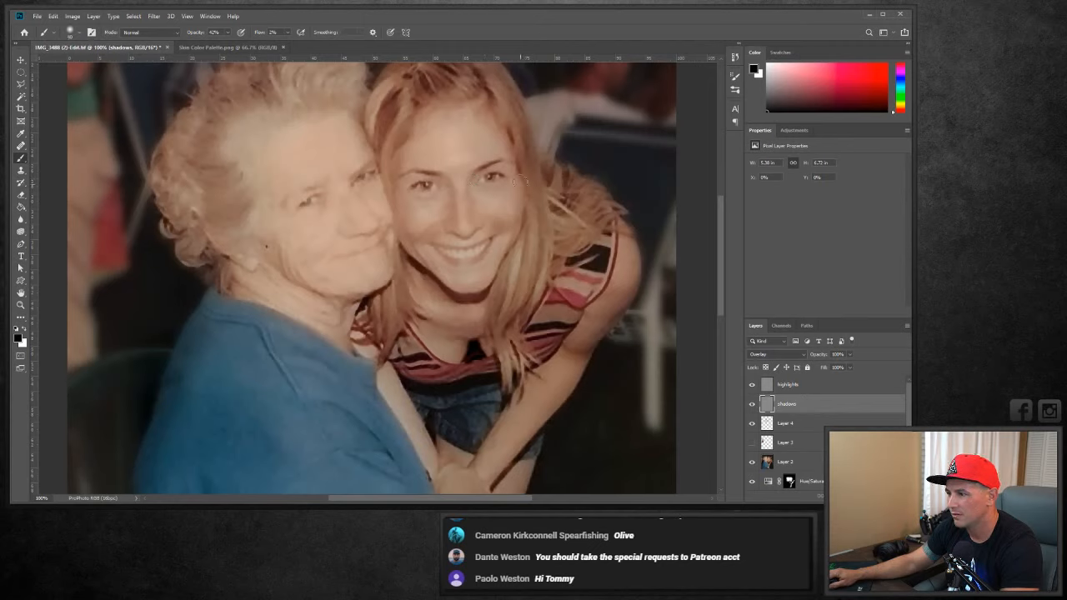
Compare the women's faces with the shadows layer hidden and shown, leaving the layer visible.
click(752, 404)
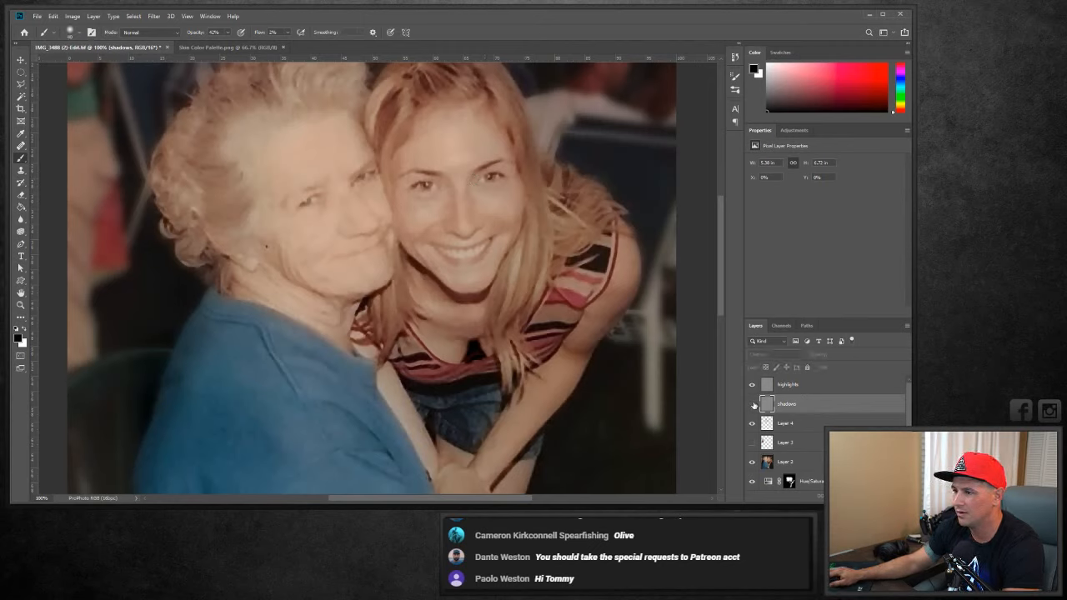
click(753, 404)
click(752, 404)
click(752, 404)
click(752, 404)
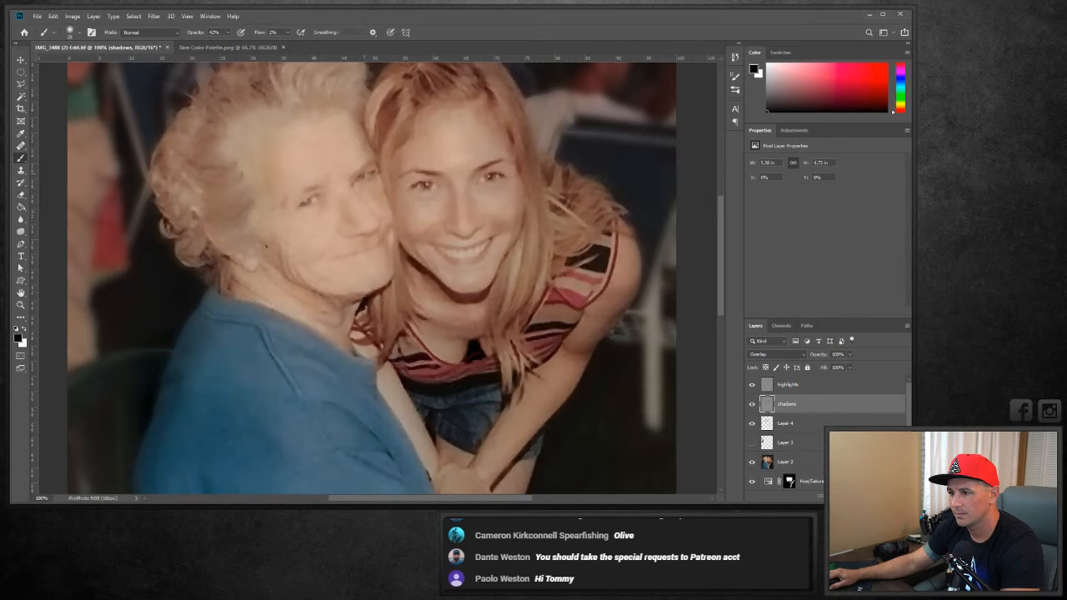
click(752, 404)
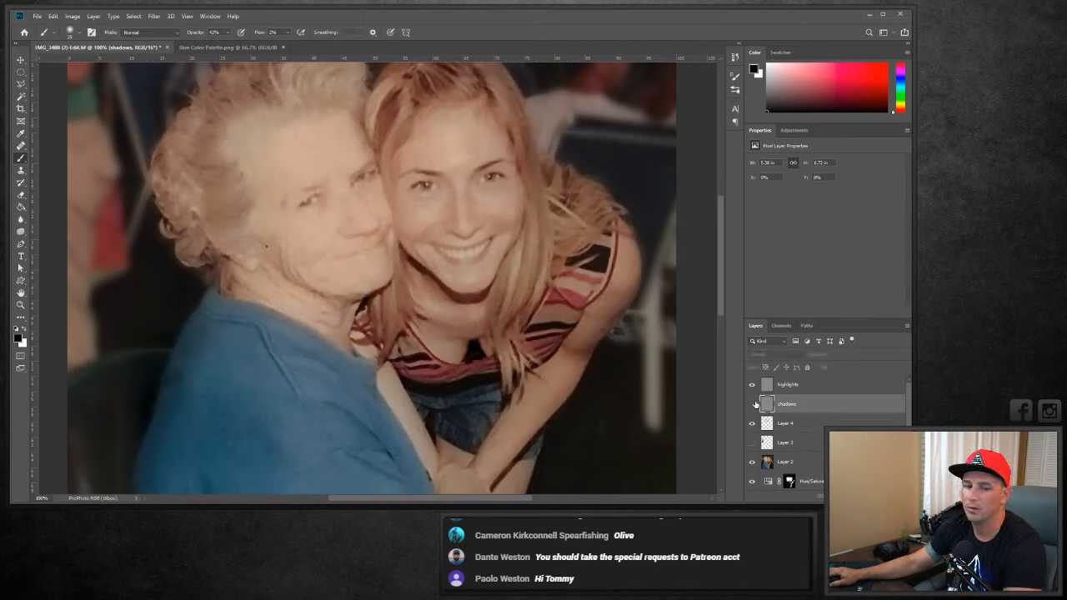
click(752, 404)
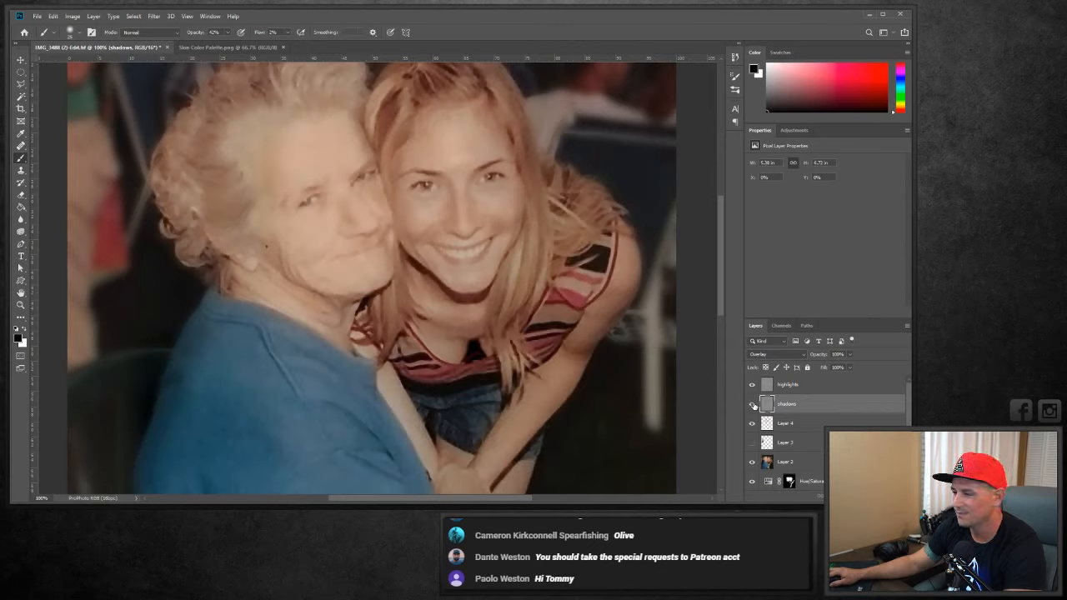
click(752, 406)
click(753, 406)
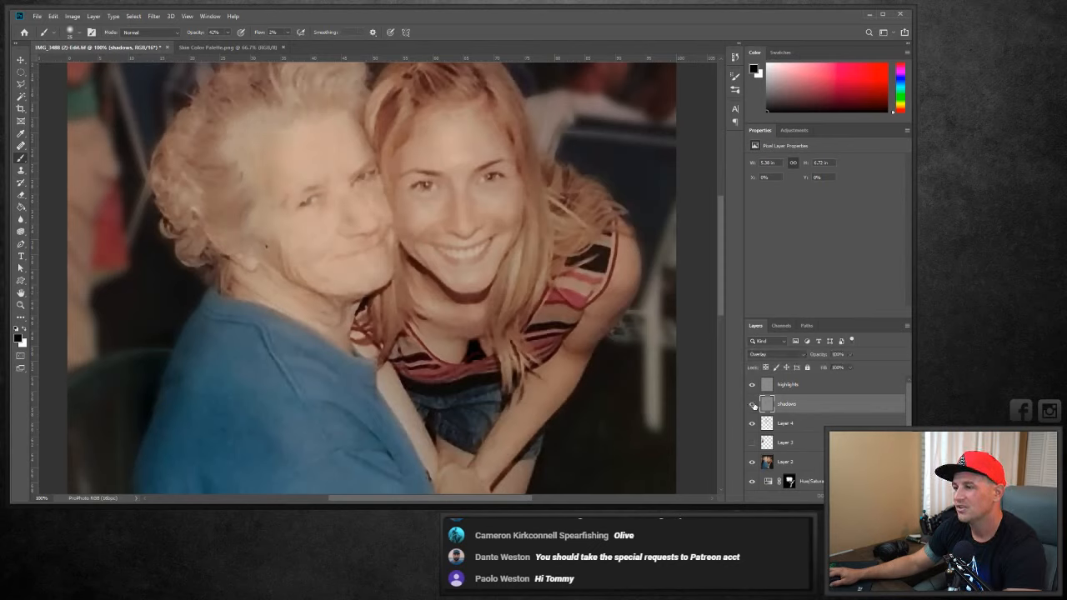
Swap the foreground colour to white and paint highlights on both women's faces on the highlights layer, checking the effect by toggling layer visibility.
click(25, 330)
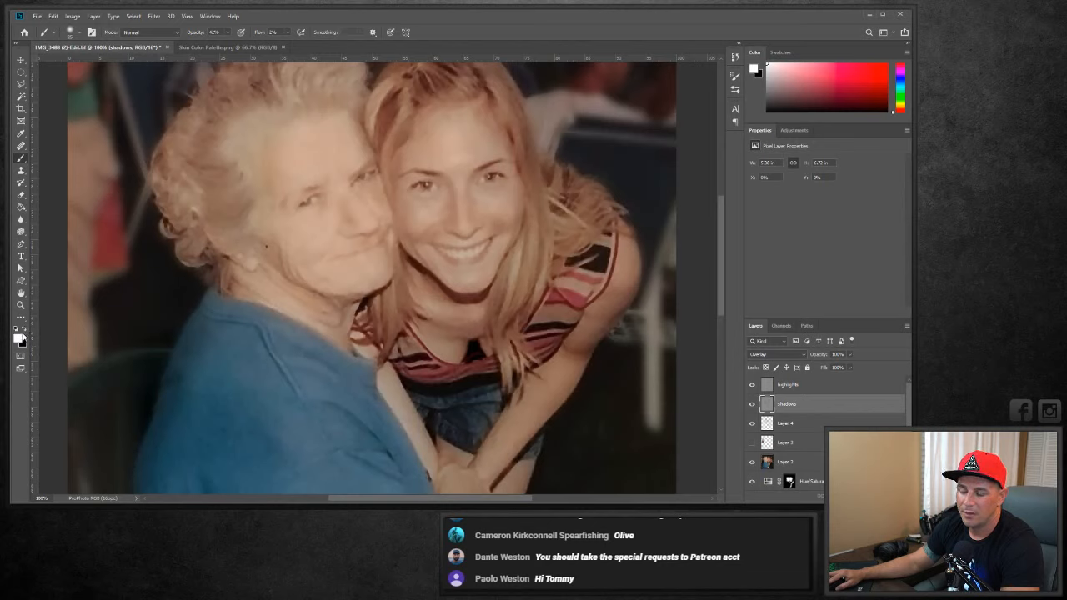
click(792, 385)
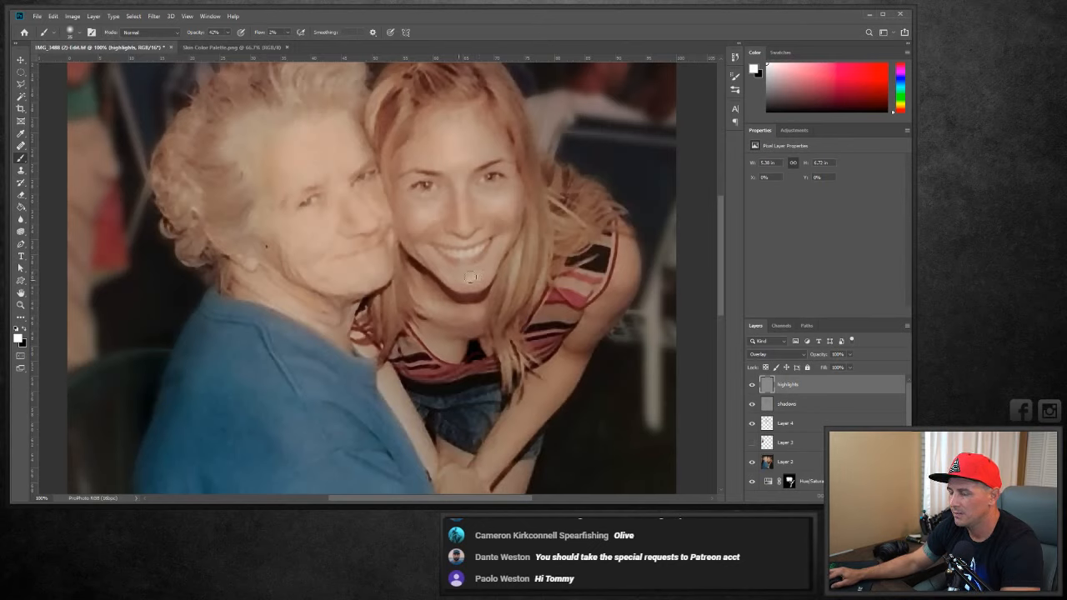
click(752, 385)
click(752, 385)
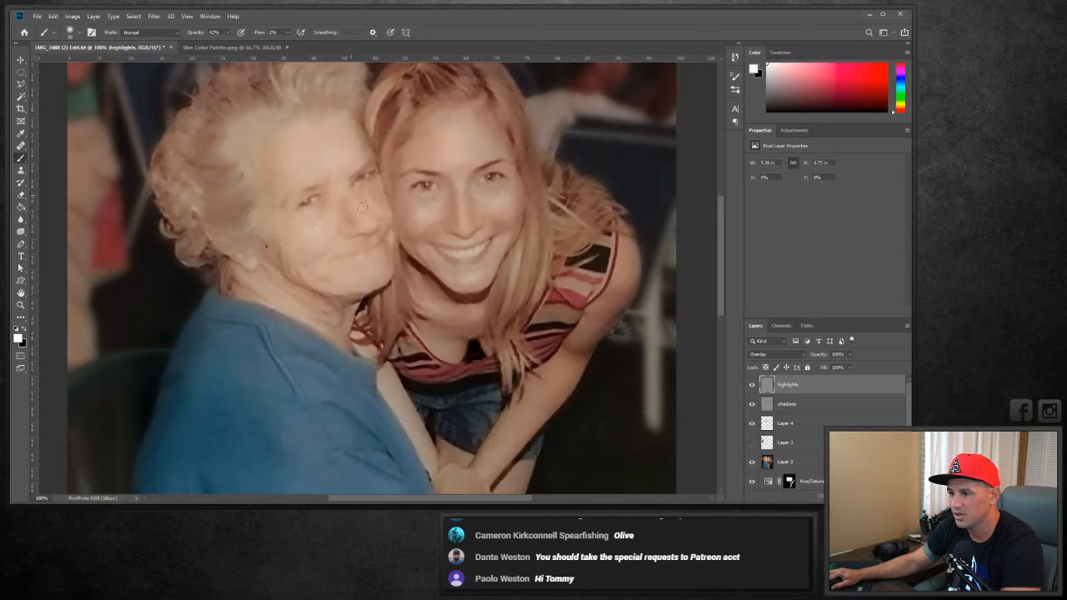
key(bracketright)
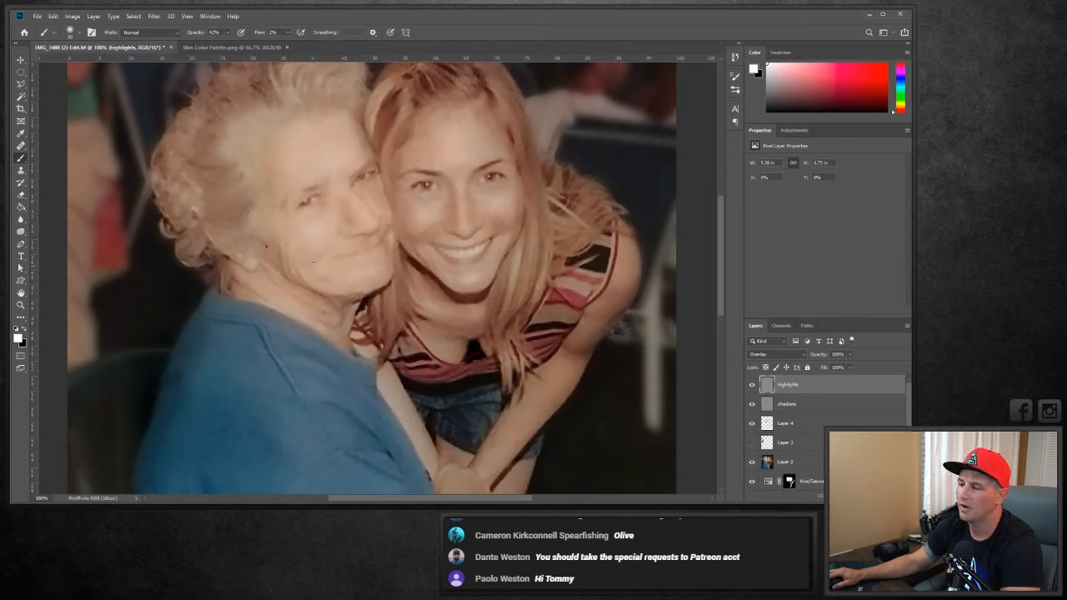
drag(751, 385, 755, 404)
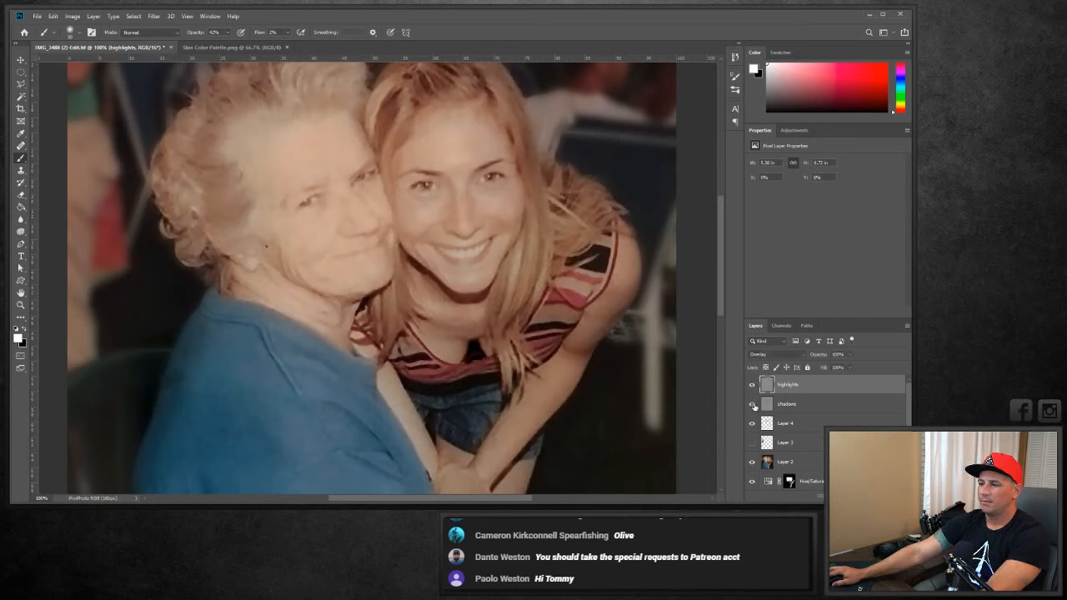
Close the retouched photo of the two women with its changes saved, and switch to Lightroom Classic.
click(171, 47)
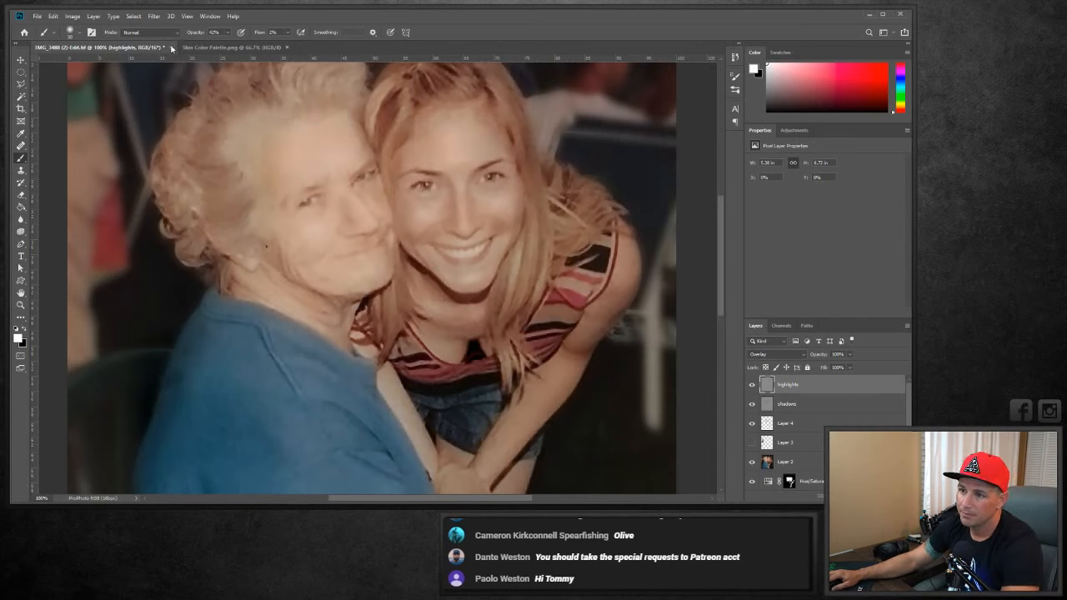
click(418, 198)
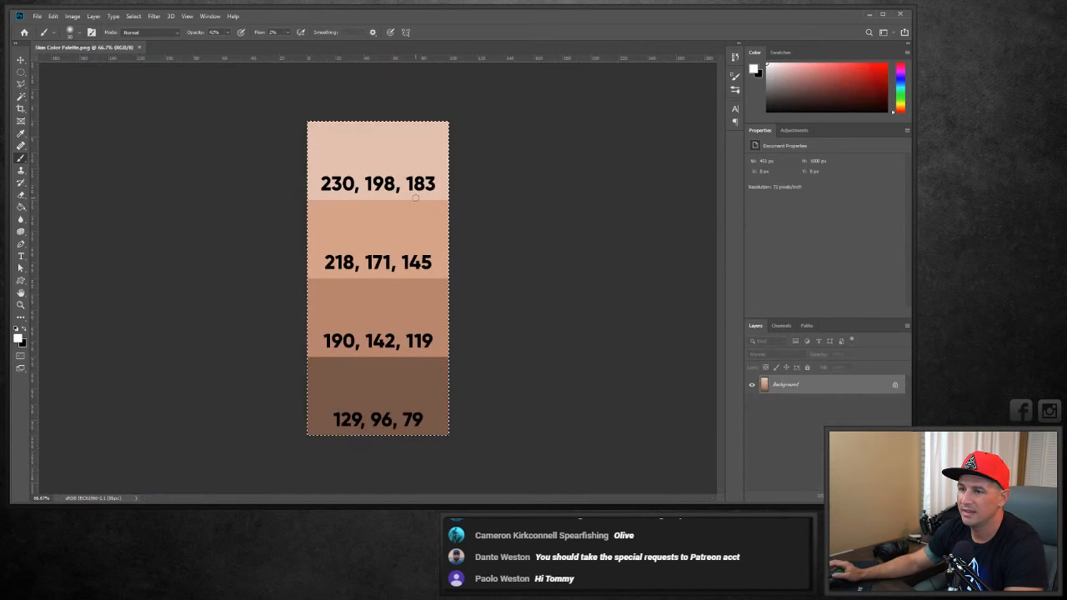
key(alt+Tab)
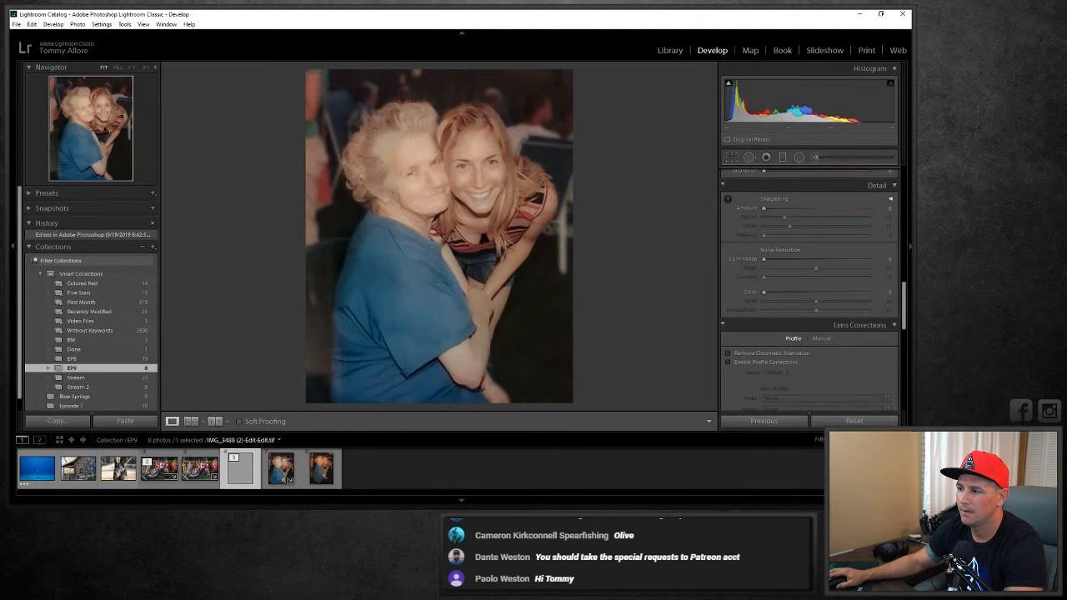
Compare the original IMG_3488 (2).JPG with the retouched IMG_3488 (2)-Edit-Edit.tif.
click(325, 471)
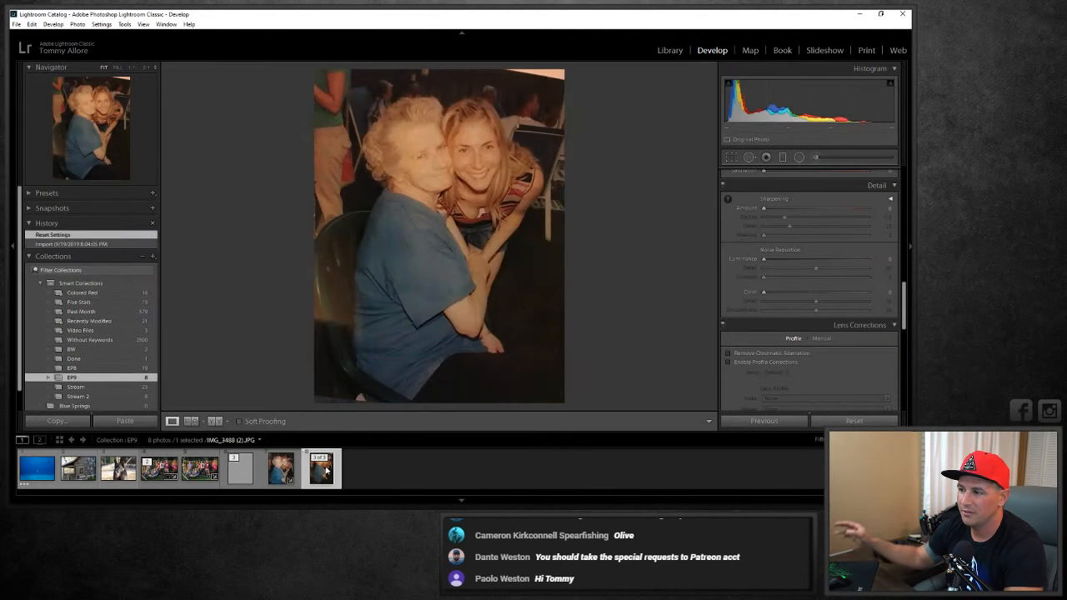
click(454, 149)
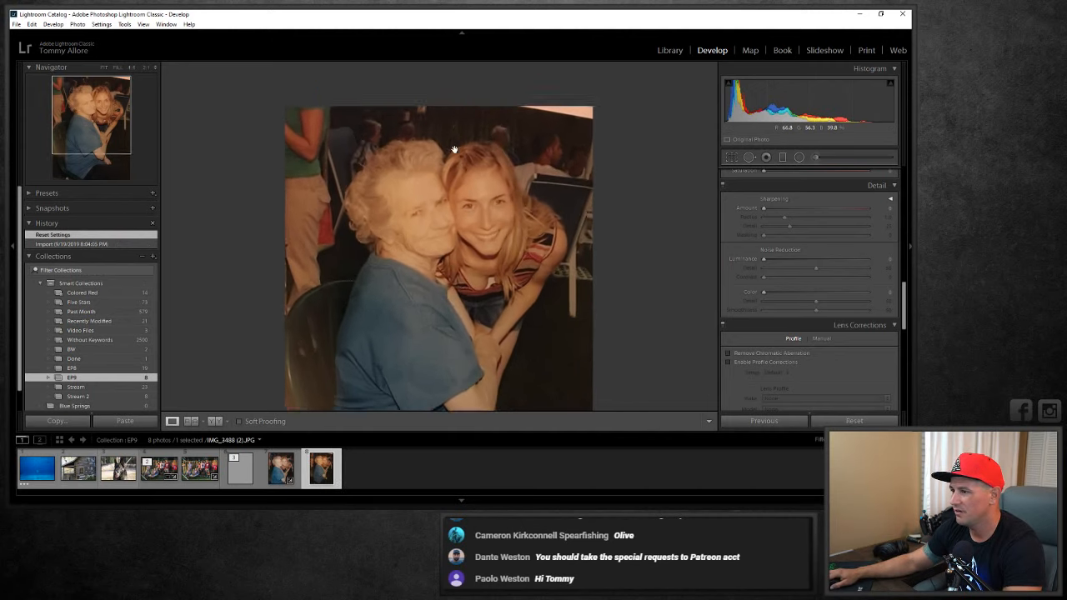
click(455, 150)
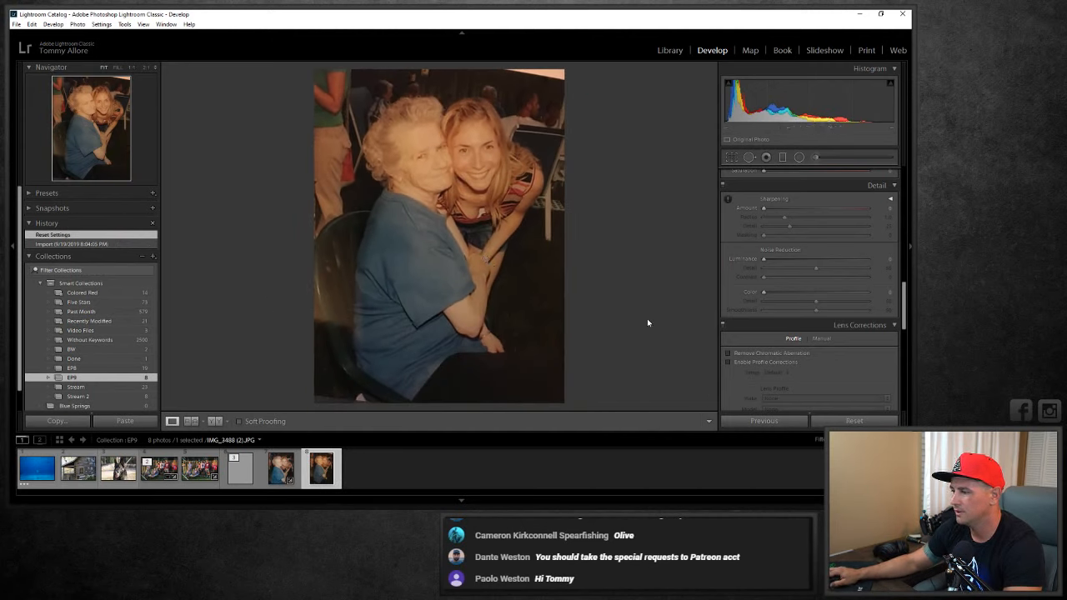
click(244, 472)
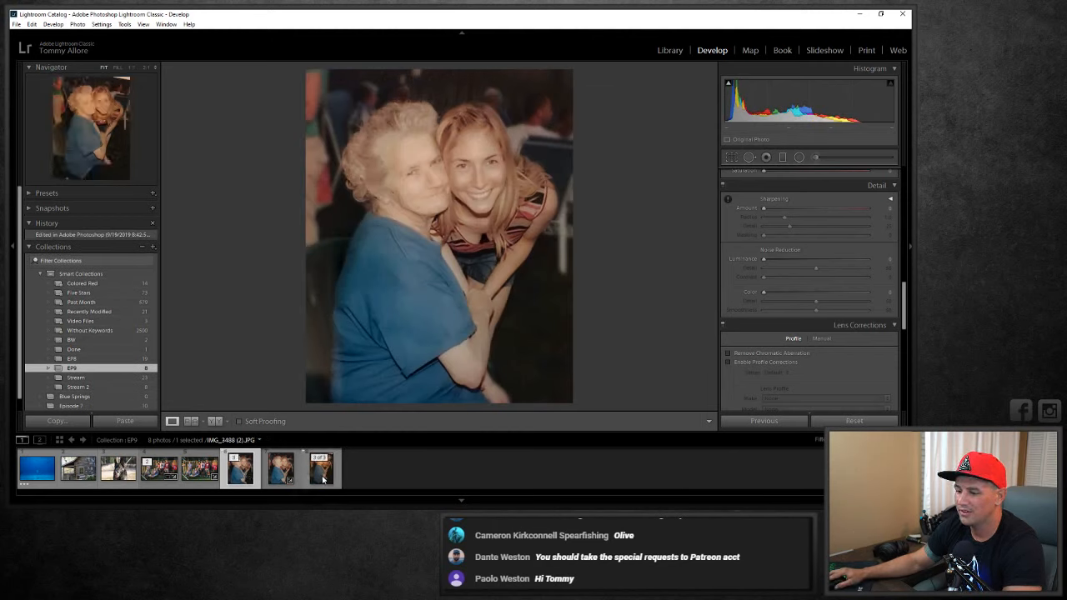
click(322, 475)
click(243, 472)
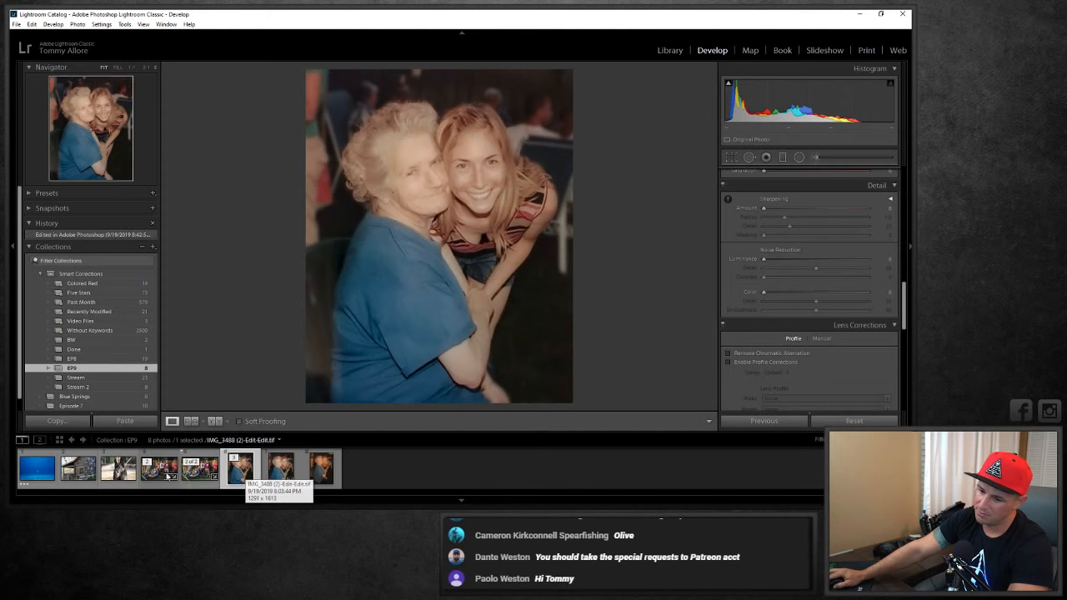
Look through the log cabin, dog and shark photos in the EP9 collection, ending on the dog photo IMG_1251 (1).jpg.
click(119, 472)
click(81, 474)
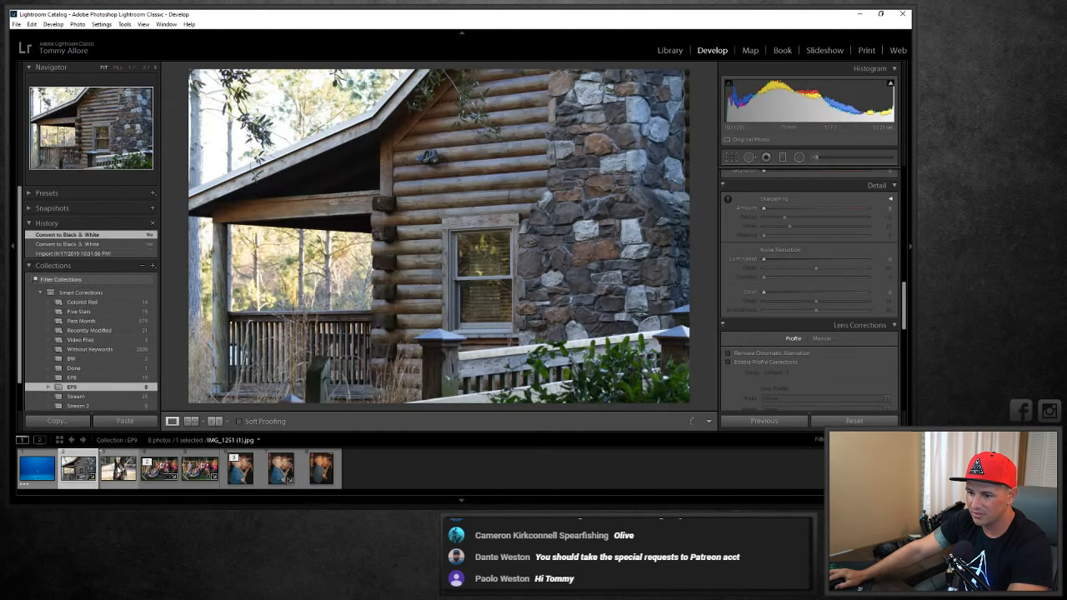
click(118, 471)
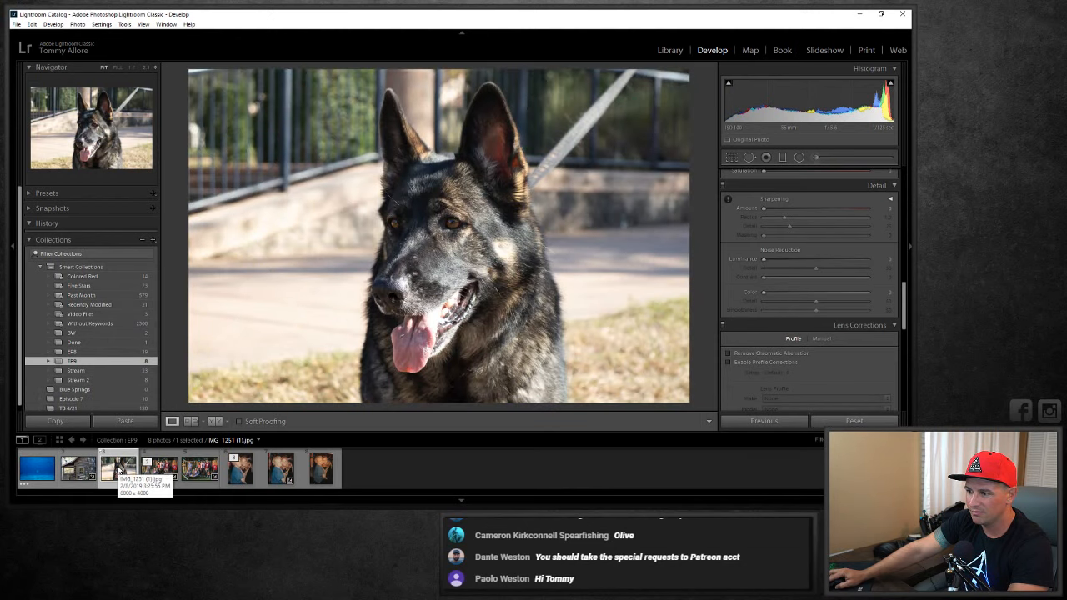
click(78, 469)
click(37, 472)
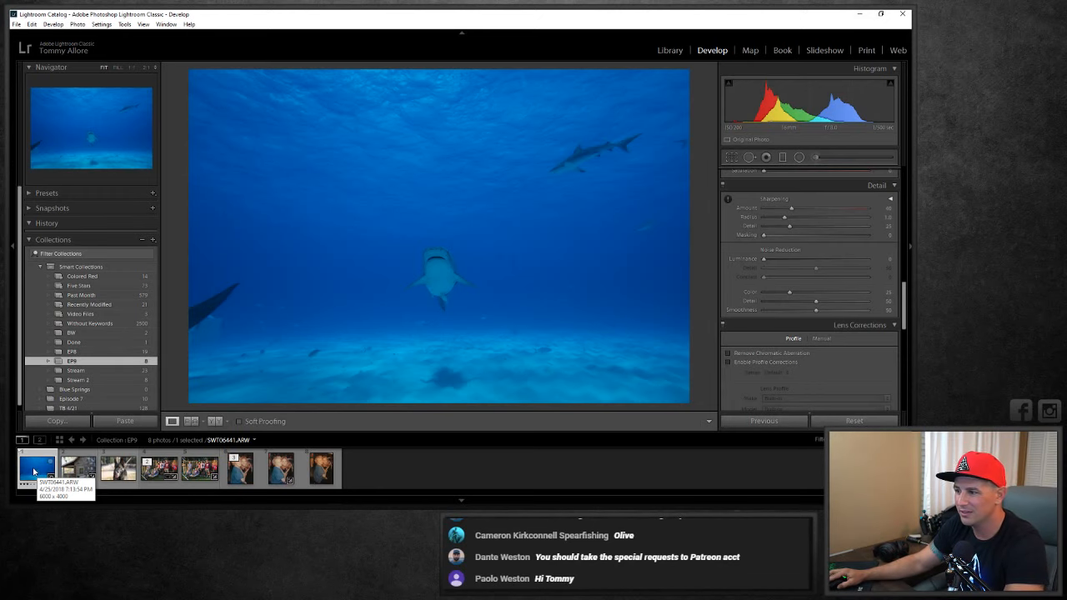
click(119, 470)
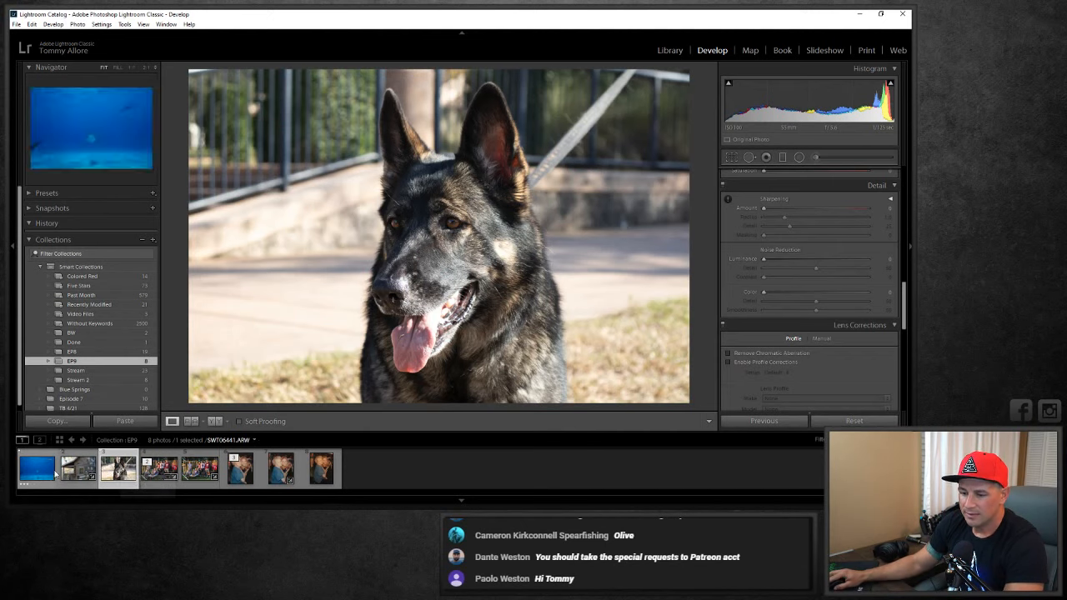
click(77, 469)
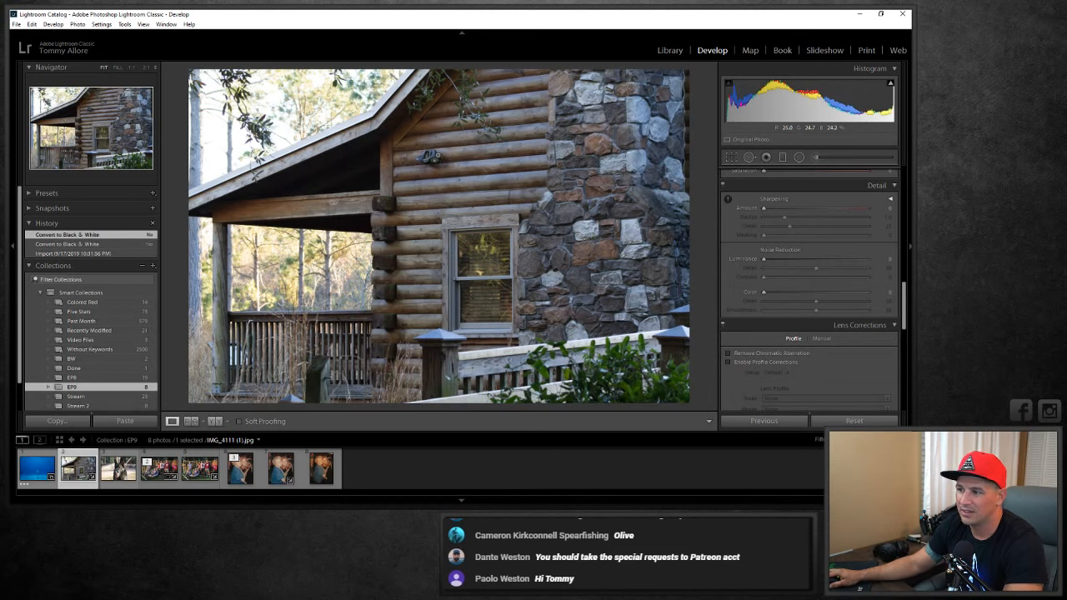
click(119, 471)
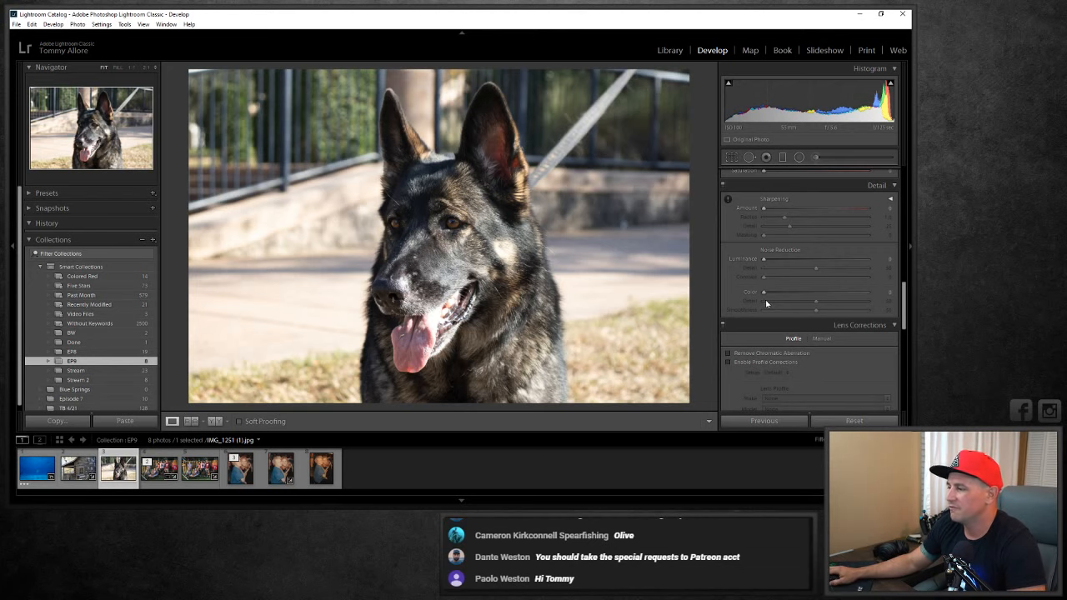
Check the dog photo's exposure and camera metadata in the Library module, and return to the Develop module.
scroll(903, 302, down, 2)
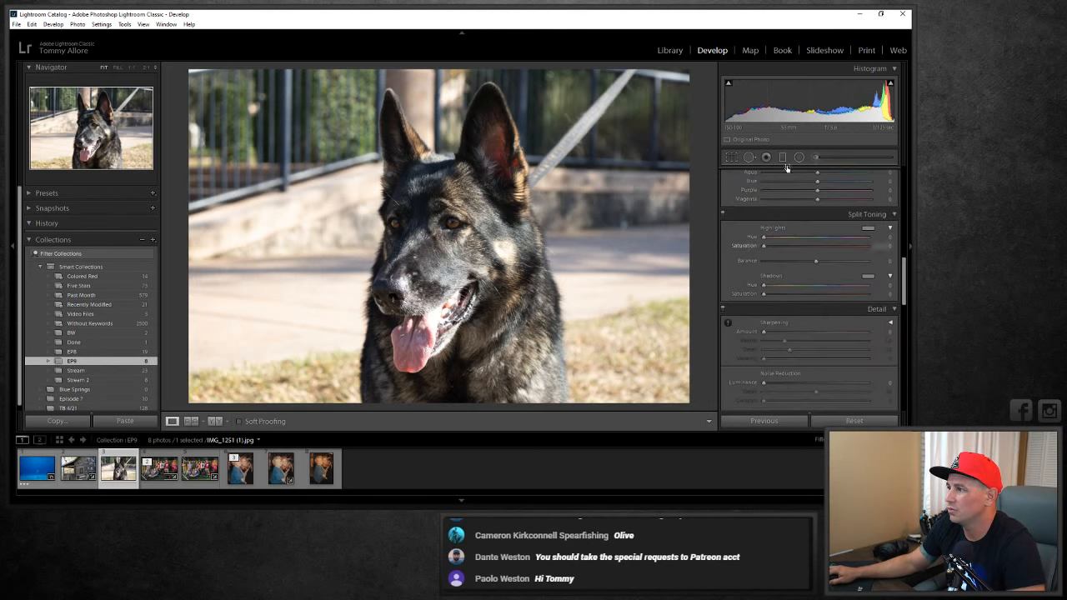
click(669, 51)
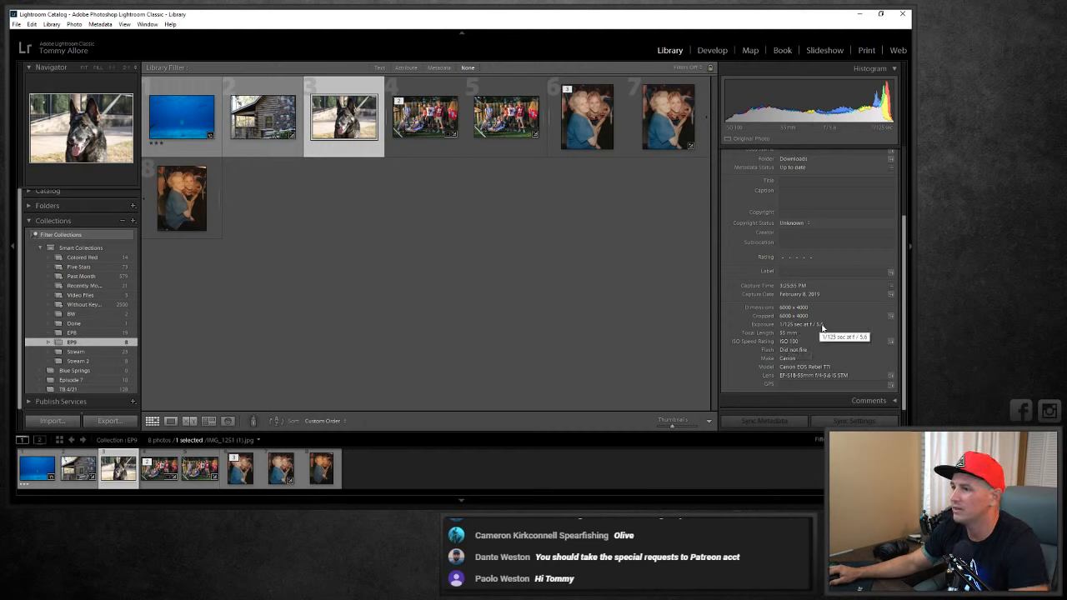
click(710, 50)
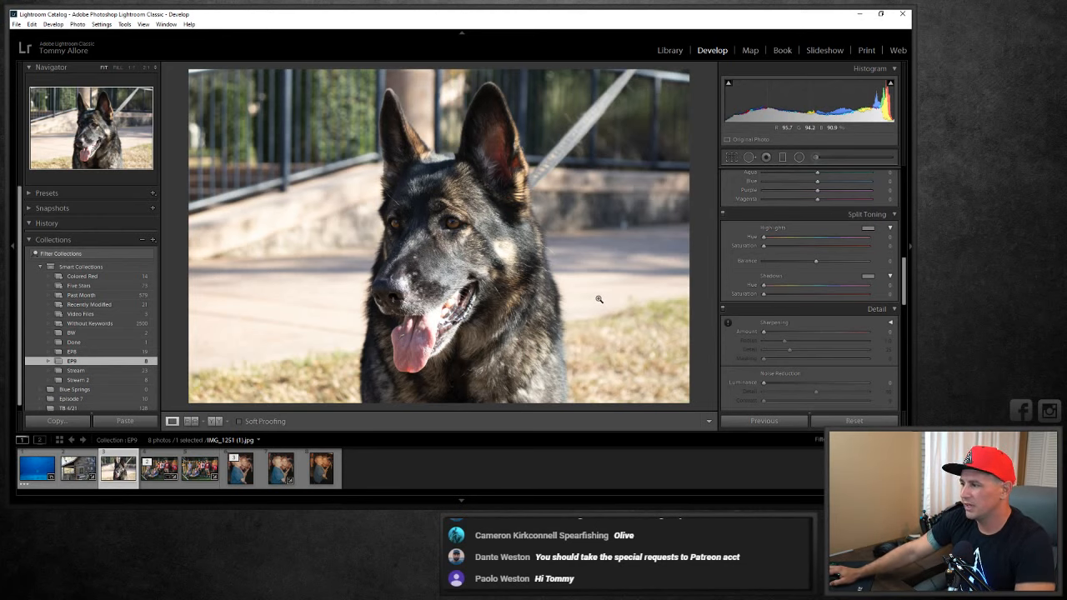
Examine the sharpness of the dog's eyes and surrounding fur at close zoom.
click(450, 224)
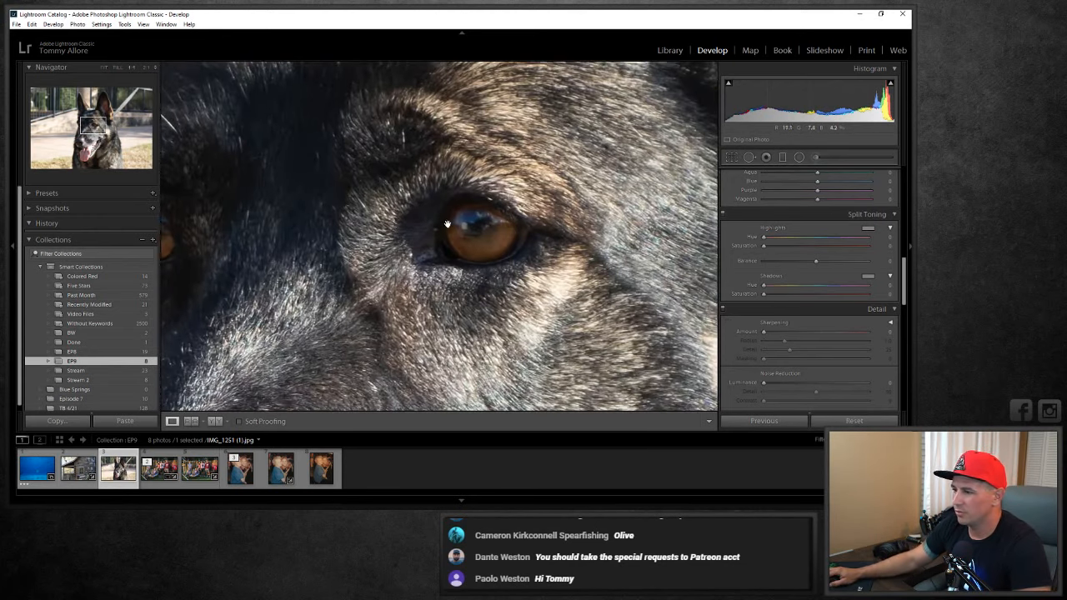
drag(417, 269, 535, 285)
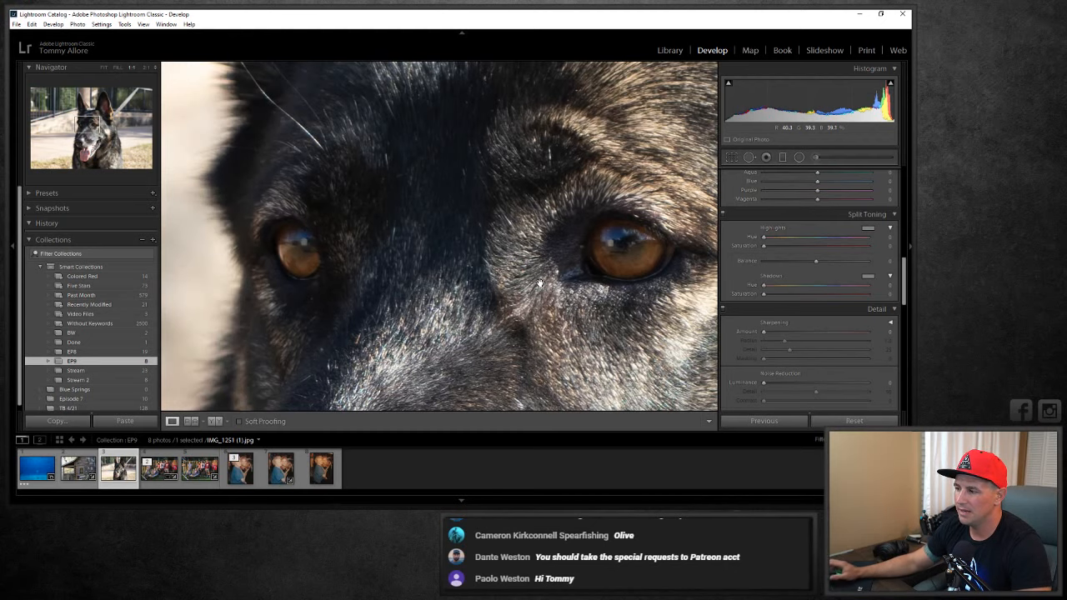
click(528, 312)
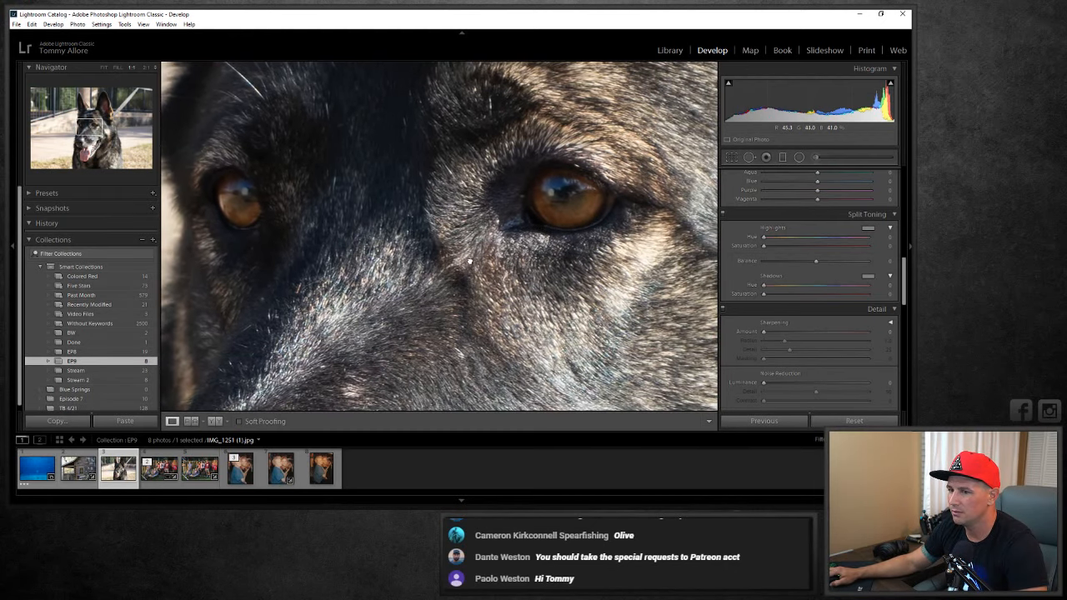
Crop the dog photo to a 4 x 5 / 8 x 10 aspect ratio, framing the dog's head and chest.
click(449, 275)
drag(448, 275, 504, 258)
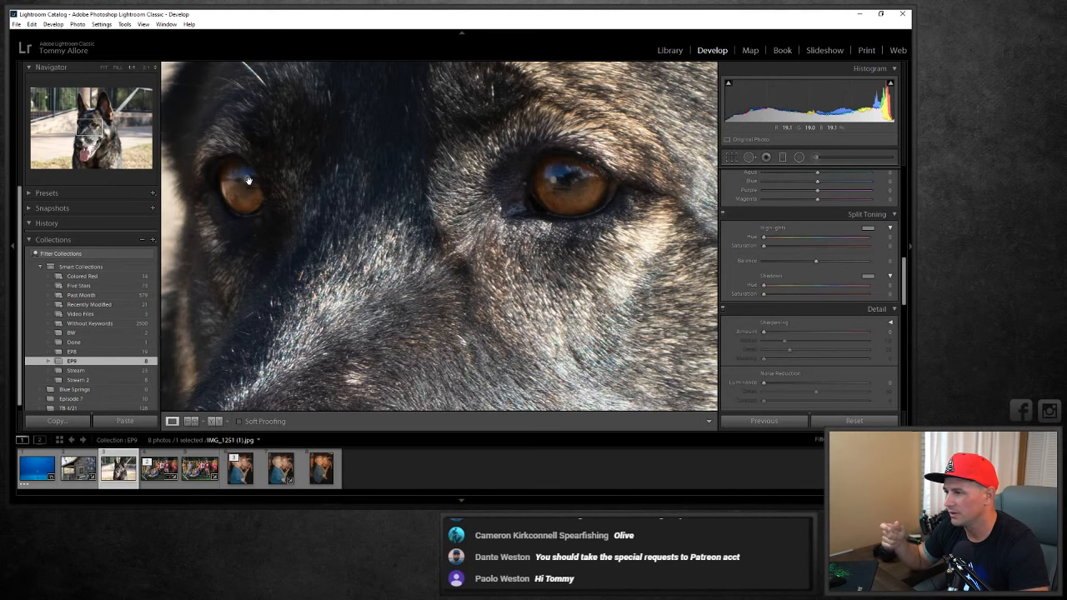
click(457, 197)
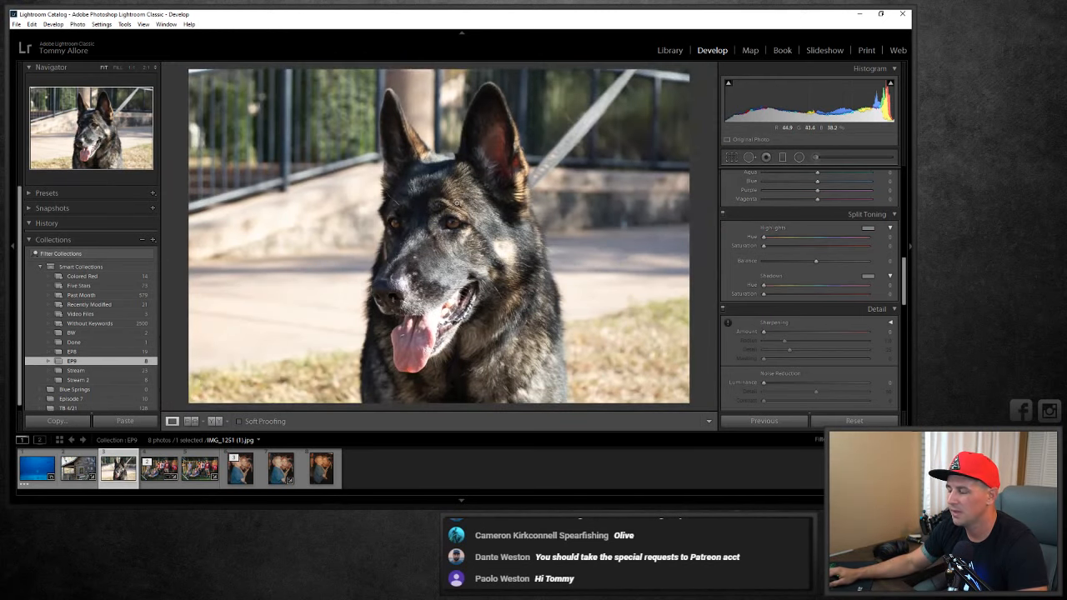
click(731, 157)
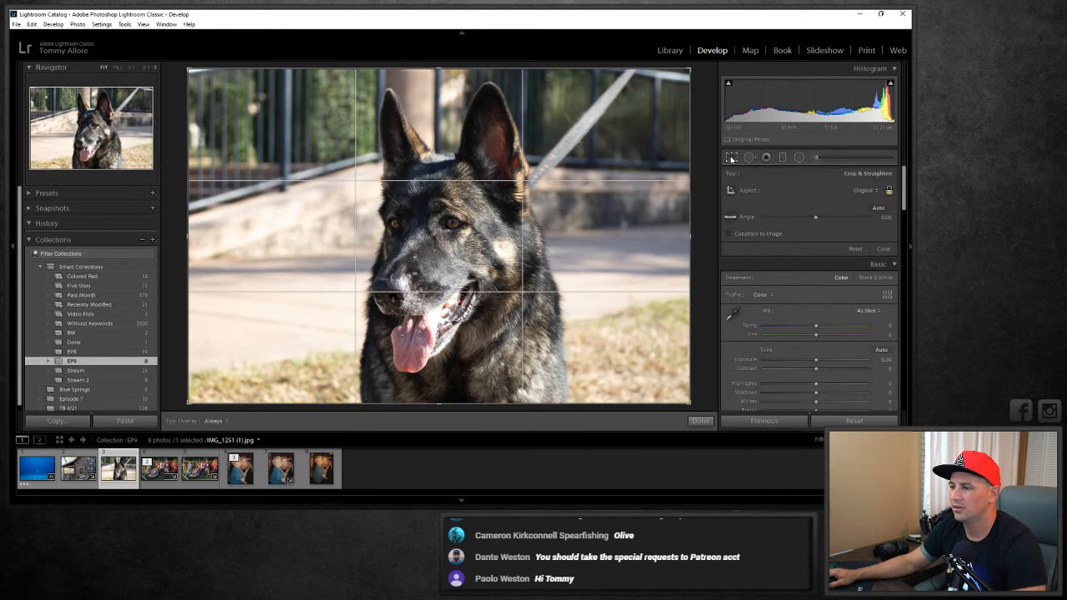
click(870, 193)
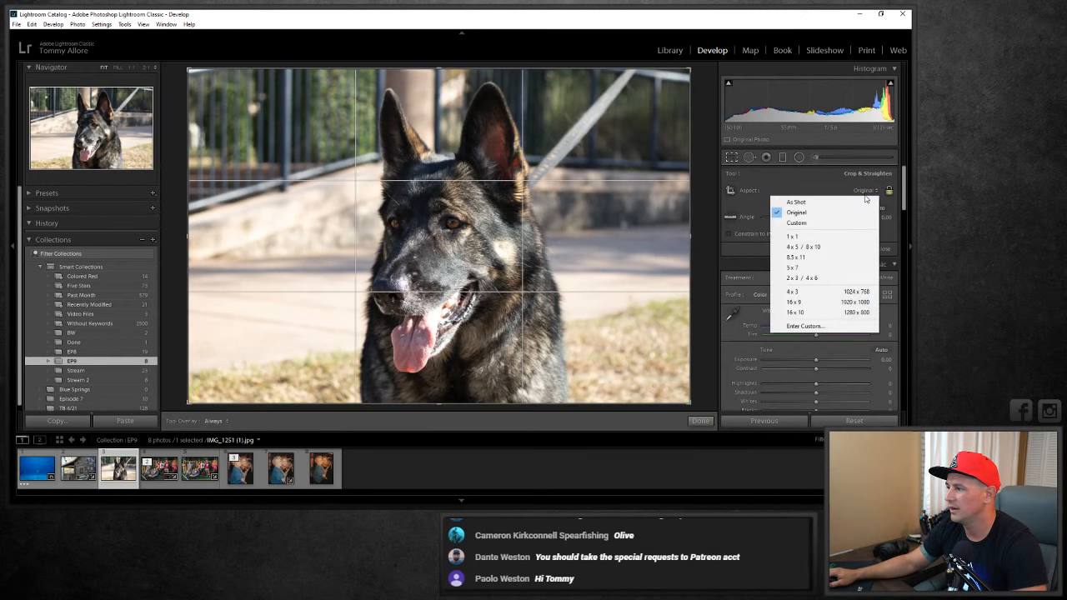
click(836, 250)
drag(456, 197, 441, 192)
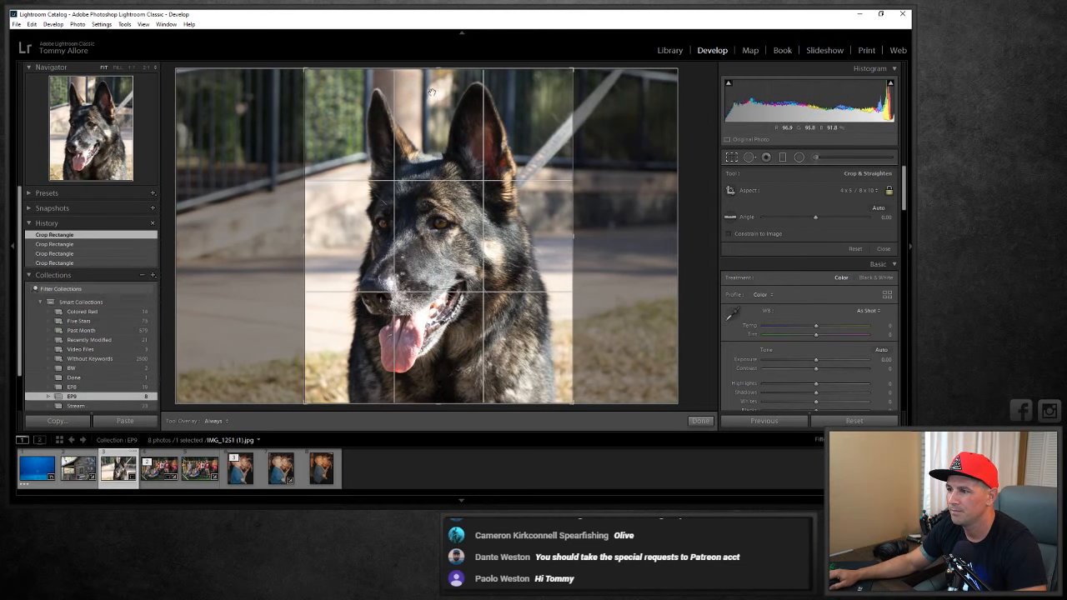
drag(431, 138, 428, 145)
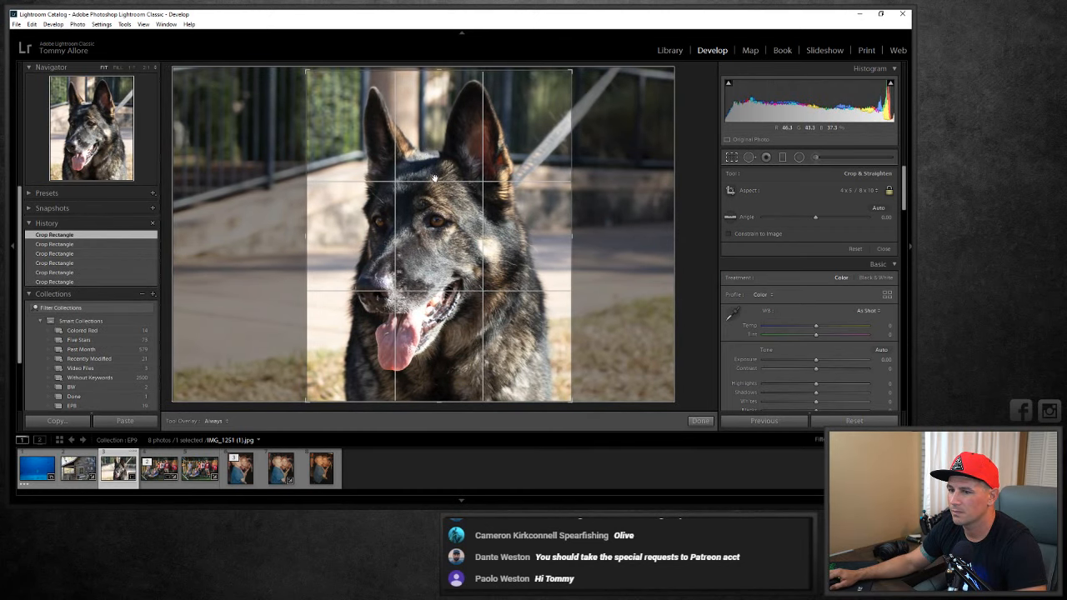
drag(443, 197, 442, 199)
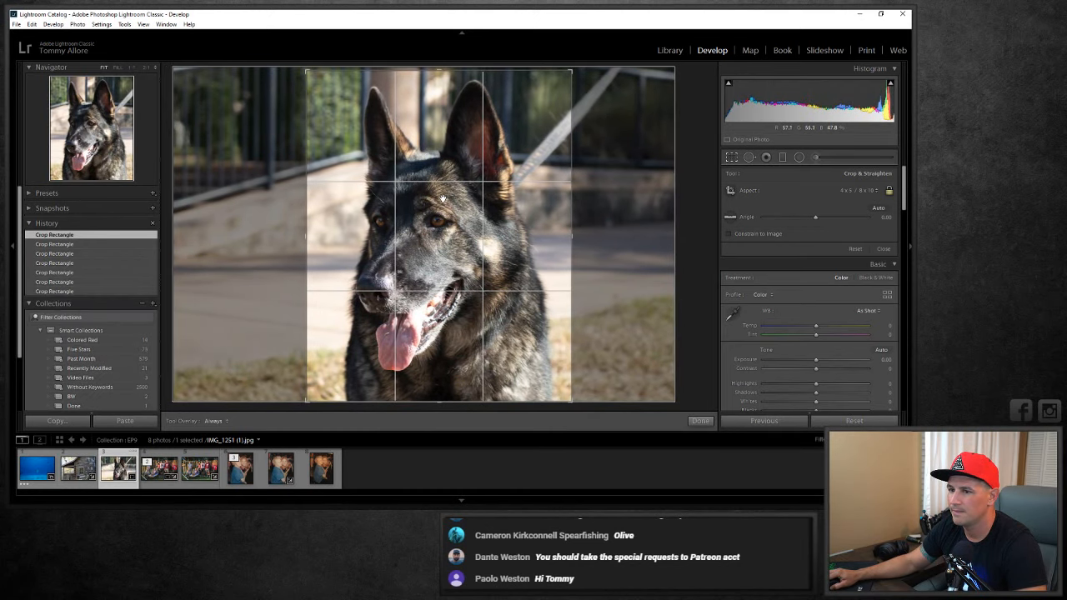
key(Return)
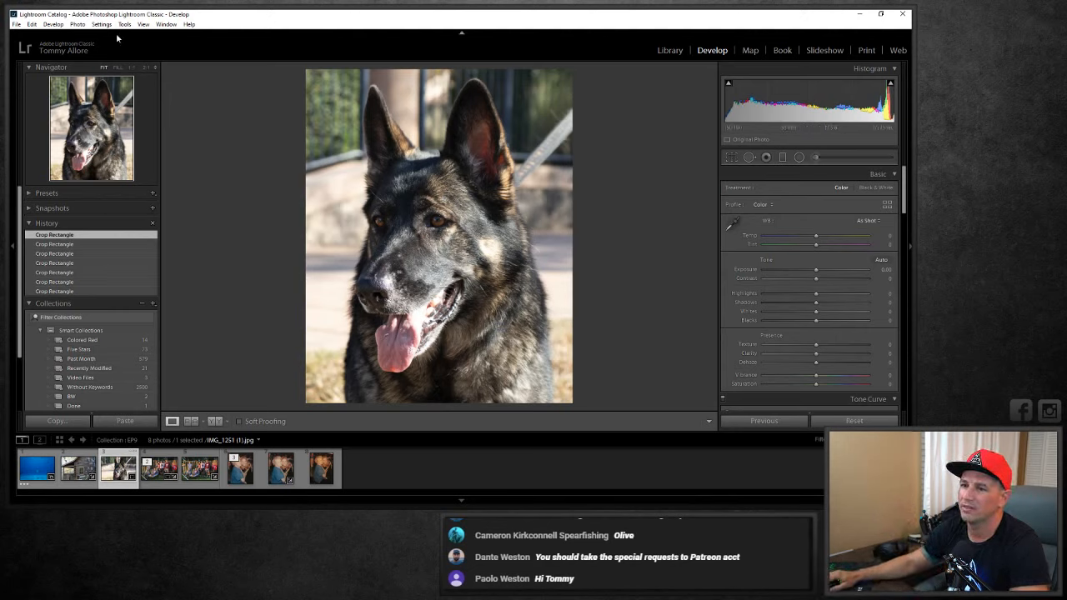
Open the cropped dog photo in Adobe Photoshop CC 2019 as a copy with Lightroom adjustments.
click(78, 24)
mouse_move(112, 74)
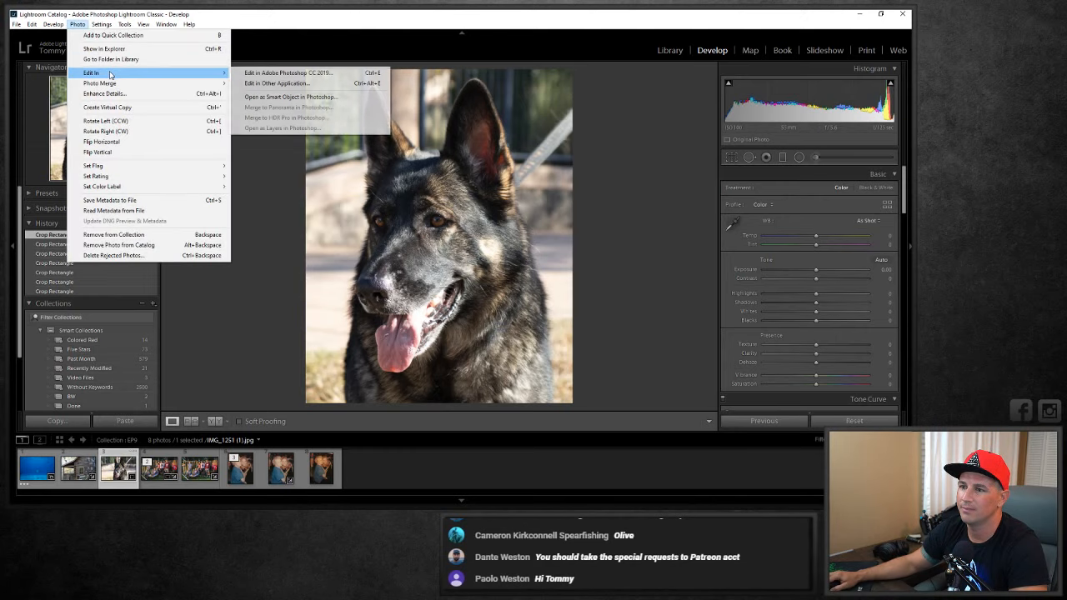
click(281, 76)
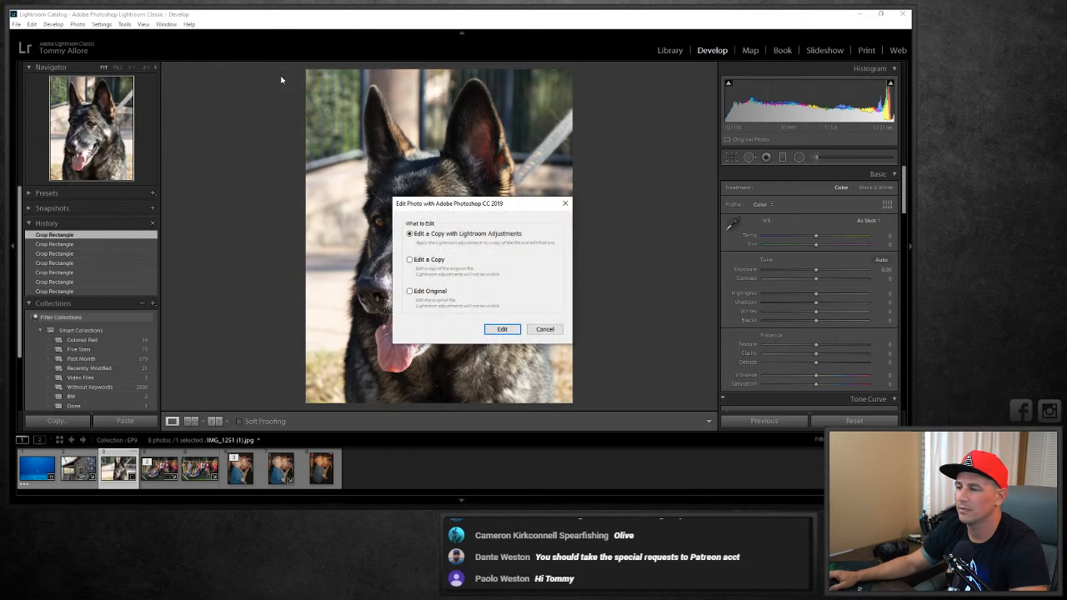
click(505, 330)
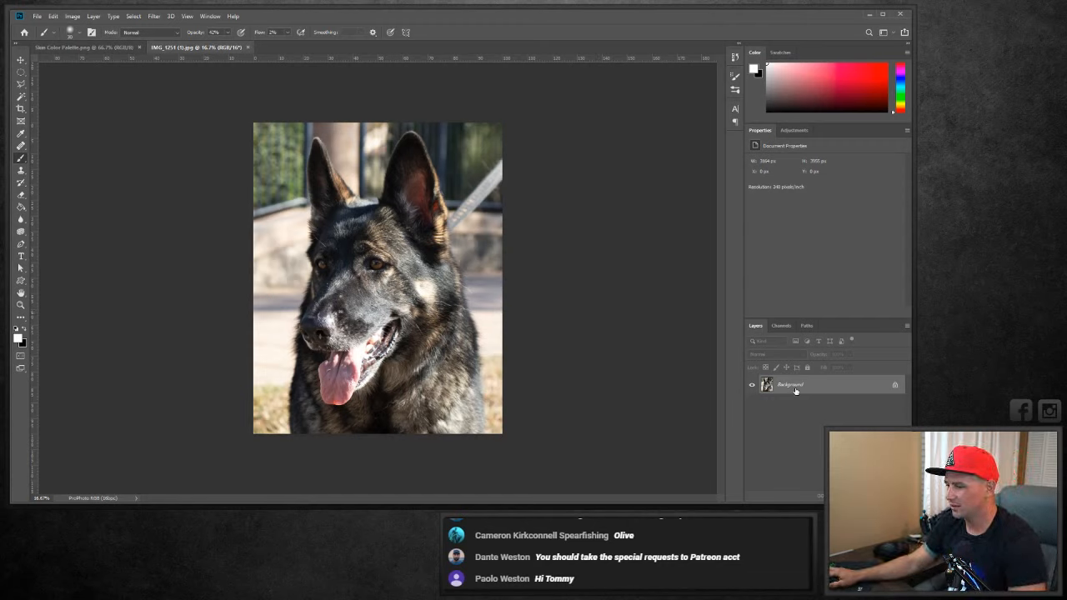
Duplicate the Background layer and select the dog automatically with Select Subject.
key(ctrl+j)
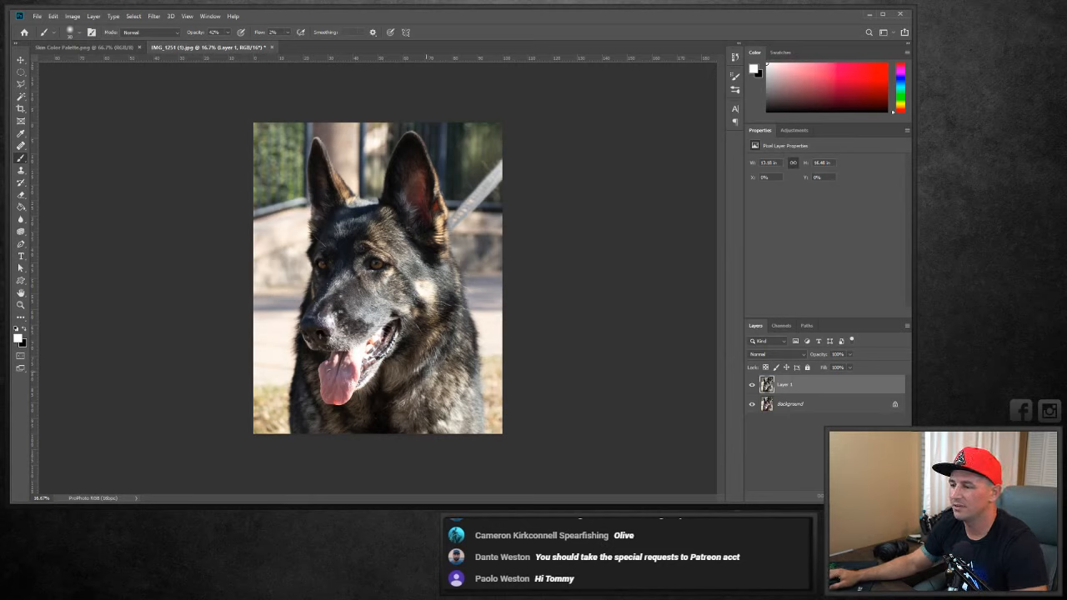
click(22, 98)
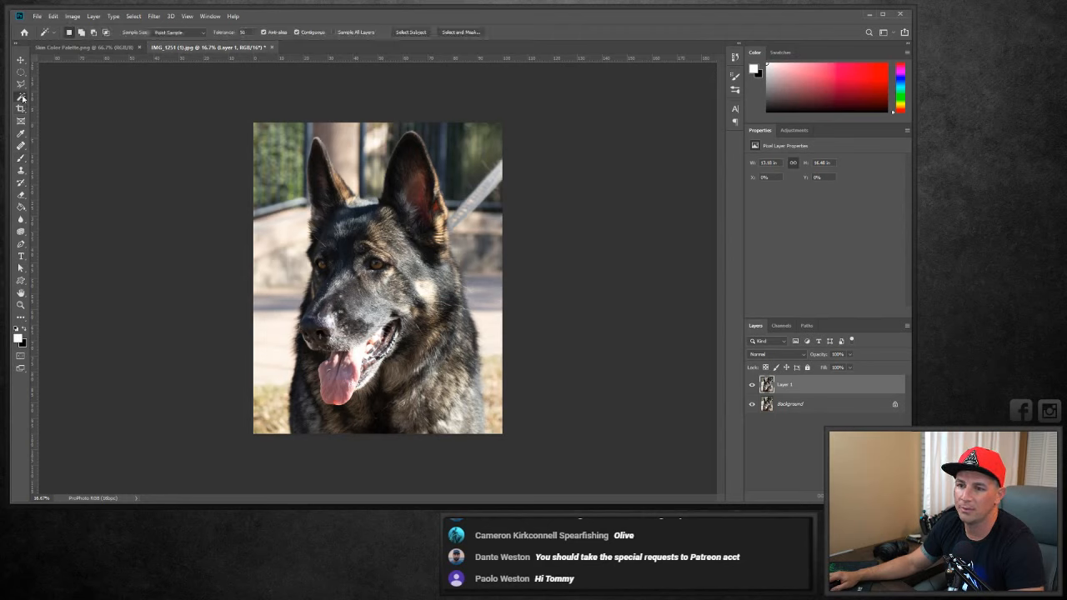
click(414, 31)
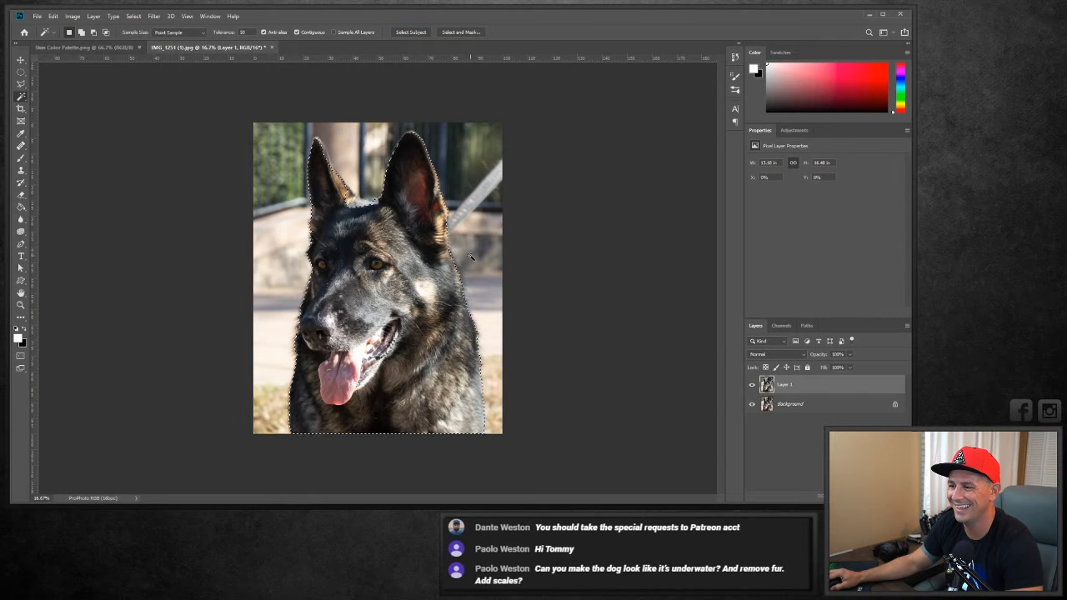
Refine the dog's selection with the Quick Selection tool, excluding the background post between the ears.
click(21, 157)
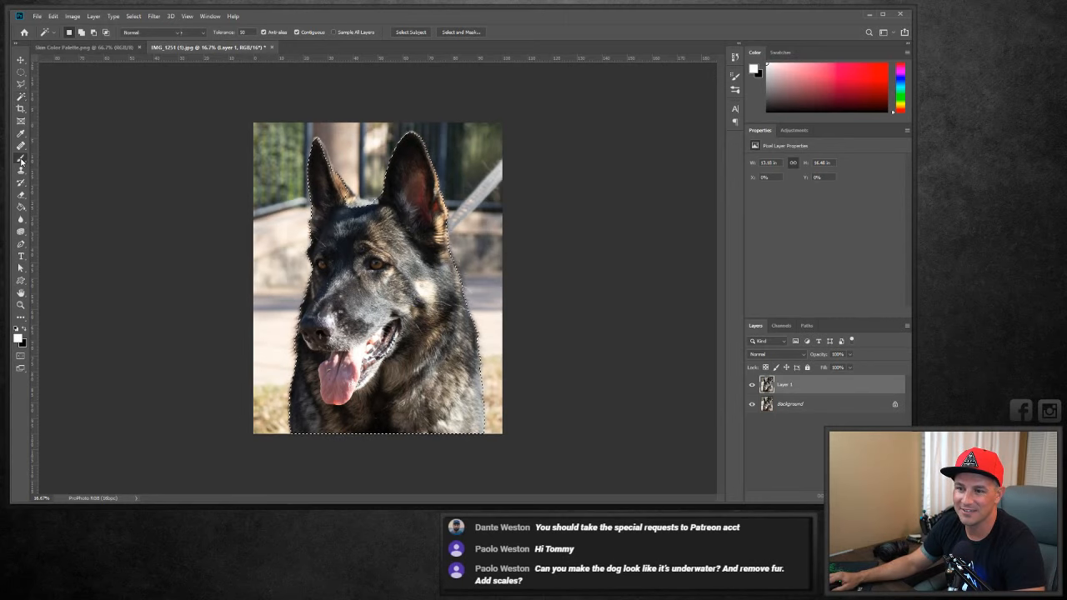
click(21, 304)
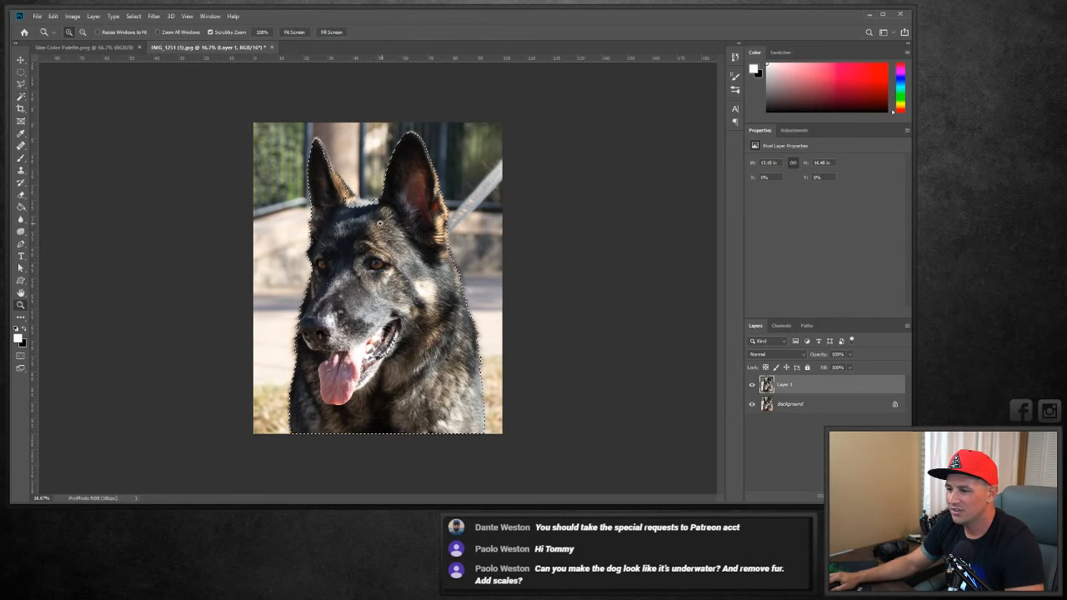
click(345, 164)
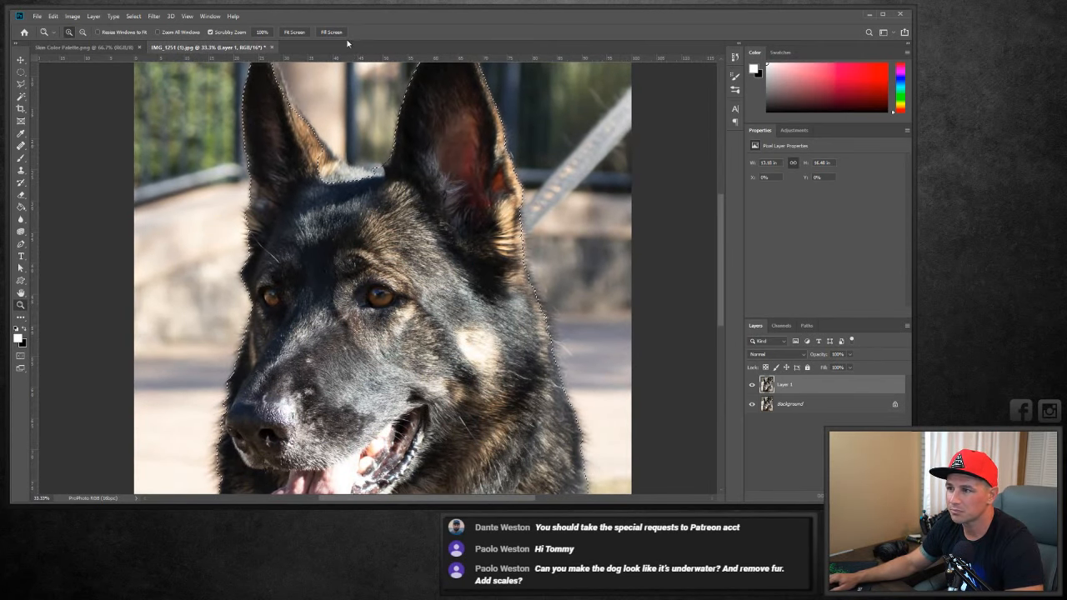
click(21, 96)
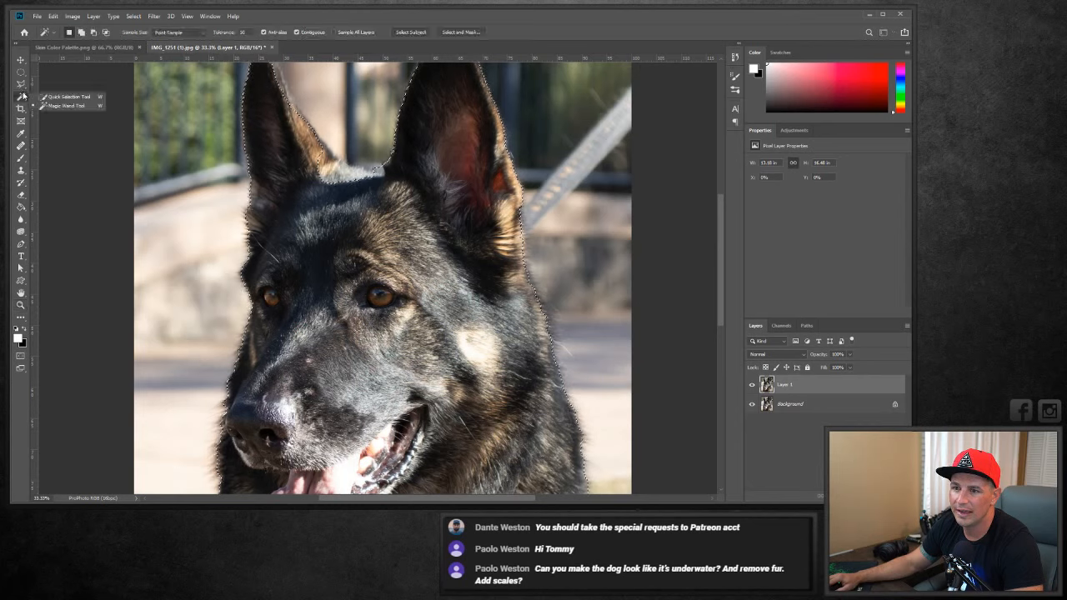
click(58, 97)
click(86, 32)
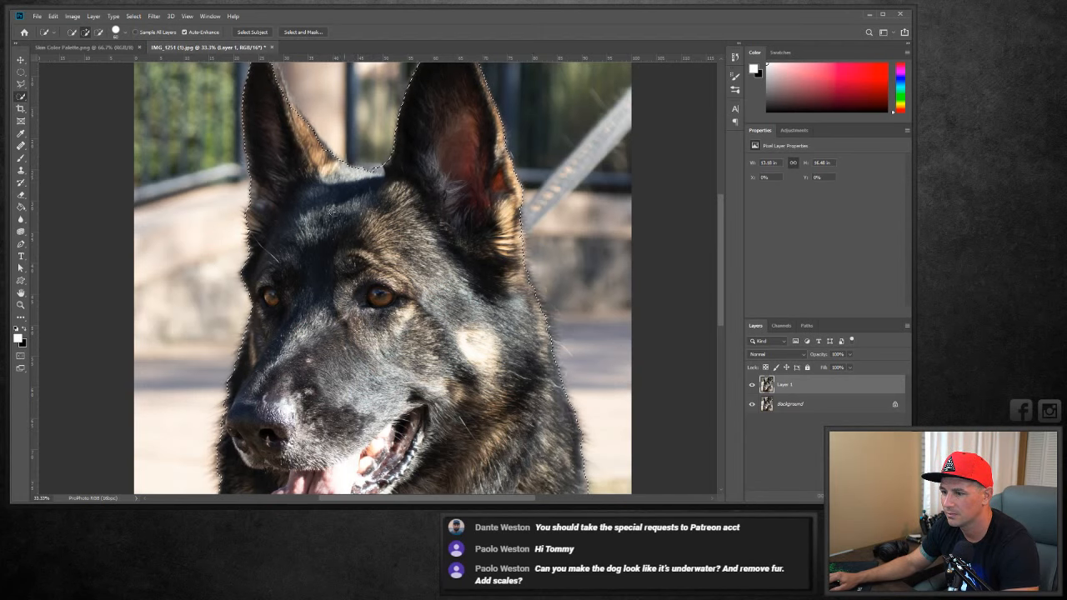
scroll(384, 275, down, 5)
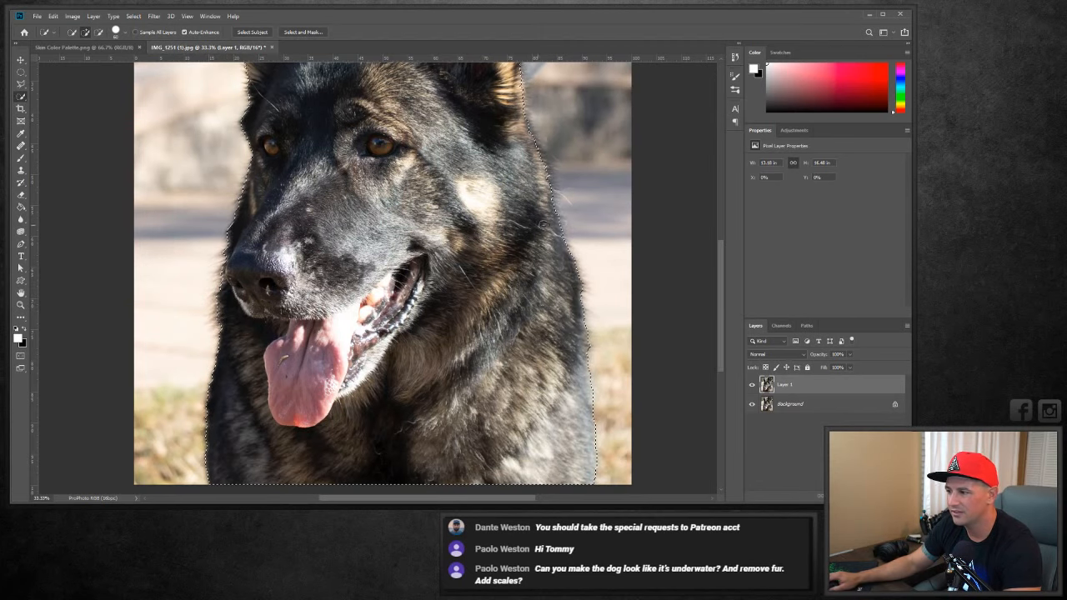
scroll(543, 223, down, 3)
scroll(543, 223, up, 4)
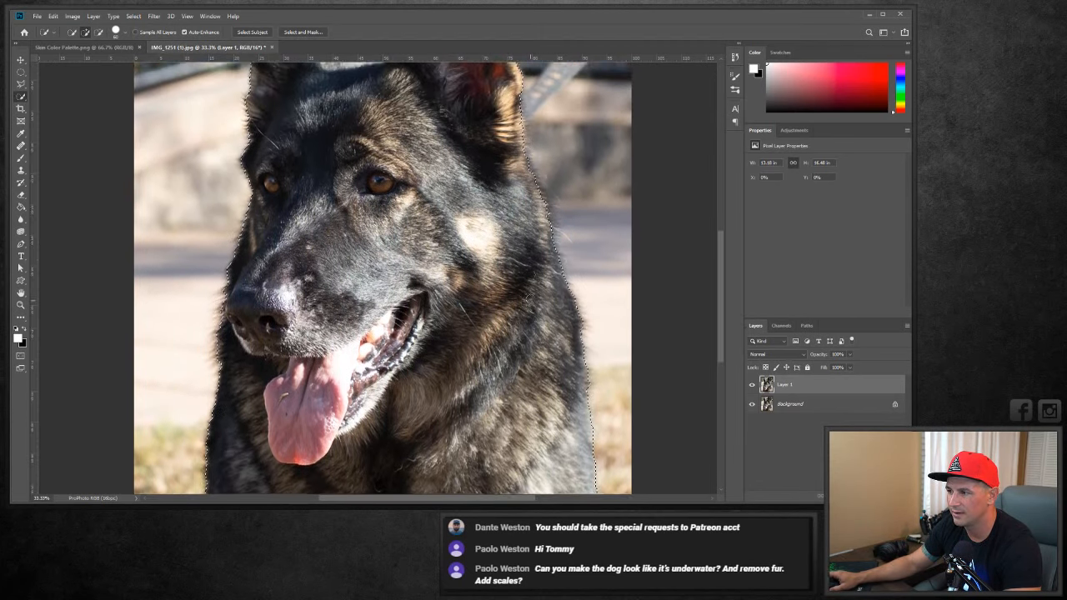
scroll(543, 223, up, 7)
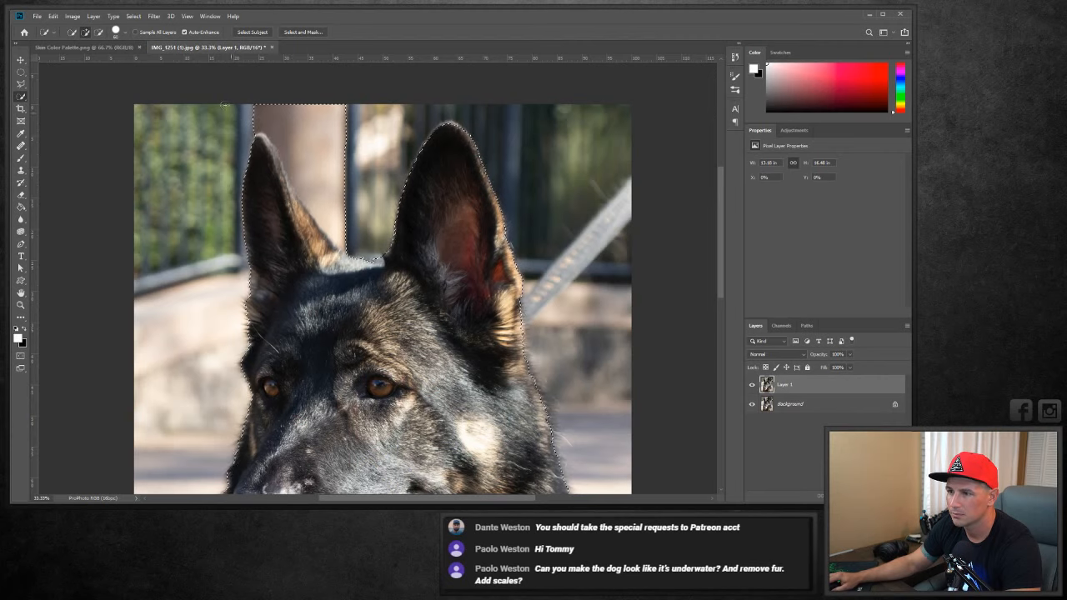
mouse_move(254, 134)
mouse_down()
mouse_move(308, 125)
mouse_move(333, 185)
mouse_move(342, 115)
mouse_up()
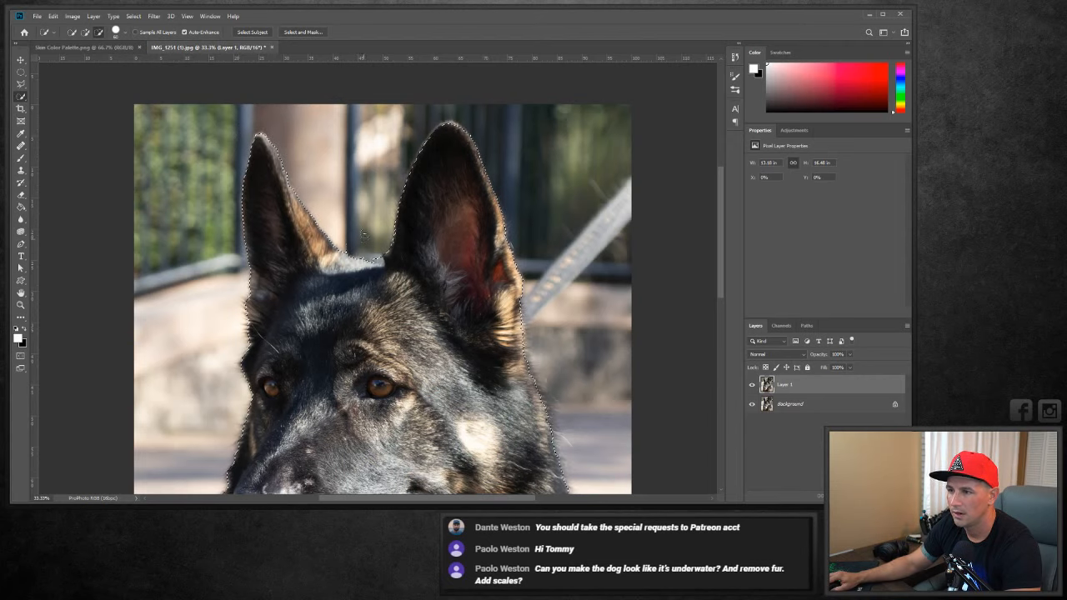
Open the selection in Select and Mask and set the overlay to green at 100% opacity.
click(296, 35)
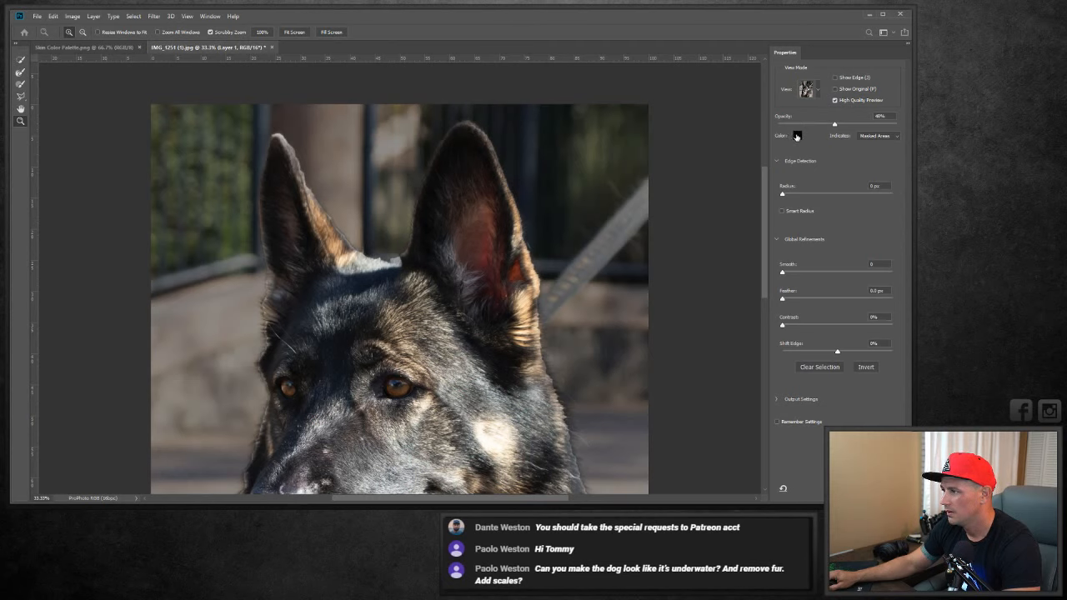
click(797, 136)
drag(719, 226, 719, 198)
click(627, 196)
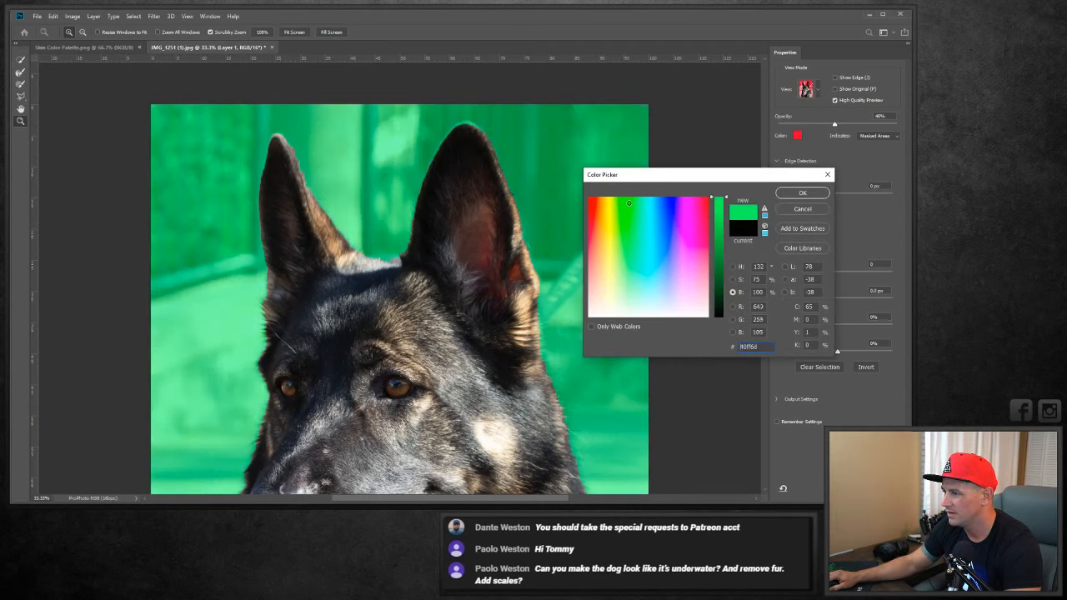
click(792, 193)
text(100)
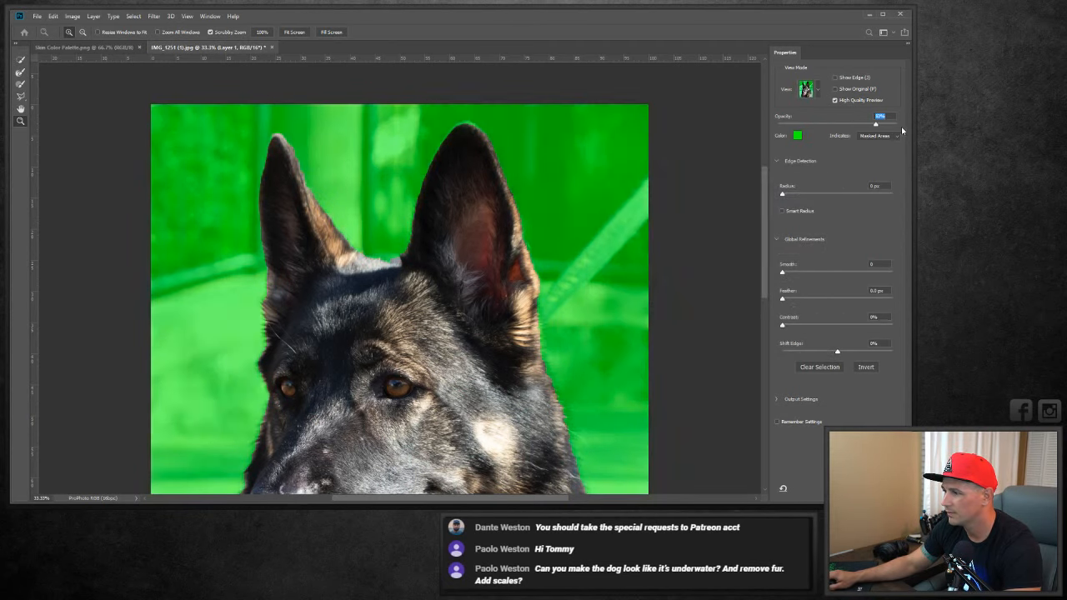
key(Return)
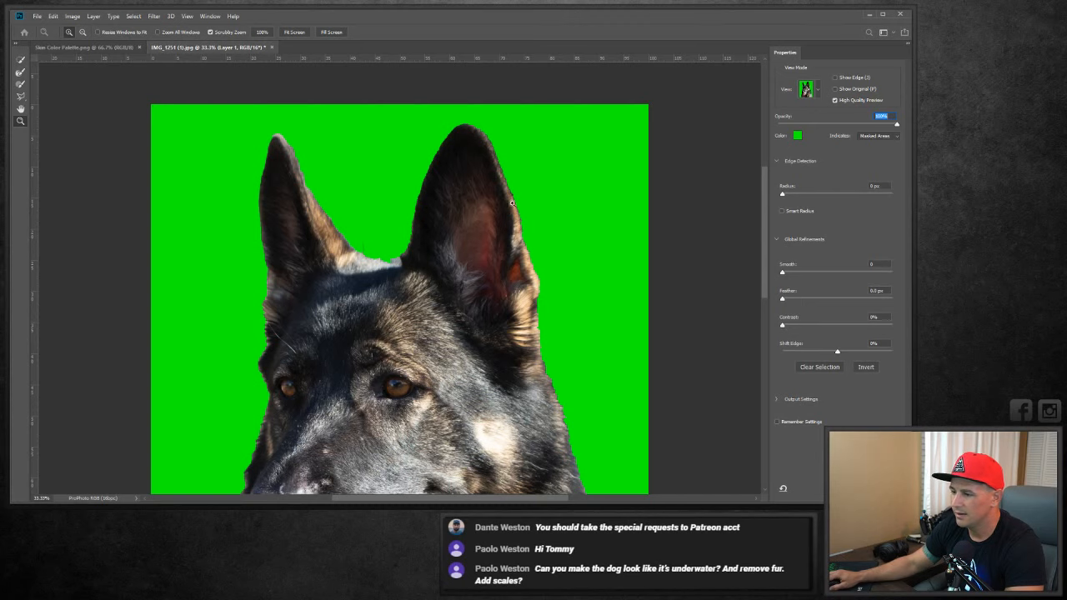
Refine the fur edge along the dog's left outline, from the chest up past the muzzle, with an enlarged Refine Edge Brush.
scroll(764, 219, down, 2)
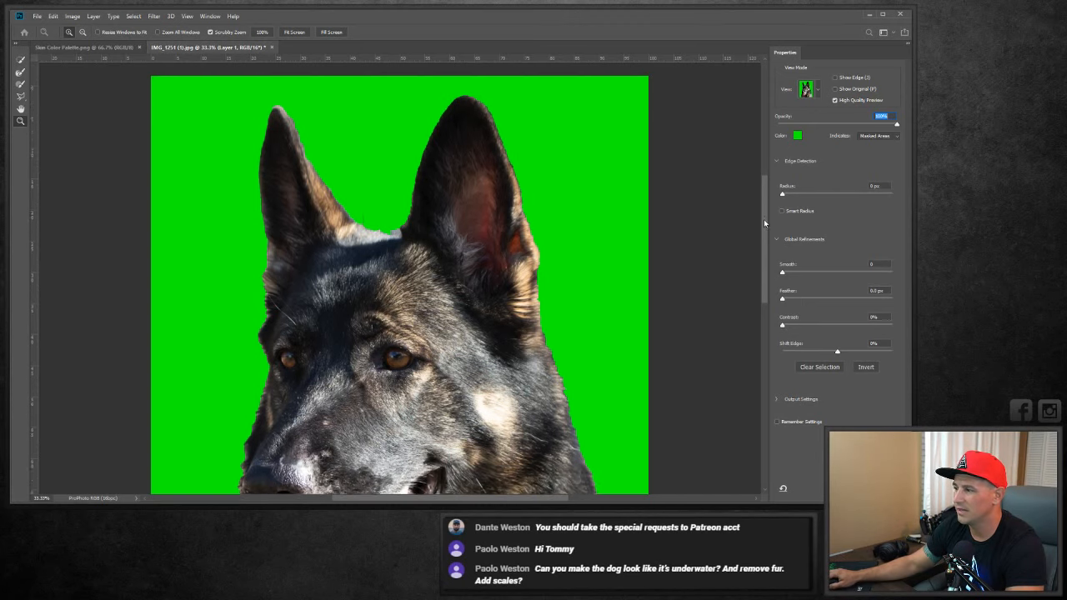
scroll(764, 219, down, 5)
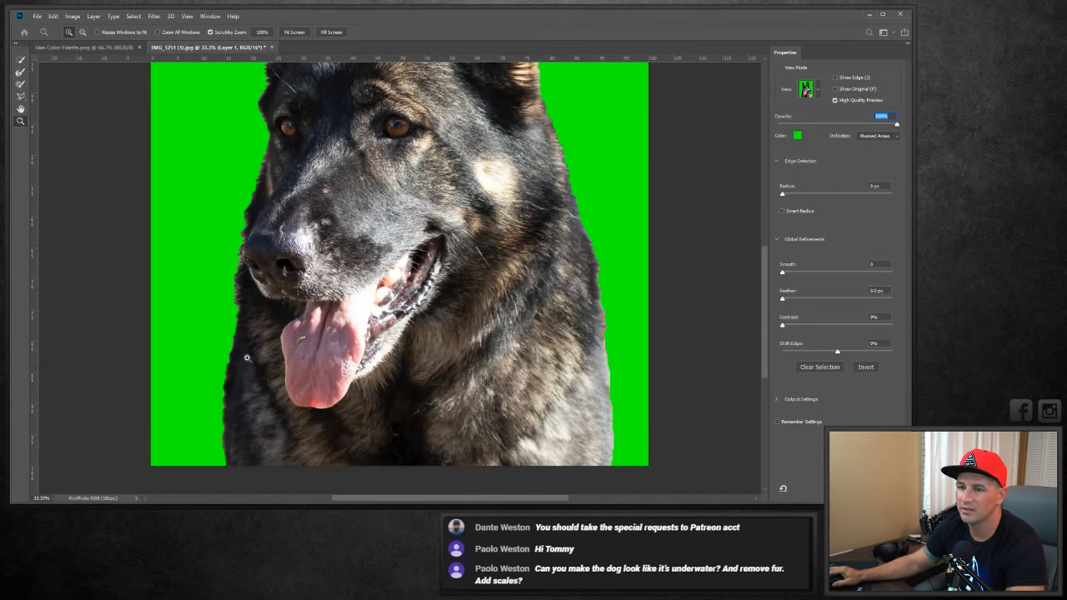
click(20, 74)
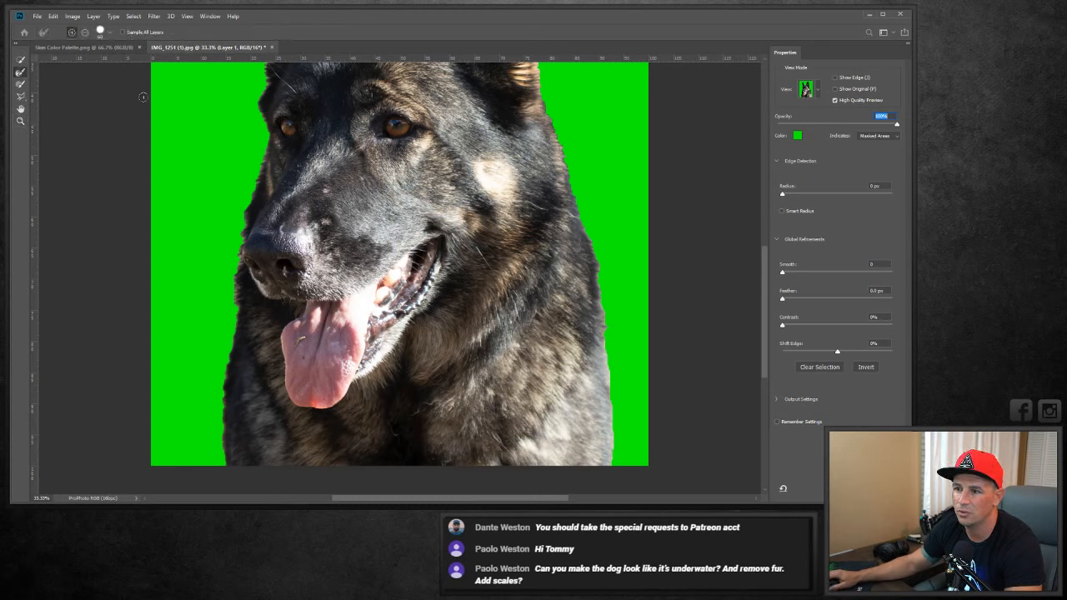
key(bracketright)
key(bracketright)
key(bracketright)
key(bracketright)
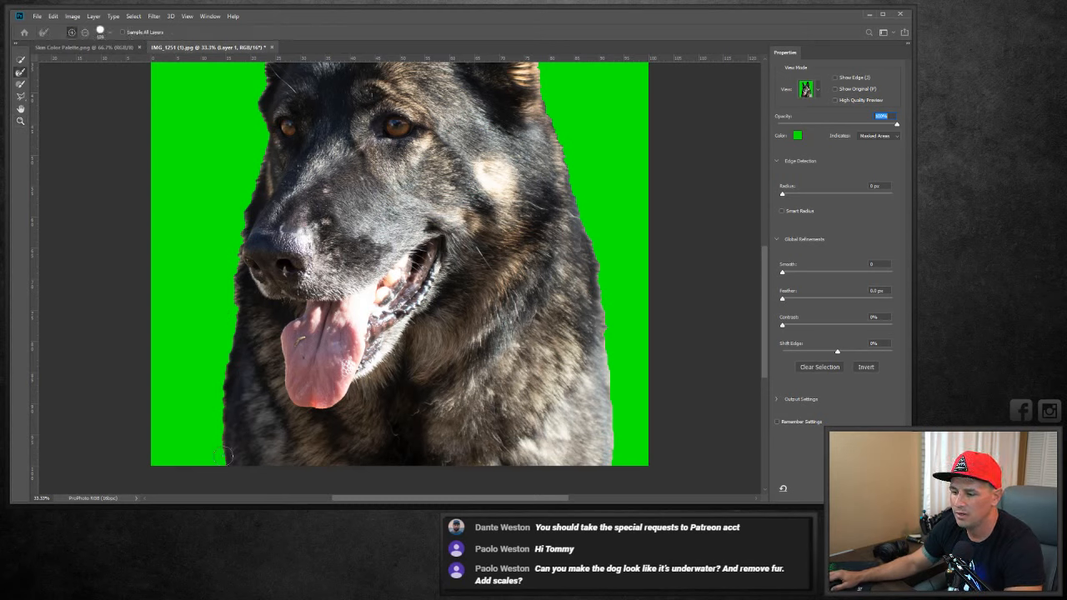
mouse_move(227, 462)
mouse_down()
mouse_move(231, 262)
mouse_move(223, 380)
mouse_up()
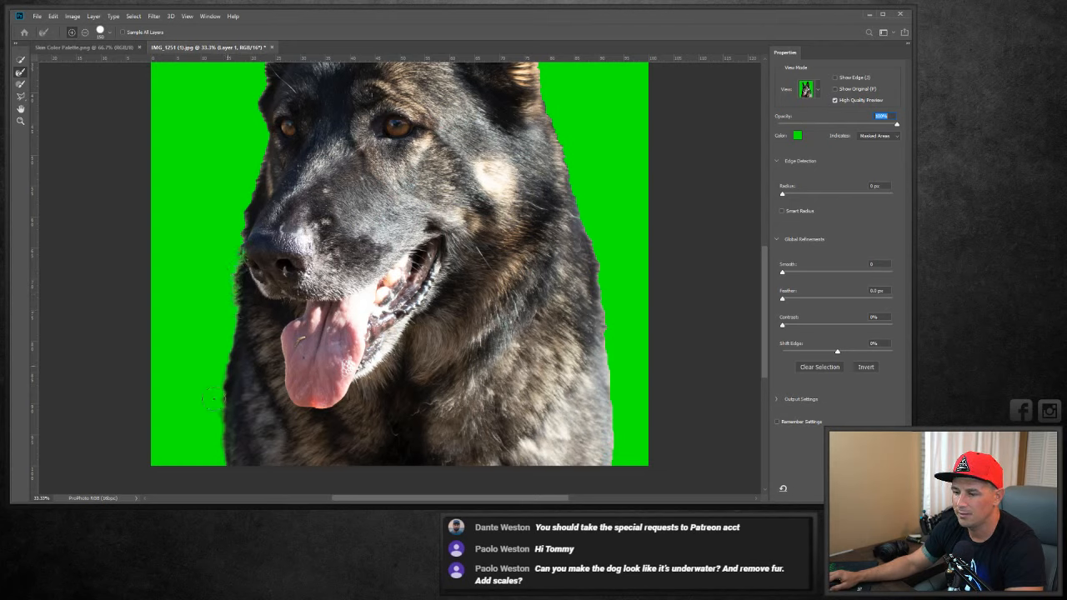
drag(223, 456, 246, 203)
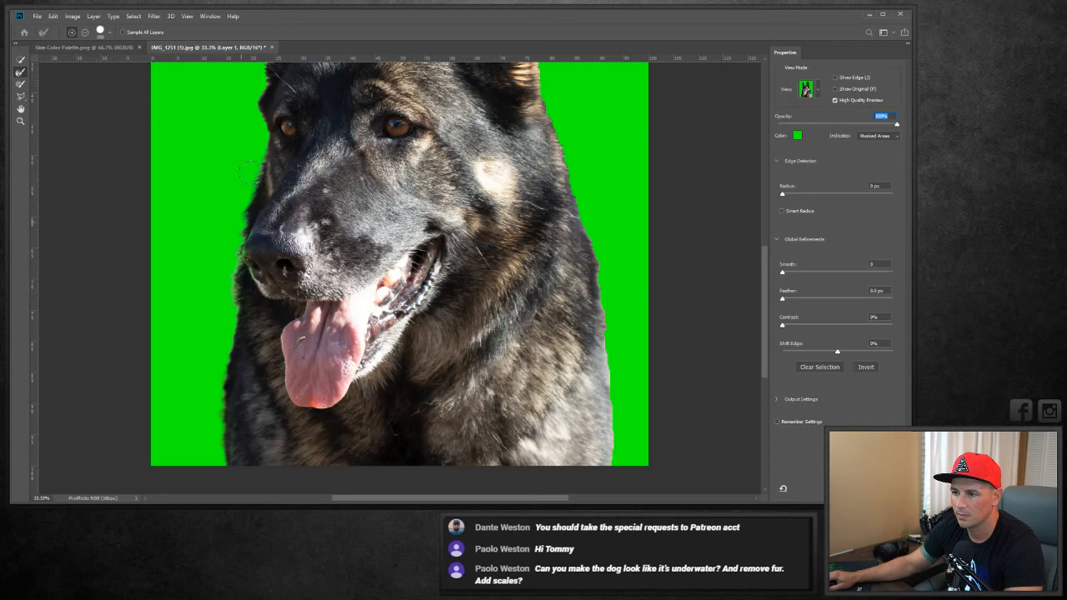
Set the mask Brush tool to add mode and restore the missing spot at the edge of the dog's nose.
click(22, 84)
click(21, 72)
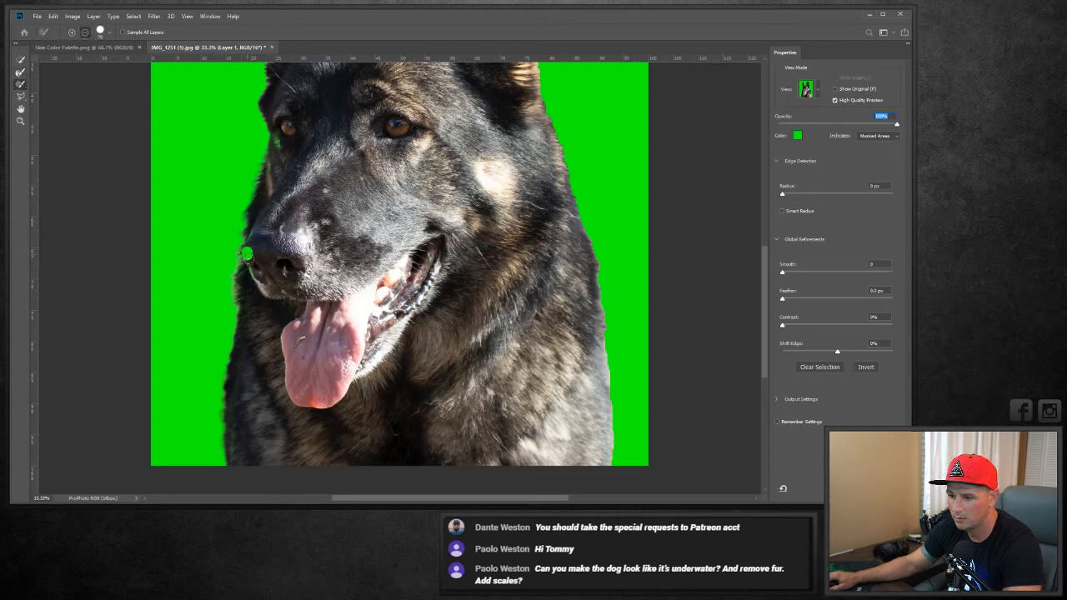
click(71, 31)
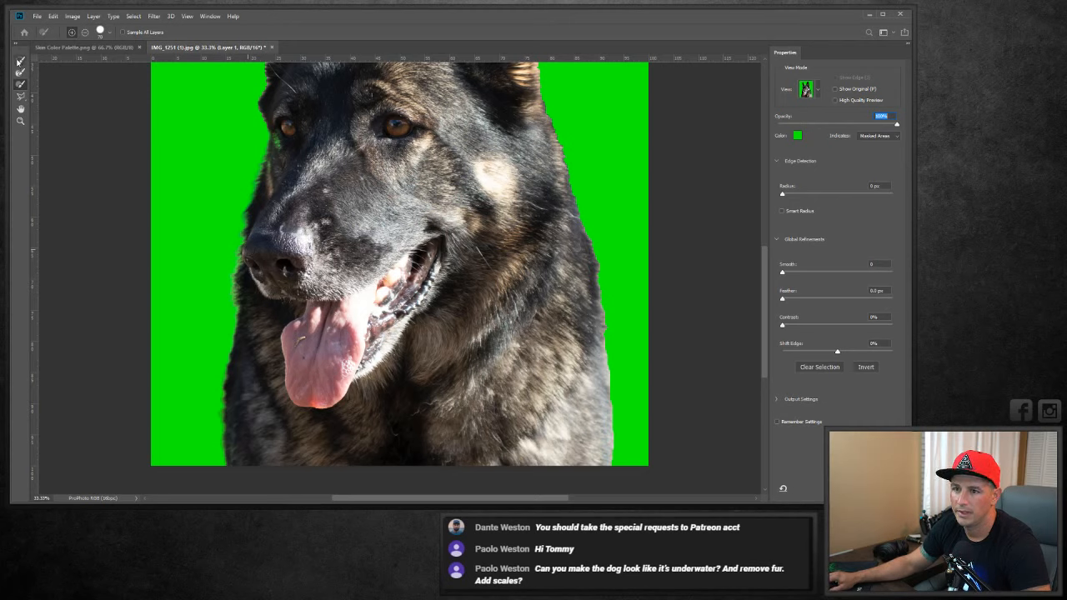
Refine the fur edge beside the dog's eye on the left outline and restore the missing specks there with the mask Brush.
click(20, 72)
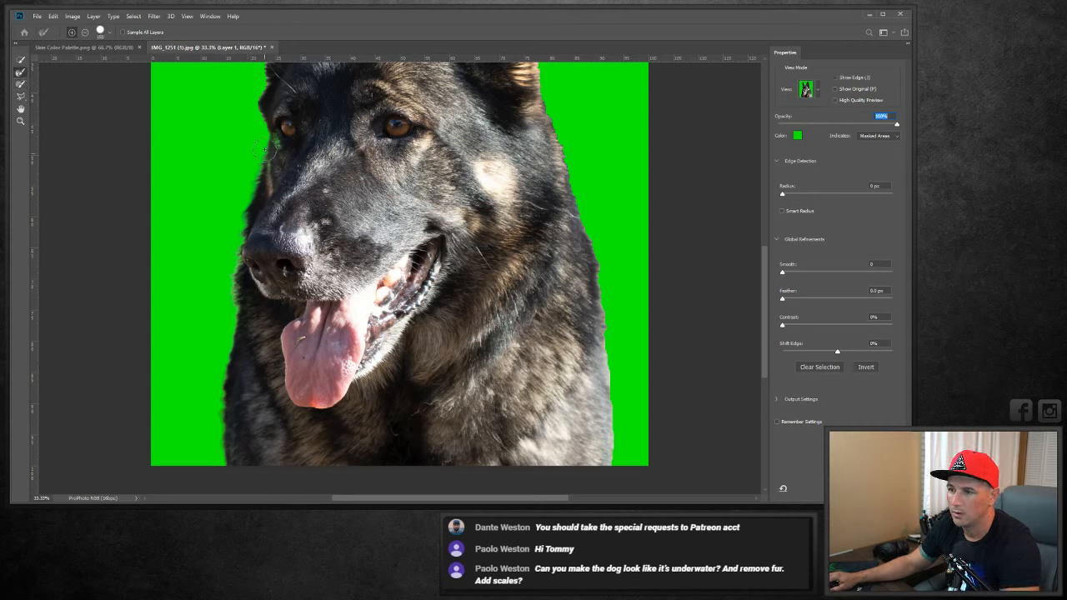
drag(258, 148, 258, 114)
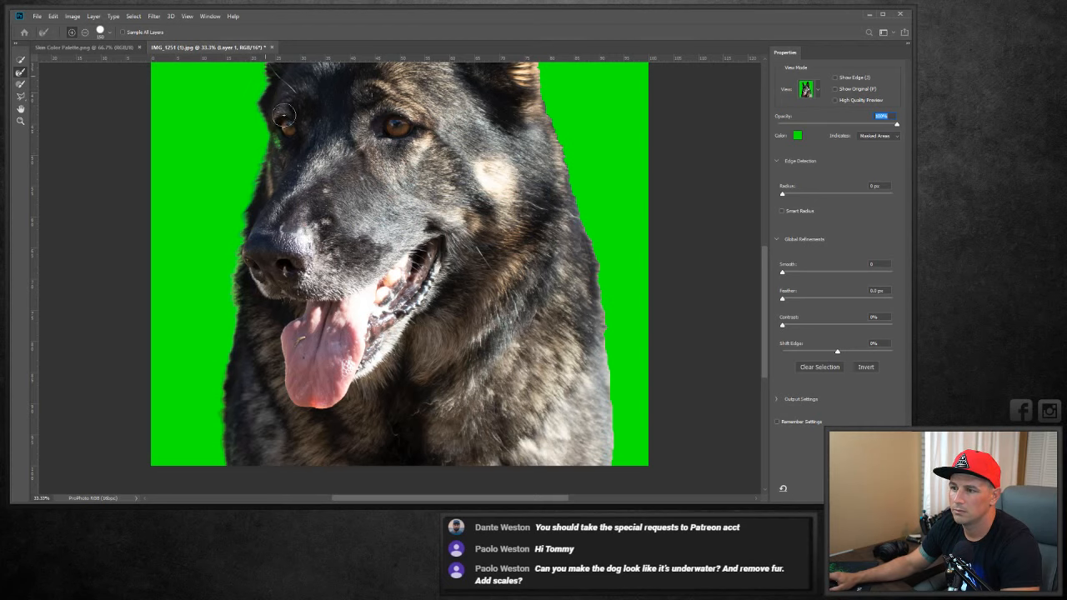
drag(765, 277, 765, 262)
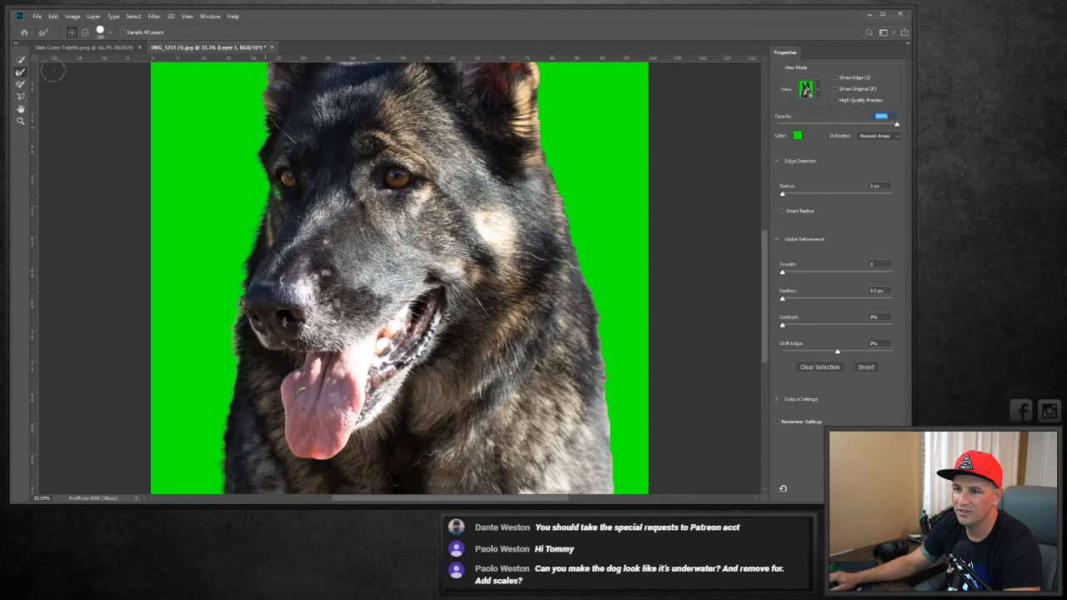
click(21, 85)
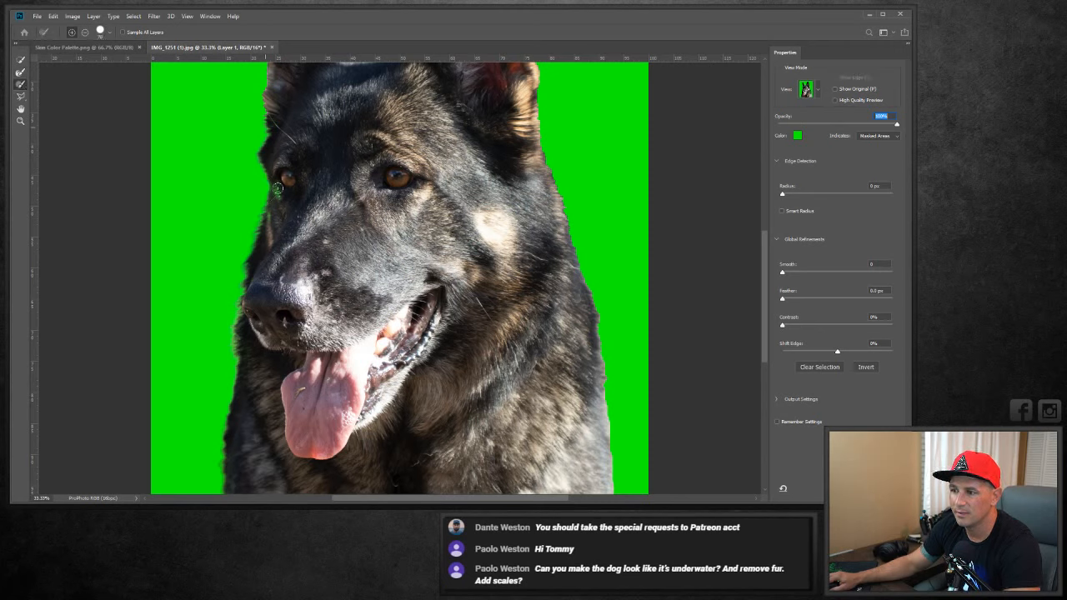
Refine the outer fur edge of the left ear and subtract the stray background patch beside it with the mask Brush.
click(21, 72)
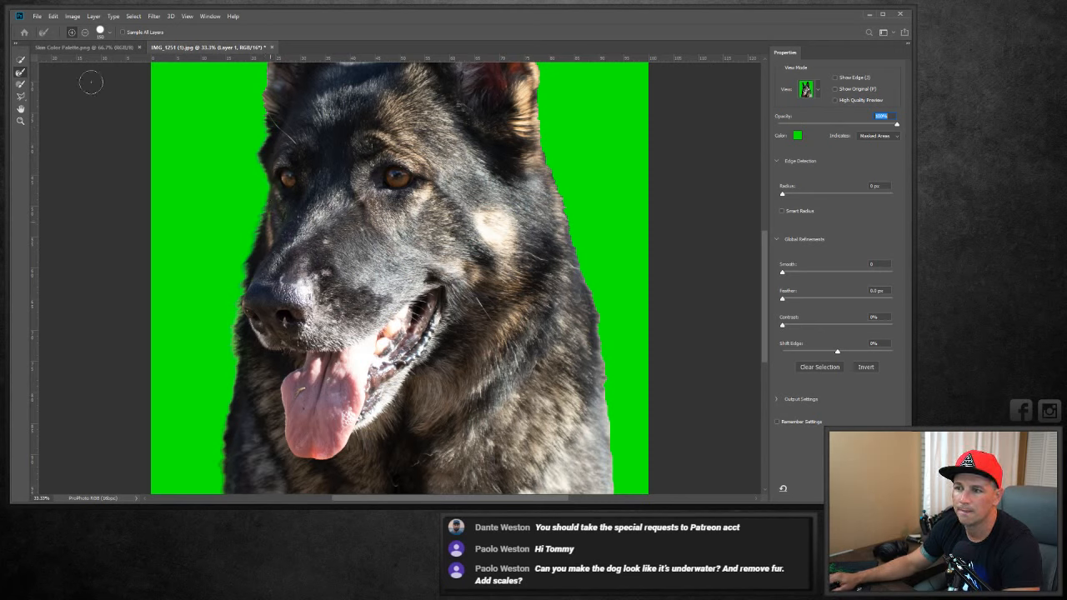
drag(762, 285, 761, 232)
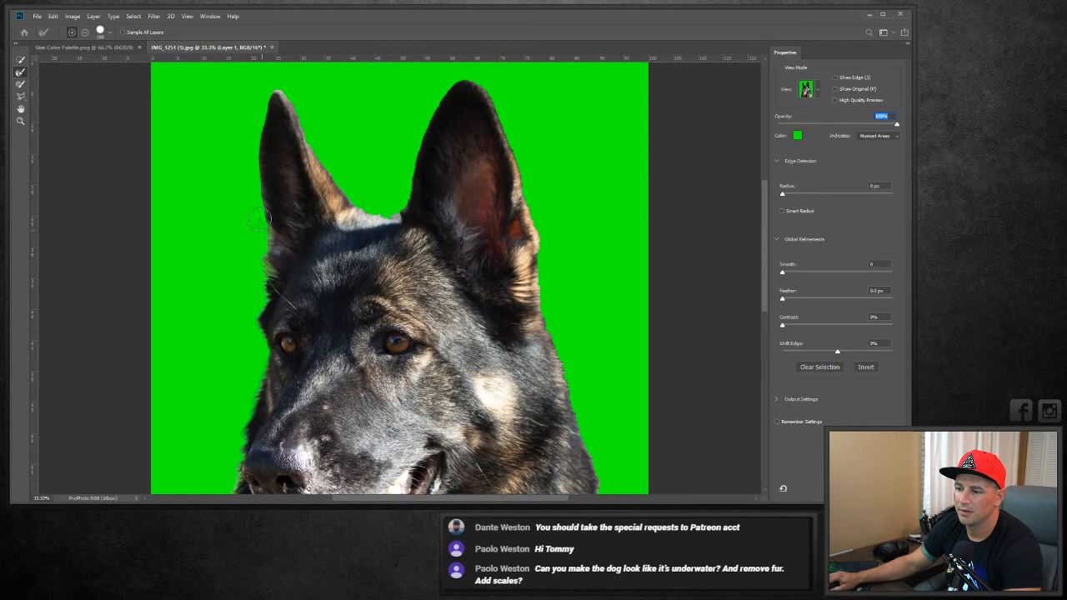
drag(258, 219, 250, 188)
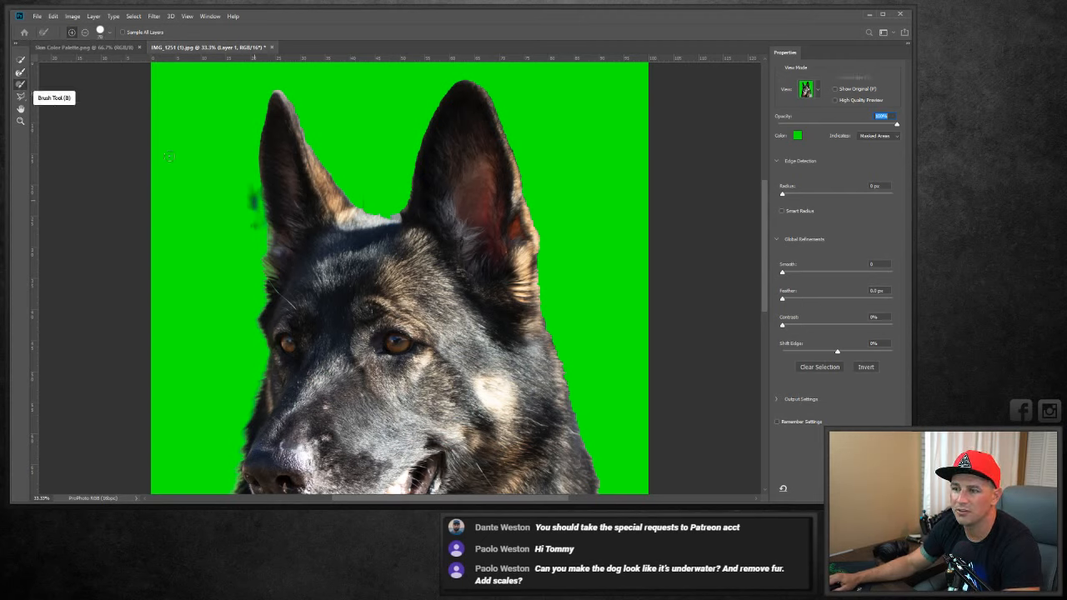
drag(250, 190, 254, 218)
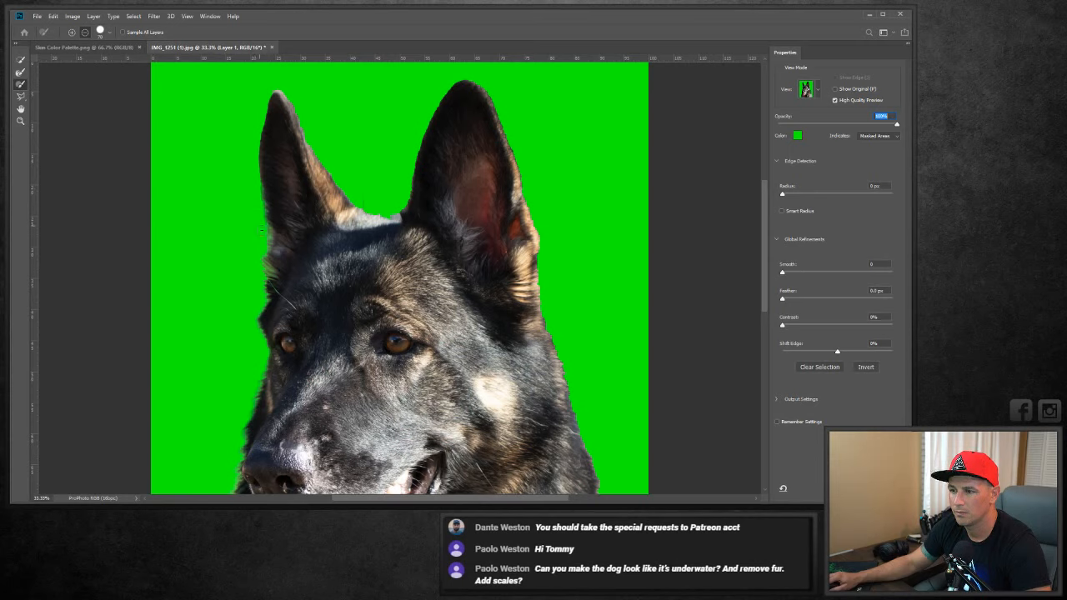
Touch up the inner edge of the left ear with the Refine Edge Brush, switching it to subtract mode.
click(20, 72)
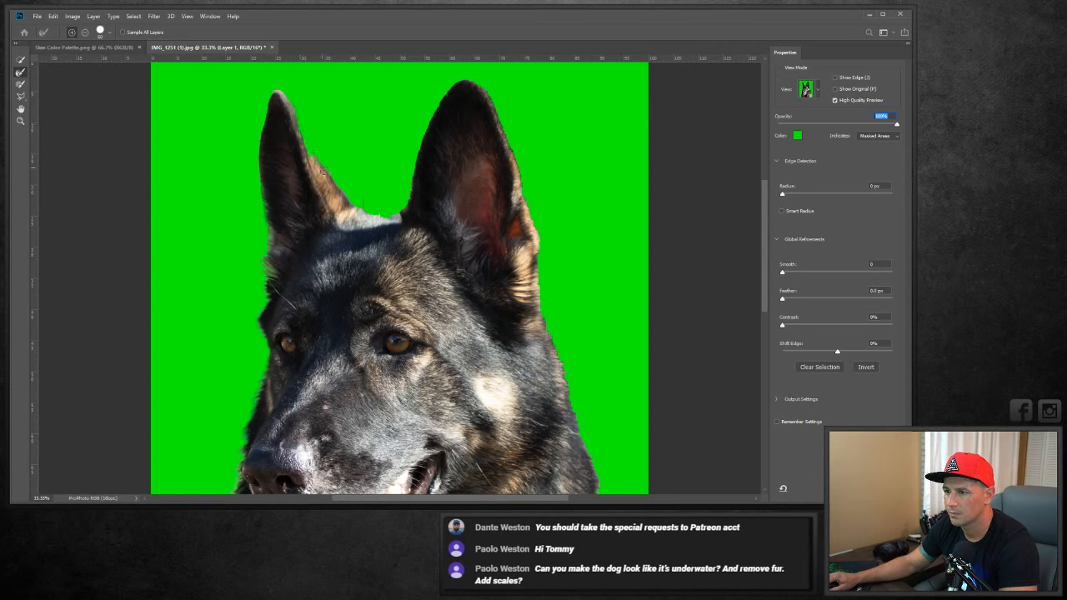
key(alt)
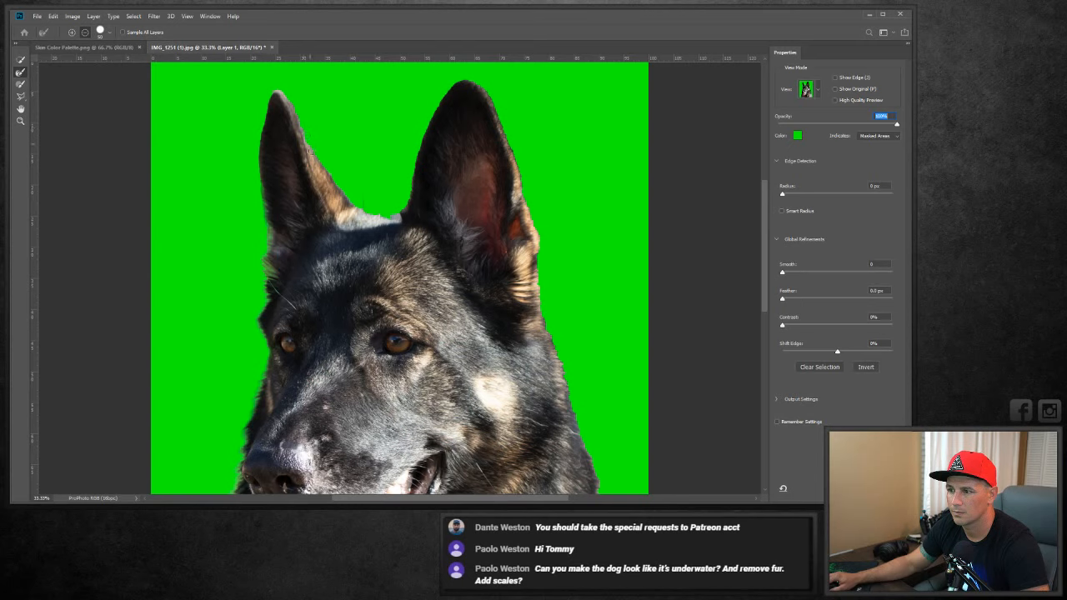
Refine the selection edge in add mode along the right ear and down the right side of the neck and chest.
click(73, 33)
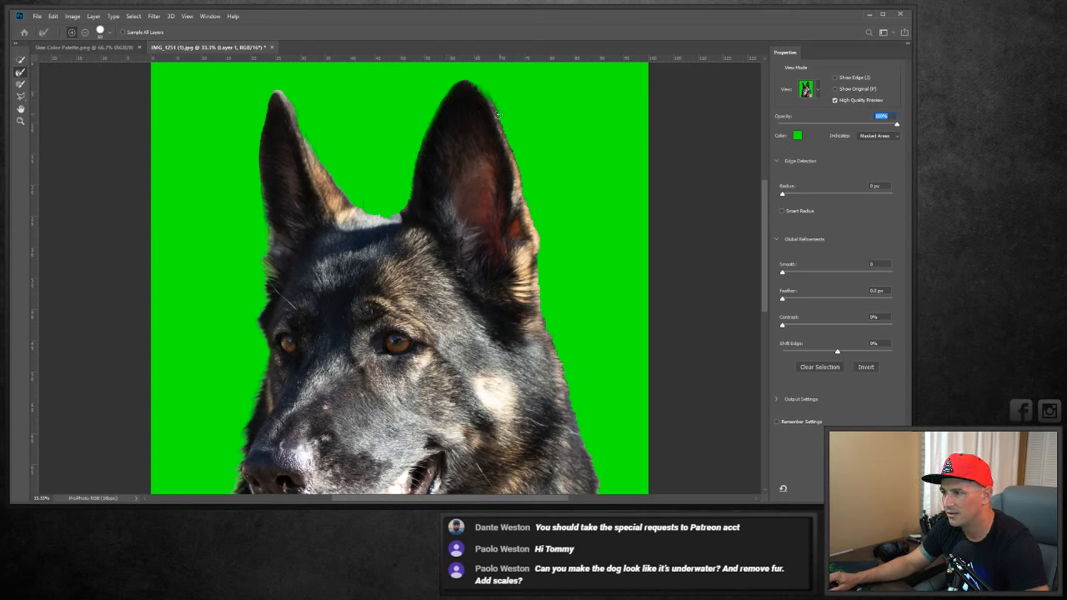
drag(498, 114, 475, 82)
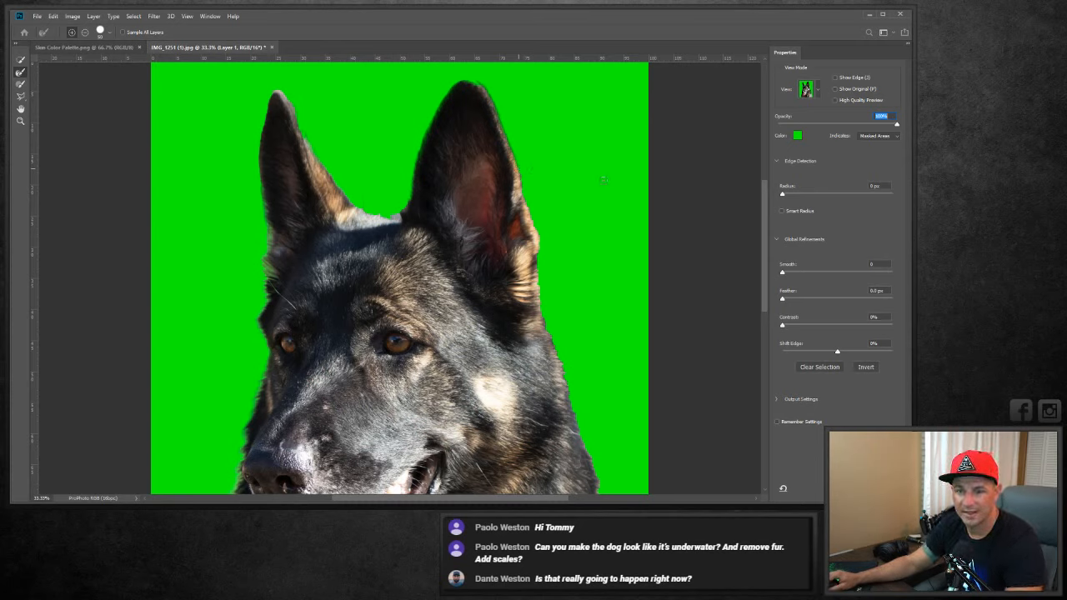
scroll(588, 190, down, 3)
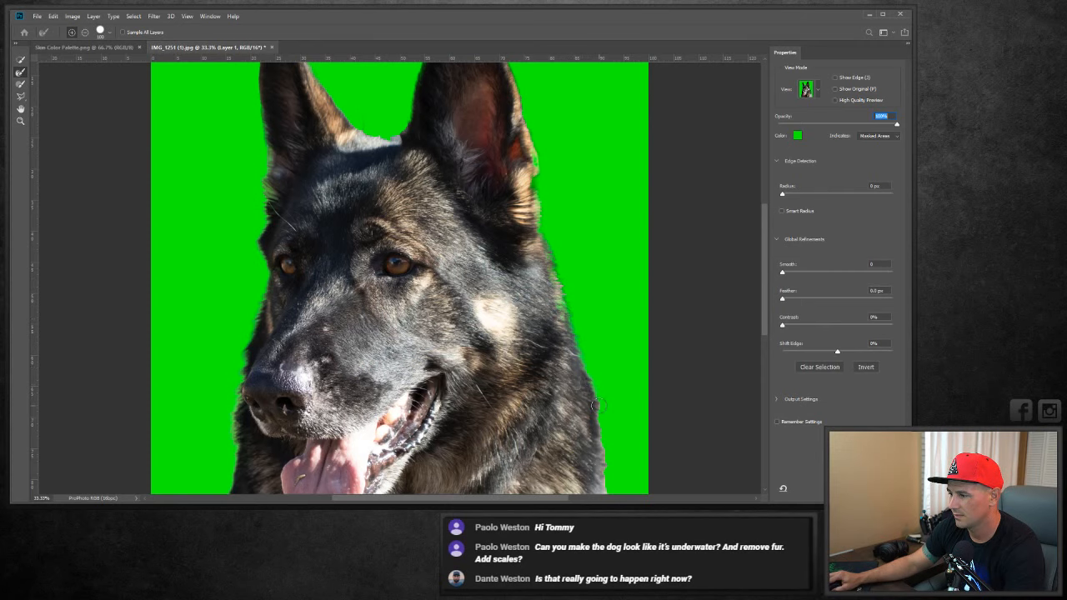
drag(763, 247, 651, 286)
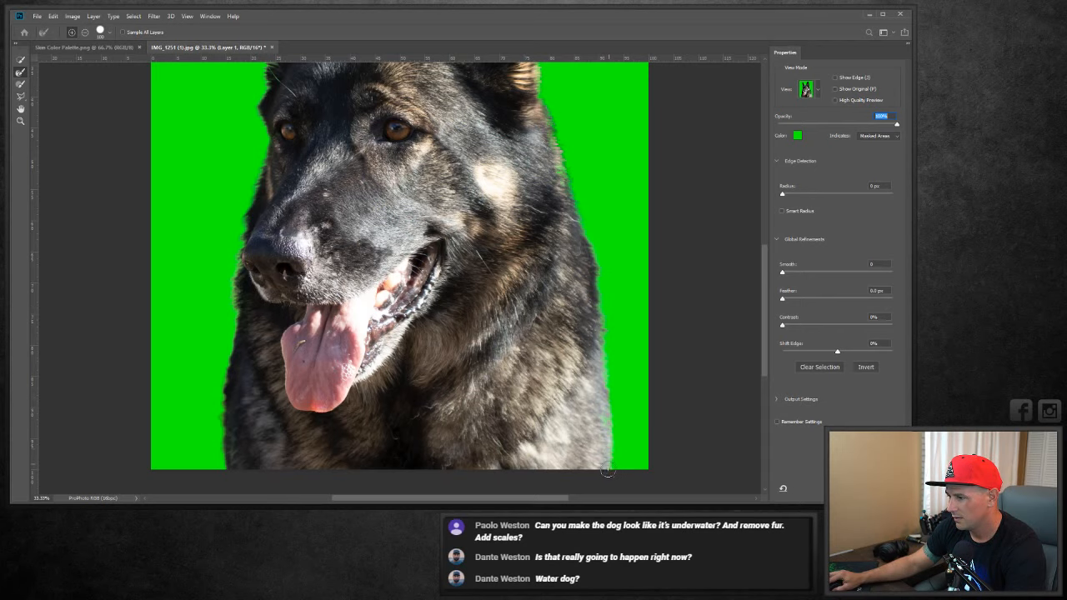
drag(764, 272, 764, 206)
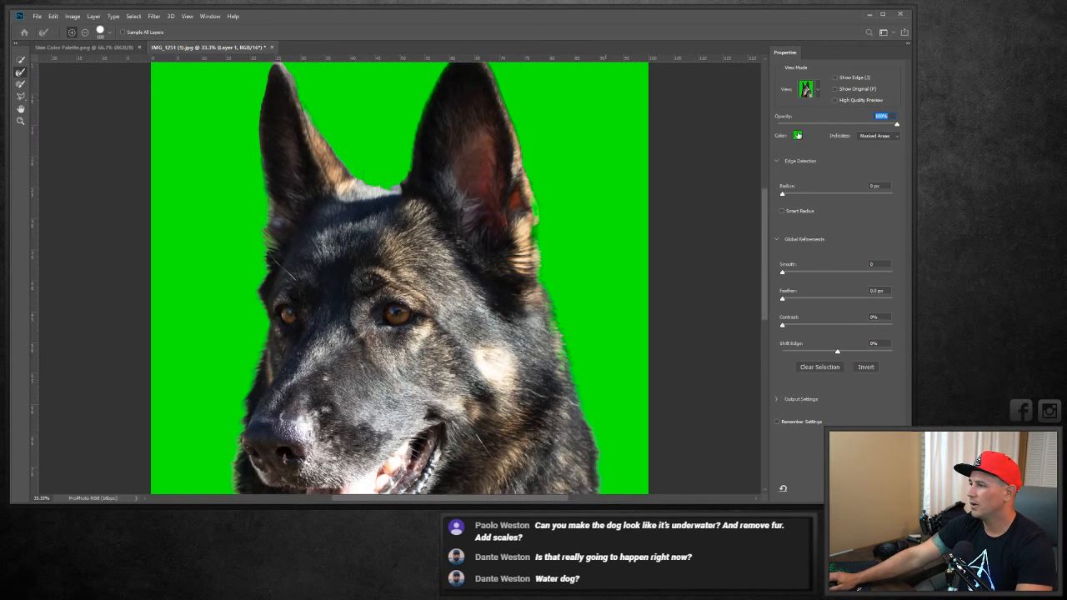
Lower the green overlay's opacity, leave Select and Mask, and paste the cut-out dog onto a new layer.
drag(850, 132, 763, 148)
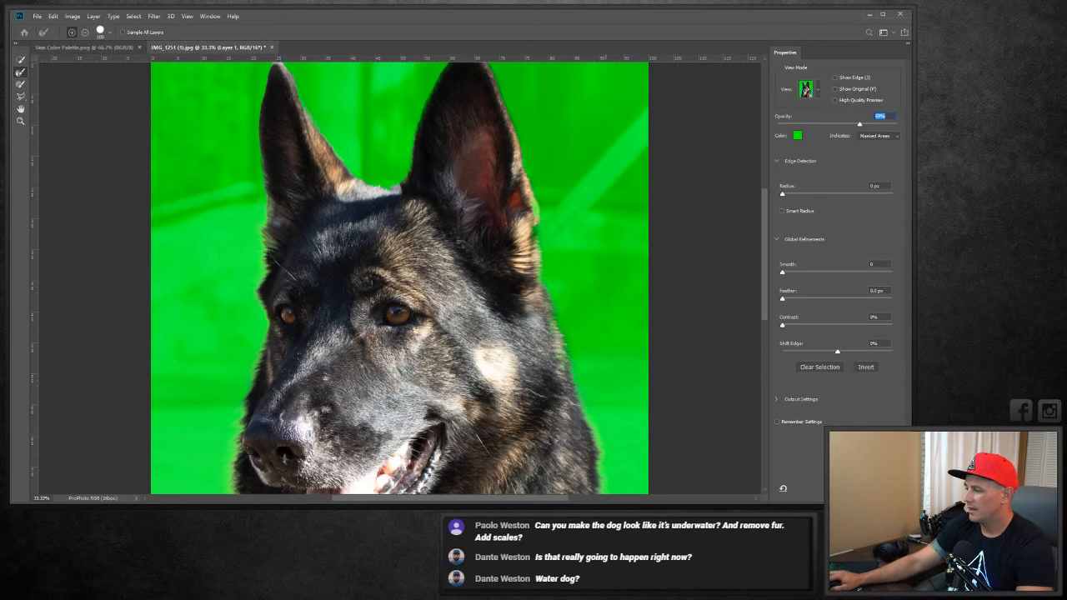
key(Escape)
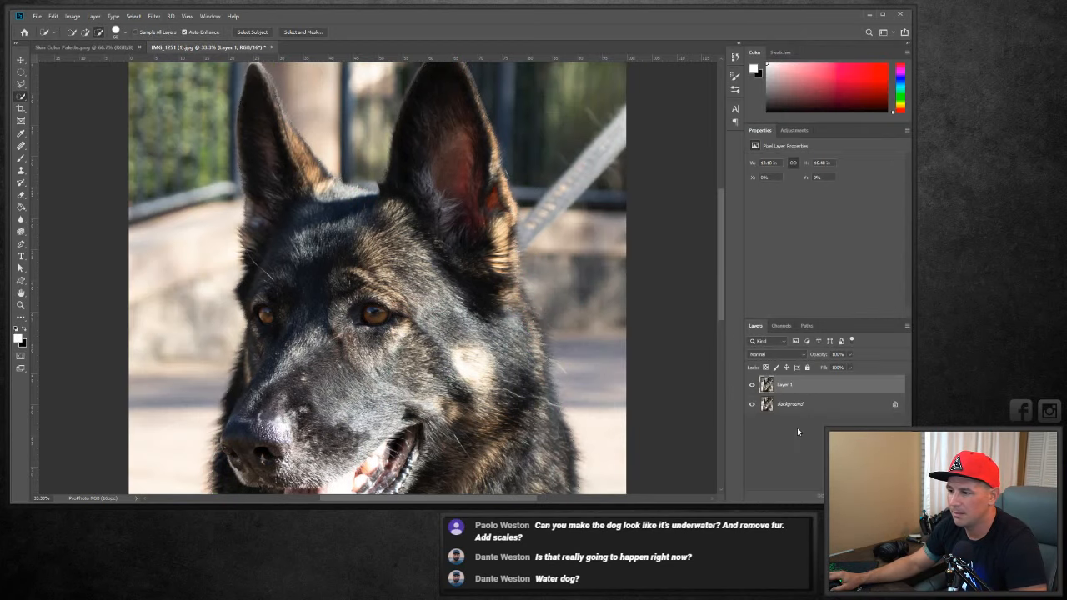
key(ctrl+v)
Darken Layer 1 with a Brightness/Contrast adjustment, setting brightness to -69.
click(786, 404)
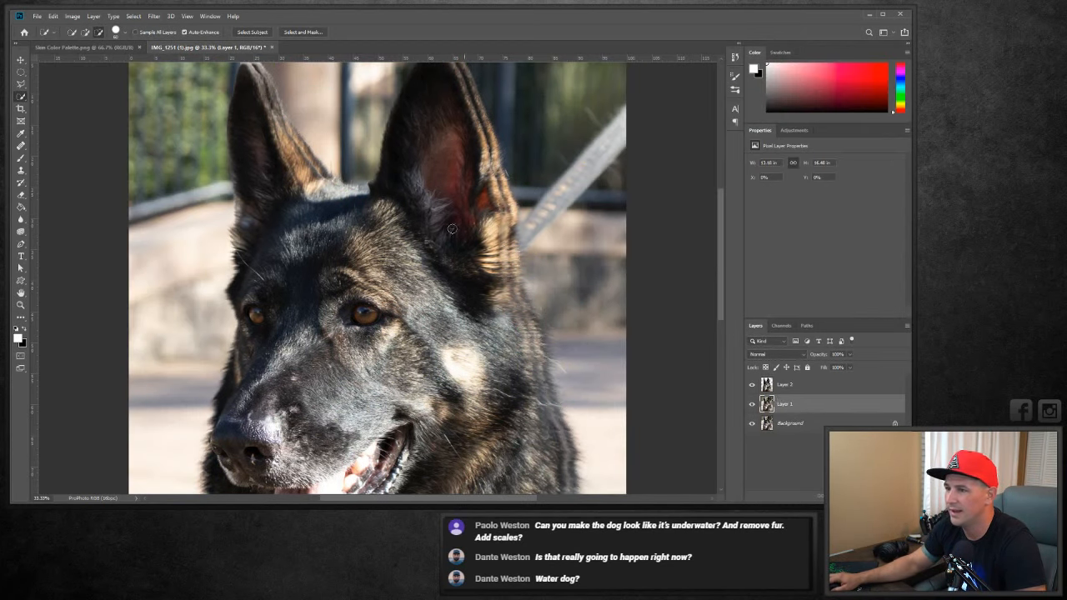
click(67, 17)
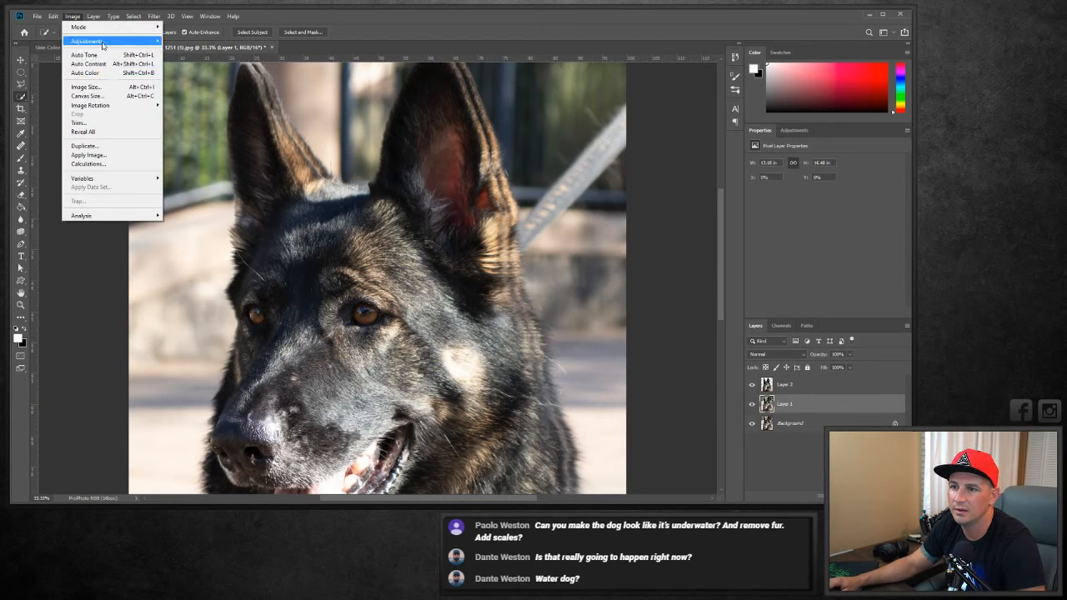
mouse_move(104, 44)
click(202, 41)
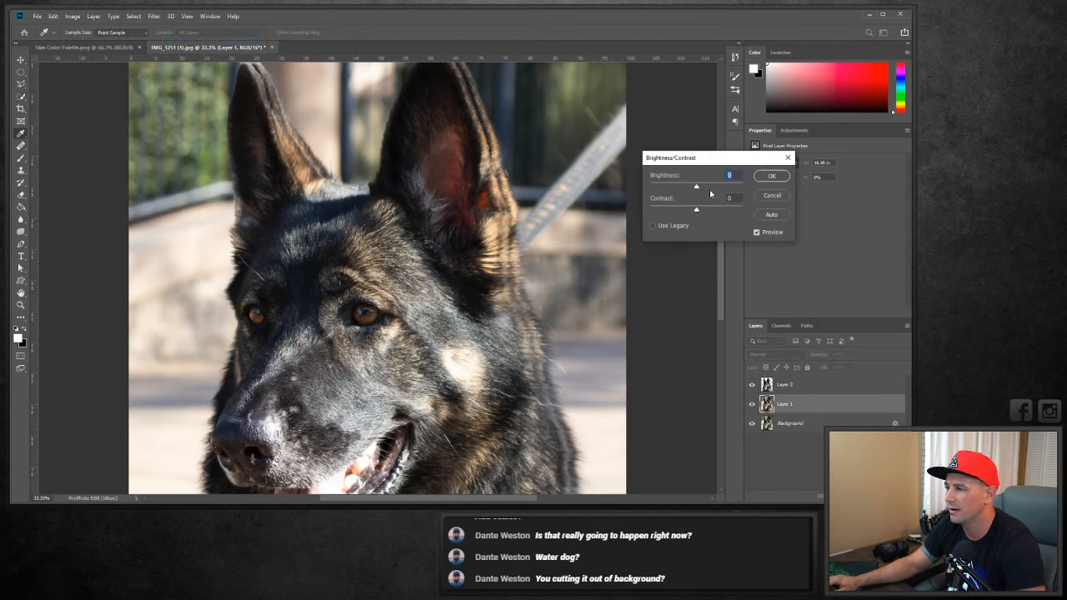
drag(697, 188, 675, 191)
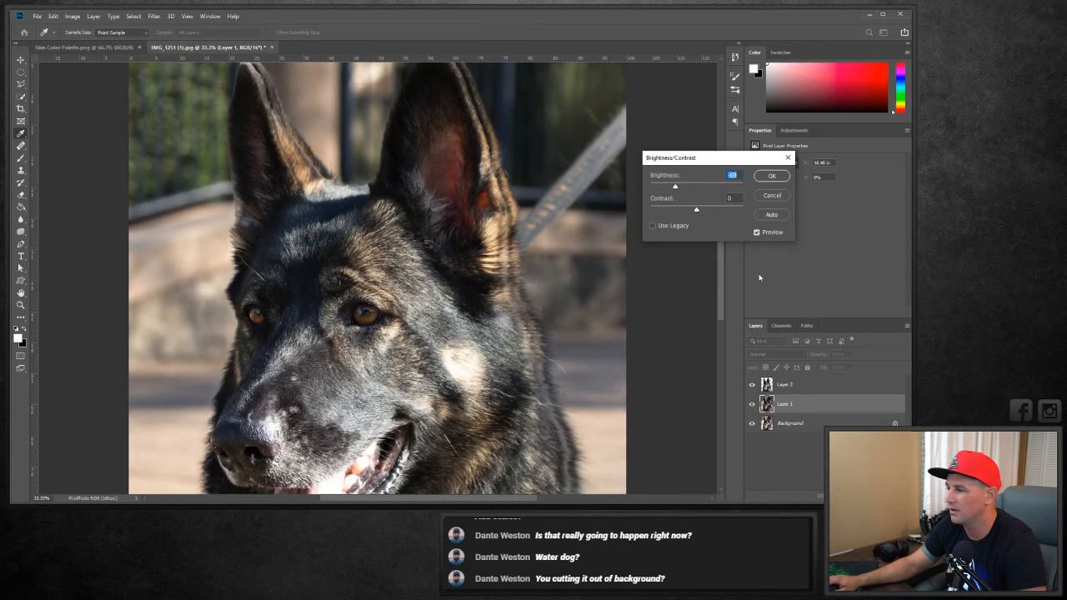
click(771, 177)
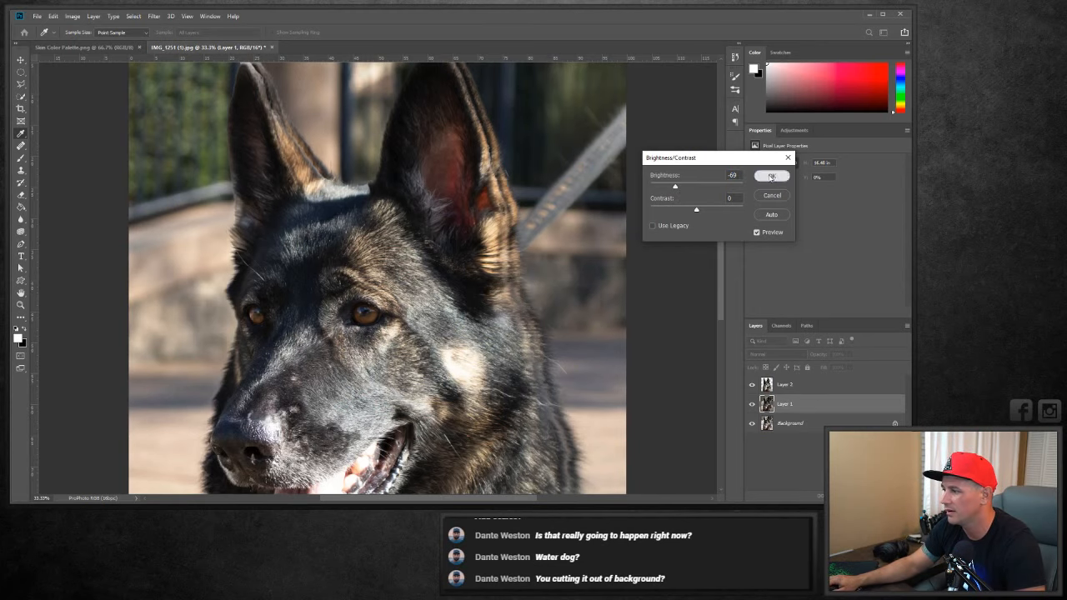
Move the cut-out dog on Layer 2 so that it lines up with the dog in the layer below.
click(775, 384)
click(20, 60)
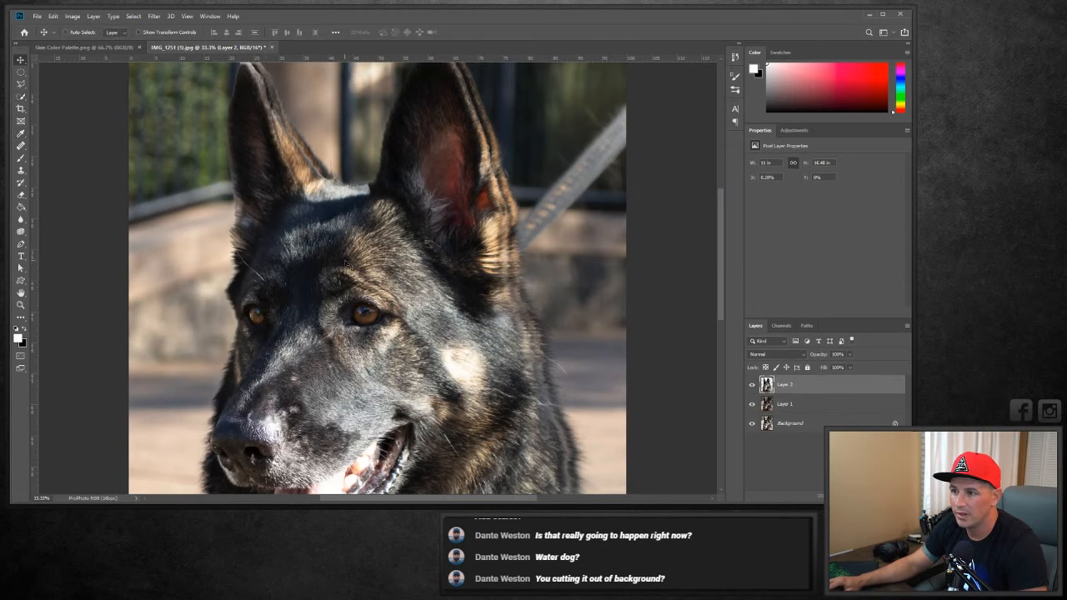
drag(345, 263, 355, 251)
Darken Layer 1 again with a Brightness/Contrast adjustment, setting brightness to -37.
click(810, 406)
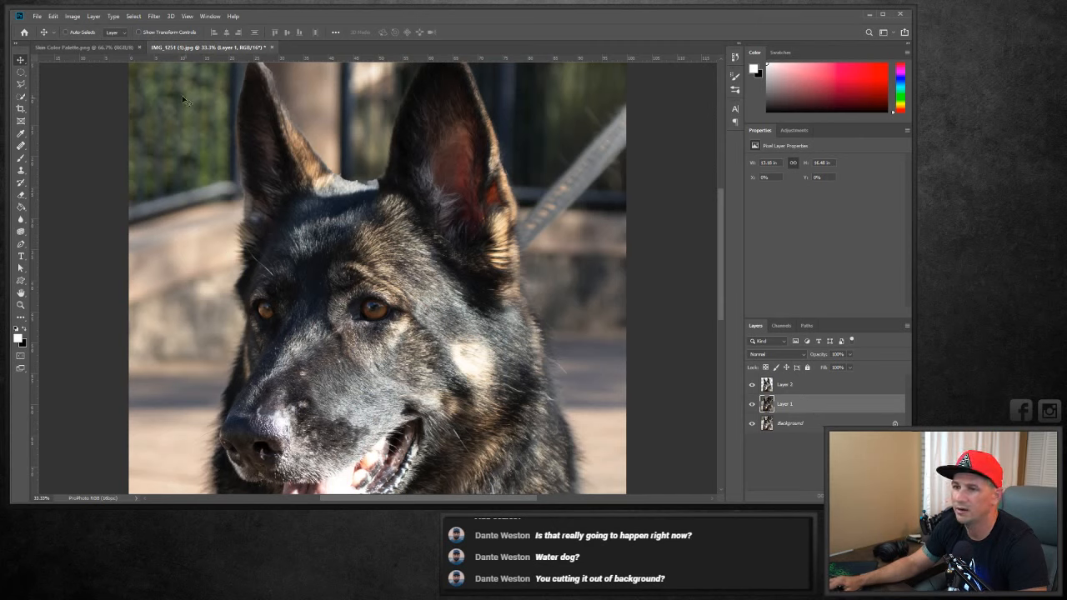
click(73, 16)
mouse_move(116, 41)
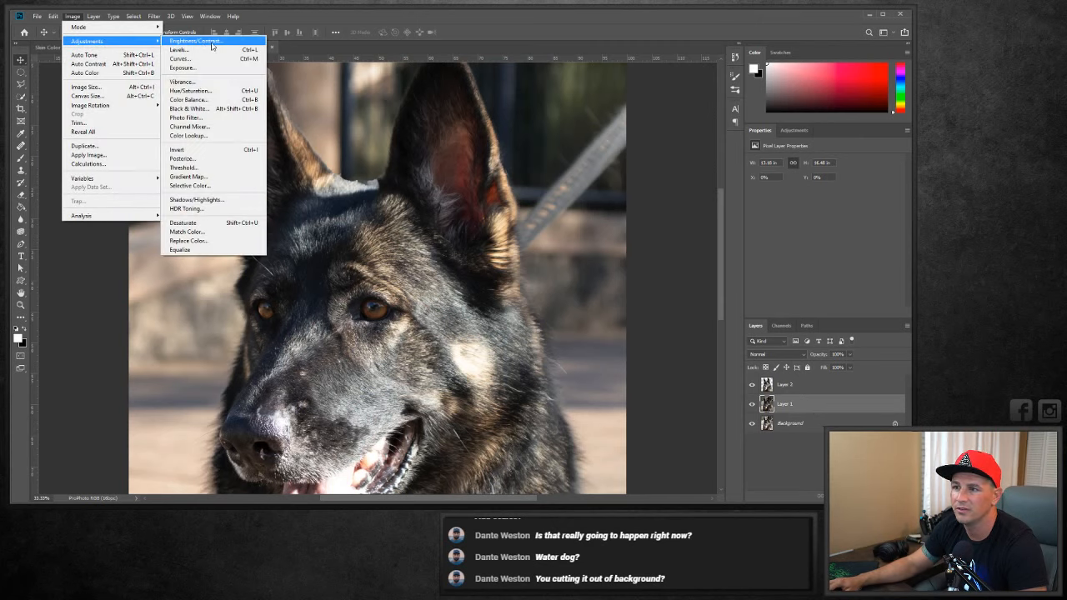
click(212, 44)
drag(694, 188, 689, 193)
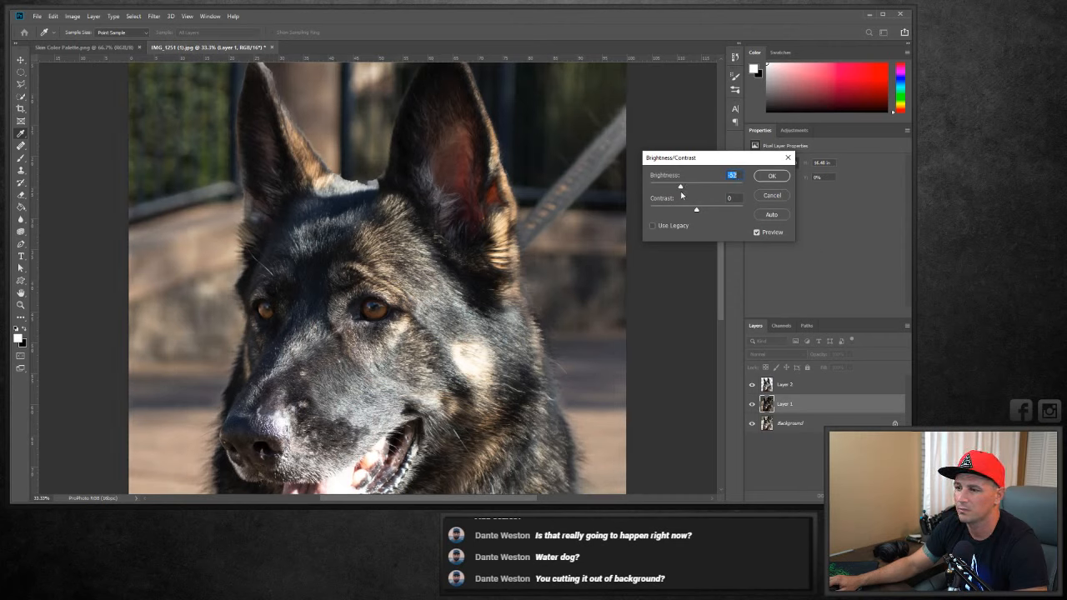
drag(681, 194, 686, 194)
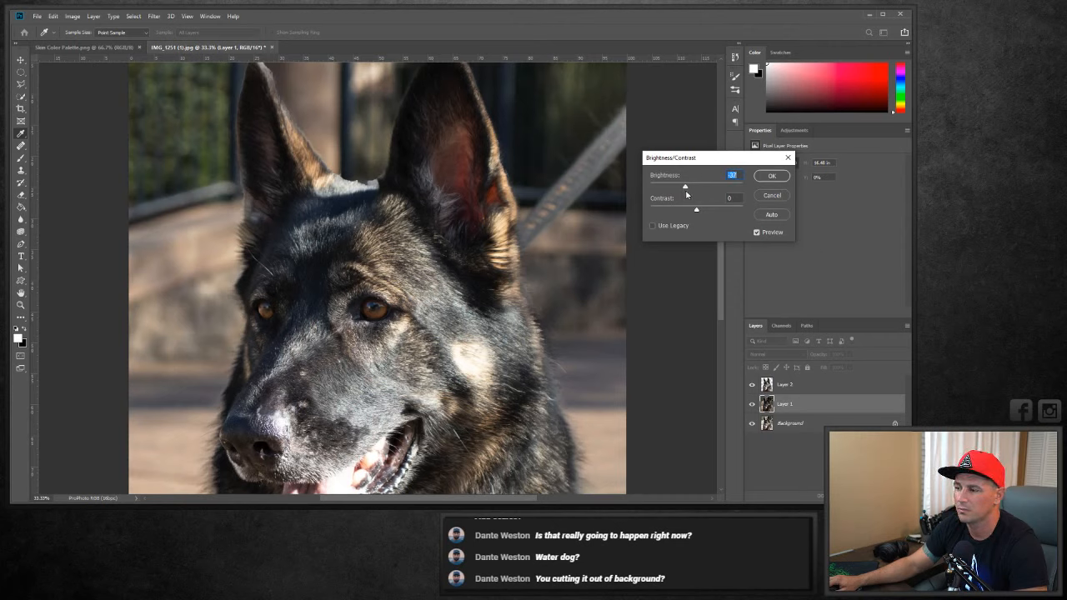
click(771, 176)
Fit the whole image in view and compare the darkened Layer 1 against the original by toggling its visibility.
key(z)
right_click(328, 226)
click(336, 233)
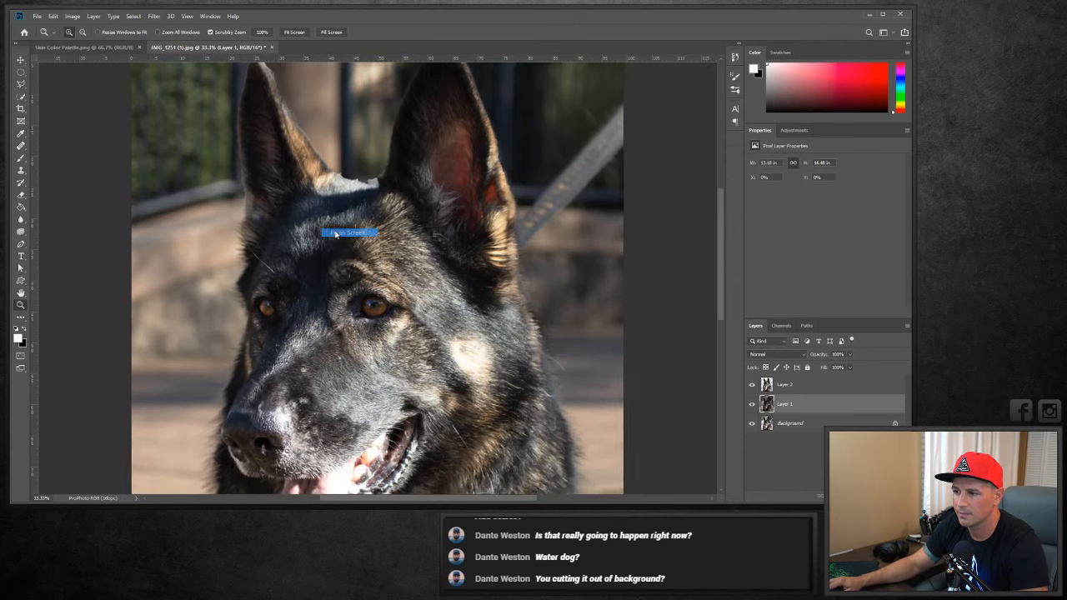
click(752, 406)
click(752, 406)
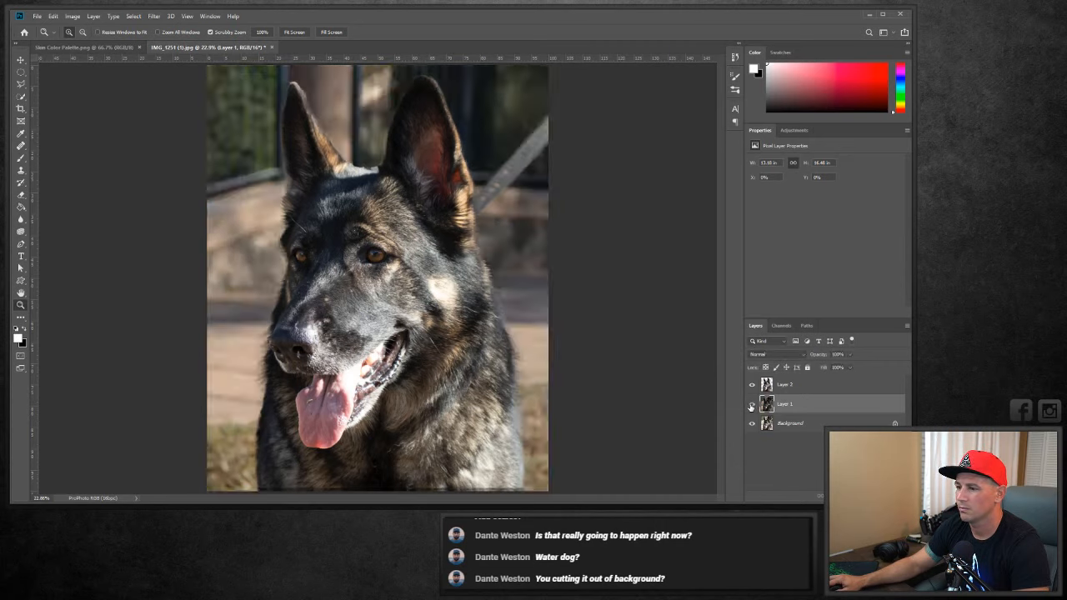
click(752, 406)
click(752, 406)
click(752, 406)
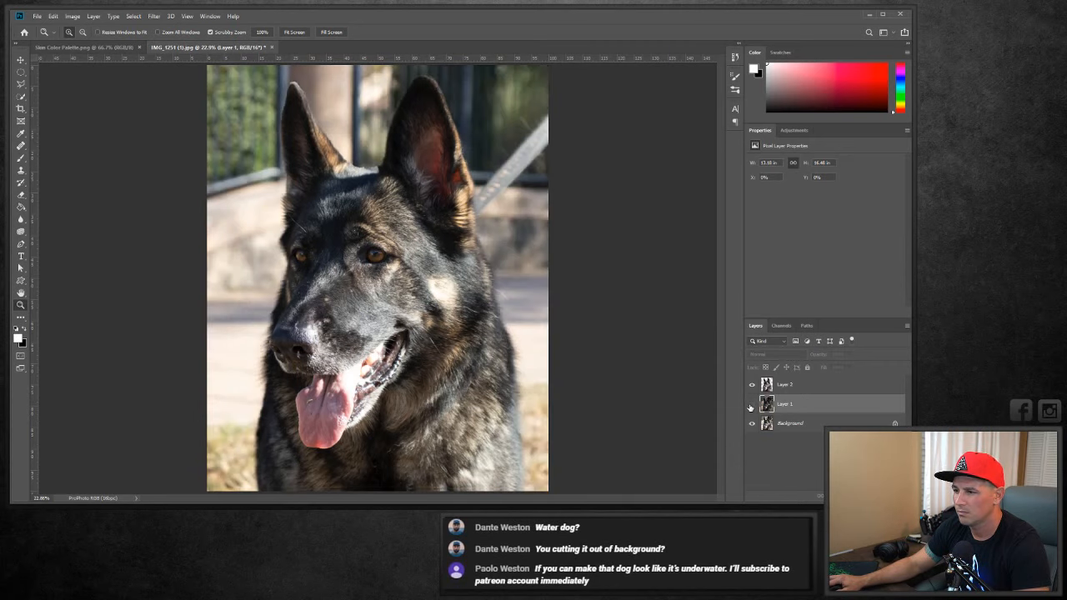
click(752, 405)
Erase the light fringe between the ears on Layer 2, using a larger soft Eraser brush with reduced flow.
click(796, 386)
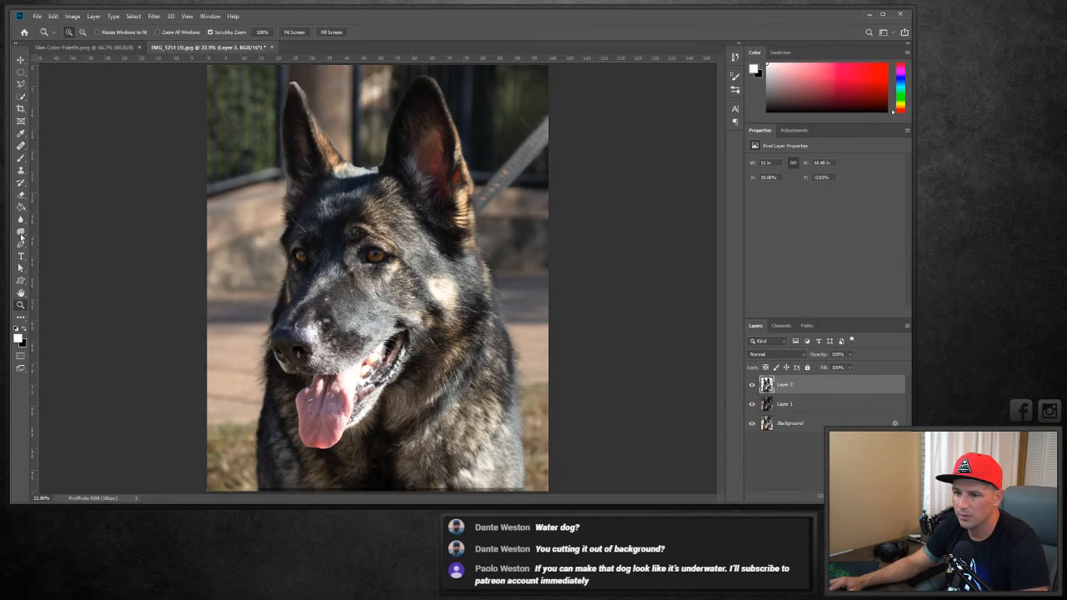
click(375, 166)
click(375, 167)
click(375, 167)
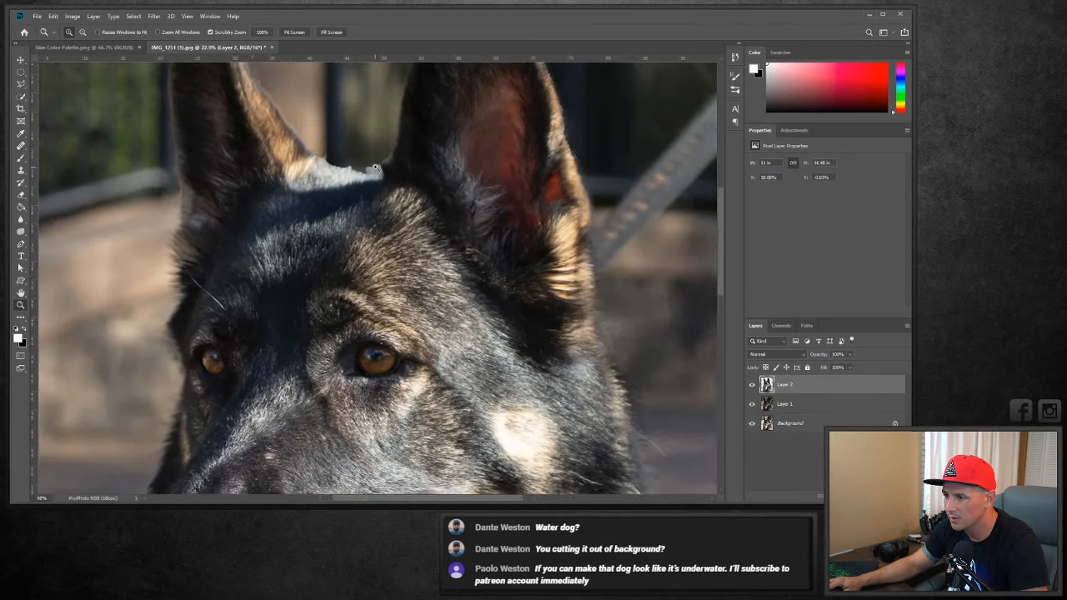
click(375, 167)
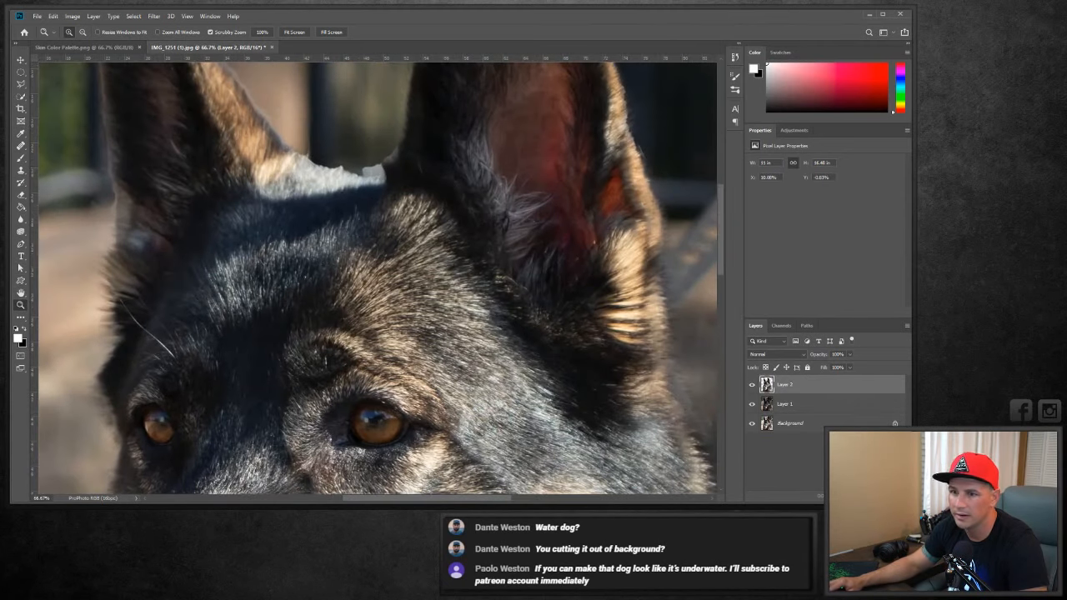
click(20, 194)
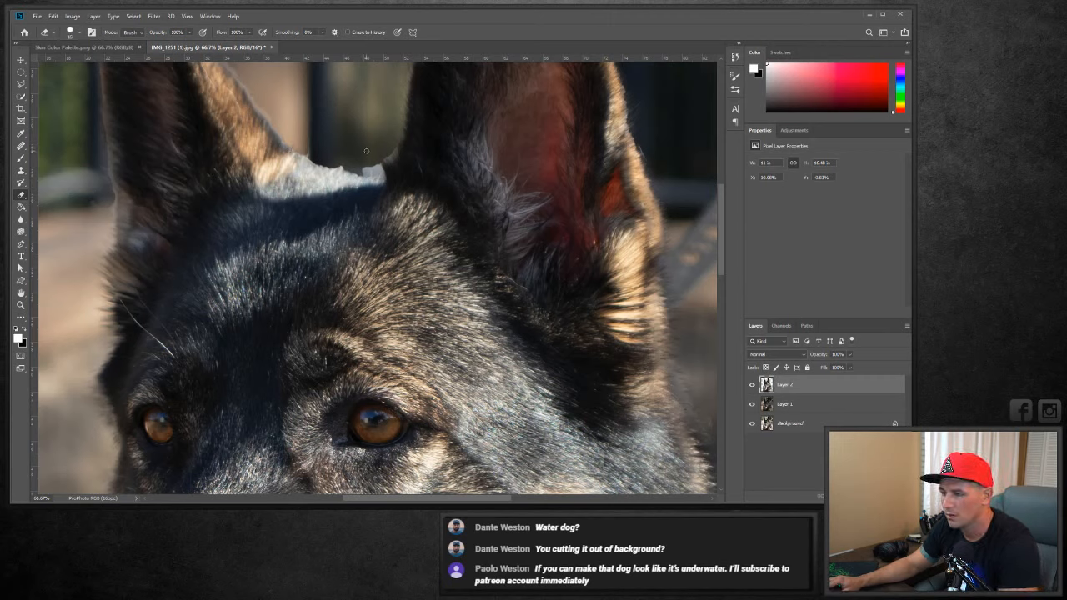
key(bracketright)
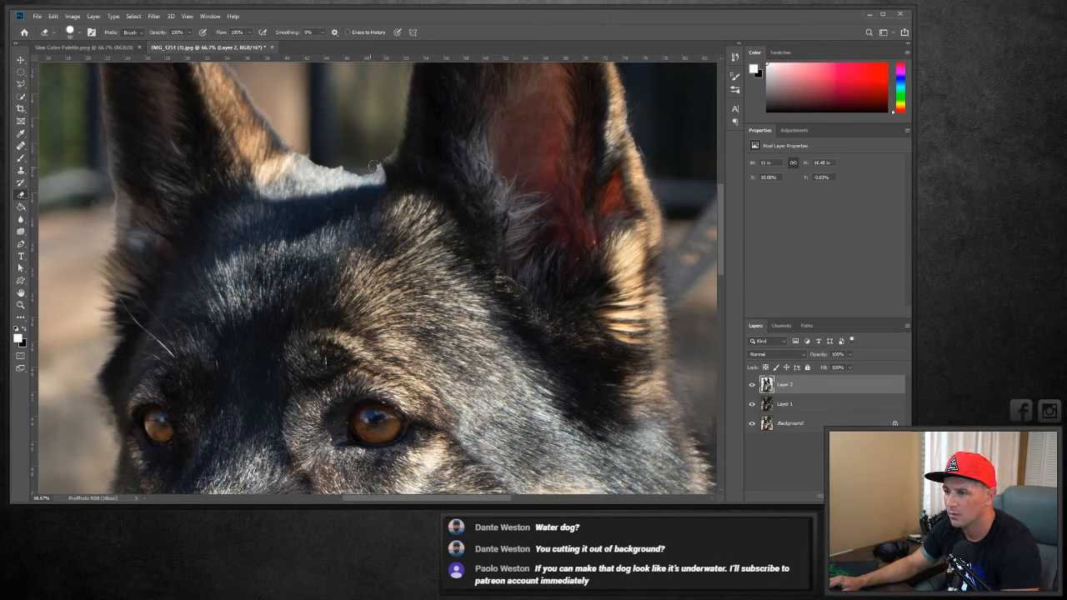
click(81, 32)
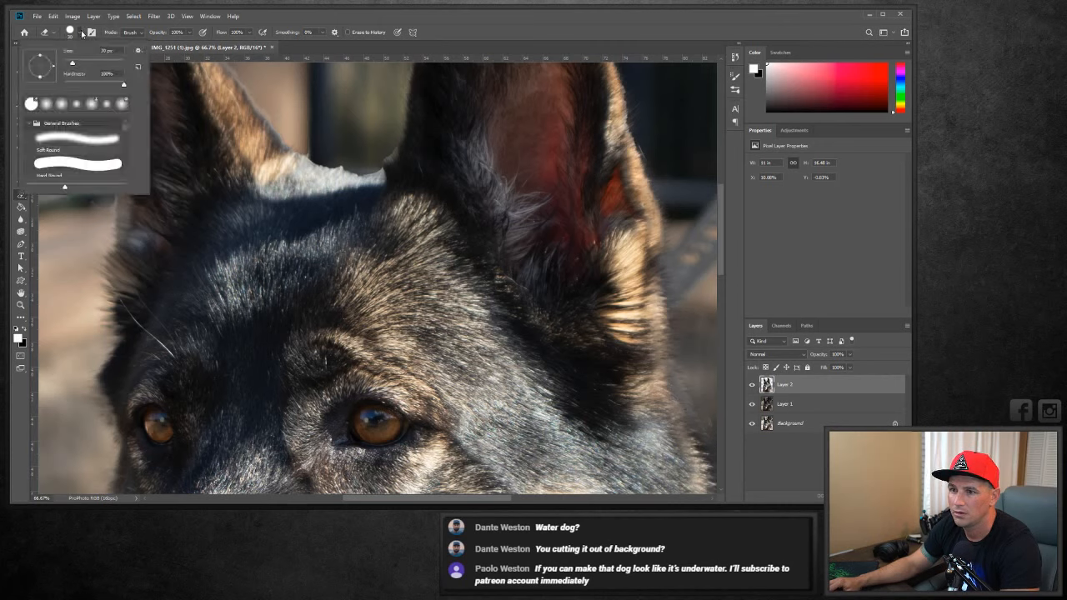
key(Return)
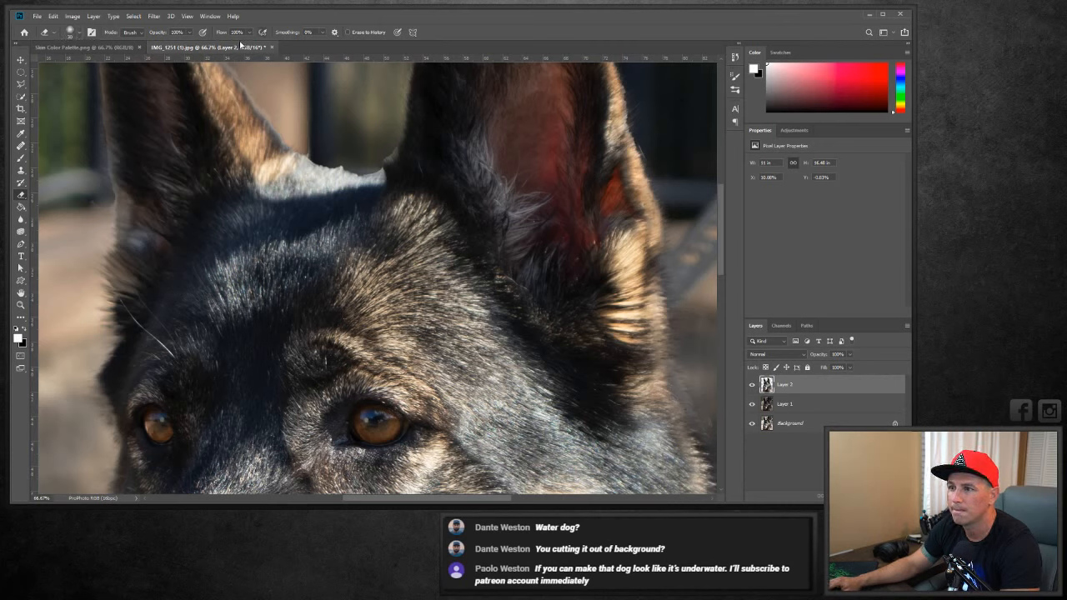
drag(249, 37, 215, 46)
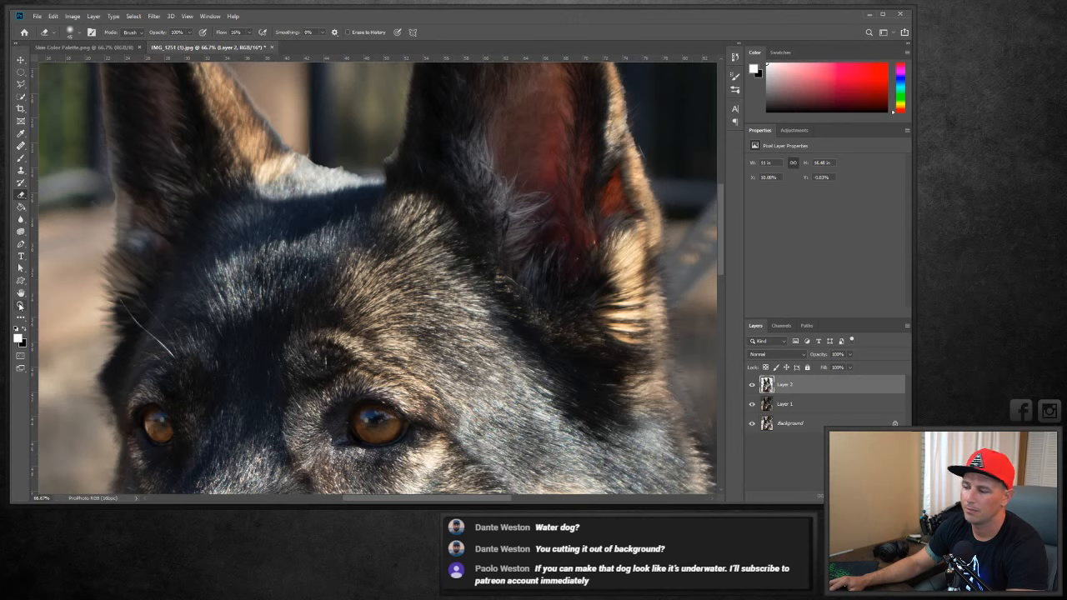
Return to the full image view and check the darkened background by hiding and showing Layer 1 once.
click(25, 304)
right_click(319, 267)
click(337, 275)
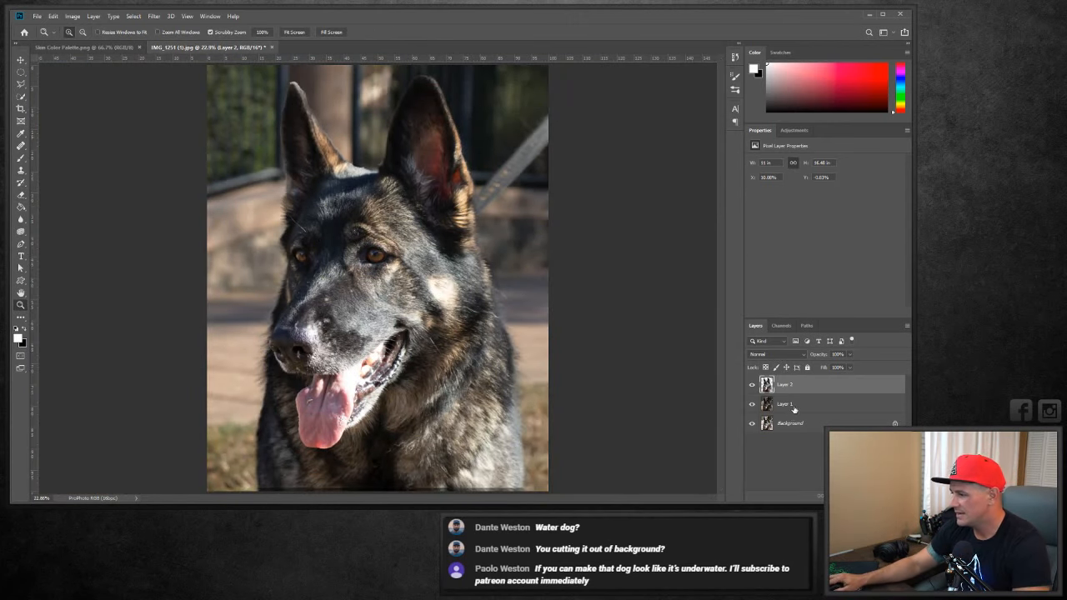
key(alt+bracketleft)
click(751, 404)
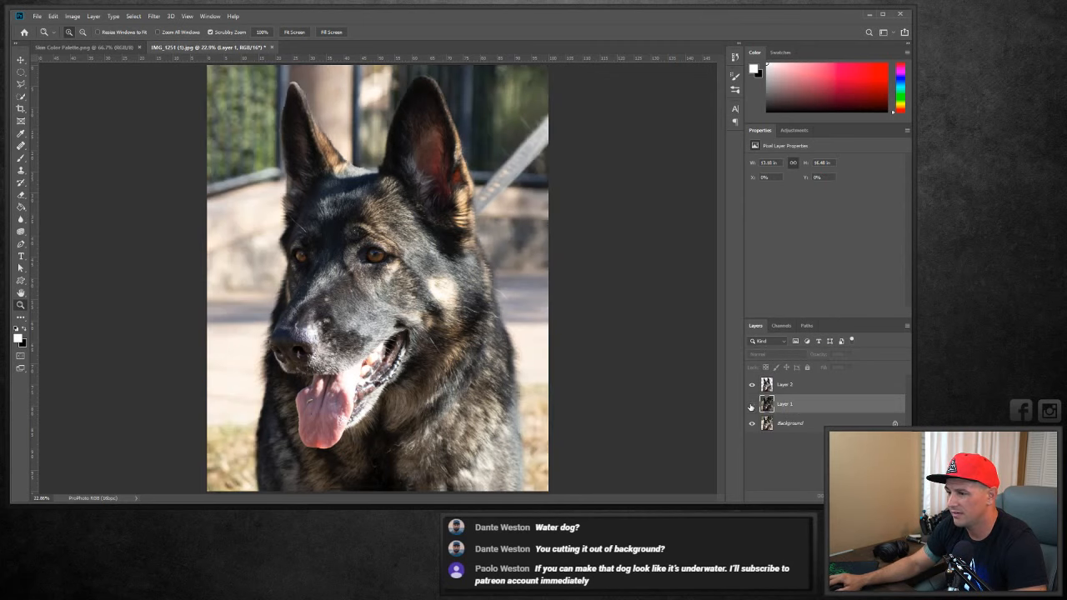
click(751, 404)
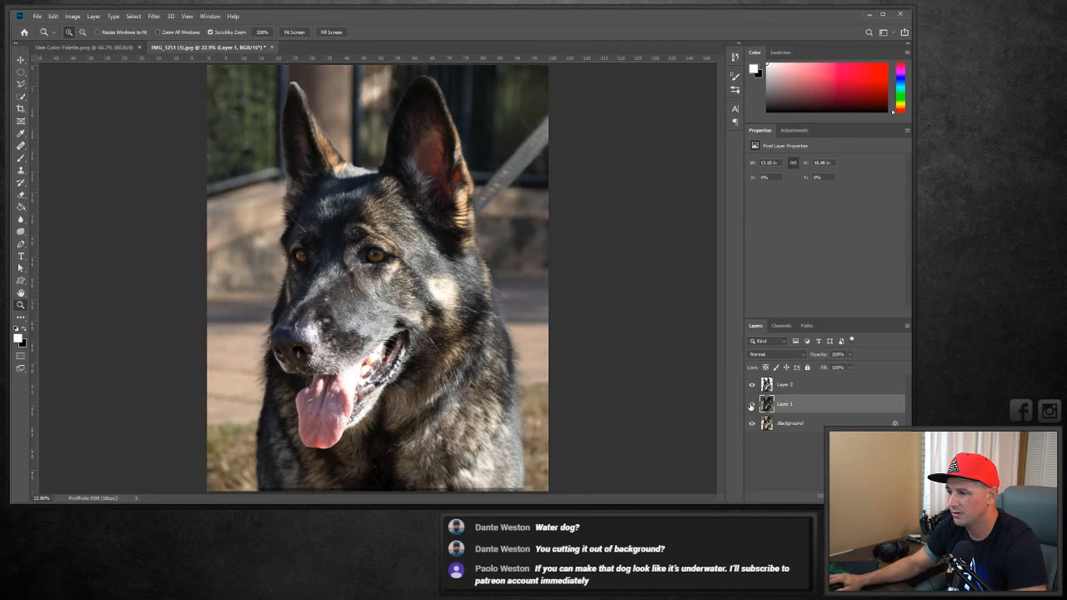
Darken Layer 1 further with a Brightness/Contrast adjustment of -29 brightness and select the cut-out dog's Layer 2.
click(72, 15)
mouse_move(84, 48)
click(192, 40)
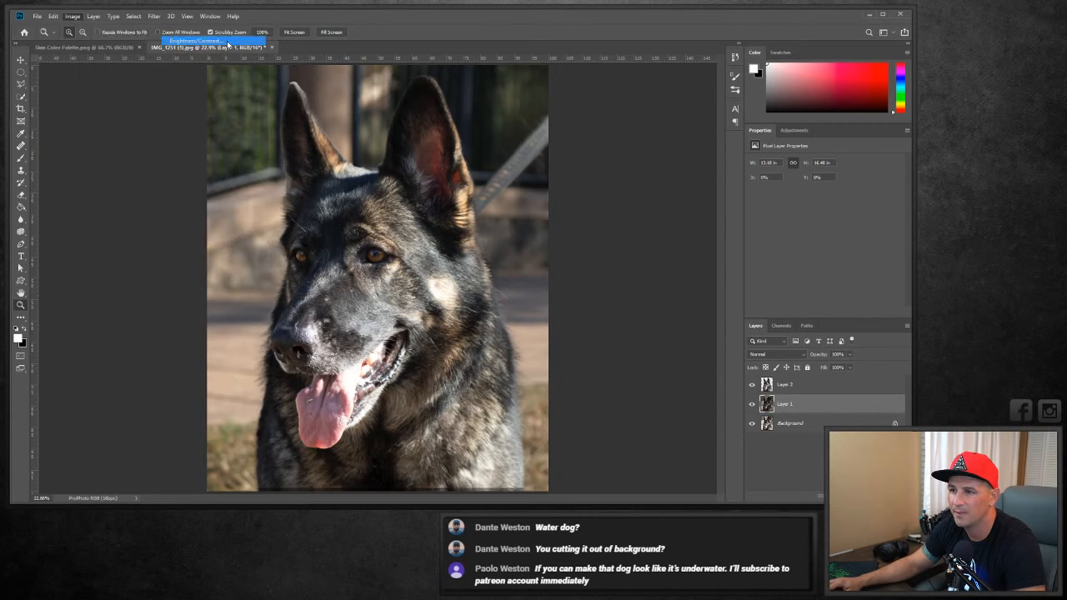
drag(692, 188, 689, 189)
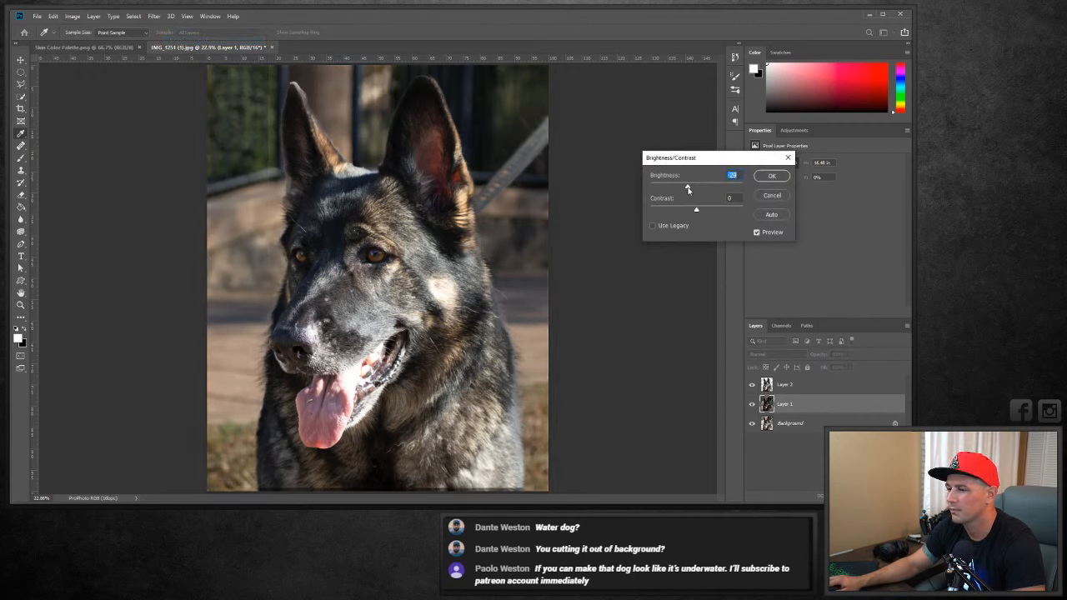
click(772, 176)
key(z)
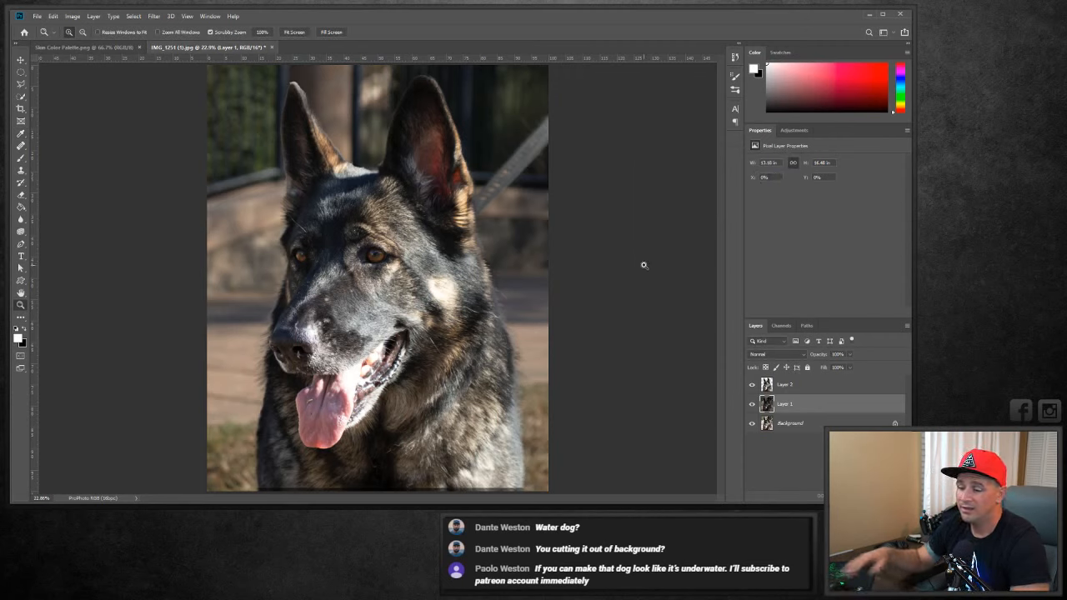
click(800, 384)
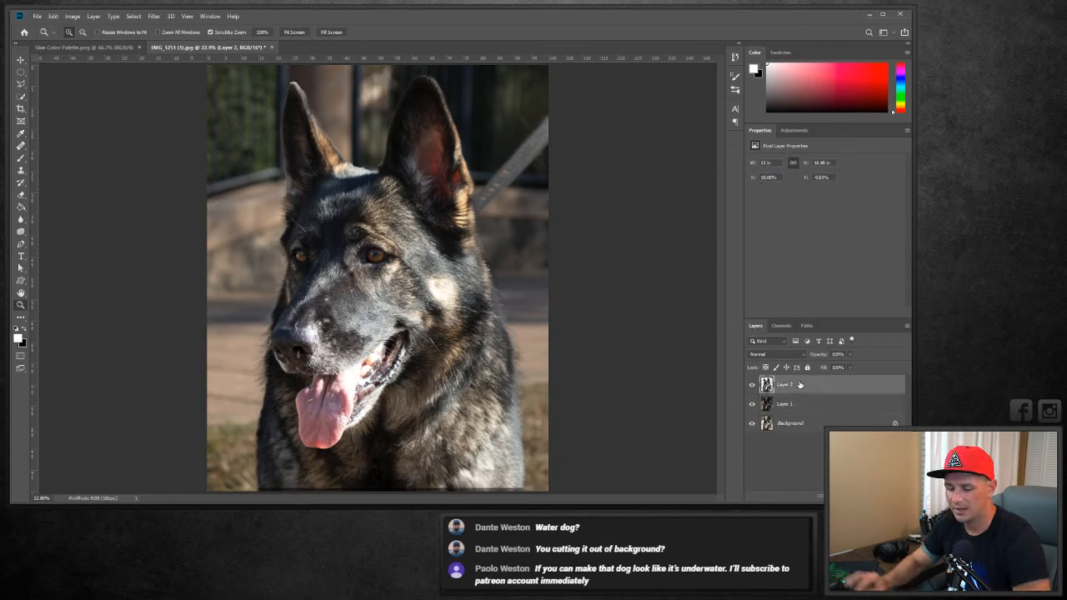
Stamp all visible layers into a new merged layer on top of the stack and duplicate it.
key(ctrl+shift+alt+e)
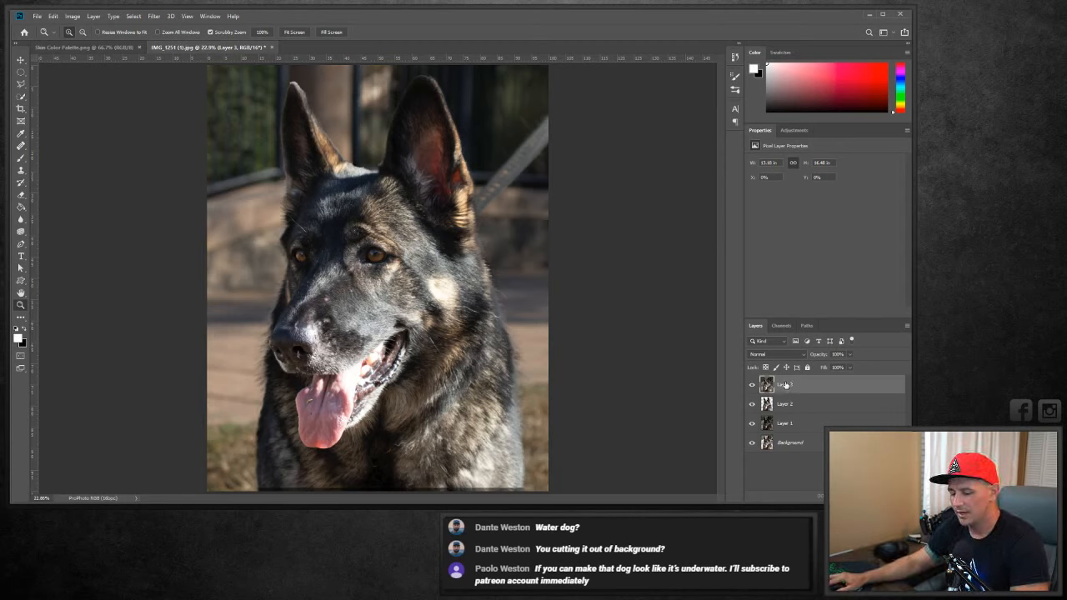
key(ctrl+j)
key(i)
key(ctrl+k)
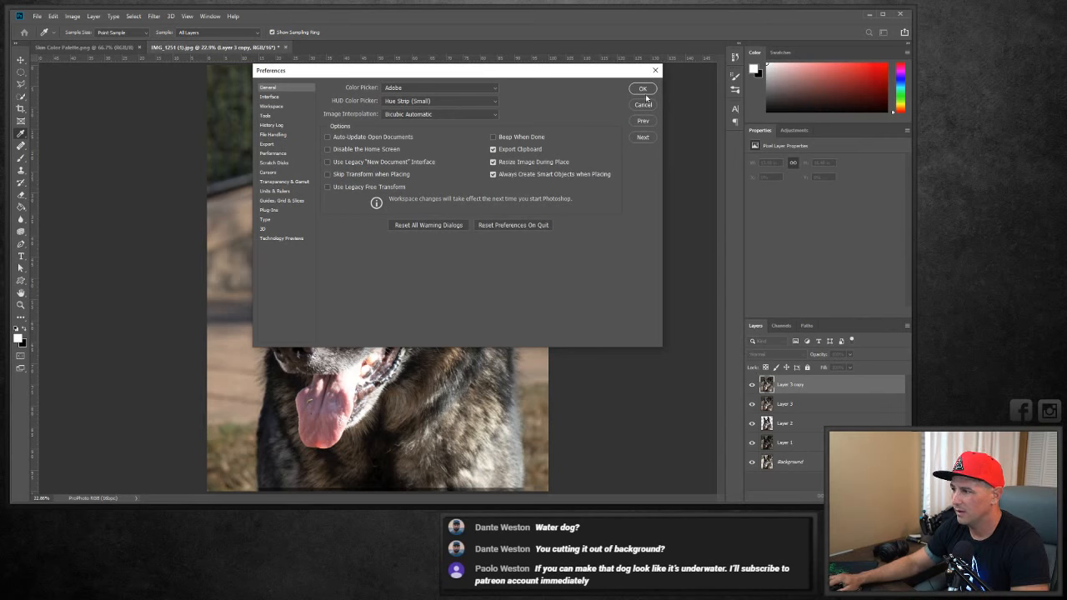
click(643, 90)
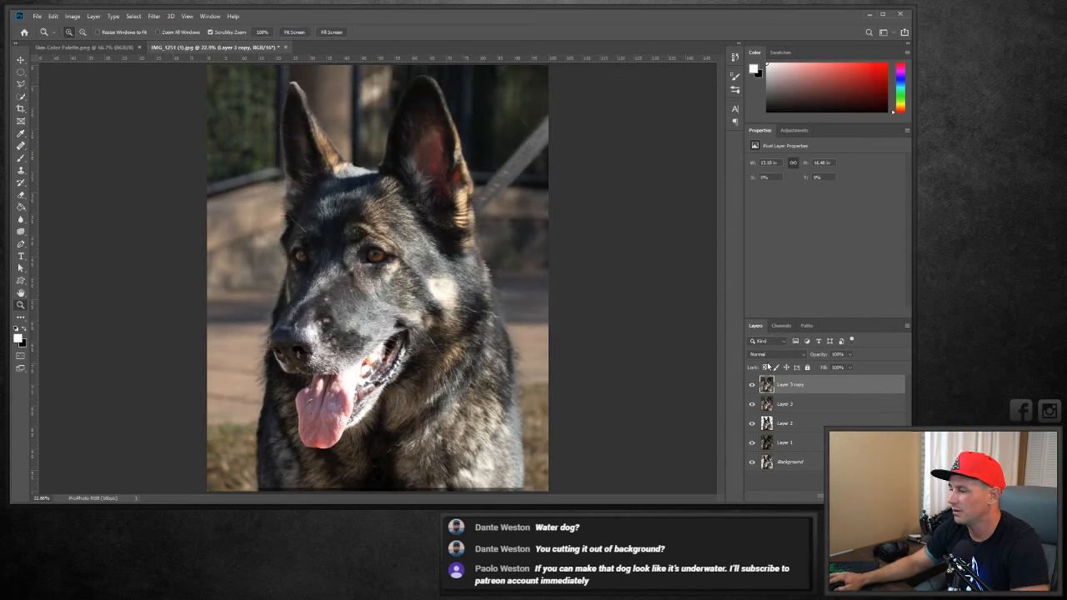
Convert Layer 3 copy to a smart object and apply a Gaussian Blur with a 7.0 pixel radius to it.
right_click(793, 385)
key(Escape)
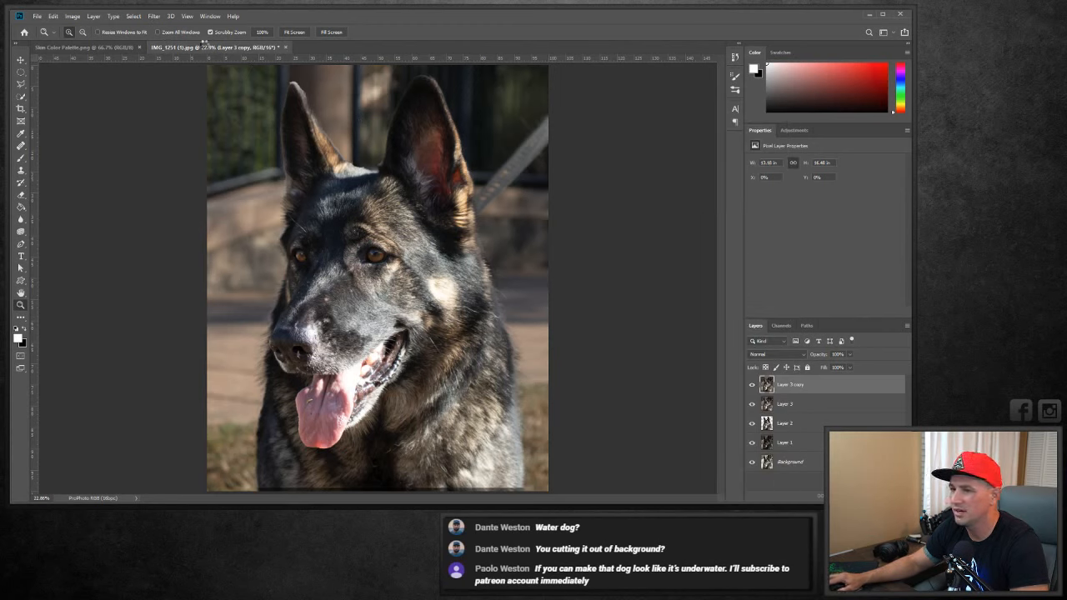
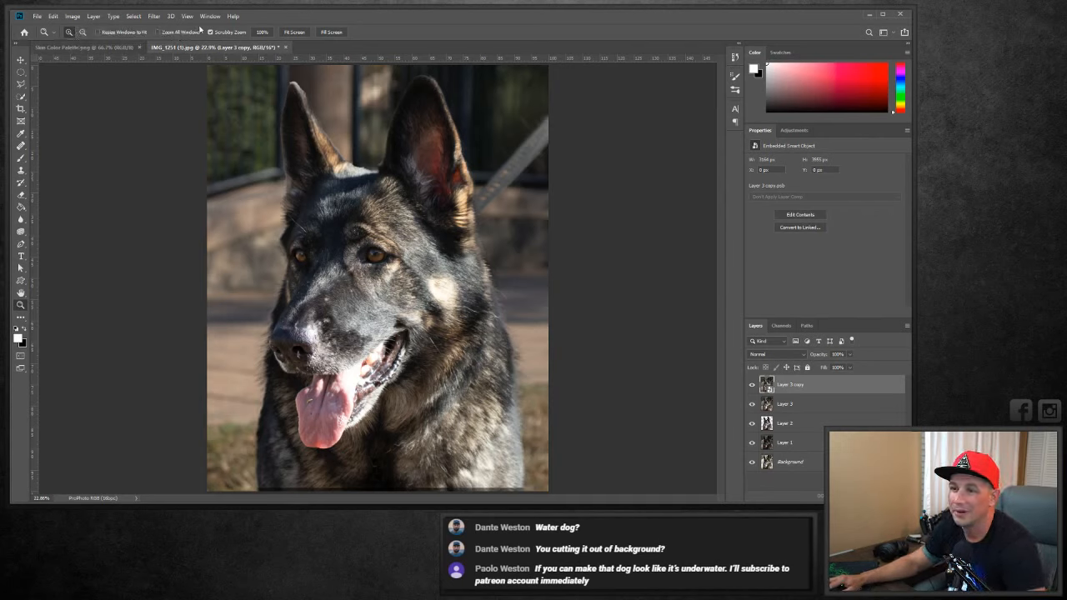
click(153, 16)
mouse_move(200, 123)
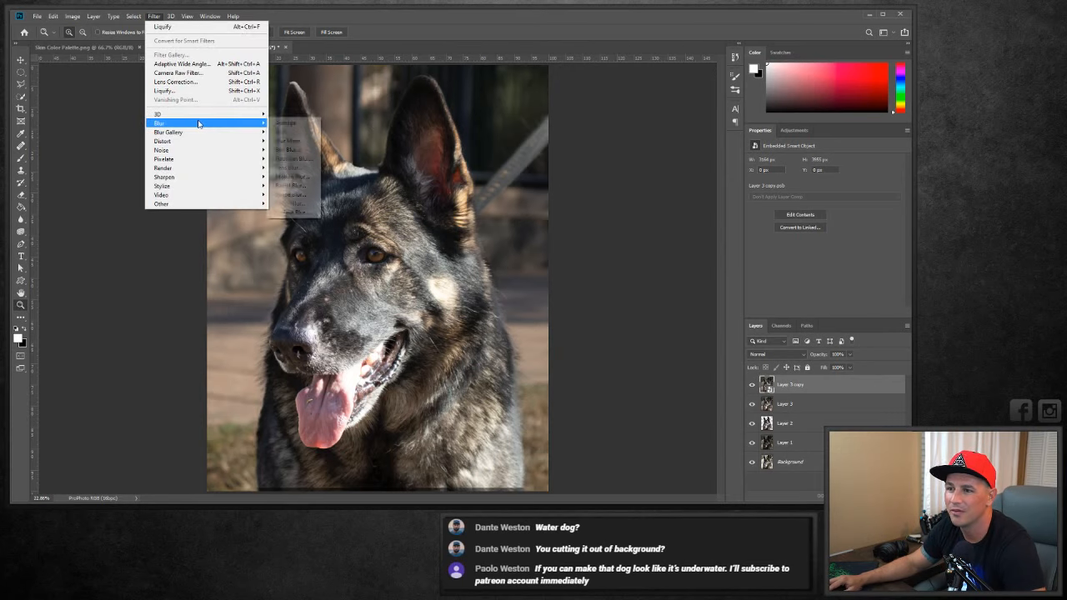
click(300, 159)
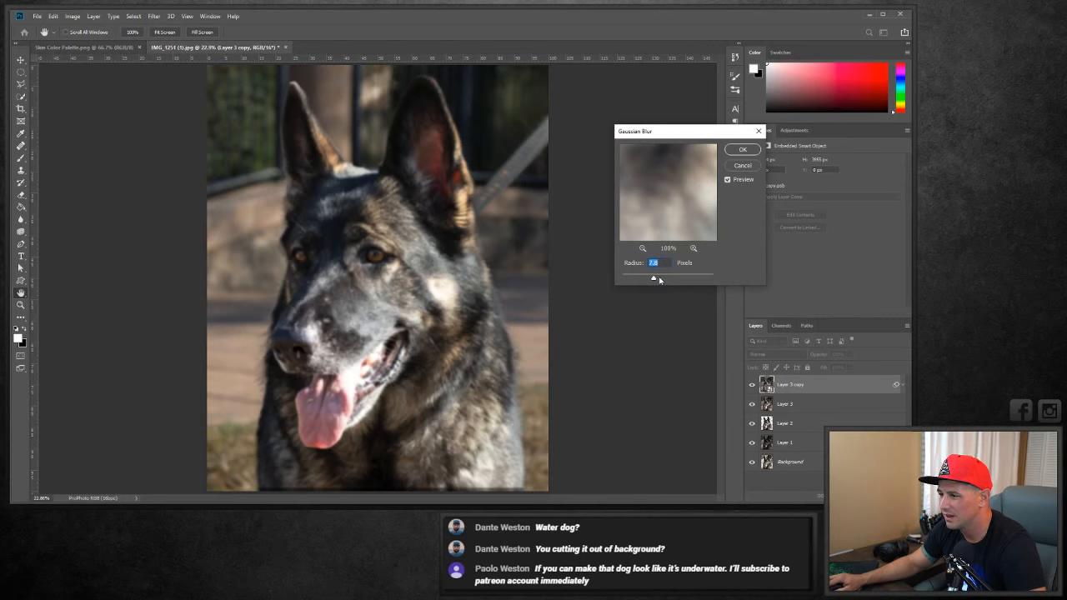
drag(654, 280, 652, 281)
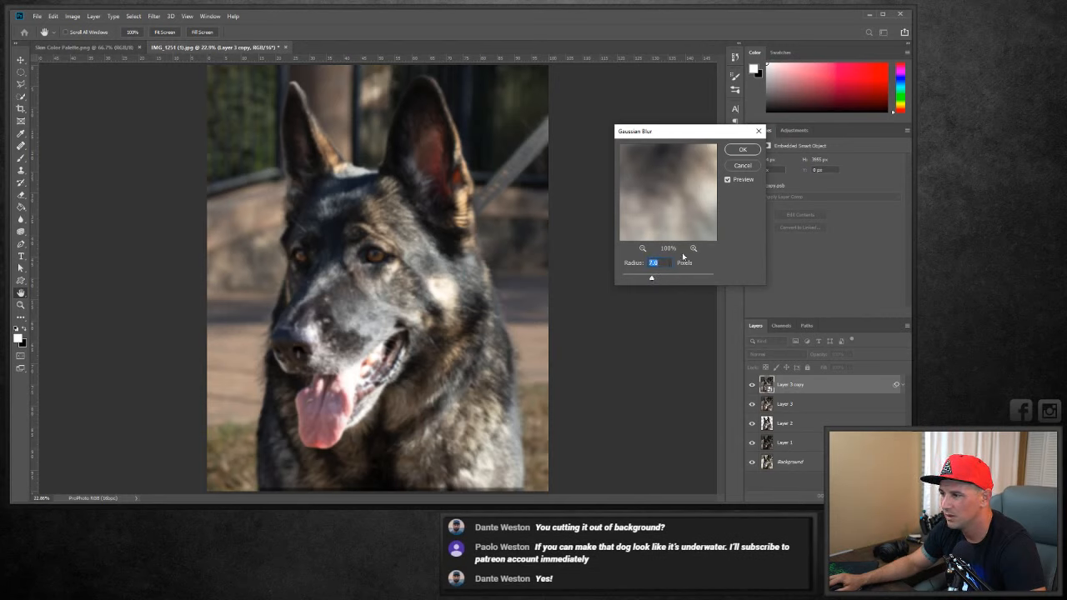
click(743, 151)
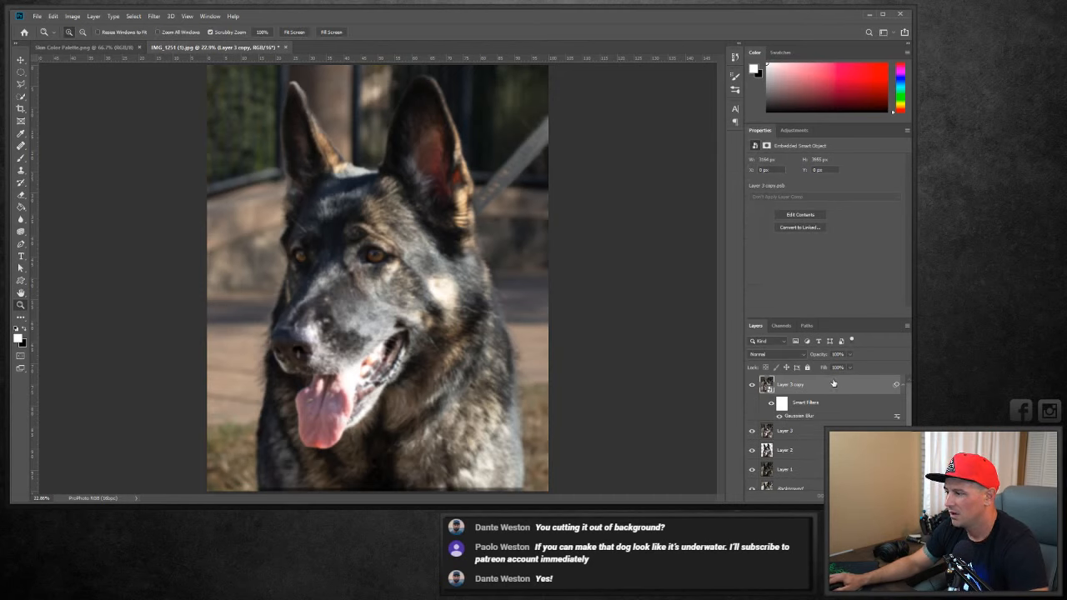
Paint black over the dog's eyes on Layer 3 copy's smart filter mask, using the Brush at 37% flow.
click(21, 158)
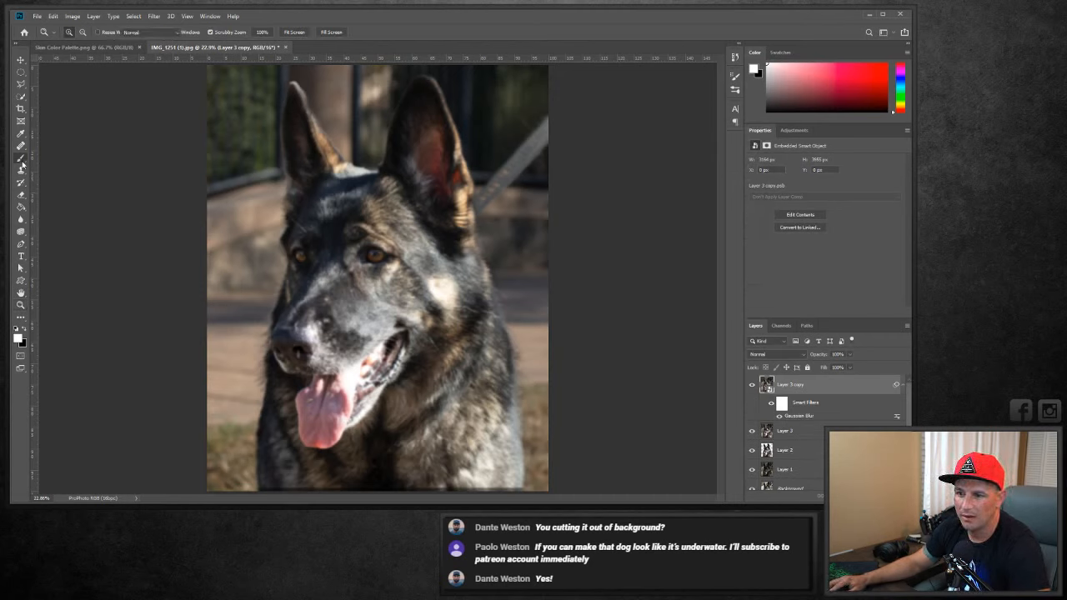
click(20, 303)
key(ctrl+plus)
key(ctrl+plus)
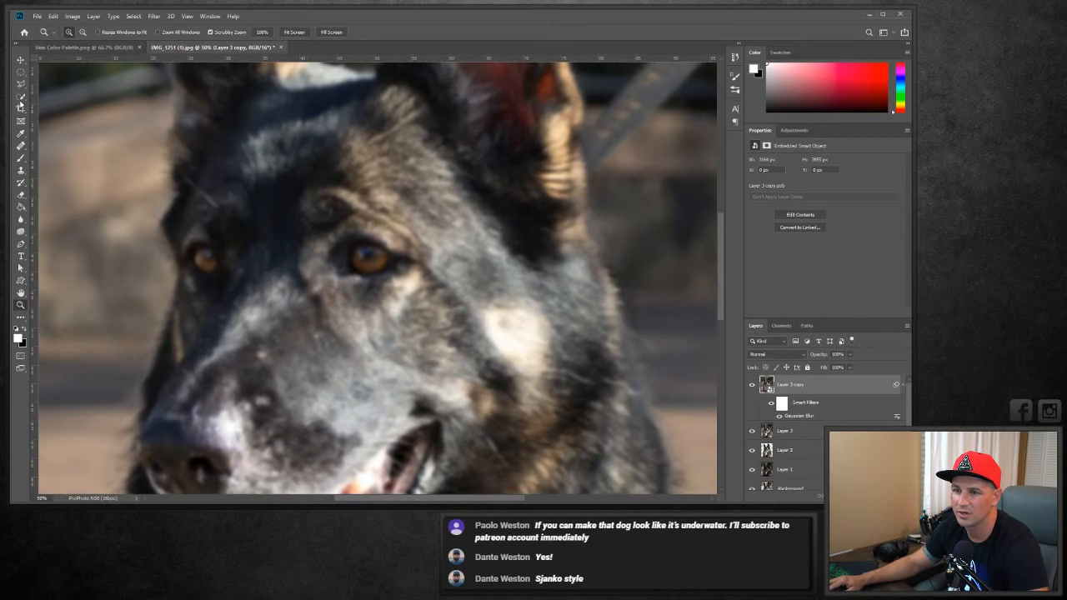
click(21, 158)
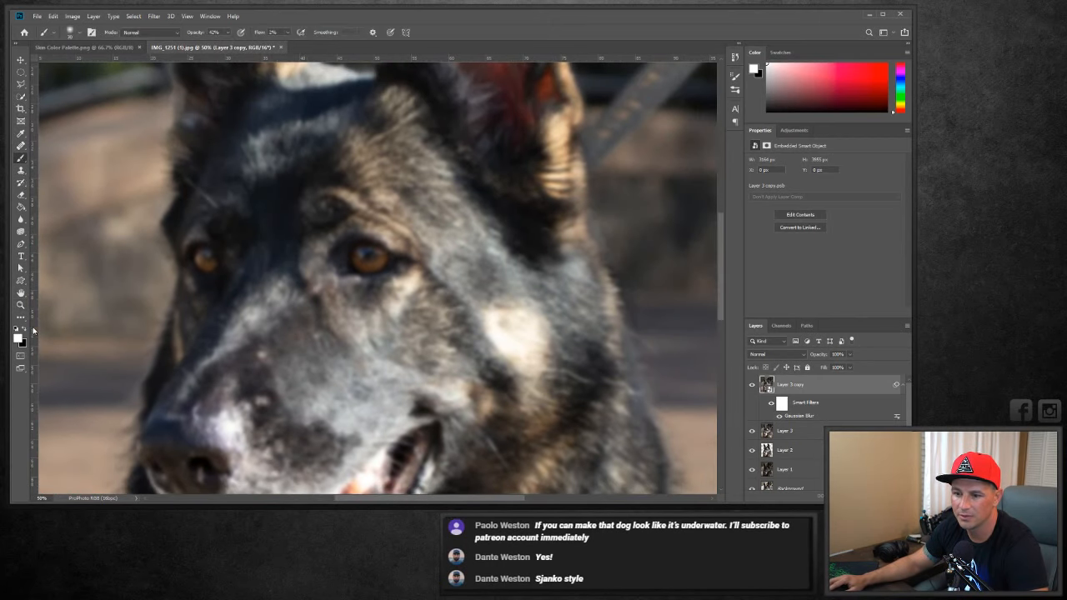
click(23, 330)
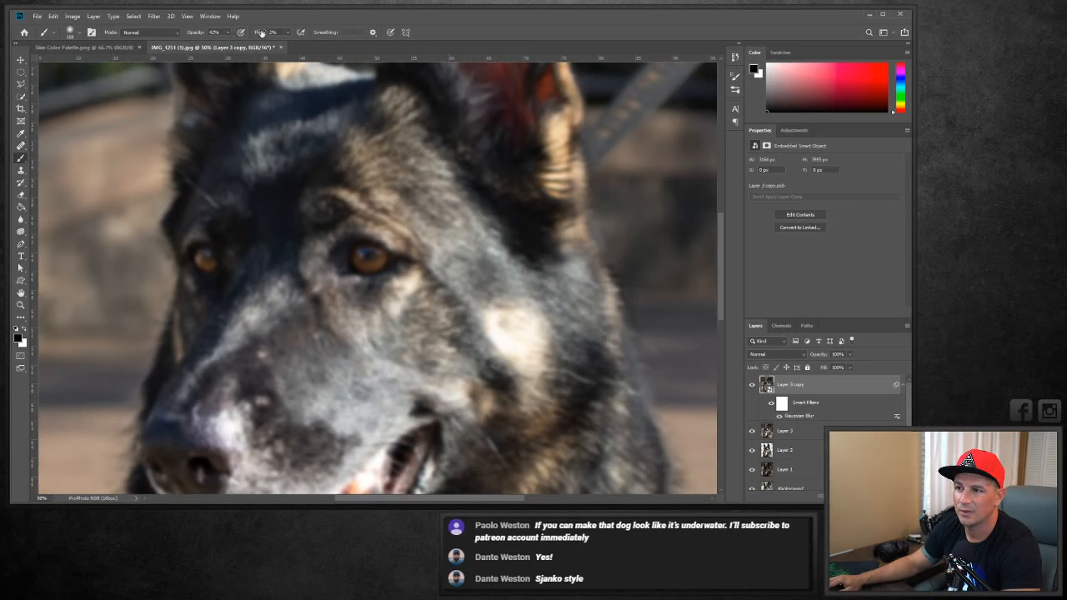
click(287, 34)
drag(290, 44, 302, 44)
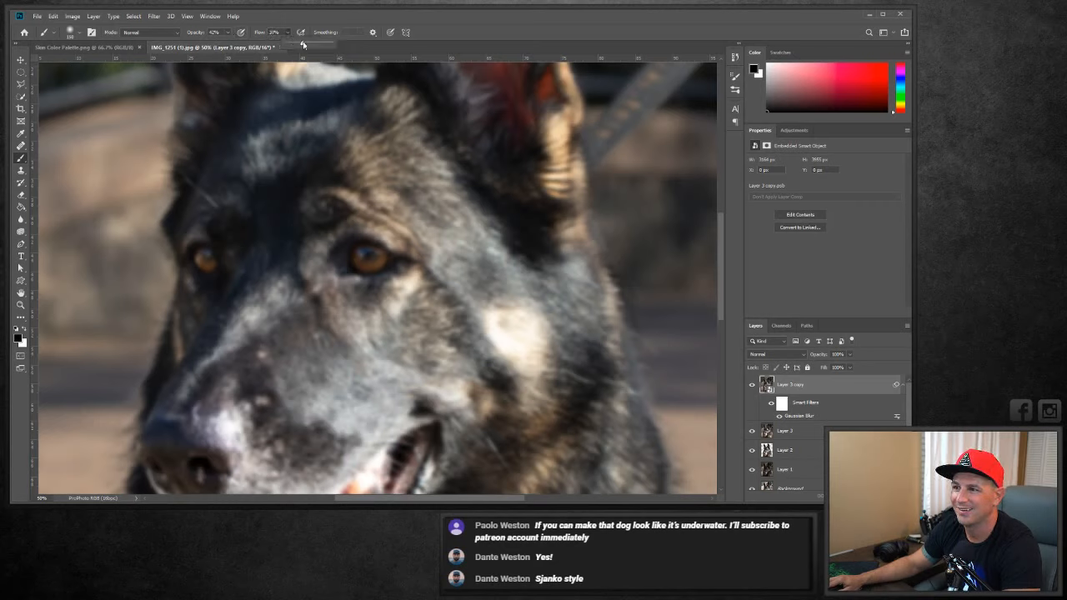
click(310, 16)
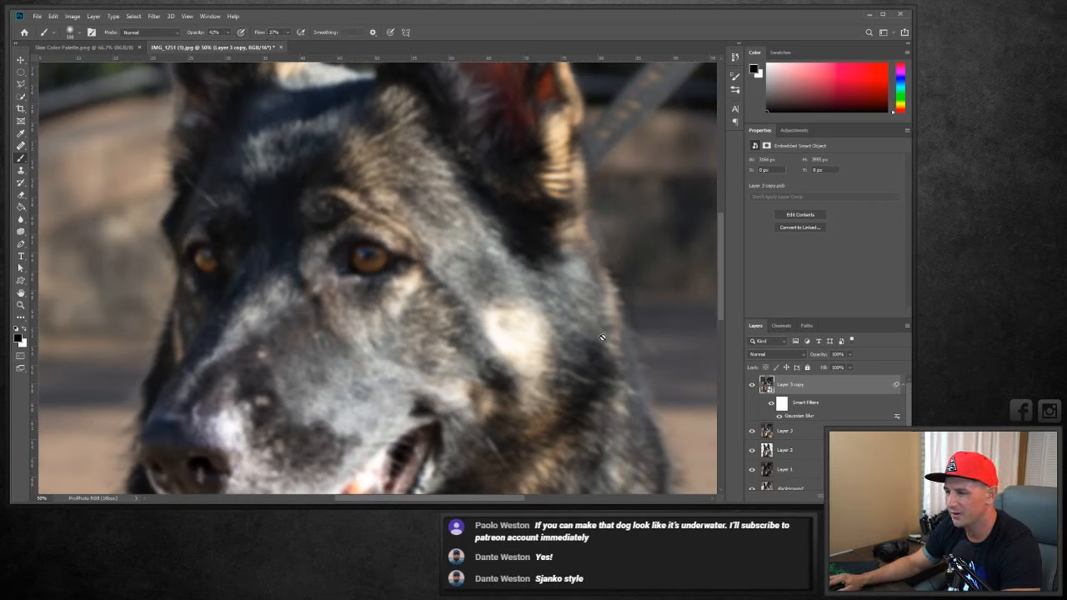
click(784, 406)
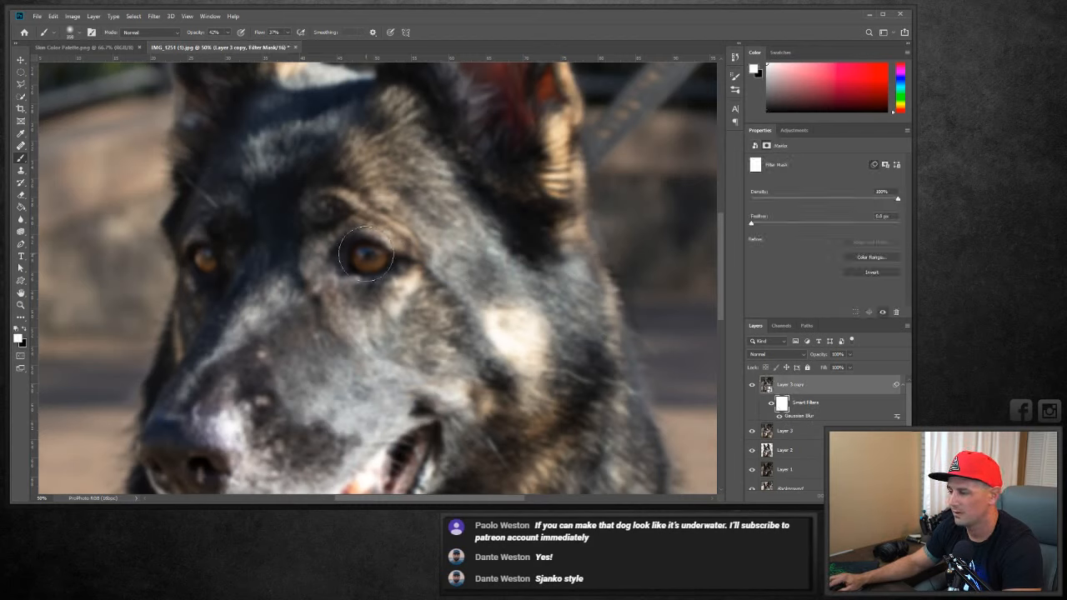
click(23, 330)
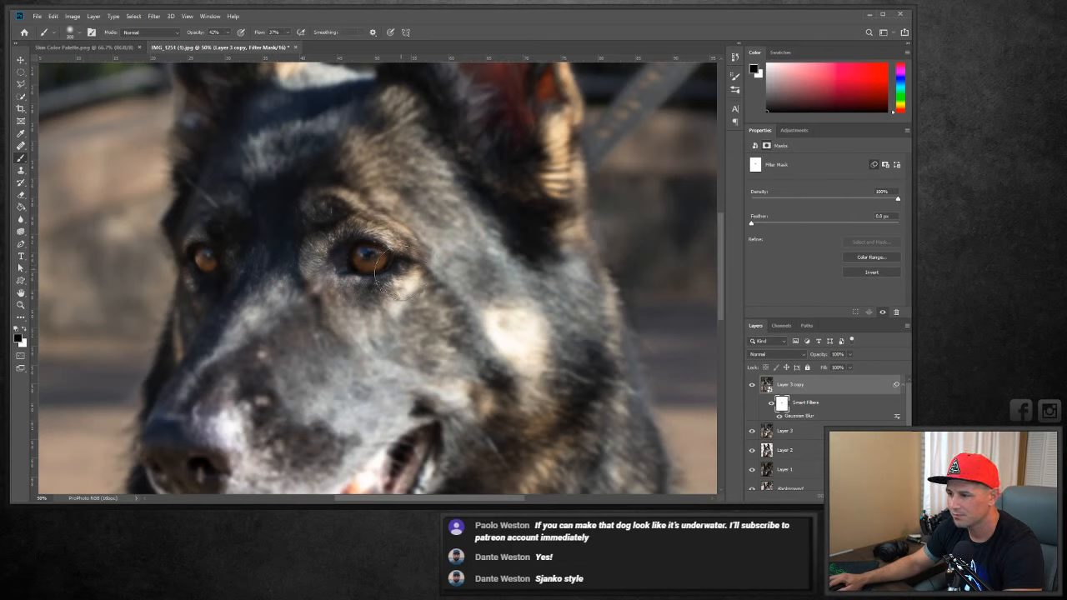
Reduce the Gaussian Blur smart filter's radius on Layer 3 copy to 3.4 pixels.
double_click(798, 417)
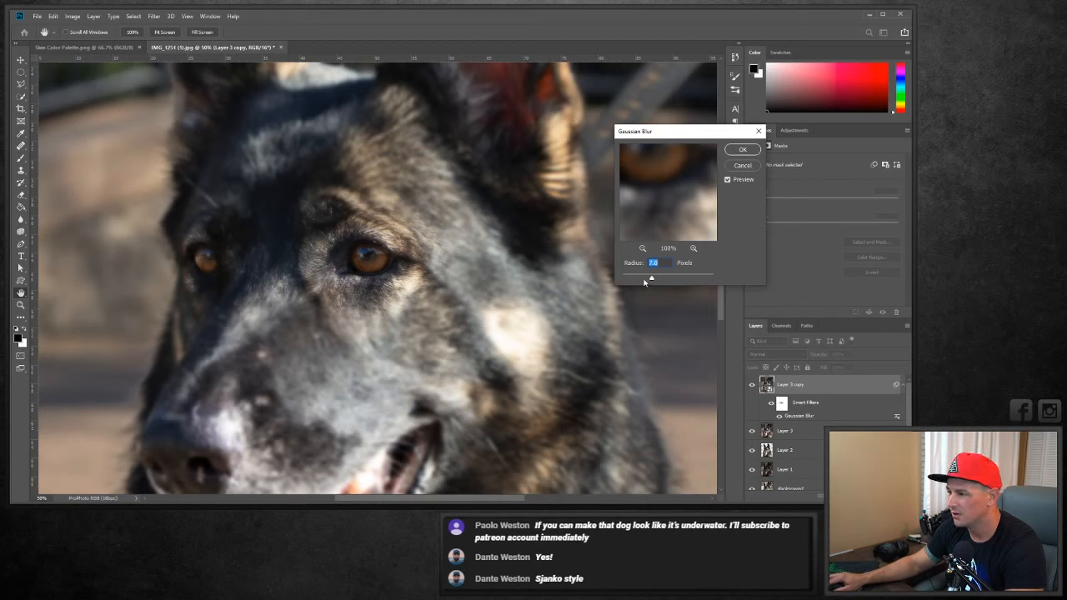
drag(652, 279, 650, 280)
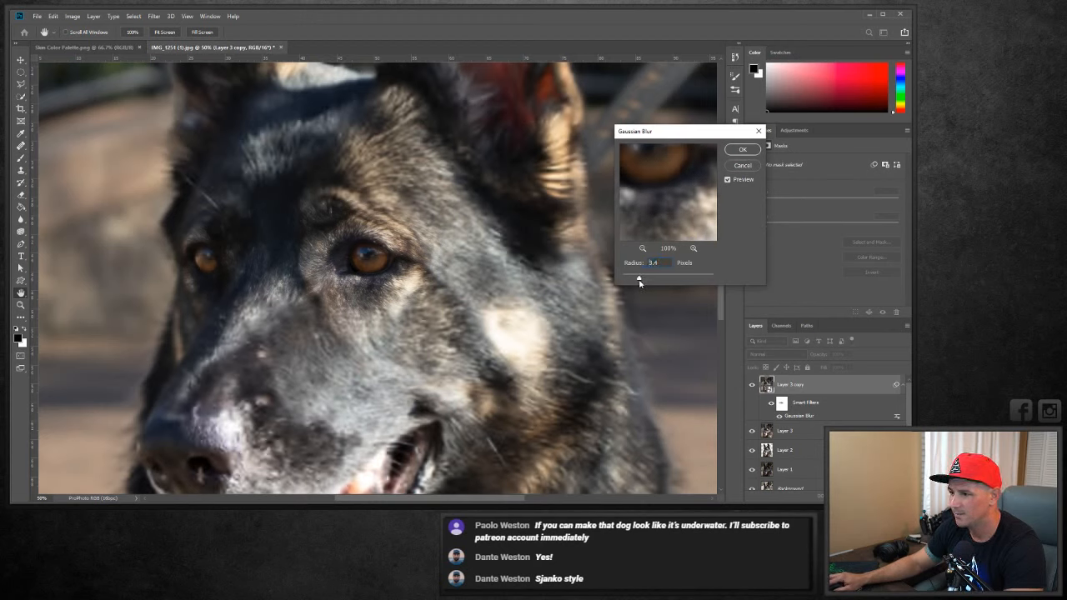
click(741, 150)
key(b)
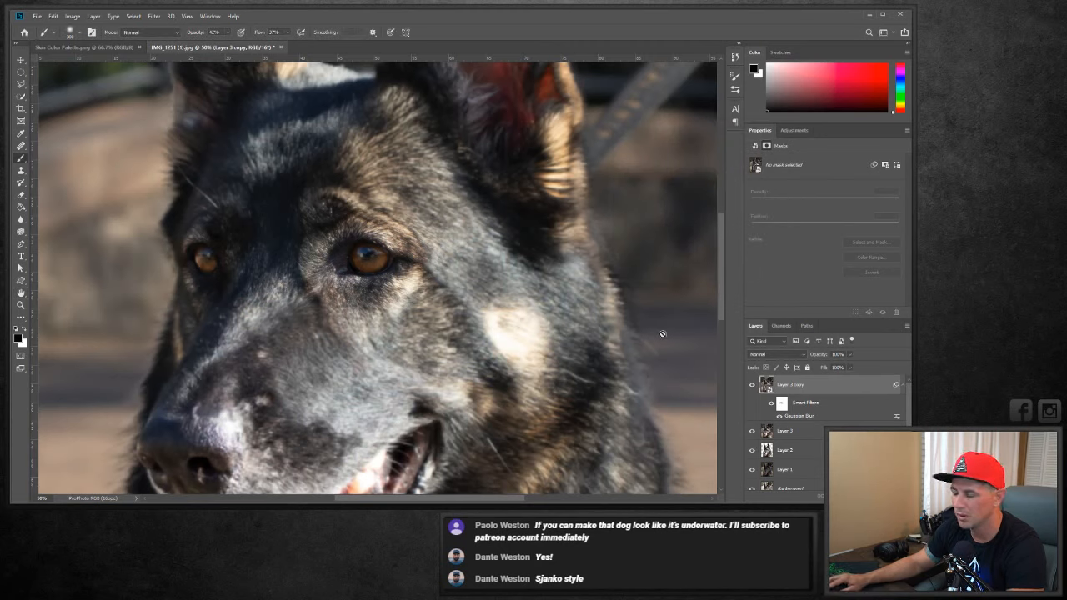
Paint black on the smart filter mask over the dog's muzzle and mouth area, using a larger brush at 15% flow.
click(783, 404)
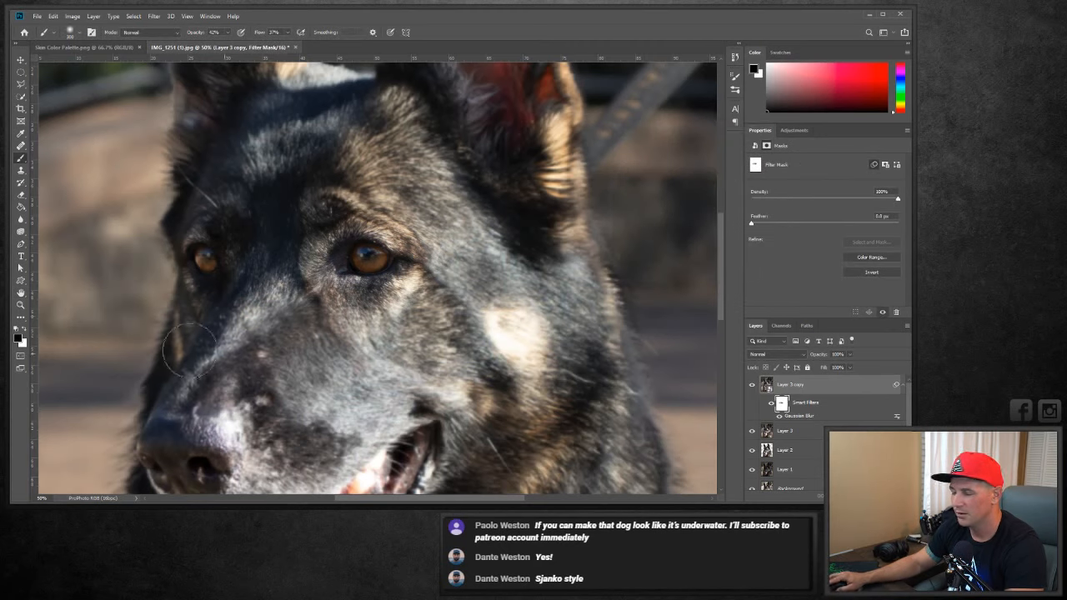
click(79, 32)
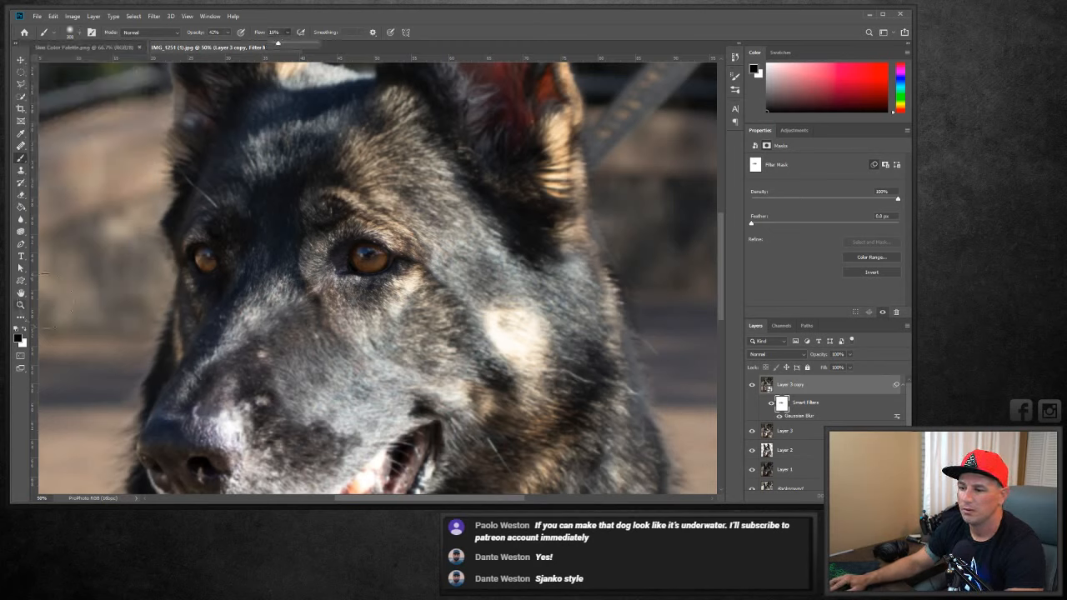
key(z)
alt+click(361, 264)
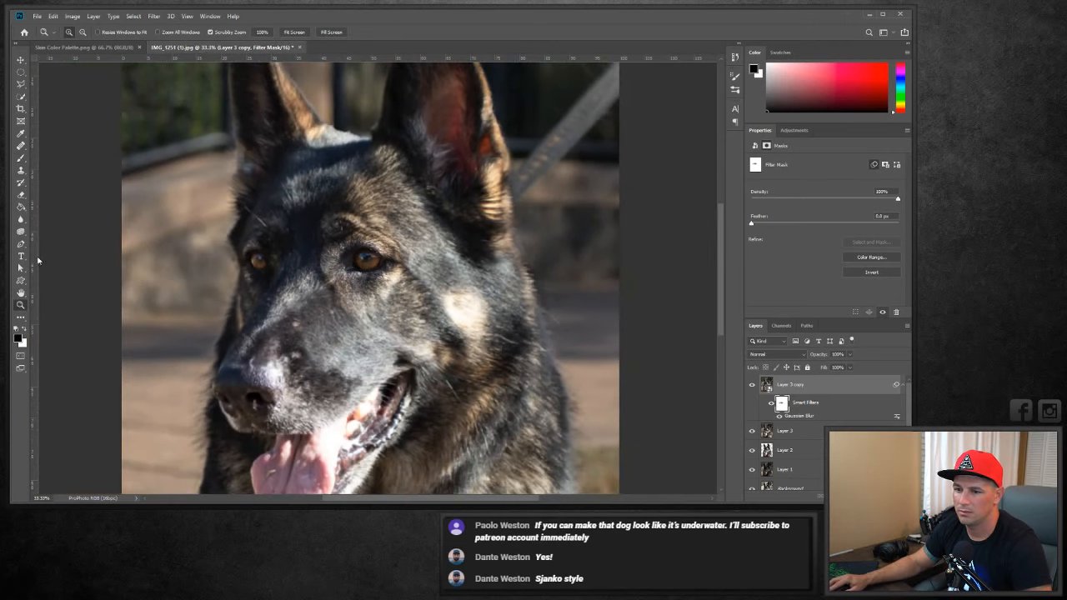
click(21, 159)
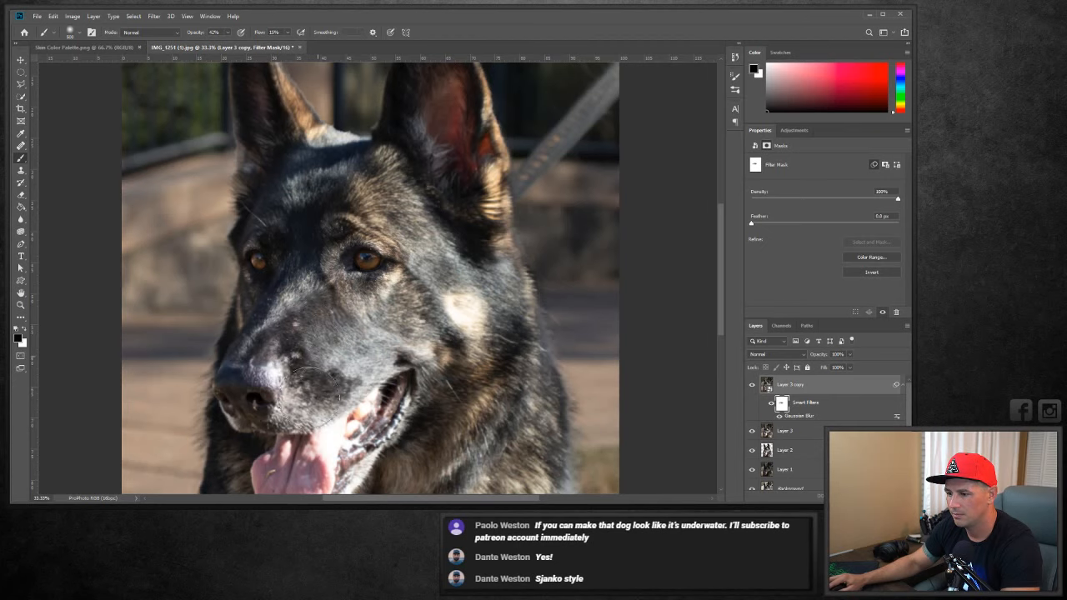
scroll(334, 358, down, 3)
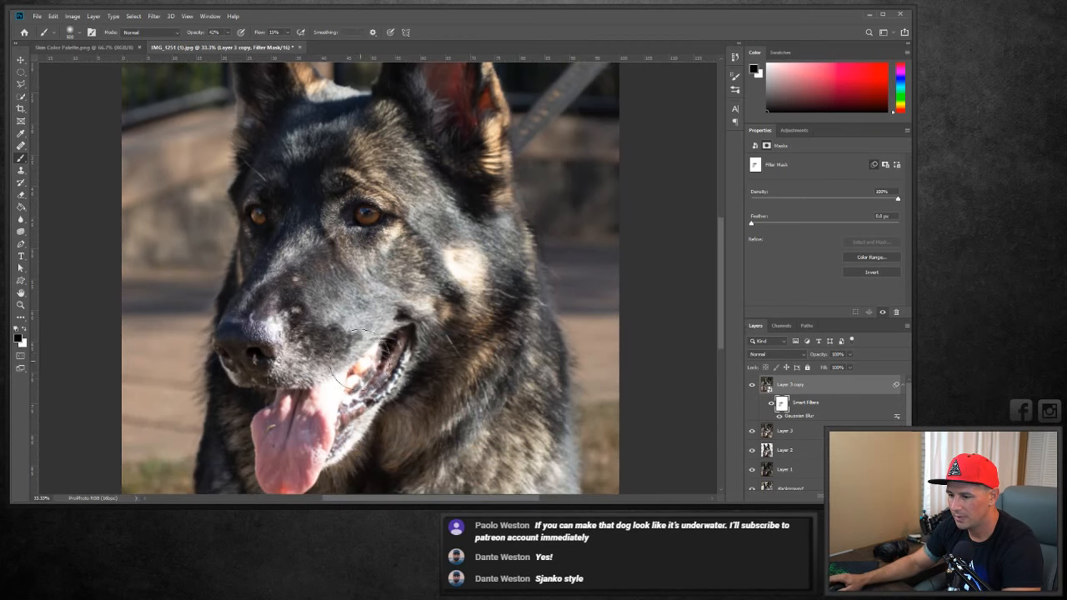
scroll(350, 334, down, 4)
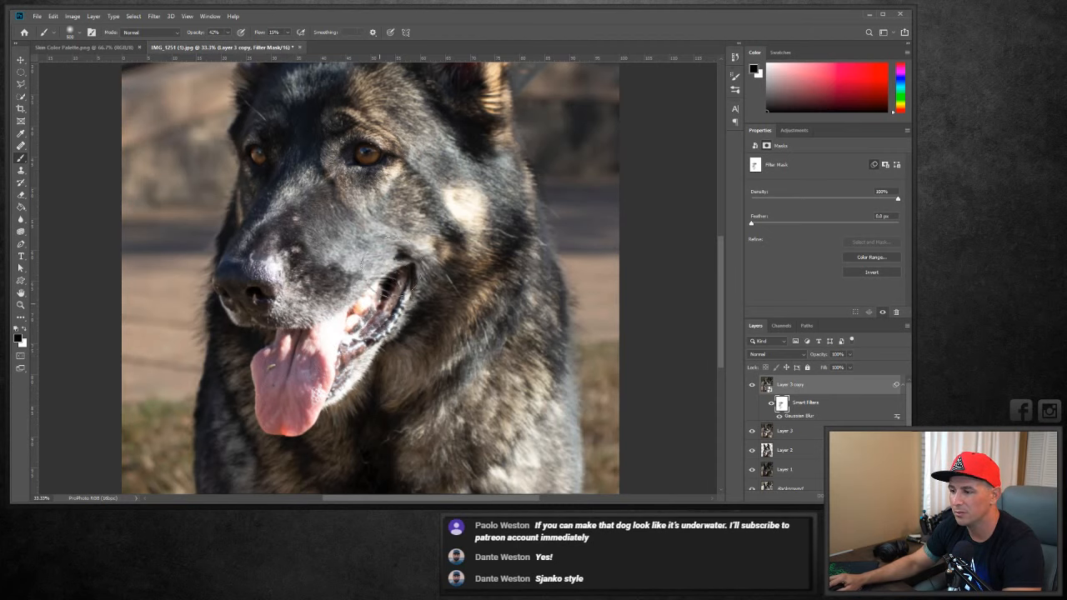
scroll(350, 167, up, 3)
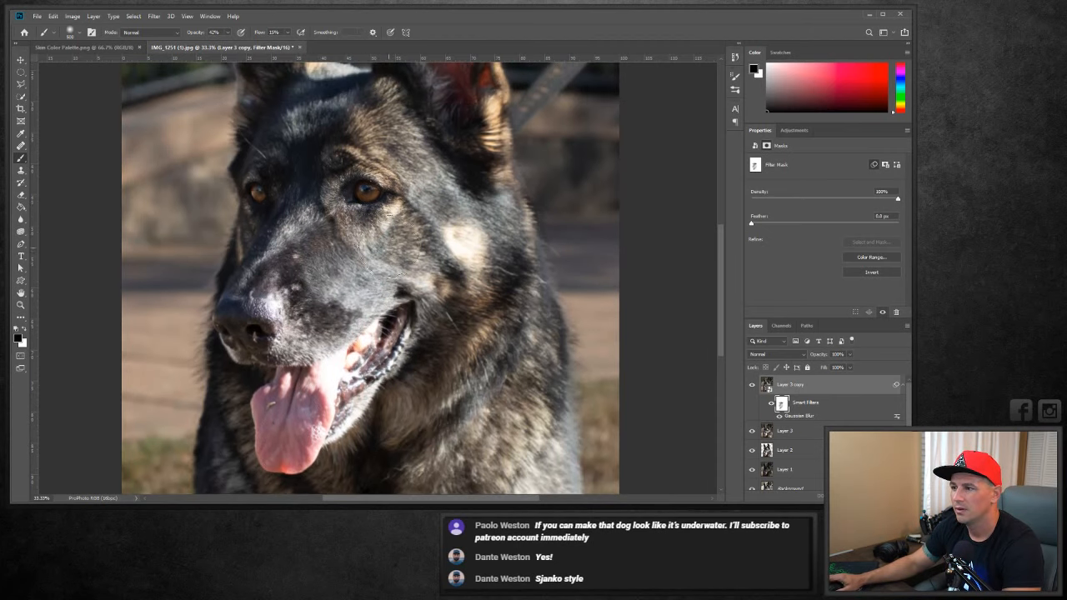
scroll(375, 225, up, 5)
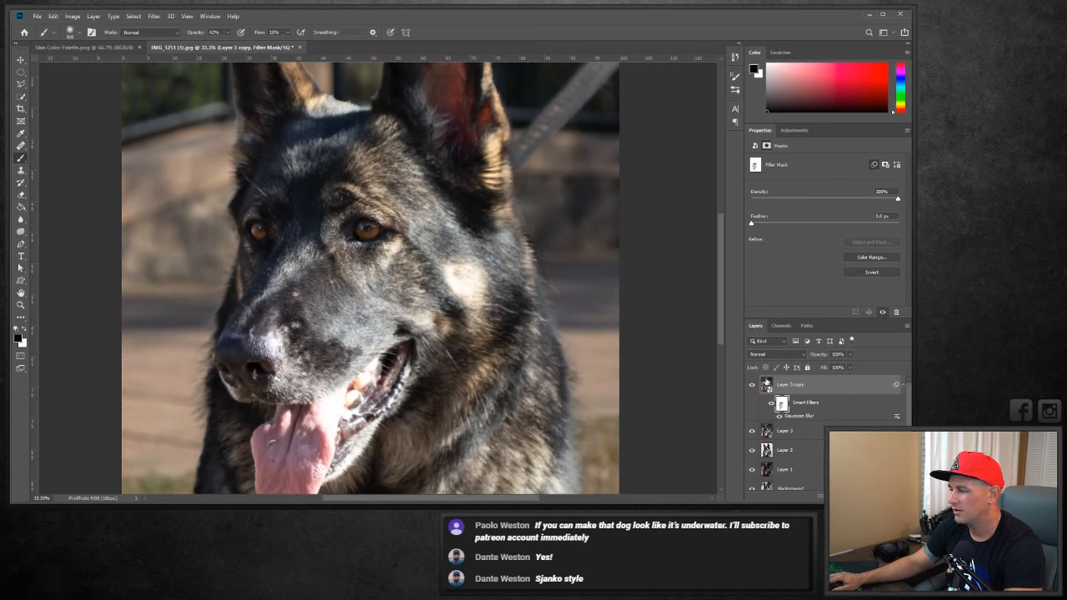
Compare the selectively blurred image with the unblurred one by toggling Layer 3 copy's visibility.
click(752, 386)
click(753, 386)
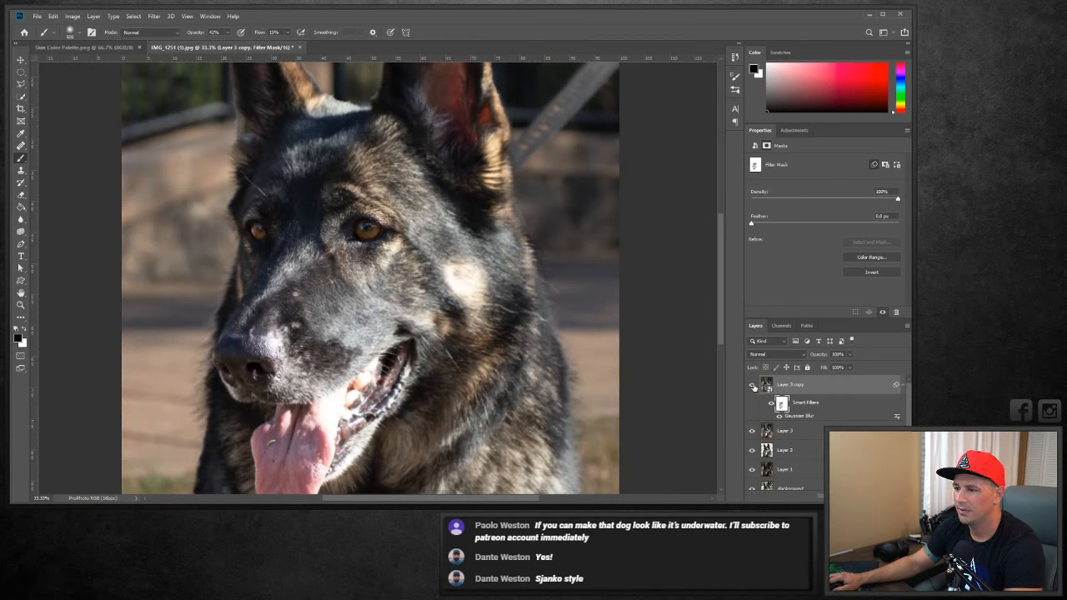
click(752, 386)
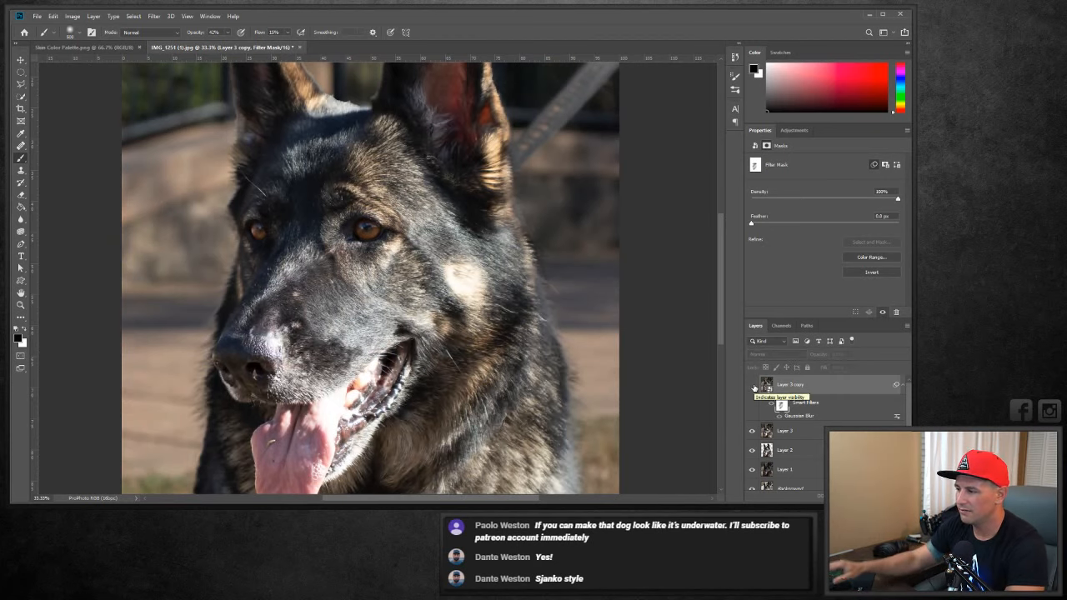
click(752, 386)
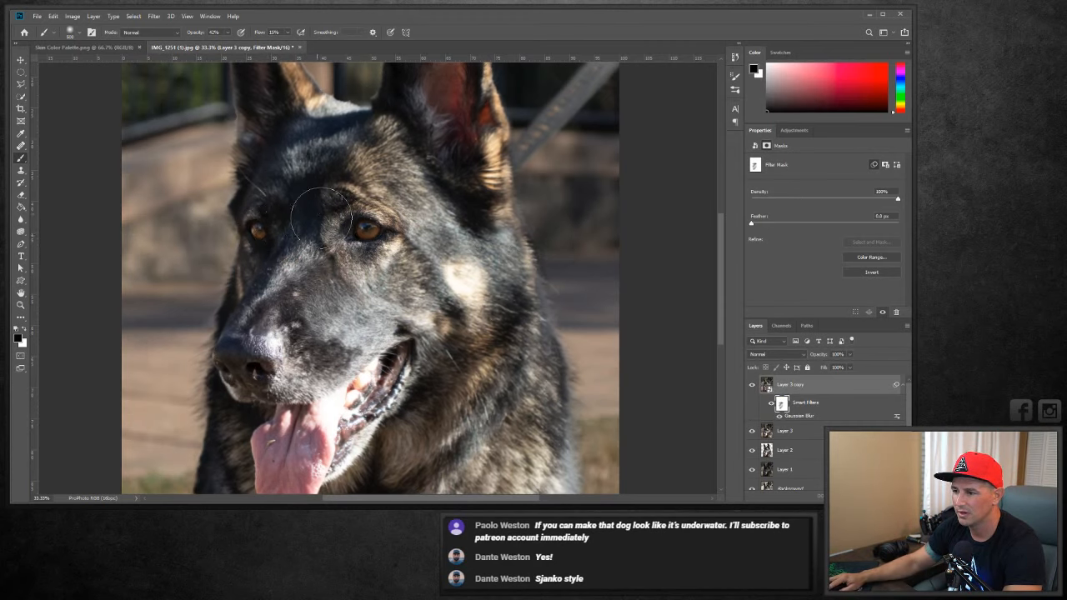
Apply Smart Sharpen to Layer 3 copy with amount 186%, radius 2.1 px, noise reduction 0% and Lens Blur removal.
click(791, 386)
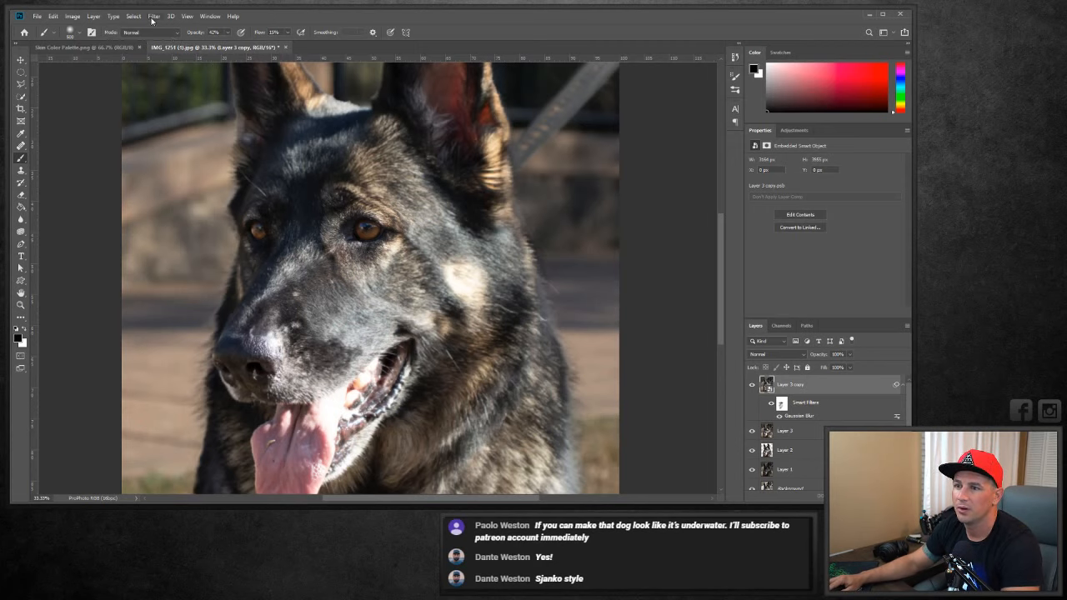
click(153, 16)
mouse_move(202, 179)
click(294, 212)
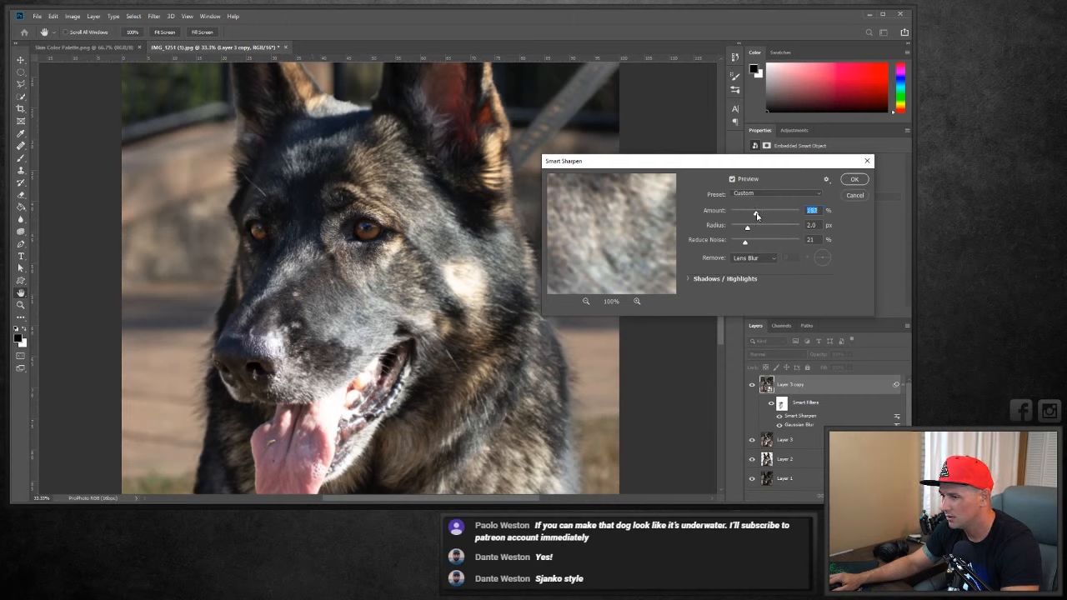
drag(755, 215, 701, 252)
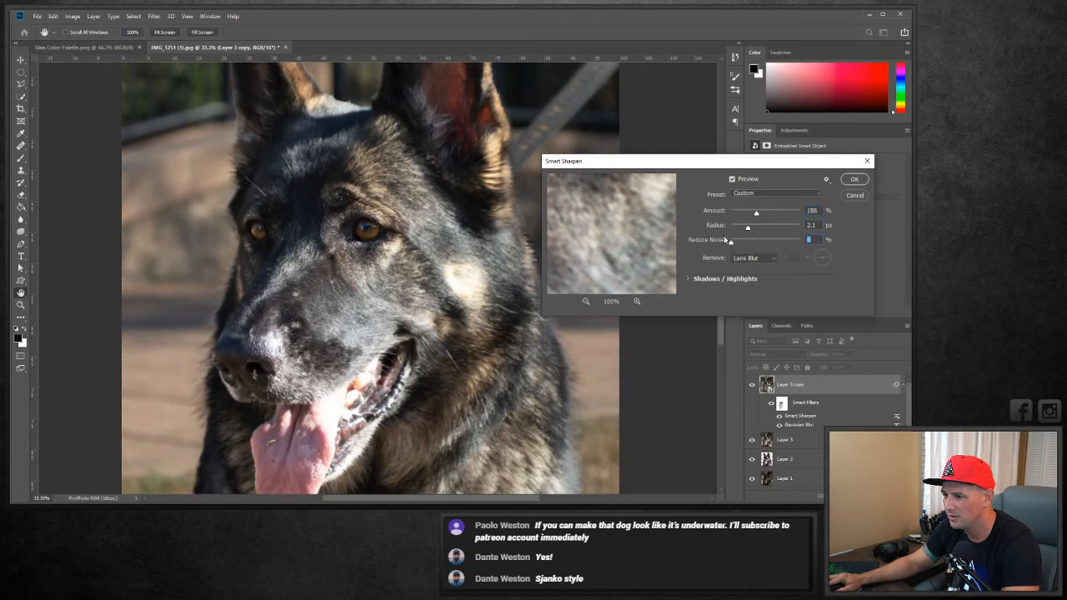
click(854, 180)
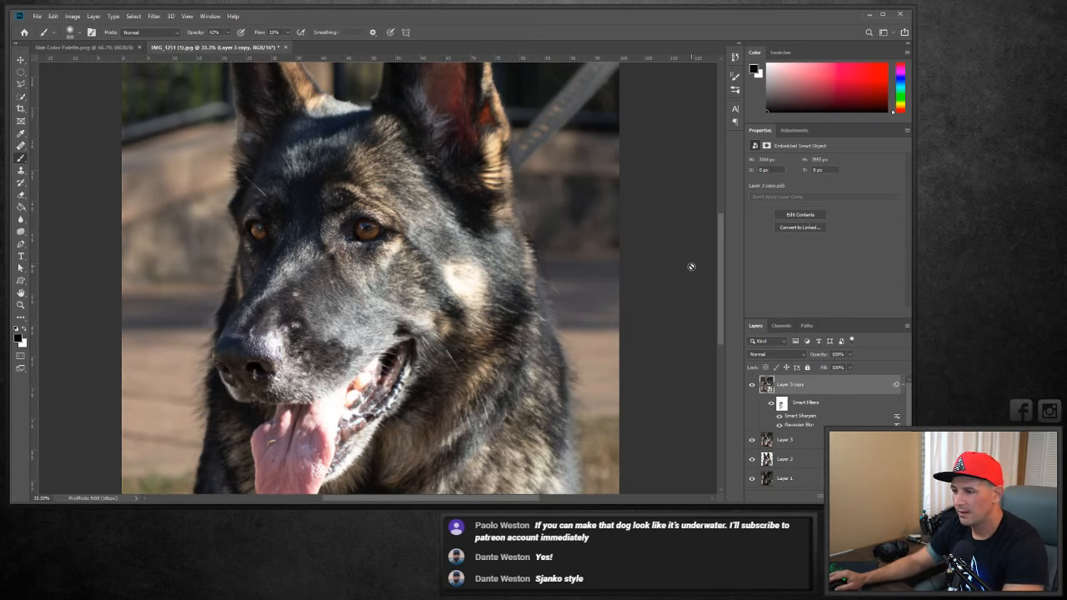
Add a new blank layer above Layer 3 copy and ready the Brush tool with white for retouching the eyes.
click(21, 304)
right_click(358, 263)
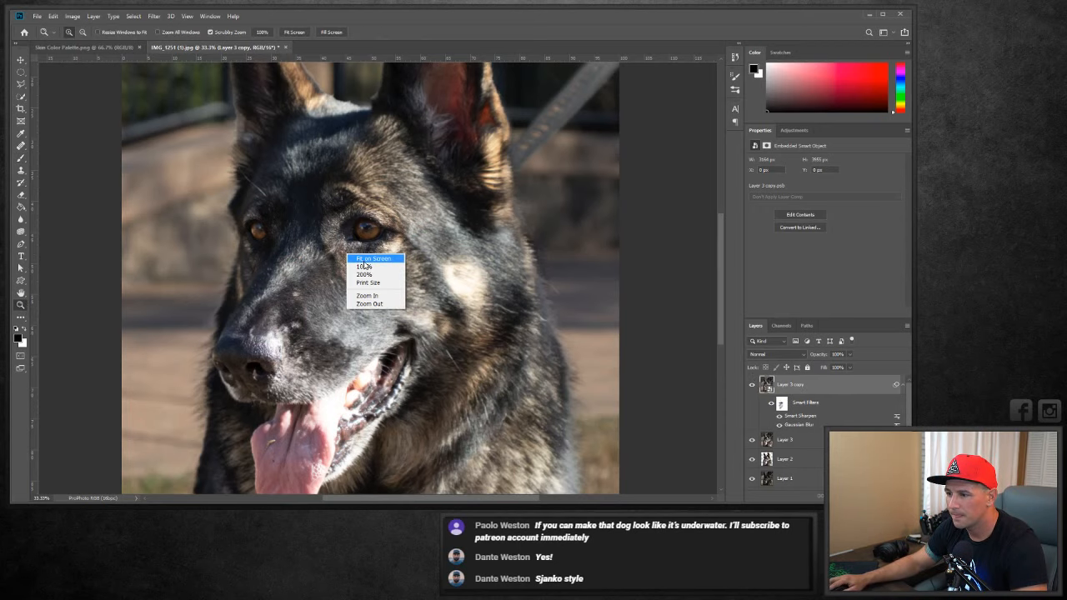
click(367, 260)
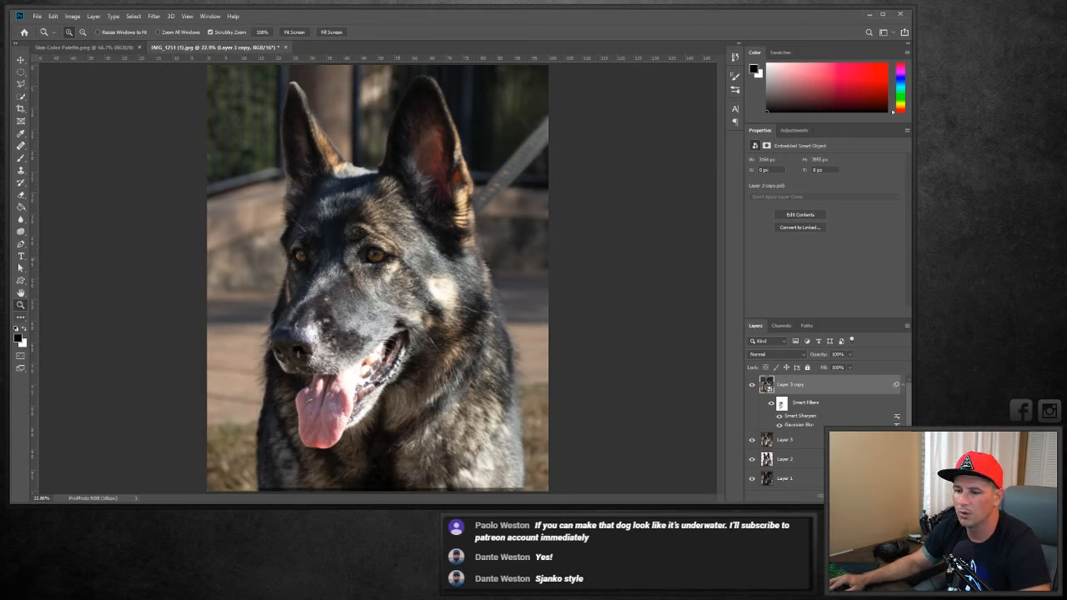
click(369, 249)
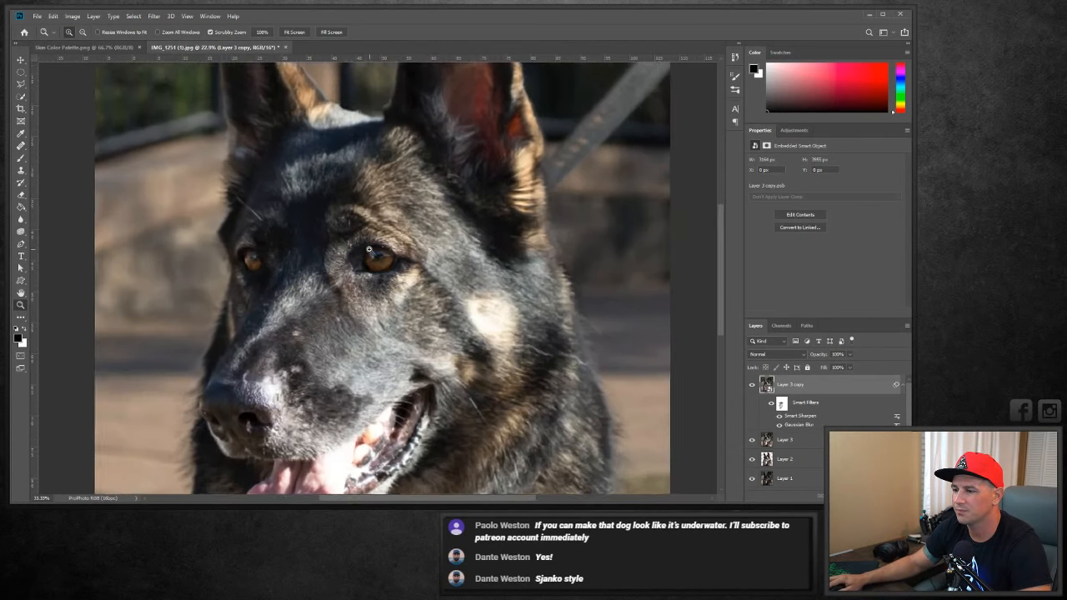
drag(368, 249, 368, 250)
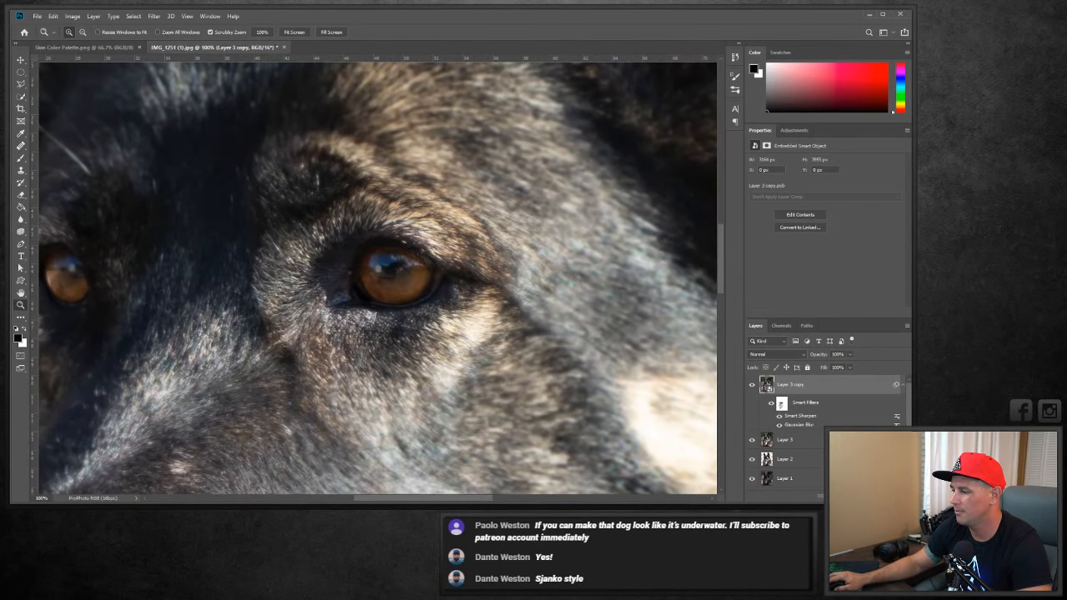
key(ctrl+shift+alt+n)
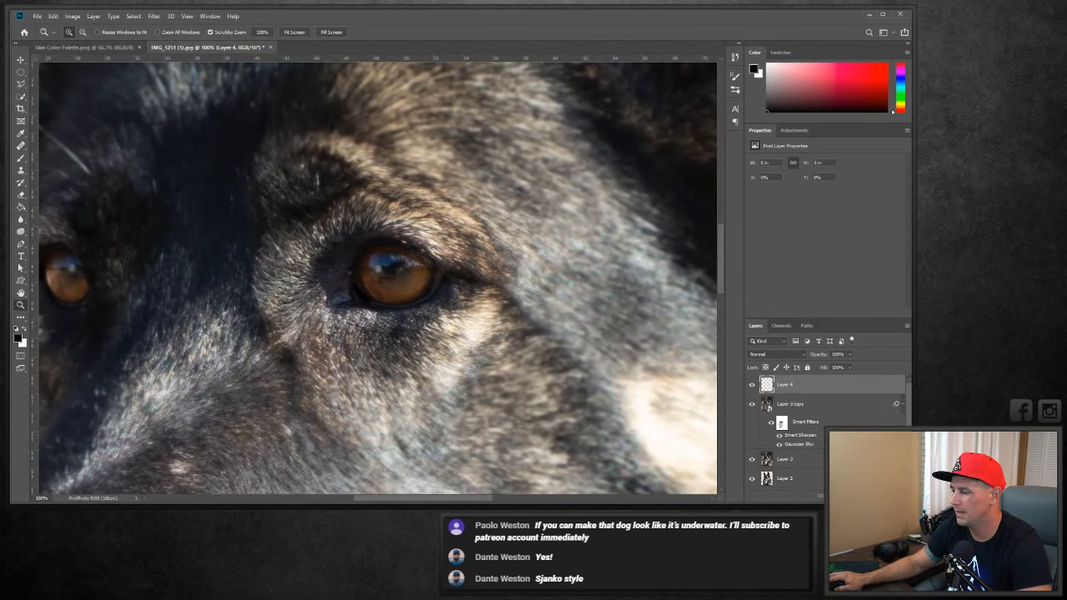
click(21, 159)
click(24, 331)
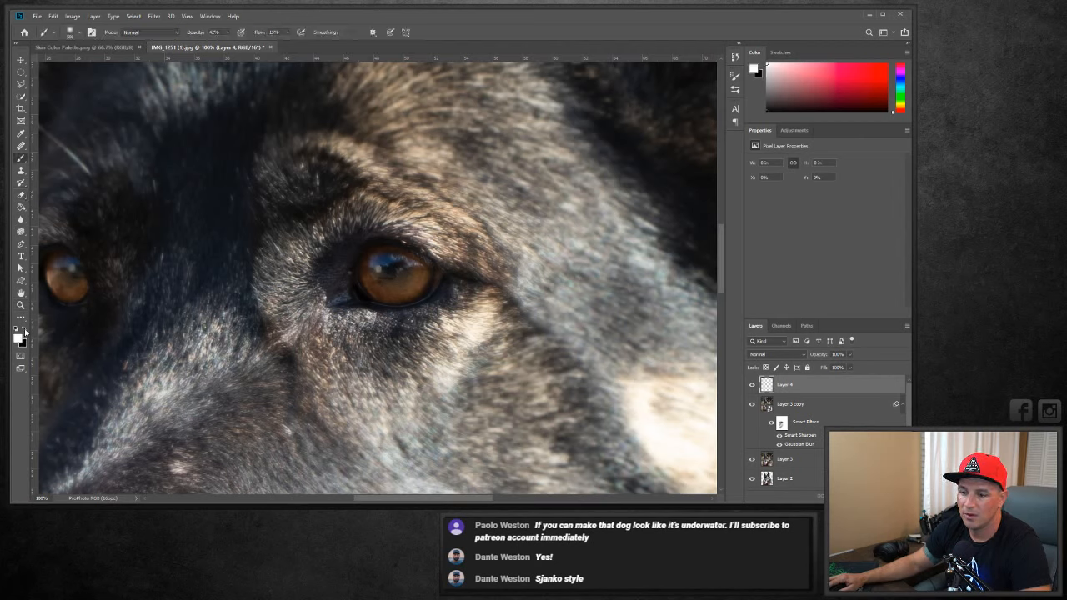
Paint soft white highlights across the upper iris of both eyes on Layer 4, using a very small brush and raised flow.
click(287, 33)
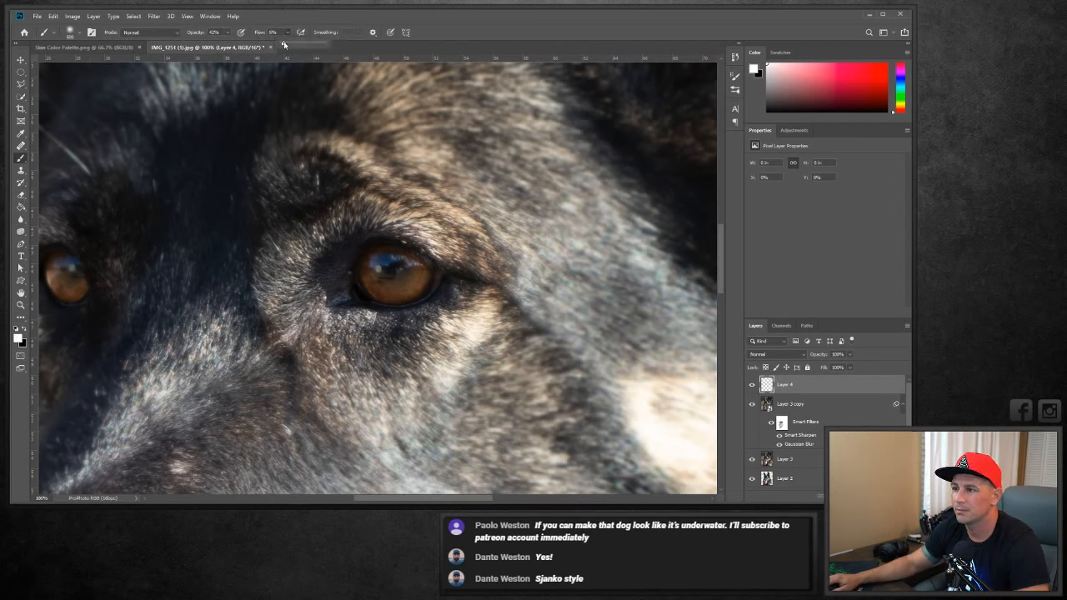
click(325, 238)
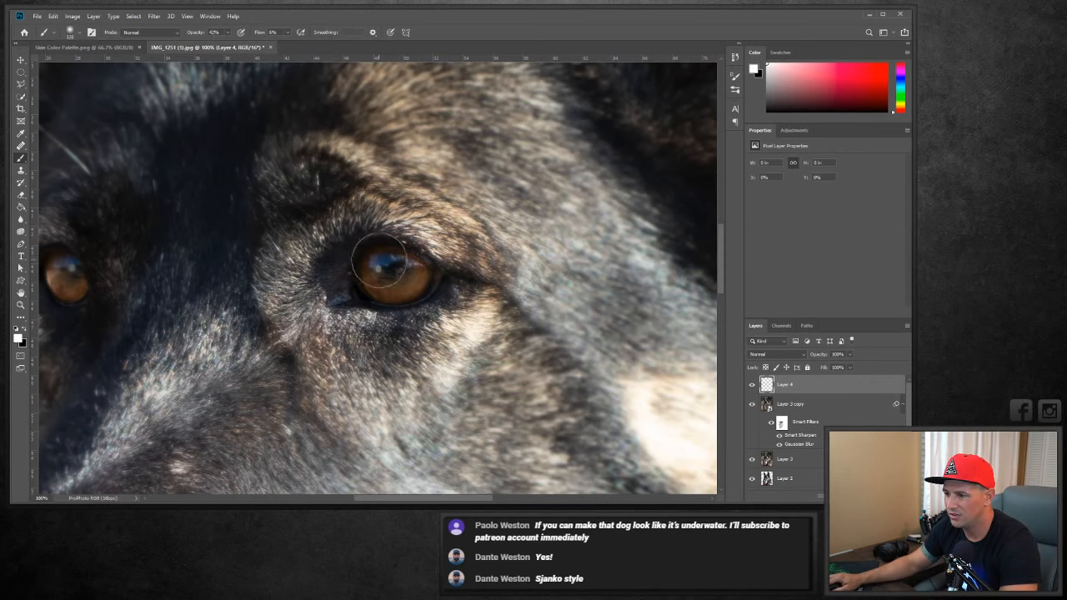
key(bracketleft)
key(bracketleft)
key(bracketleft)
key(bracketleft)
key(bracketleft)
key(bracketleft)
key(bracketleft)
key(bracketleft)
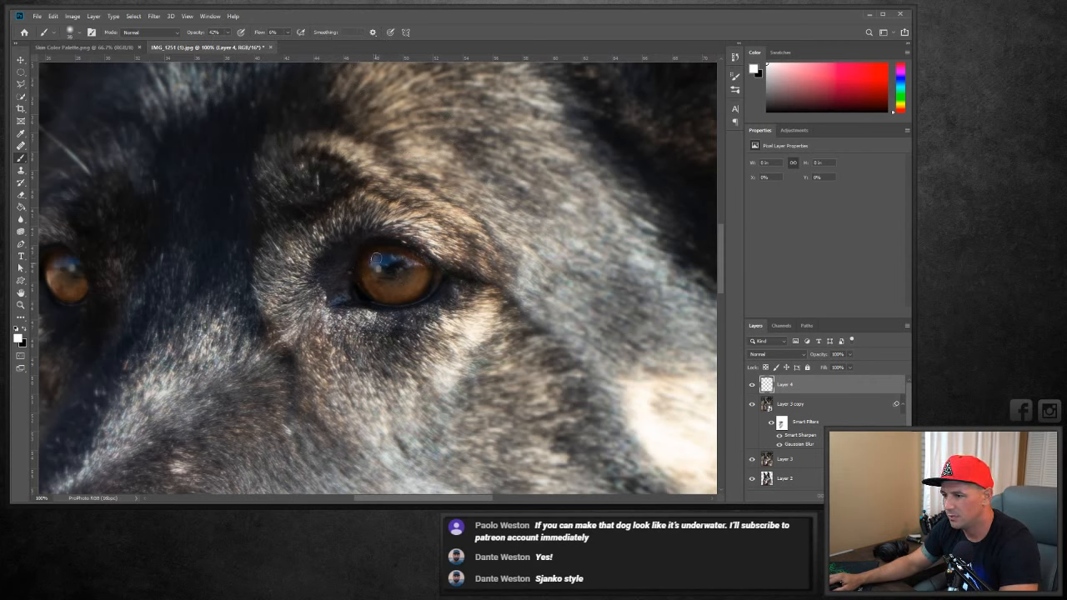
click(376, 259)
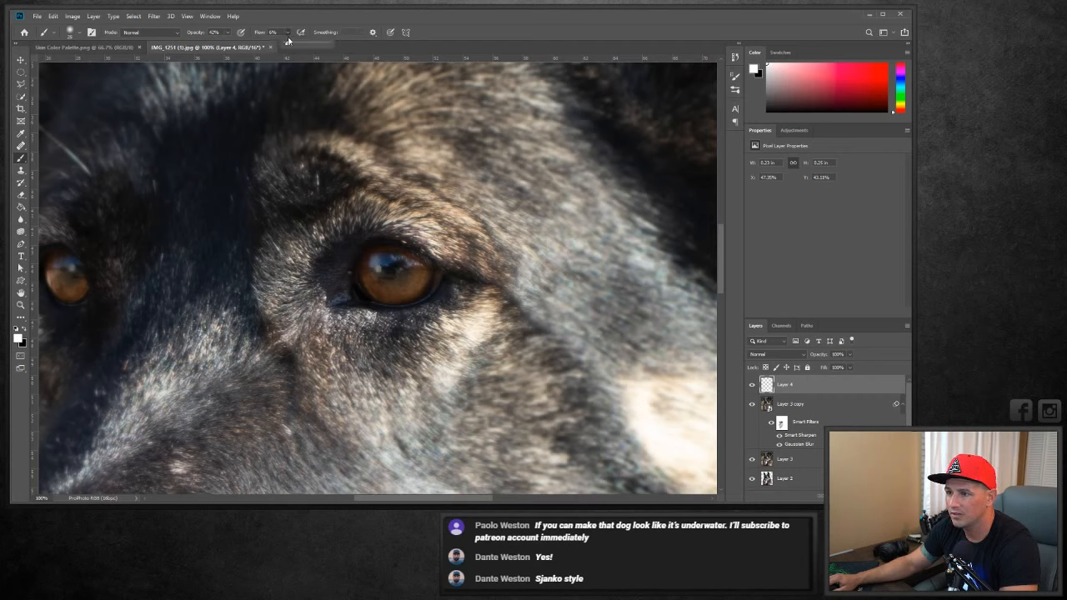
drag(297, 44, 318, 43)
drag(375, 259, 408, 260)
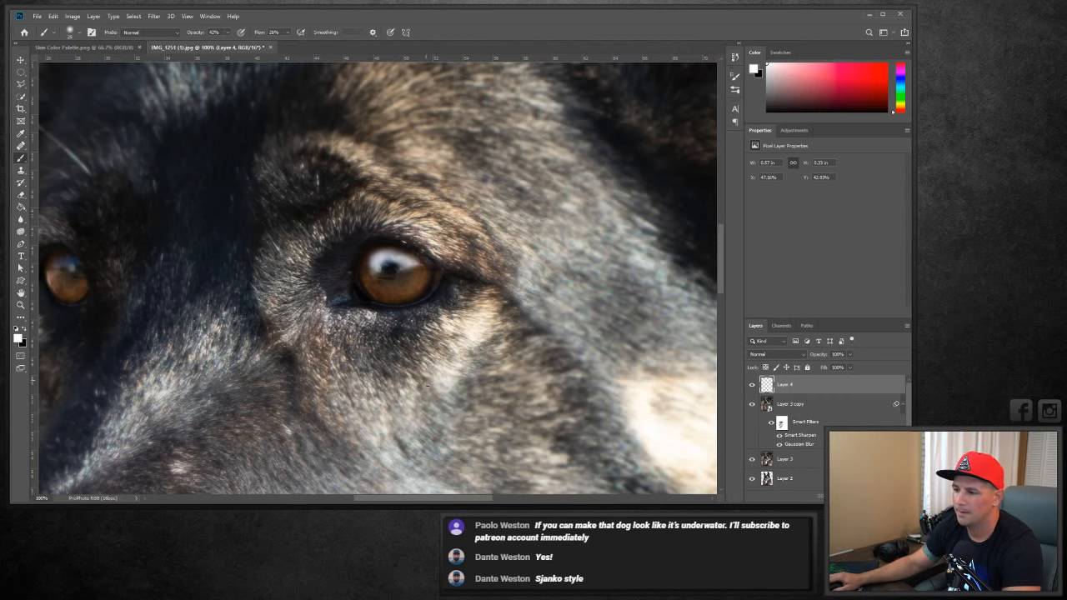
scroll(348, 491, left, 3)
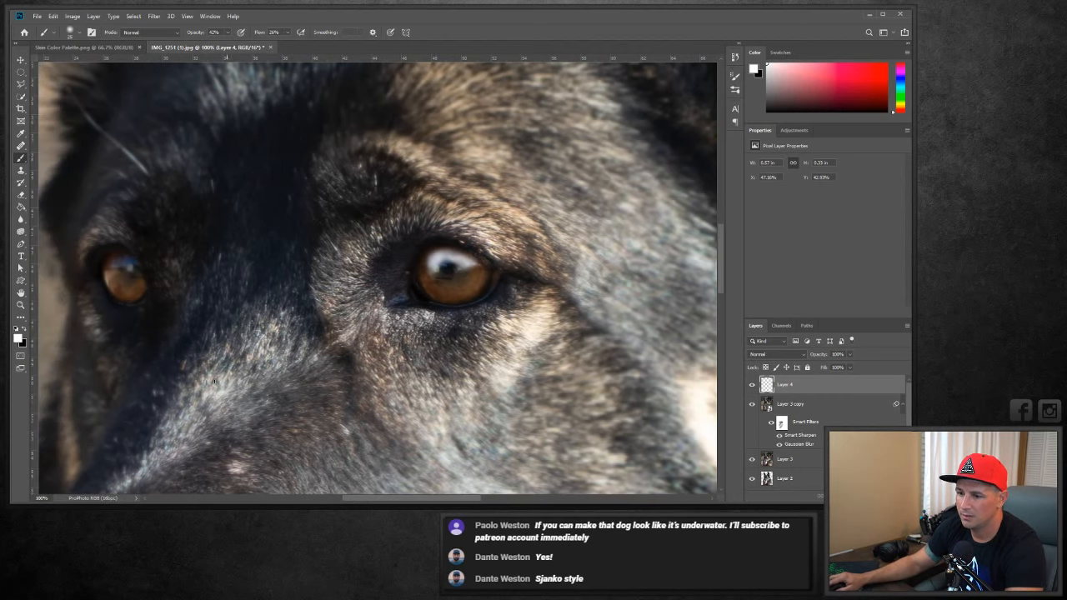
drag(120, 263, 105, 273)
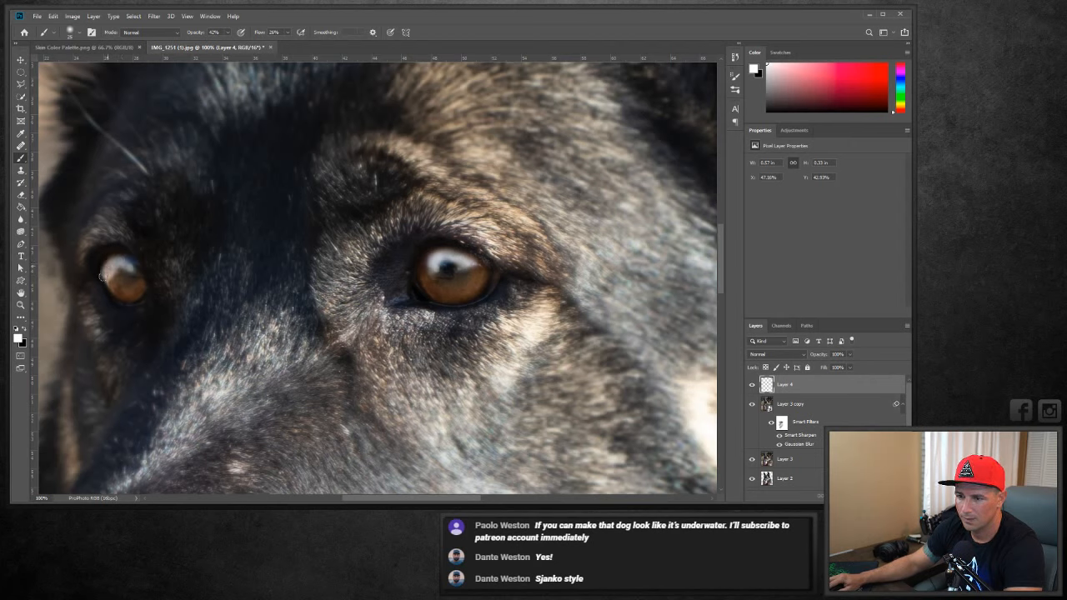
Blend Layer 4's highlights into the eyes by splitting the Underlying Layer's black Blend If slider to 0 / about 84.
right_click(793, 385)
click(552, 309)
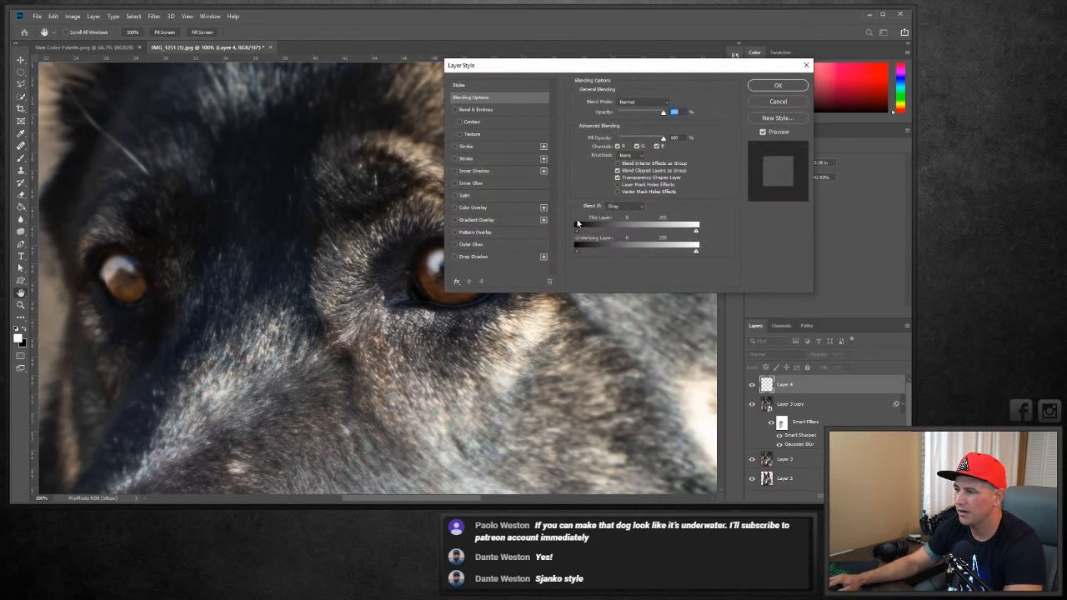
key(alt)
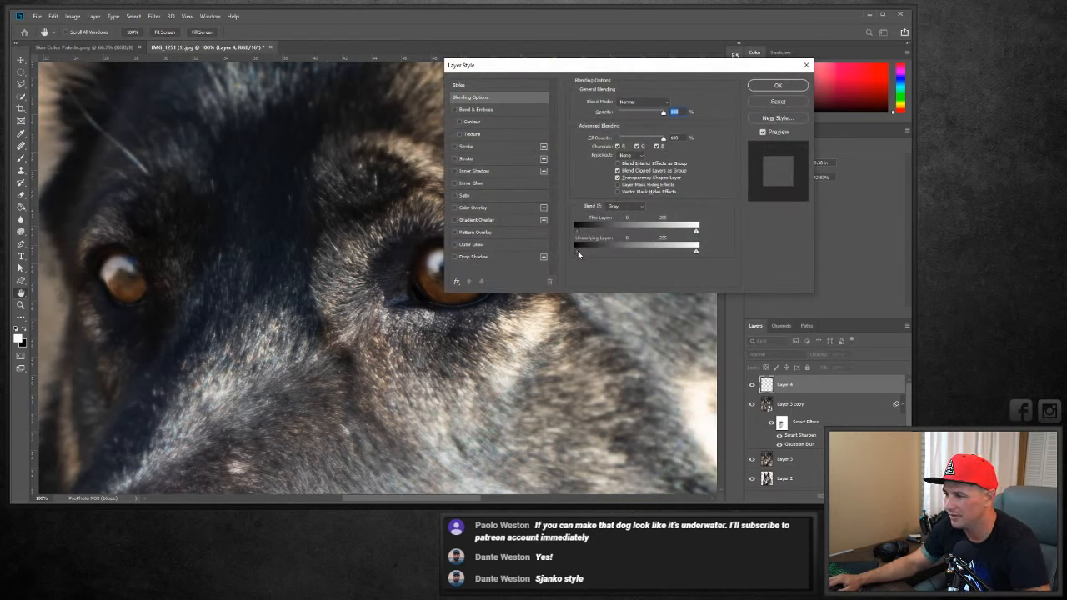
drag(576, 250, 603, 250)
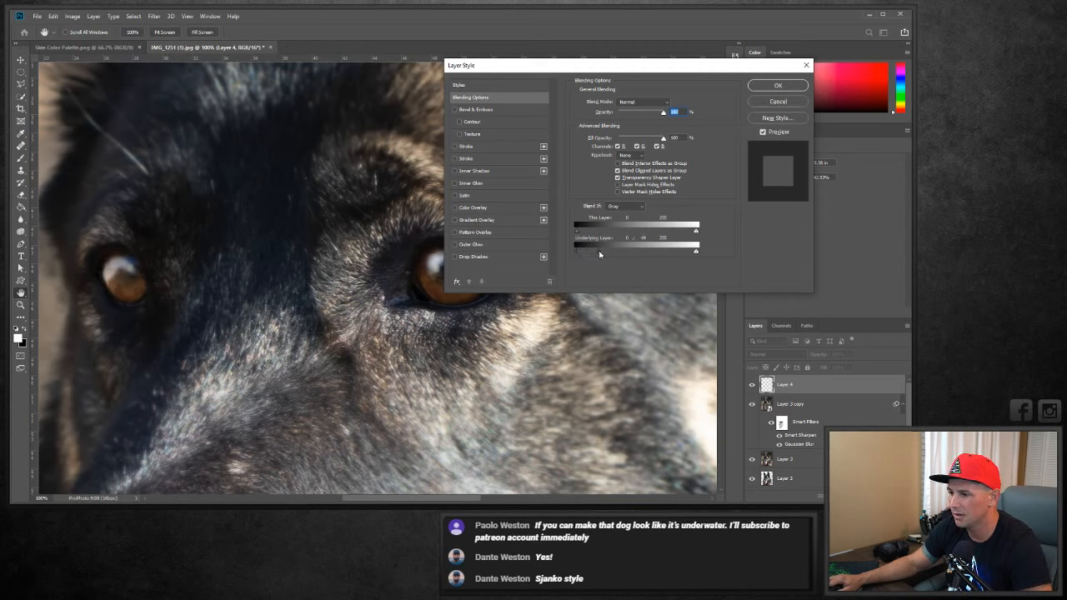
drag(598, 69, 684, 67)
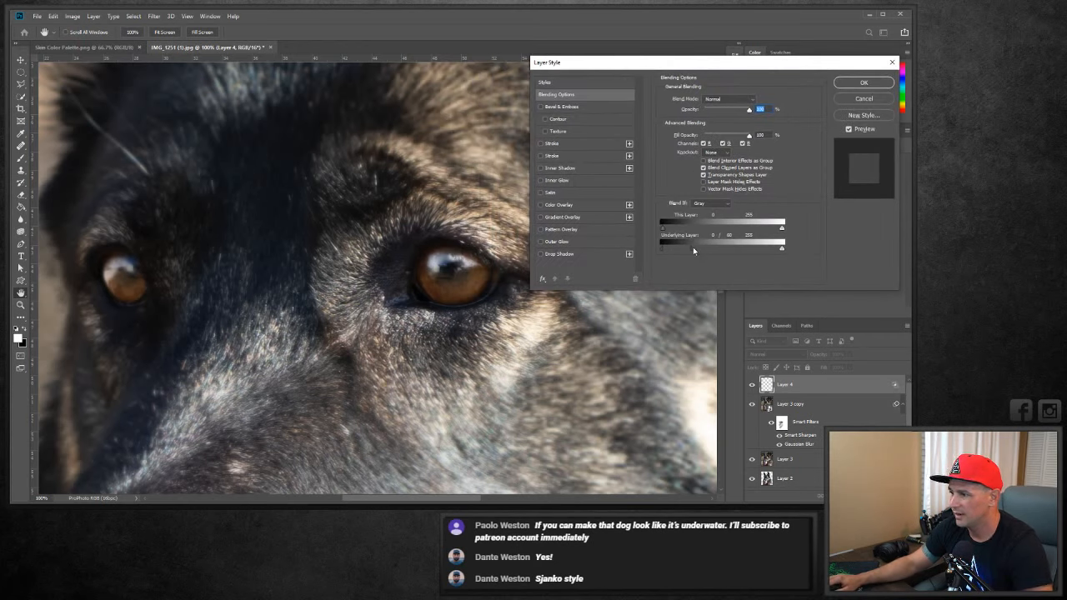
mouse_move(693, 247)
mouse_down()
mouse_move(706, 247)
mouse_move(696, 250)
mouse_up()
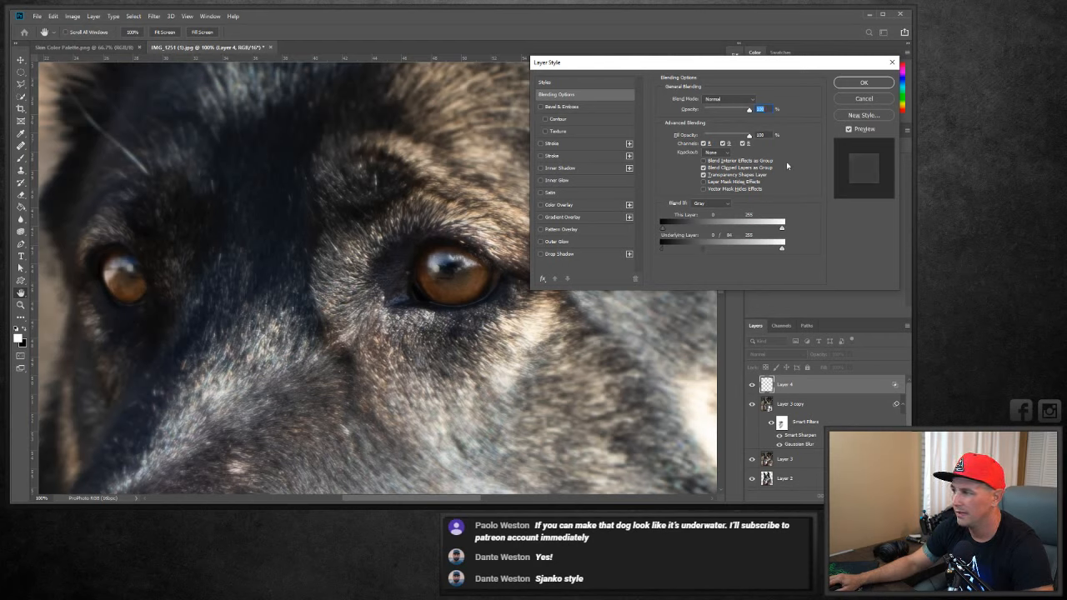
click(863, 82)
Compare the eyes with and without Layer 4's highlights, and check the result on the whole image.
click(752, 385)
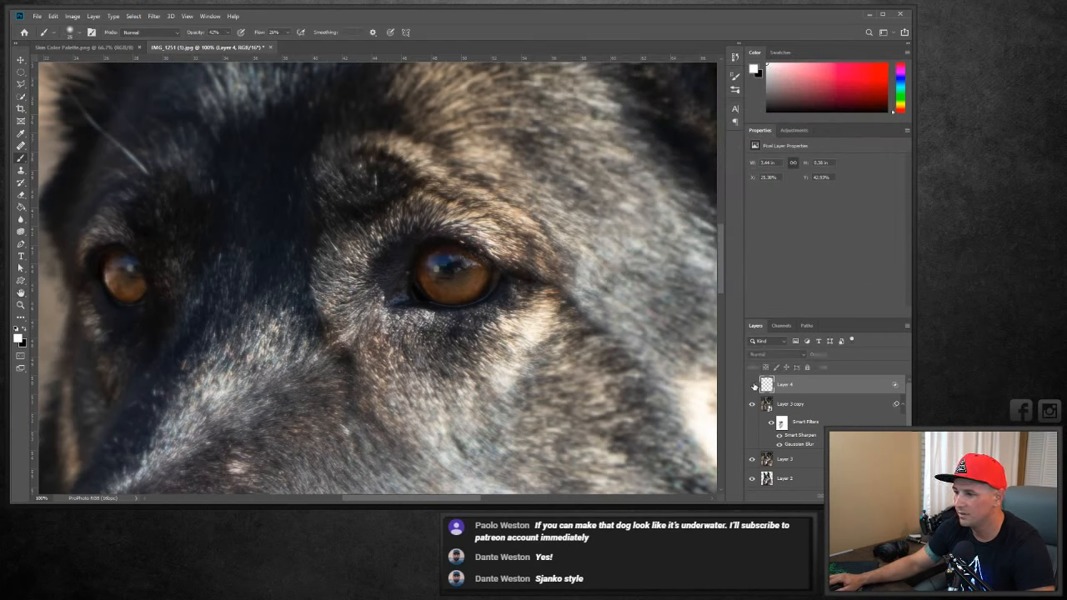
click(752, 385)
click(20, 304)
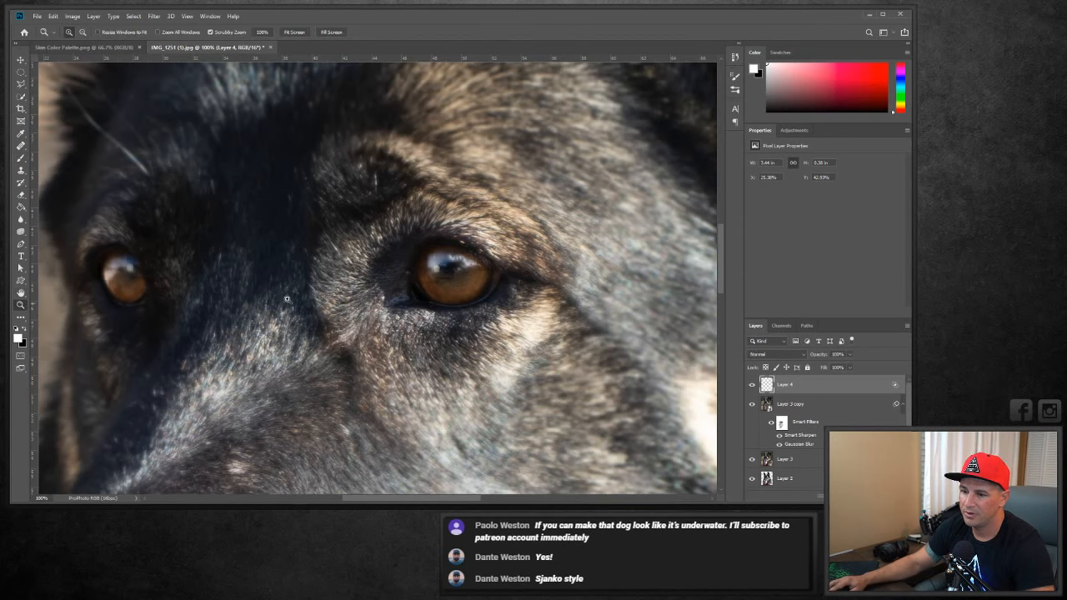
right_click(333, 290)
click(354, 295)
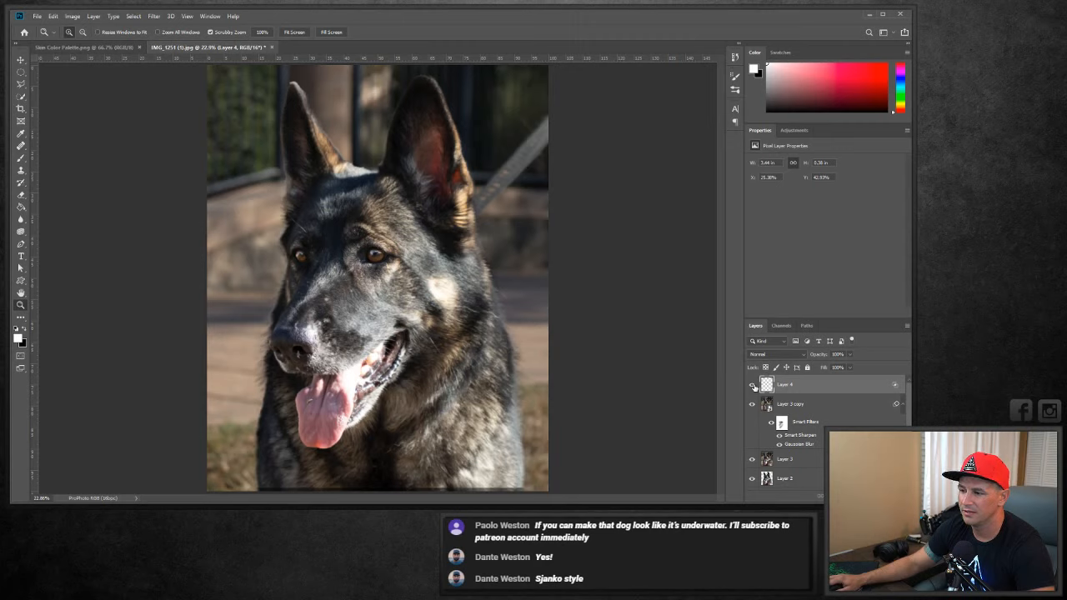
Reduce Layer 4's opacity to about 82% and check the eye highlights against the image without them.
click(849, 355)
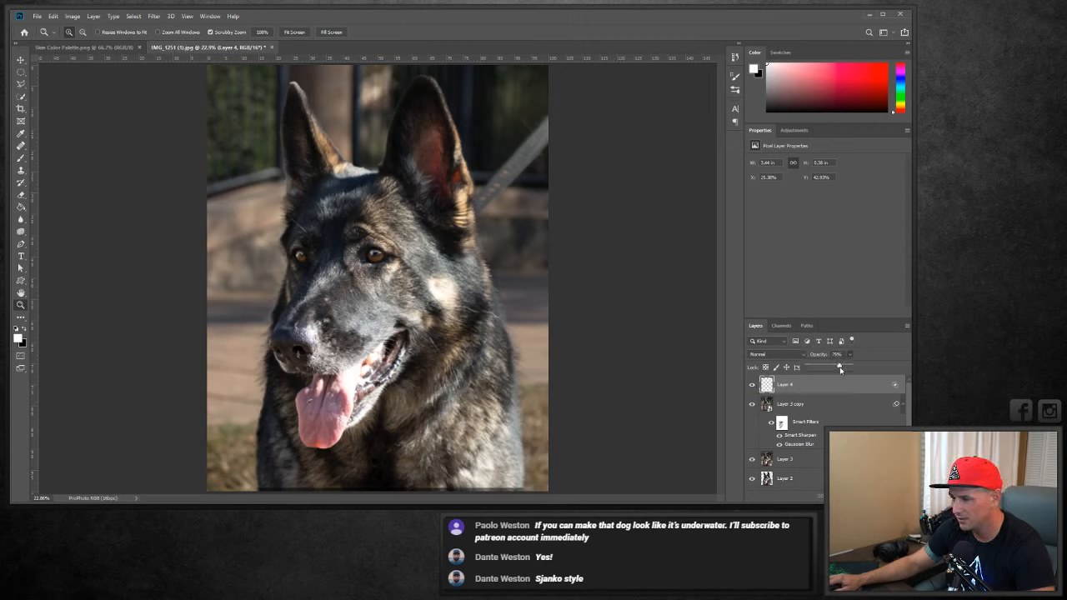
click(753, 385)
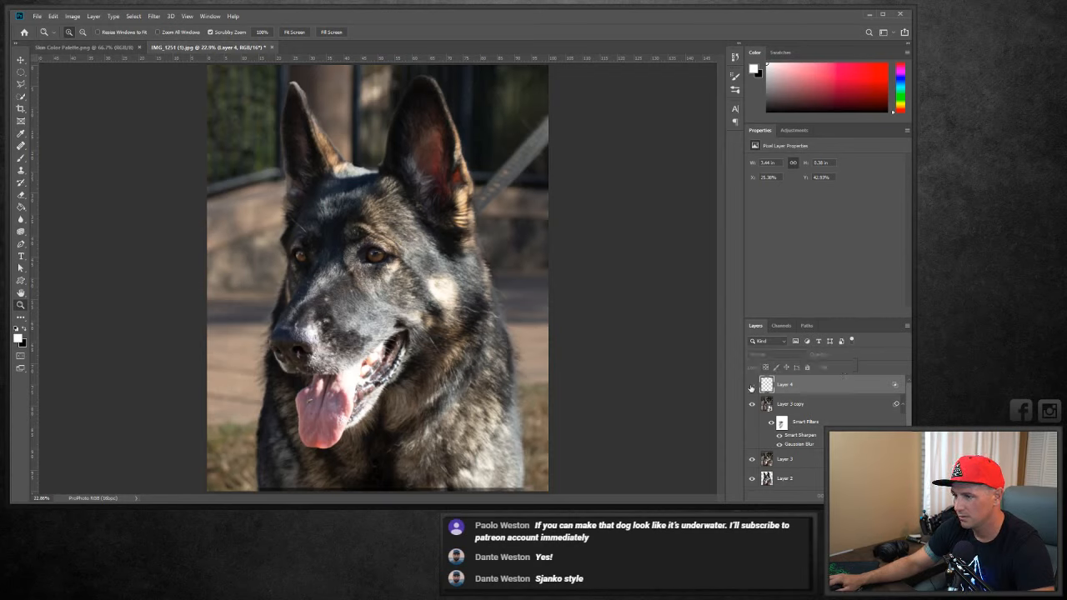
click(271, 48)
click(502, 198)
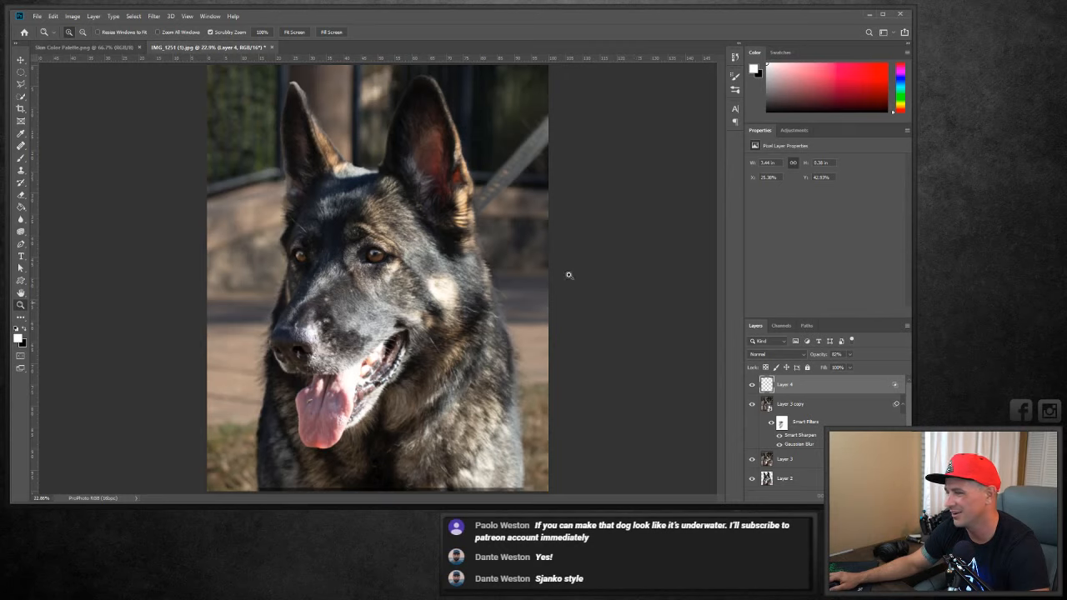
Close the dog photo document with its changes saved and switch to Lightroom Classic.
click(270, 47)
key(Return)
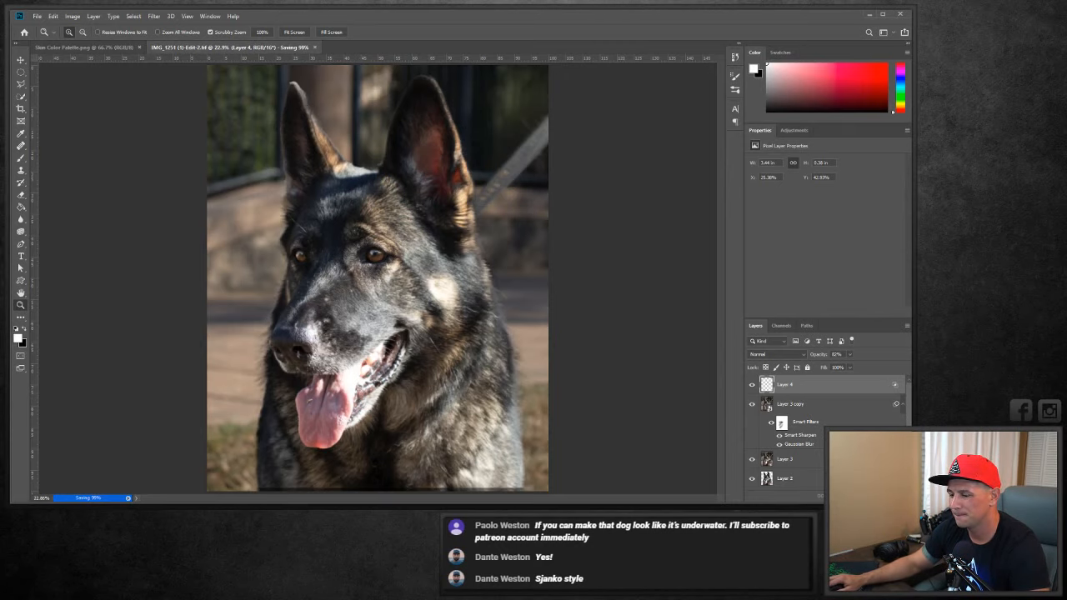
click(333, 509)
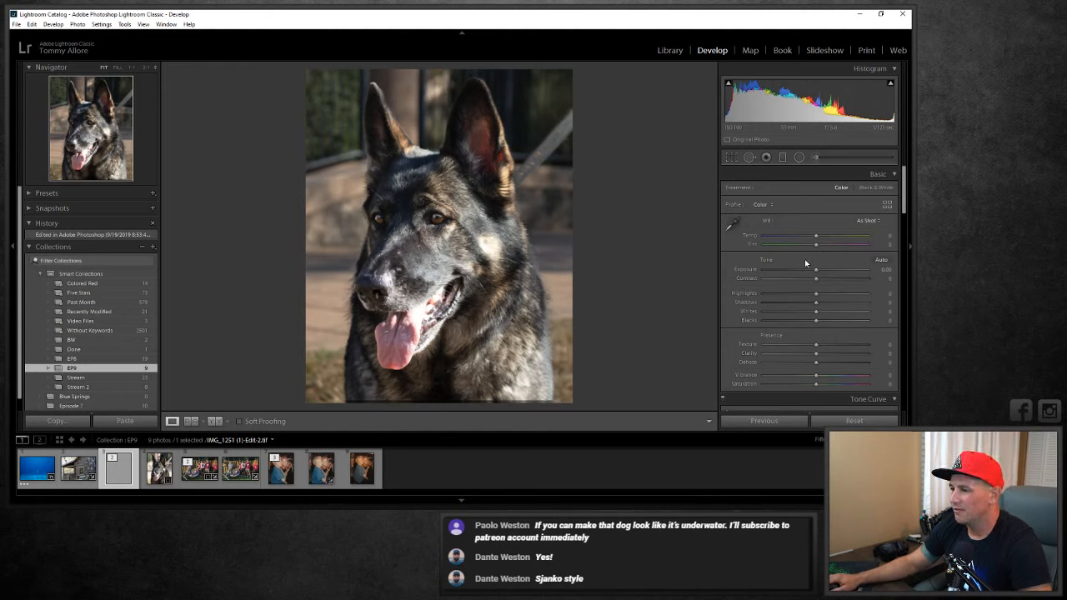
Adjust the edited photo's Basic settings to Exposure +0.11, Highlights −29, Shadows +7, Vibrance +15 and Saturation −10.
drag(816, 269, 819, 304)
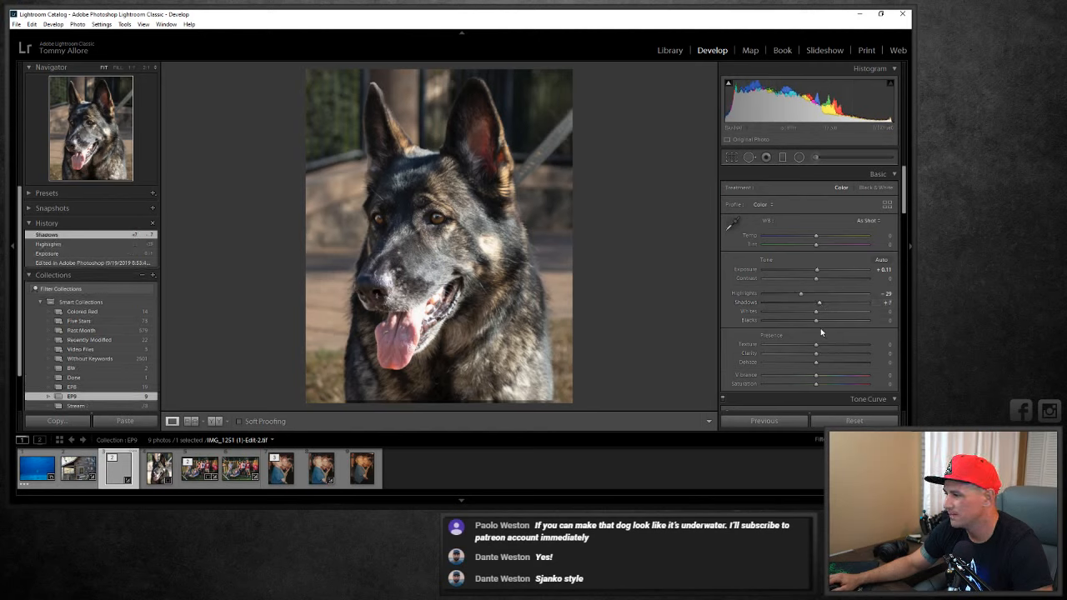
scroll(821, 332, down, 2)
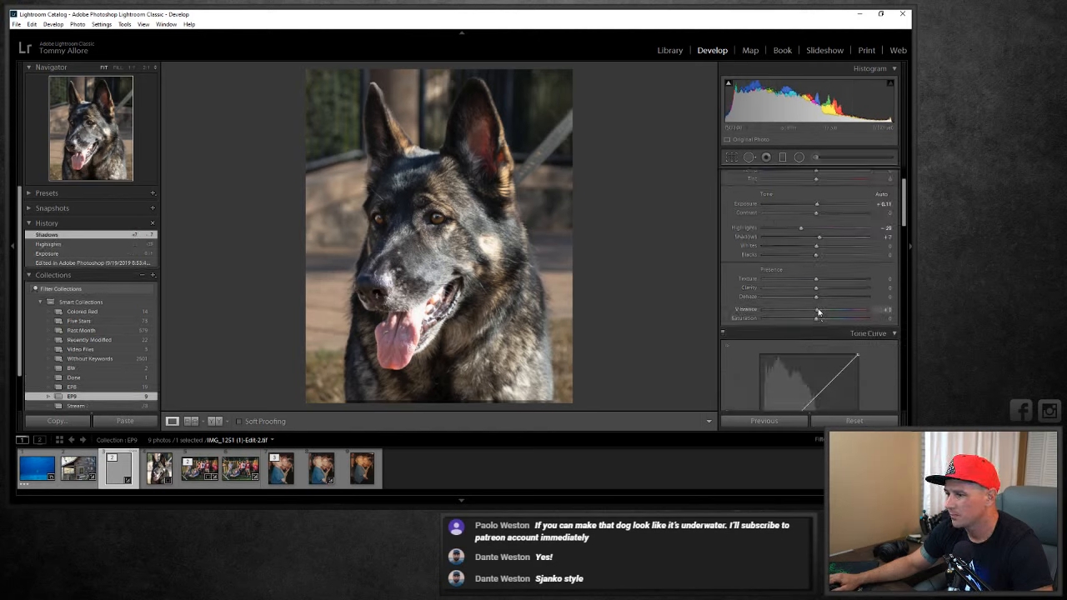
drag(816, 309, 819, 309)
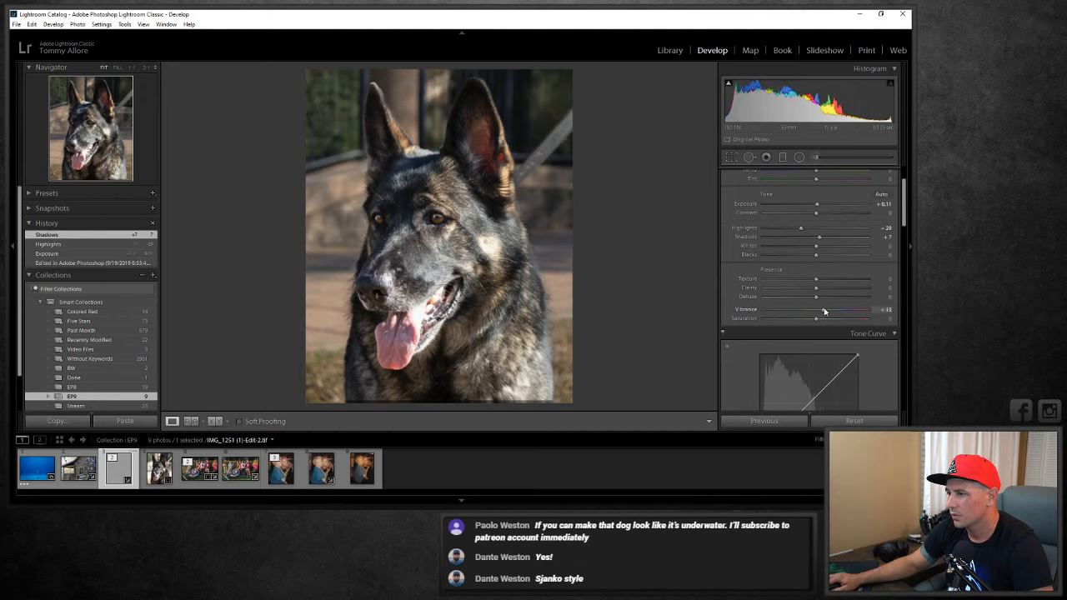
drag(825, 311, 824, 310)
drag(816, 319, 812, 322)
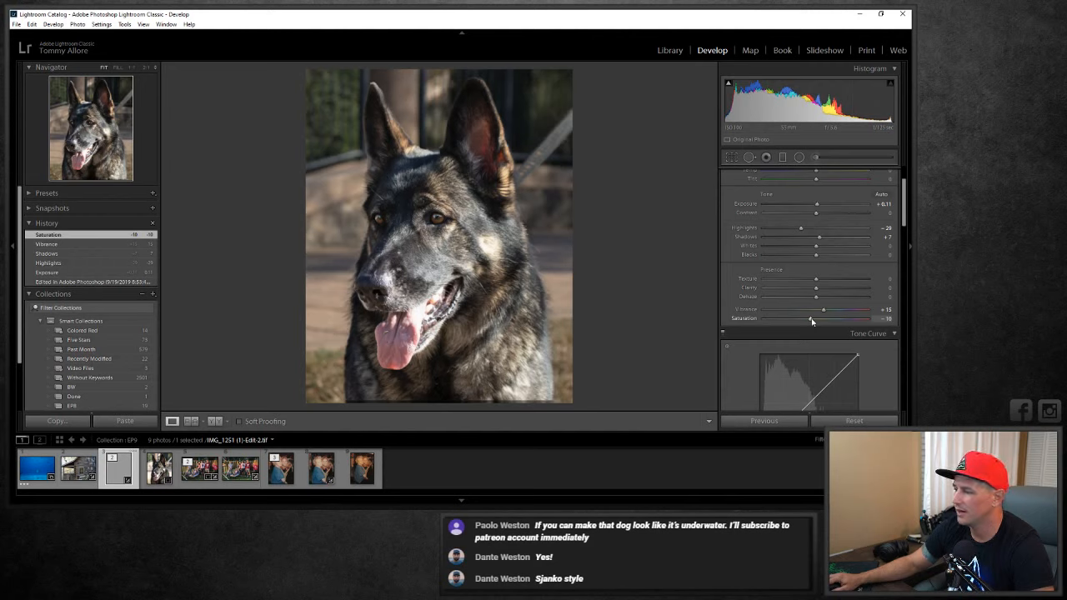
Warm the highlights with Split Toning at hue 29 and saturation about 9, and switch Split Toning off to compare.
scroll(862, 292, down, 4)
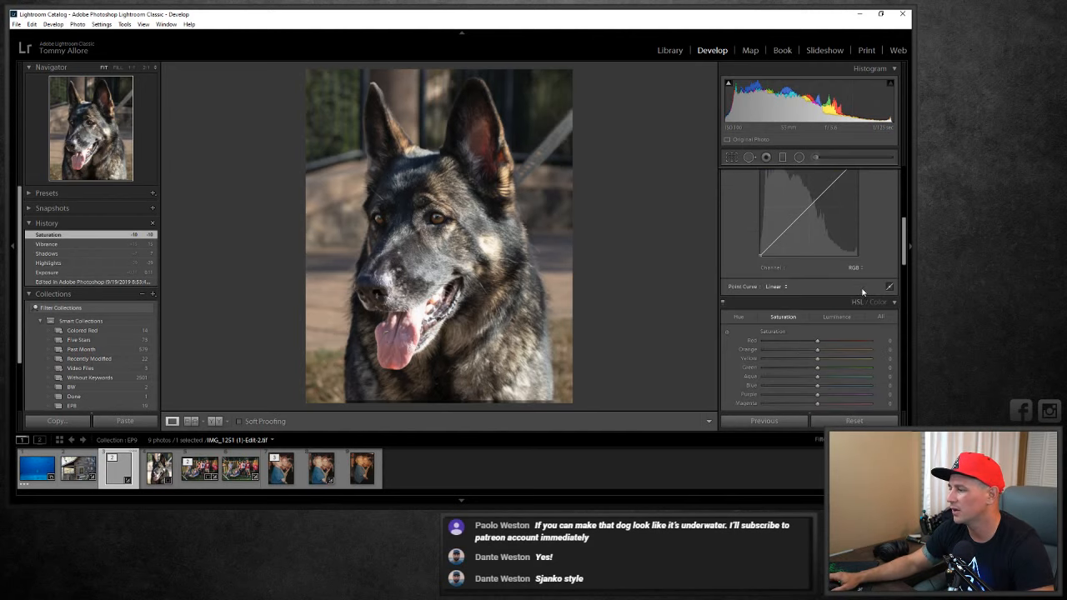
scroll(862, 292, down, 5)
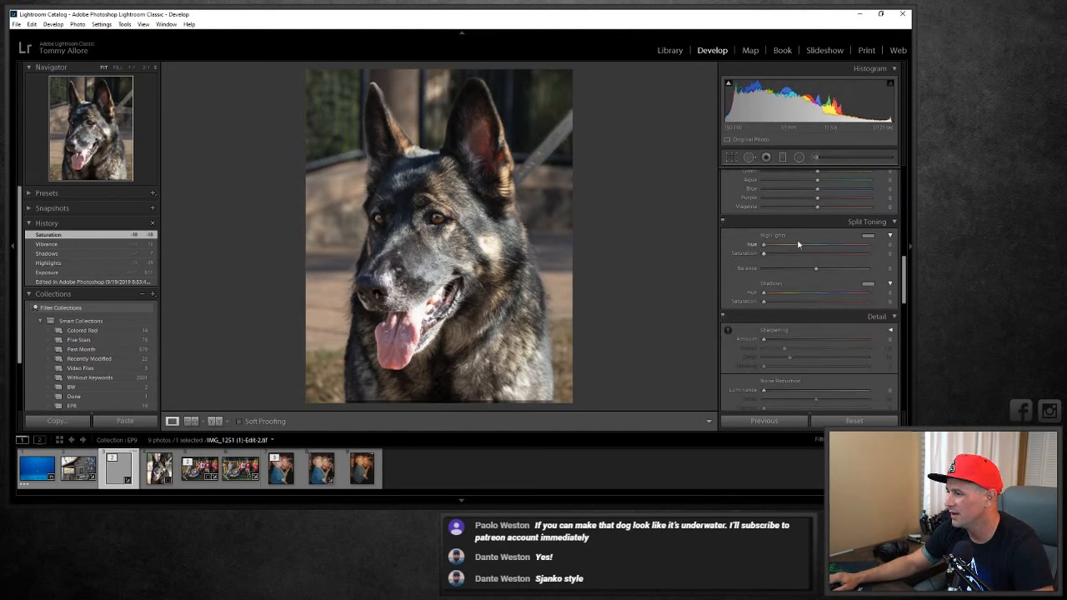
drag(765, 245, 770, 253)
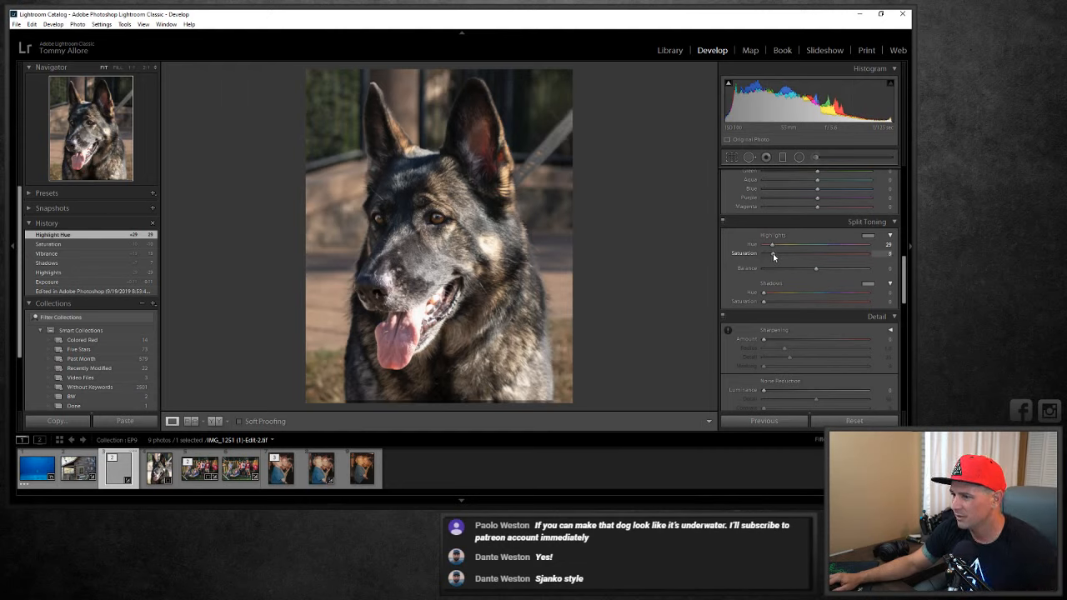
mouse_move(774, 253)
mouse_down()
mouse_move(785, 257)
mouse_move(773, 256)
mouse_up()
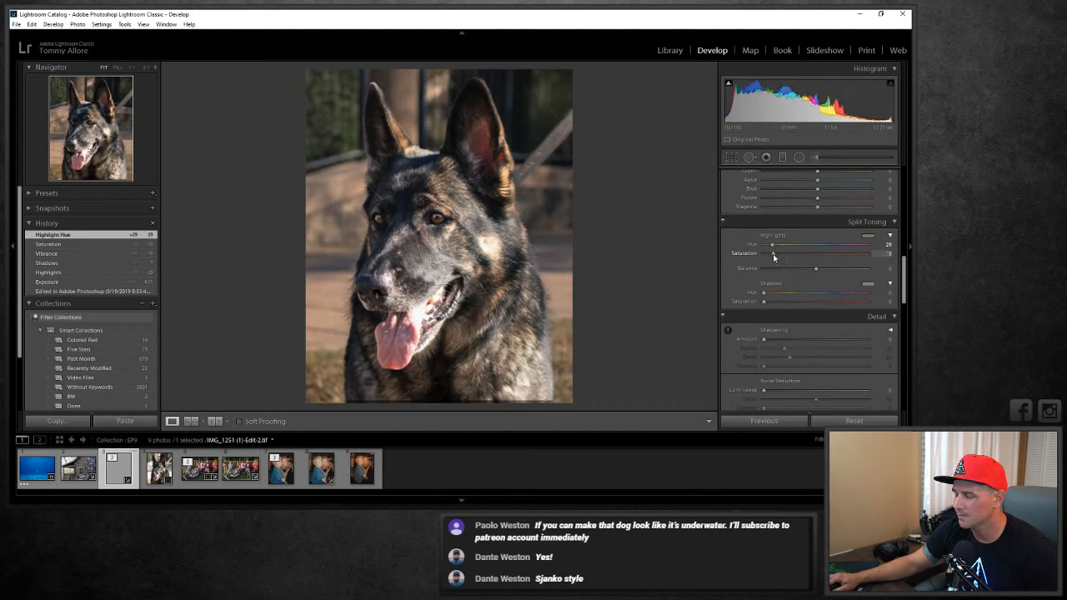
click(723, 223)
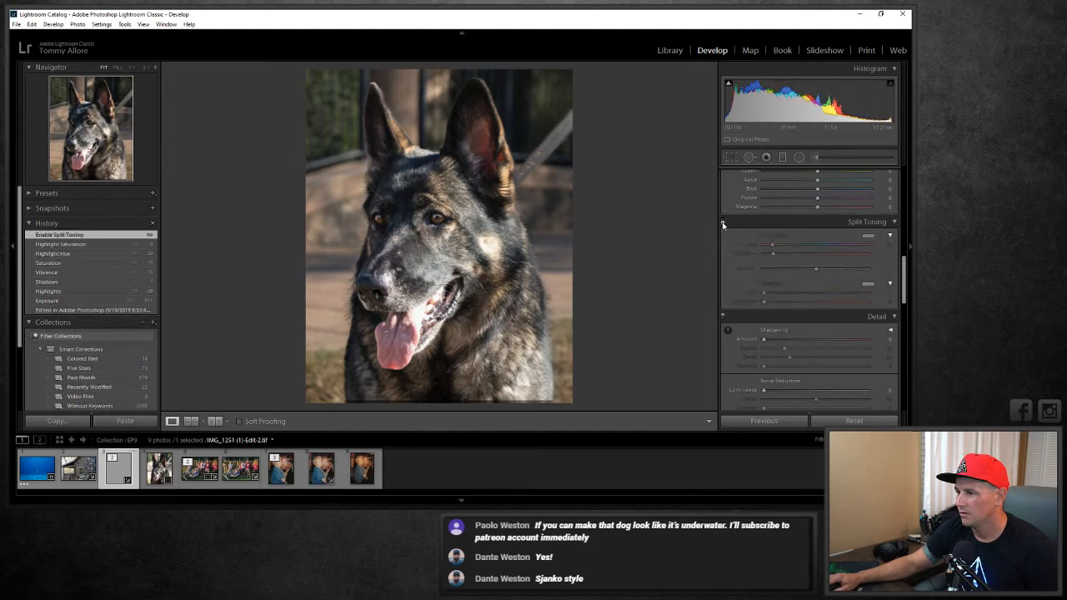
Re-enable Split Toning with its highlight saturation reduced to 5, and compare the edit with the original dog photo.
click(722, 223)
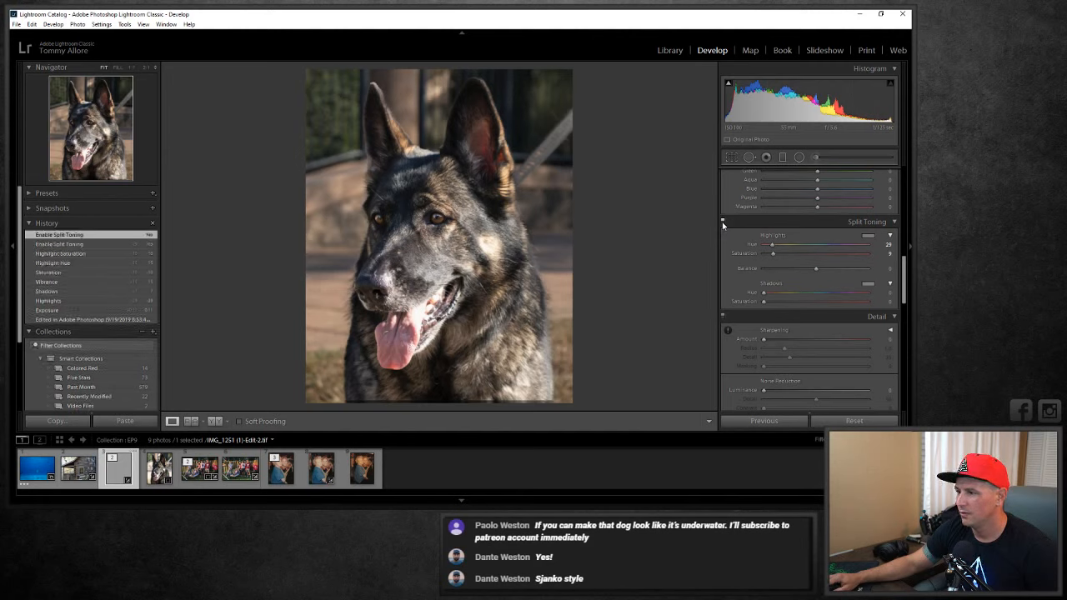
click(768, 252)
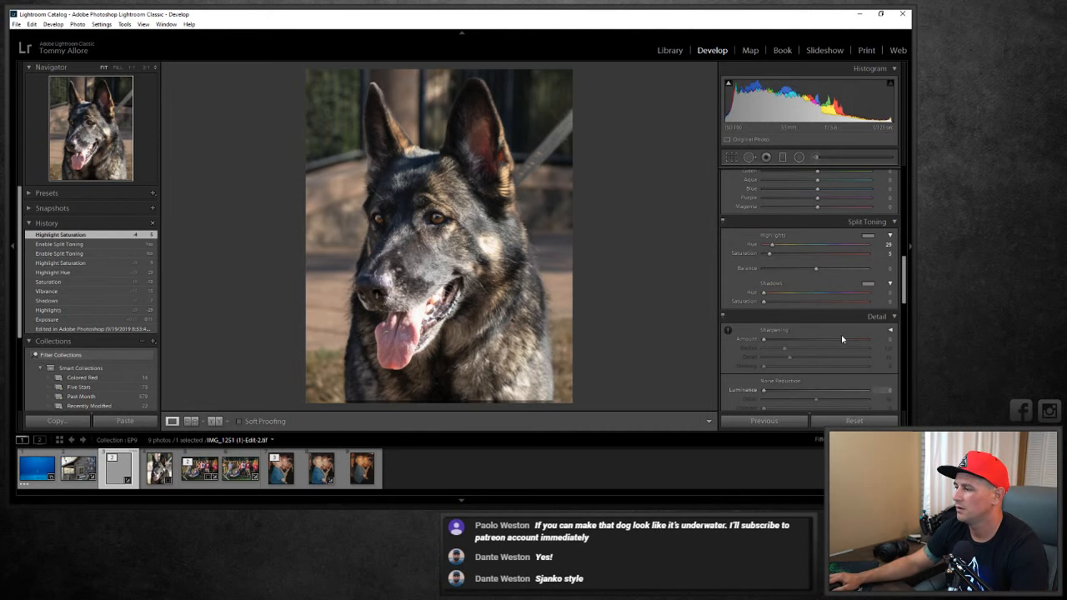
scroll(841, 338, down, 1)
click(159, 468)
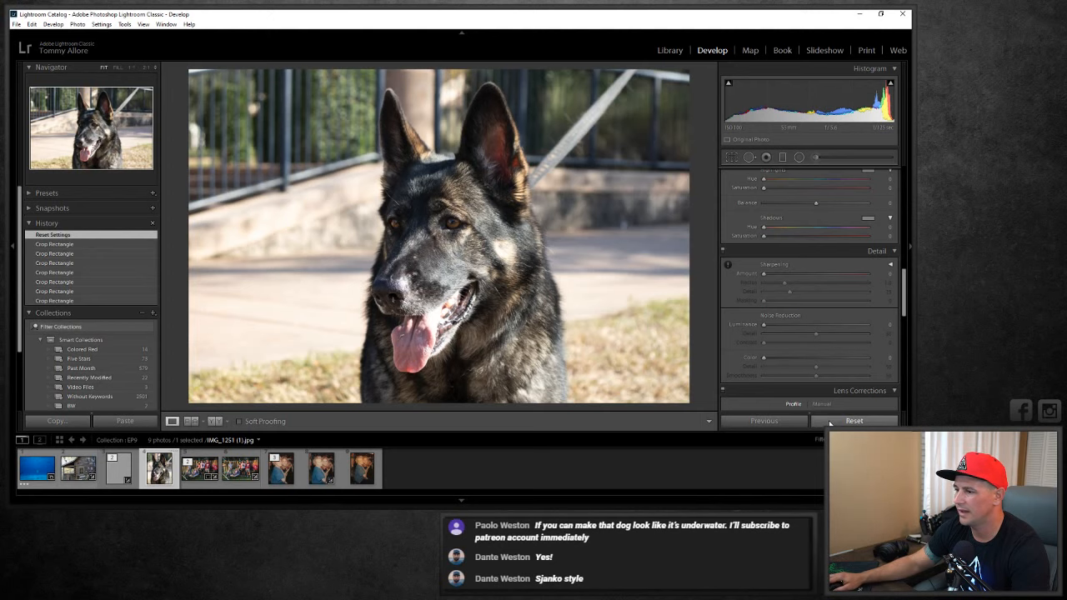
key(Left)
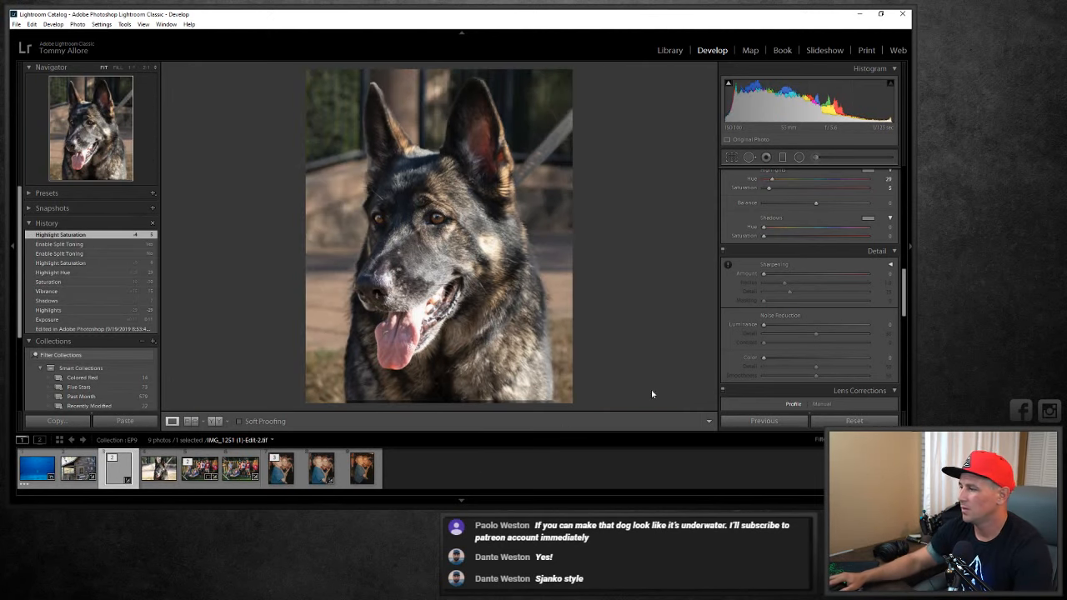
Darken the edges with a post-crop vignette at Amount −30 and Feather 90, and check the before view.
scroll(856, 305, down, 8)
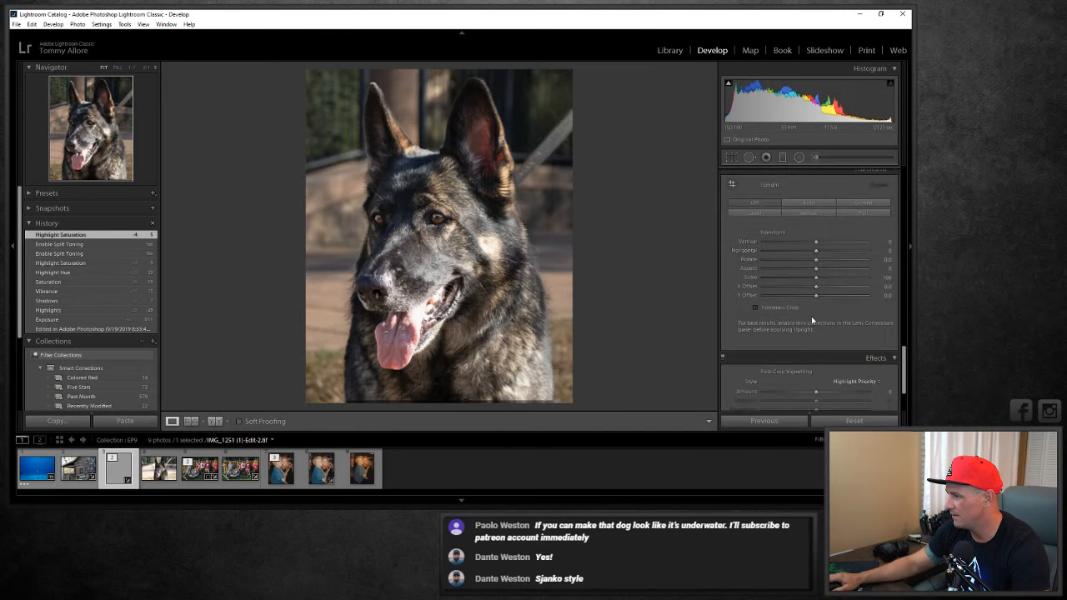
scroll(813, 319, down, 4)
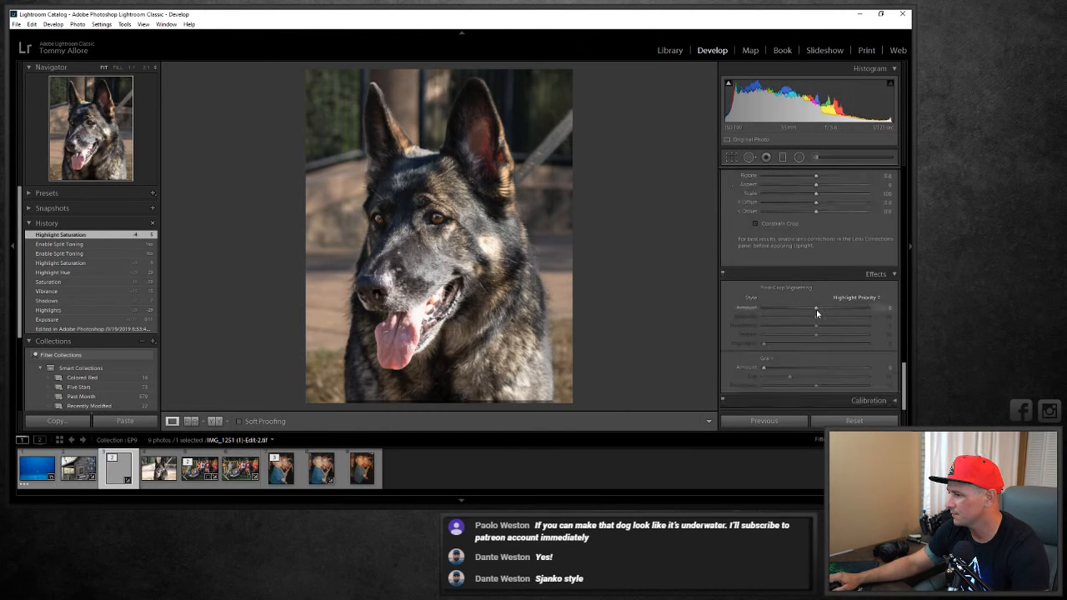
drag(816, 309, 857, 337)
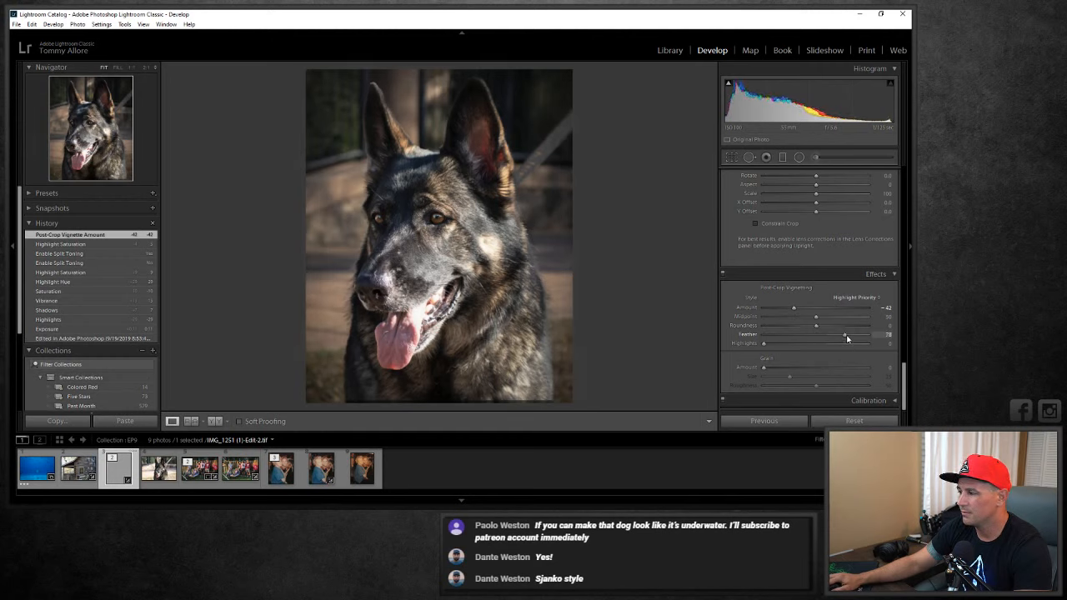
drag(791, 309, 799, 307)
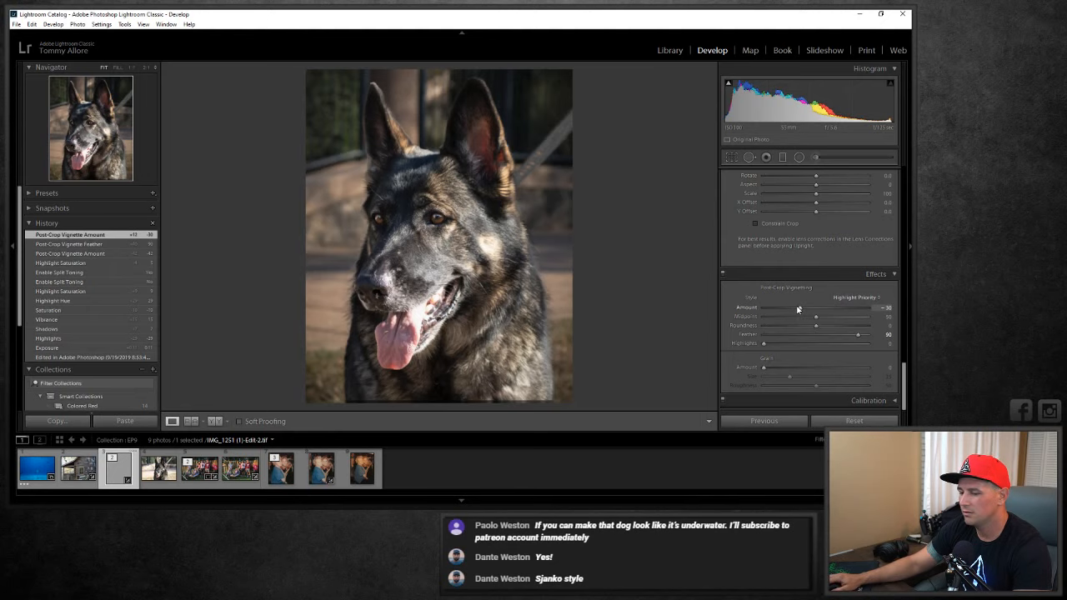
key(backslash)
key(backslash)
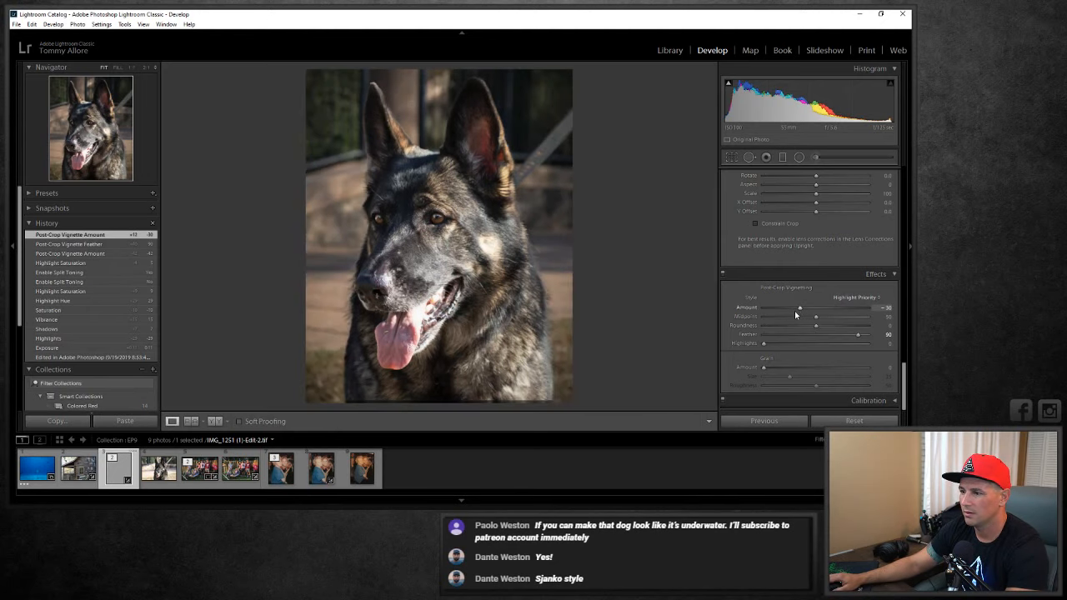
Compare the original dog photo with the edited version and rate the edited one three stars.
click(167, 474)
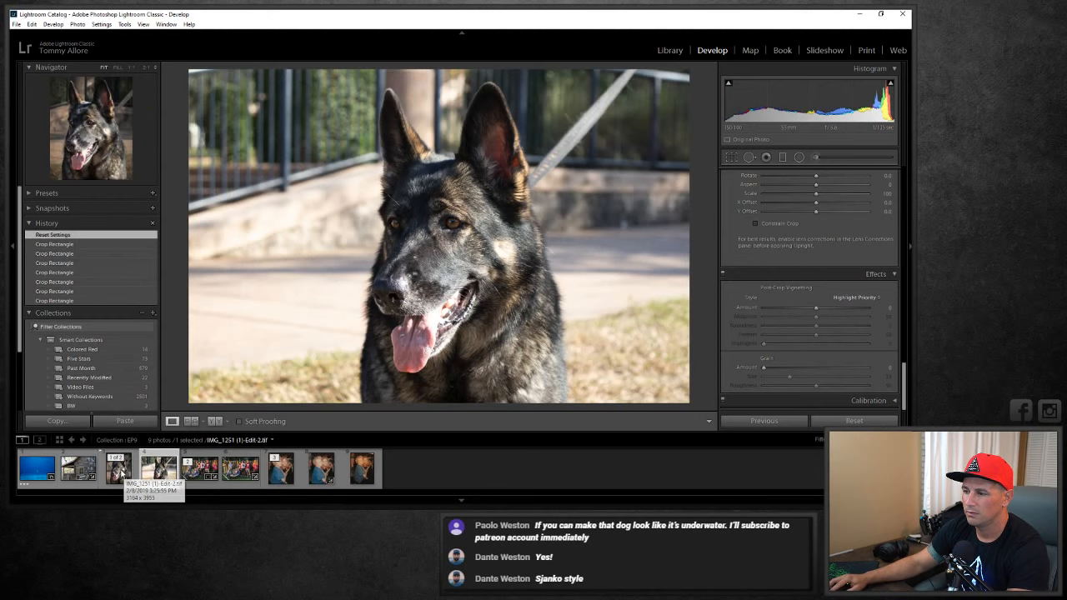
click(122, 473)
key(3)
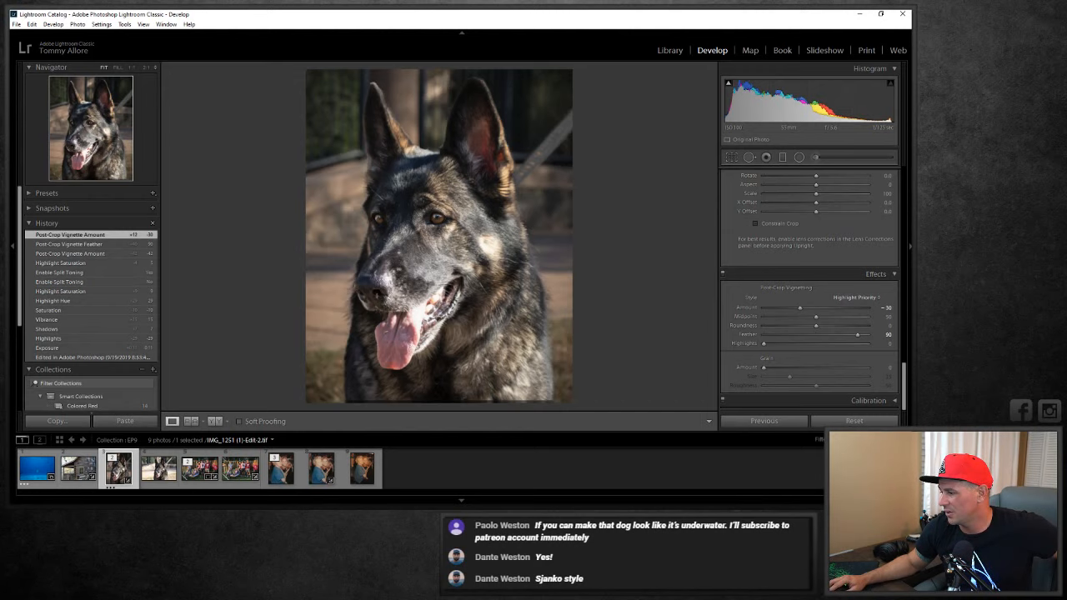
Open the underwater shark photo and give it a 4 x 5 crop in portrait orientation.
click(36, 471)
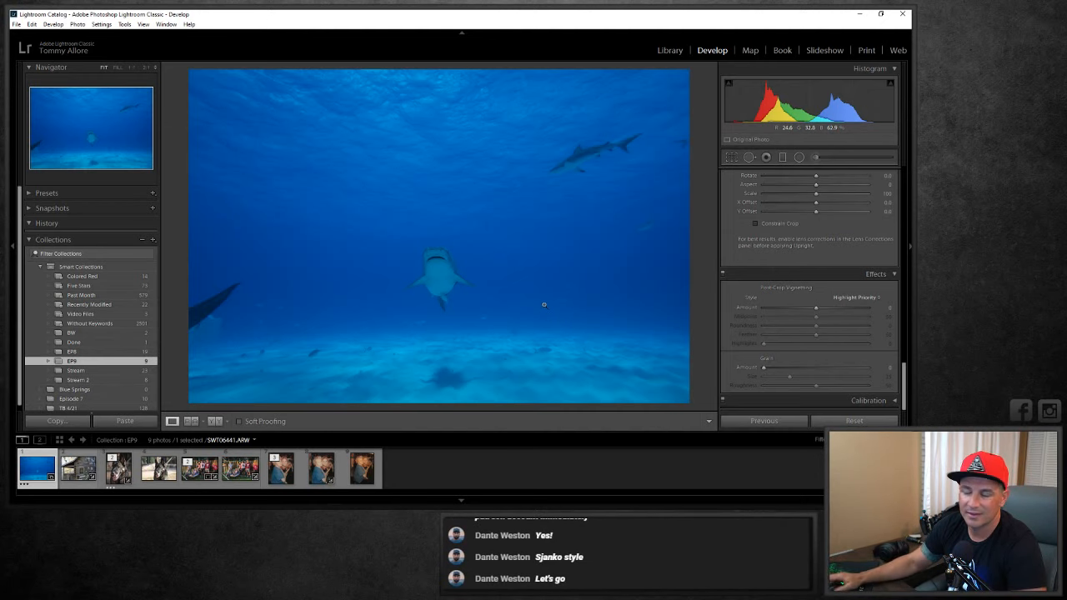
click(731, 157)
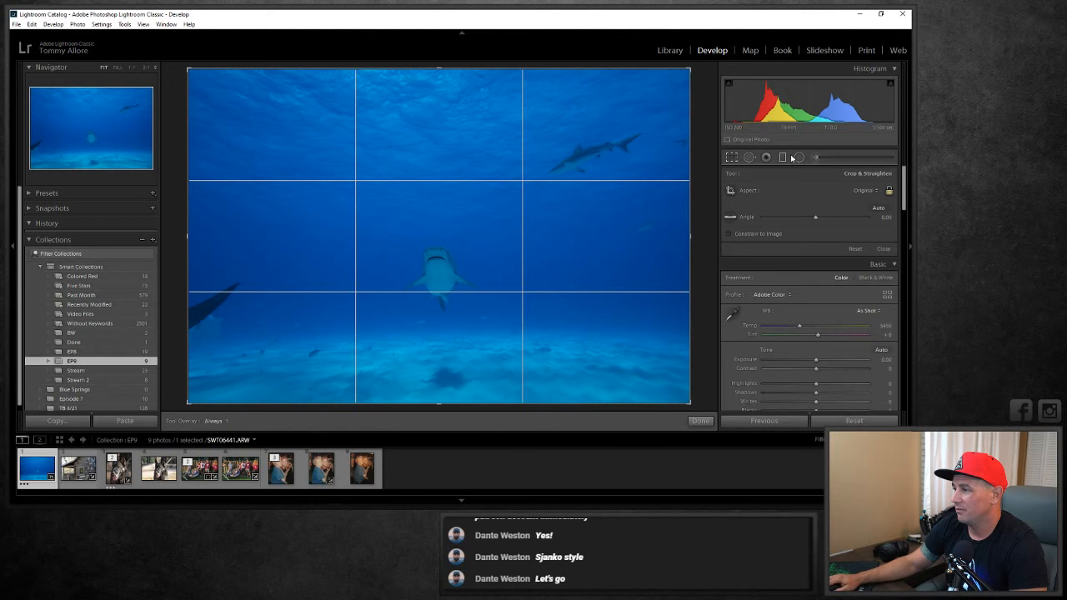
click(867, 190)
click(809, 247)
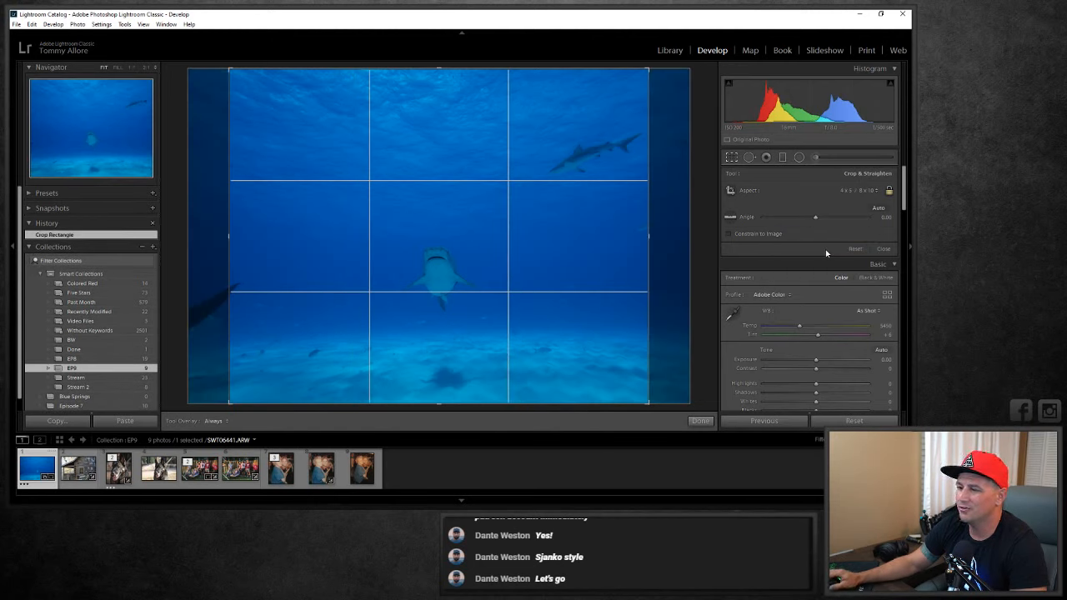
key(x)
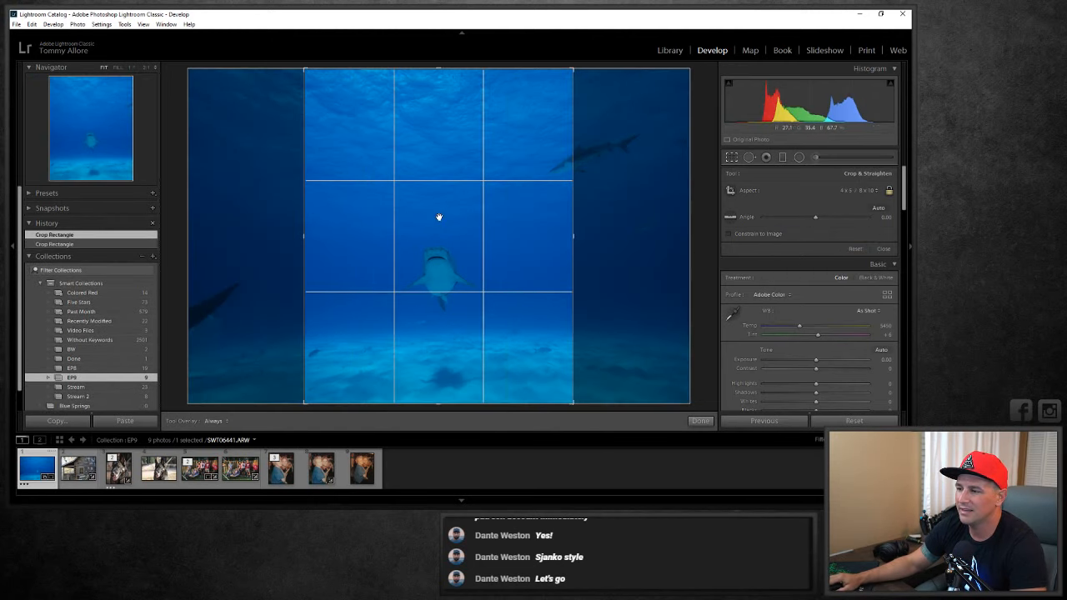
Tighten the crop around the shark and its shadow on the sand, rotate it to an angle of 1.26, and apply it.
drag(442, 69, 445, 131)
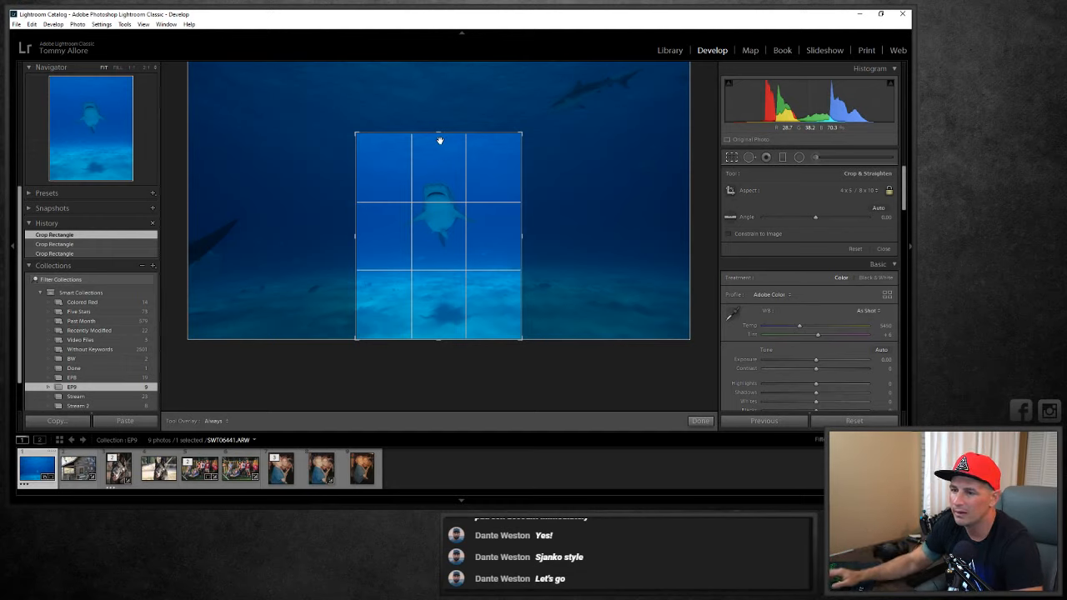
drag(436, 167, 428, 178)
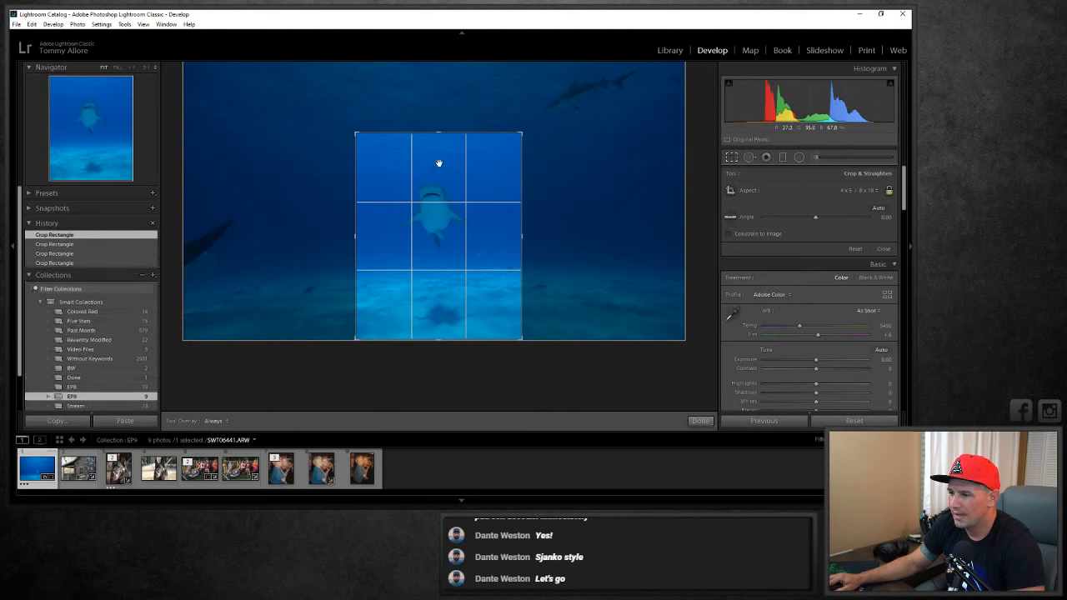
drag(438, 133, 438, 140)
drag(436, 179, 437, 180)
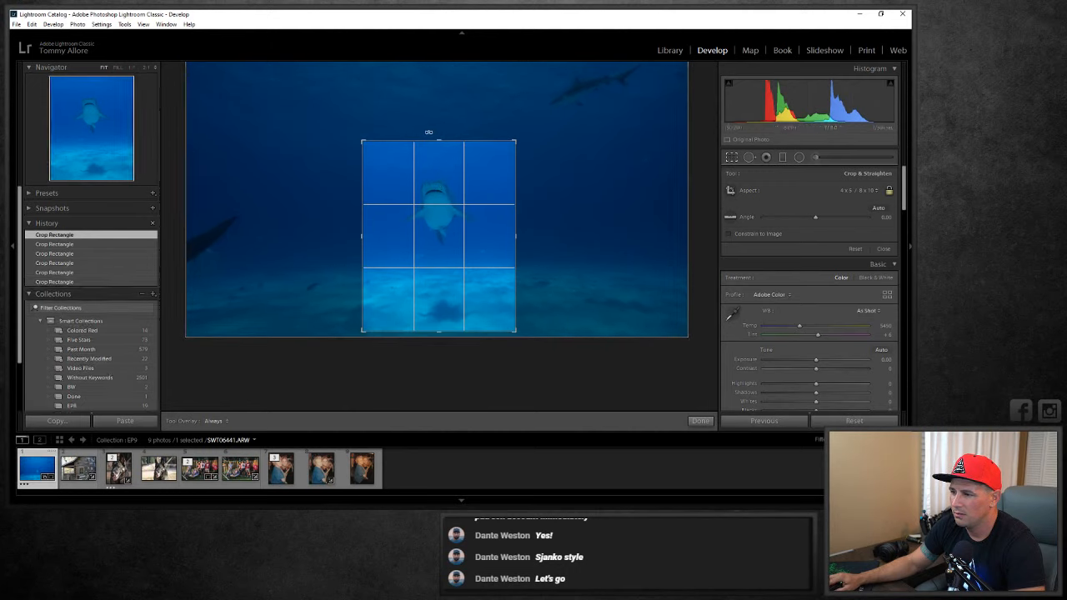
drag(428, 131, 431, 130)
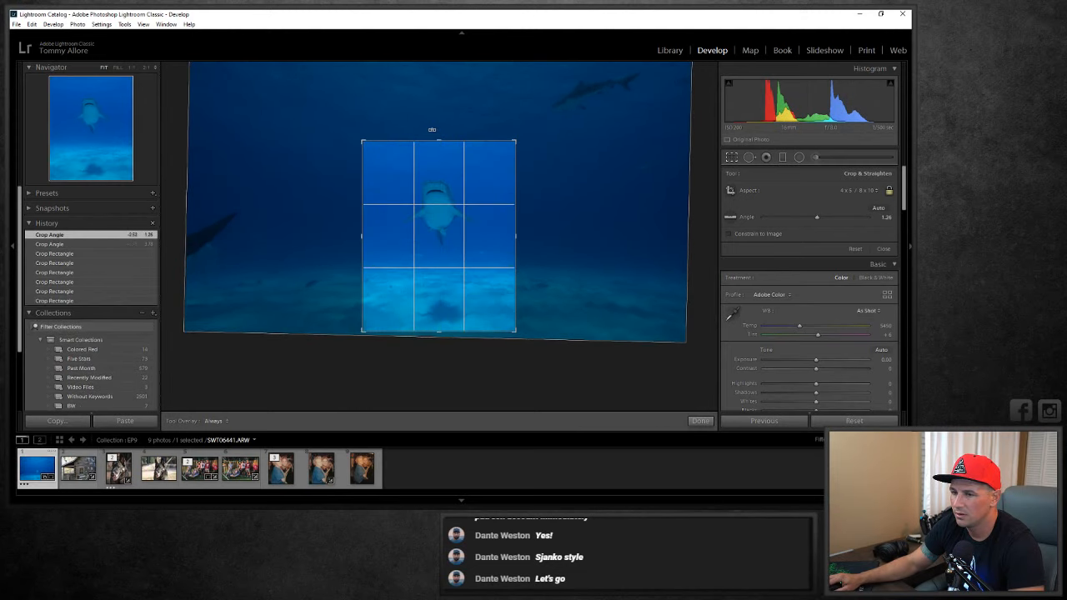
key(Return)
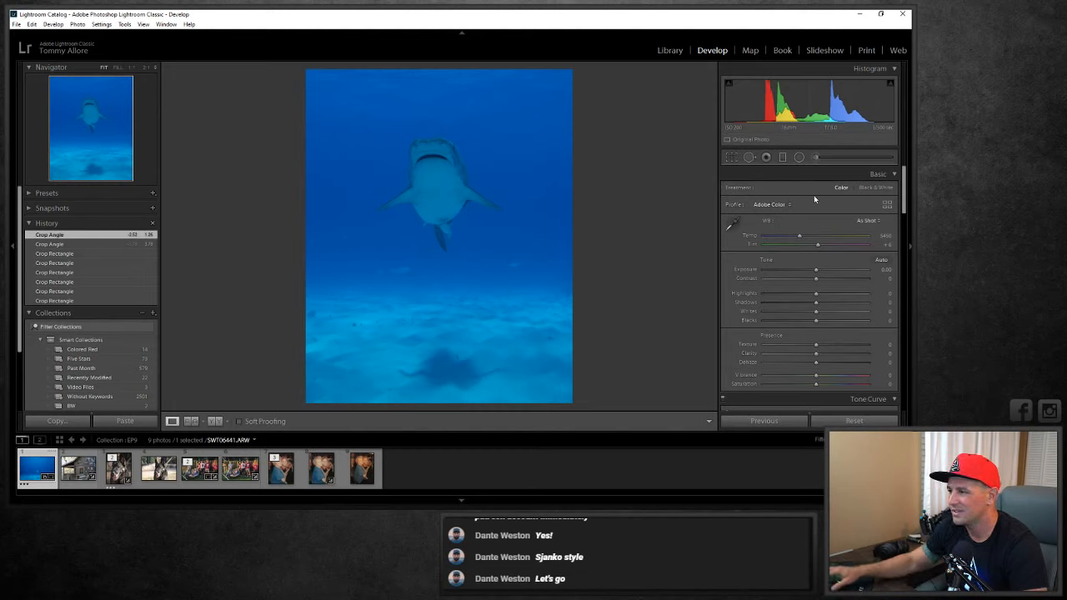
Correct the shark photo's white balance to a temperature of about 8,600 and a tint of +107.
drag(799, 238, 839, 235)
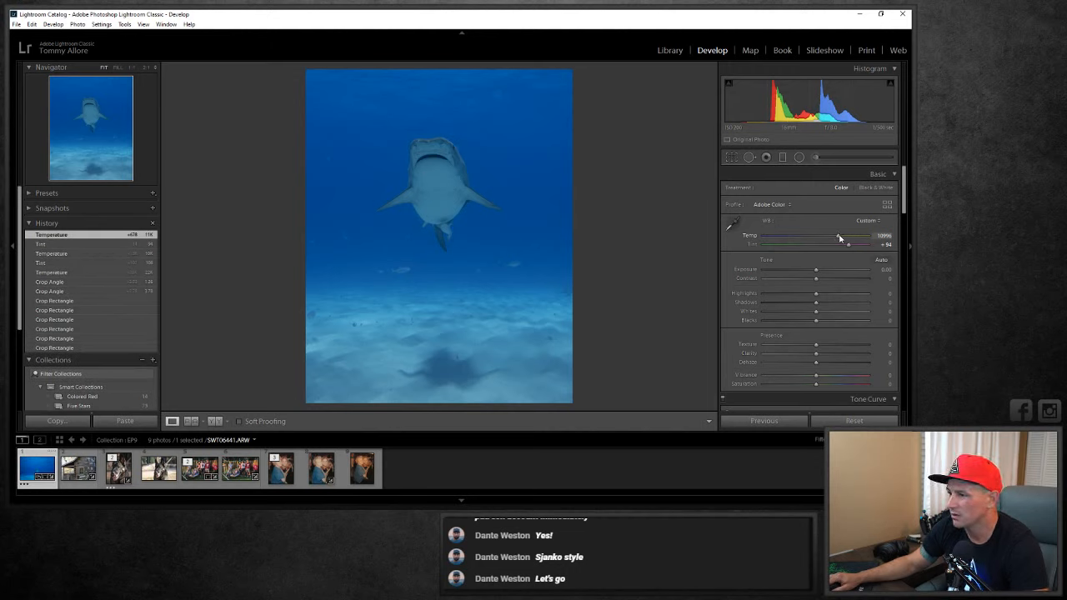
drag(838, 238, 828, 239)
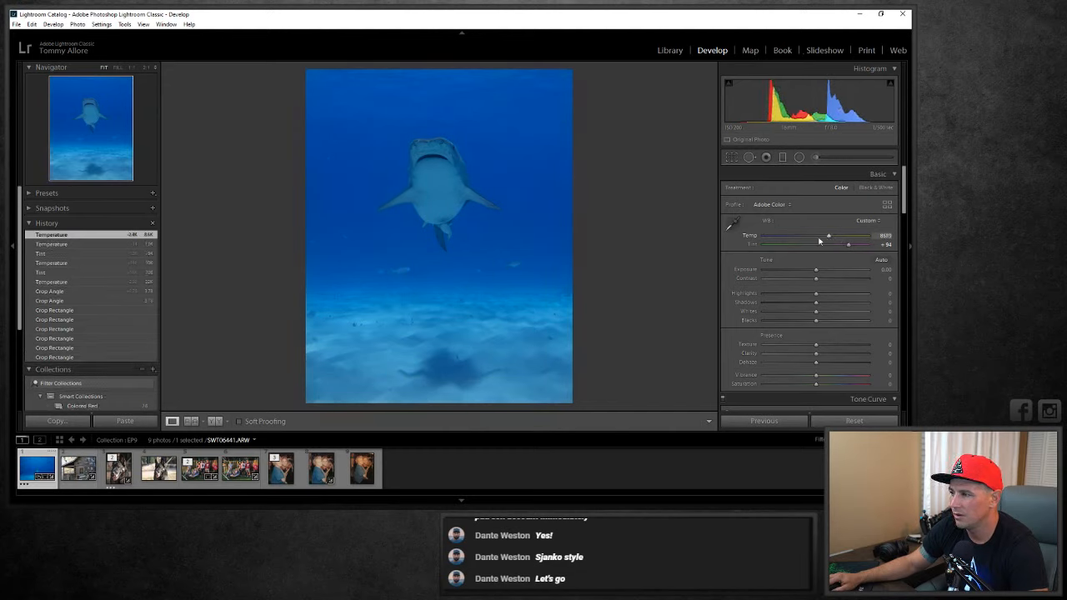
click(732, 223)
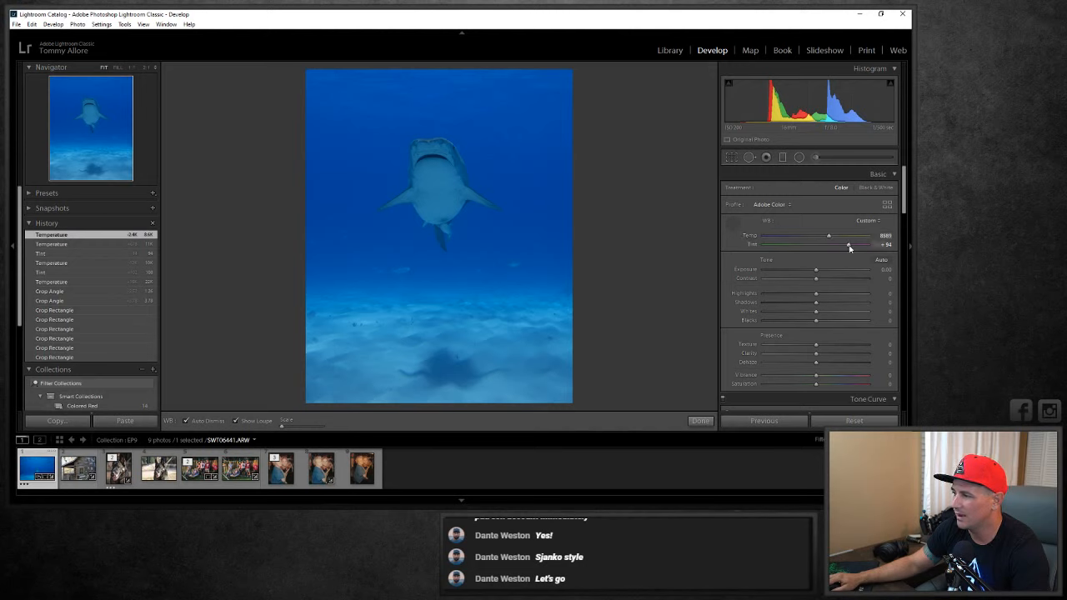
drag(851, 245, 854, 245)
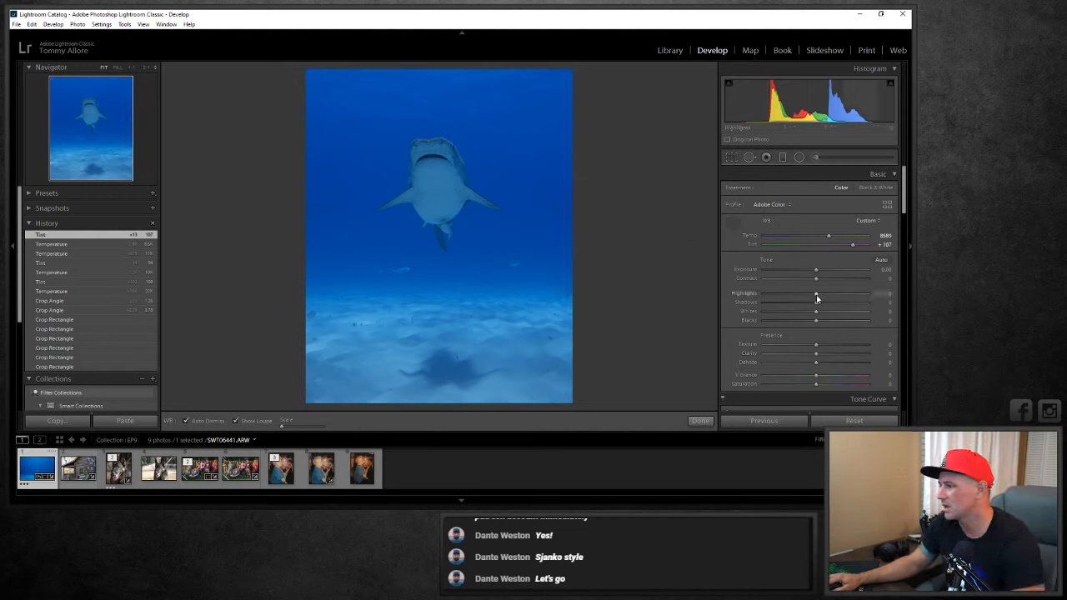
Set the shark photo's Highlights to −51, Shadows +10, Whites +42, Blacks −36 and Saturation −25, and leave the white balance selector.
mouse_move(816, 298)
mouse_down()
mouse_move(790, 300)
mouse_move(839, 306)
mouse_move(821, 308)
mouse_up()
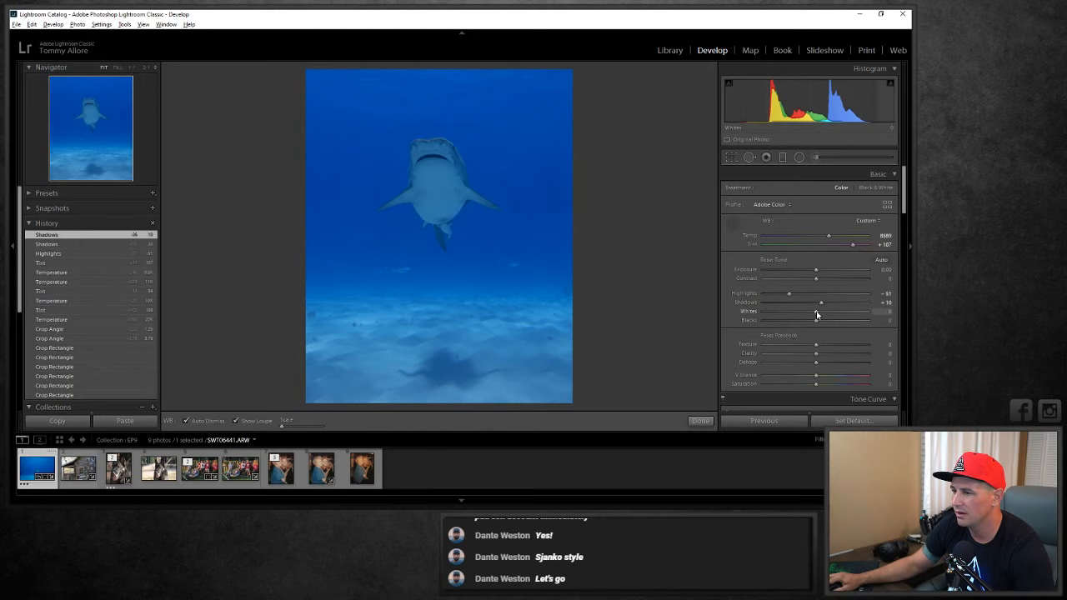
drag(818, 311, 802, 326)
scroll(812, 338, down, 2)
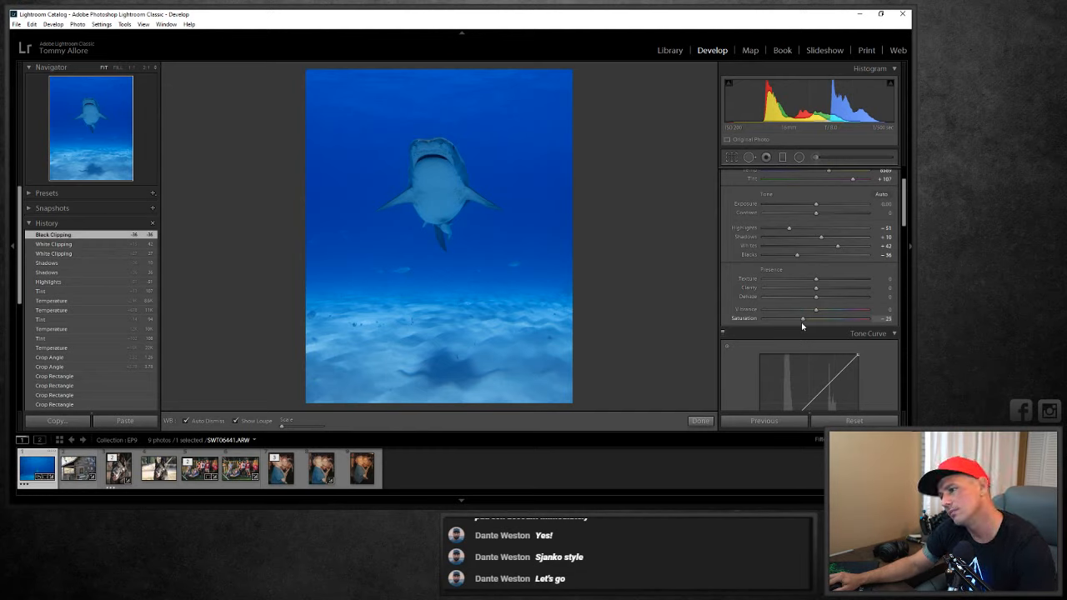
drag(802, 325, 802, 326)
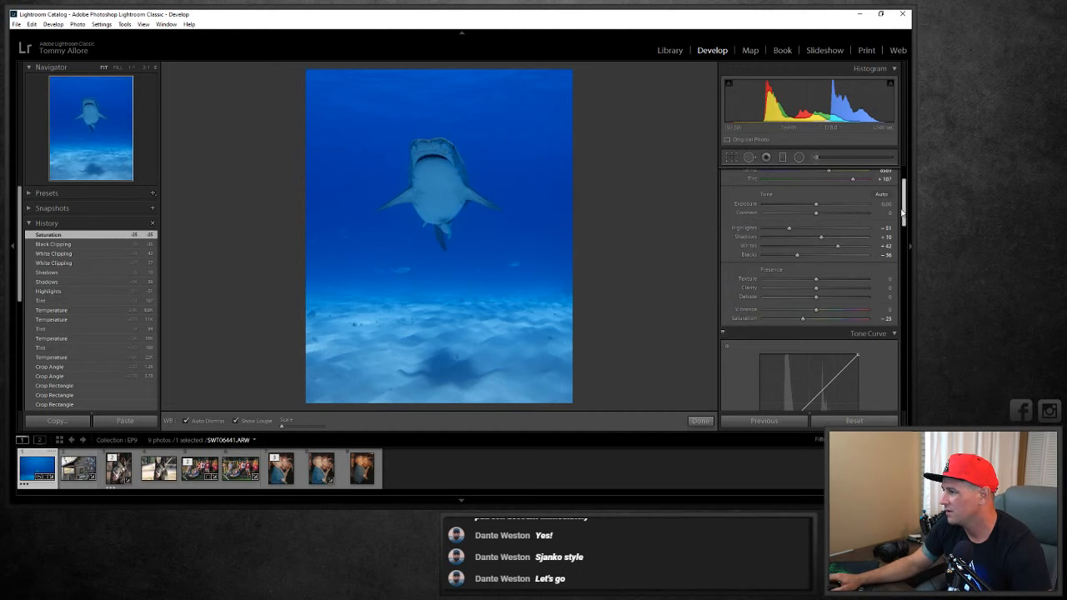
scroll(737, 188, up, 2)
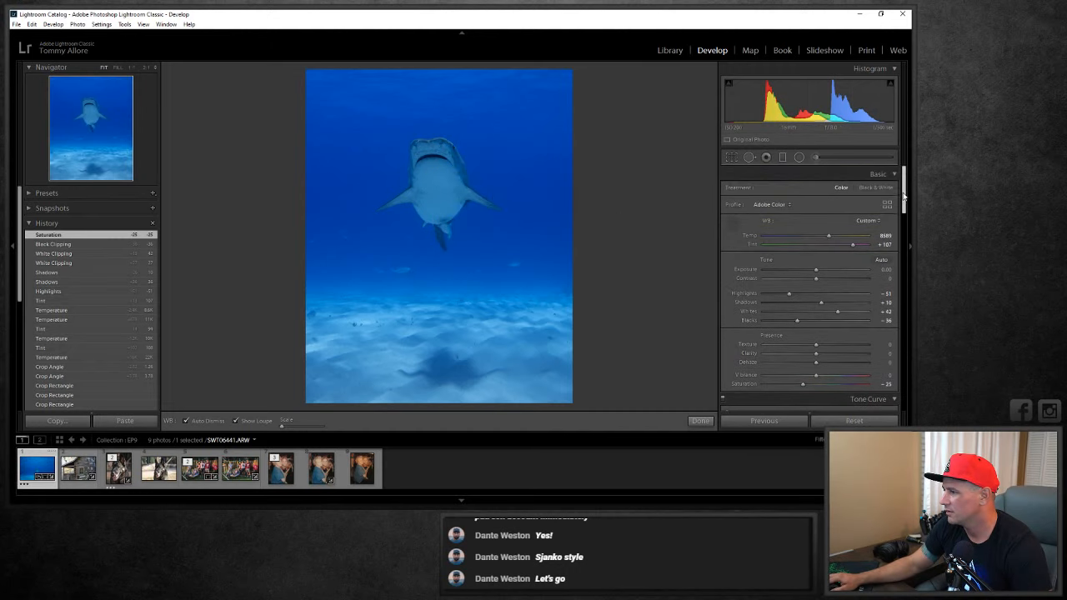
click(733, 222)
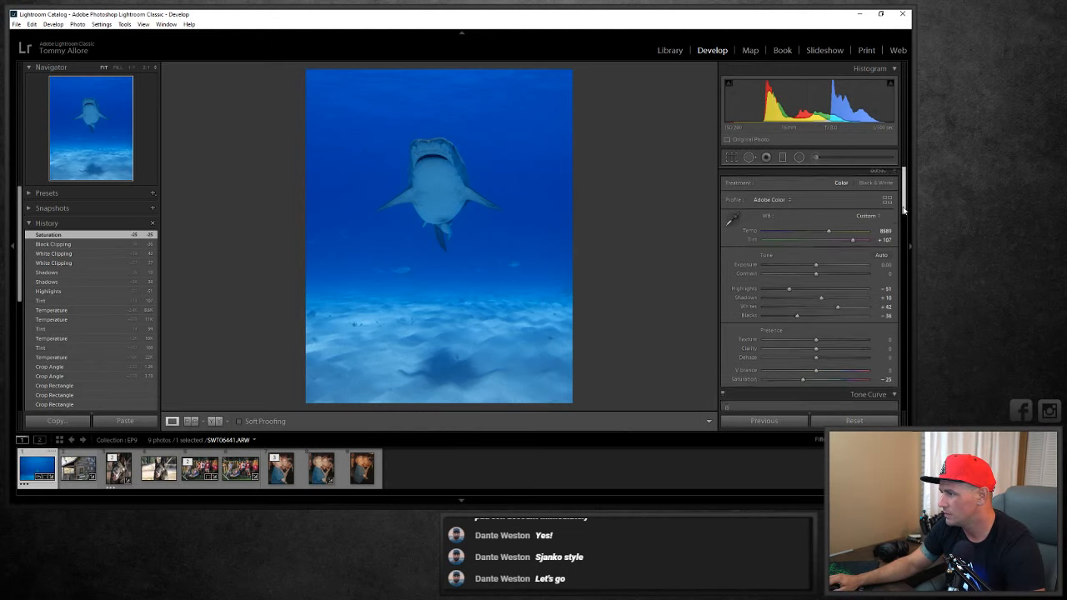
Raise Dehaze to +17, lower Saturation to −45, and compare the shark photo with its before view.
scroll(883, 227, down, 3)
drag(817, 288, 792, 311)
key(backslash)
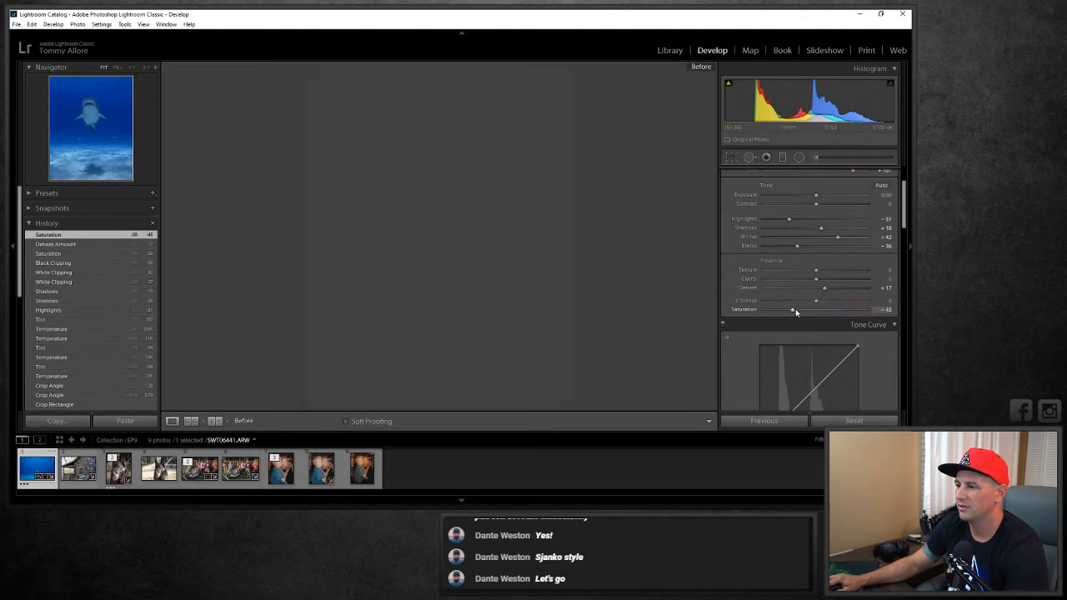
key(backslash)
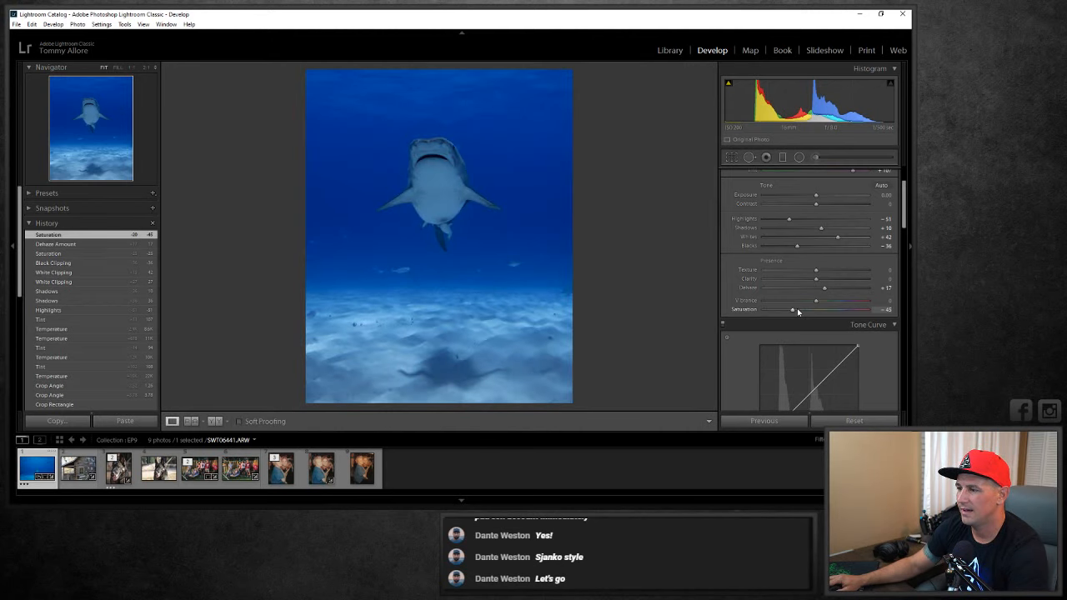
Send the shark photo to Photoshop CC 2019 for editing and duplicate its background layer.
click(76, 24)
mouse_move(96, 72)
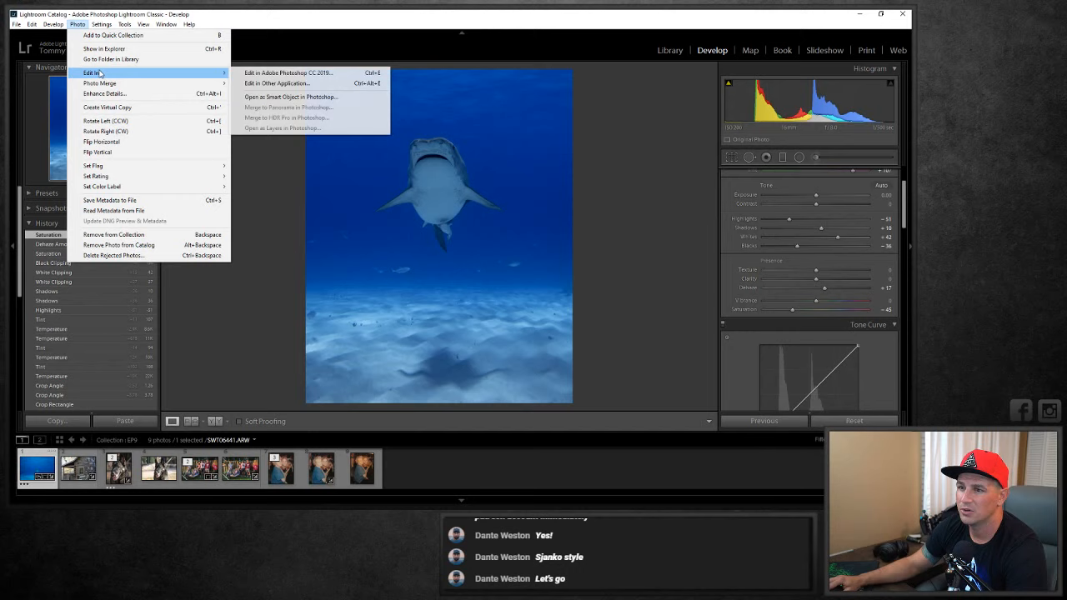
click(276, 73)
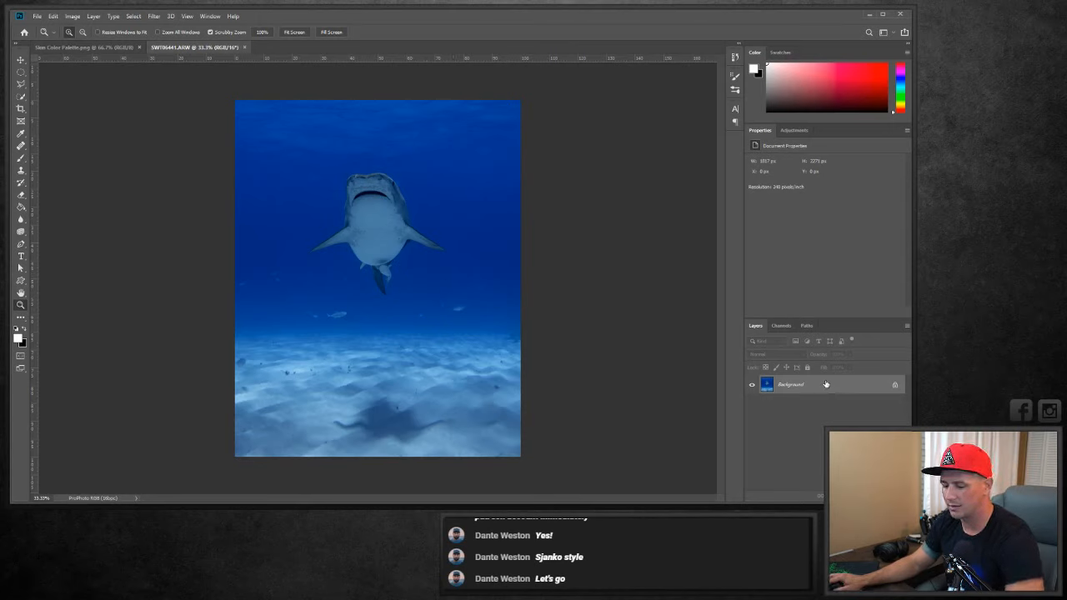
key(ctrl+j)
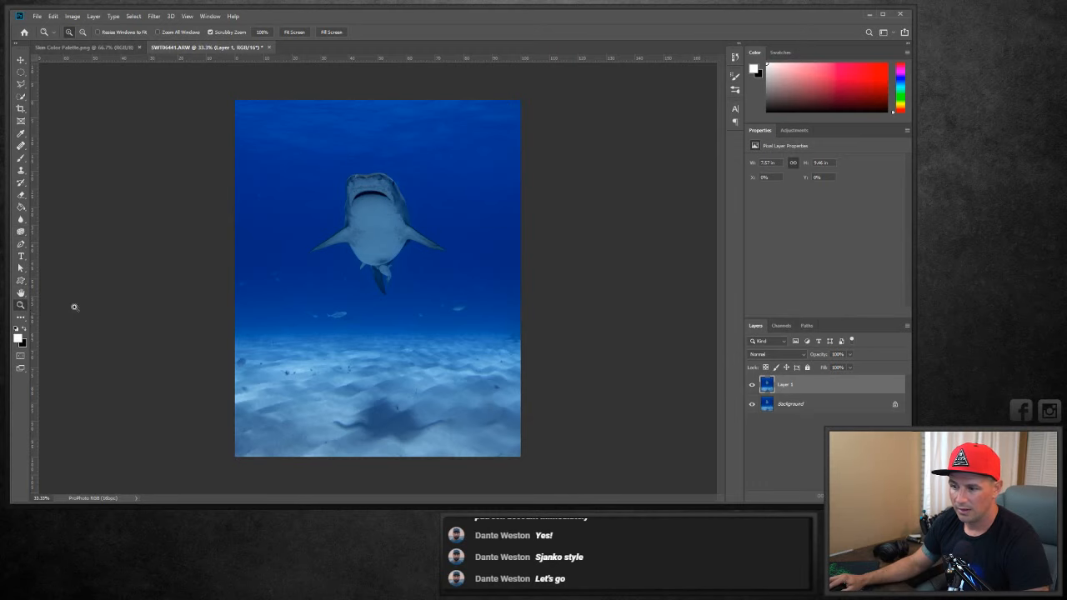
click(331, 312)
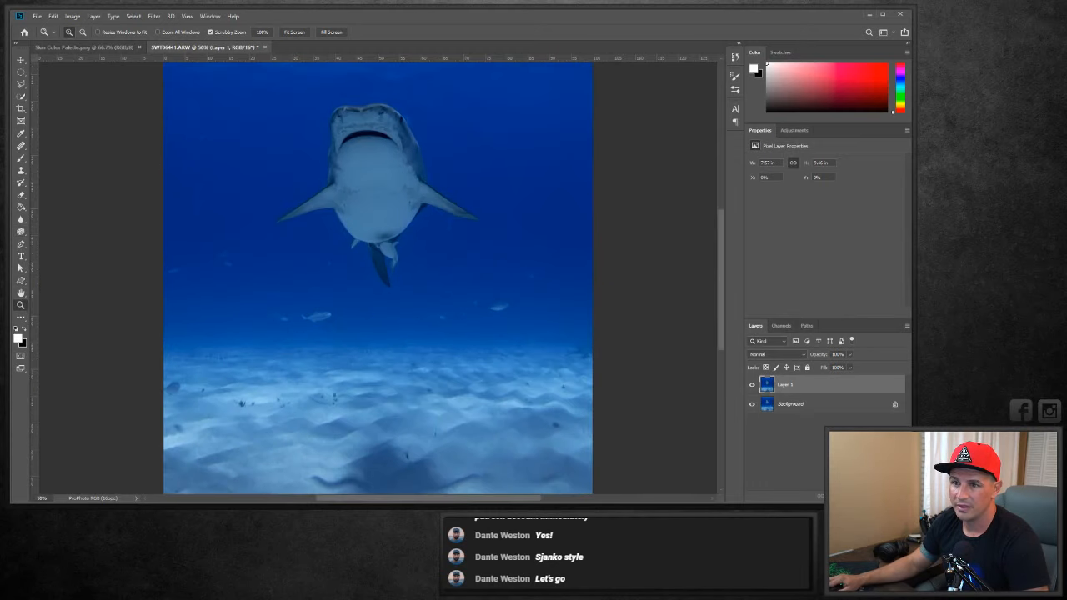
Select the small fish and specks in the blue water around and below the shark with multiple elliptical selections.
click(21, 72)
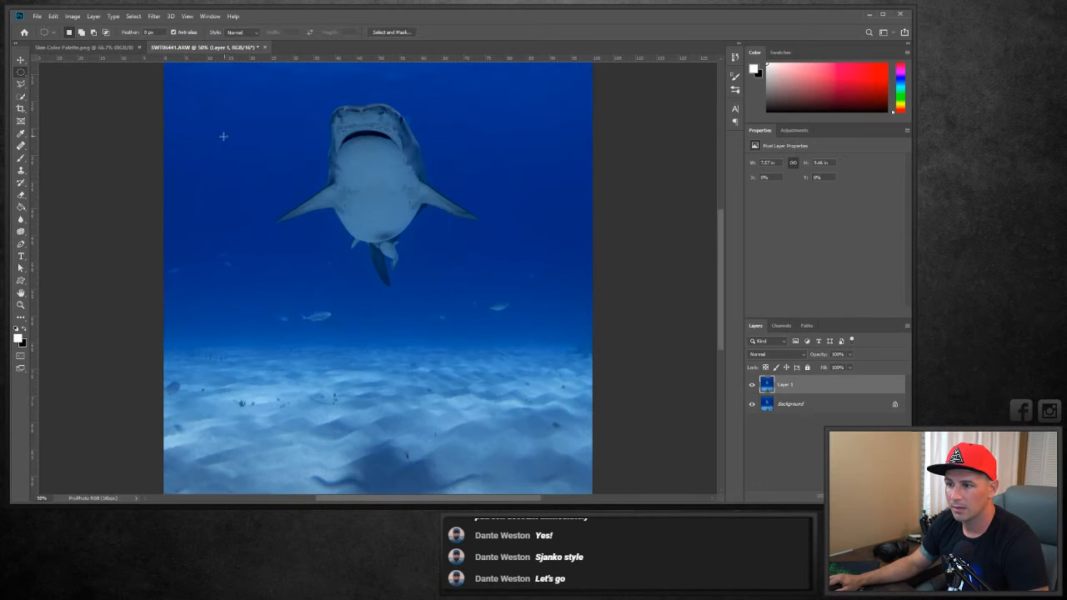
drag(196, 132, 202, 139)
drag(216, 249, 239, 269)
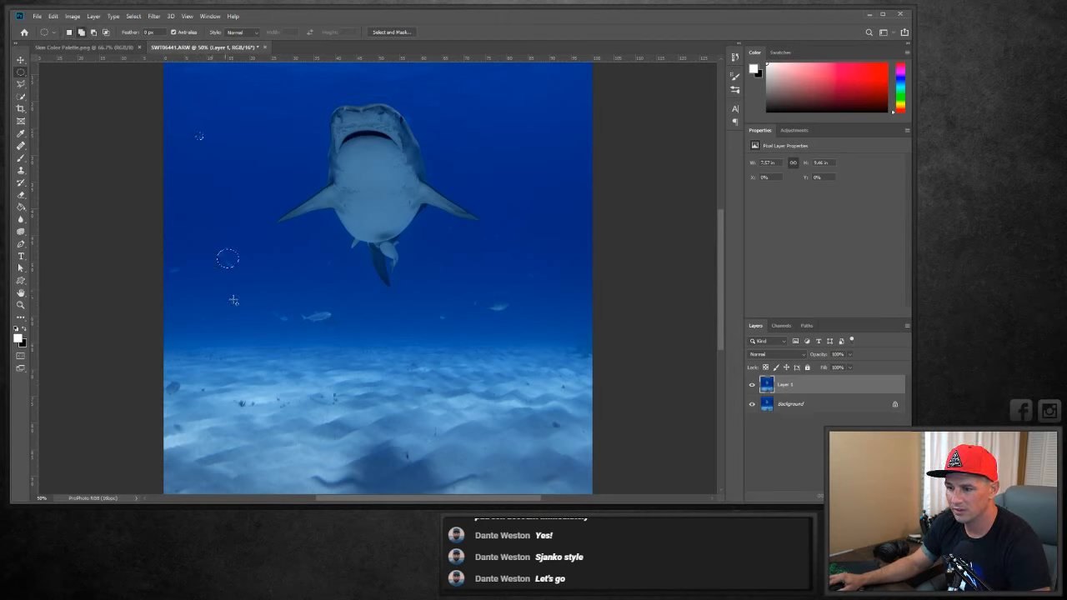
drag(267, 307, 348, 334)
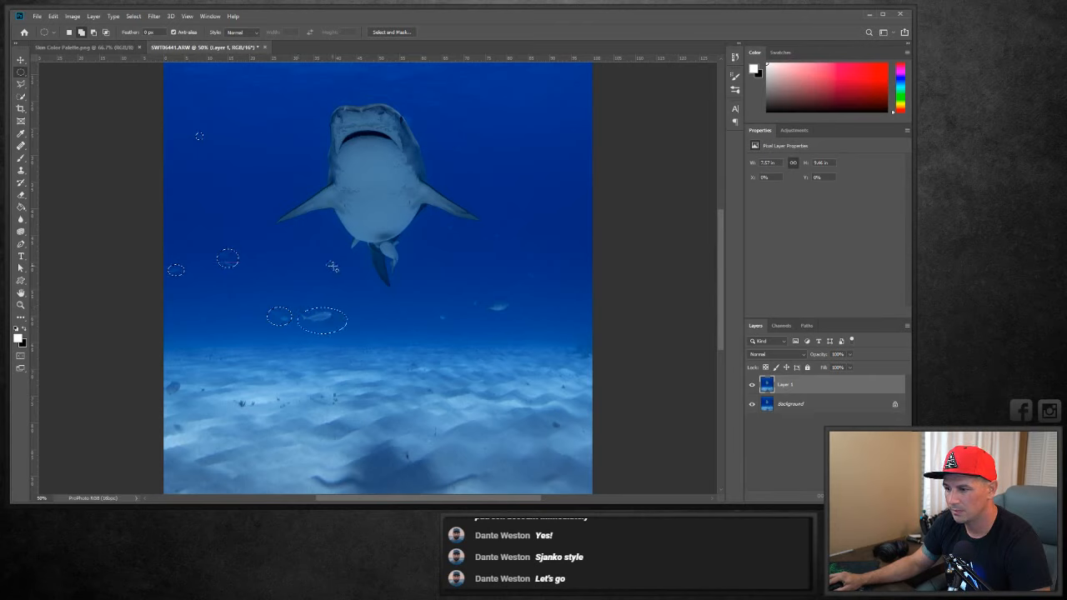
drag(446, 224, 449, 320)
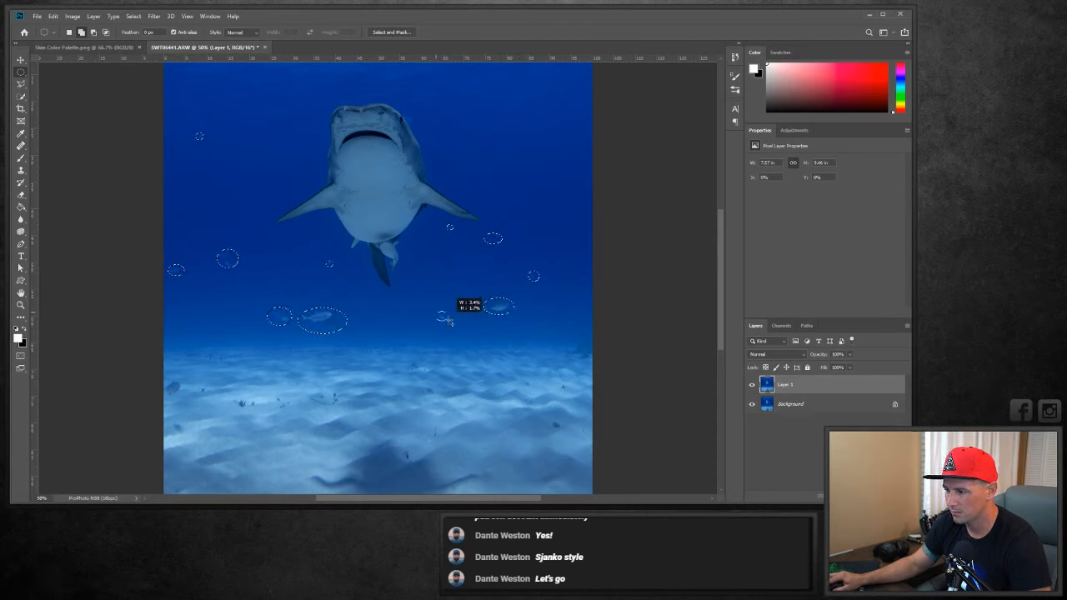
drag(544, 324, 596, 356)
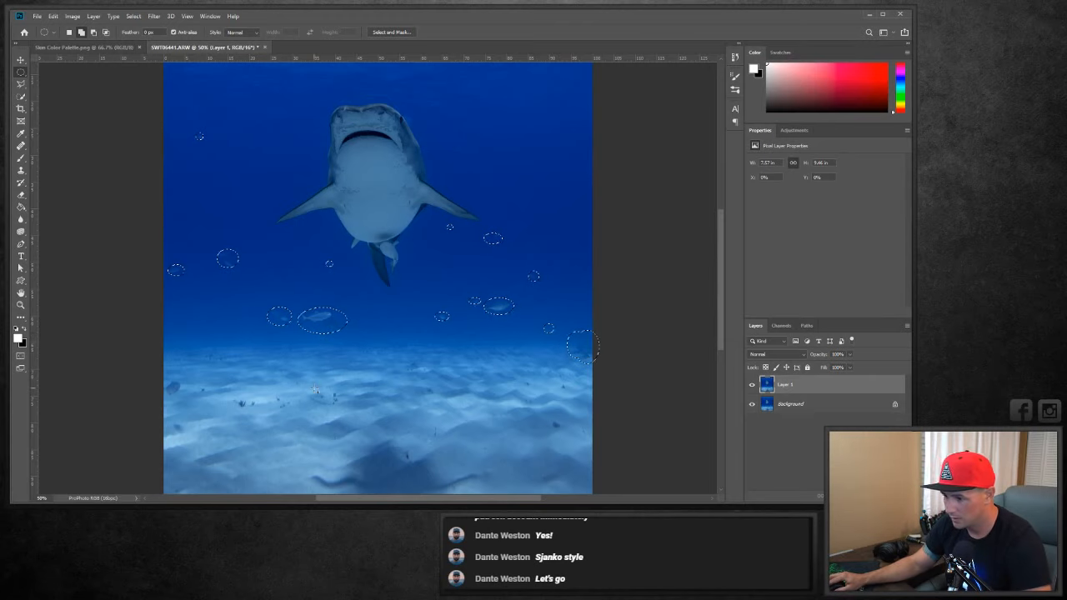
Add the dark spots scattered across the sandy seabed to the selection with small ellipses.
drag(161, 377, 184, 399)
mouse_move(333, 391)
mouse_down()
mouse_move(343, 406)
mouse_move(326, 403)
mouse_up()
drag(248, 402, 275, 412)
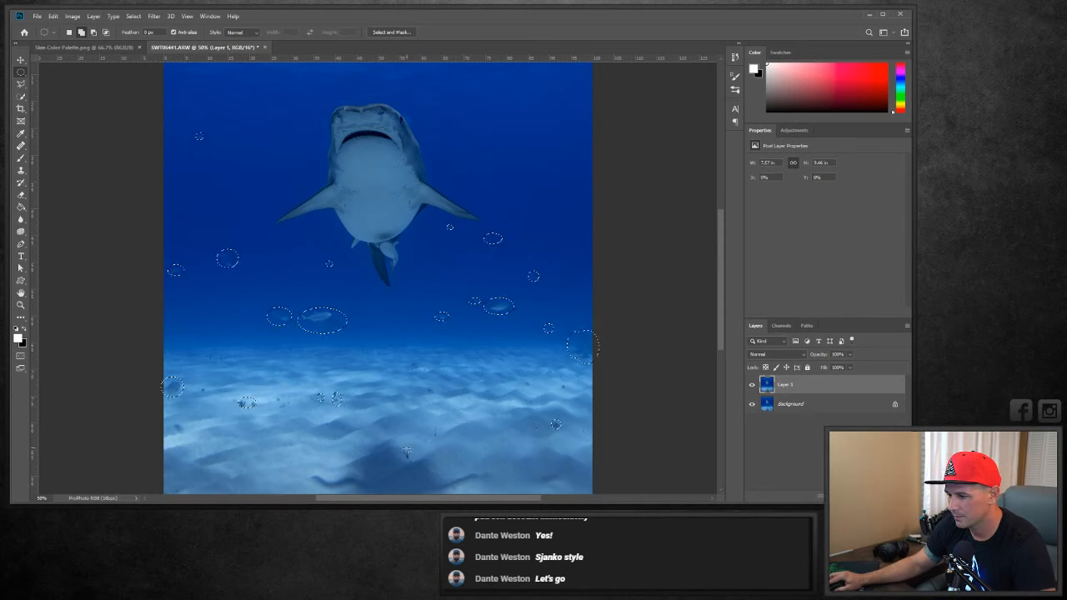
drag(403, 450, 440, 438)
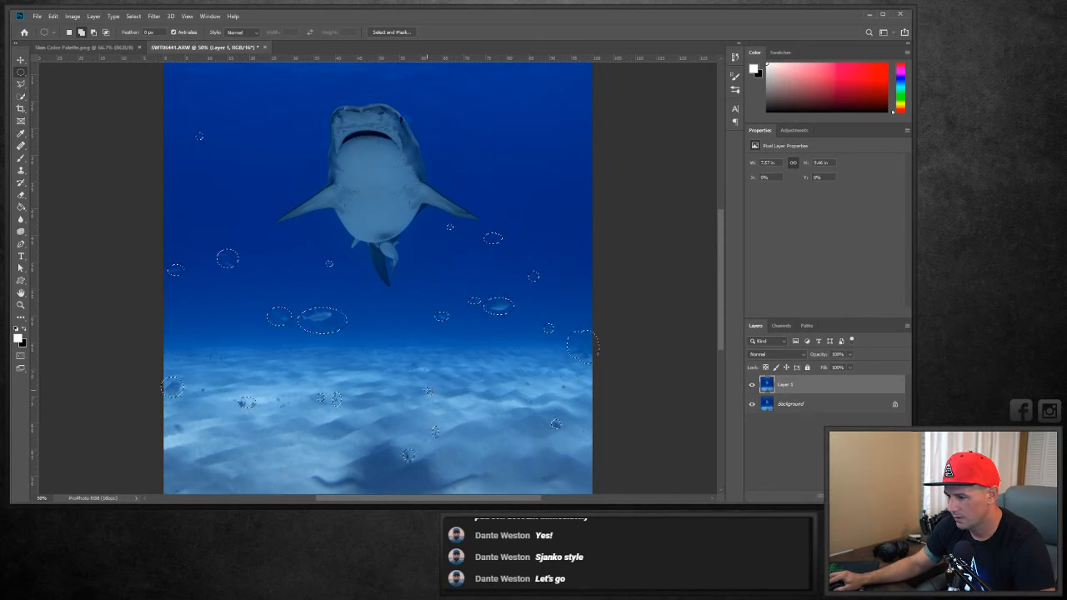
drag(426, 386, 438, 397)
drag(410, 362, 422, 374)
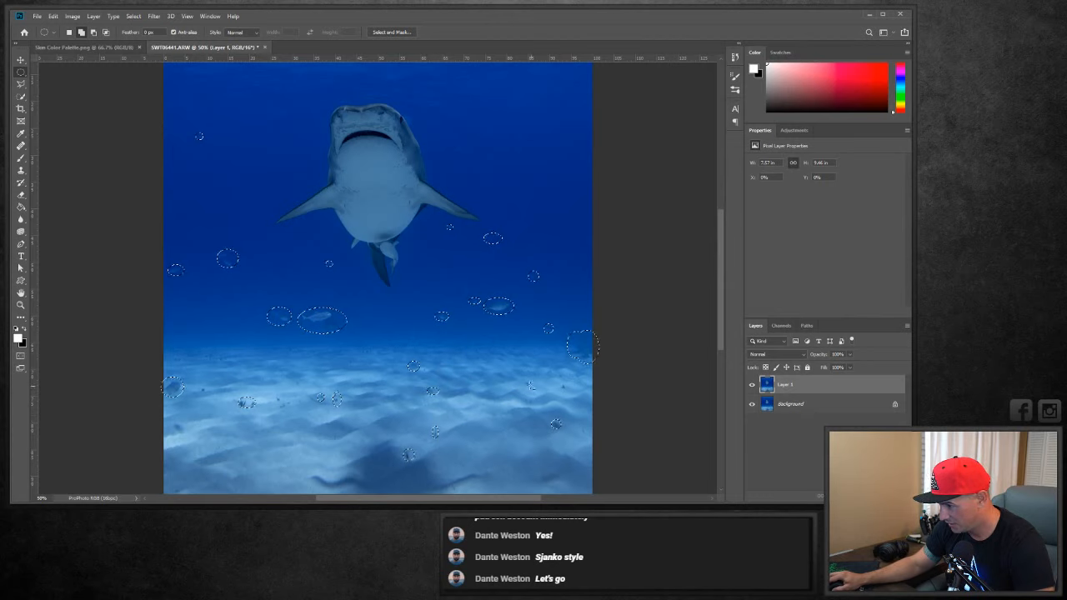
drag(522, 378, 534, 389)
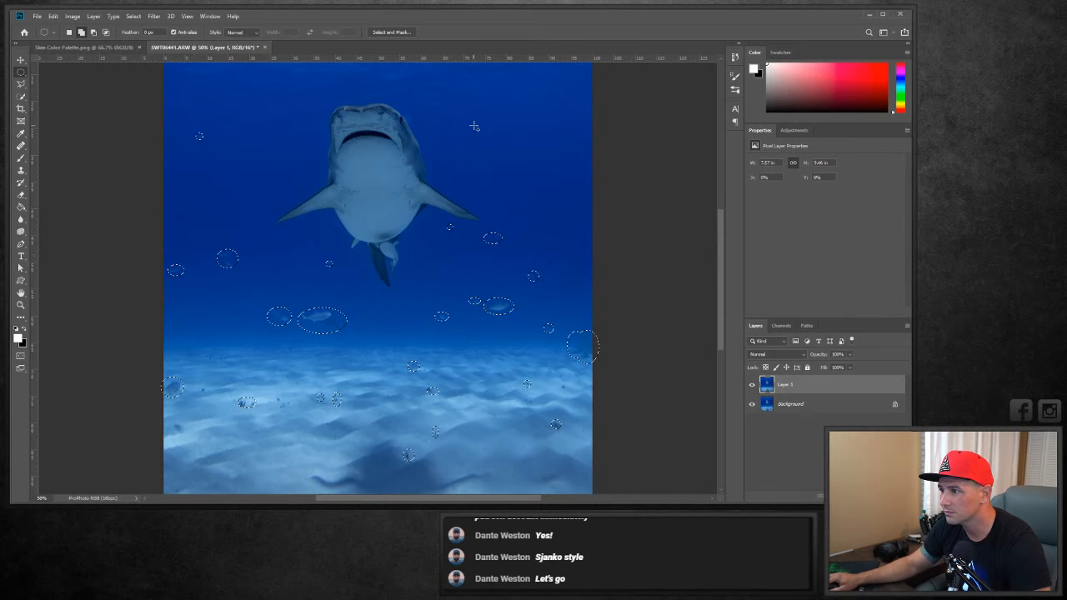
Add the specks in the water beside the shark's head and near the surface to the selection.
mouse_move(454, 145)
mouse_down()
mouse_move(463, 155)
mouse_move(438, 144)
mouse_up()
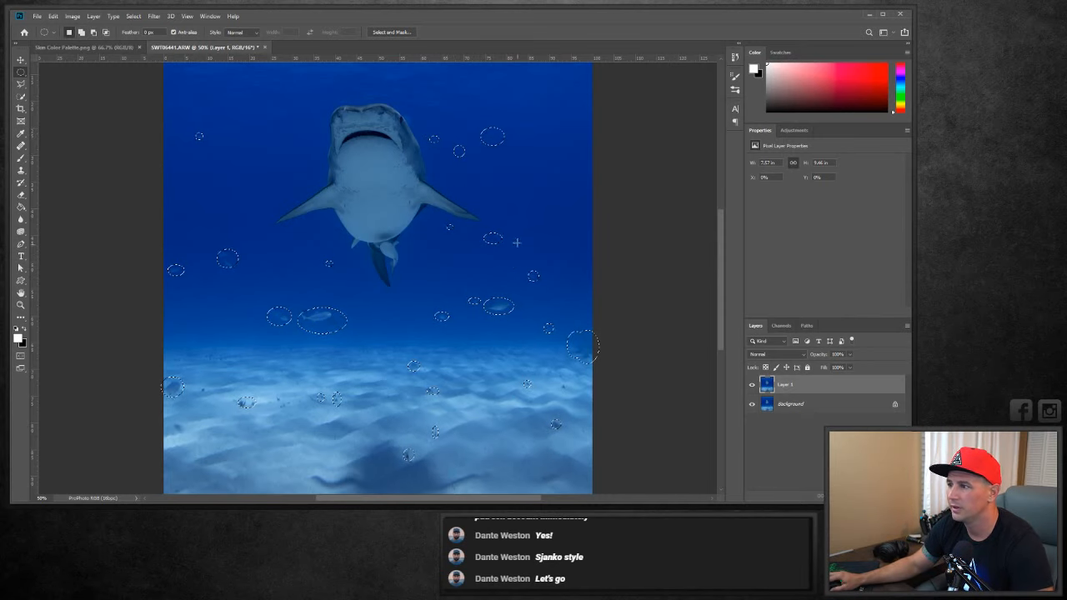
scroll(503, 276, up, 3)
scroll(520, 217, up, 1)
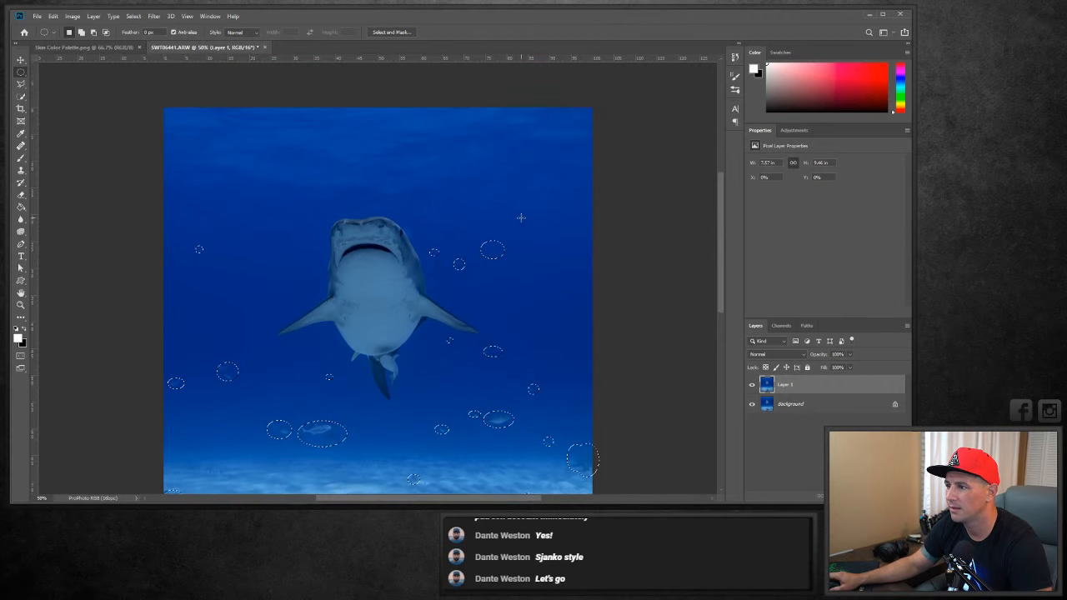
drag(463, 137, 480, 156)
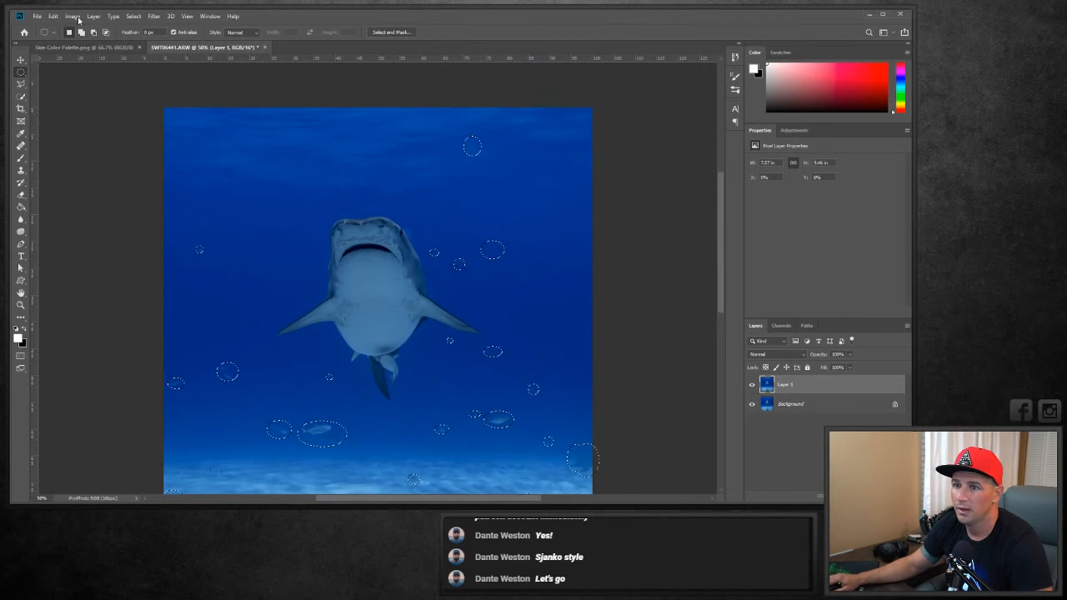
Remove the selected fish and spots with Content-Aware Fill on the current layer, deselect, and compare with the original layer.
click(53, 16)
click(83, 182)
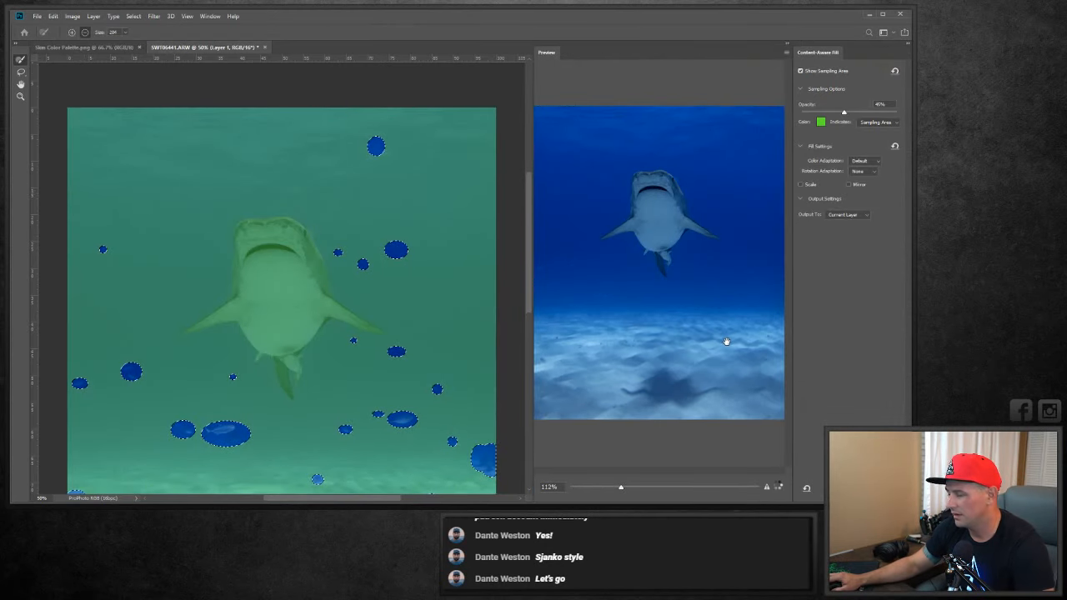
key(Return)
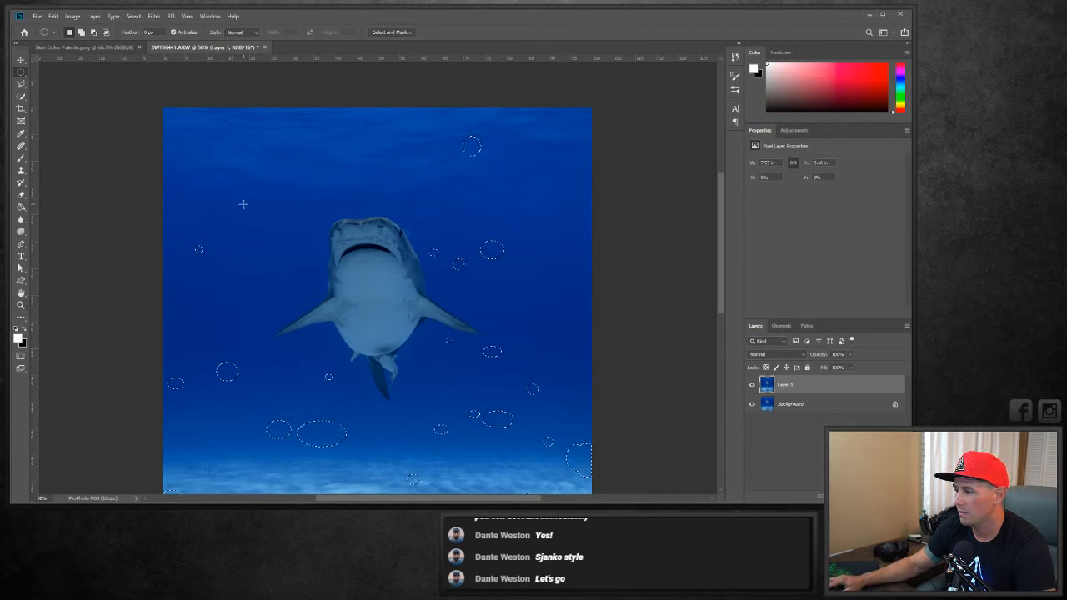
key(ctrl+d)
click(752, 385)
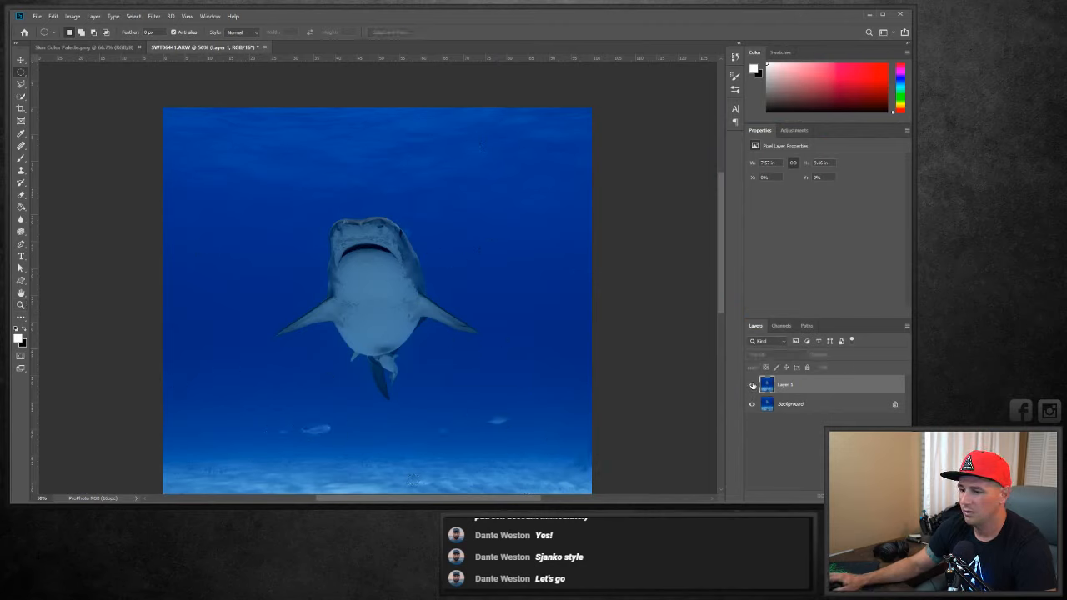
click(752, 385)
Heal the pale smudge in the water beside the shark's eye using nearby clean blue water, and switch to the Clone Stamp.
click(21, 304)
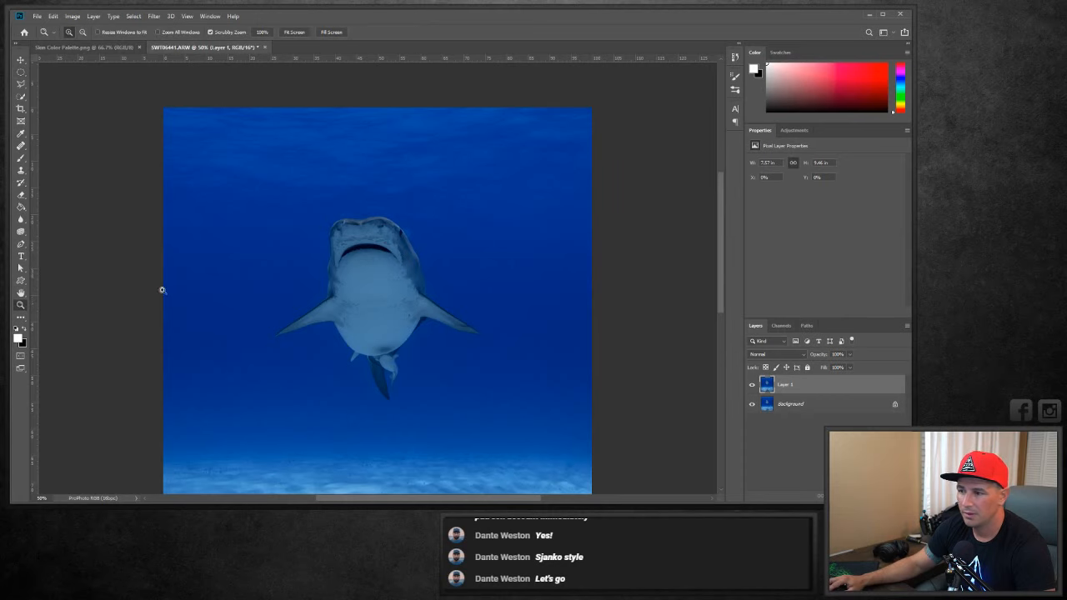
click(408, 236)
click(410, 237)
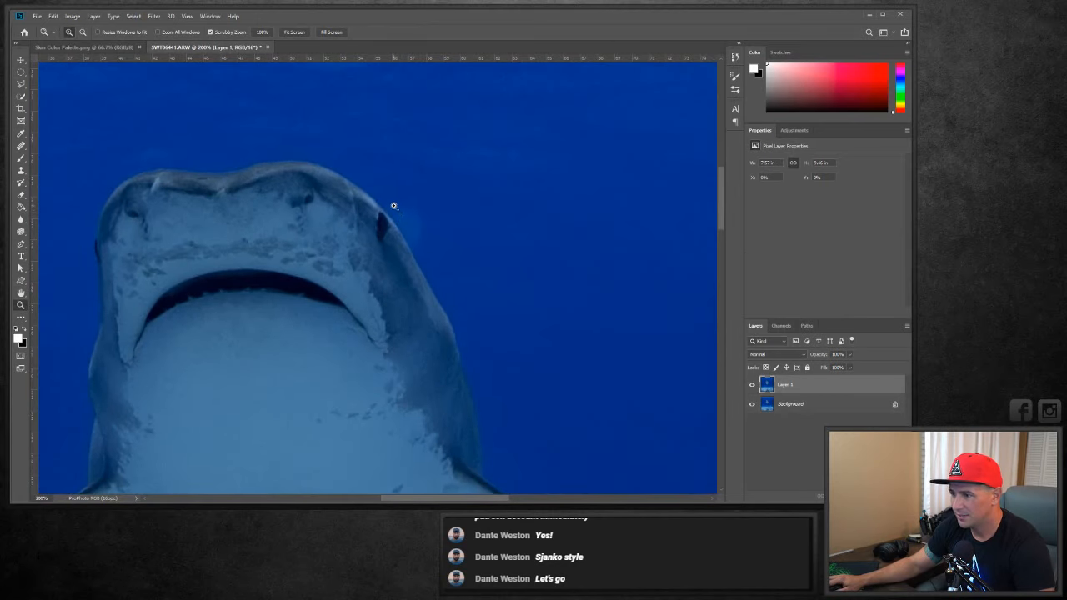
click(20, 145)
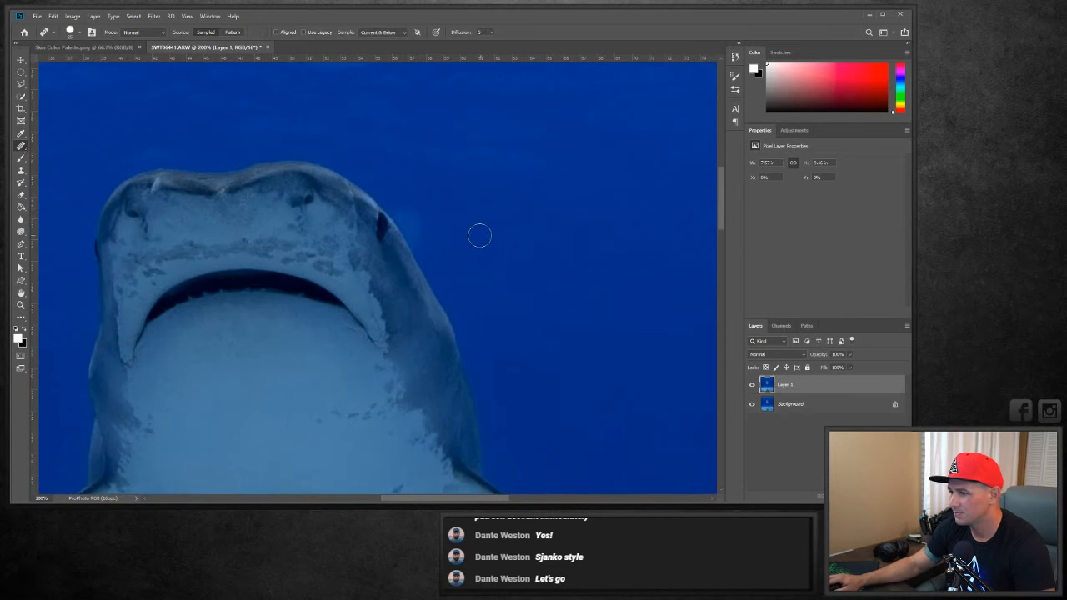
alt+click(453, 235)
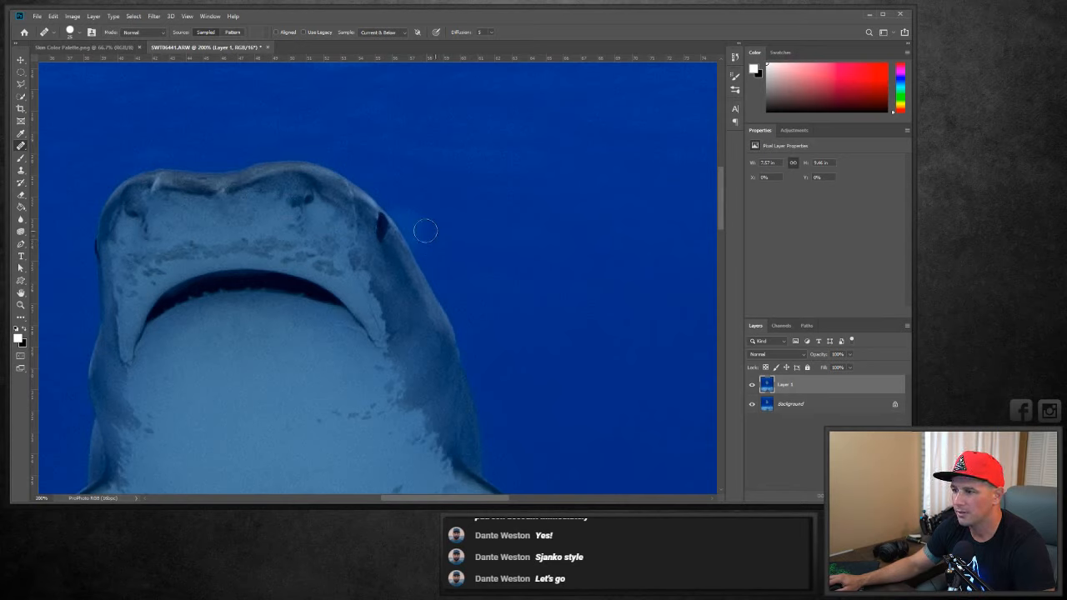
mouse_move(424, 228)
mouse_down()
mouse_move(409, 209)
mouse_move(424, 243)
mouse_move(400, 209)
mouse_move(419, 233)
mouse_move(412, 218)
mouse_up()
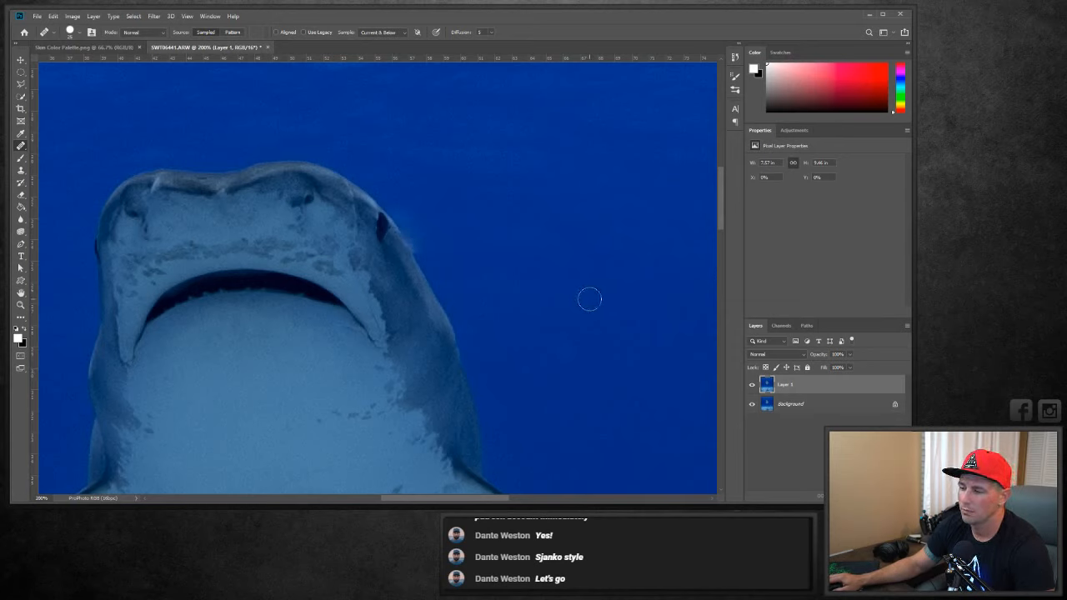
right_click(21, 147)
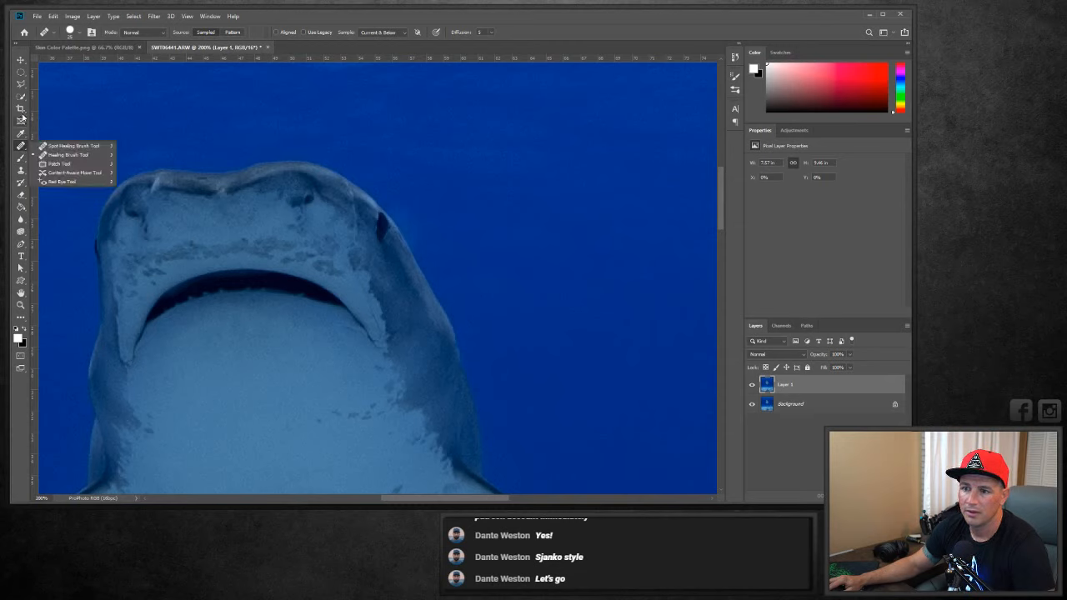
click(21, 170)
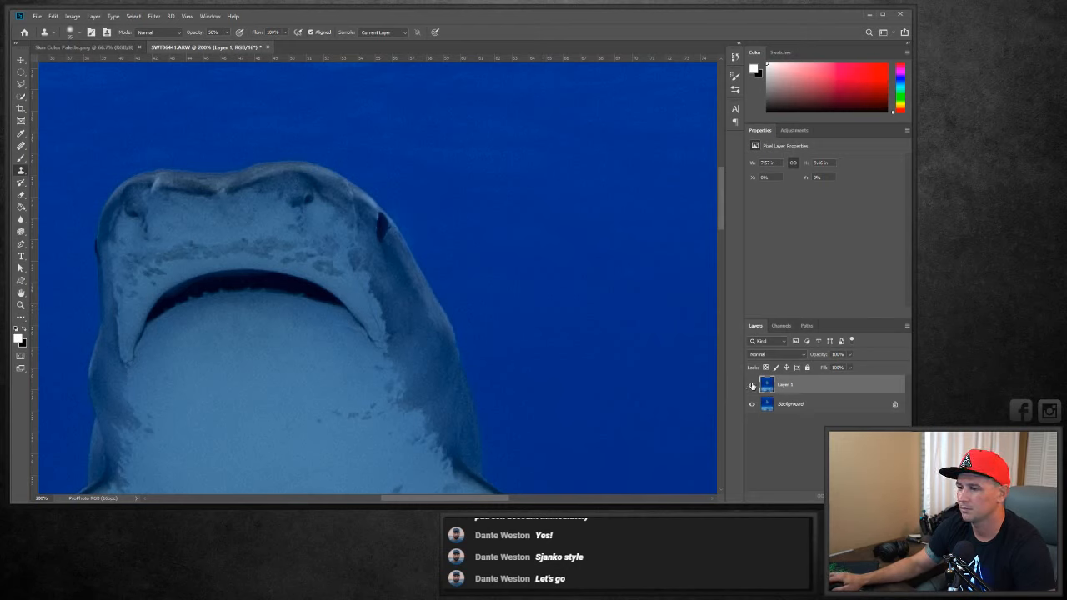
Fit the whole photo in view and add two Curves adjustment layers above the retouched layer.
click(21, 305)
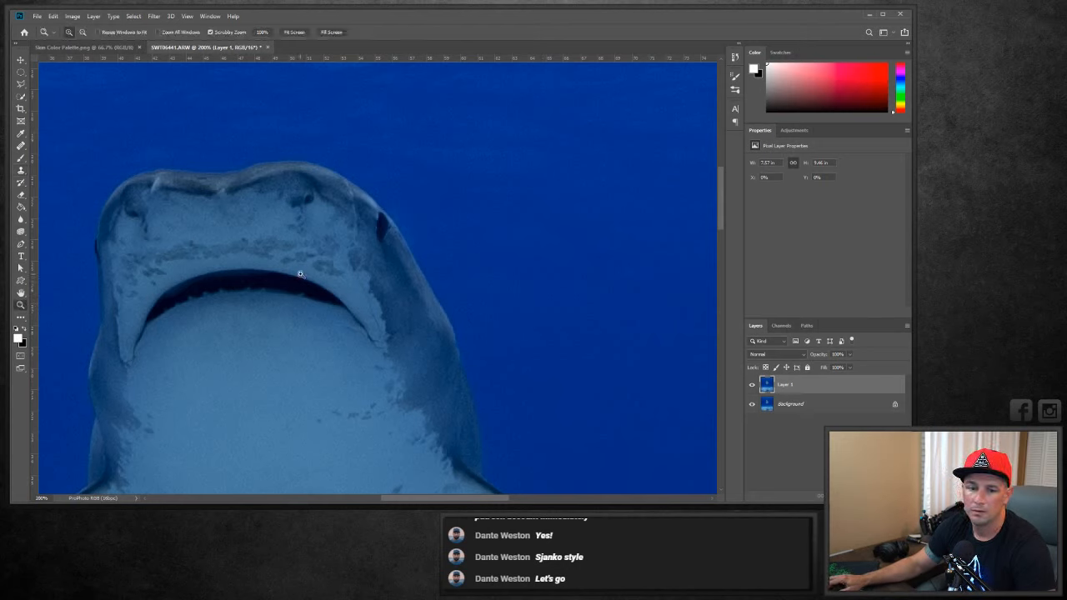
right_click(300, 274)
click(331, 282)
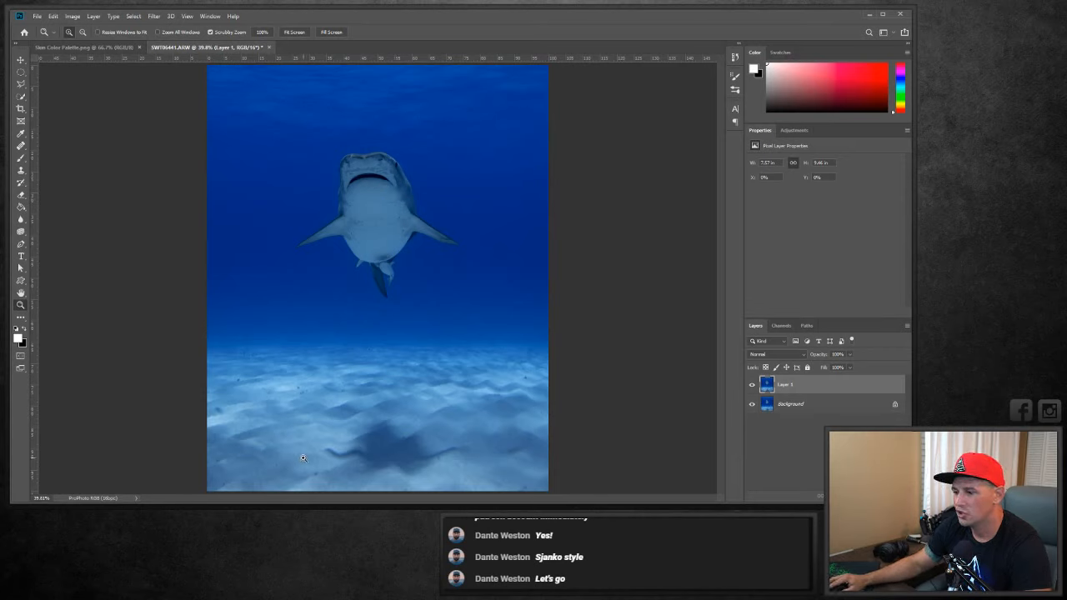
click(858, 496)
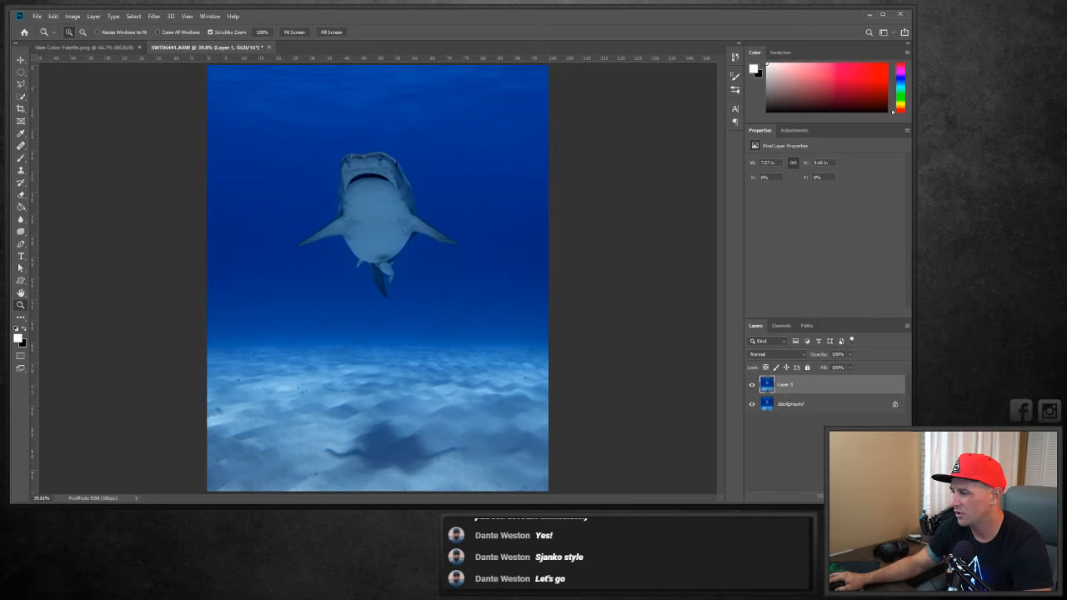
click(860, 376)
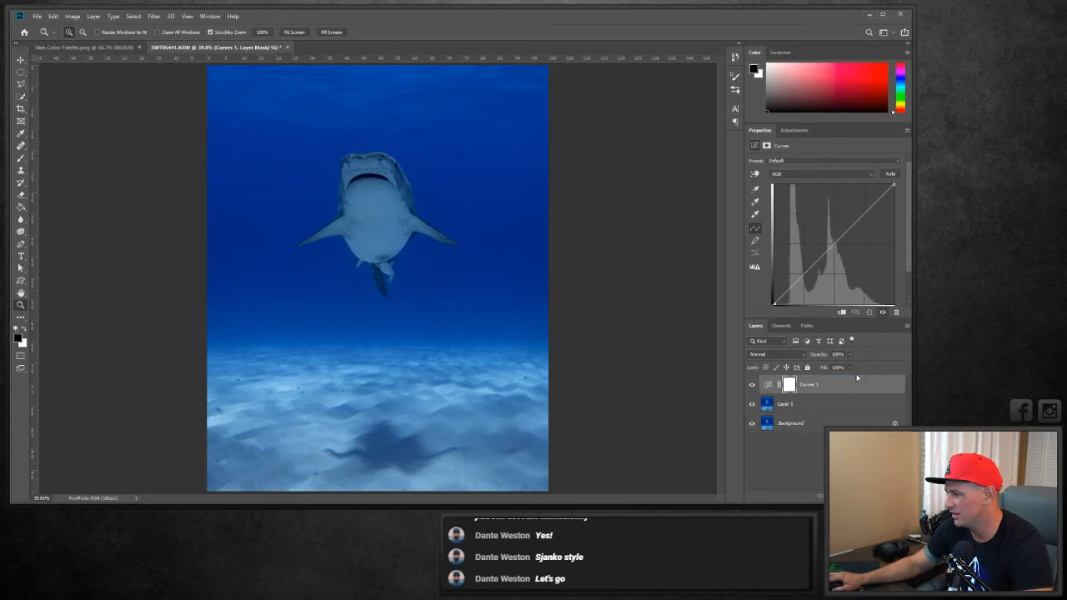
click(858, 496)
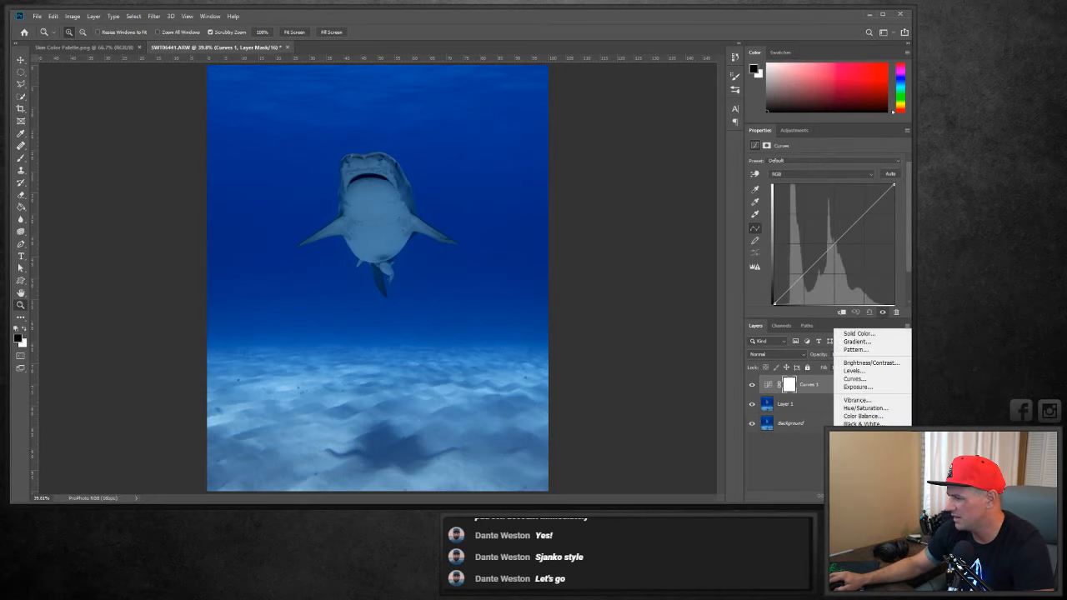
click(885, 381)
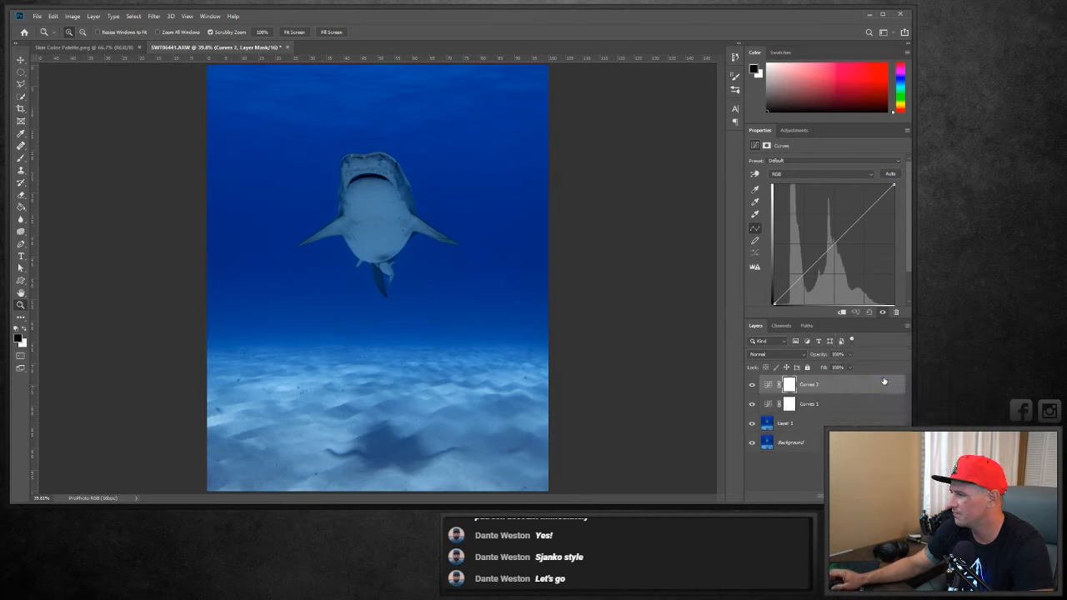
Raise the midtones of the Curves 1 layer to brighten the image, and invert its mask to black.
click(812, 406)
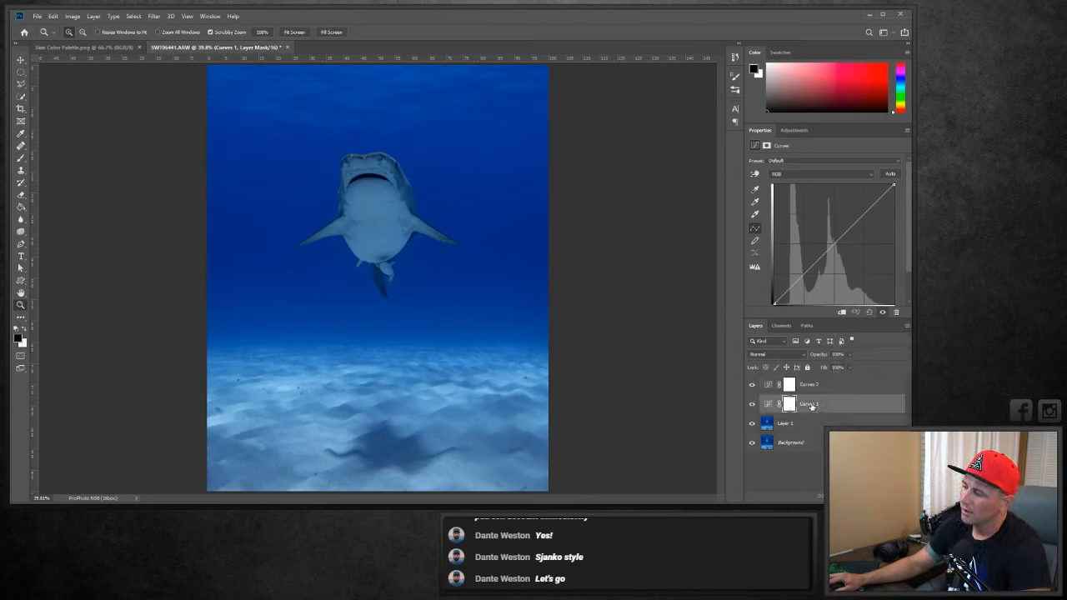
drag(833, 243, 825, 236)
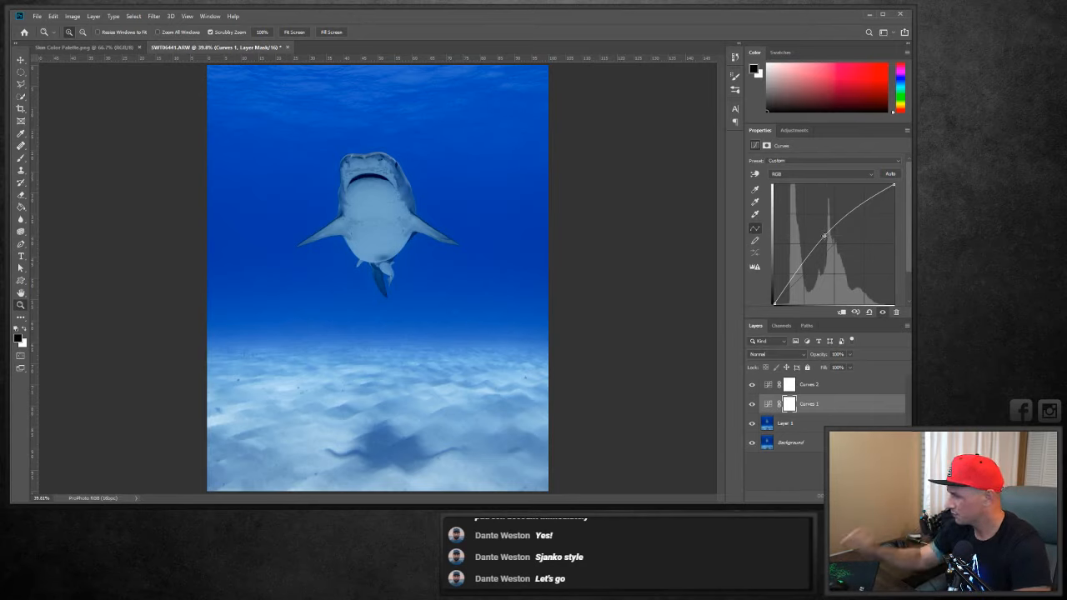
key(ctrl+i)
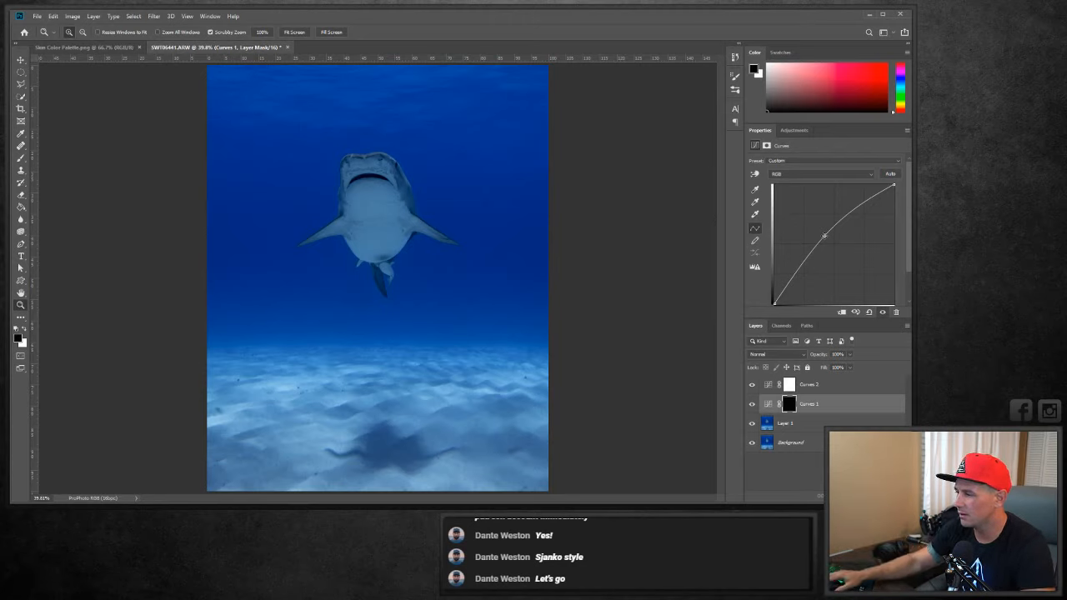
Lower the midtones of the Curves 2 layer slightly to darken the image, and invert its mask to black.
click(815, 382)
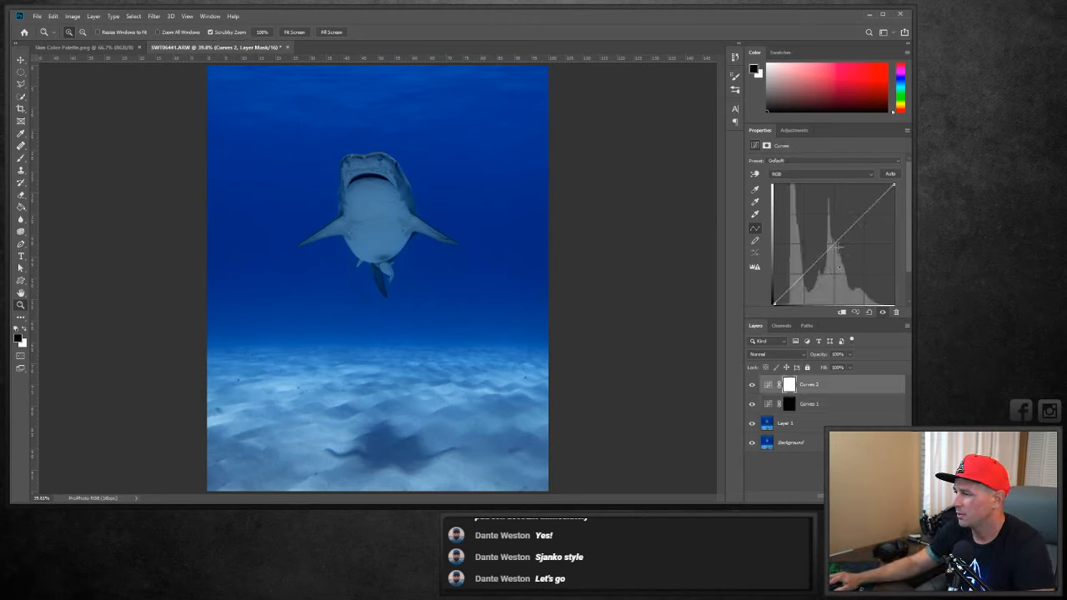
drag(834, 243, 838, 249)
key(ctrl+i)
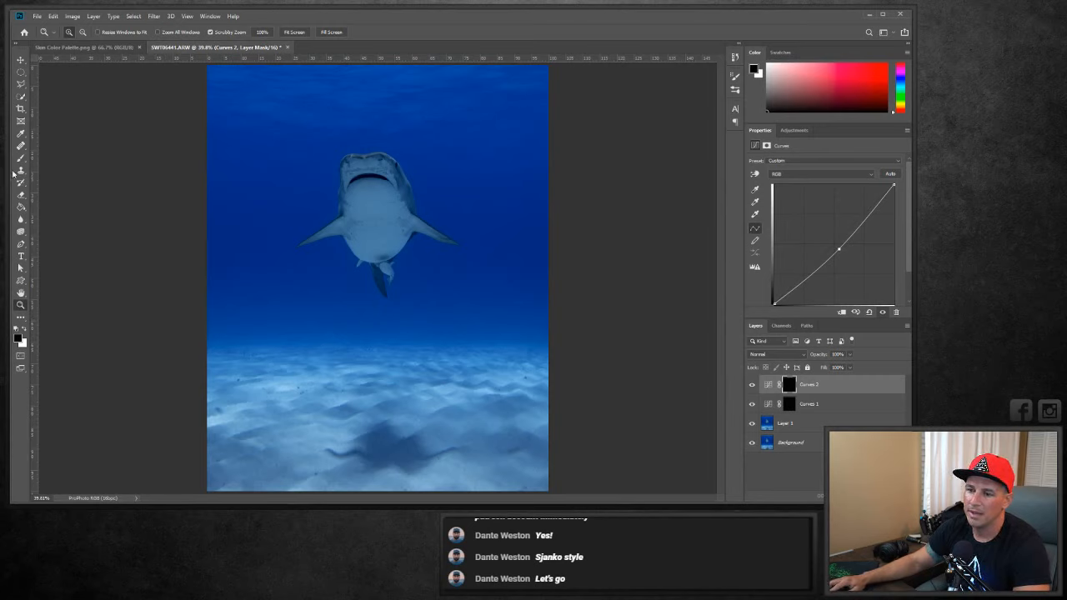
Set up an enlarged Brush with white foreground and 5% flow, and target the Curves 1 layer for painting.
key(b)
click(24, 331)
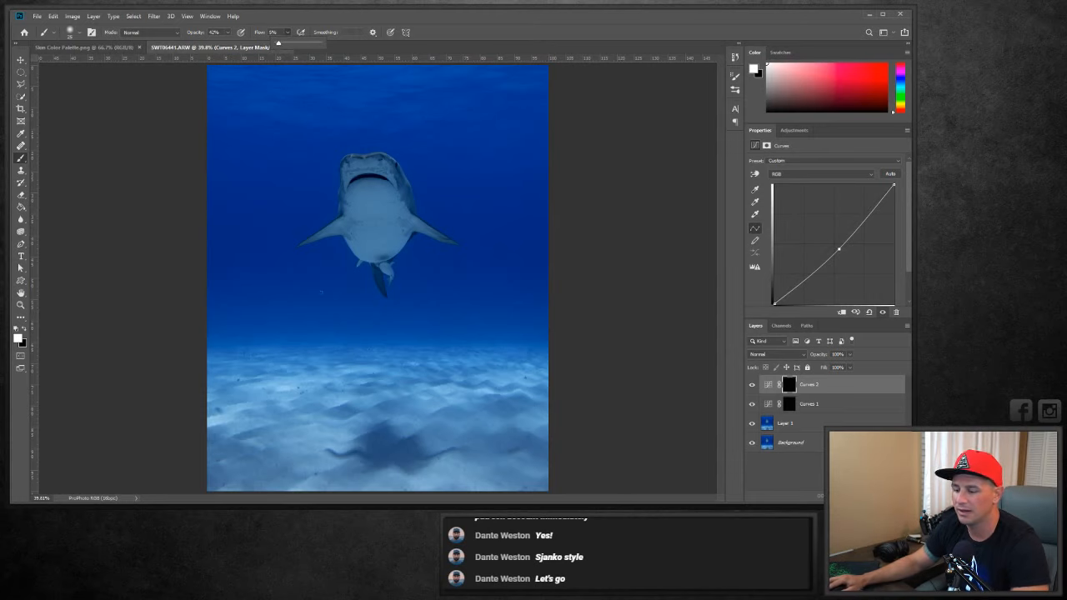
click(329, 313)
key(bracketright)
key(bracketright)
key(bracketright)
key(bracketright)
key(bracketright)
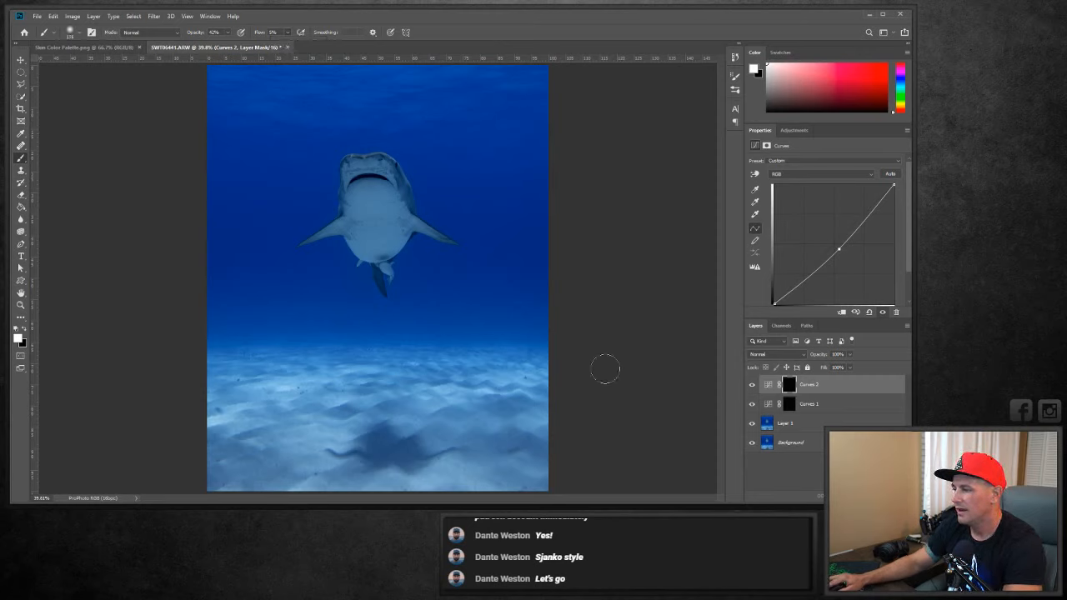
click(810, 404)
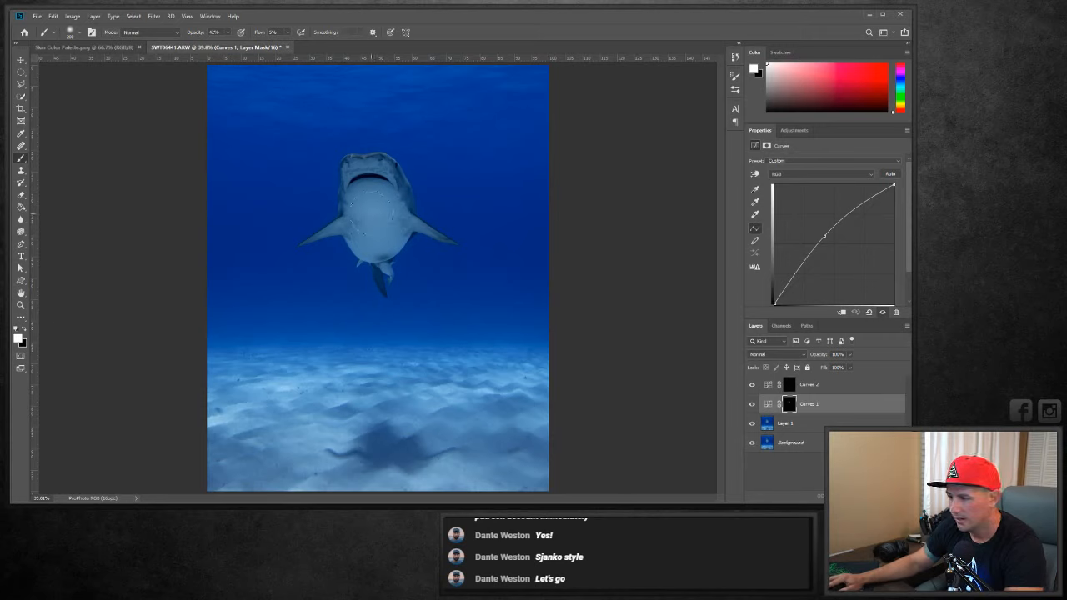
Raise the brush opacity to 100% and increase its flow, paint the shark's belly and head into the Curves 1 mask, and compare before and after.
click(227, 32)
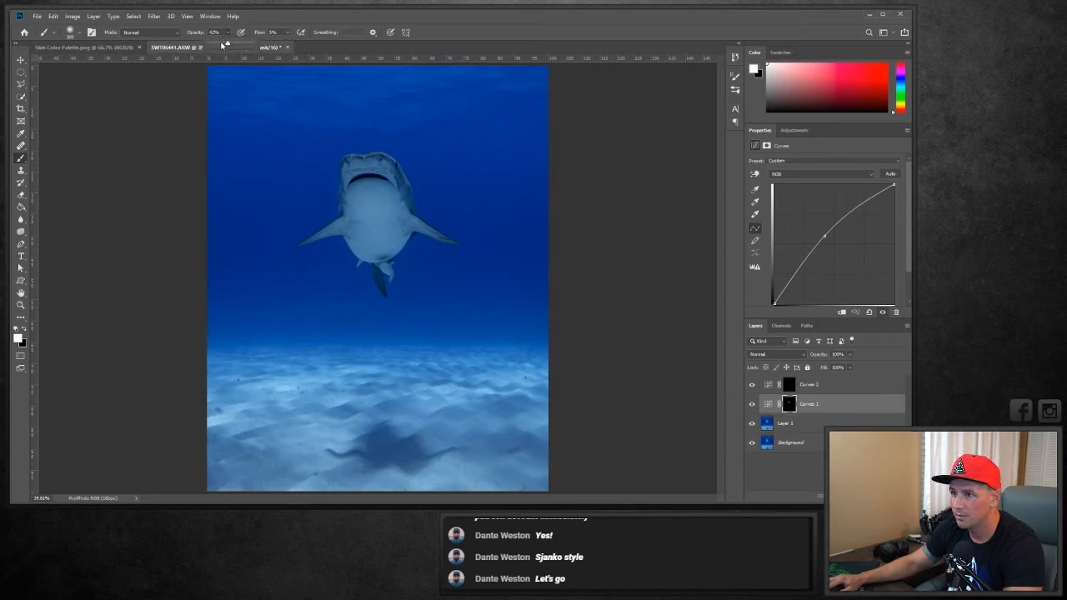
drag(247, 43, 260, 43)
click(288, 34)
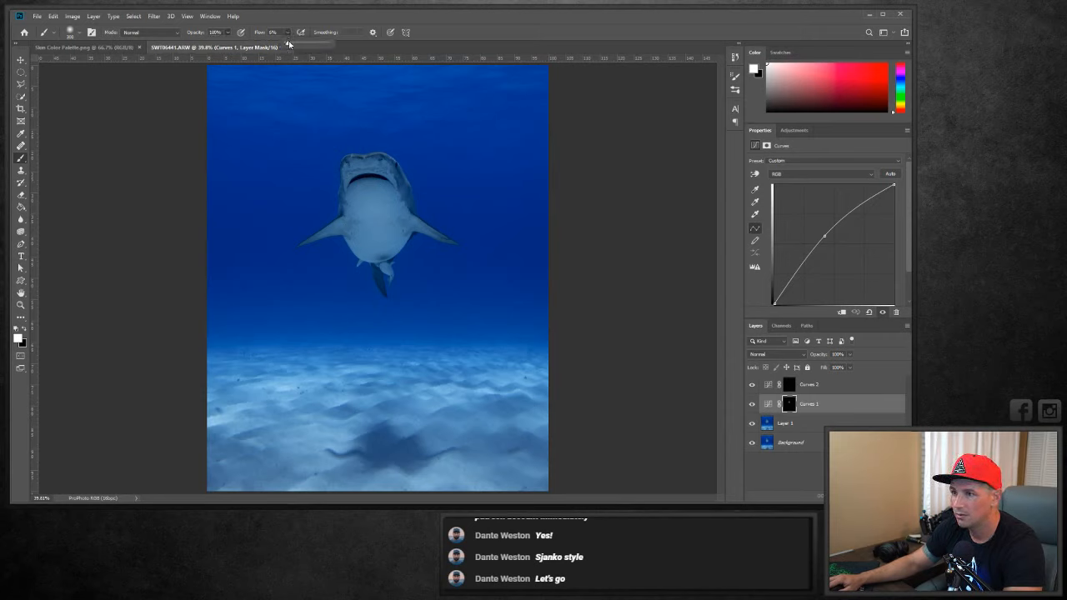
click(373, 201)
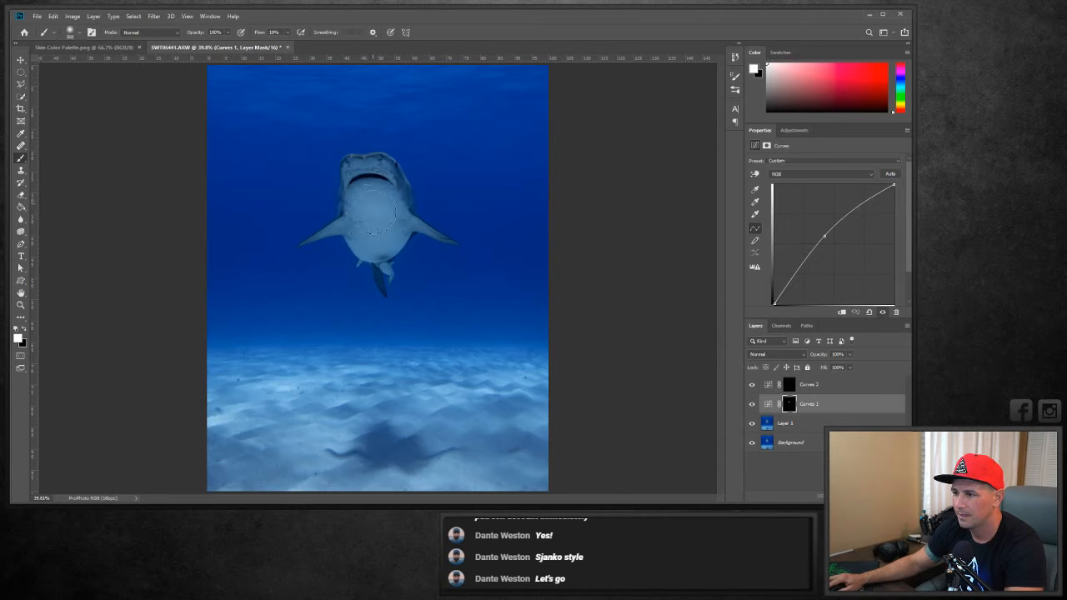
mouse_move(364, 207)
mouse_down()
mouse_move(349, 165)
mouse_move(374, 162)
mouse_up()
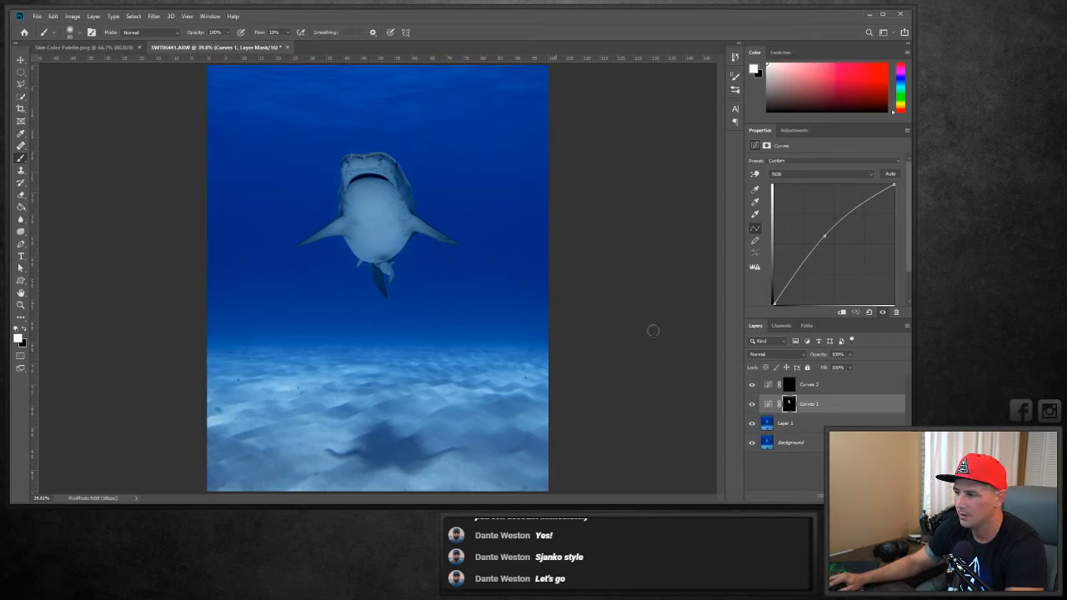
click(752, 404)
click(752, 404)
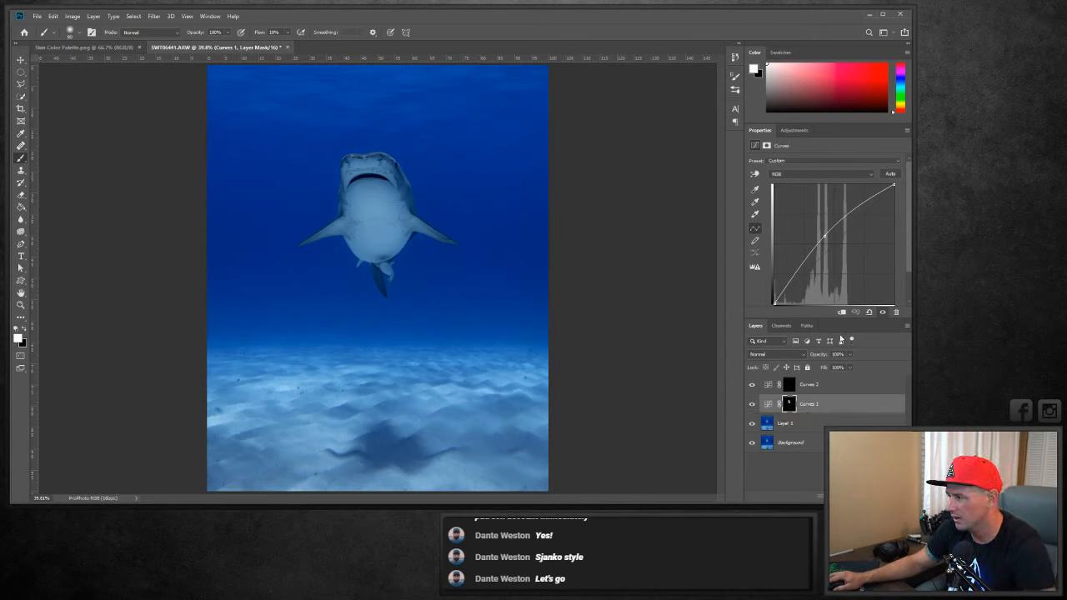
Paint black with a large brush around the shark's body on the Curves 1 mask to reduce brightening spill, and compare before and after.
click(25, 330)
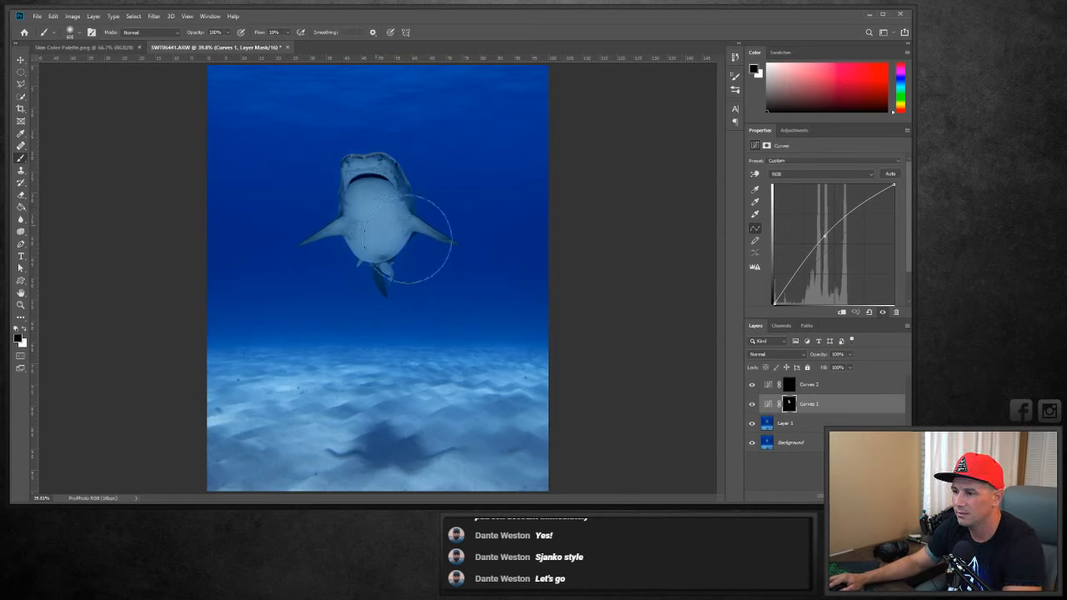
click(751, 404)
click(752, 404)
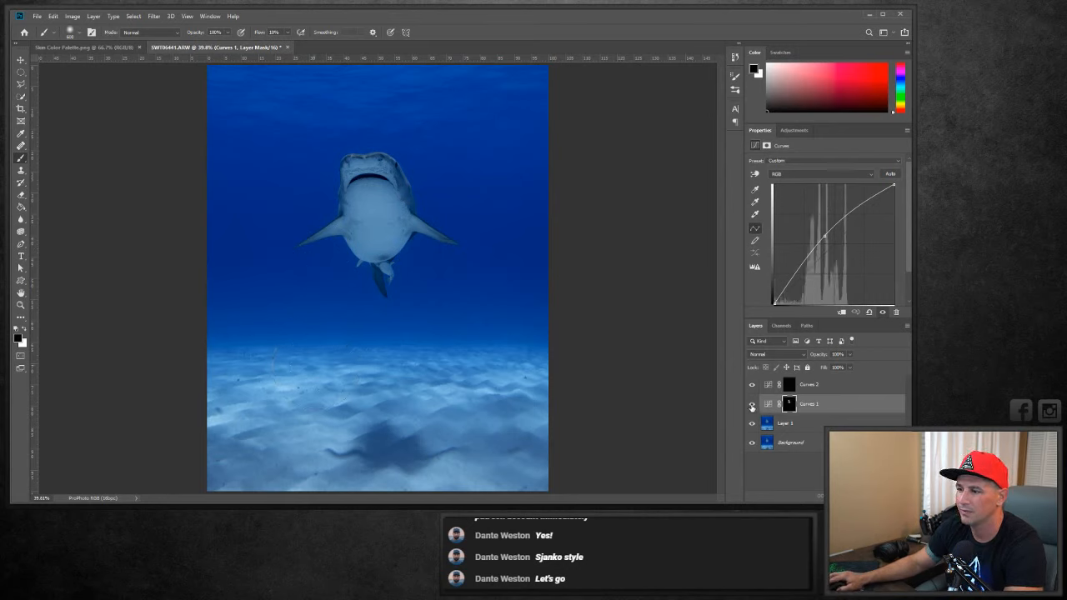
Brighten the sandy seabed by painting white on the Curves 1 mask with an enlarged brush, and compare with that layer hidden.
click(25, 329)
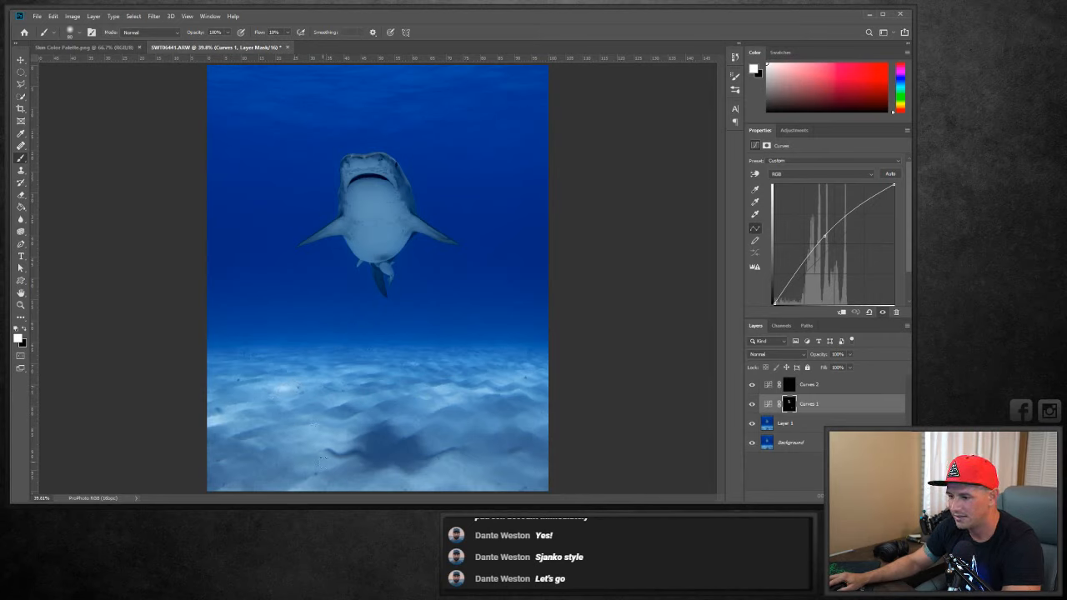
key(bracketright)
key(bracketright)
key(bracketright)
key(bracketright)
key(bracketright)
key(bracketright)
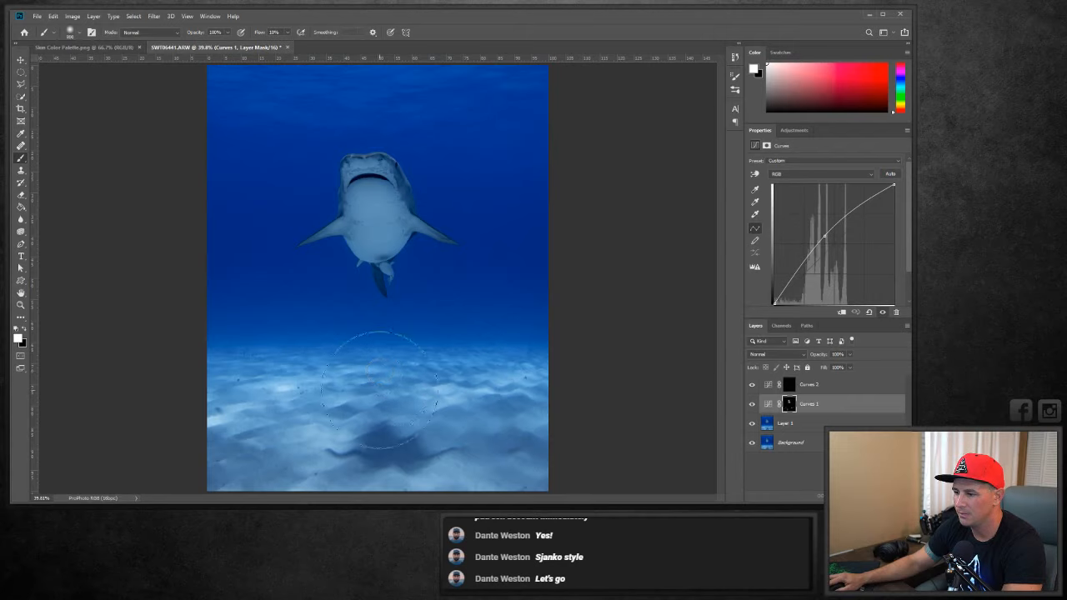
mouse_move(398, 402)
mouse_down()
mouse_move(366, 408)
mouse_move(393, 438)
mouse_move(391, 400)
mouse_move(346, 466)
mouse_move(356, 426)
mouse_move(396, 427)
mouse_up()
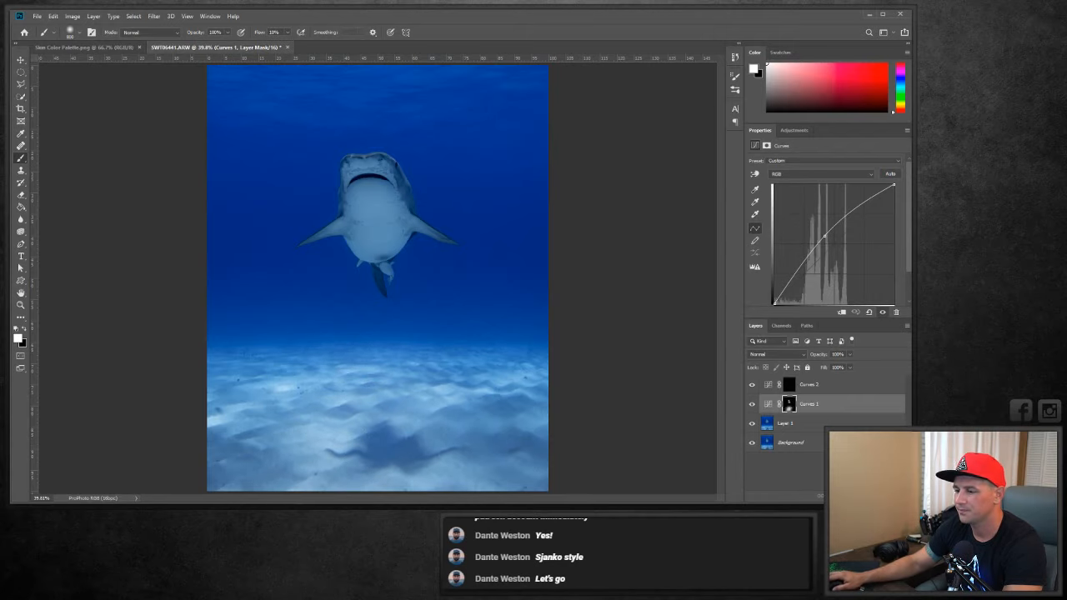
click(810, 385)
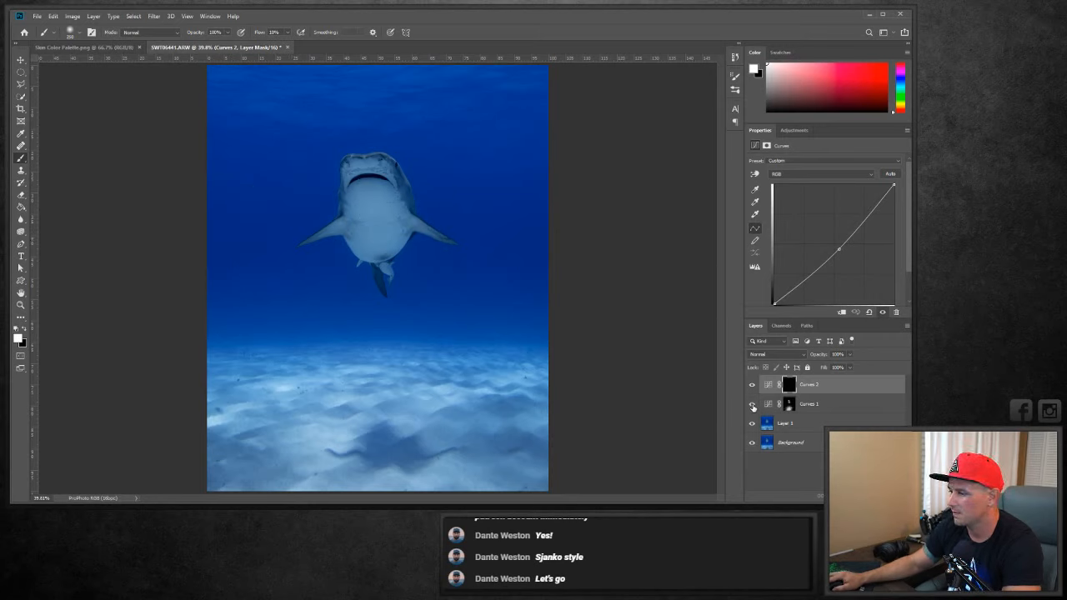
click(751, 404)
click(752, 404)
click(752, 405)
click(752, 404)
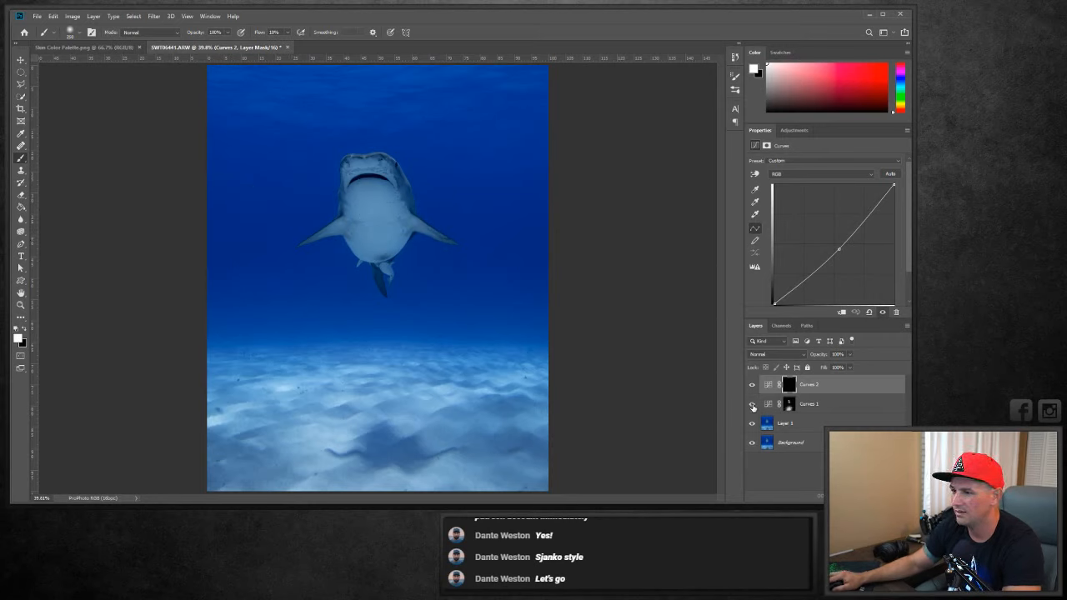
Paint more white on the Curves 1 mask over the shark's belly with a large brush and over its fins with a smaller one.
click(817, 407)
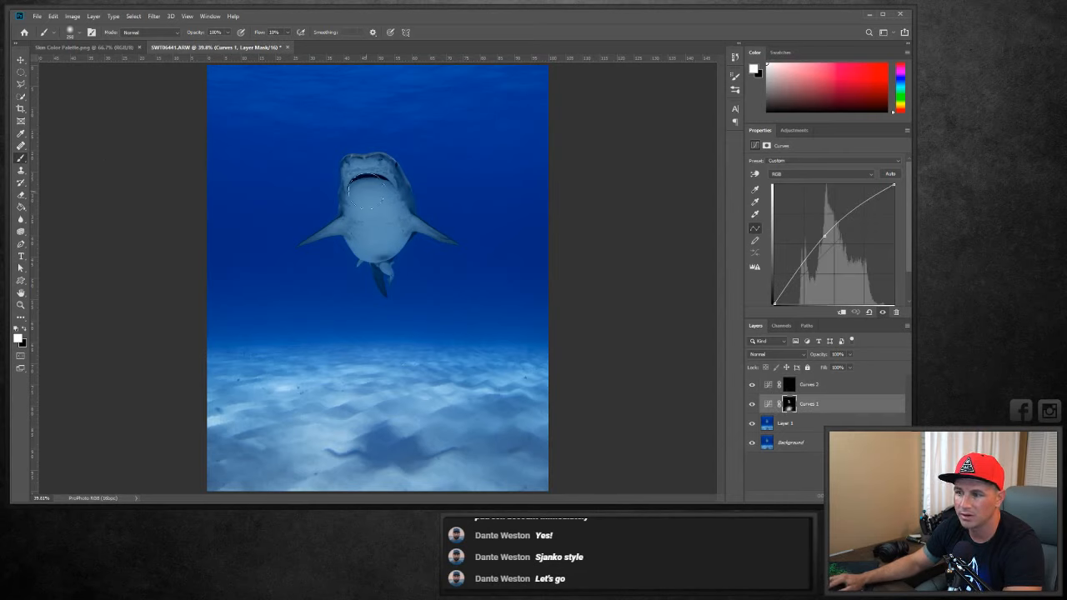
key(bracketright)
key(bracketright)
key(bracketright)
key(bracketright)
key(bracketright)
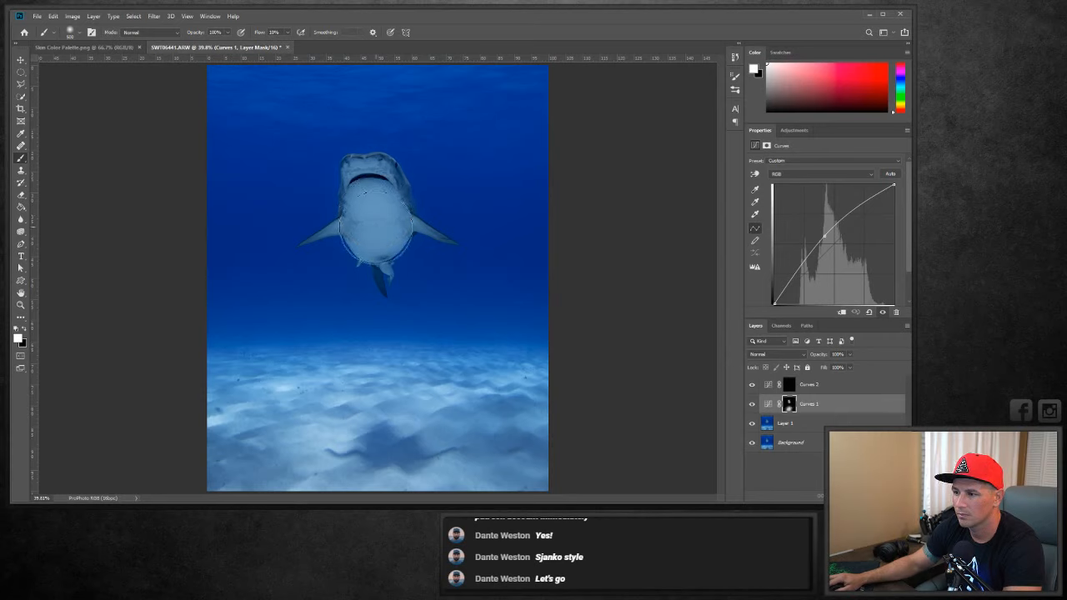
key(bracketleft)
key(bracketleft)
key(bracketleft)
key(bracketleft)
key(bracketleft)
key(bracketleft)
key(bracketleft)
key(bracketleft)
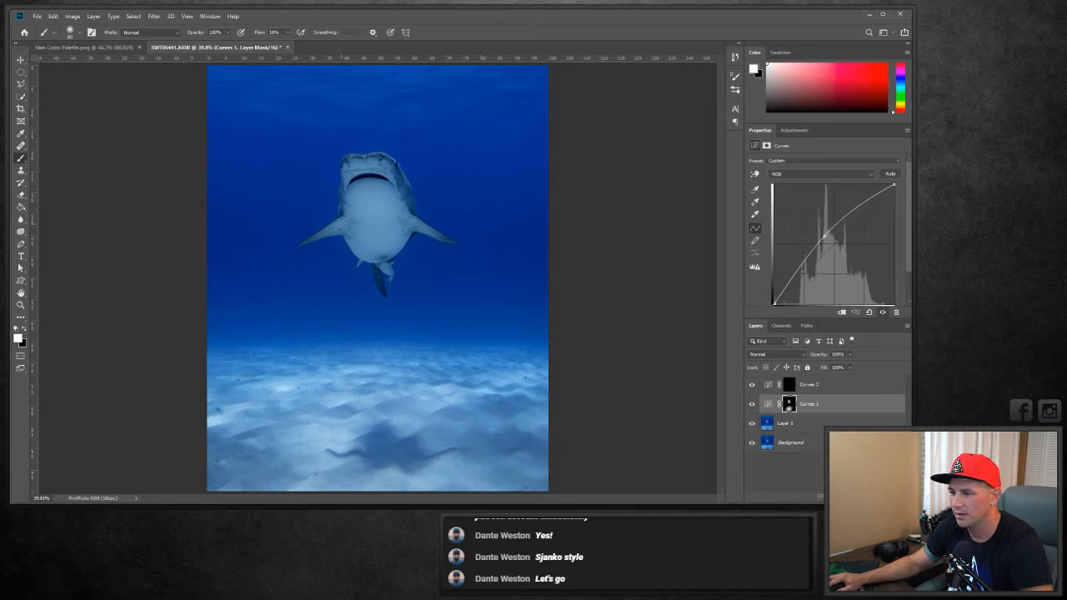
Compare the photo with and without the Curves 1 brightening on the shark and seabed.
click(751, 405)
click(751, 404)
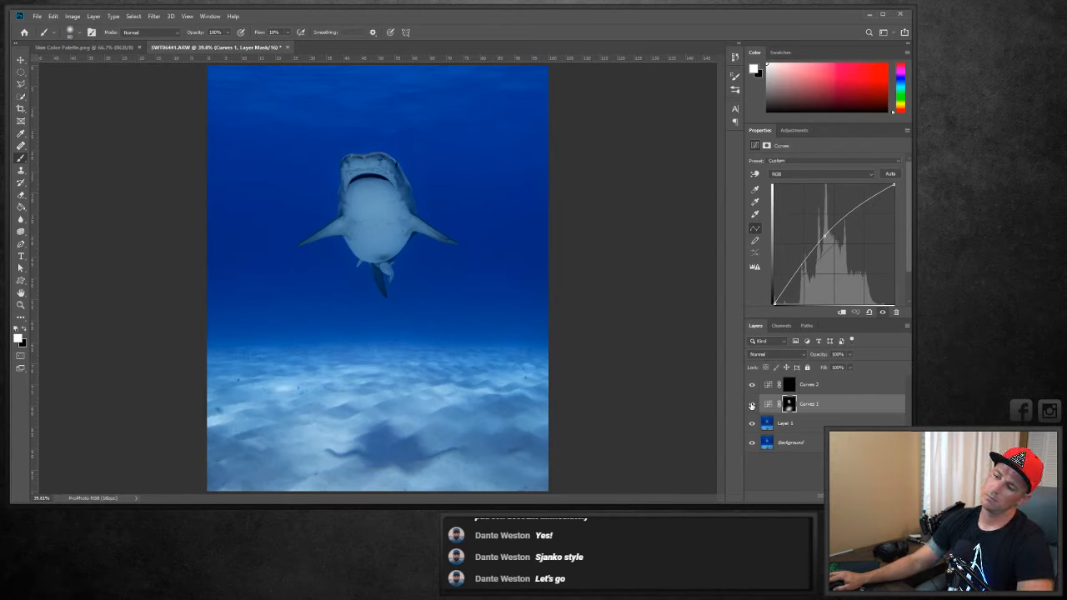
click(751, 404)
click(751, 405)
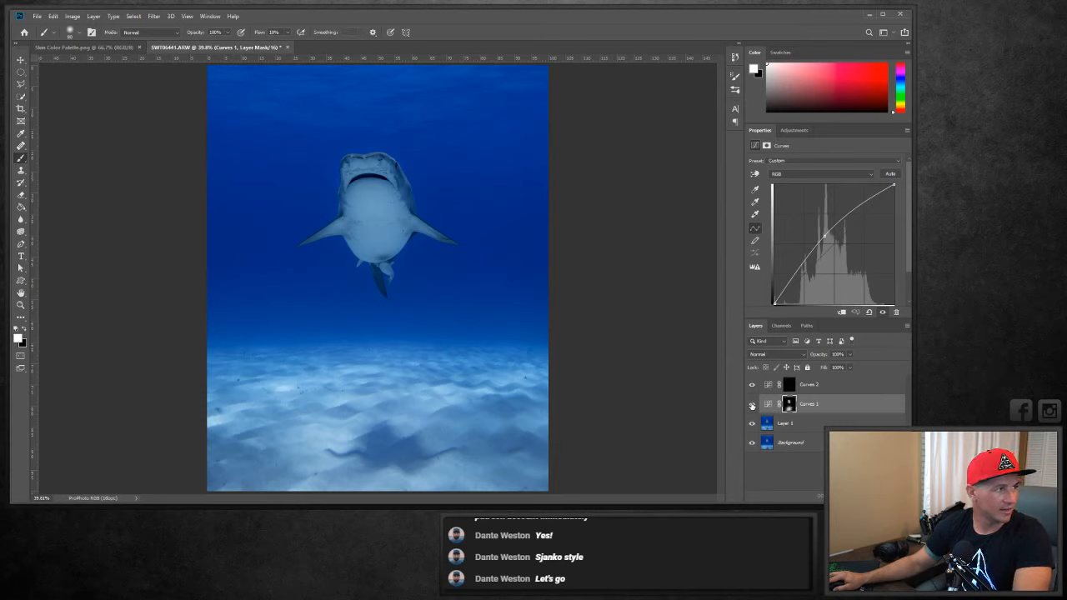
click(752, 405)
click(752, 405)
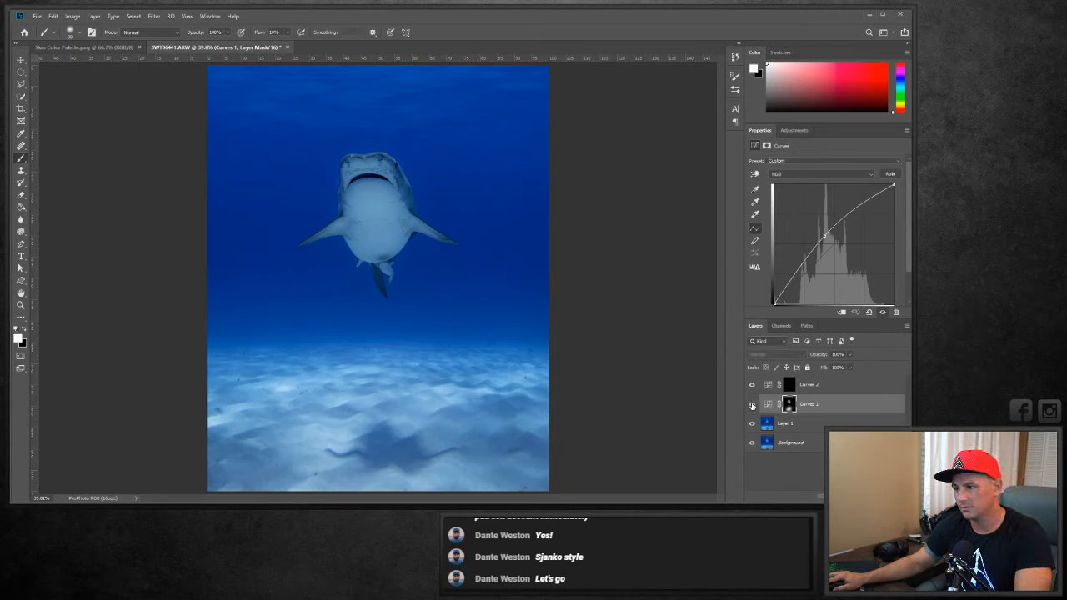
click(751, 405)
click(751, 405)
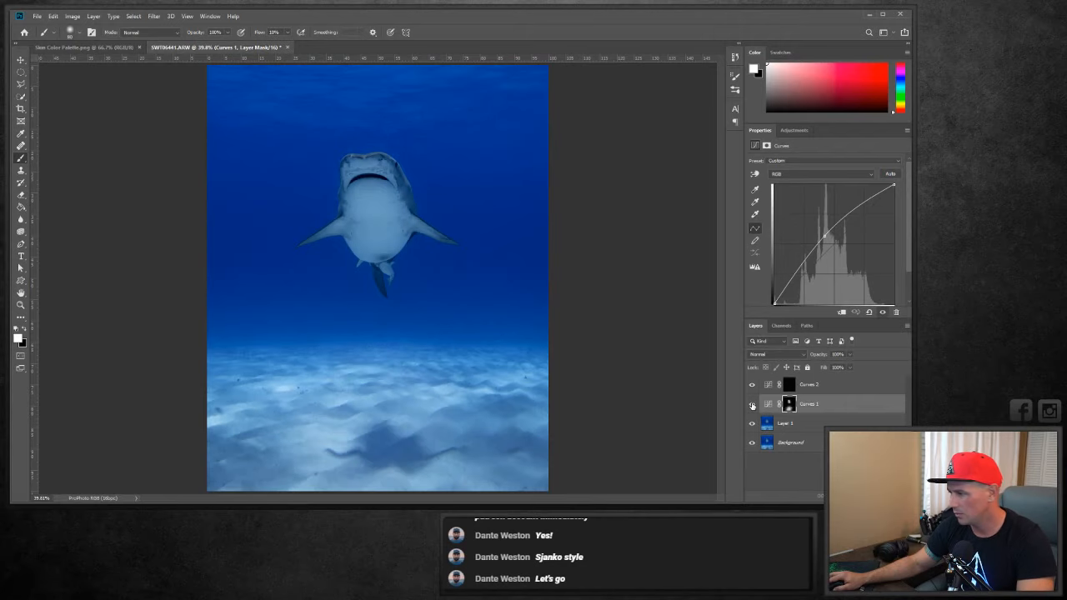
Paint white on the Curves 2 mask to darken the shark's shadow and the dark sand ripples, and compare with that layer hidden.
click(811, 386)
click(813, 387)
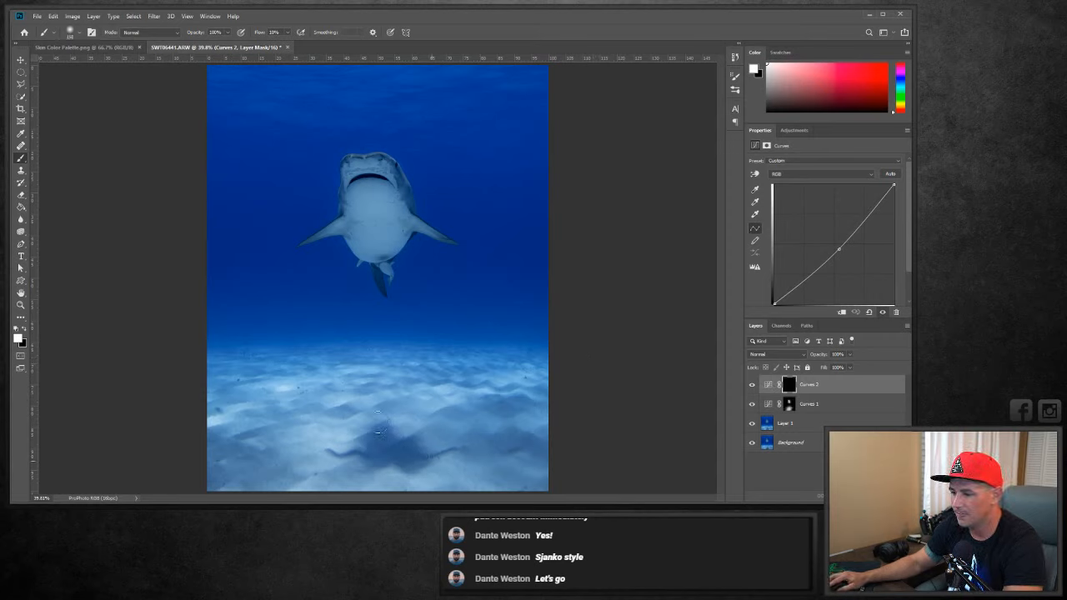
key(bracketright)
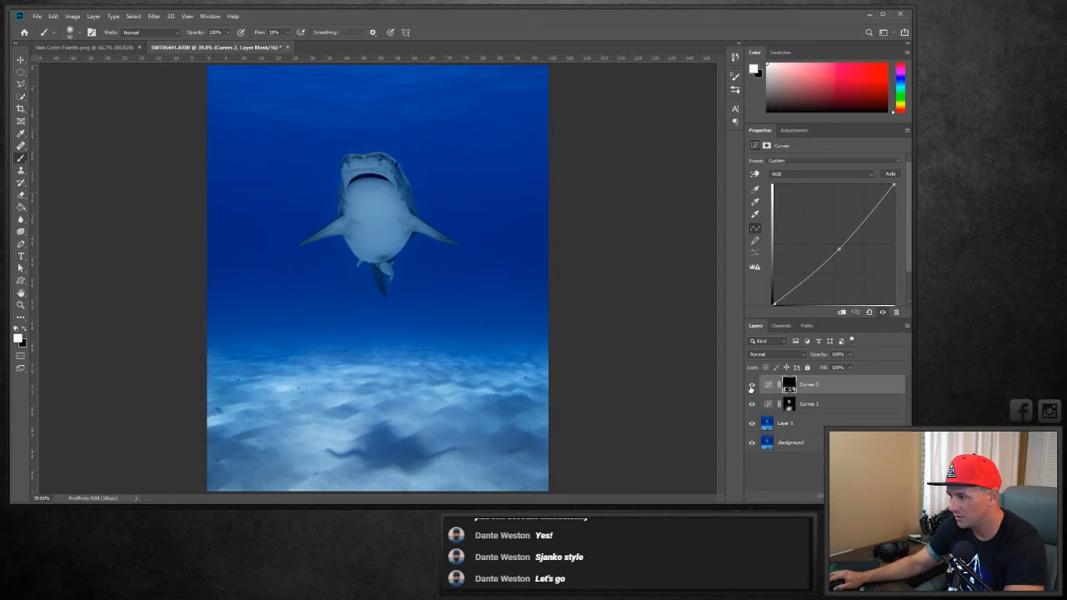
click(751, 385)
click(751, 385)
click(751, 385)
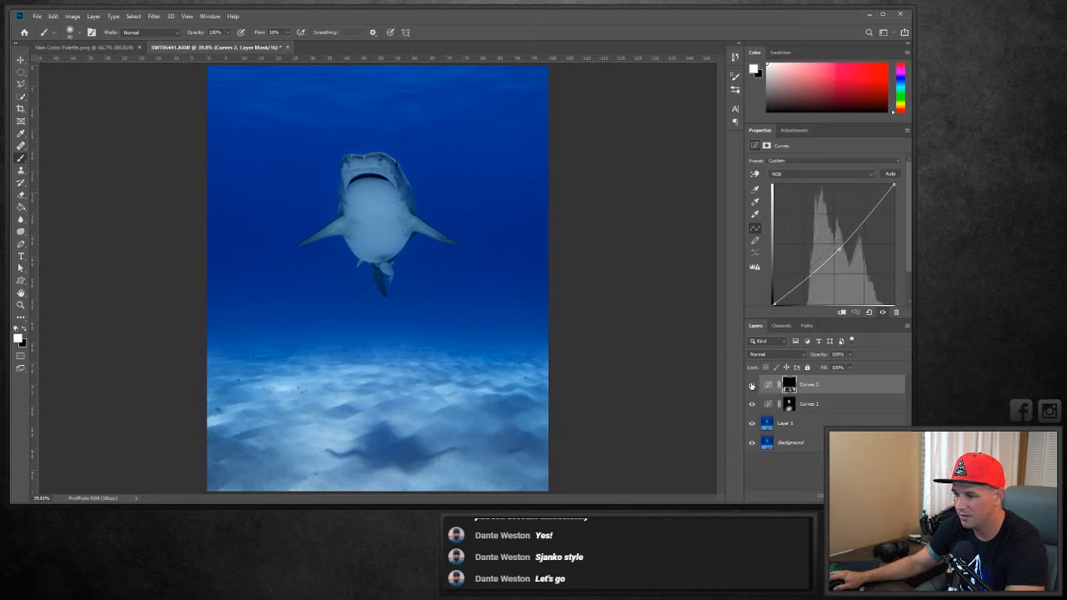
click(751, 385)
click(751, 385)
click(751, 385)
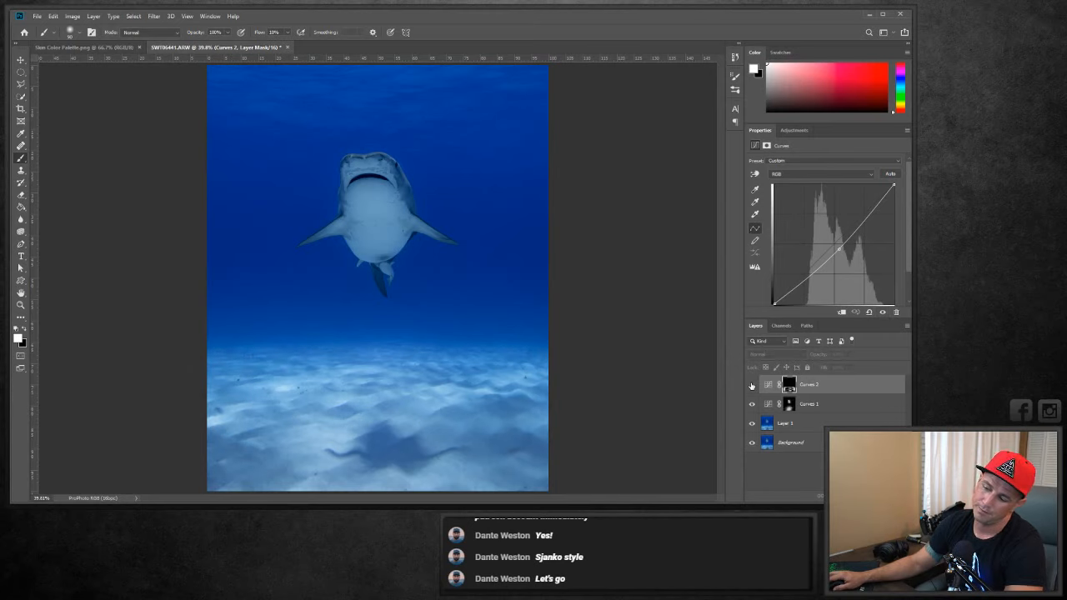
click(751, 385)
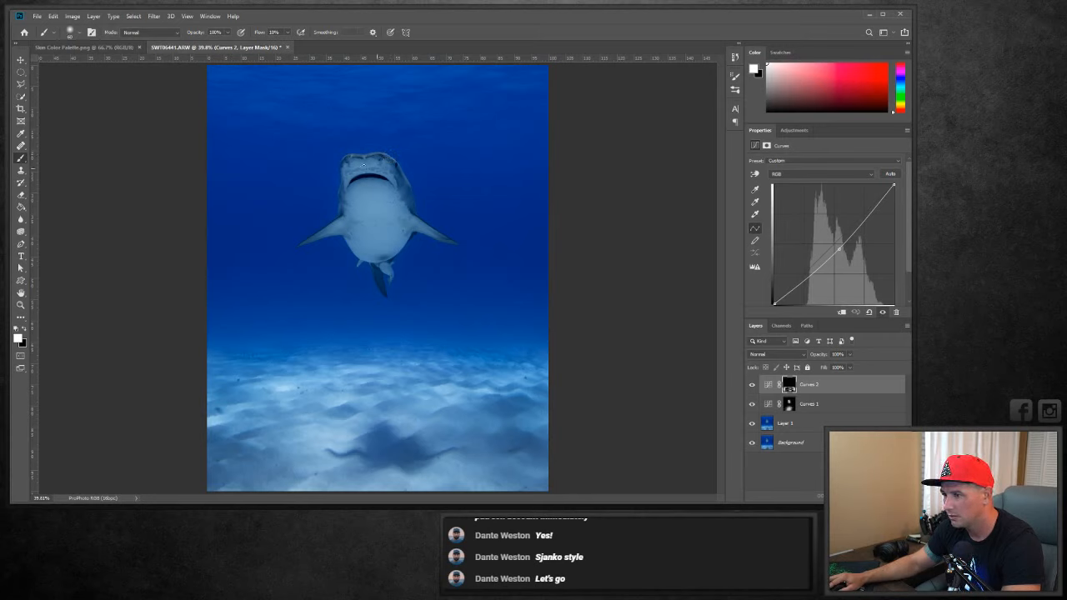
Close the shark photo with its changes saved, and switch to Lightroom.
click(286, 48)
click(419, 196)
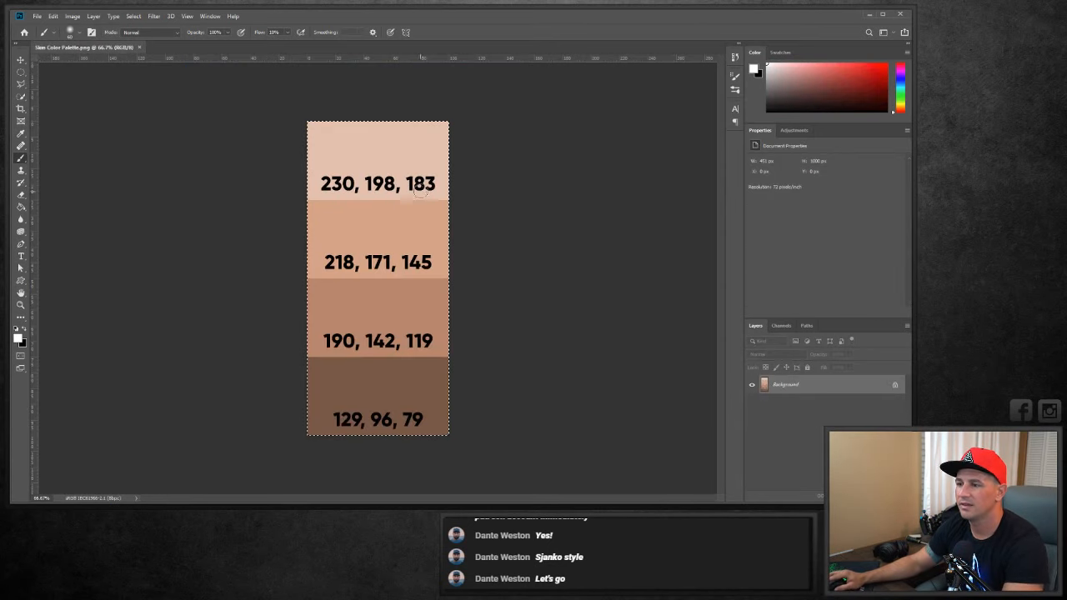
key(alt+Tab)
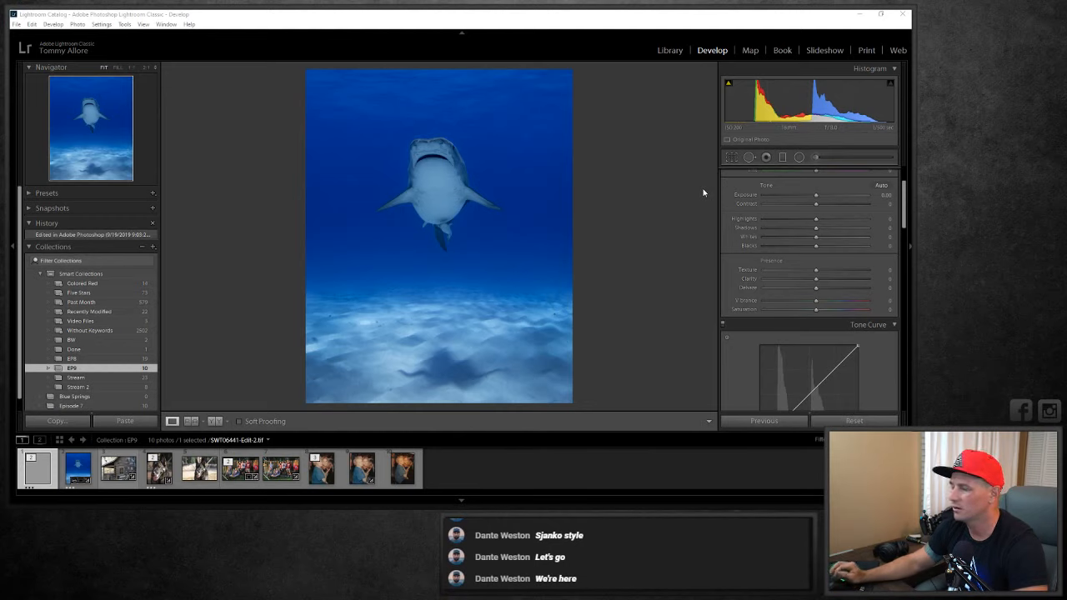
Add a graduated filter over the seabed from the photo's lower edge up to the shark's tail, with exposure reset to 0 and saturation slightly lowered.
click(782, 157)
drag(447, 404, 446, 248)
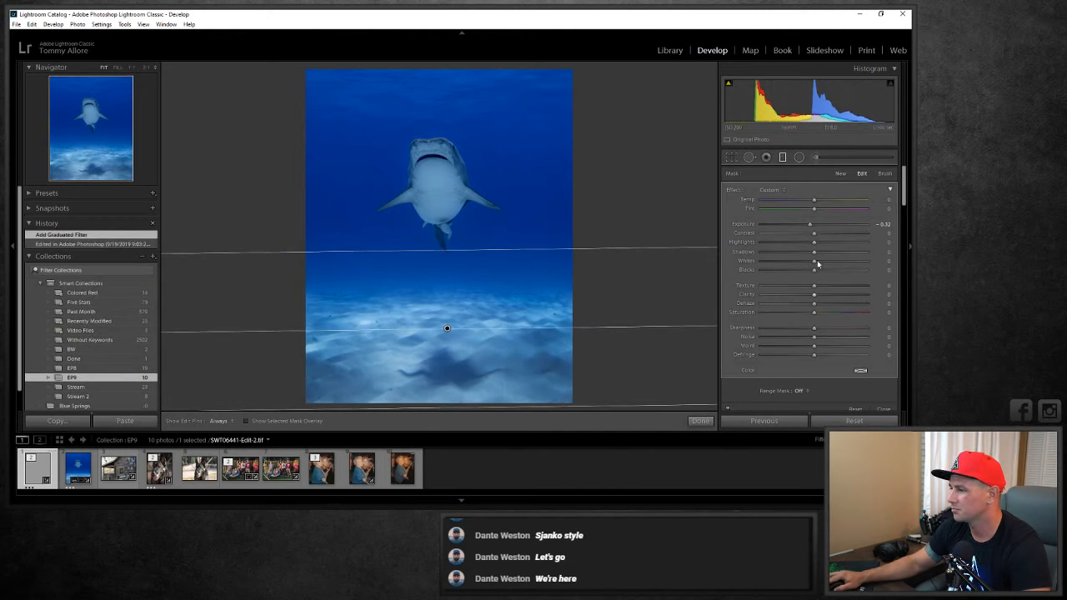
double_click(810, 224)
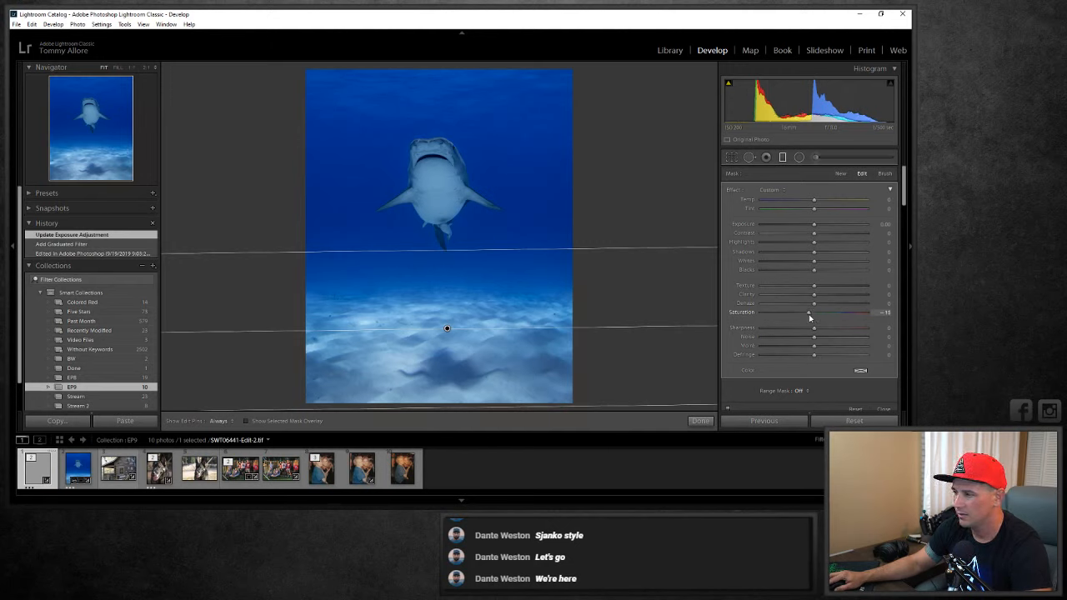
drag(810, 317, 810, 318)
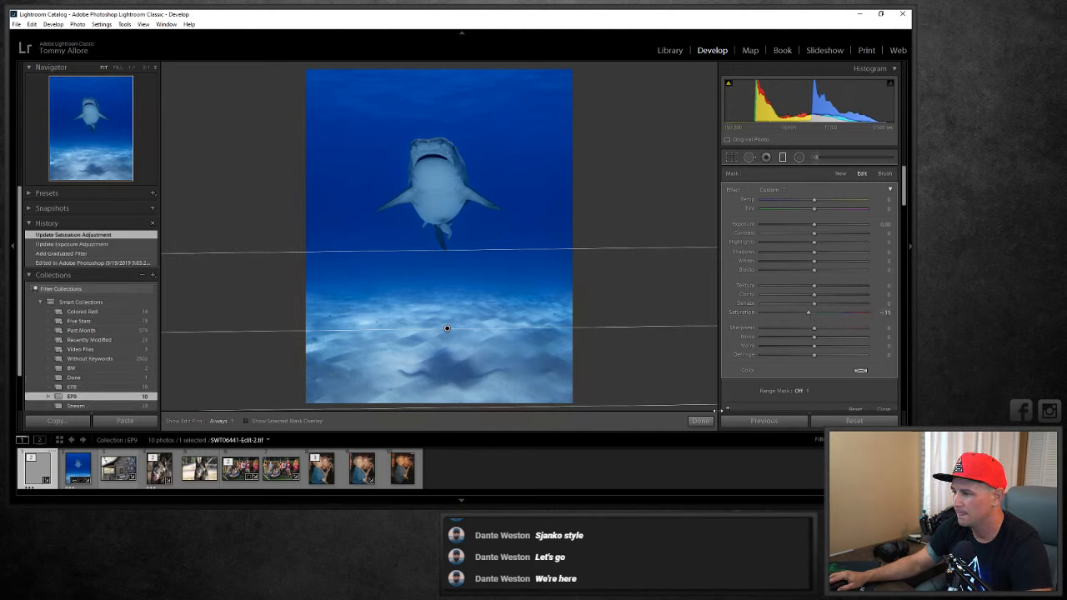
click(700, 421)
Lower the Aqua saturation of the shark photo to -14 in the HSL adjustments.
scroll(796, 176, down, 3)
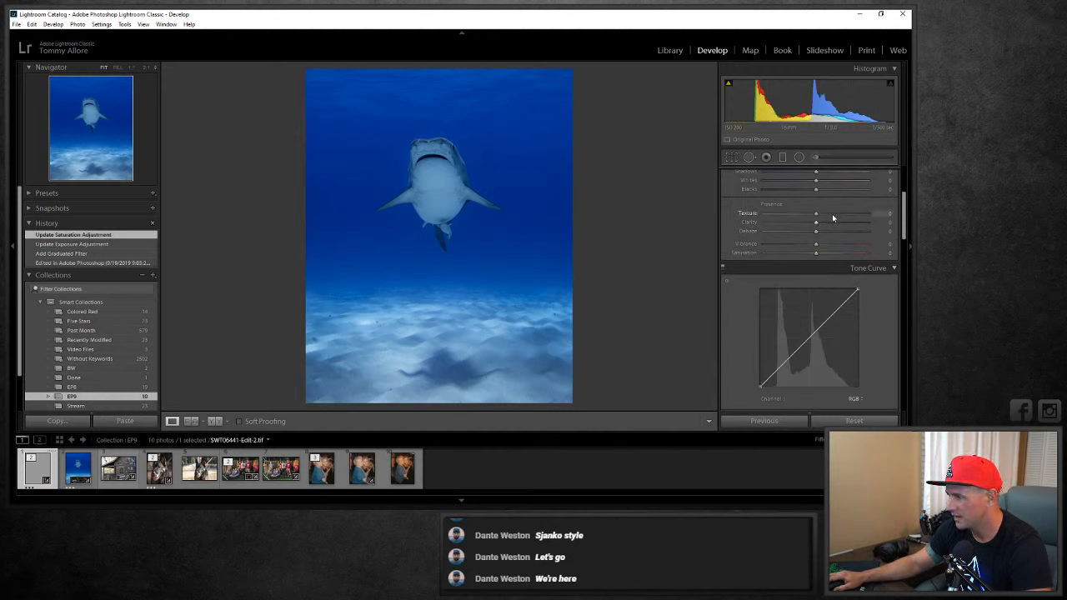
scroll(832, 213, down, 5)
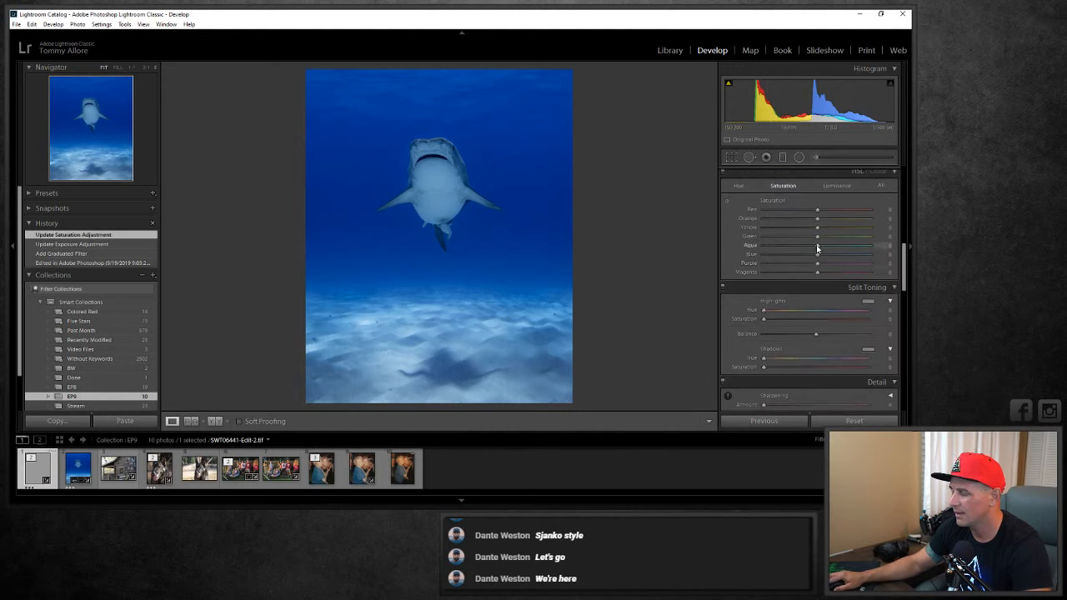
drag(816, 247, 813, 248)
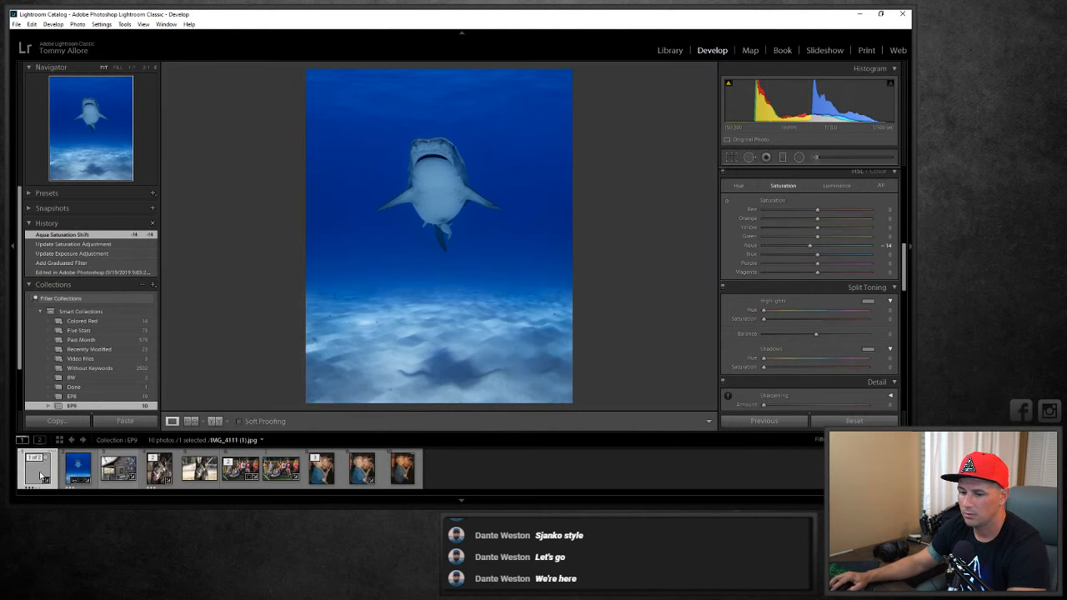
Compare the shark photo's before and after states in the Develop view.
key(backslash)
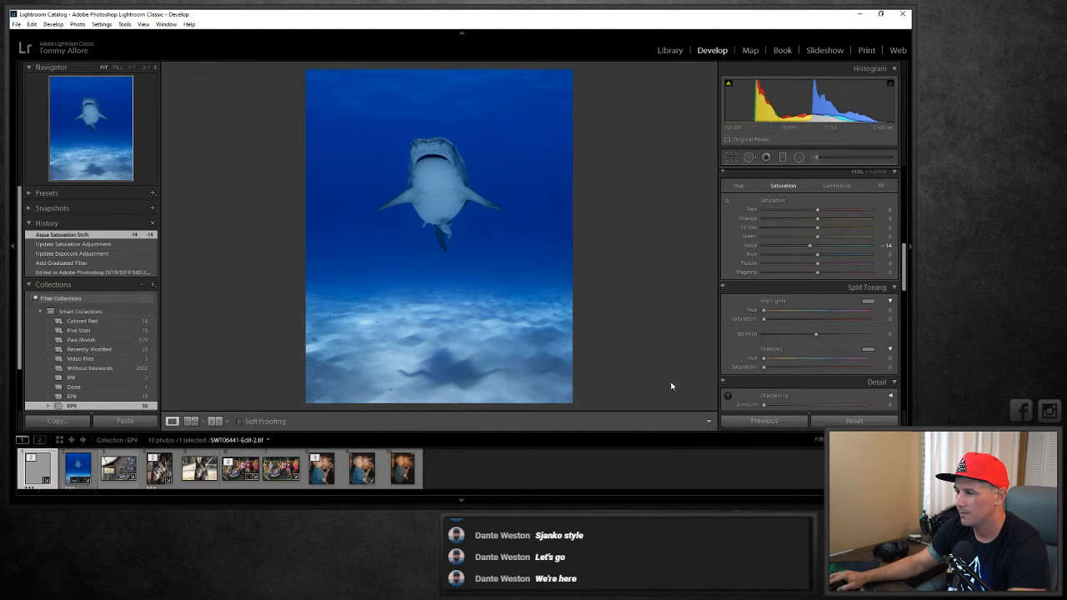
key(backslash)
key(backslash)
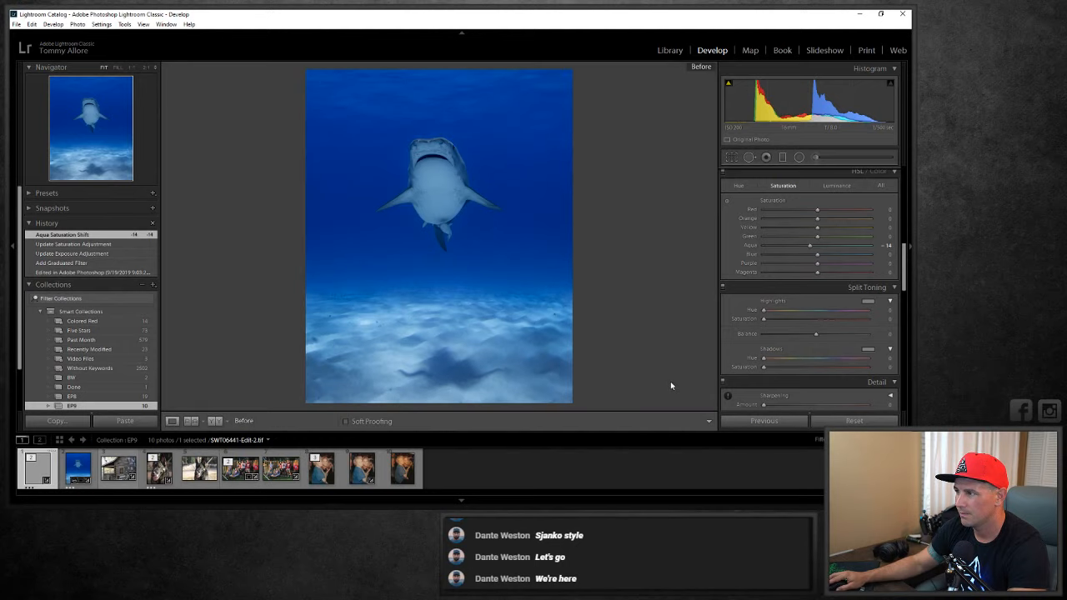
key(backslash)
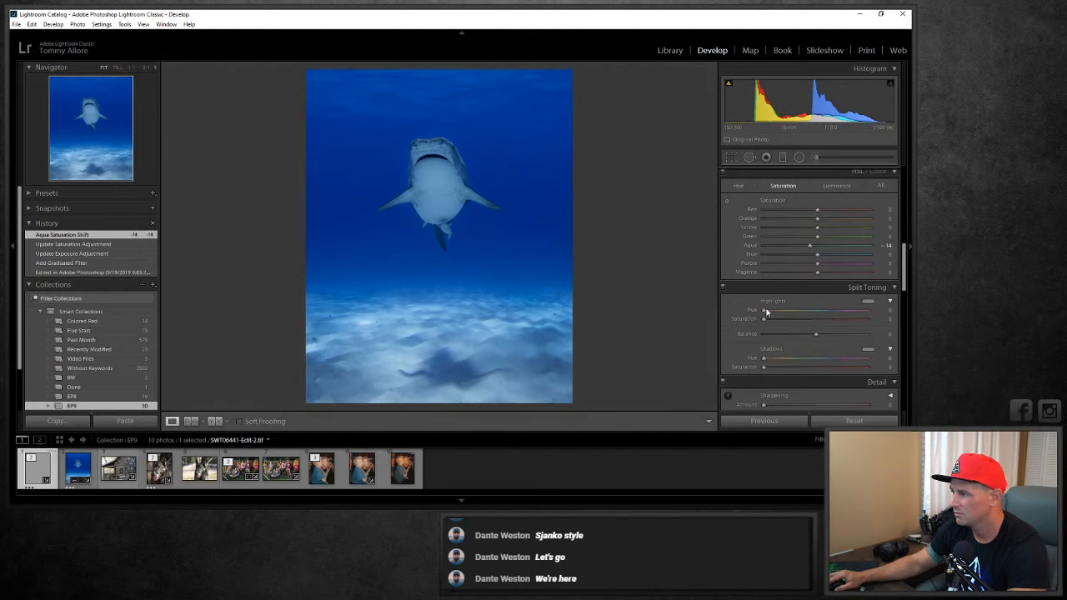
Compare the seabed with its graduated filter switched off and on, leaving the filter enabled.
click(782, 157)
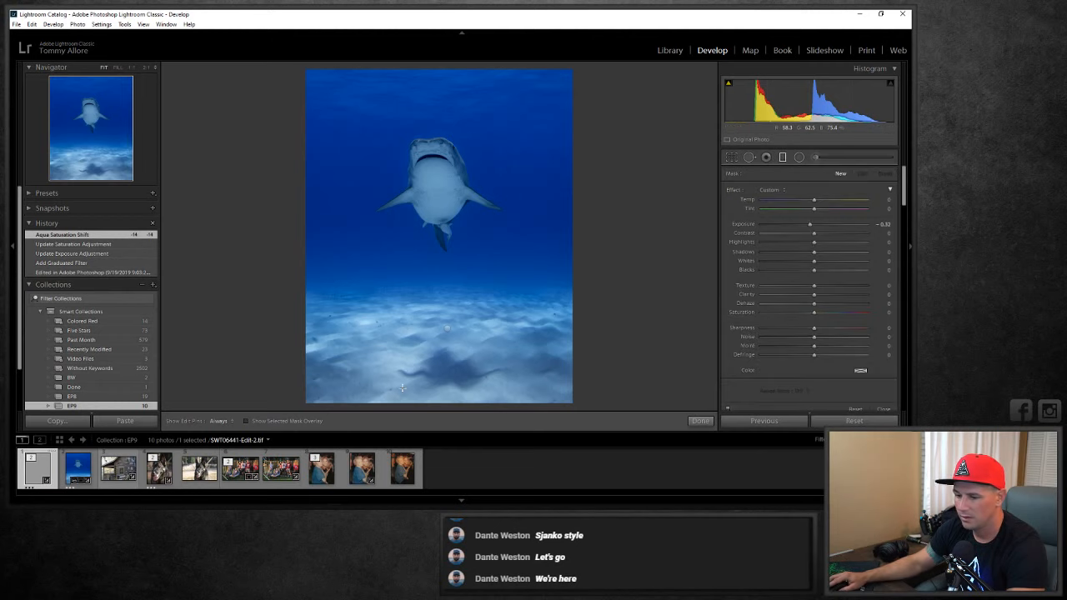
click(446, 326)
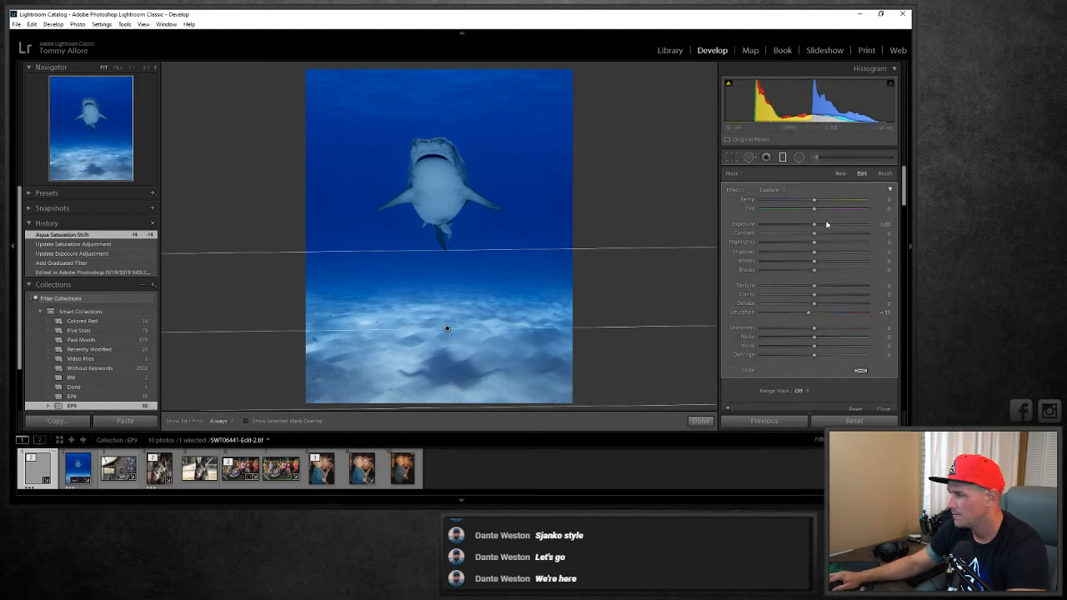
click(728, 409)
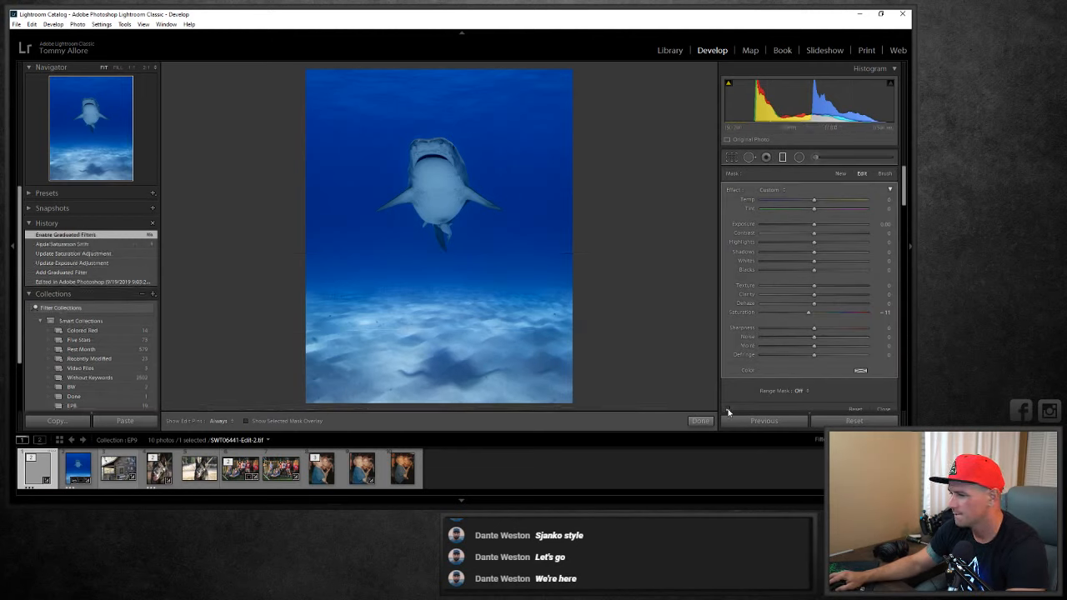
click(728, 410)
click(727, 410)
click(727, 409)
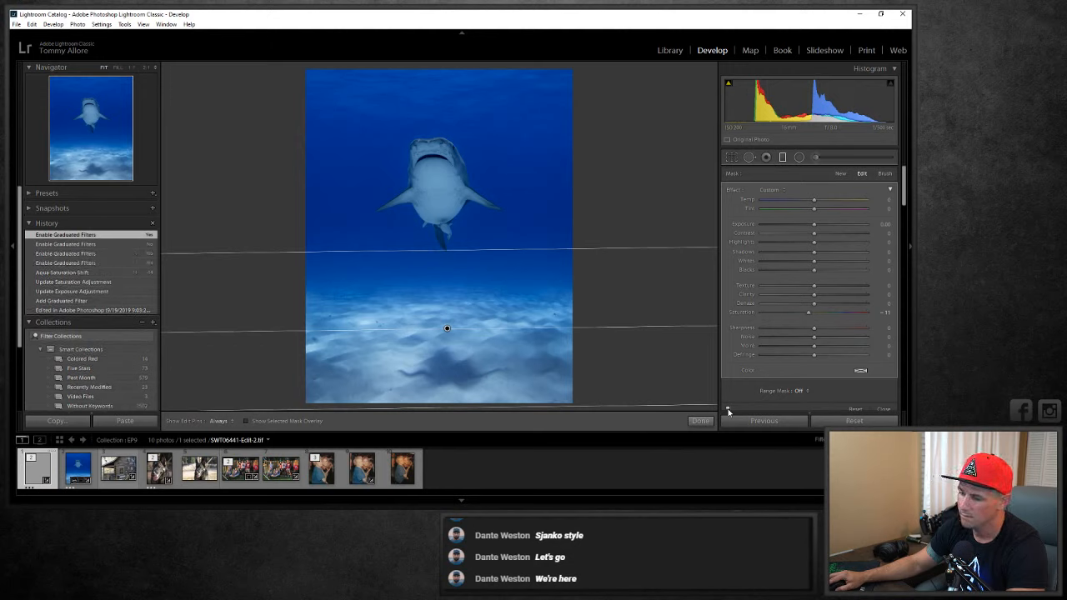
click(700, 420)
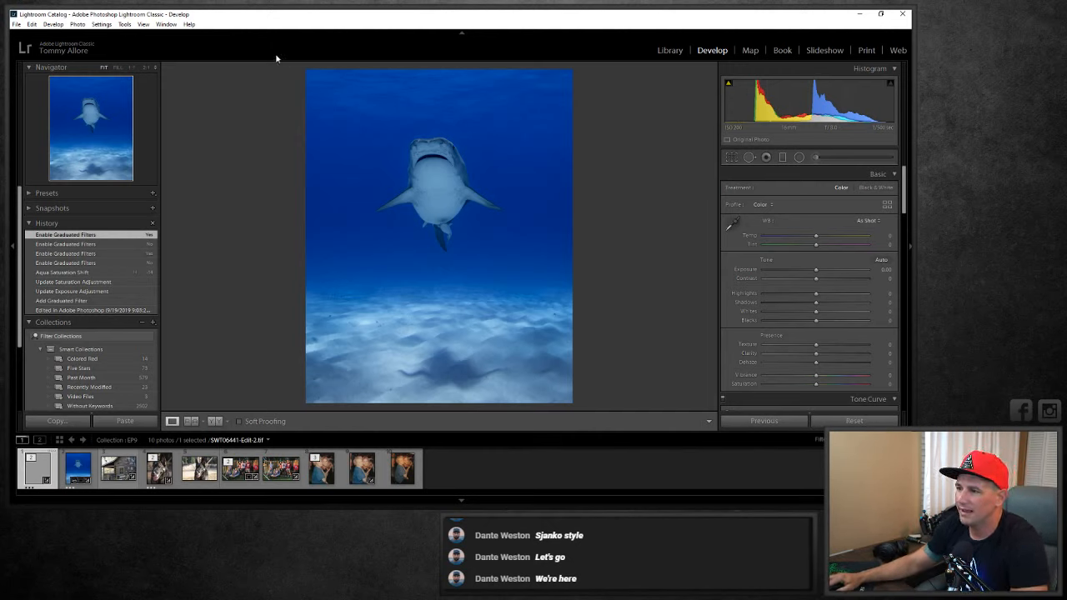
Change the background around the photo to white and raise the photo's overall exposure to +0.48.
right_click(640, 233)
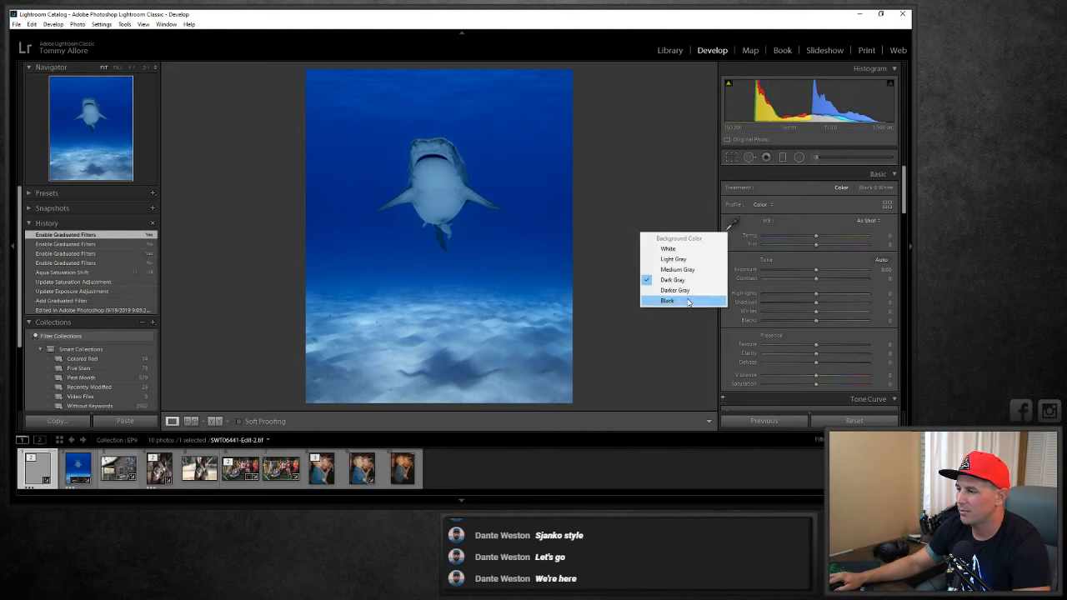
click(685, 252)
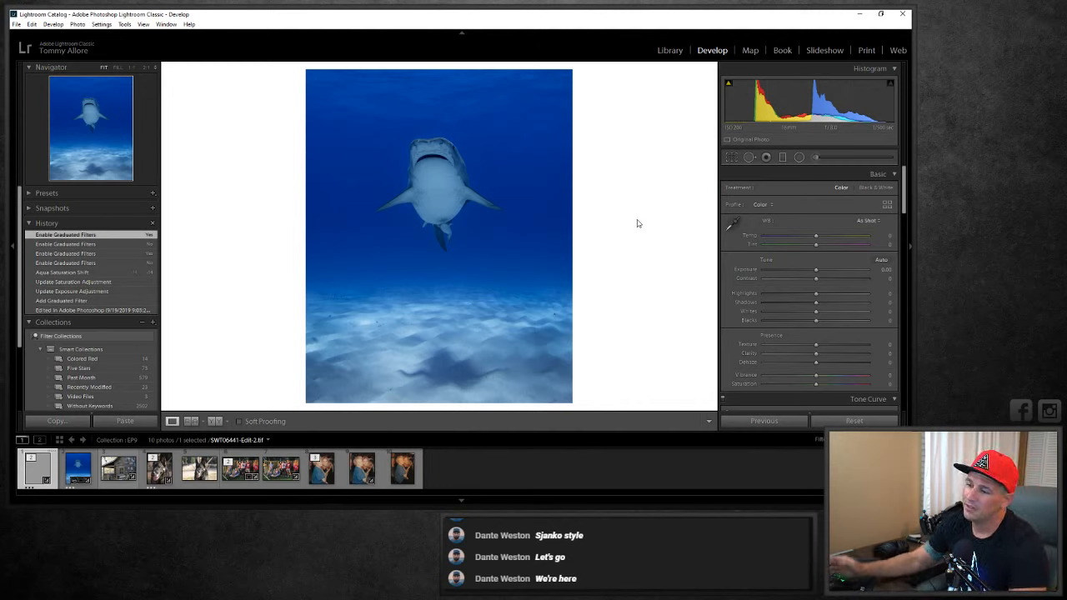
drag(817, 272, 820, 271)
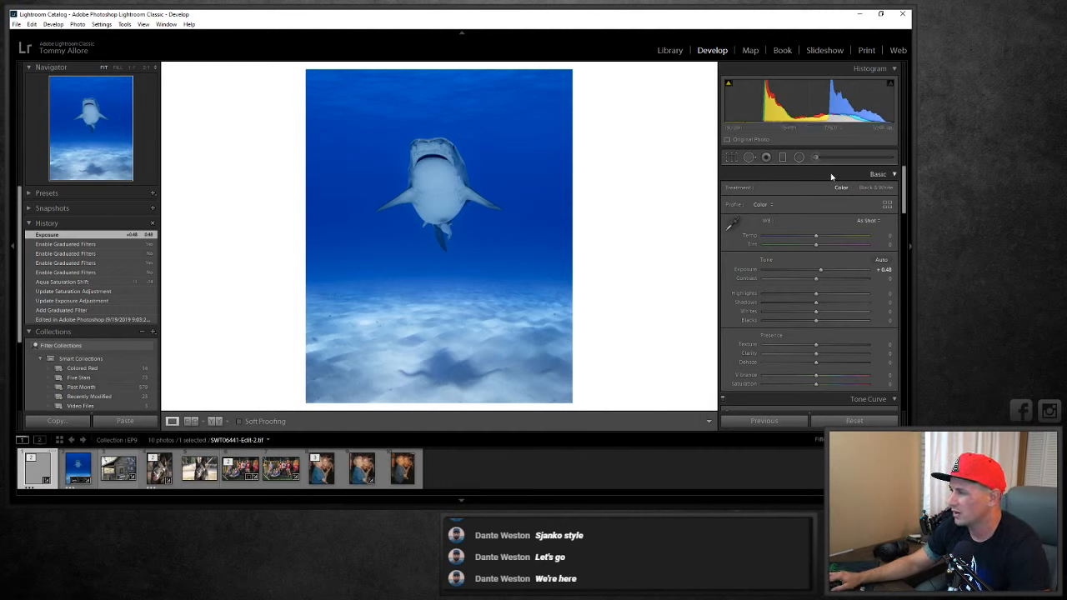
Set up an adjustment brush with feather 58 and exposure 0, with the selected mask overlay shown.
click(816, 157)
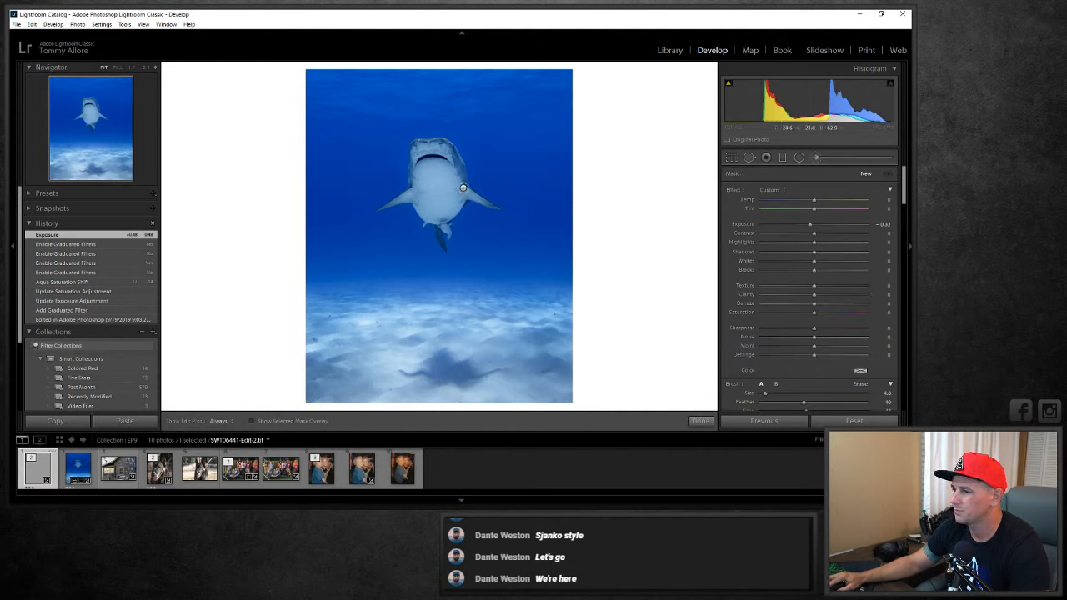
scroll(462, 188, up, 2)
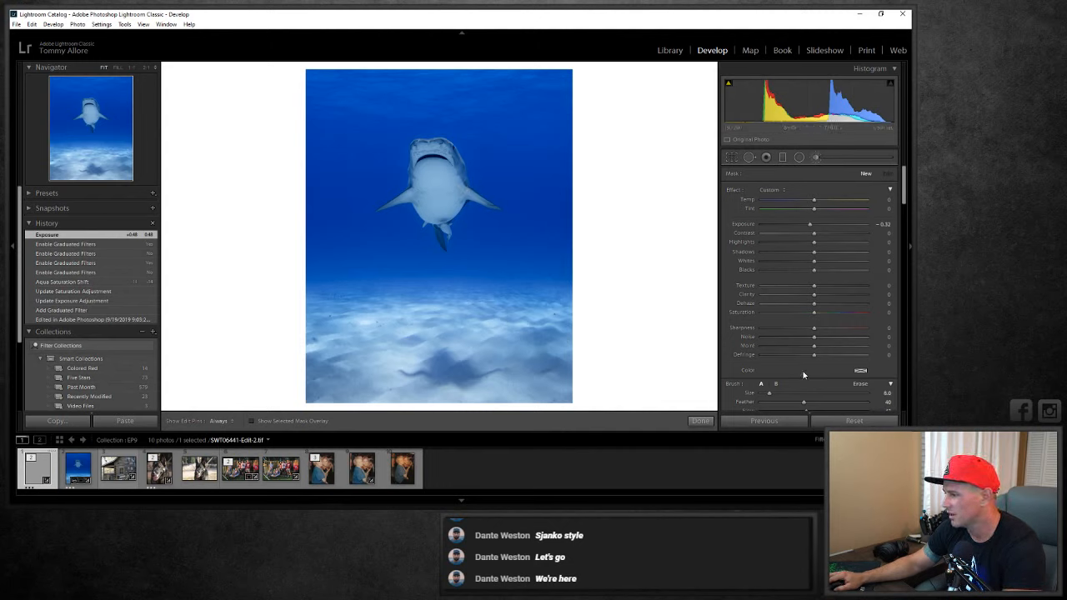
scroll(800, 359, down, 4)
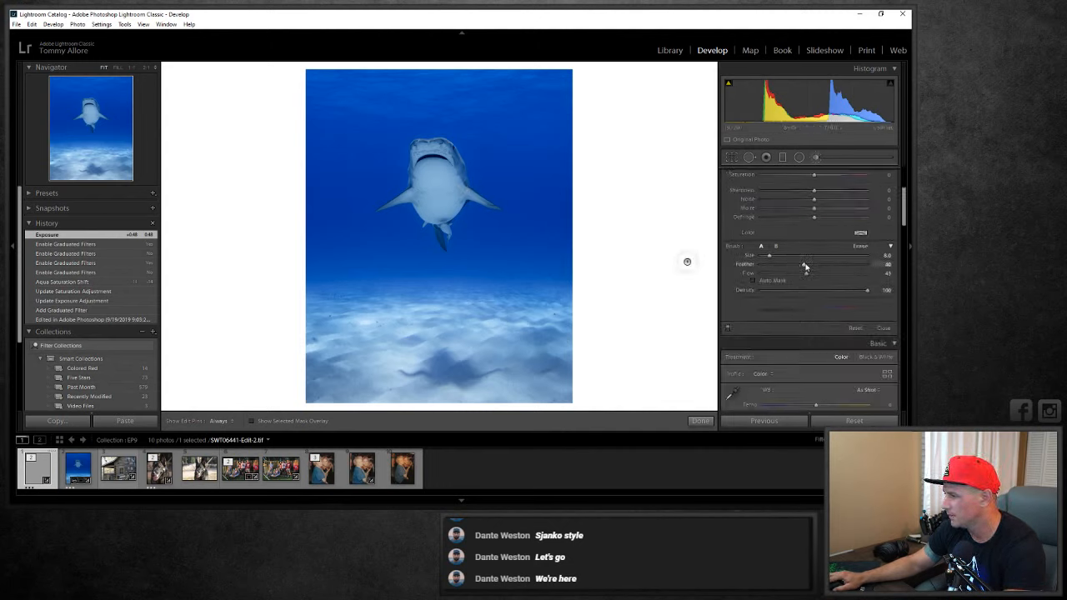
drag(817, 266, 825, 265)
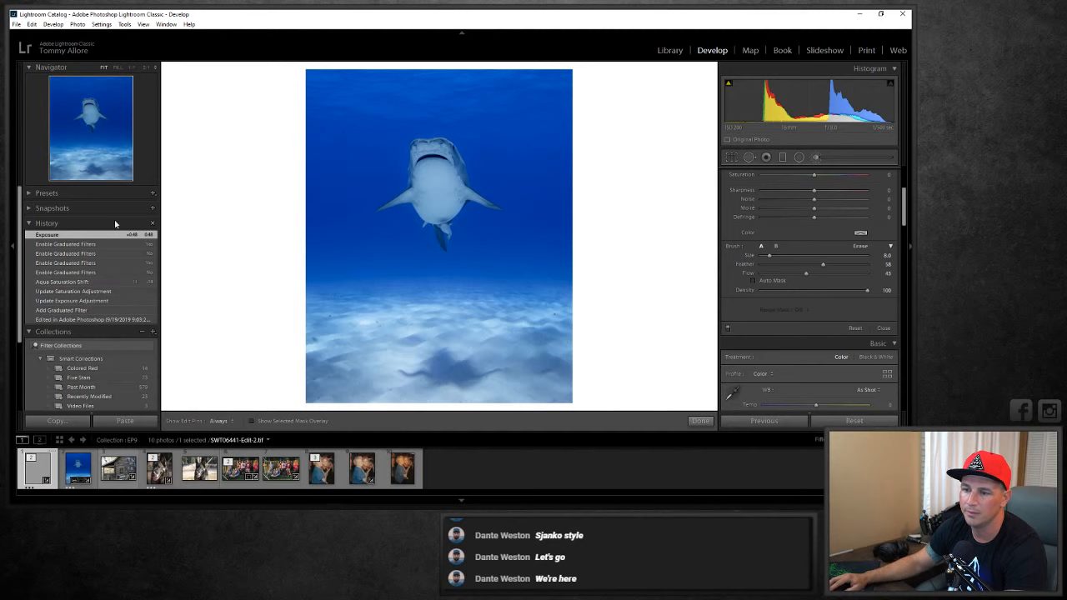
click(131, 67)
drag(100, 131, 101, 121)
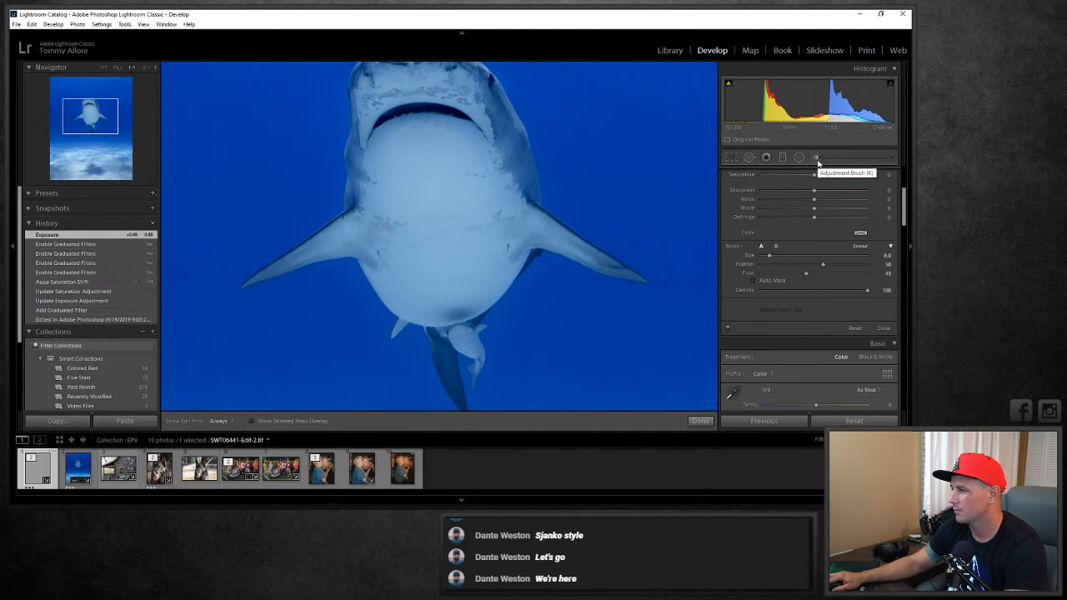
scroll(842, 227, up, 5)
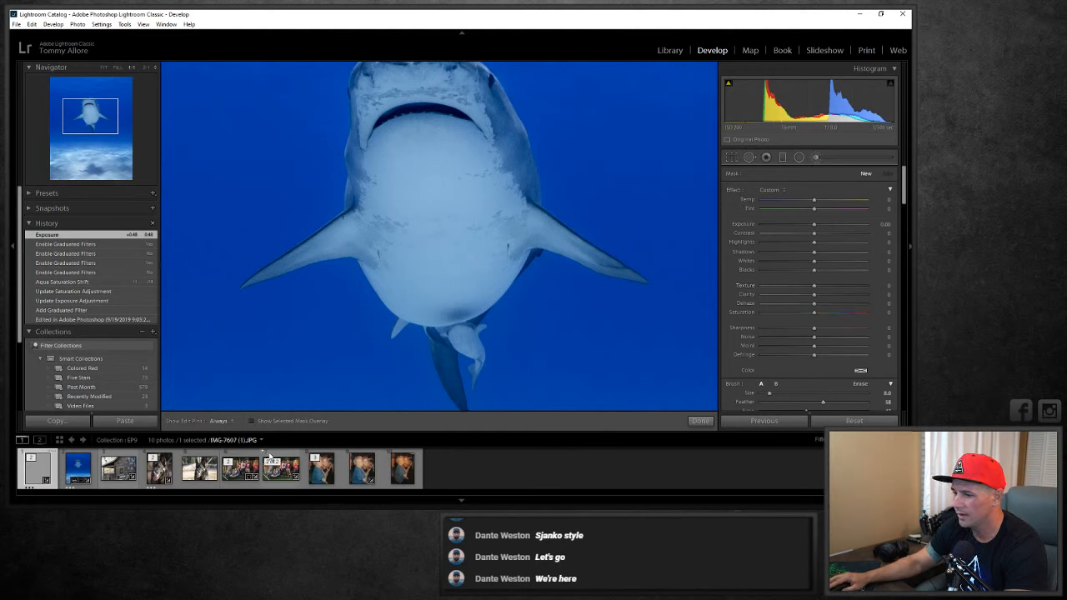
click(250, 421)
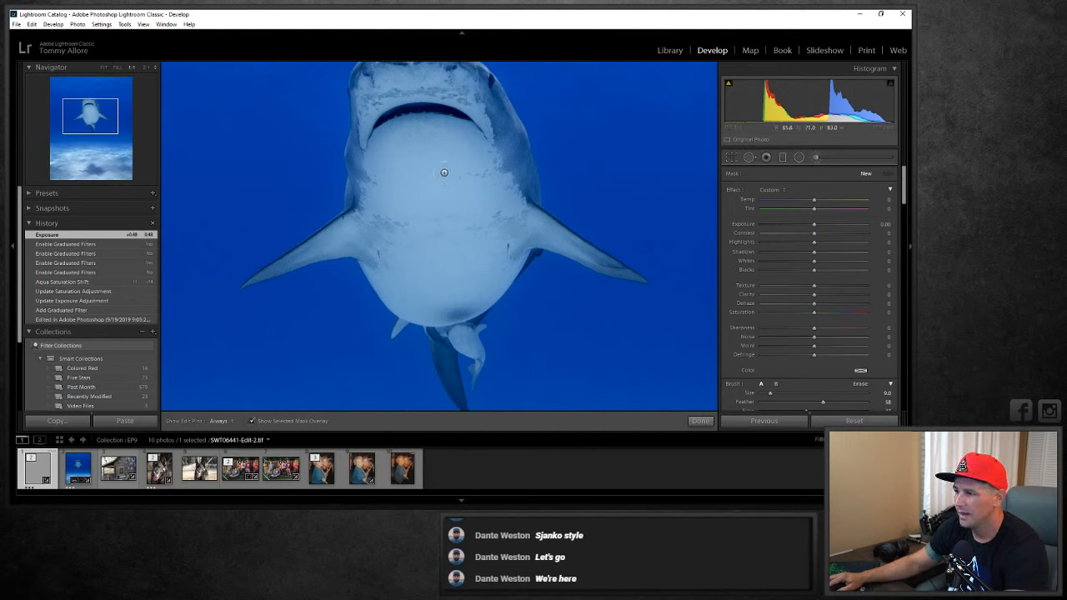
Paint the adjustment brush mask over the shark's head, mouth and upper belly.
scroll(431, 169, up, 3)
mouse_move(416, 153)
mouse_down()
mouse_move(413, 199)
mouse_move(486, 200)
mouse_move(503, 171)
mouse_move(485, 150)
mouse_move(472, 181)
mouse_up()
scroll(472, 182, up, 1)
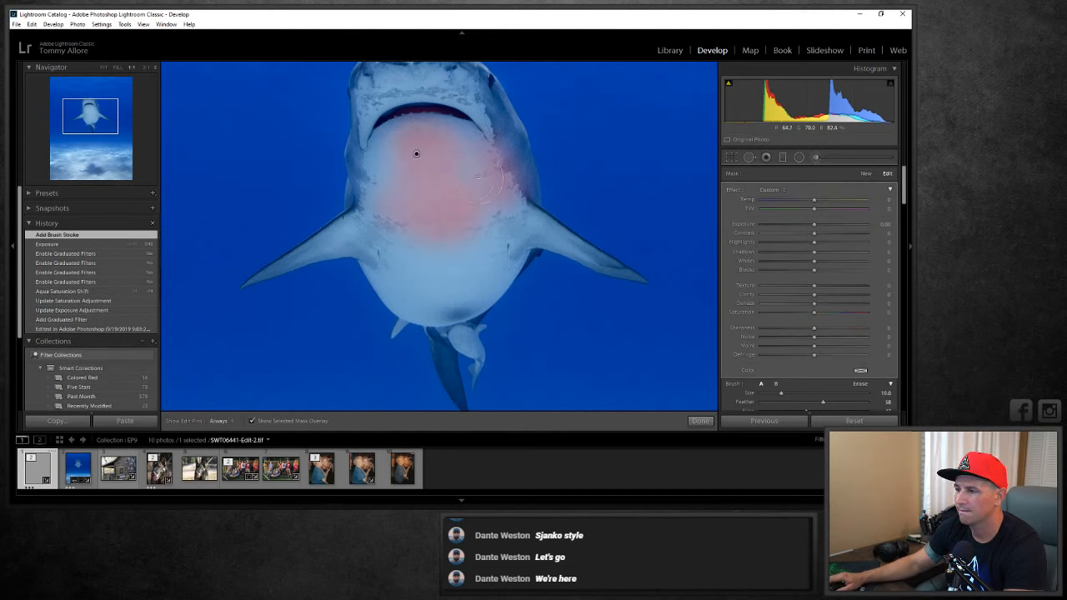
mouse_move(363, 127)
mouse_down()
mouse_move(345, 162)
mouse_move(349, 206)
mouse_move(370, 195)
mouse_move(358, 178)
mouse_move(389, 166)
mouse_move(467, 176)
mouse_move(371, 185)
mouse_move(351, 257)
mouse_move(367, 269)
mouse_up()
scroll(348, 205, down, 2)
key(h)
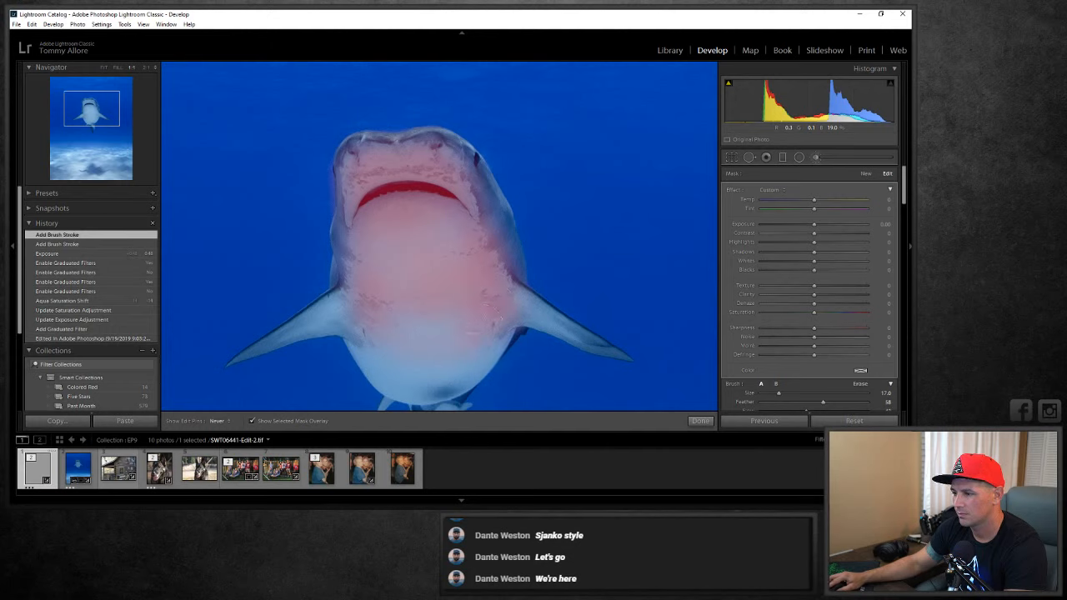
mouse_move(360, 271)
mouse_down()
mouse_move(357, 240)
mouse_move(390, 177)
mouse_move(444, 170)
mouse_move(469, 185)
mouse_move(505, 267)
mouse_move(454, 183)
mouse_move(359, 157)
mouse_move(359, 288)
mouse_move(376, 296)
mouse_move(326, 186)
mouse_up()
key(h)
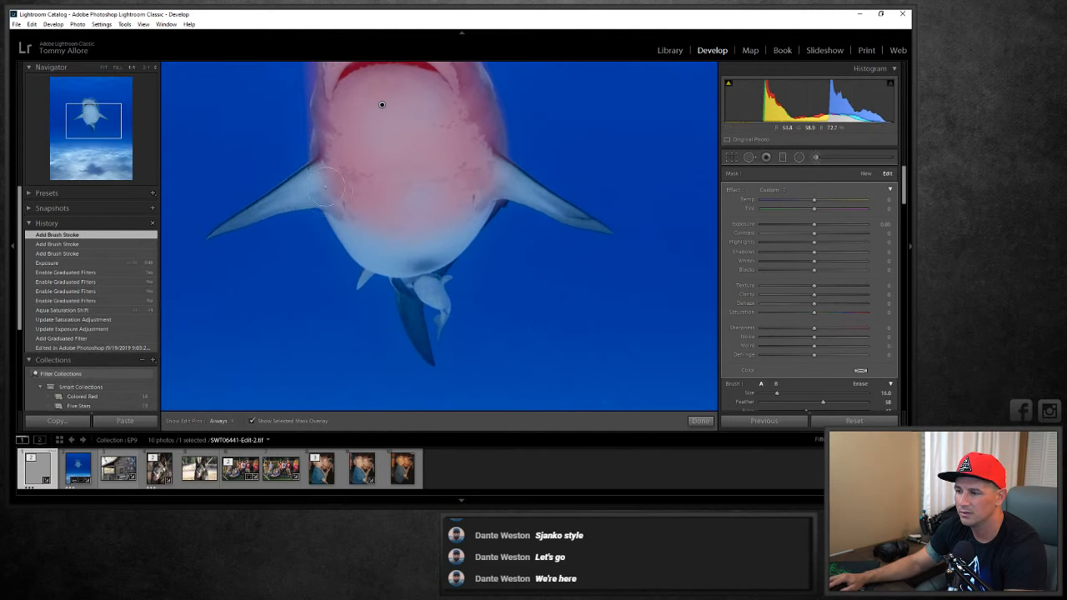
Extend the brush mask over both pectoral fins and the shark's lower belly, using a smaller brush for the fins.
click(331, 165)
scroll(321, 174, down, 4)
click(313, 173)
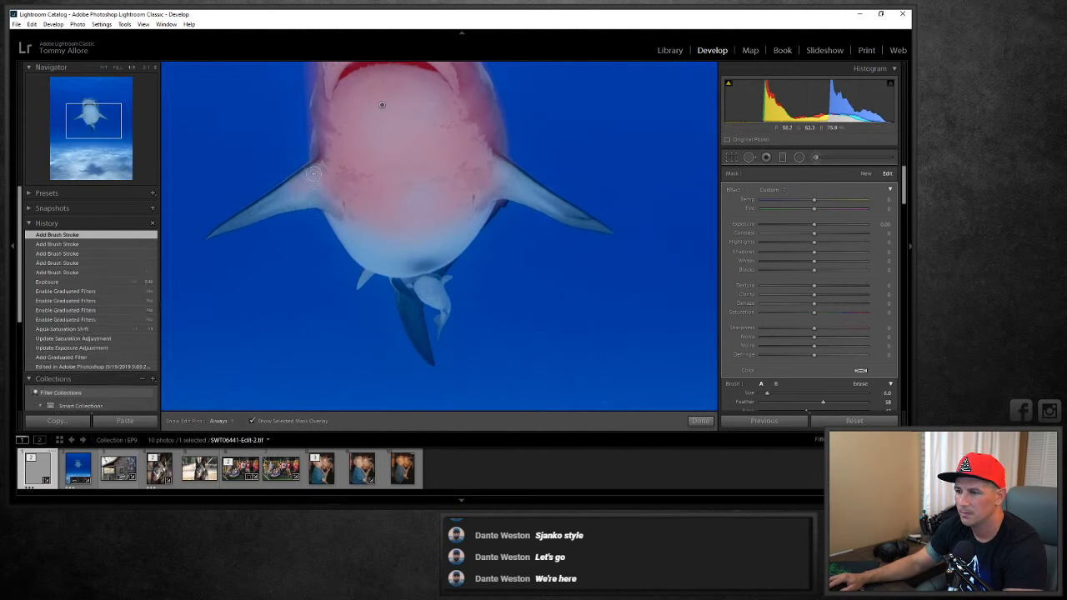
mouse_move(256, 209)
mouse_down()
mouse_move(263, 217)
mouse_move(298, 198)
mouse_up()
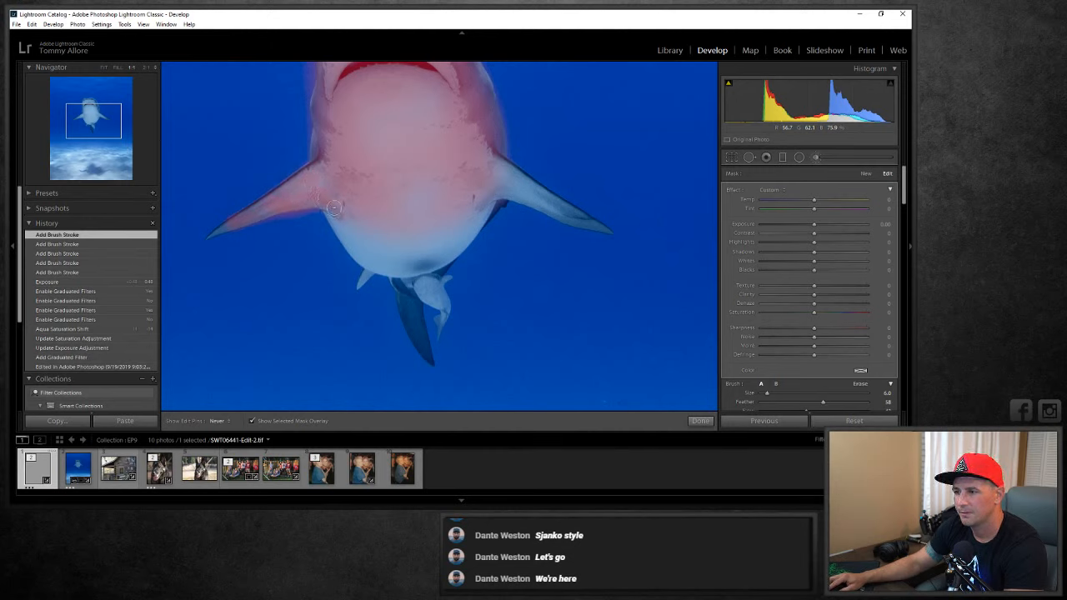
drag(333, 207, 349, 218)
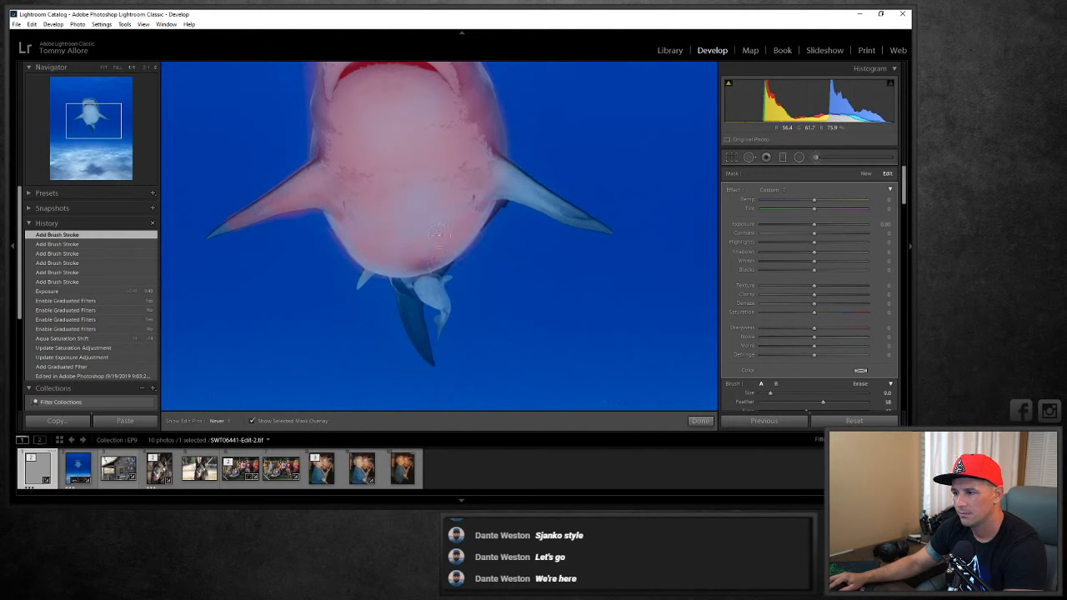
mouse_move(520, 197)
mouse_down()
mouse_move(582, 219)
mouse_move(487, 167)
mouse_move(595, 227)
mouse_move(510, 166)
mouse_up()
drag(336, 219, 340, 228)
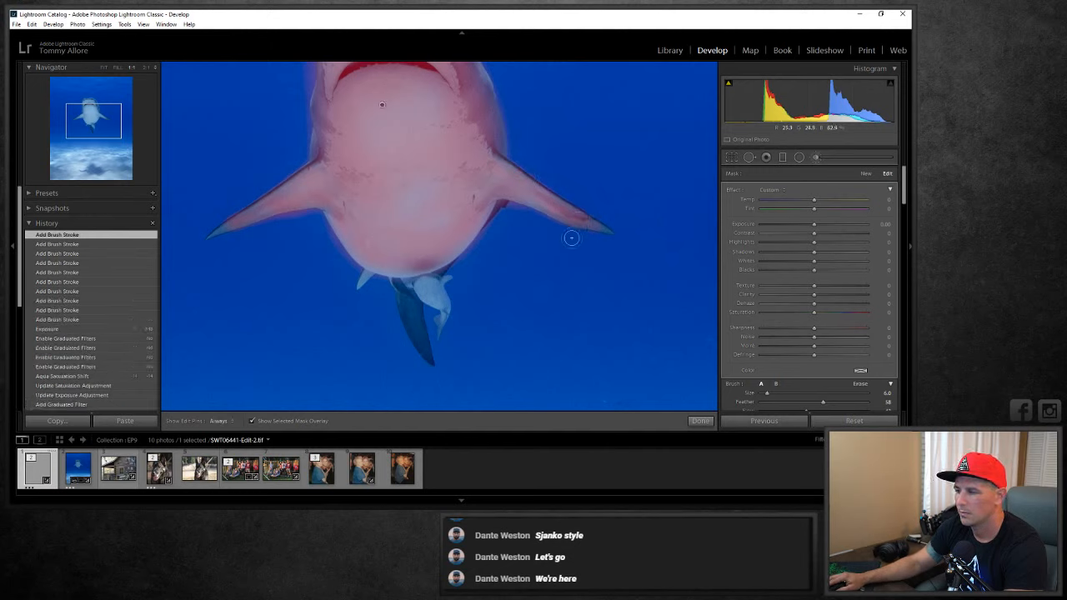
Paint the brush mask over the shark's tail, the small fish beside it and the small fin under the belly.
scroll(522, 153, up, 2)
mouse_move(421, 271)
mouse_down()
mouse_move(410, 302)
mouse_move(424, 345)
mouse_move(404, 292)
mouse_move(429, 290)
mouse_up()
scroll(410, 293, down, 2)
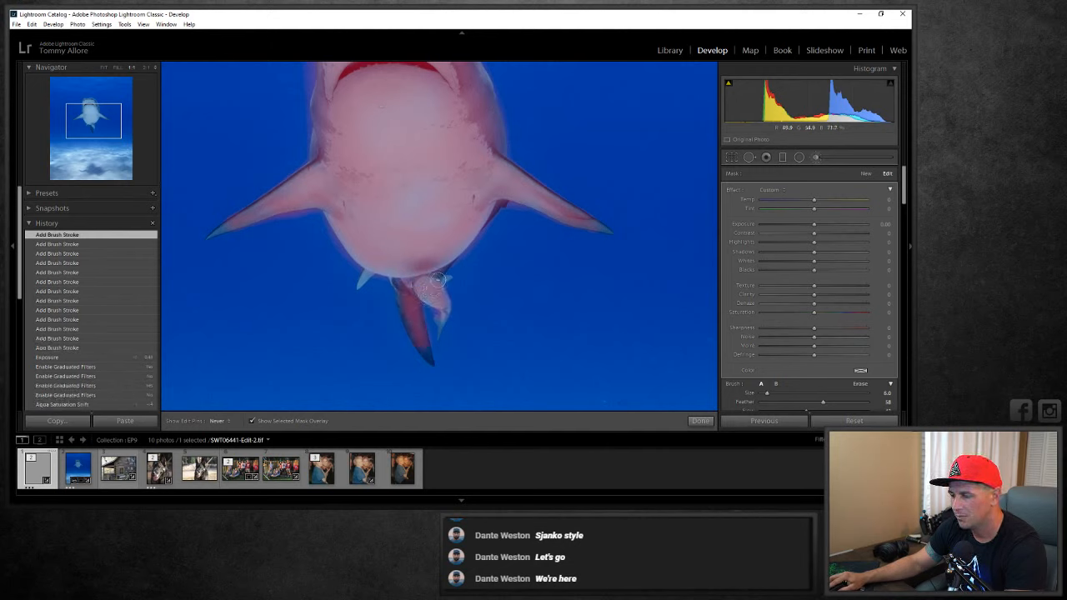
click(435, 282)
click(370, 282)
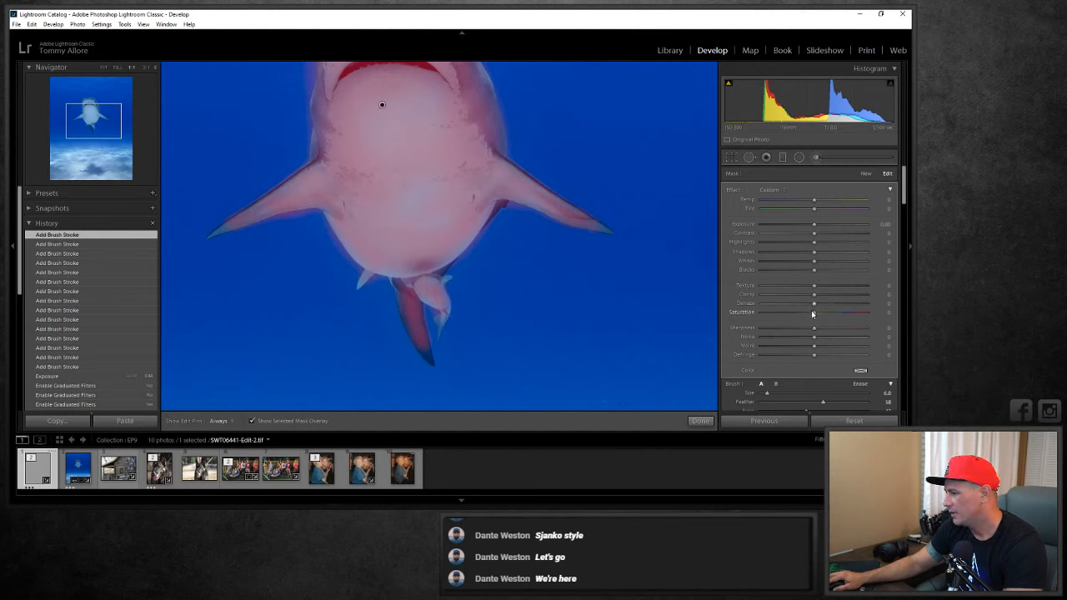
Hide the mask overlay and lower the saturation of the brushed shark area to -36.
drag(812, 314, 806, 315)
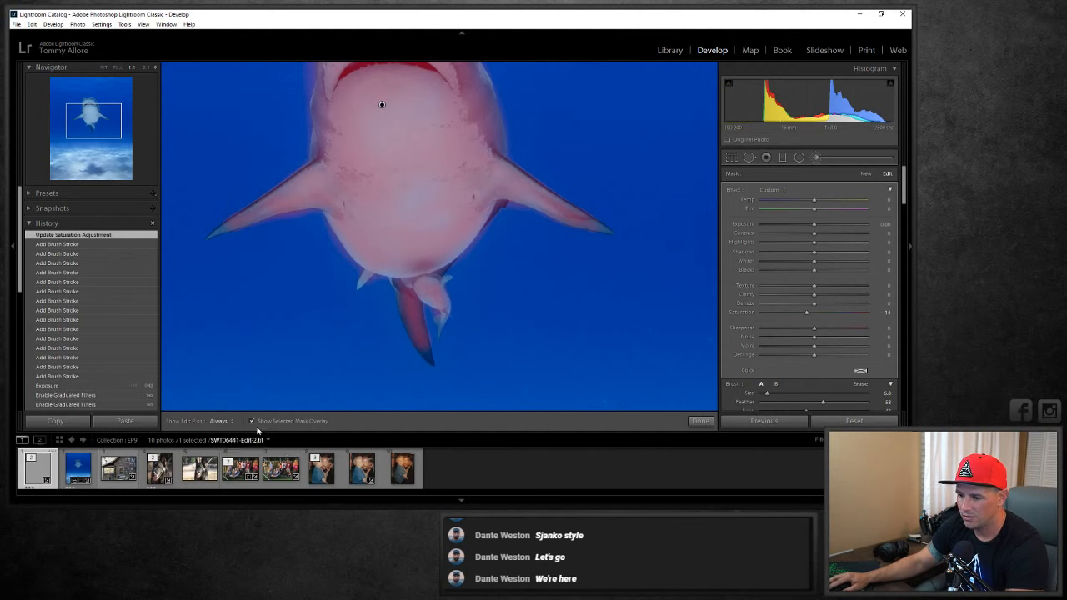
key(o)
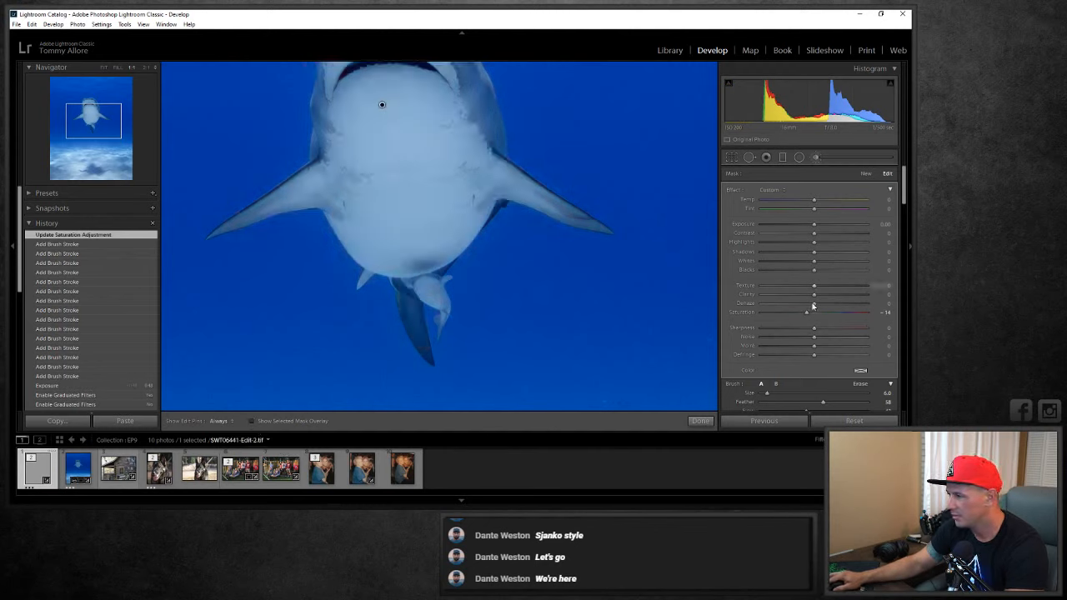
mouse_move(807, 312)
mouse_down()
mouse_move(727, 319)
mouse_move(798, 313)
mouse_up()
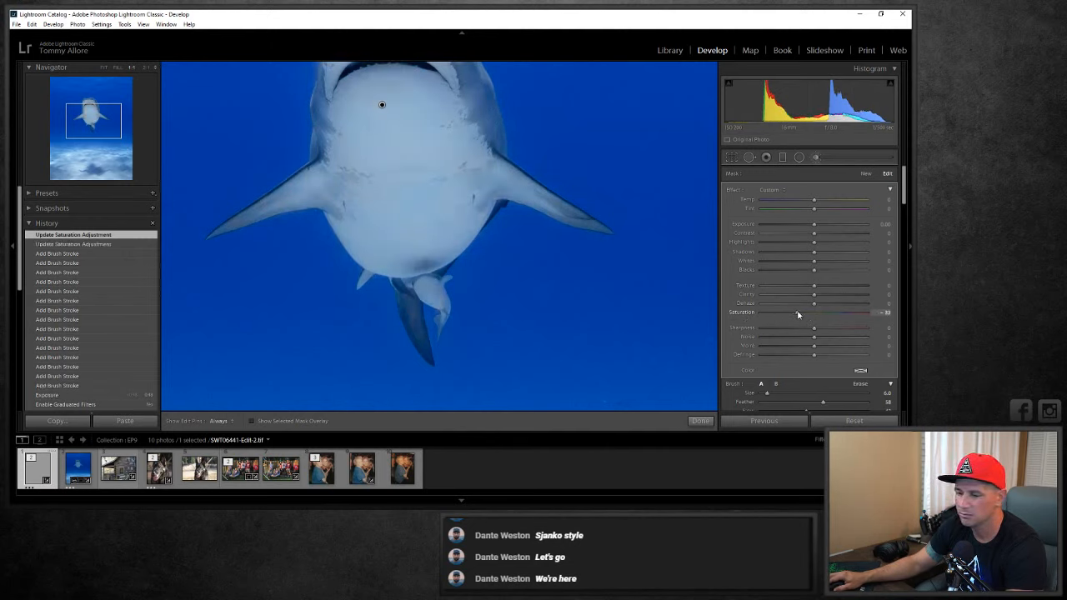
click(105, 68)
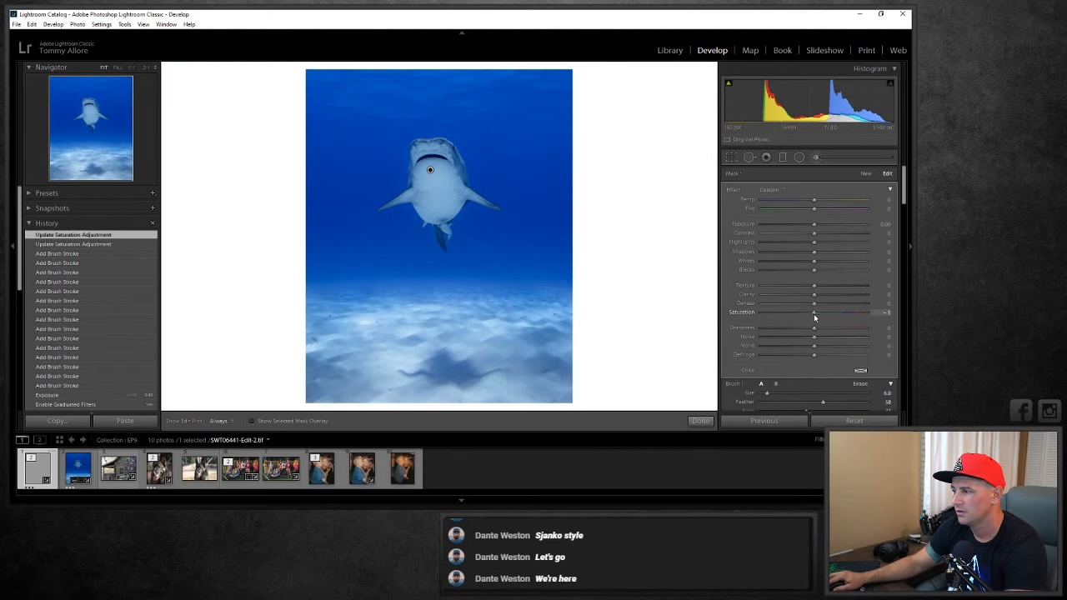
drag(784, 315, 770, 315)
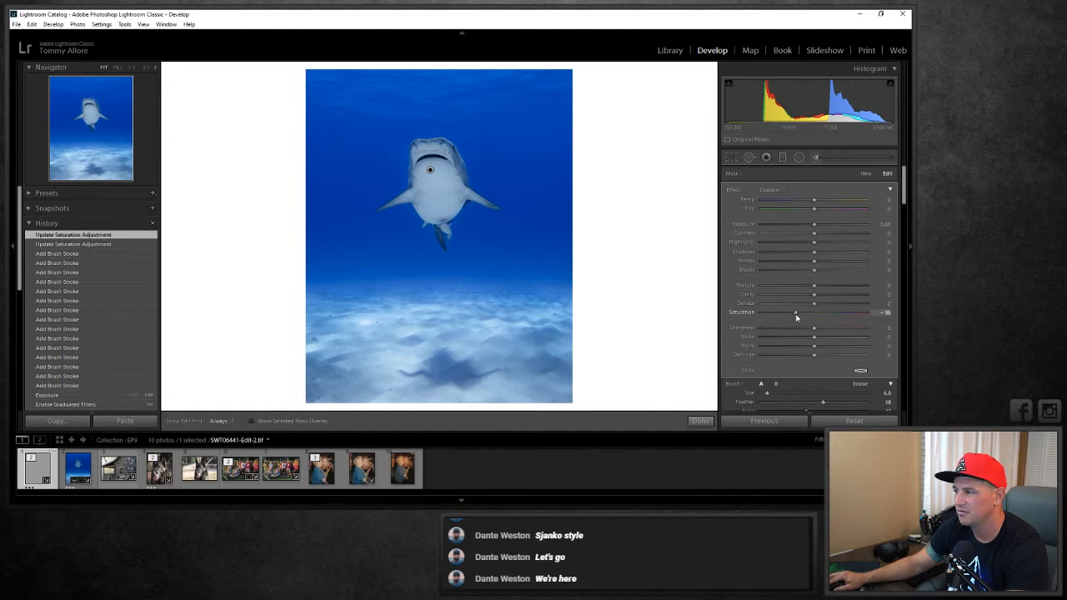
drag(796, 317, 796, 317)
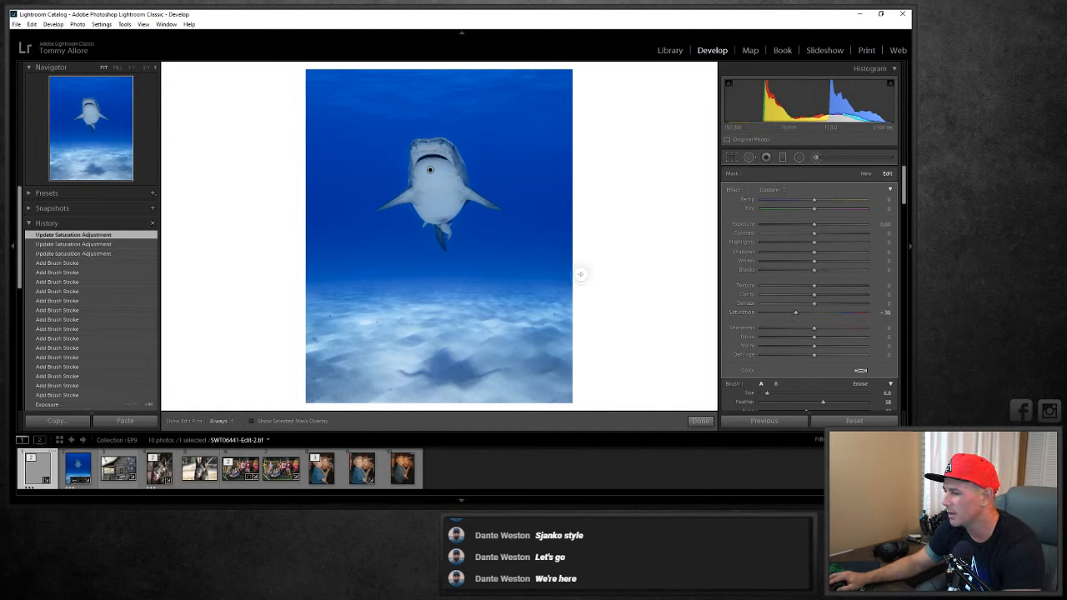
Lower the brushed adjustment's exposure to -3.07 and paint over the unevenly masked areas of the shark's belly with a larger brush.
click(134, 68)
drag(104, 115, 103, 109)
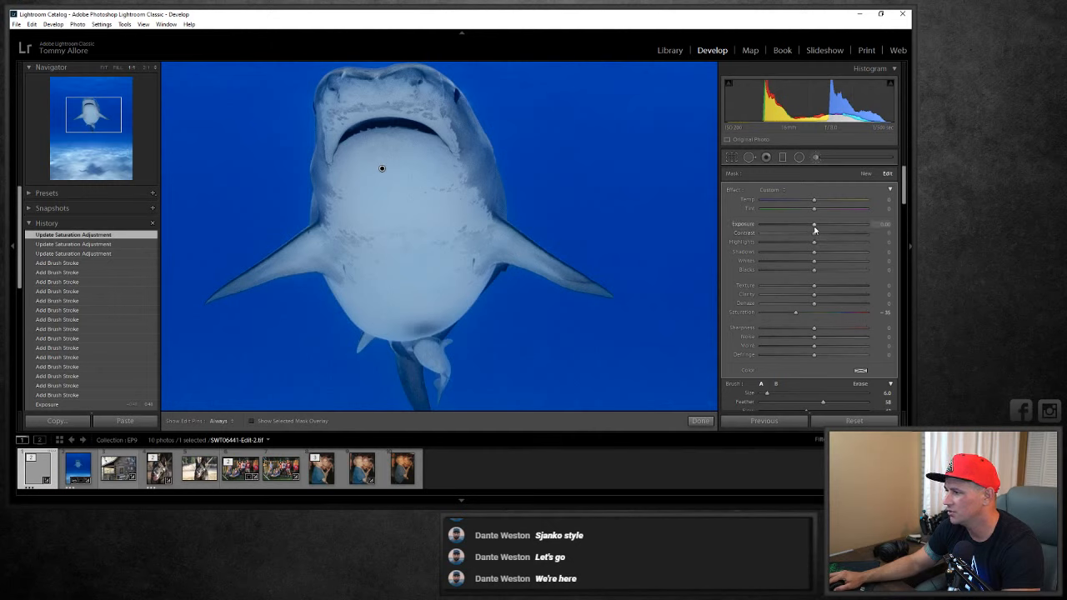
drag(814, 225, 774, 228)
drag(389, 205, 376, 171)
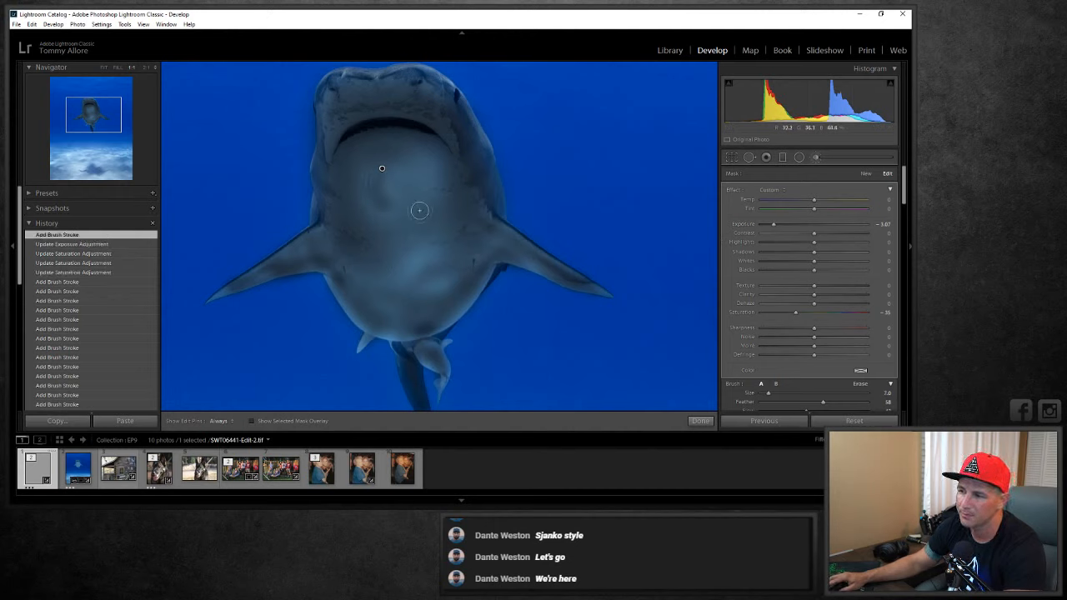
key(ctrl+z)
scroll(374, 193, up, 3)
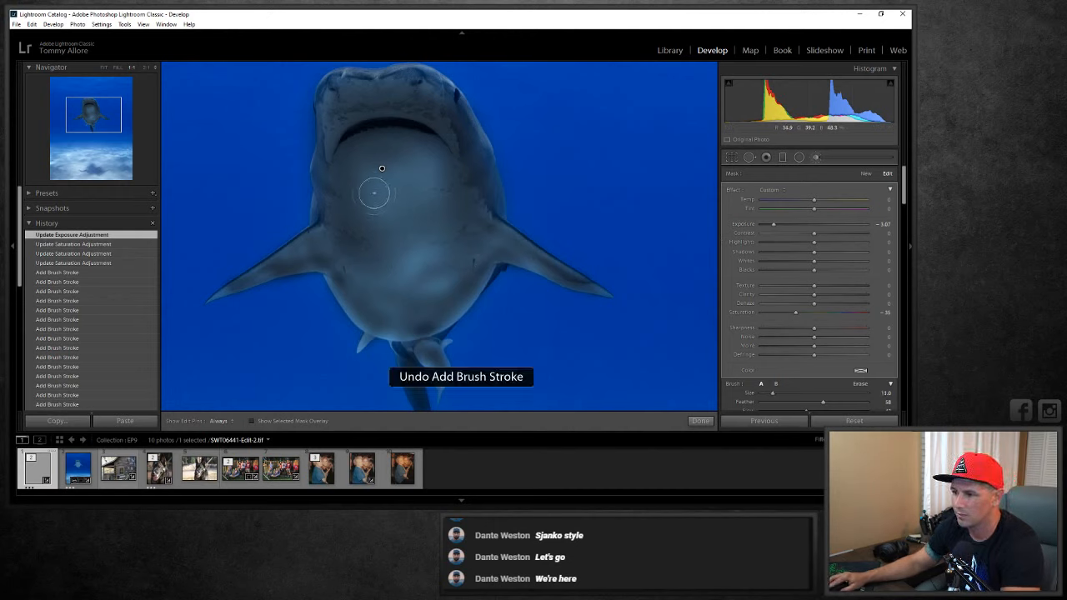
key(h)
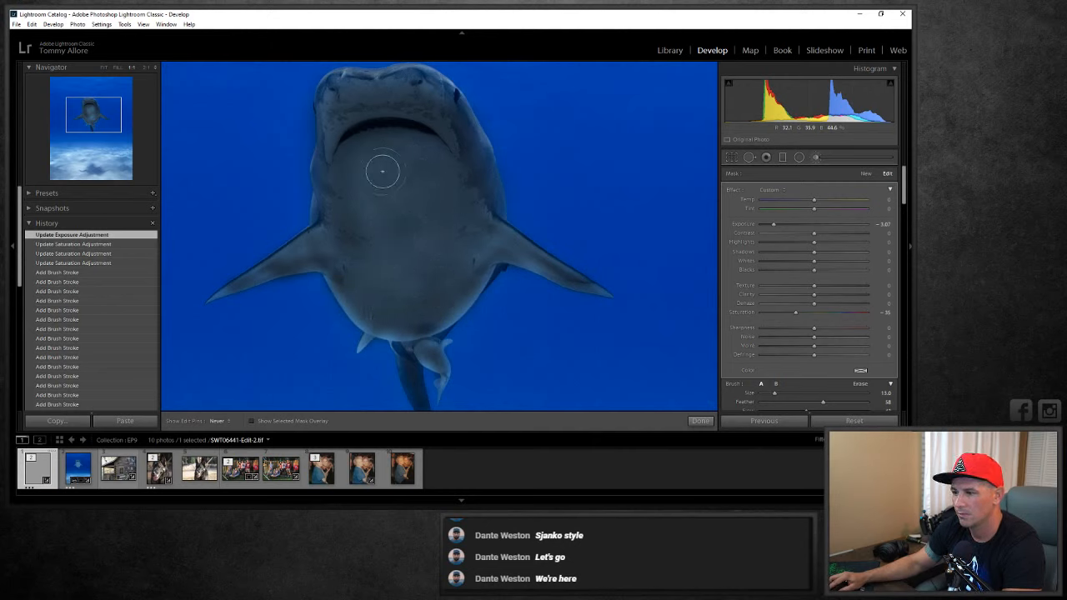
drag(382, 172, 388, 239)
Fill the remaining mask gaps on the shark's pectoral fin, snout, lower belly and the small fish, adjusting the brush size as needed.
key(h)
key(bracketleft)
key(bracketleft)
key(bracketleft)
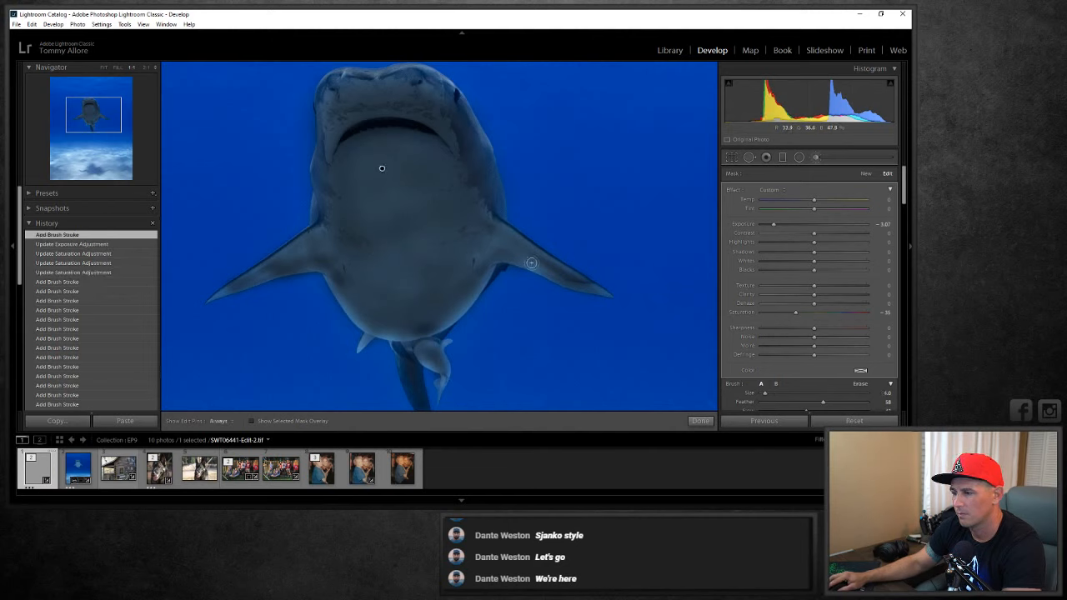
key(h)
click(541, 271)
key(bracketright)
key(bracketright)
key(bracketright)
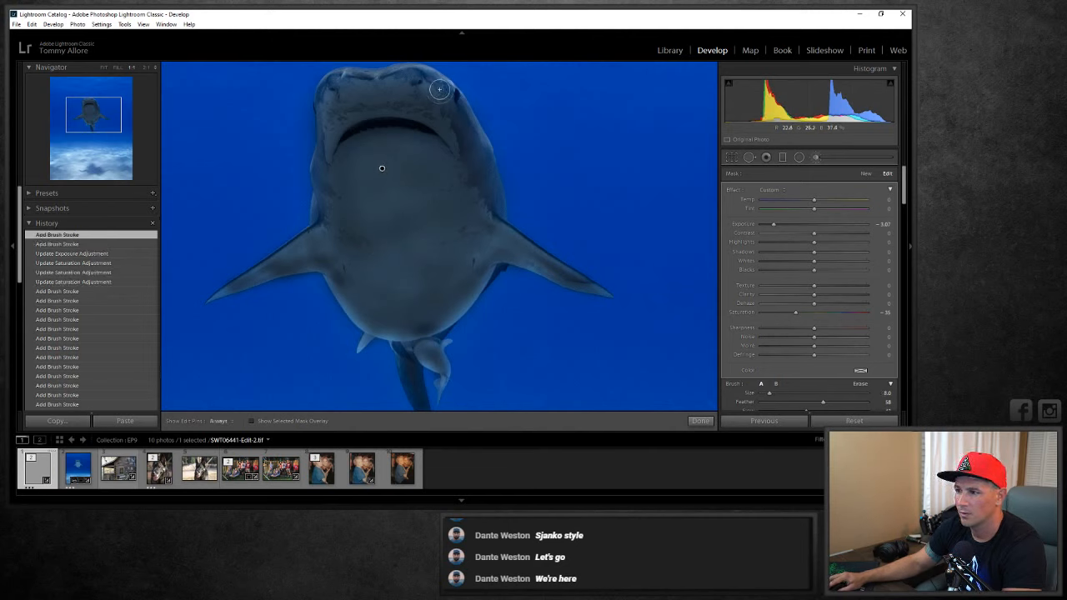
mouse_move(420, 80)
mouse_down()
mouse_move(350, 83)
mouse_move(319, 104)
mouse_up()
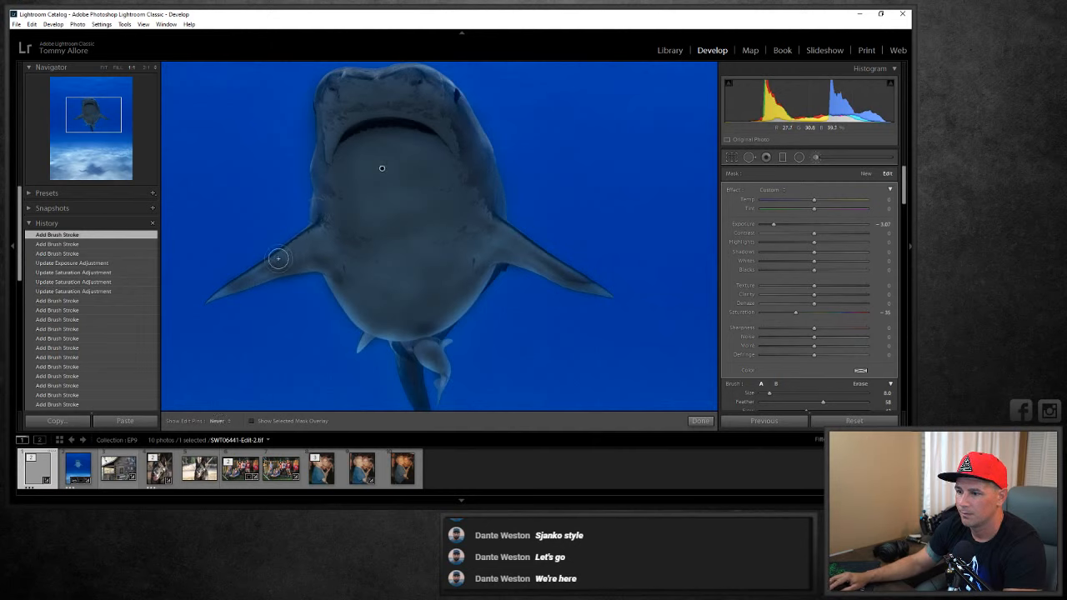
click(396, 288)
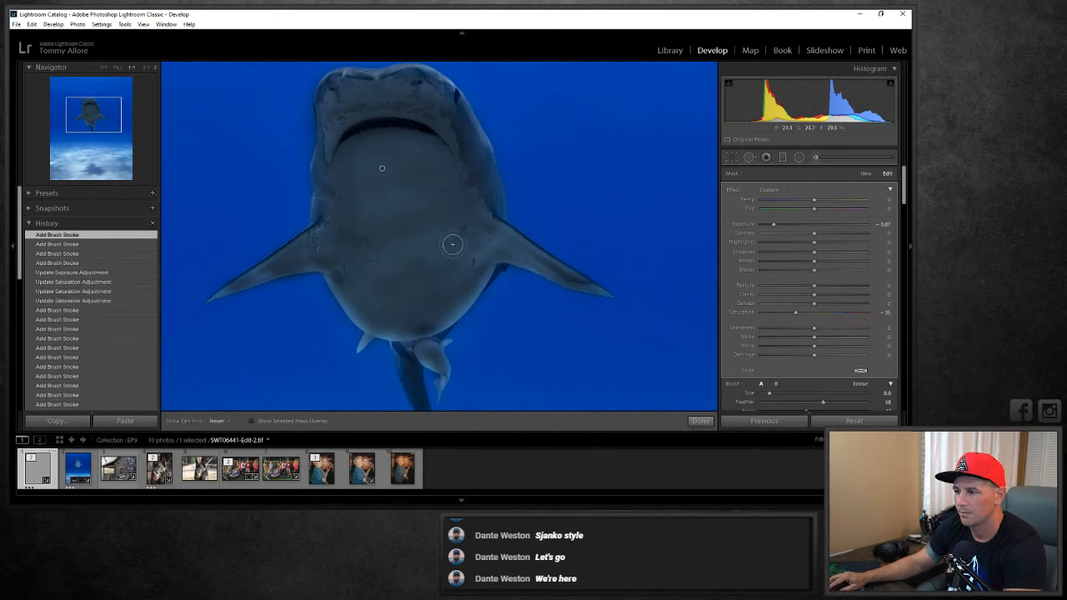
mouse_move(398, 284)
mouse_down()
mouse_move(387, 206)
mouse_move(450, 346)
mouse_up()
key(h)
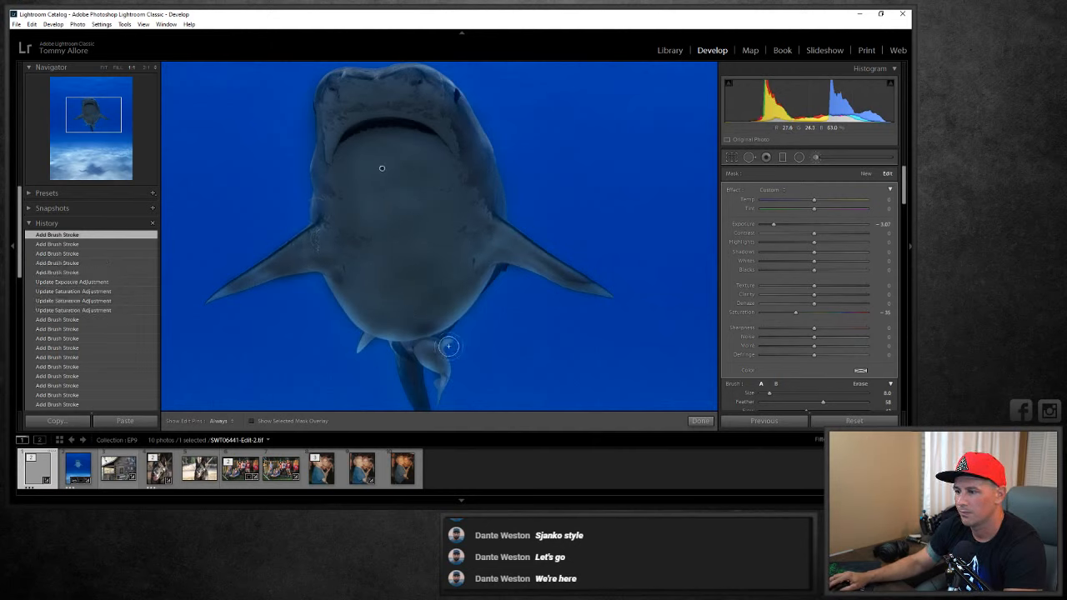
Reset the brushed adjustment's exposure to 0, finish the brush edit and fit the whole photo in view.
double_click(774, 224)
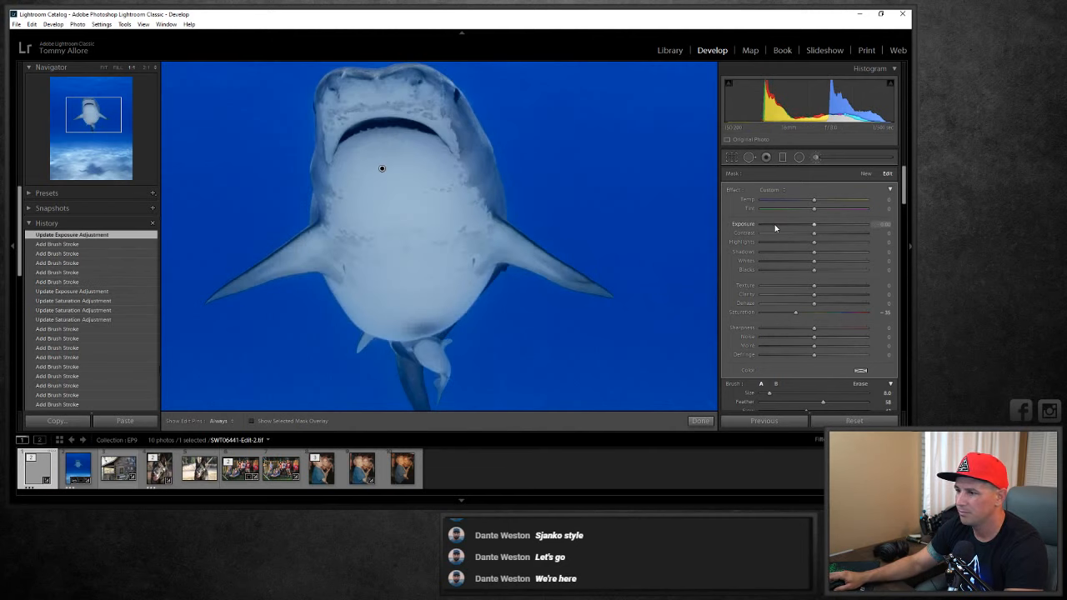
click(700, 421)
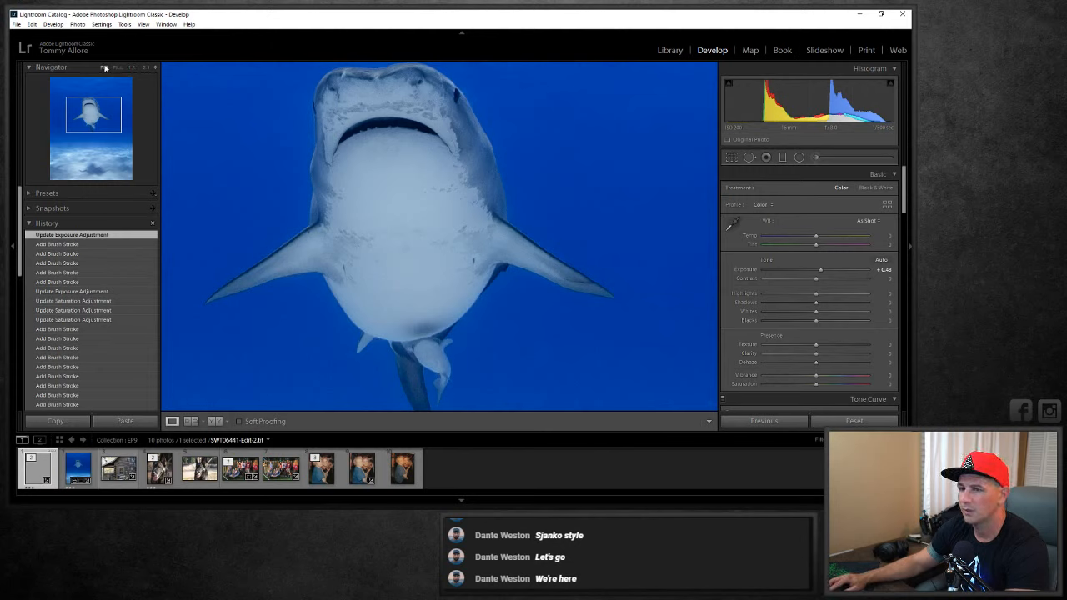
key(z)
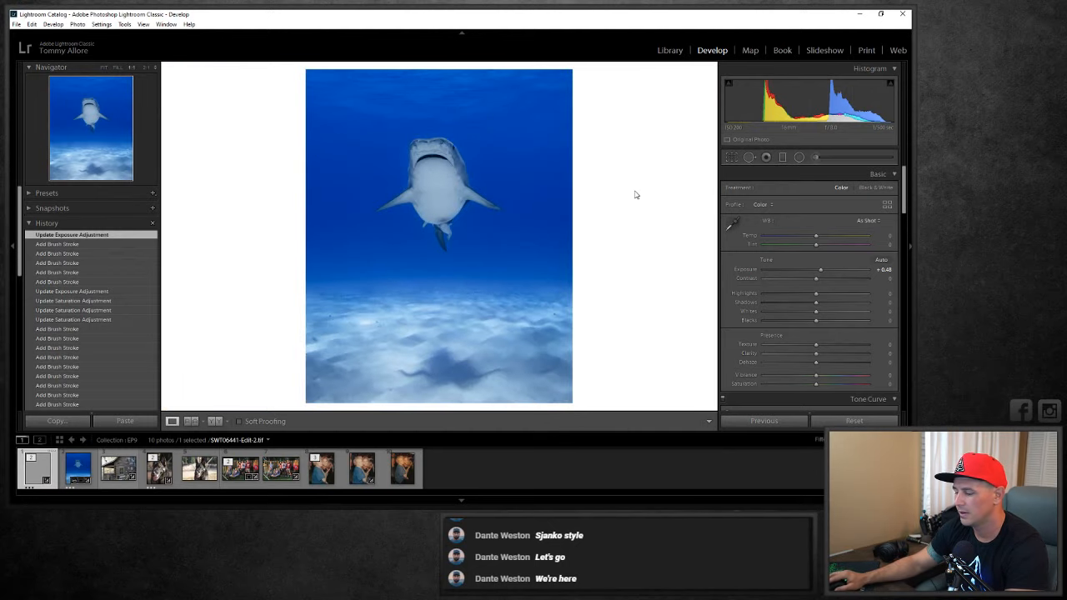
Compare the original SWT06441.ARW with the retouched shark photo SWT06441-Edit-2.tif at full-image view.
click(77, 469)
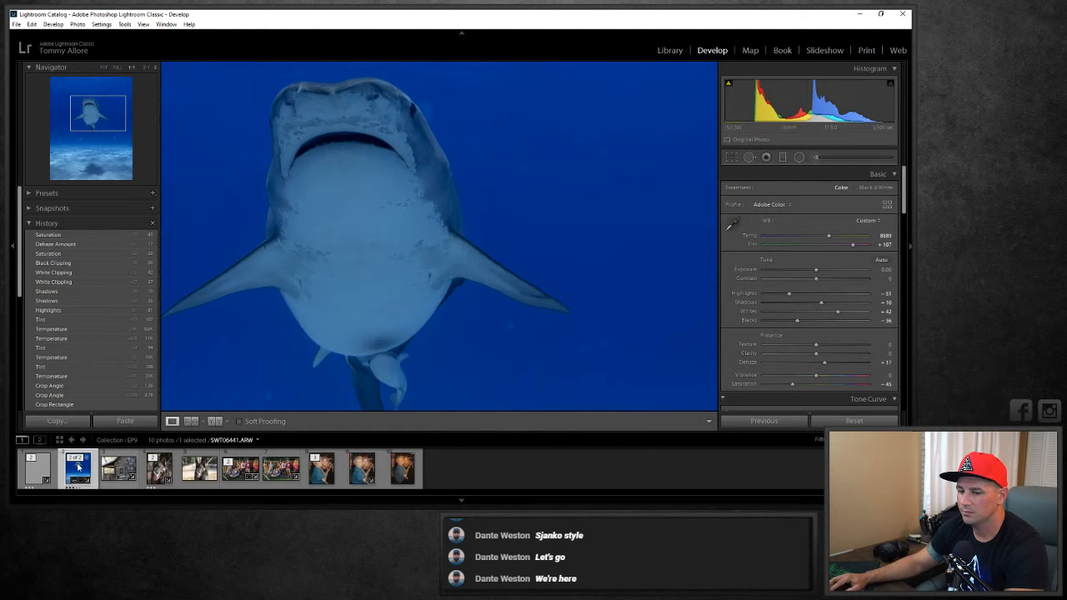
key(z)
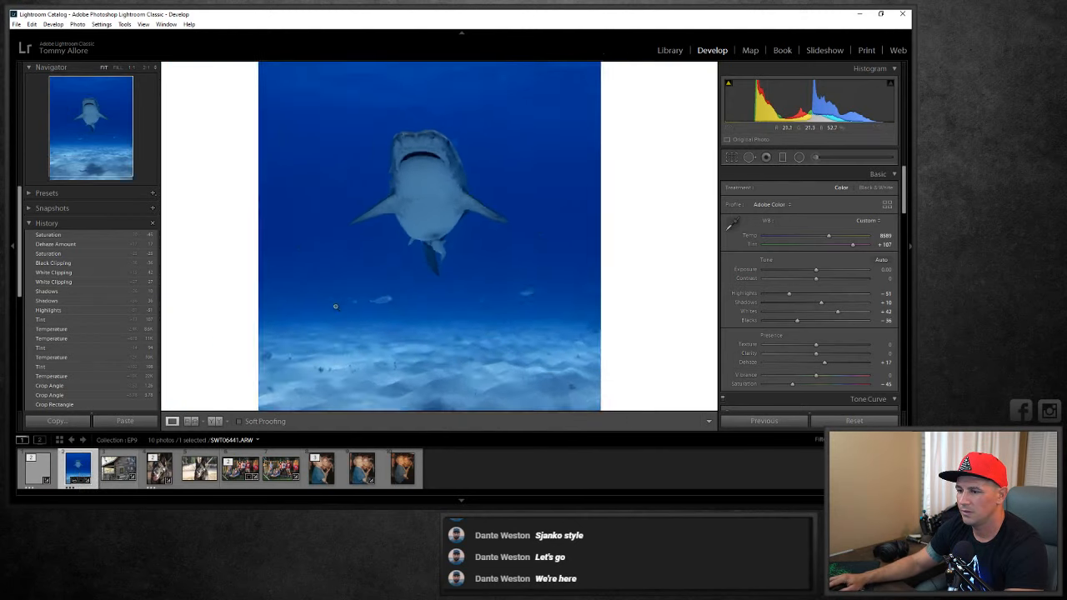
key(backslash)
click(36, 474)
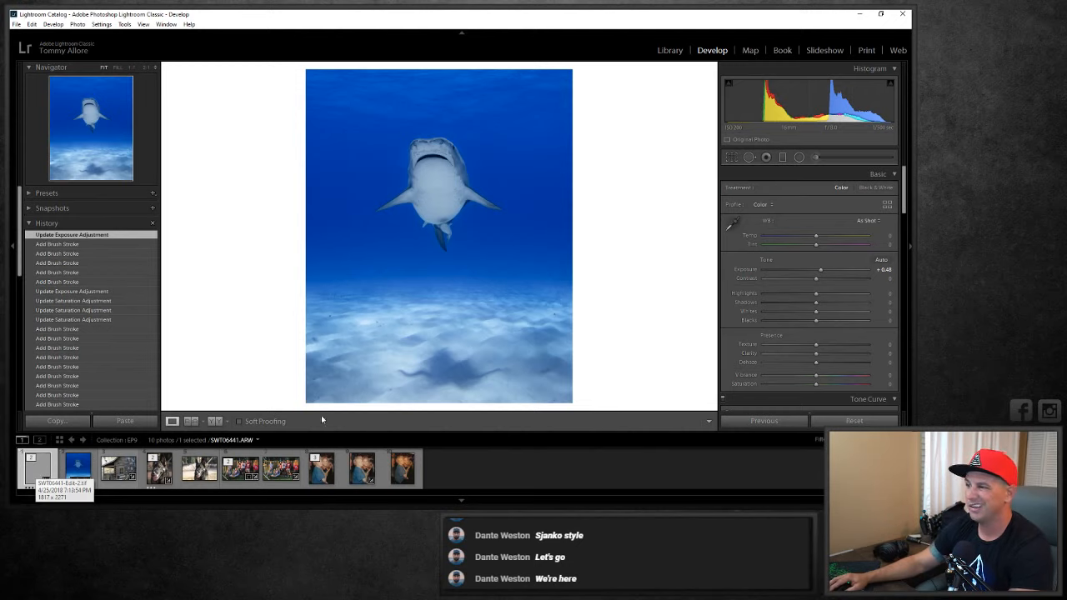
Apply a post-crop vignette with an amount of -10 to the retouched shark photo and compare it with the original.
drag(906, 200, 905, 216)
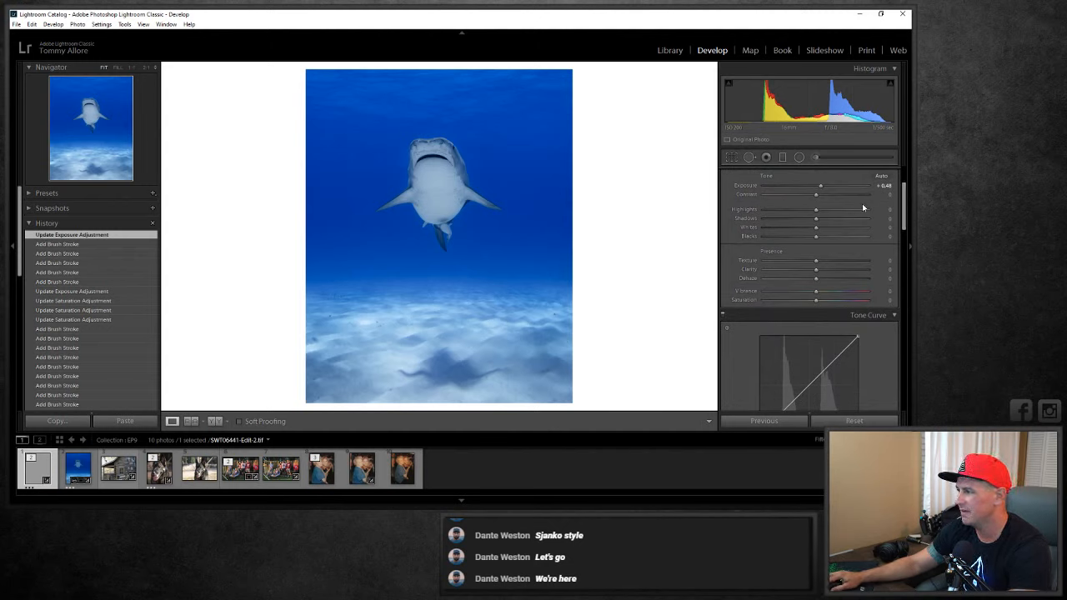
drag(905, 202, 905, 223)
drag(906, 253, 905, 385)
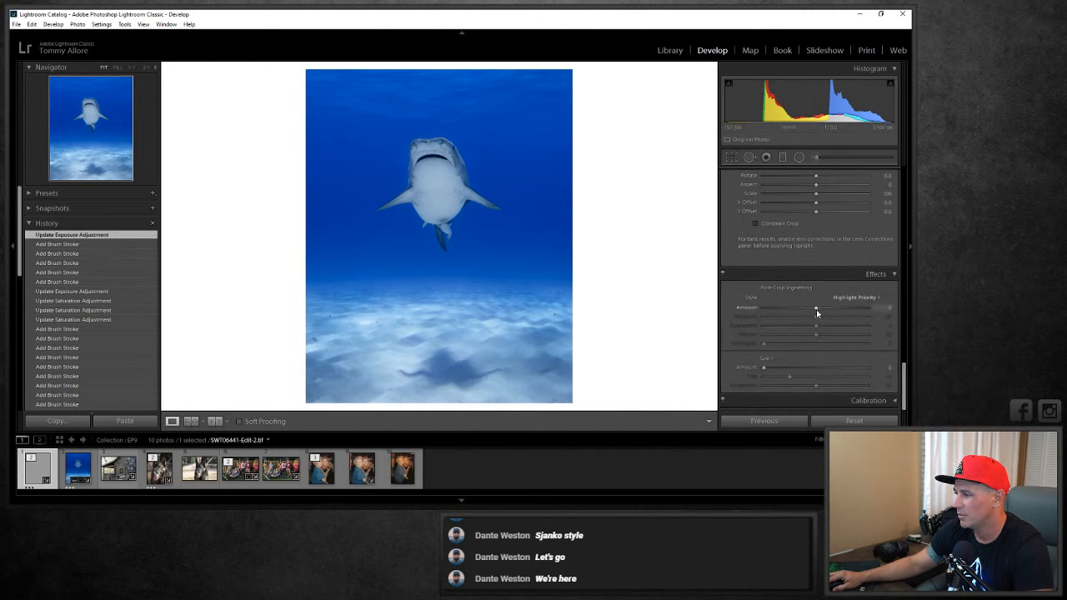
drag(816, 313, 806, 315)
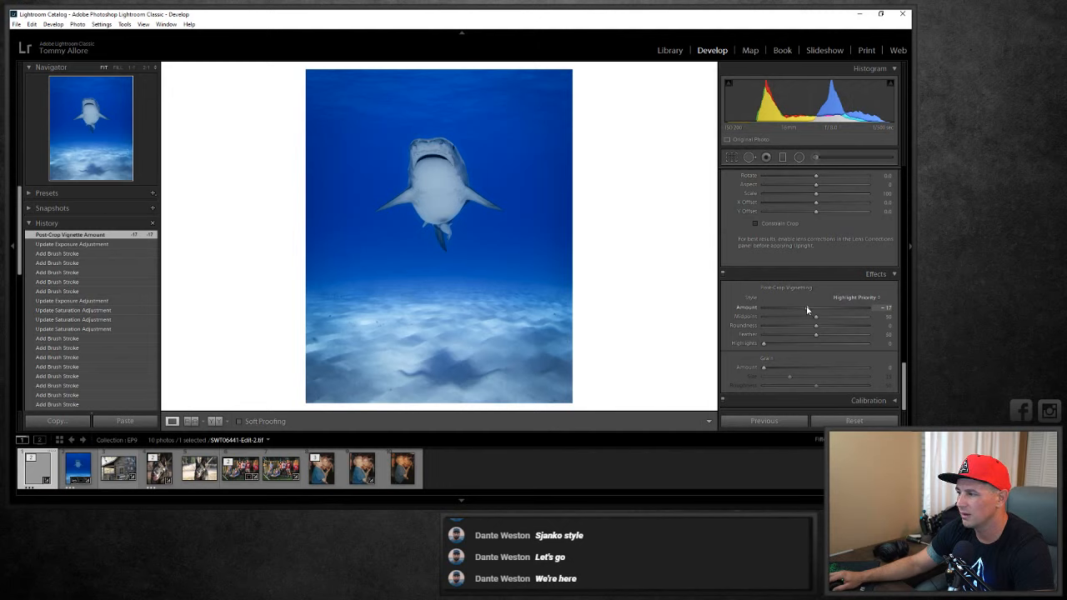
drag(807, 310, 811, 311)
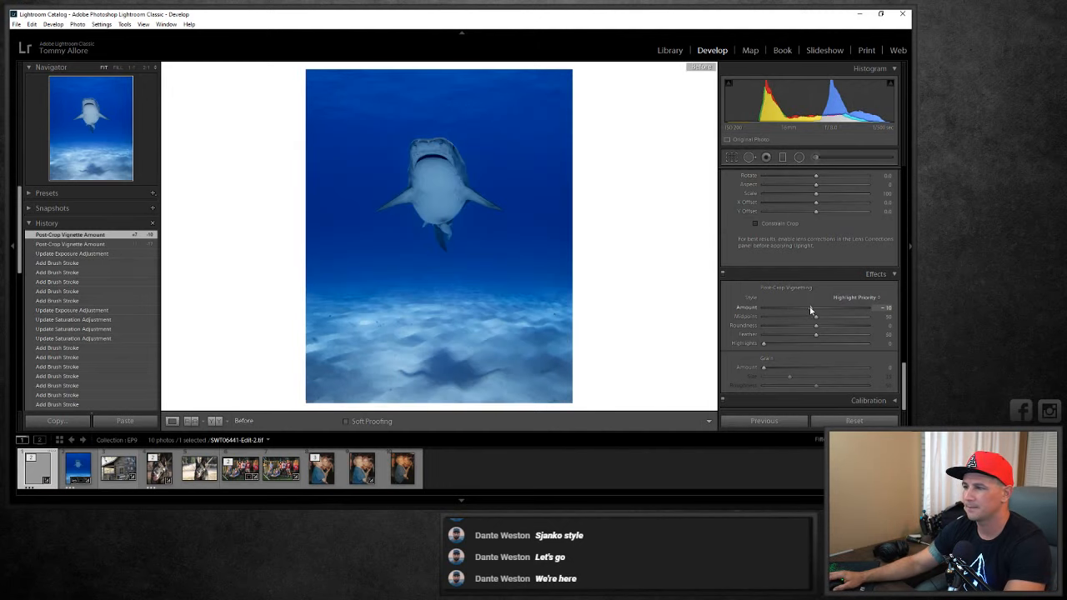
click(81, 472)
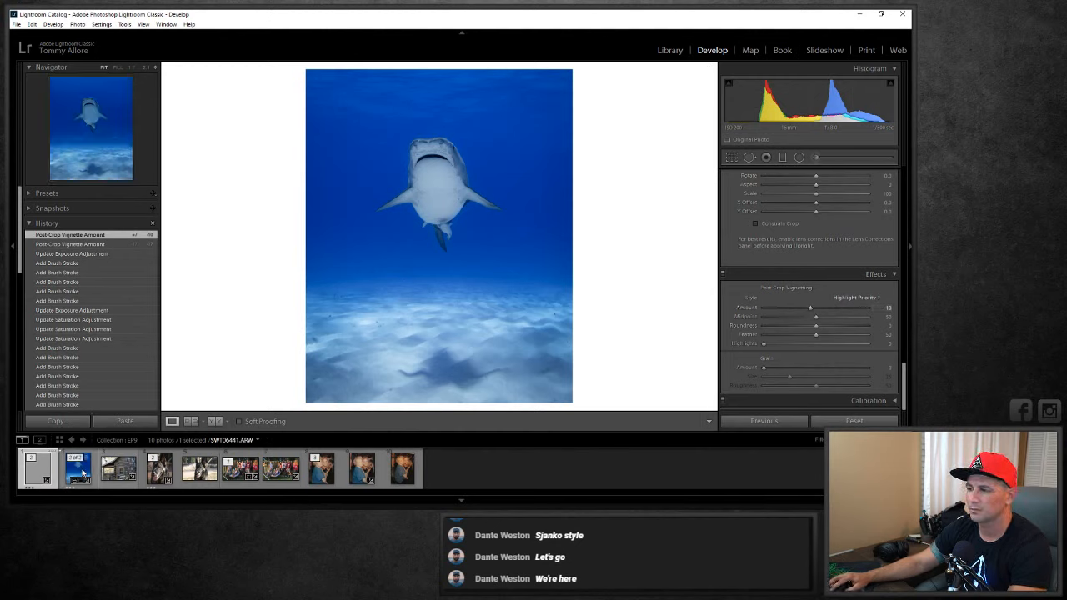
click(42, 474)
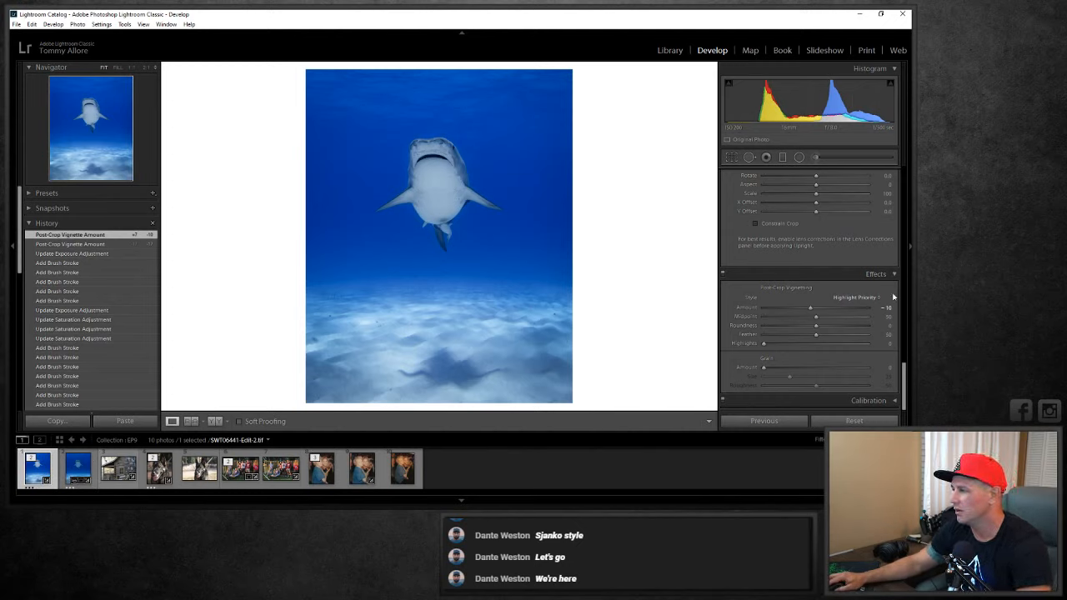
Lower the blue luminance of the retouched shark photo to -9 in the HSL adjustments.
drag(904, 375, 906, 252)
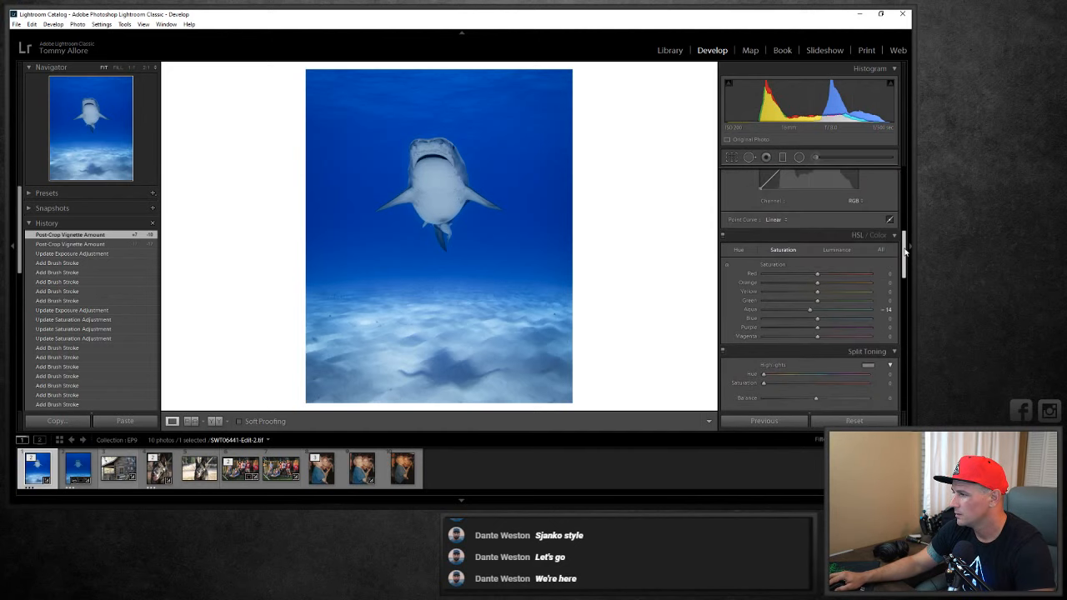
click(836, 250)
drag(817, 322, 813, 324)
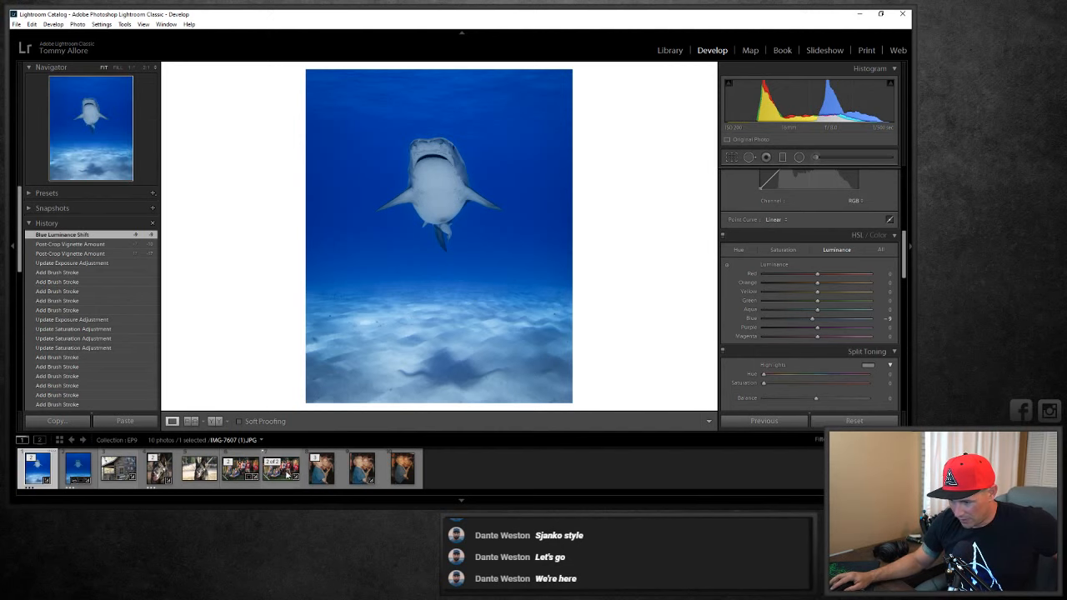
Compare the edited backyard group photo IMG-7607 (1)-Edit.tif with its original JPG.
click(239, 471)
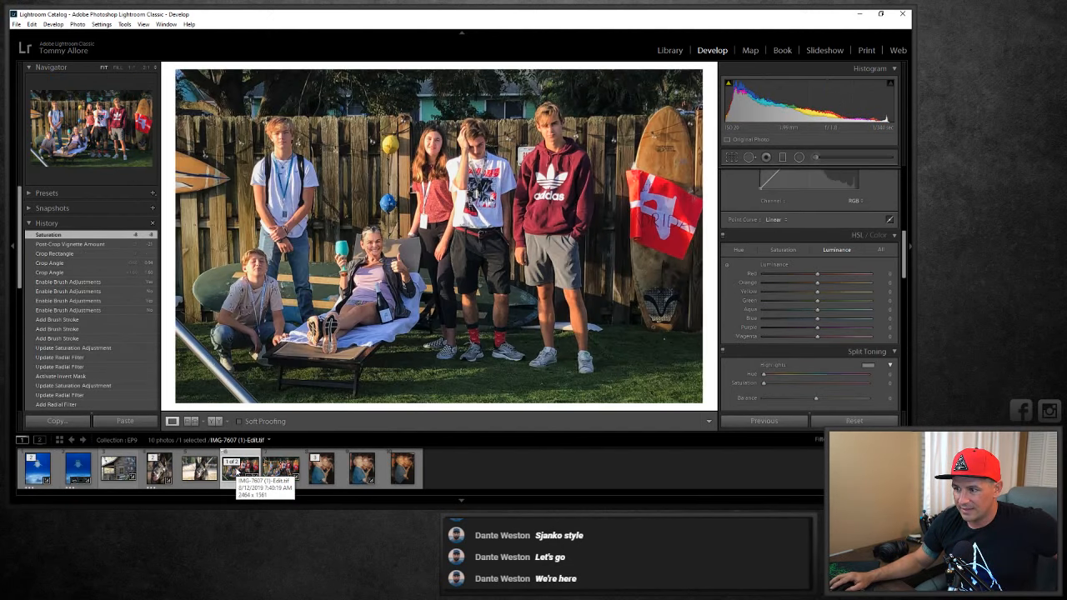
key(Right)
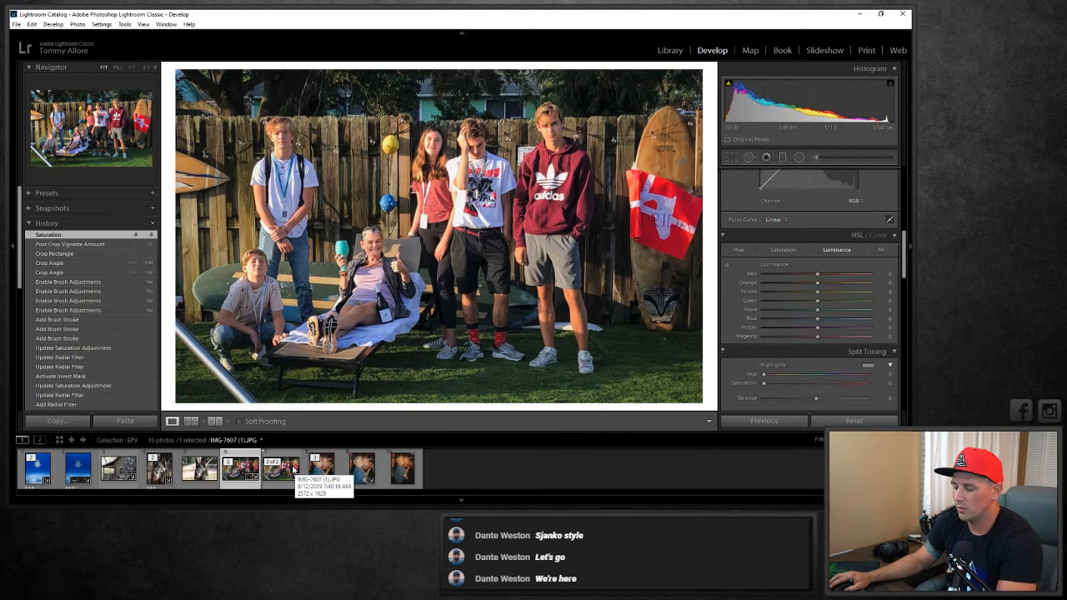
key(Left)
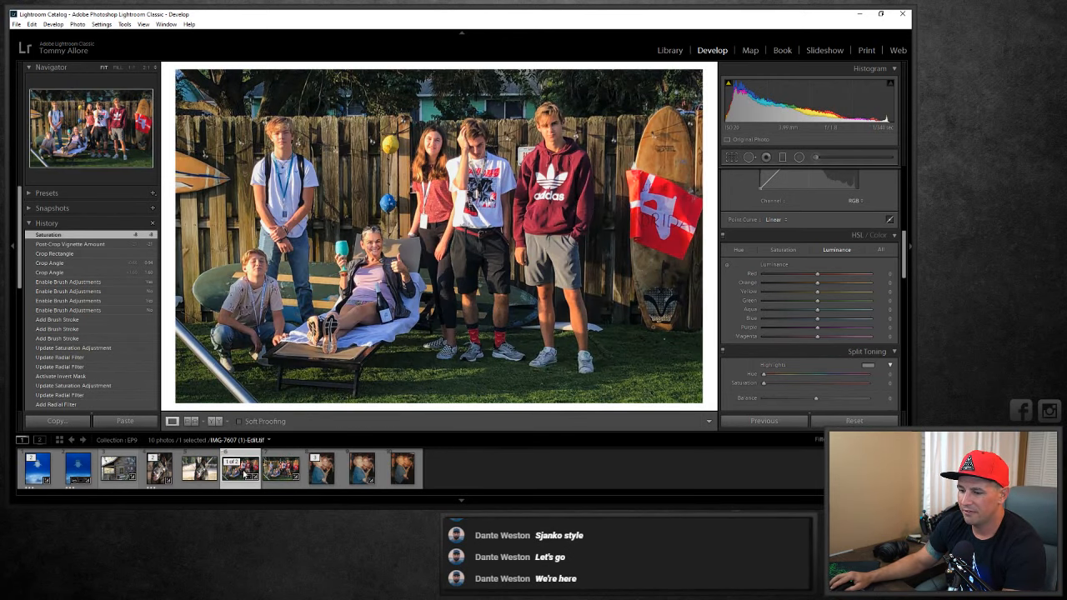
key(Right)
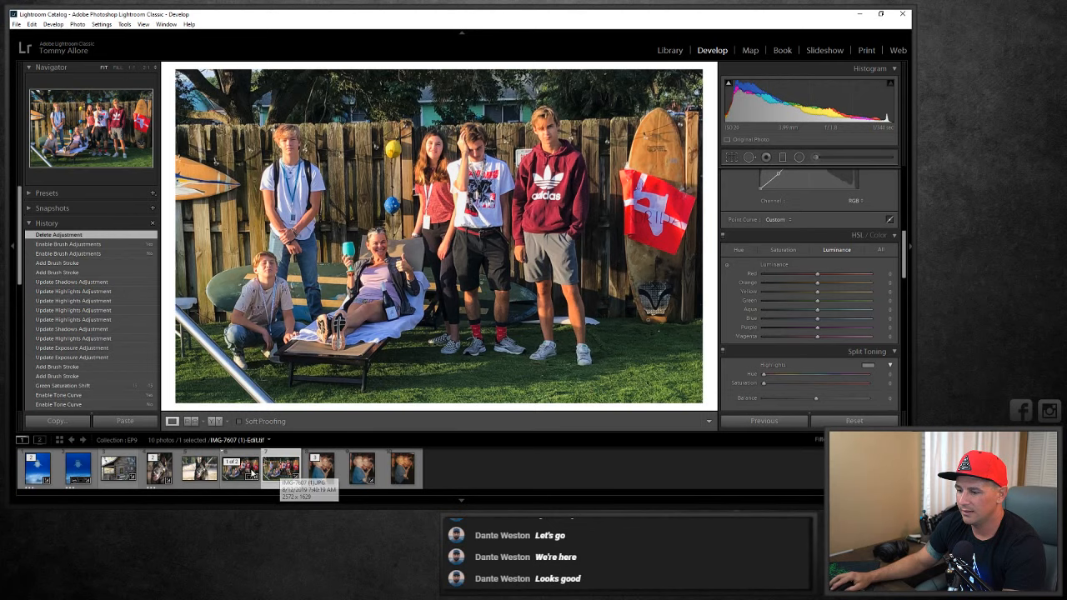
key(backslash)
click(271, 469)
click(241, 471)
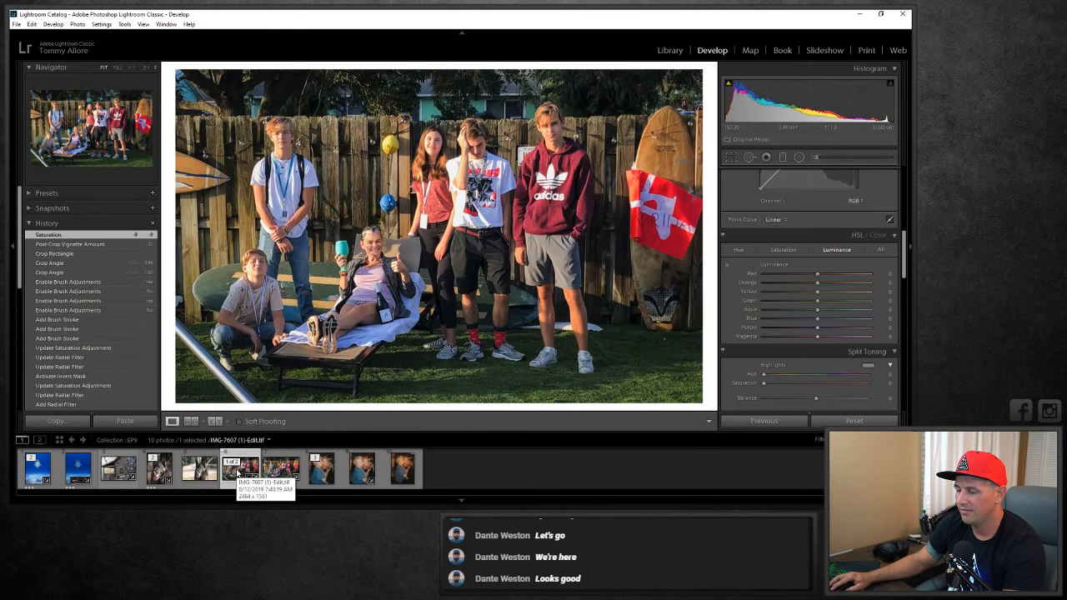
Review the originals and edited versions of the two women's portrait, the German Shepherd and the shark photo.
click(403, 470)
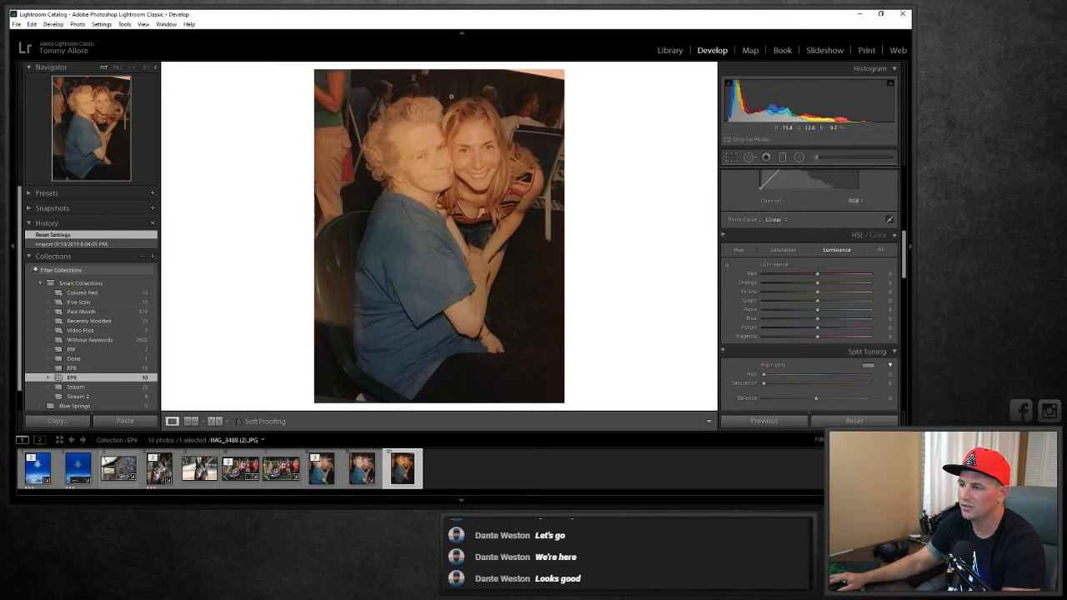
click(322, 472)
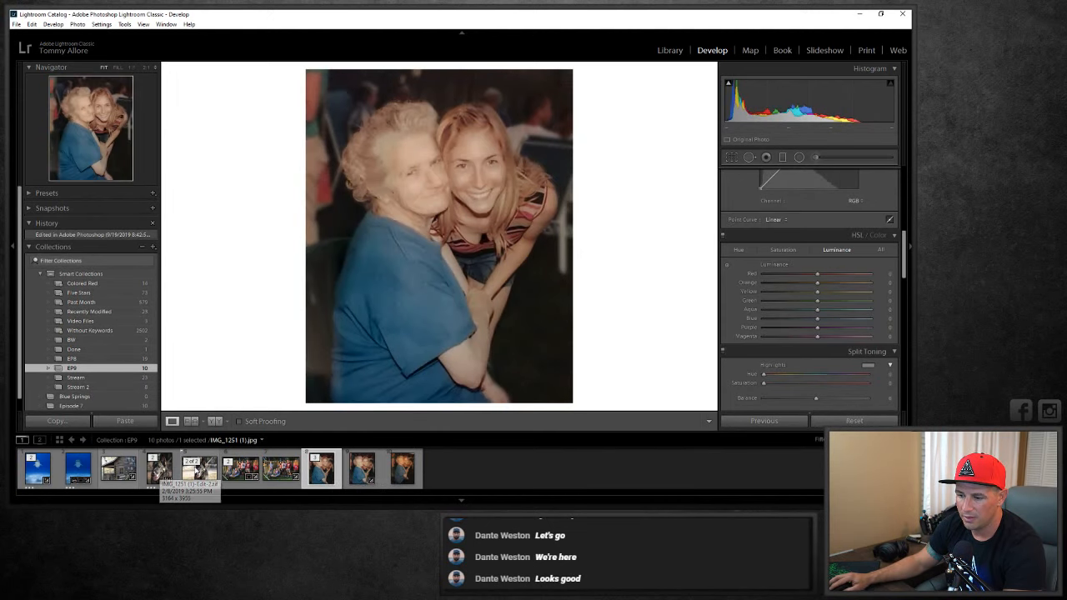
click(200, 471)
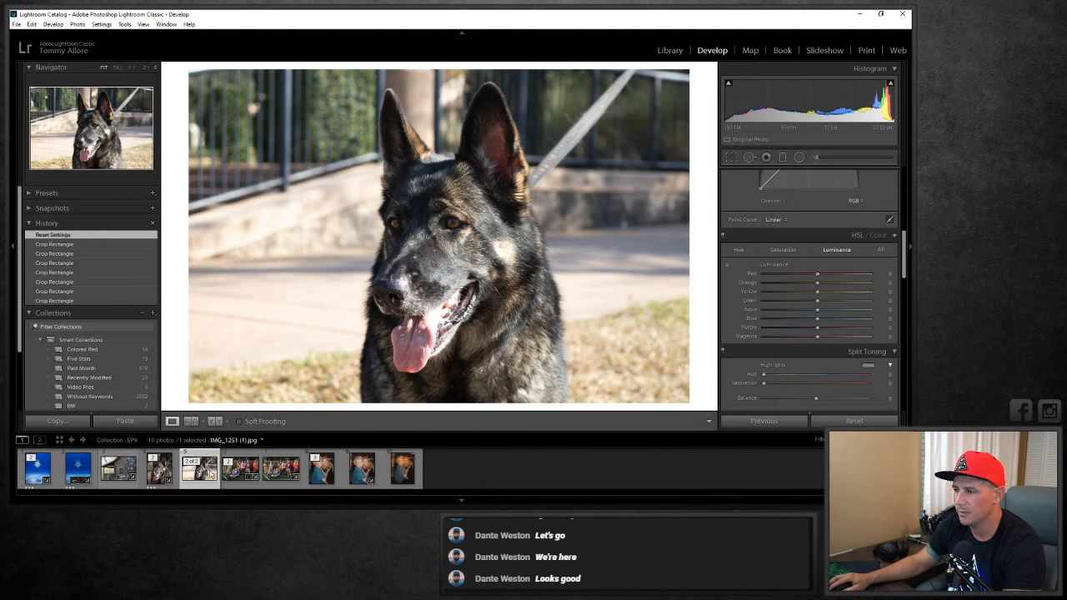
click(158, 474)
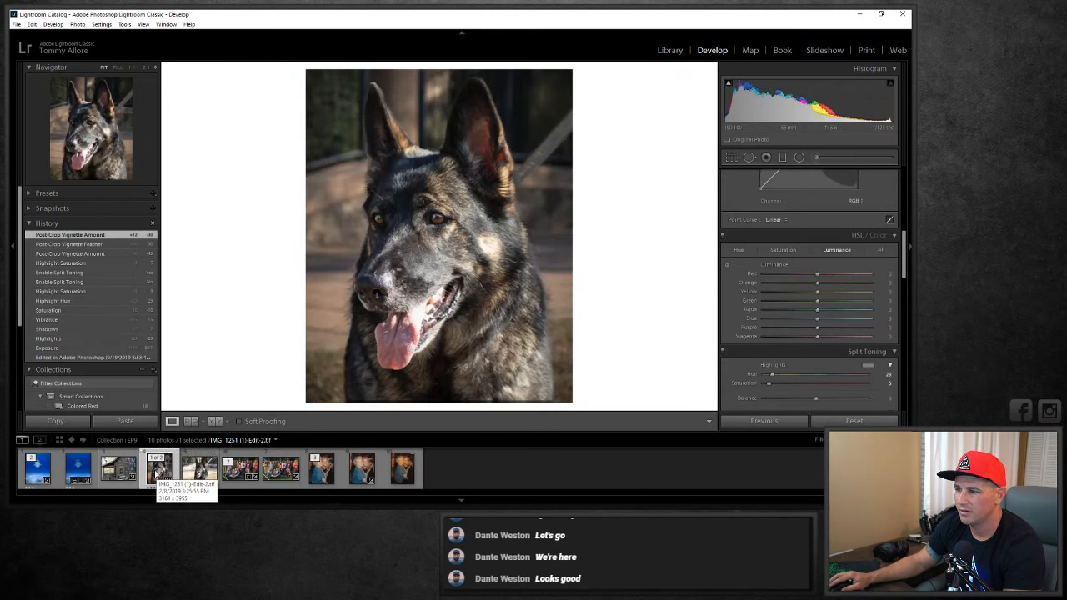
click(79, 471)
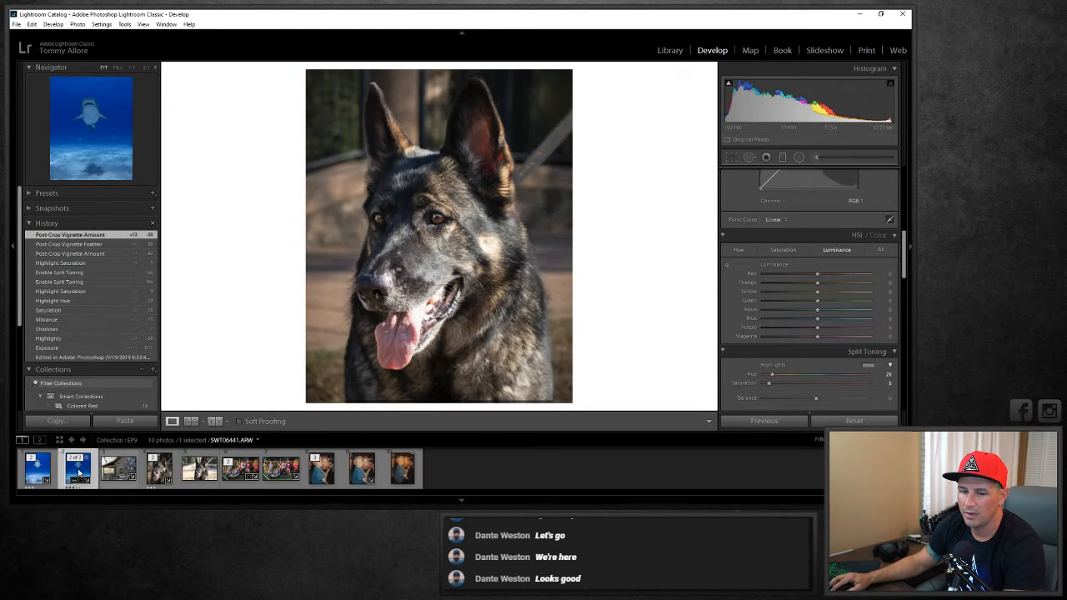
click(35, 472)
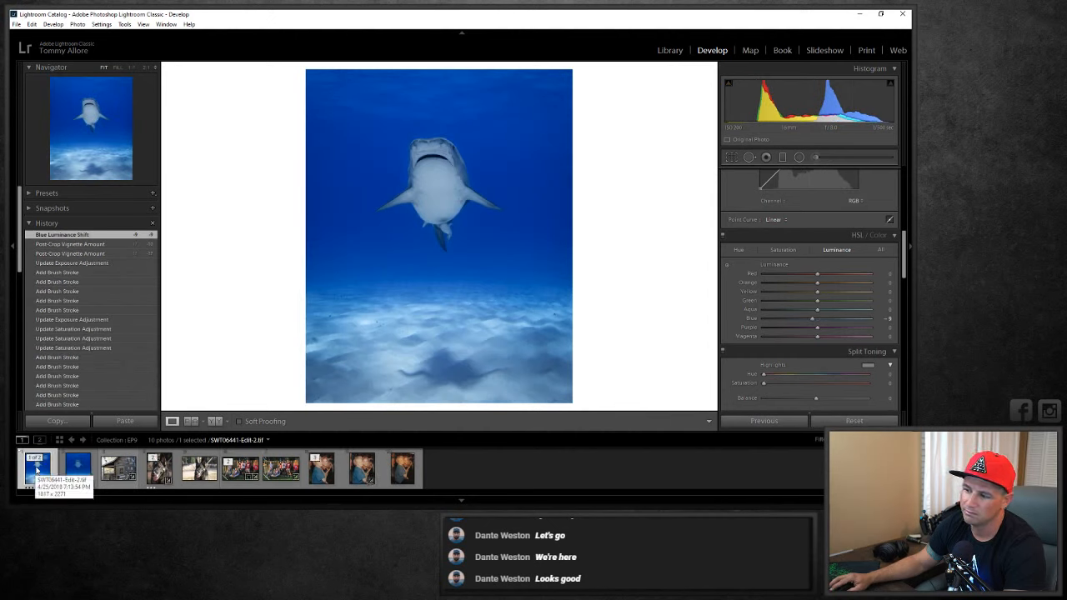